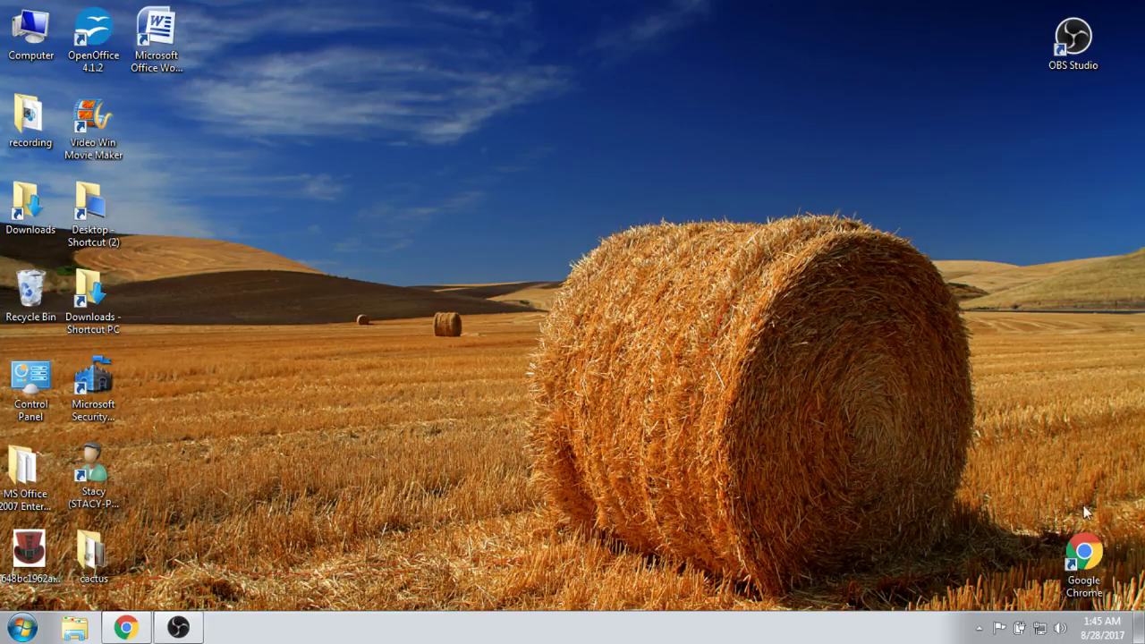
- Search Google for "pink poodle" in a maximized Chrome window and allow the site to know the location
{"action": "double_click", "coordinate": [1083, 566]}
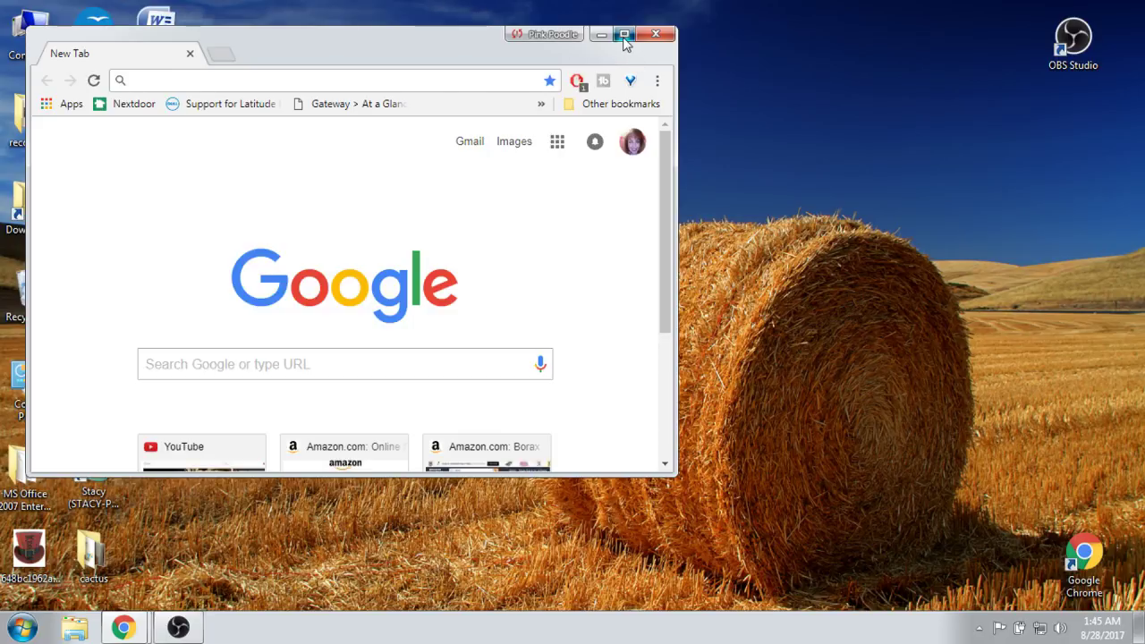
{"action": "left_click", "coordinate": [625, 34]}
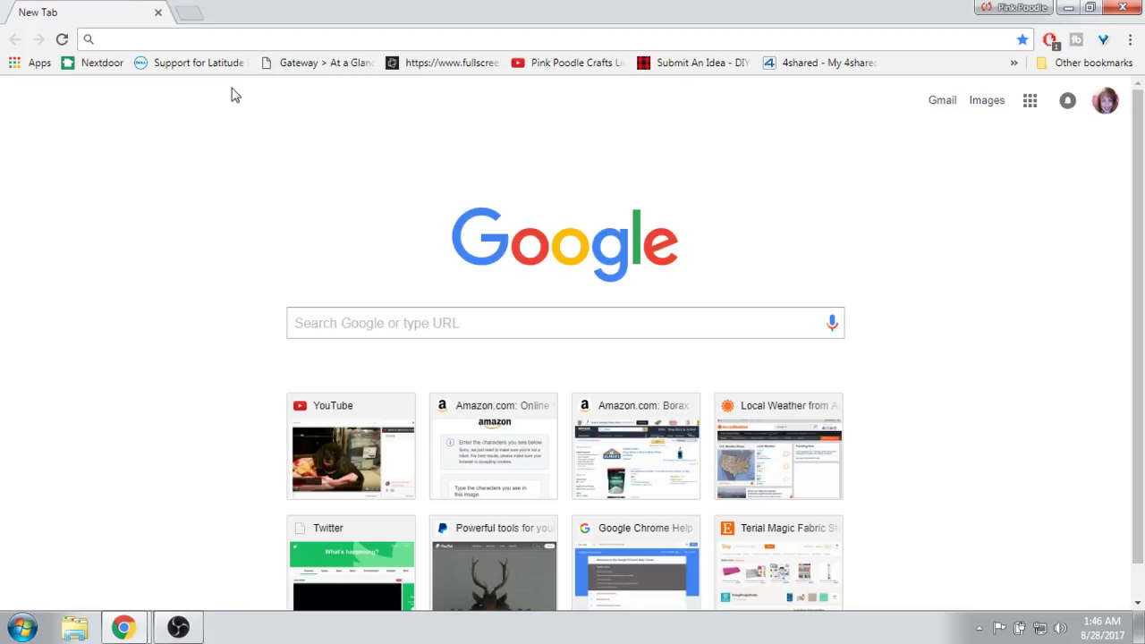
{"action": "type", "text": "pink "}
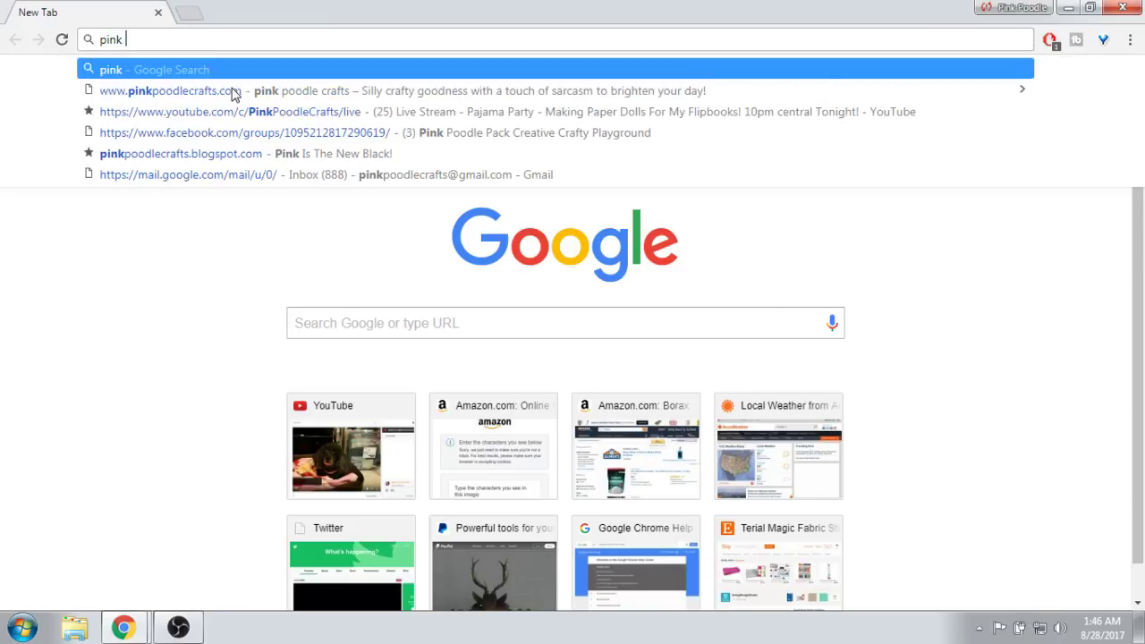
{"action": "type", "text": "poodle"}
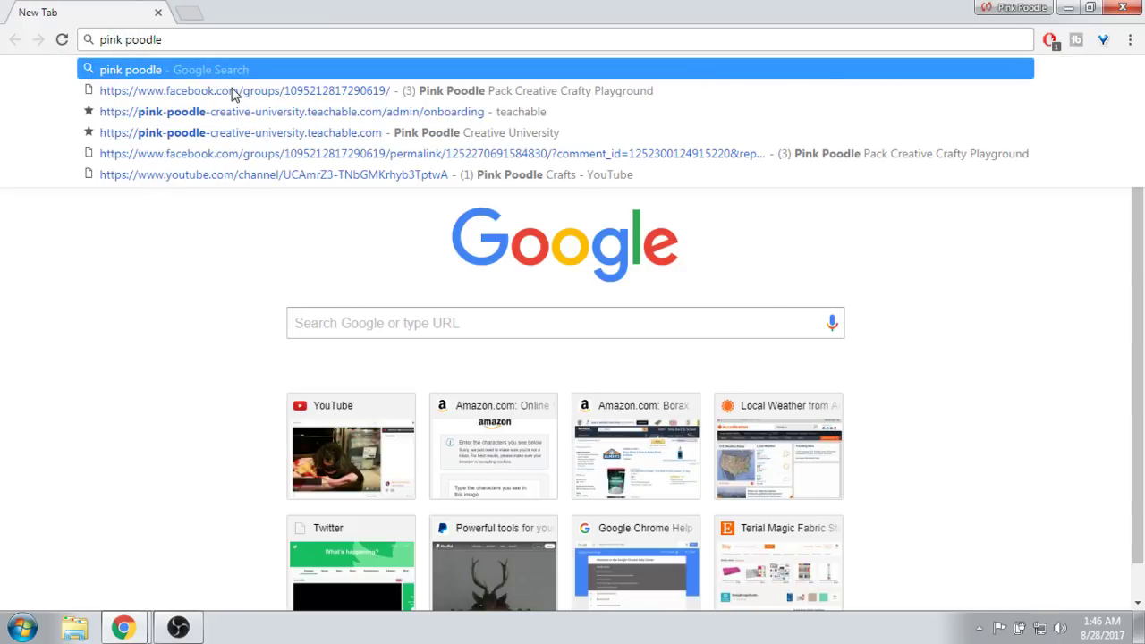
{"action": "key", "text": "Return"}
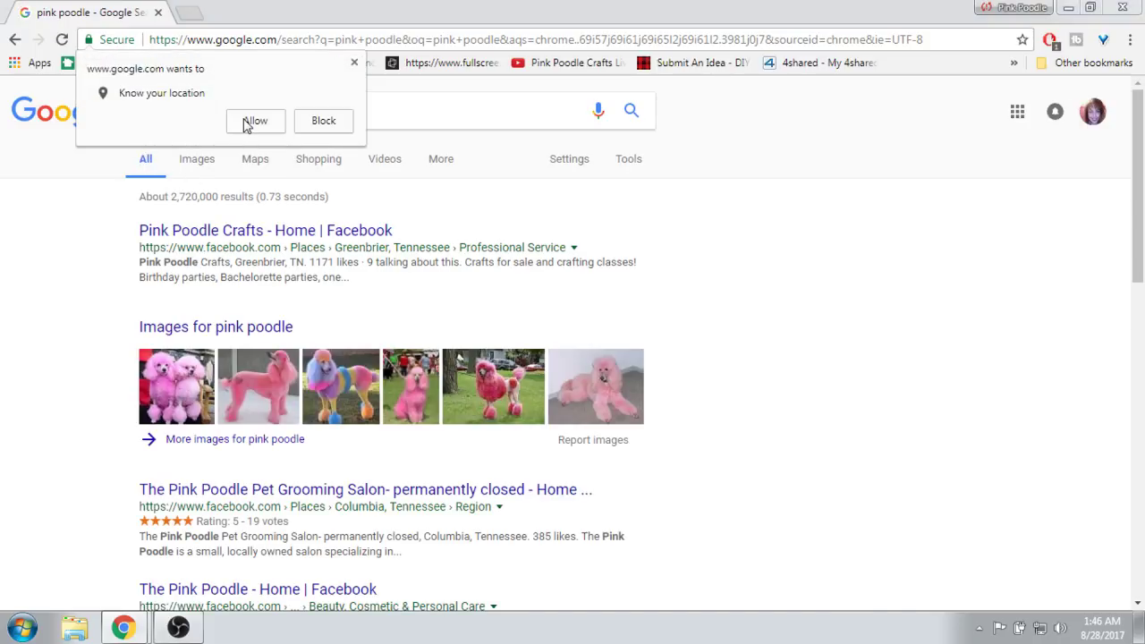
{"action": "left_click", "coordinate": [252, 120]}
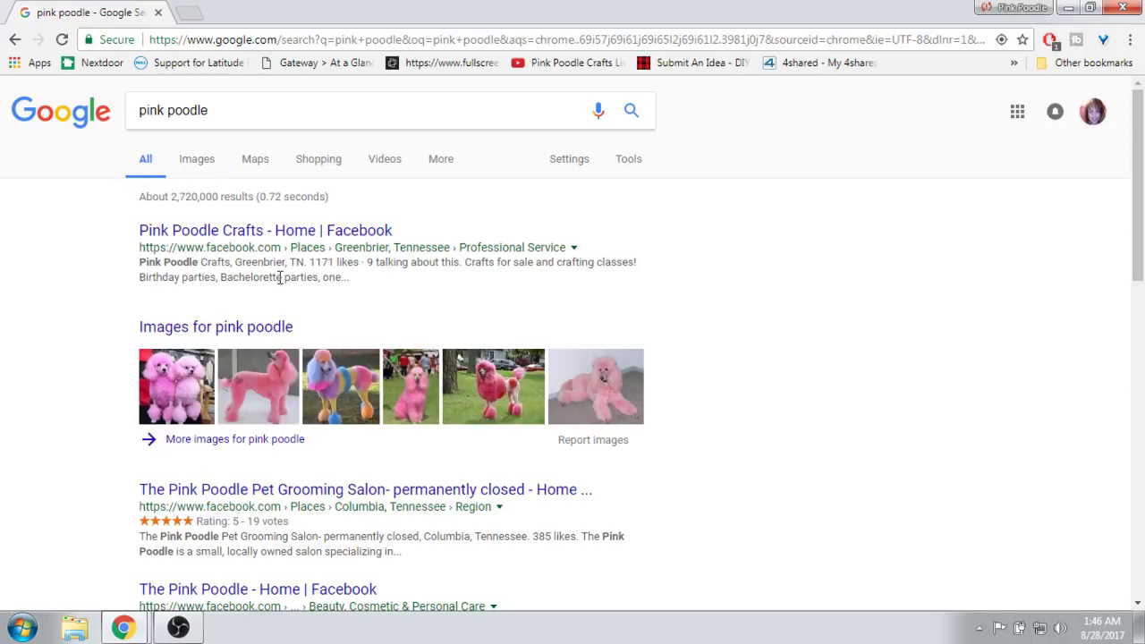
- Look over the web results for pink poodle, show the image results instead, and minimize the browser
{"action": "scroll", "coordinate": [280, 277], "scroll_direction": "down", "scroll_amount": 1}
{"action": "scroll", "coordinate": [279, 277], "scroll_direction": "down", "scroll_amount": 6}
{"action": "scroll", "coordinate": [302, 301], "scroll_direction": "up", "scroll_amount": 7}
{"action": "left_click", "coordinate": [198, 161]}
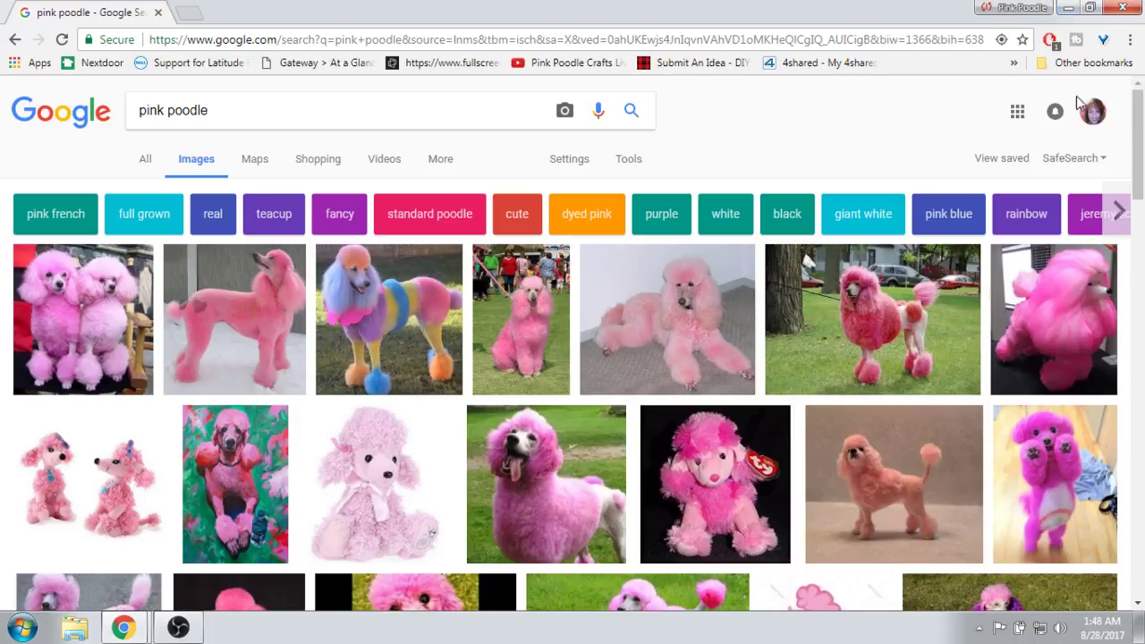
{"action": "left_click", "coordinate": [1068, 7]}
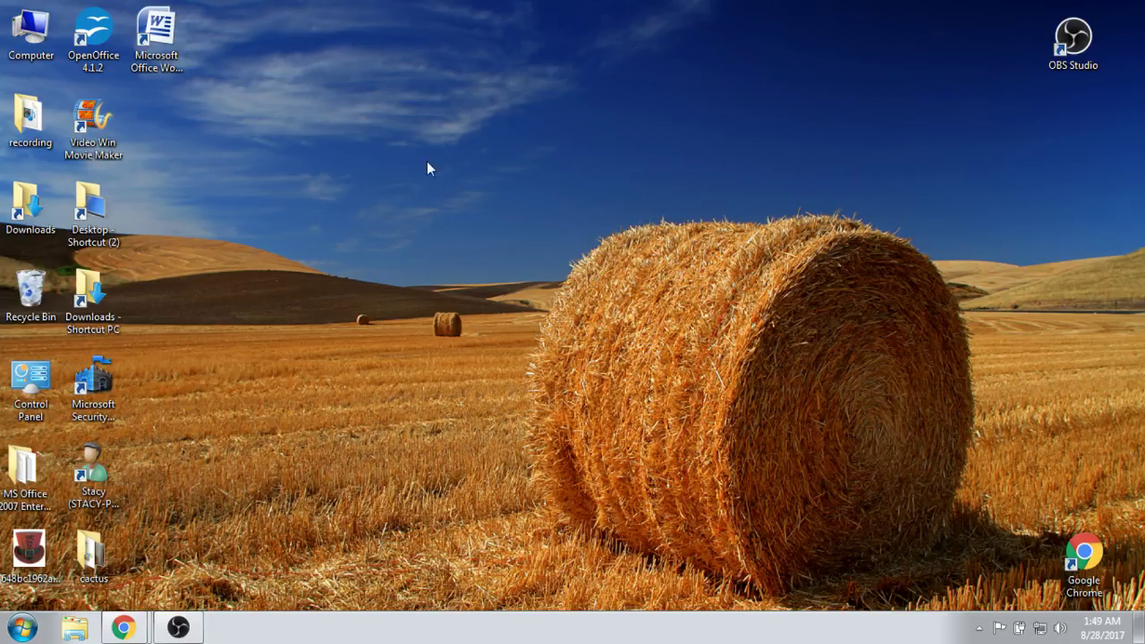
{"action": "right_click", "coordinate": [378, 47]}
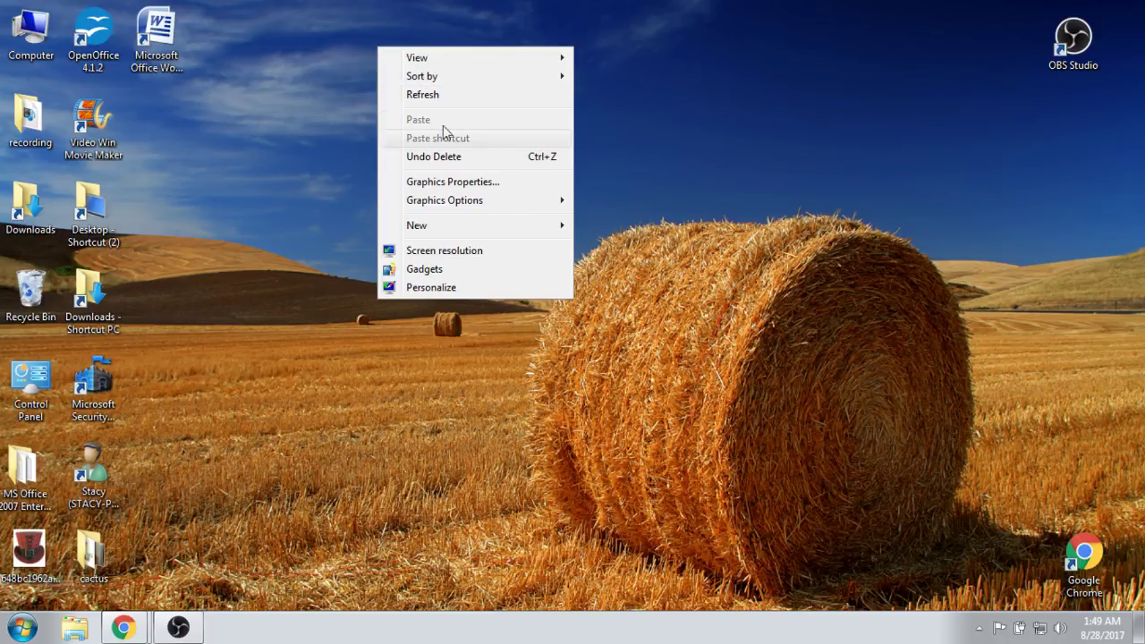
{"action": "right_click", "coordinate": [268, 121]}
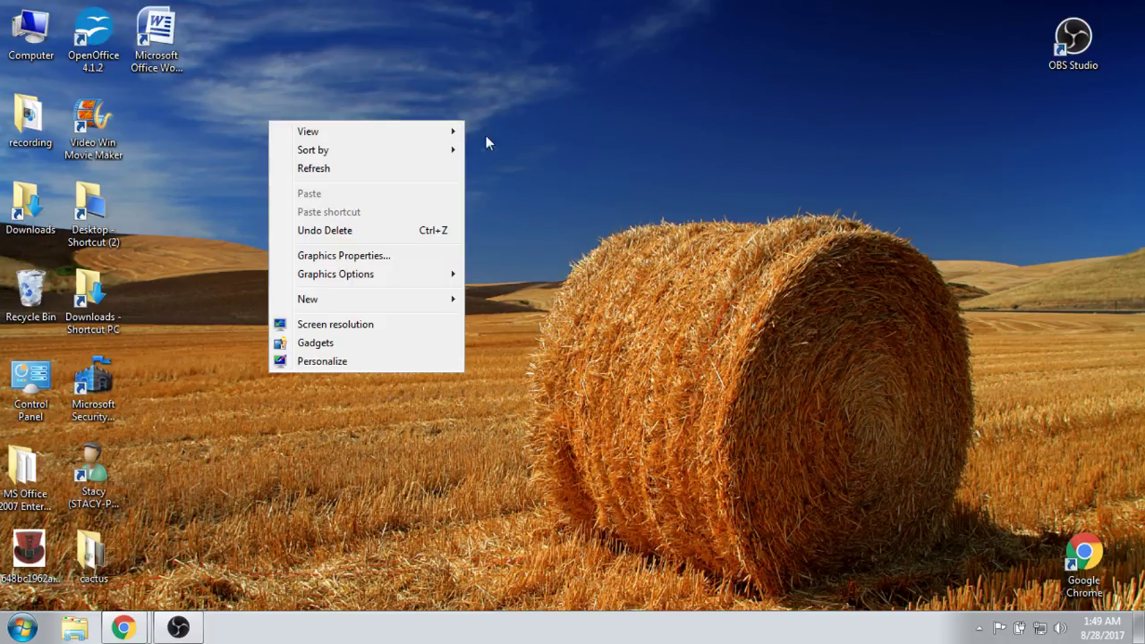
{"action": "left_click", "coordinate": [725, 153]}
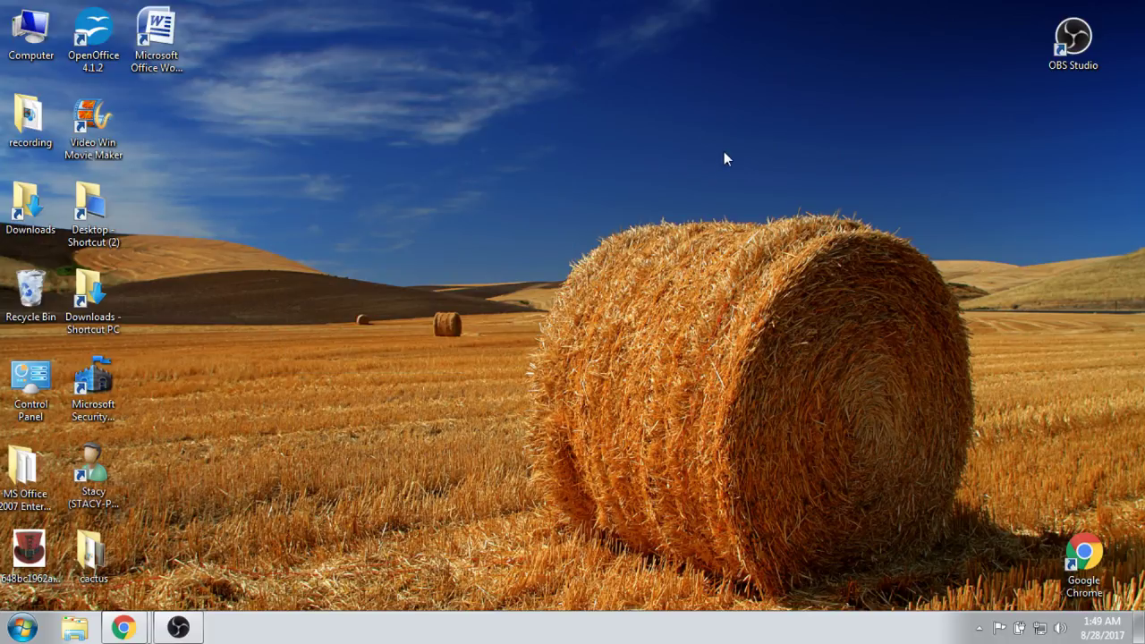
{"action": "right_click", "coordinate": [510, 137]}
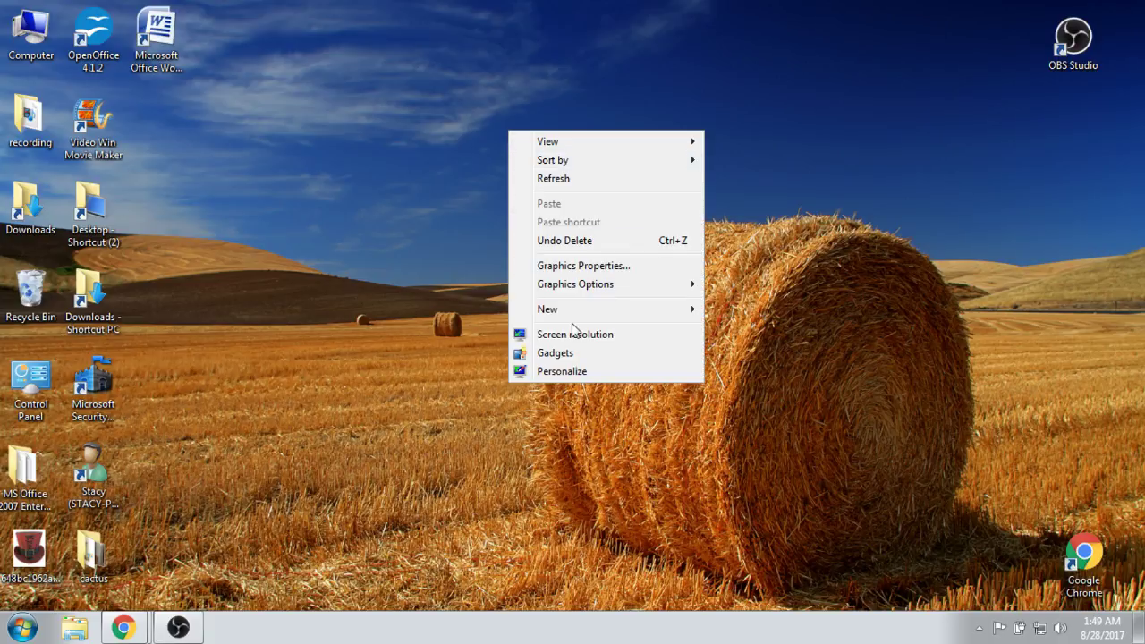
{"action": "mouse_move", "coordinate": [582, 319]}
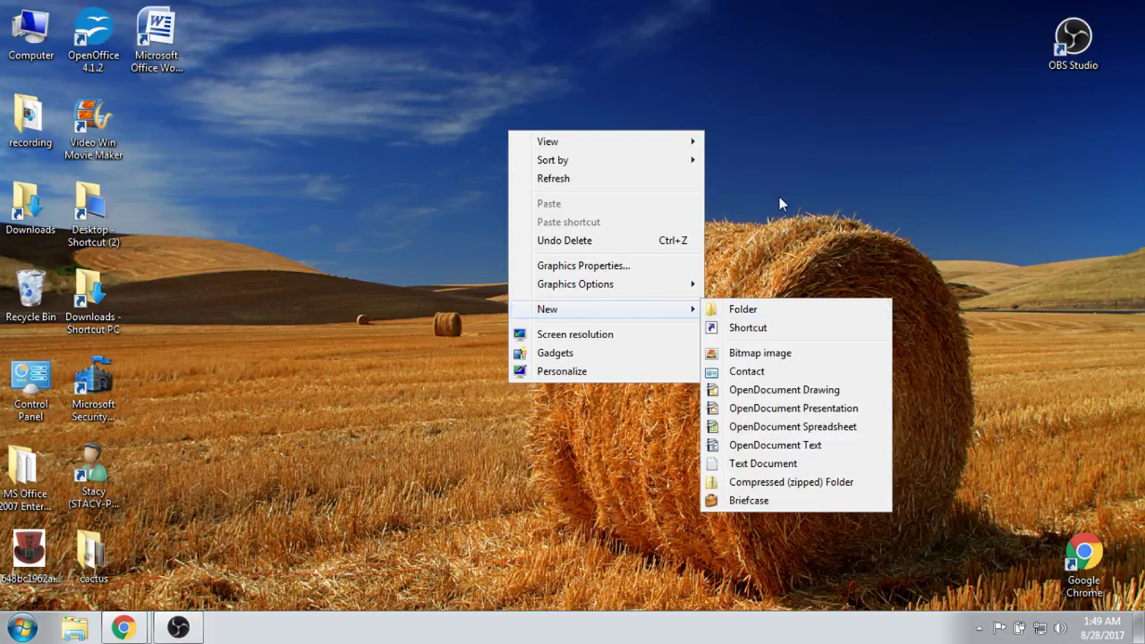
{"action": "left_click", "coordinate": [727, 180]}
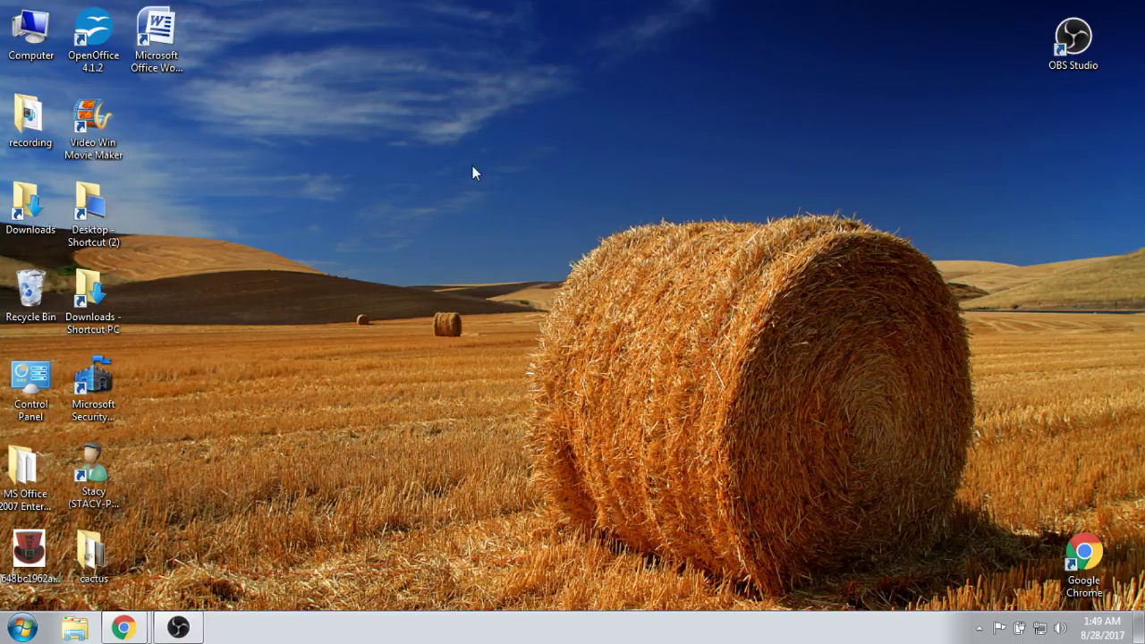
- Create a new folder named "grap" in an empty area of the desktop
{"action": "right_click", "coordinate": [437, 115]}
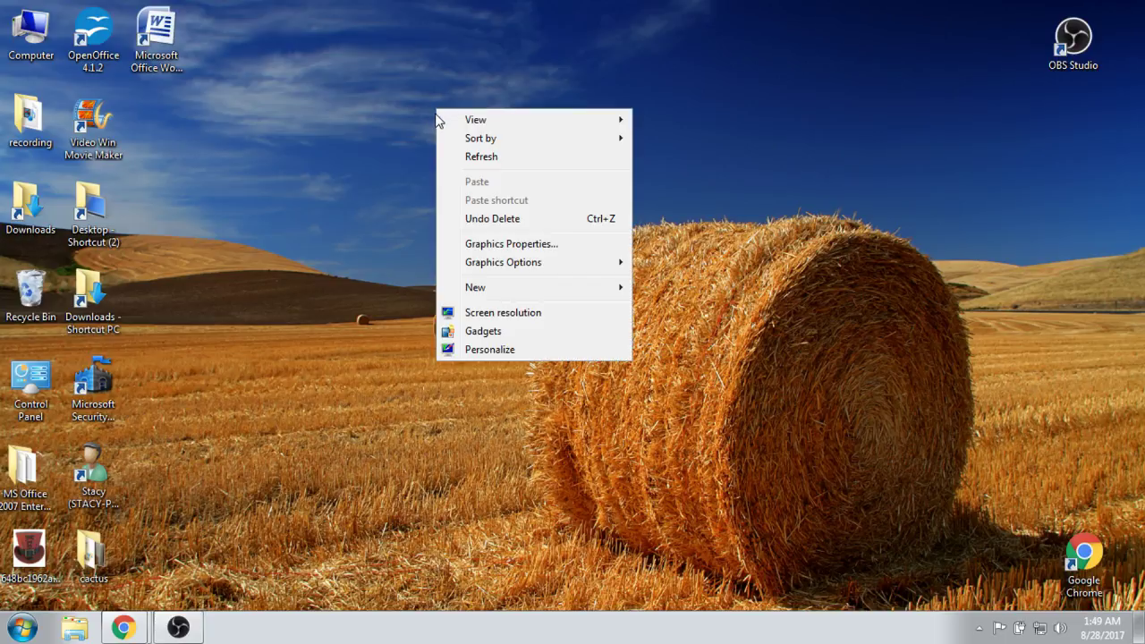
{"action": "mouse_move", "coordinate": [537, 291]}
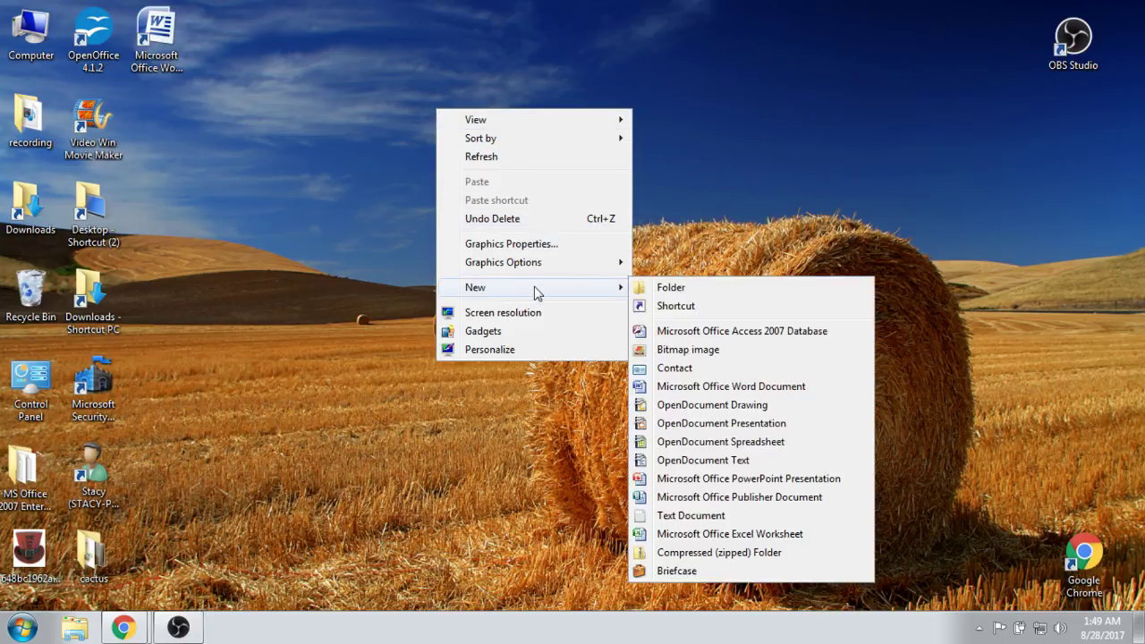
{"action": "left_click", "coordinate": [671, 287]}
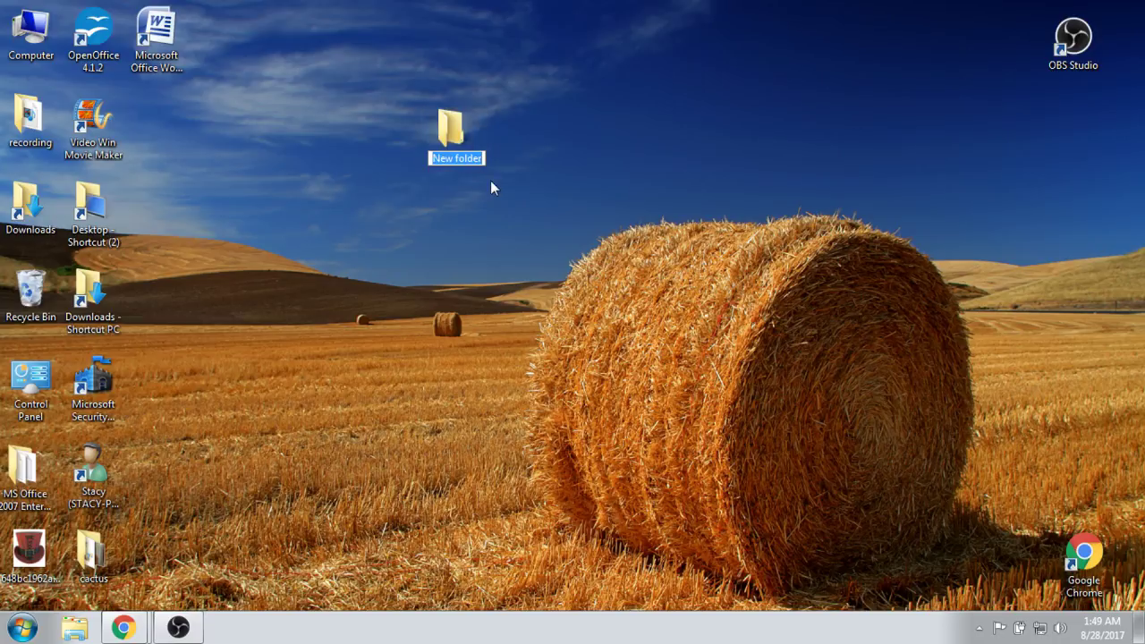
{"action": "type", "text": "grap"}
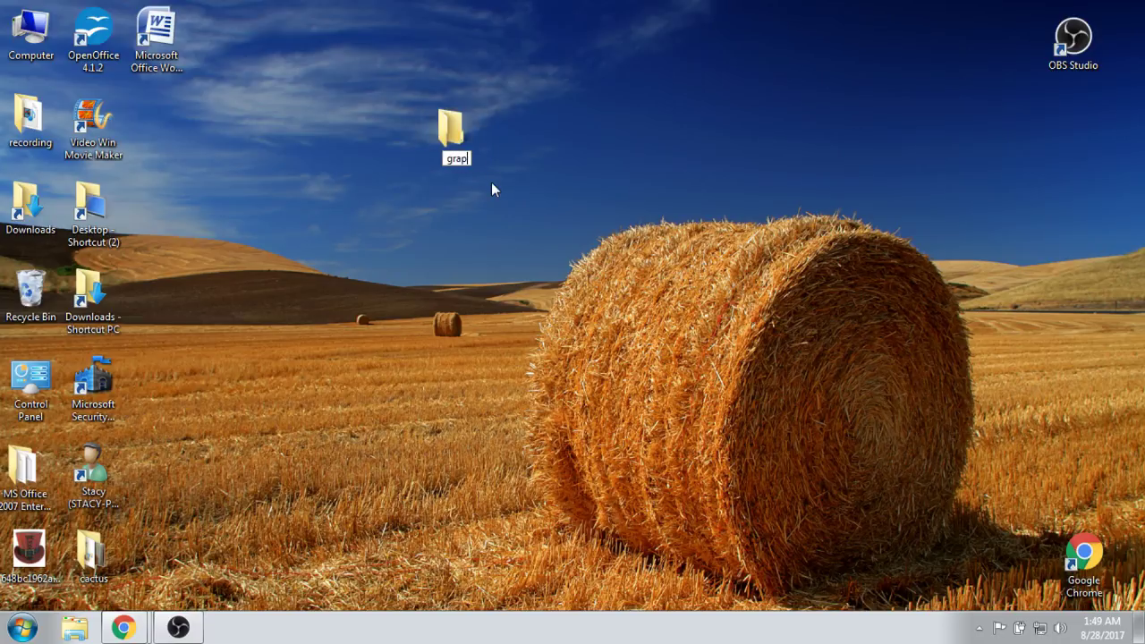
{"action": "key", "text": "Return"}
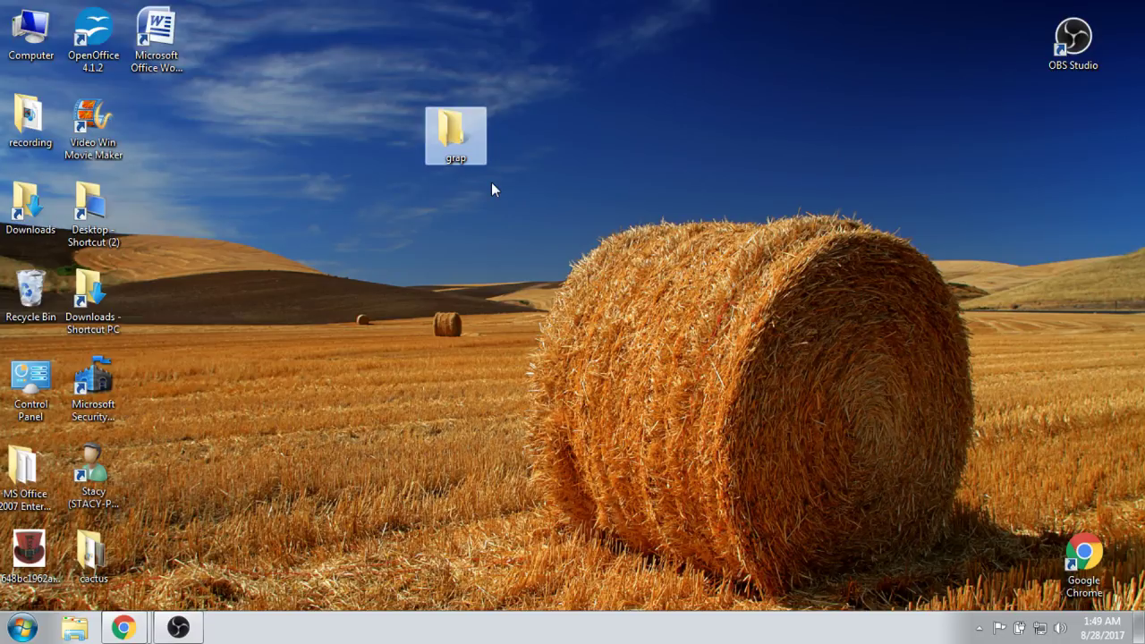
{"action": "left_click", "coordinate": [475, 163]}
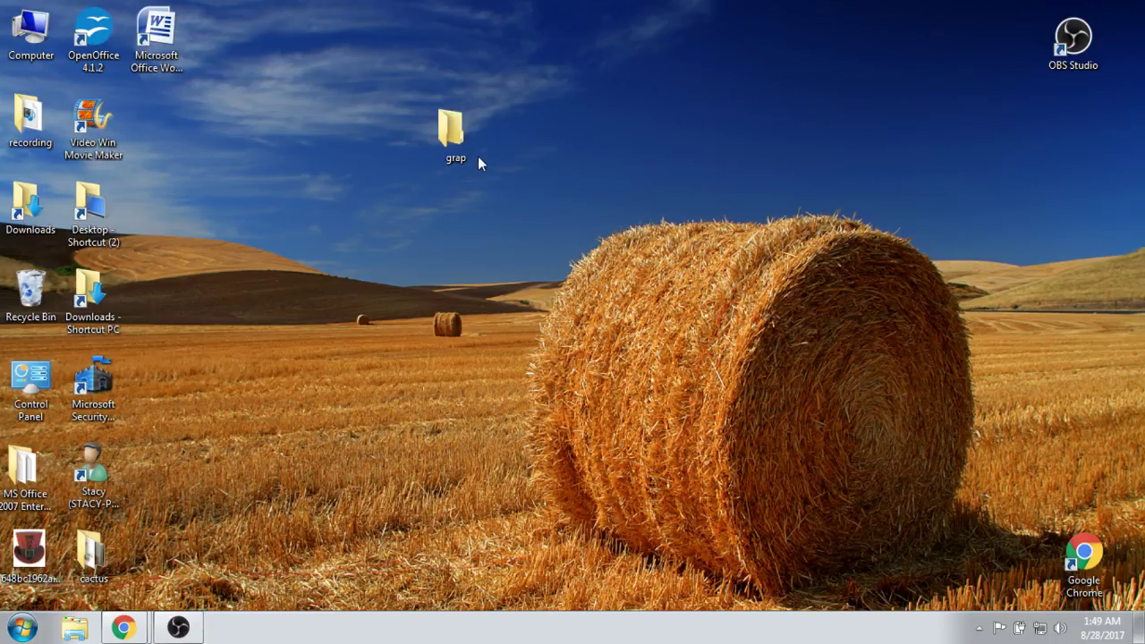
- Rename the desktop folder "grap" as "graphics"
{"action": "left_click", "coordinate": [463, 157]}
{"action": "double_click", "coordinate": [461, 157]}
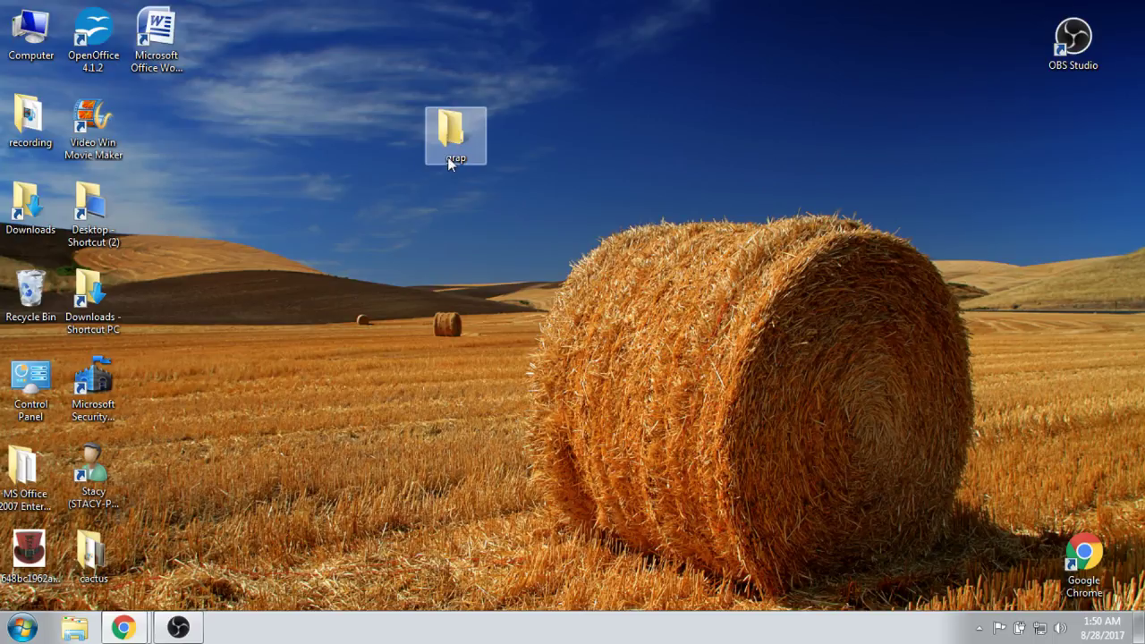
{"action": "right_click", "coordinate": [448, 158]}
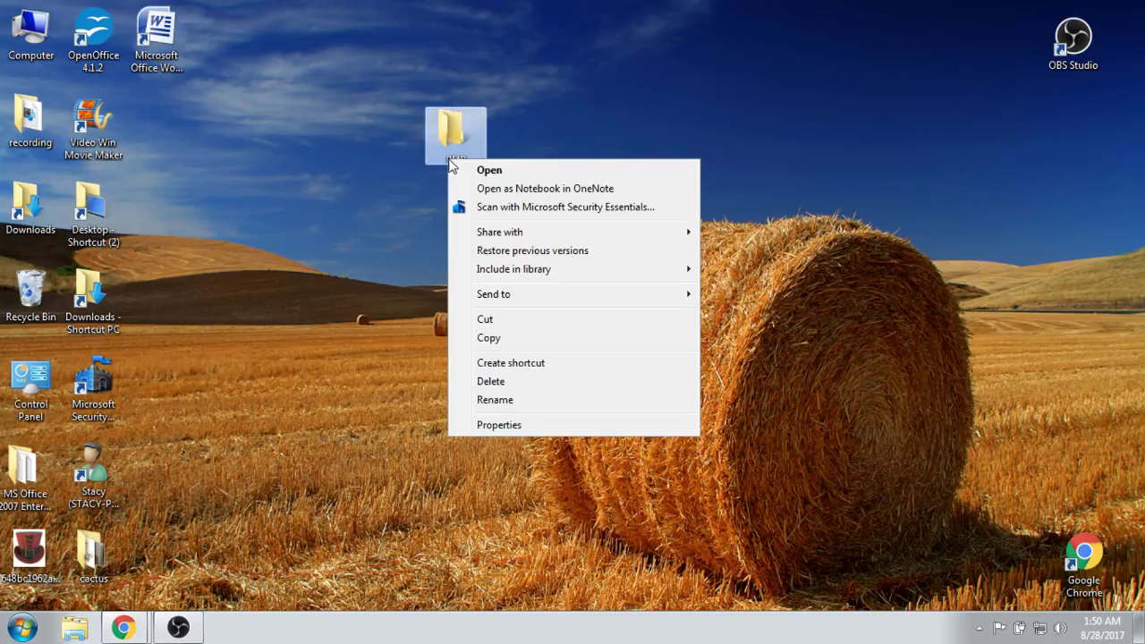
{"action": "left_click", "coordinate": [541, 400]}
{"action": "type", "text": "g"}
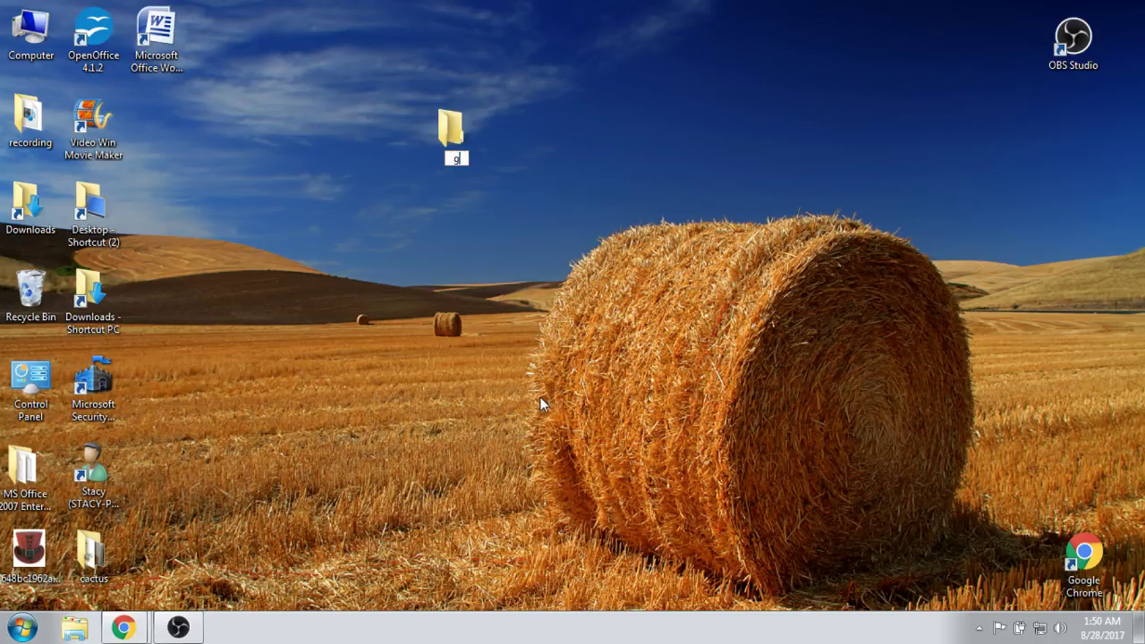
{"action": "type", "text": "raphics"}
{"action": "key", "text": "Return"}
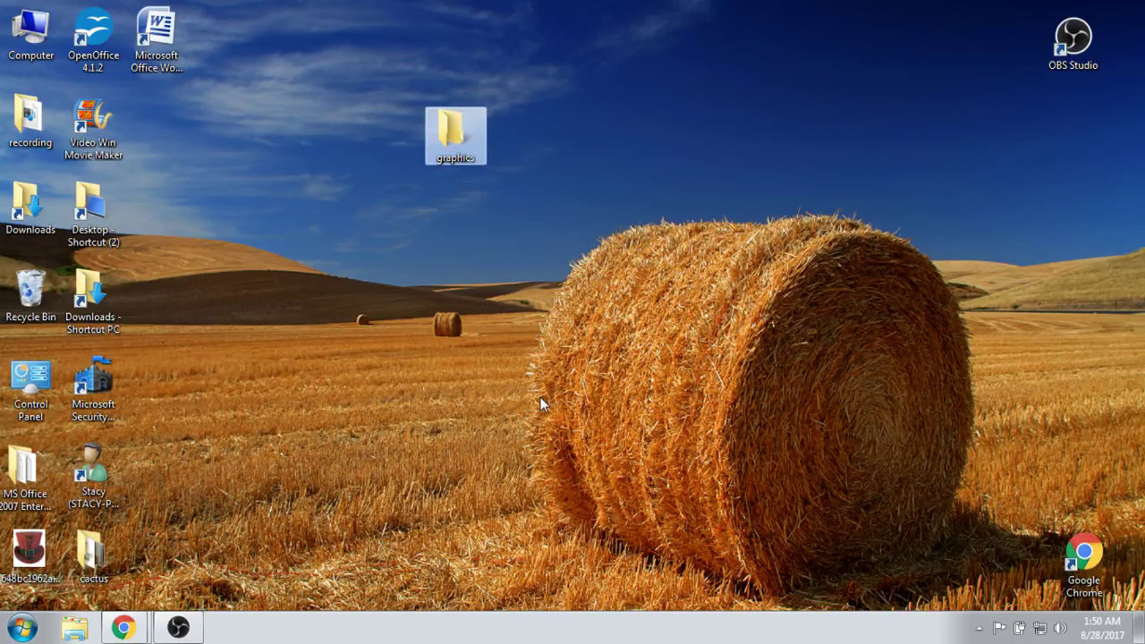
{"action": "left_click", "coordinate": [566, 116]}
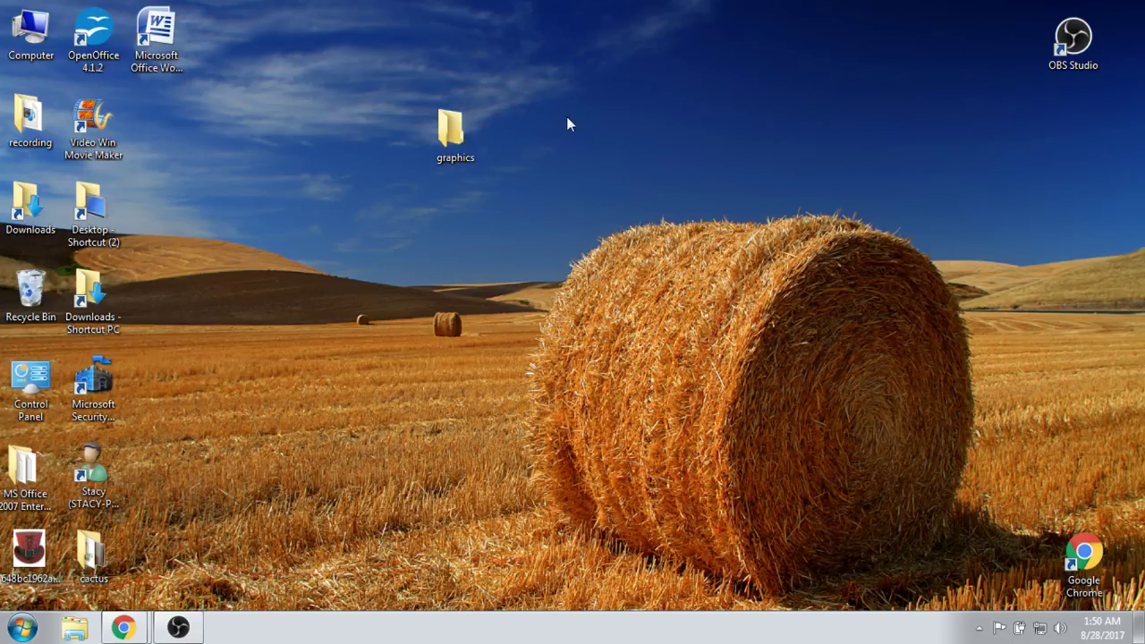
- Create a subfolder named "poodles" inside the graphics folder, and close the window after opening the subfolder
{"action": "double_click", "coordinate": [452, 151]}
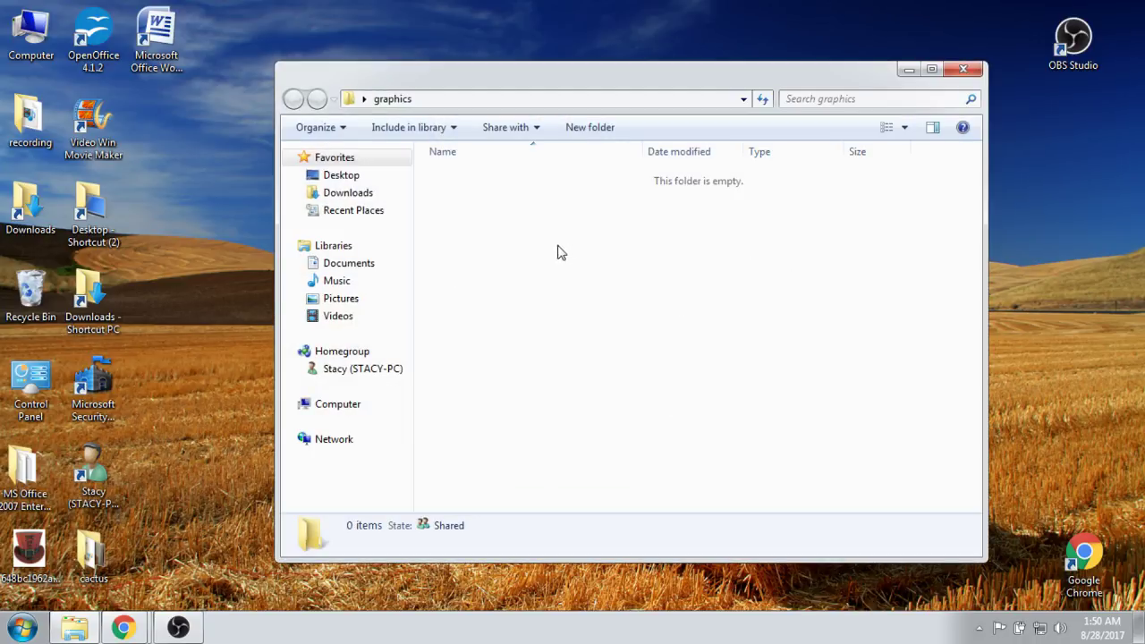
{"action": "right_click", "coordinate": [527, 259]}
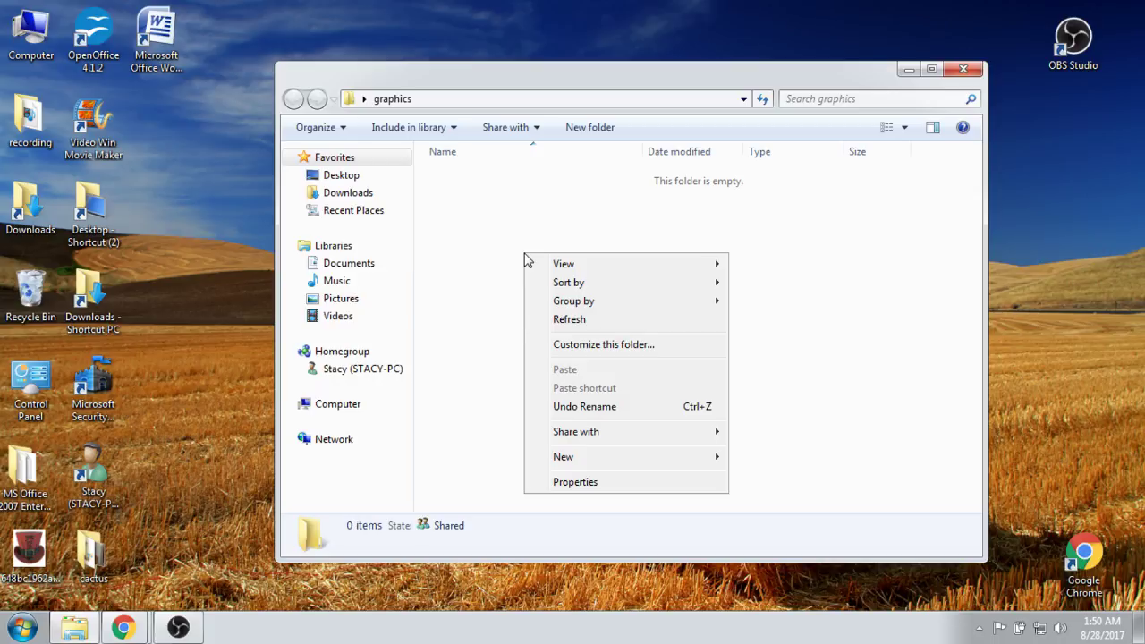
{"action": "mouse_move", "coordinate": [564, 460]}
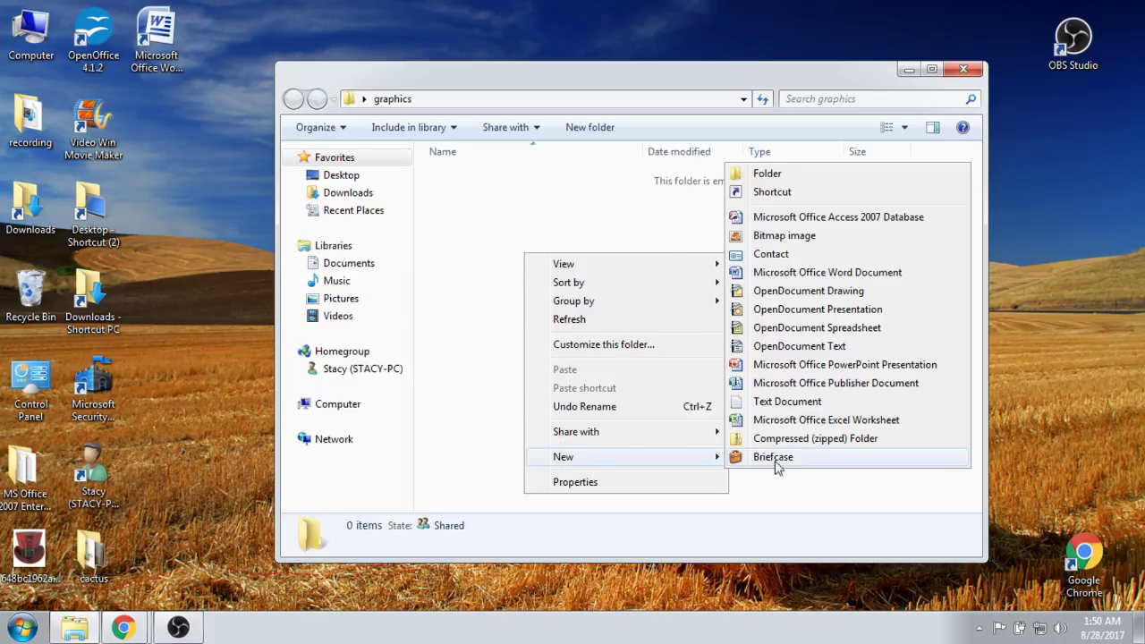
{"action": "left_click", "coordinate": [784, 173]}
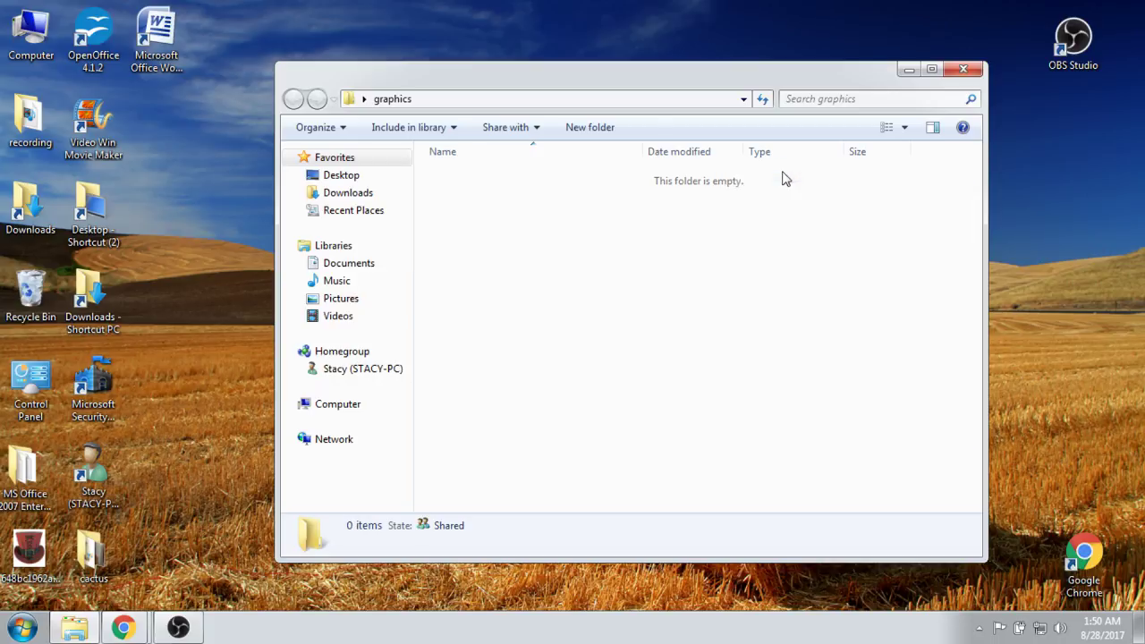
{"action": "type", "text": "poodles"}
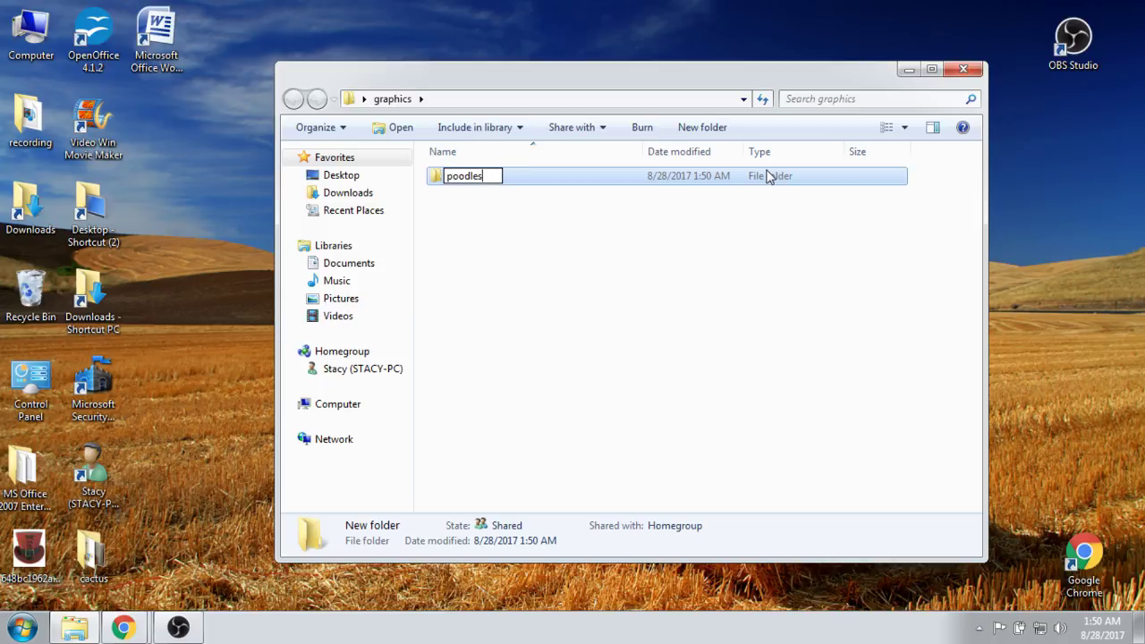
{"action": "key", "text": "Return"}
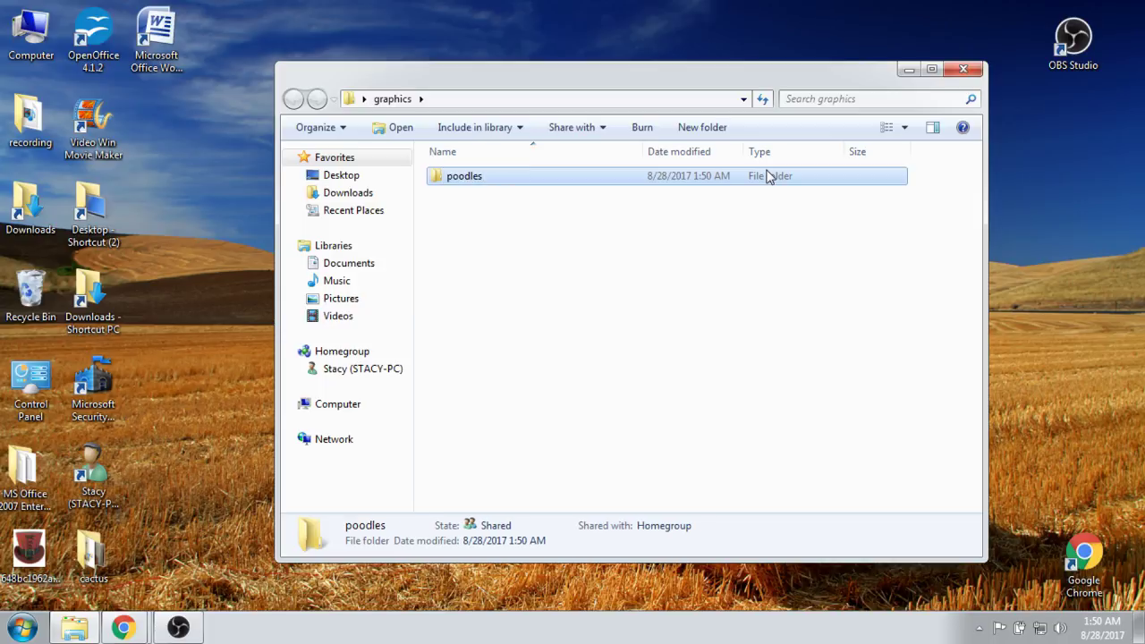
{"action": "double_click", "coordinate": [507, 185]}
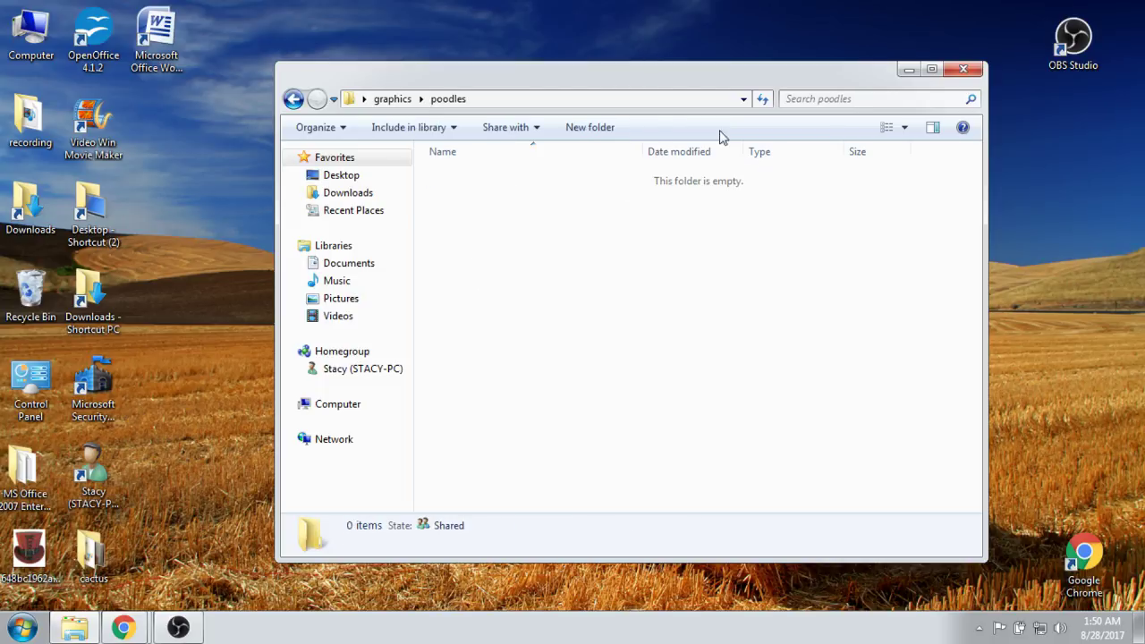
{"action": "left_click", "coordinate": [966, 69]}
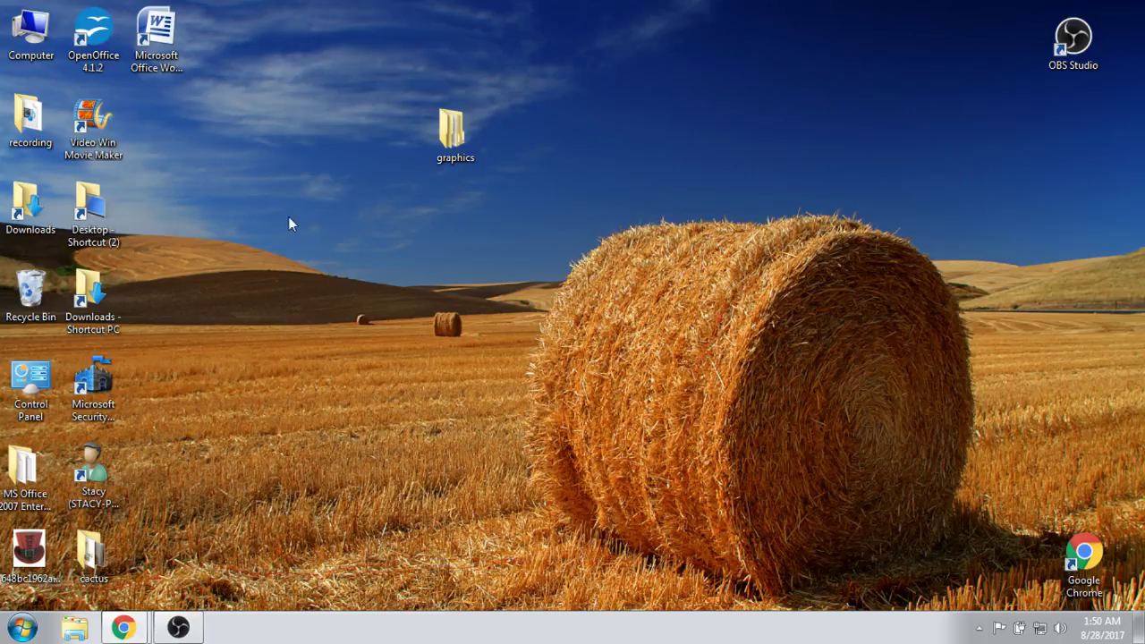
- Reopen the graphics folder on the desktop to view its contents, and close it
{"action": "double_click", "coordinate": [466, 151]}
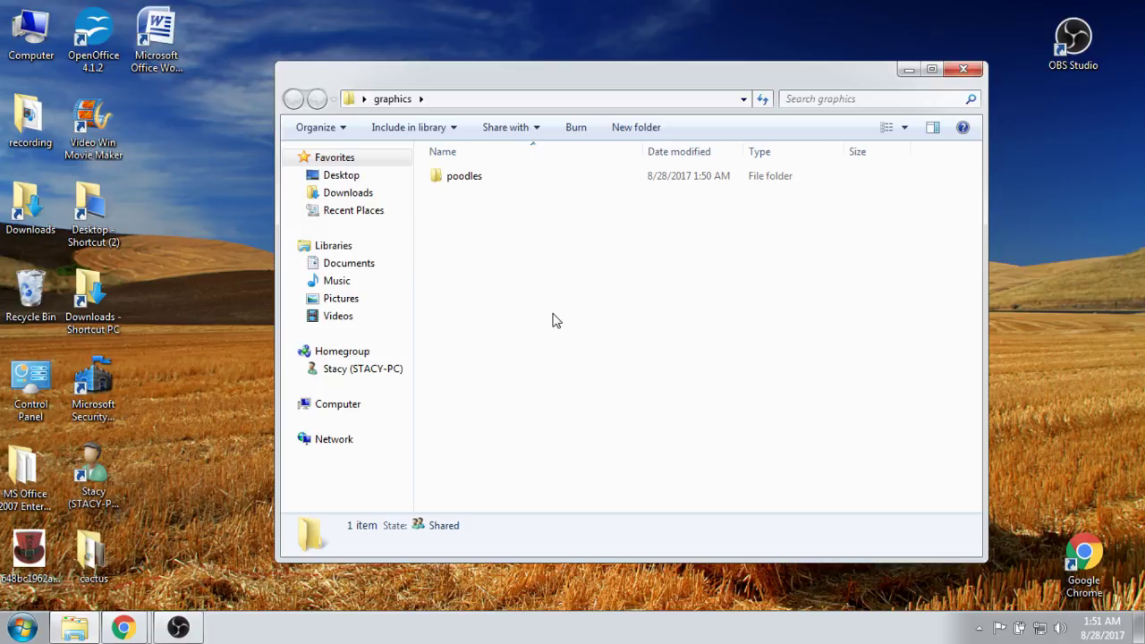
{"action": "right_click", "coordinate": [449, 220]}
{"action": "left_click", "coordinate": [961, 71]}
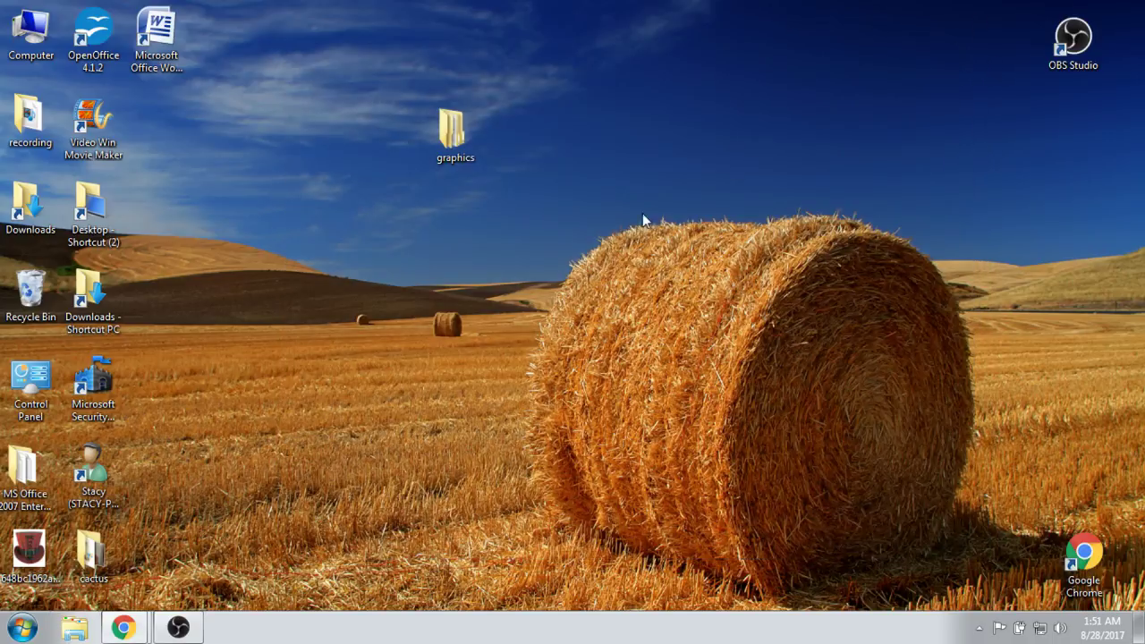
- Create a subfolder named "steampunk" in the desktop graphics folder, and close the folder window
{"action": "double_click", "coordinate": [458, 125]}
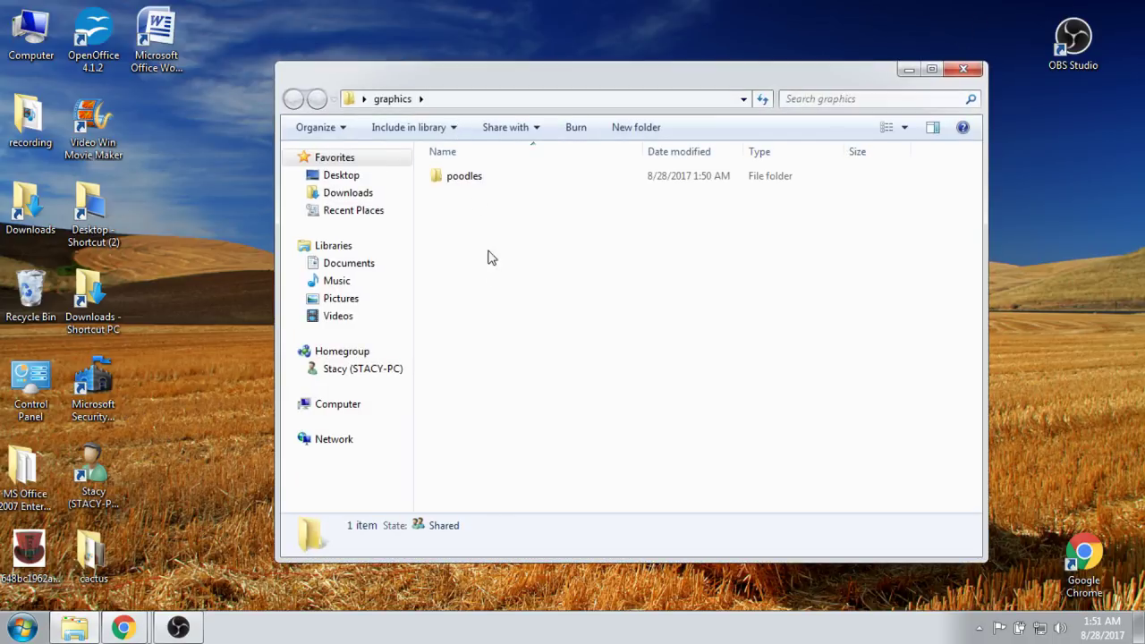
{"action": "right_click", "coordinate": [488, 280]}
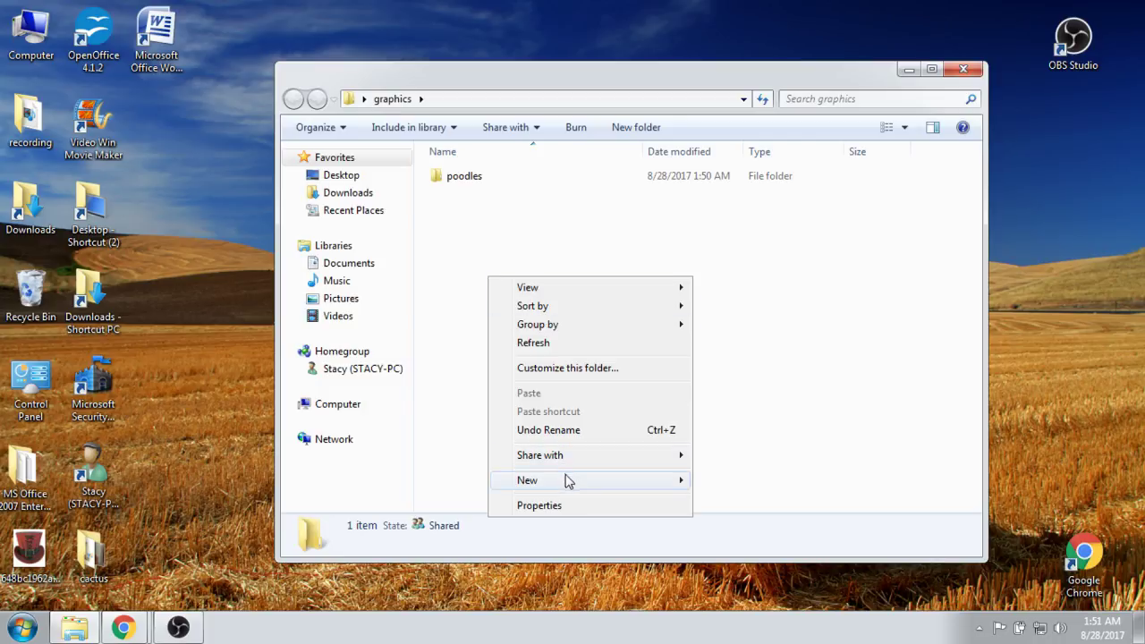
{"action": "mouse_move", "coordinate": [569, 481]}
{"action": "left_click", "coordinate": [732, 197]}
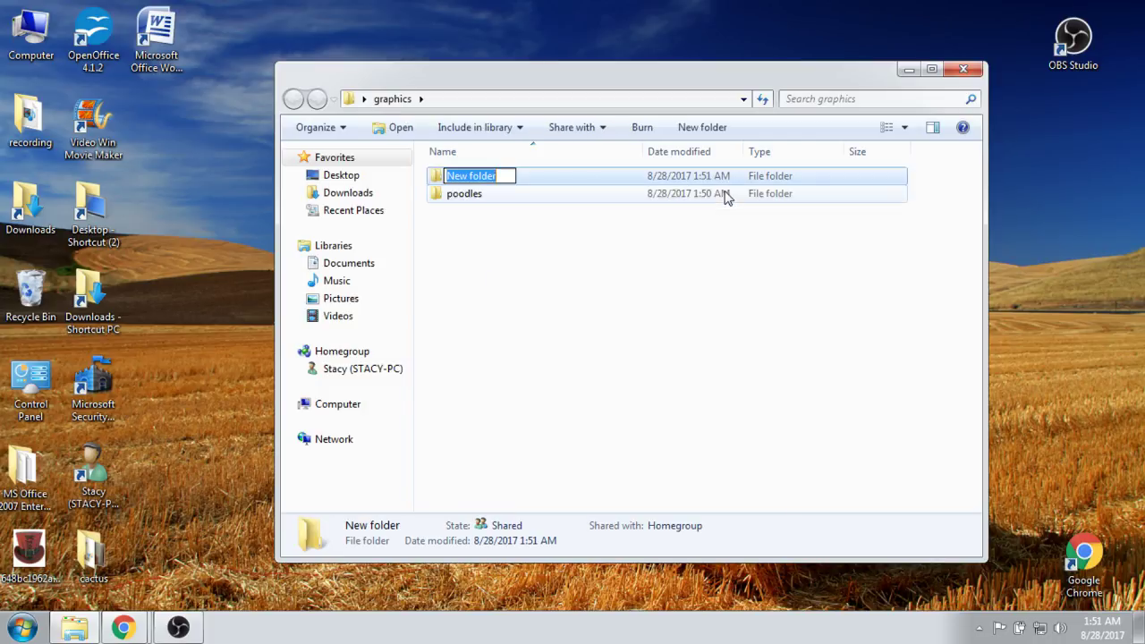
{"action": "type", "text": "stea"}
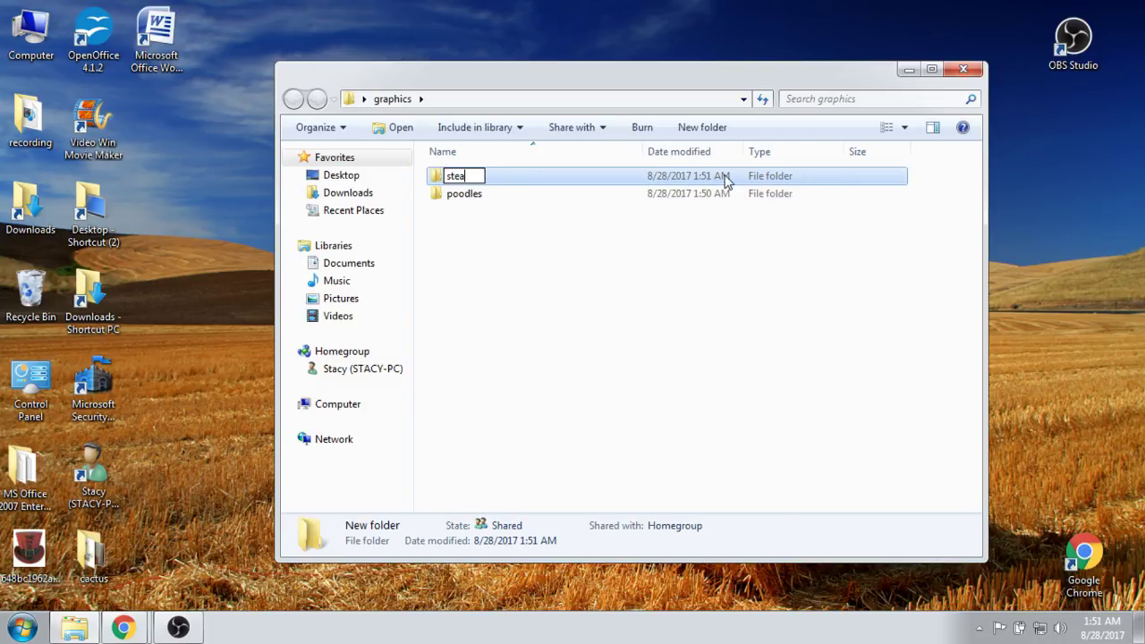
{"action": "type", "text": "mpunk"}
{"action": "key", "text": "Return"}
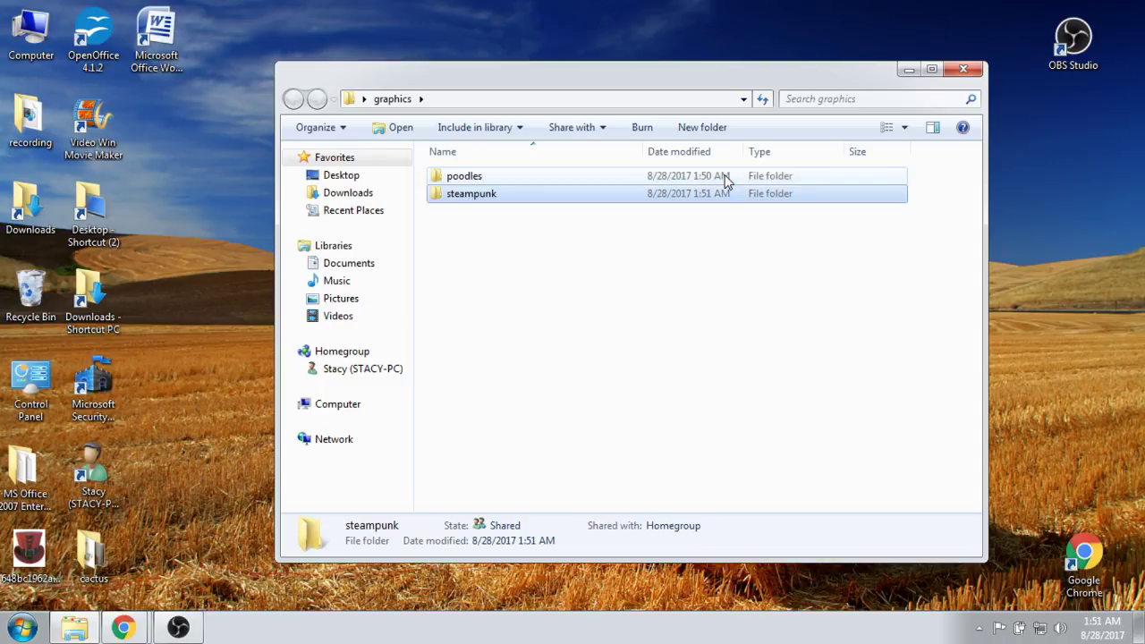
{"action": "left_click", "coordinate": [542, 224]}
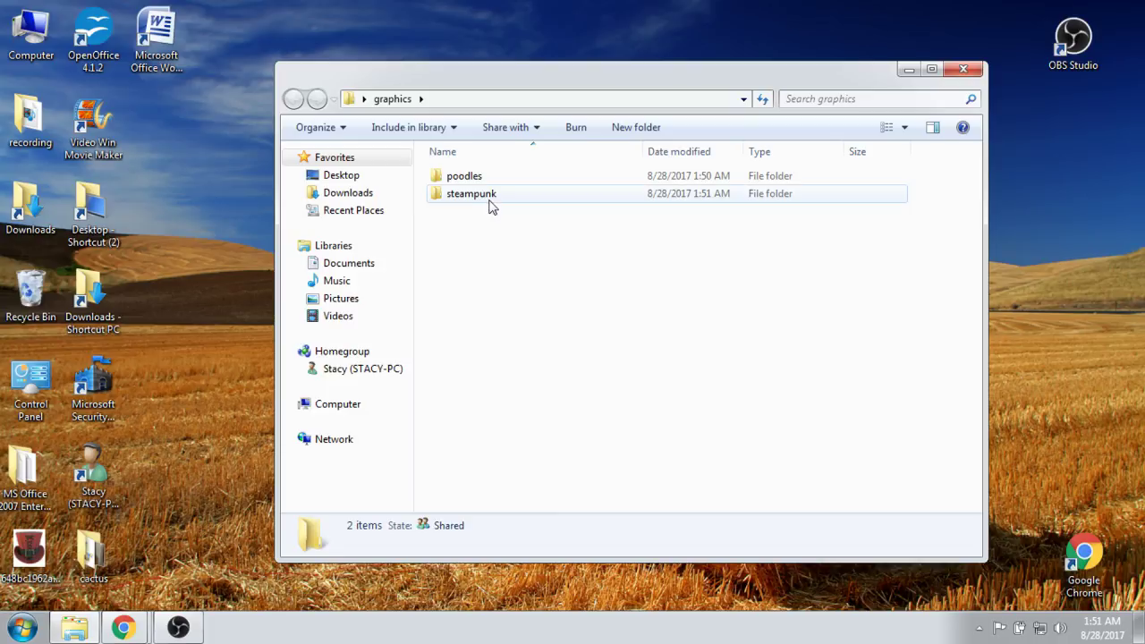
{"action": "left_click", "coordinate": [961, 71]}
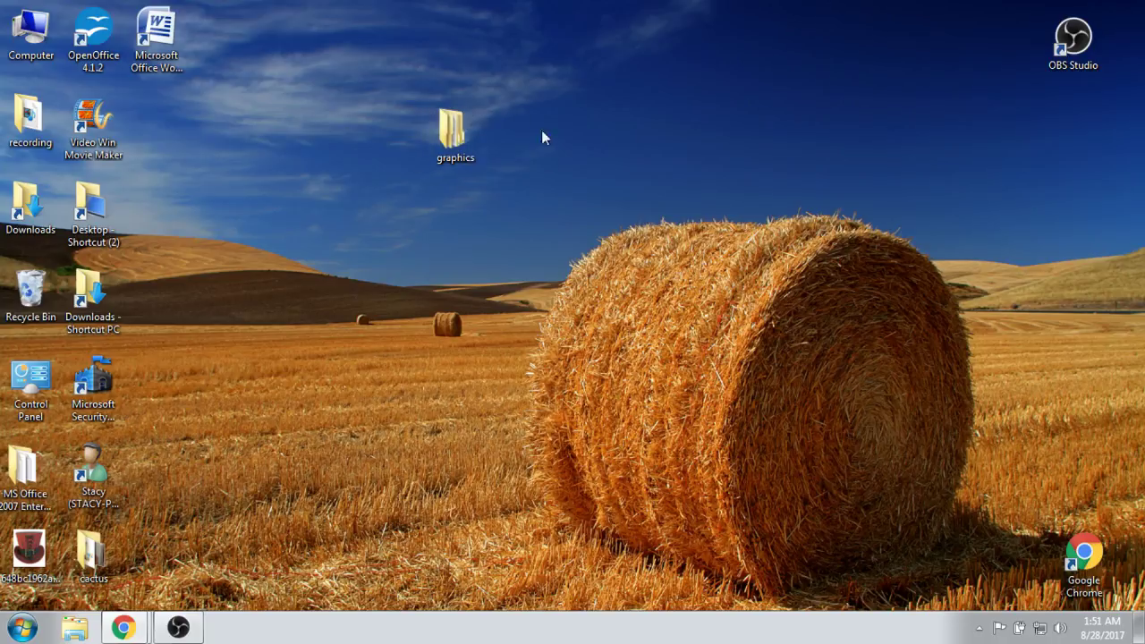
- Move the graphics folder below the Microsoft Office Word shortcut on the desktop, and check the desktop icon view options
{"action": "left_click_drag", "start_coordinate": [442, 135], "coordinate": [158, 130]}
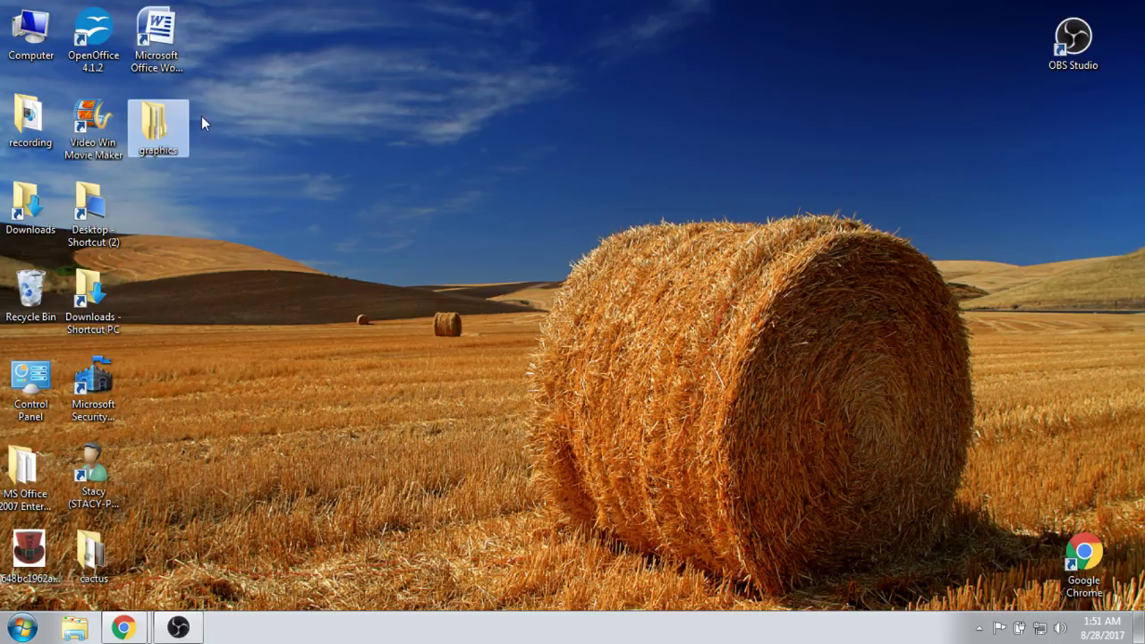
{"action": "right_click", "coordinate": [332, 143]}
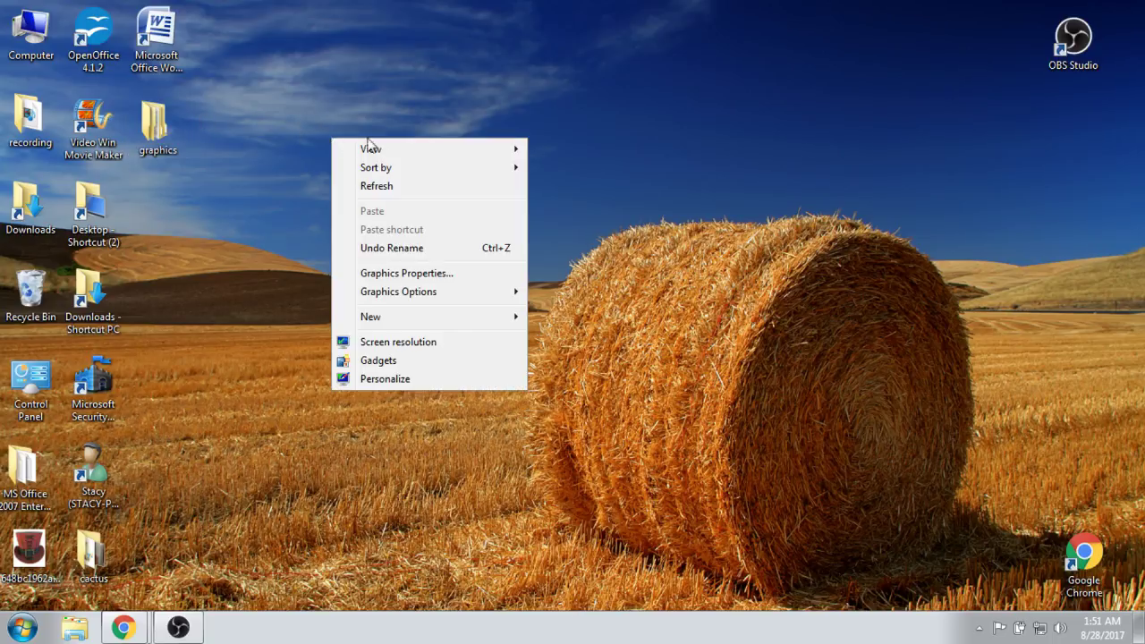
{"action": "mouse_move", "coordinate": [408, 150]}
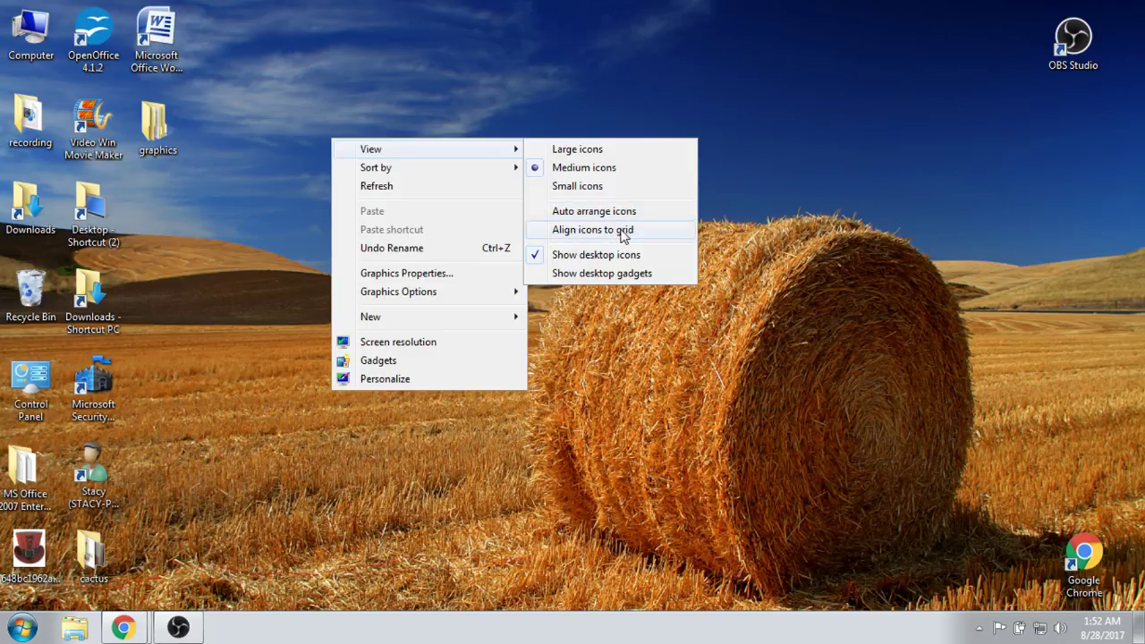
{"action": "left_click", "coordinate": [601, 141]}
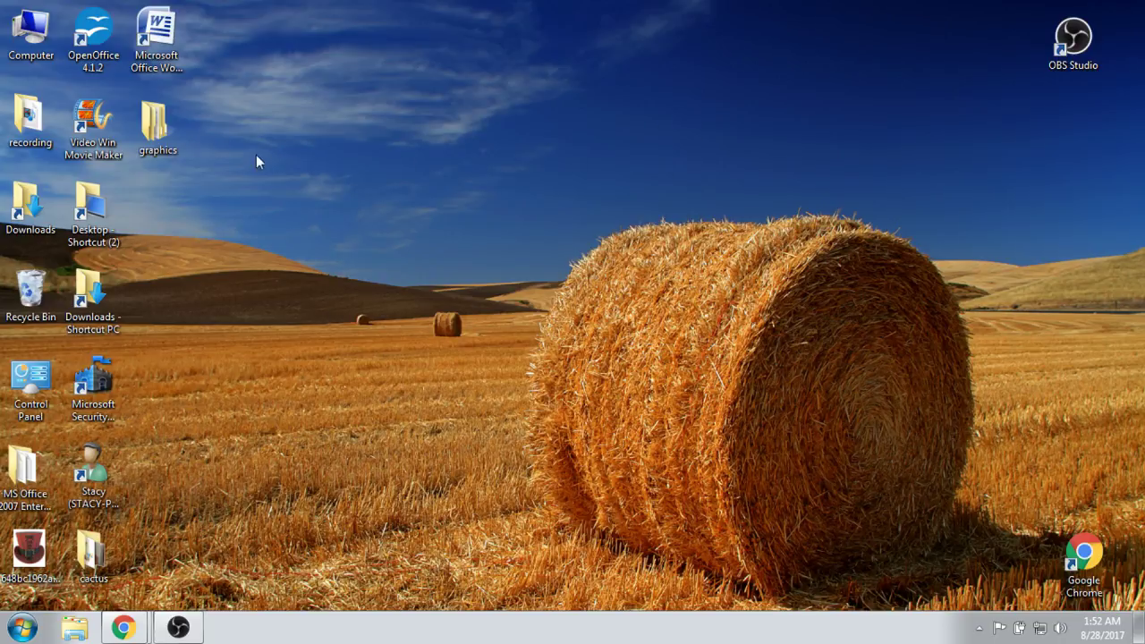
{"action": "left_click_drag", "start_coordinate": [150, 125], "coordinate": [183, 124]}
{"action": "left_click", "coordinate": [174, 130]}
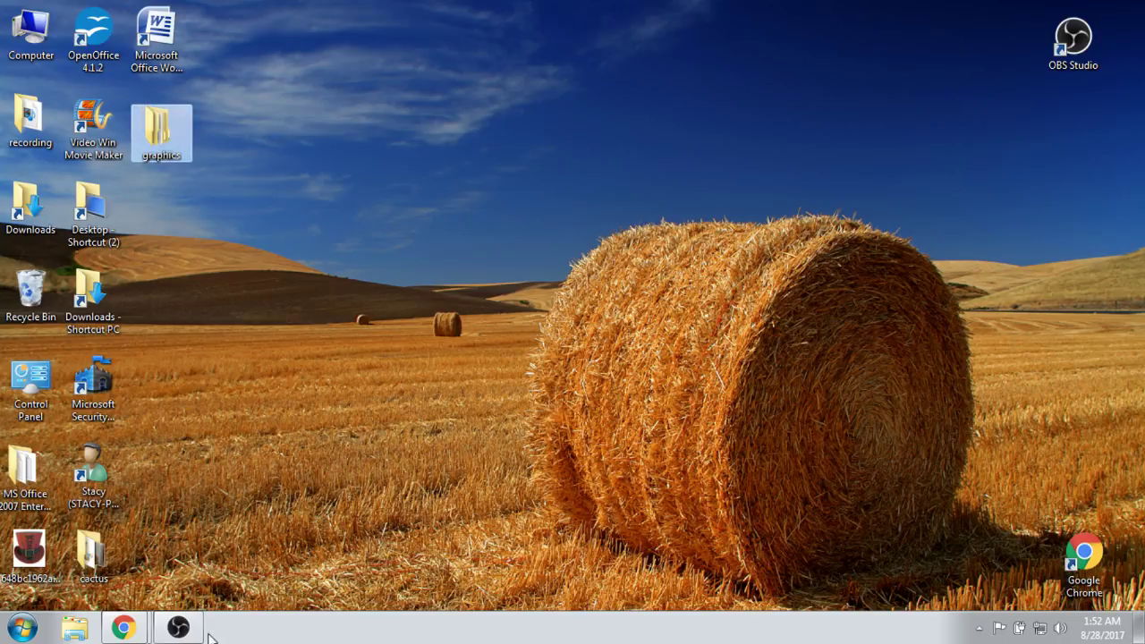
- Switch to the Chrome window with the pink poodle image results, and close the other Chrome window
{"action": "mouse_move", "coordinate": [125, 630]}
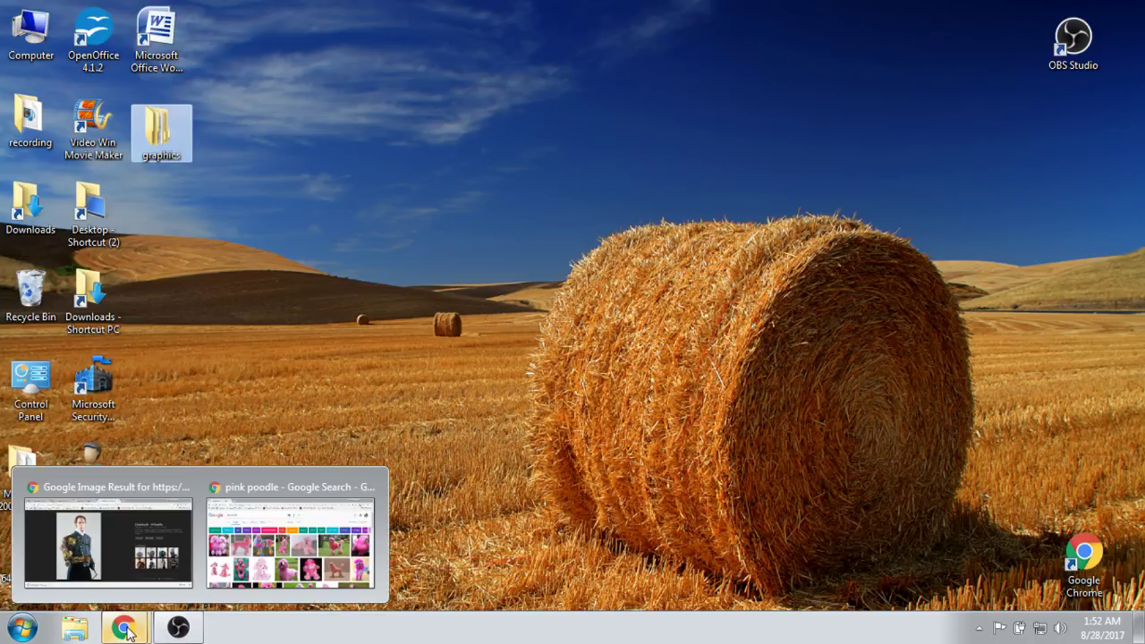
{"action": "left_click", "coordinate": [297, 525]}
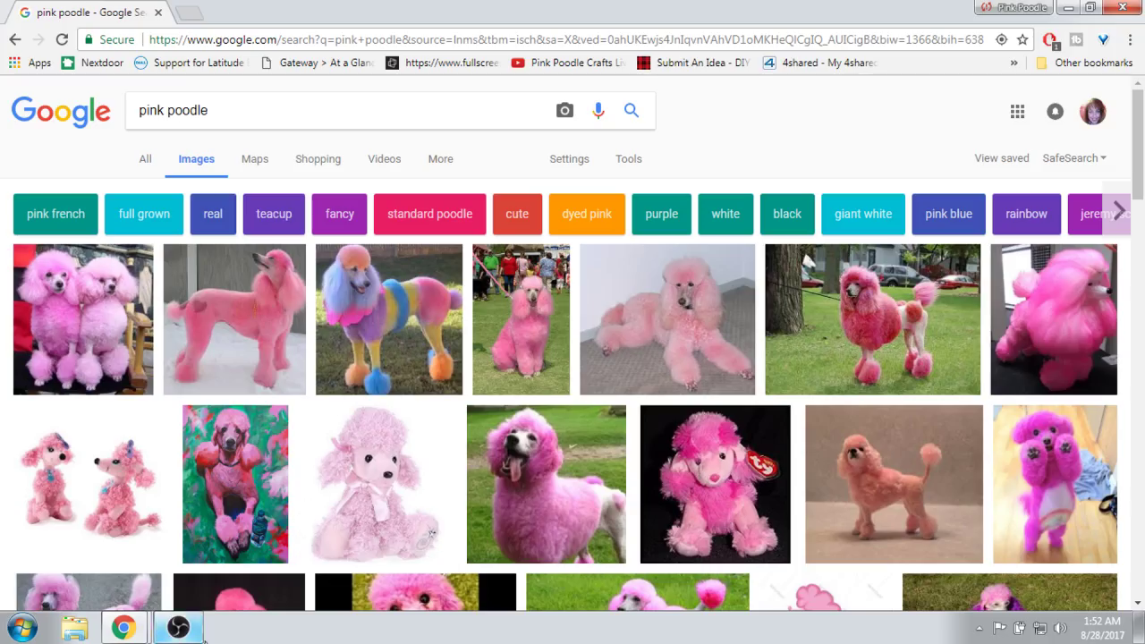
{"action": "mouse_move", "coordinate": [138, 630]}
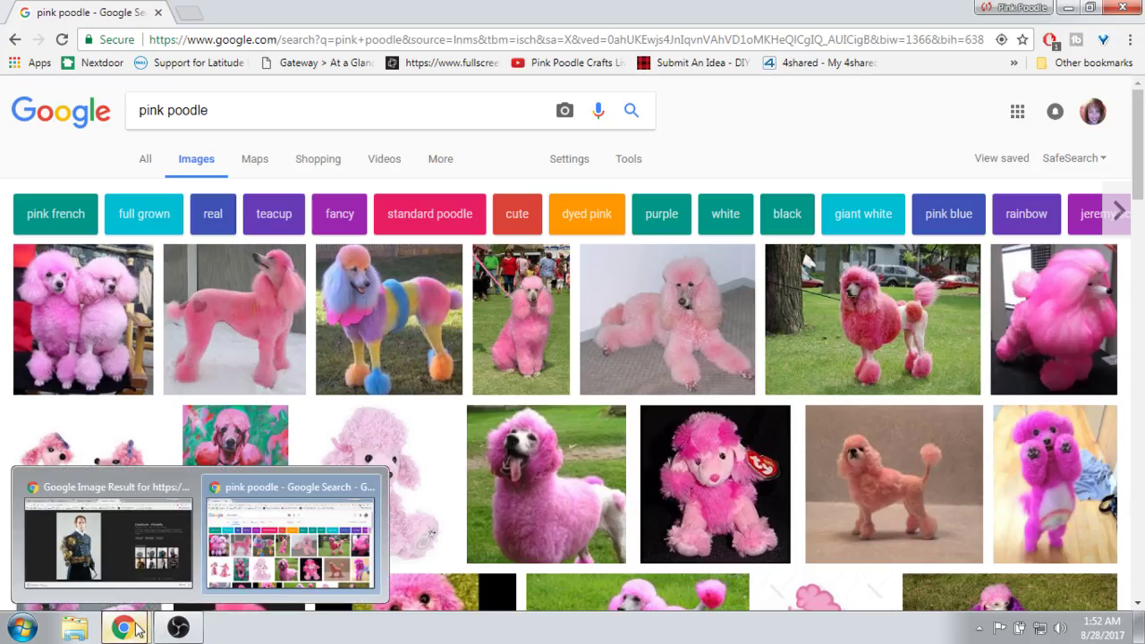
{"action": "left_click", "coordinate": [187, 490]}
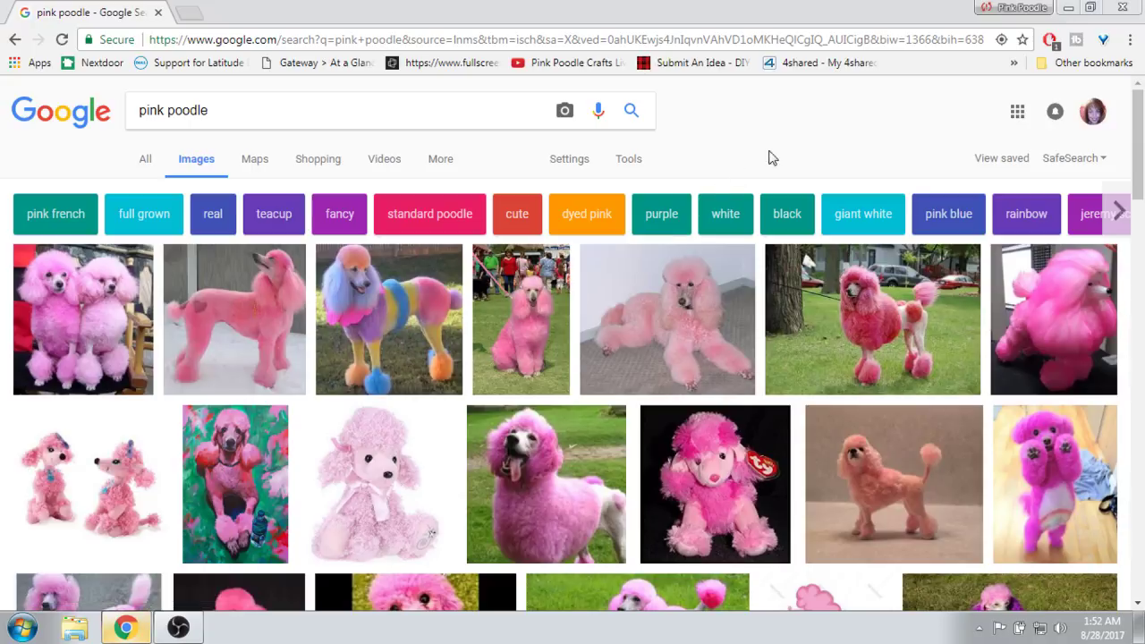
- Open the multicoloured poodle image result in a new tab, and compare it with the search results by switching between both tabs
{"action": "right_click", "coordinate": [376, 300]}
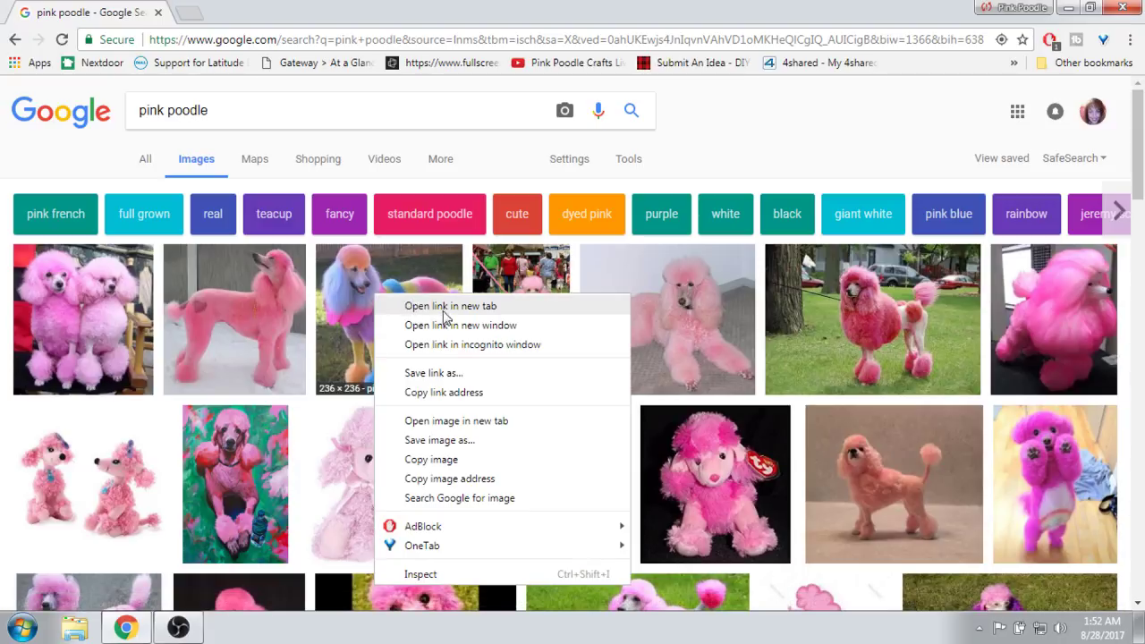
{"action": "left_click", "coordinate": [488, 306]}
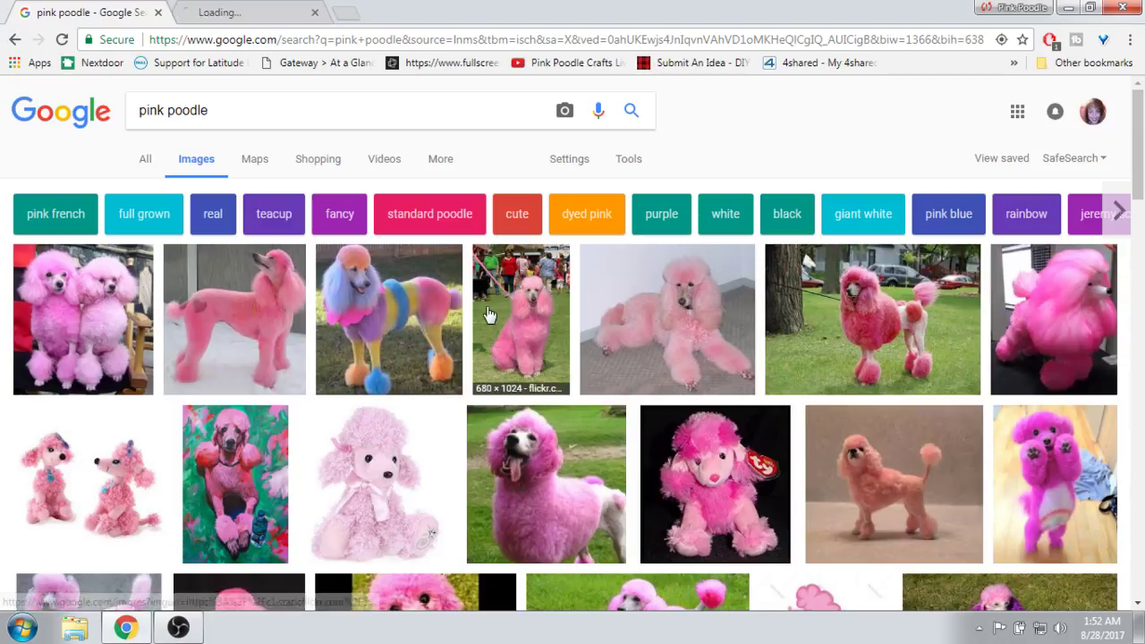
{"action": "left_click", "coordinate": [271, 18]}
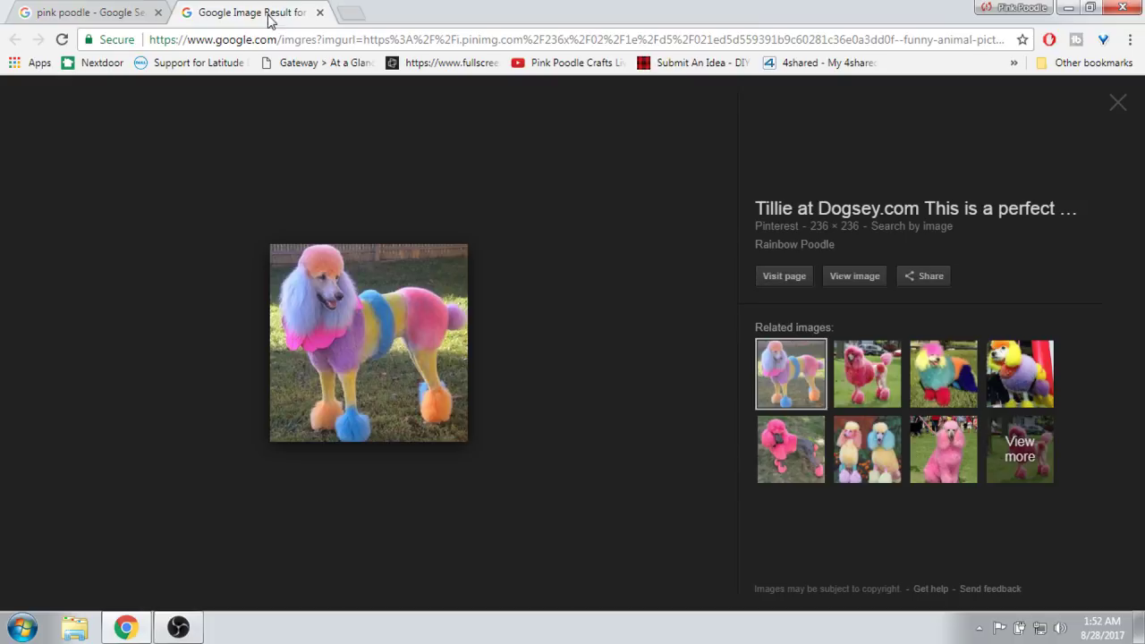
{"action": "left_click", "coordinate": [115, 23]}
{"action": "left_click", "coordinate": [249, 12]}
{"action": "left_click", "coordinate": [124, 13]}
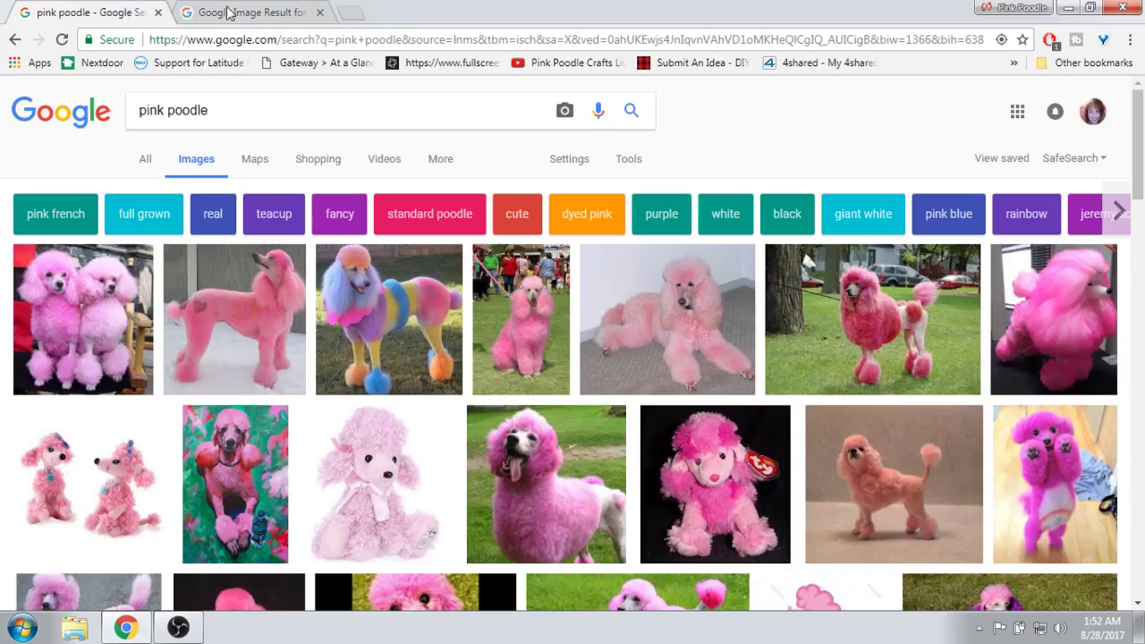
{"action": "left_click", "coordinate": [243, 13]}
{"action": "left_click", "coordinate": [43, 13]}
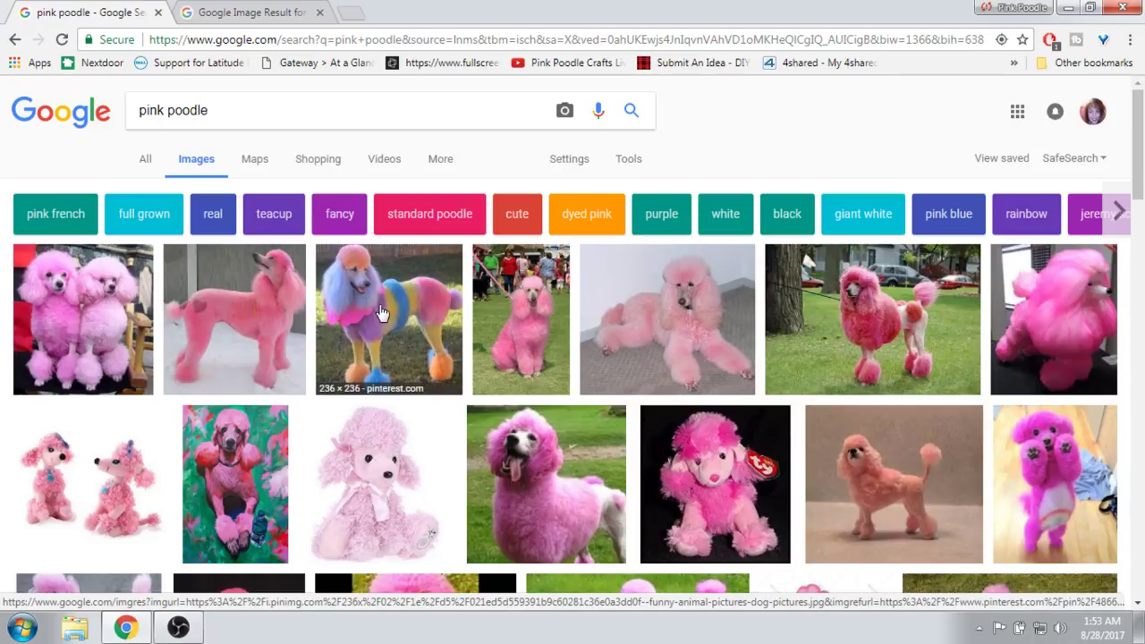
- Open the pink poodle vector drawing from the image results in a new tab
{"action": "scroll", "coordinate": [711, 313], "scroll_direction": "down", "scroll_amount": 4}
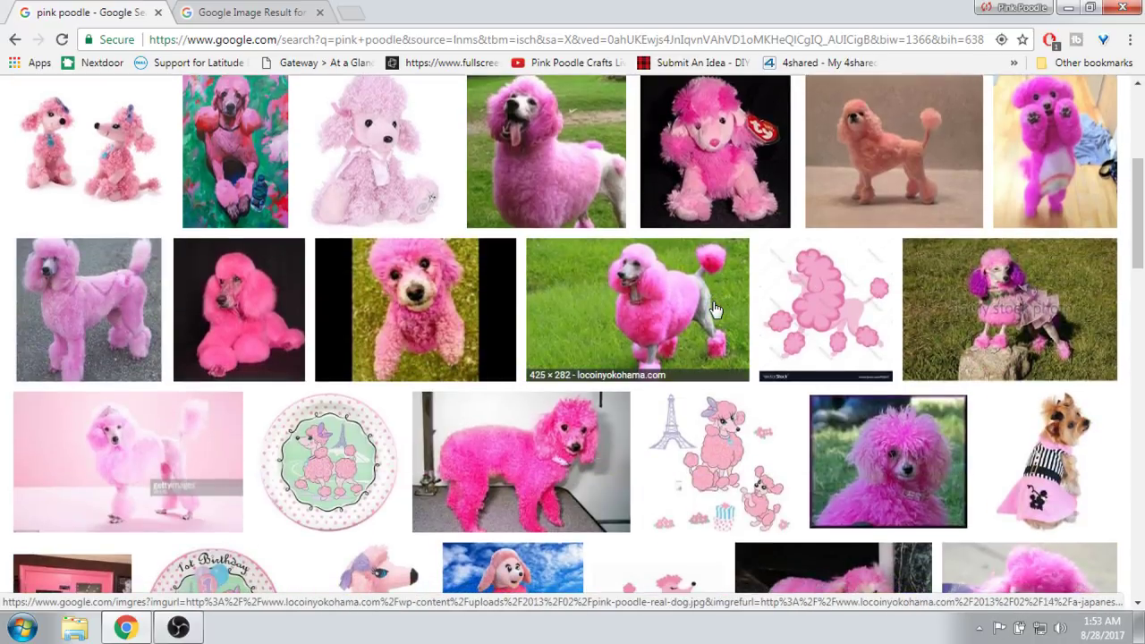
{"action": "scroll", "coordinate": [715, 309], "scroll_direction": "up", "scroll_amount": 2}
{"action": "scroll", "coordinate": [626, 259], "scroll_direction": "up", "scroll_amount": 2}
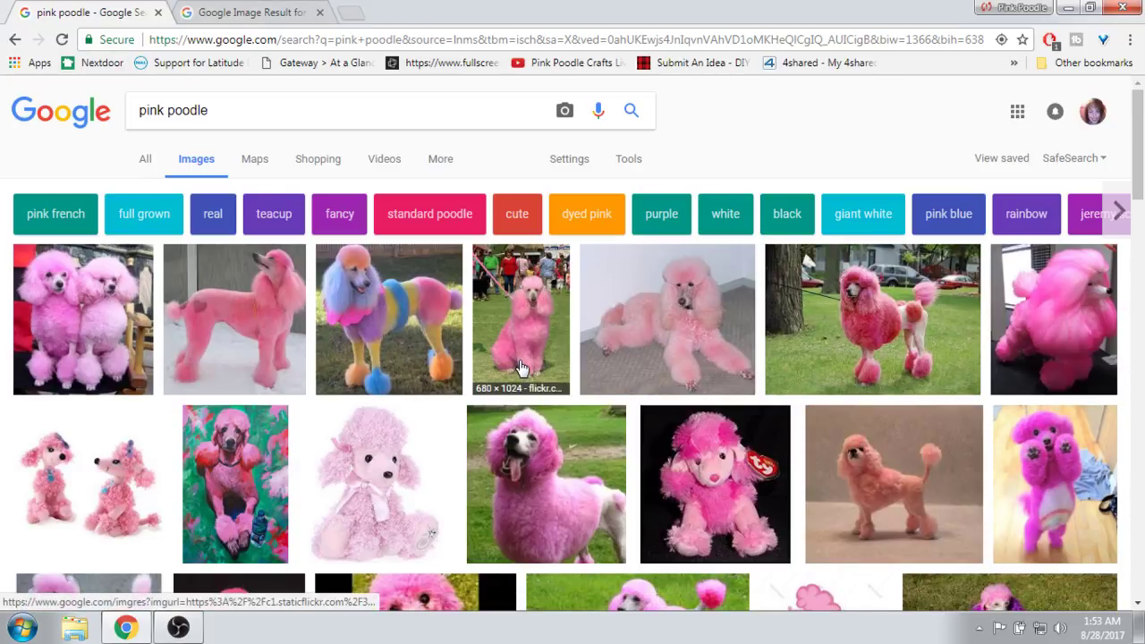
{"action": "scroll", "coordinate": [719, 367], "scroll_direction": "down", "scroll_amount": 4}
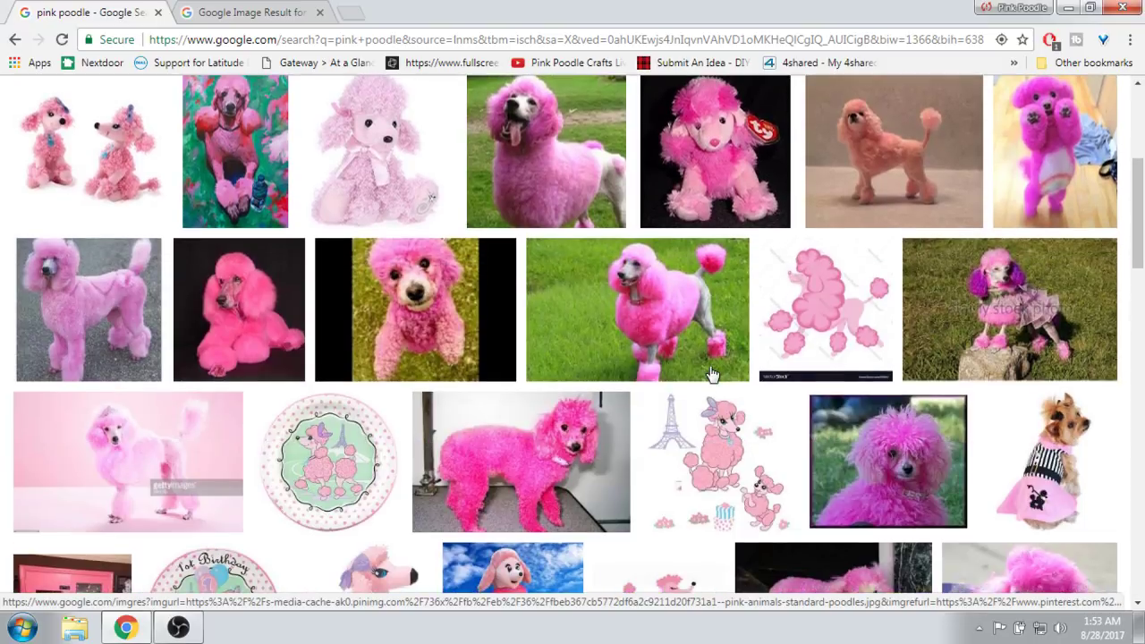
{"action": "right_click", "coordinate": [791, 295]}
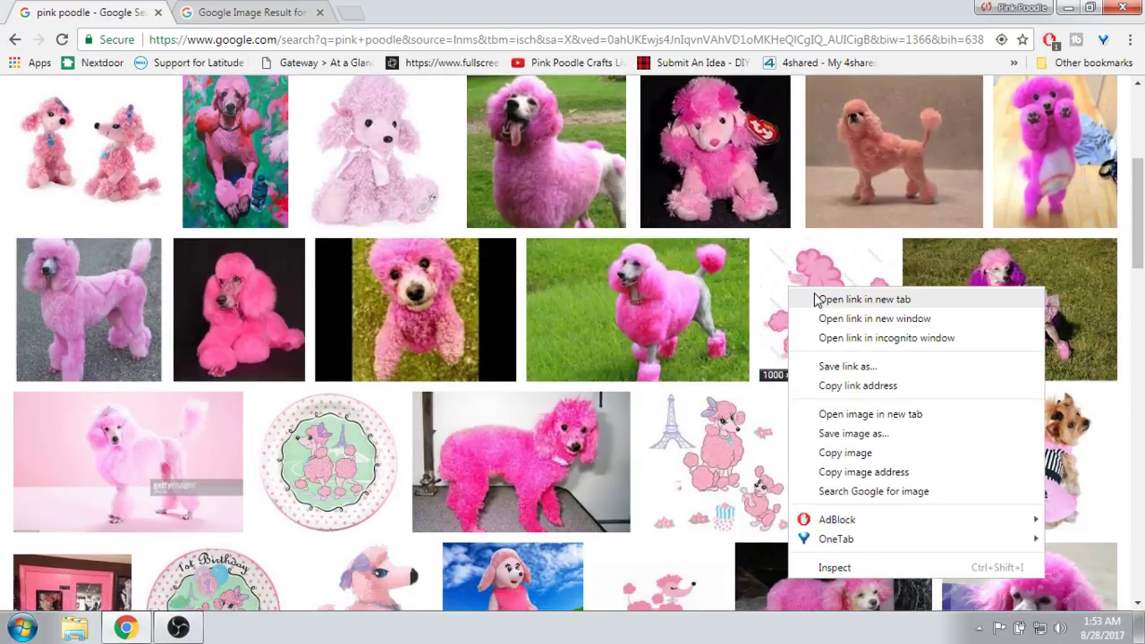
{"action": "left_click", "coordinate": [815, 297]}
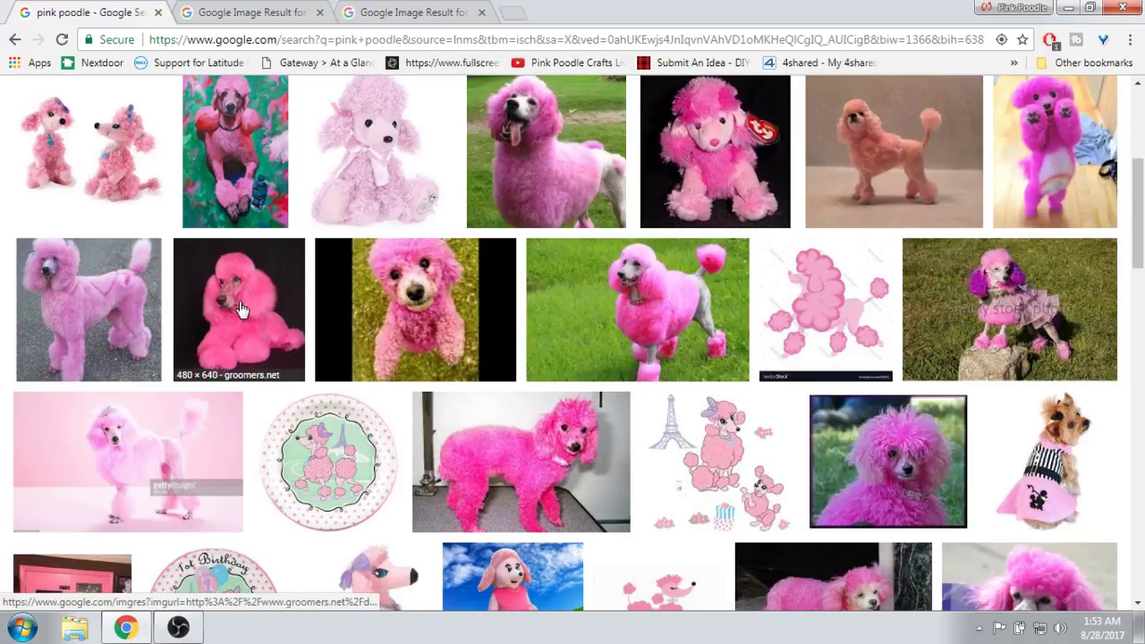
- Open the pink poodle standing on grey pavement and the apricot poodle with the beige background in separate new tabs
{"action": "right_click", "coordinate": [76, 317]}
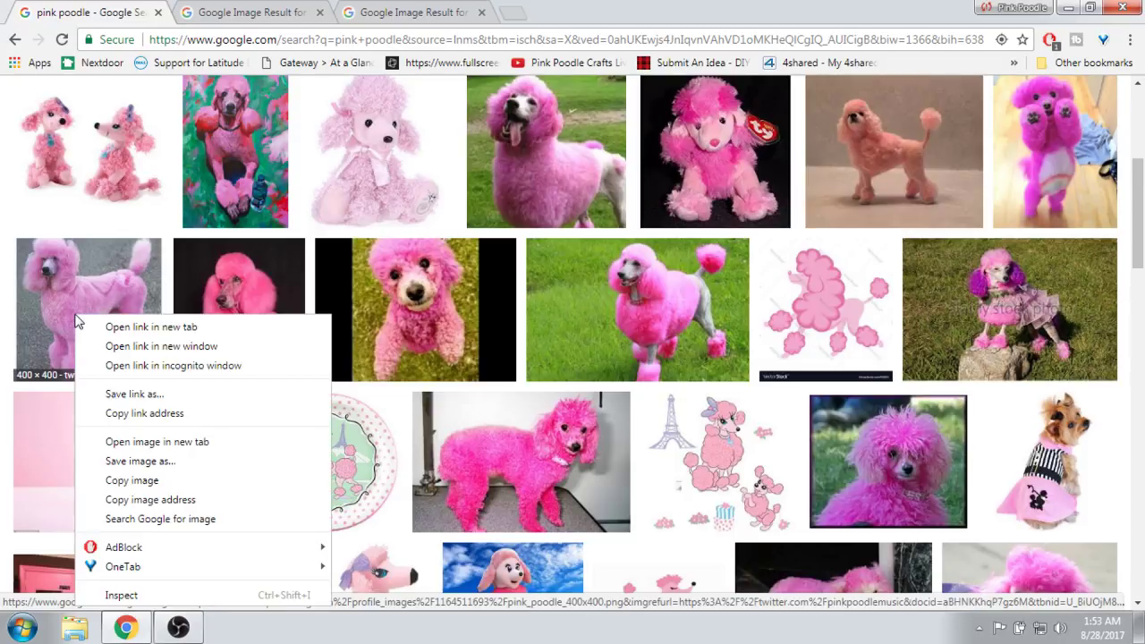
{"action": "left_click", "coordinate": [167, 327]}
{"action": "scroll", "coordinate": [588, 340], "scroll_direction": "up", "scroll_amount": 2}
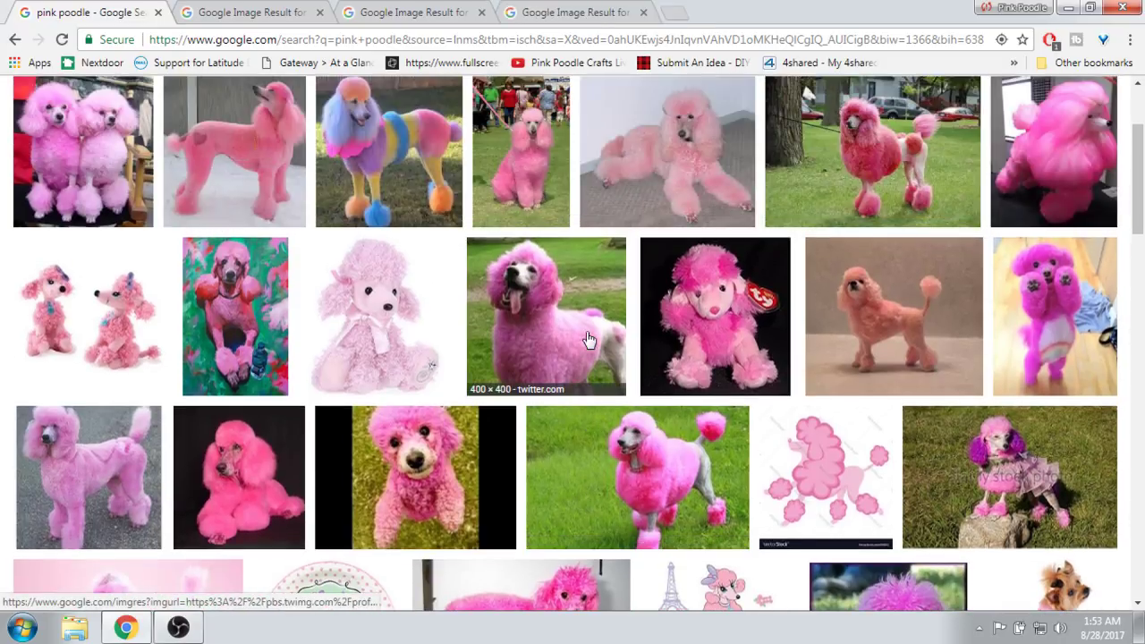
{"action": "right_click", "coordinate": [858, 325]}
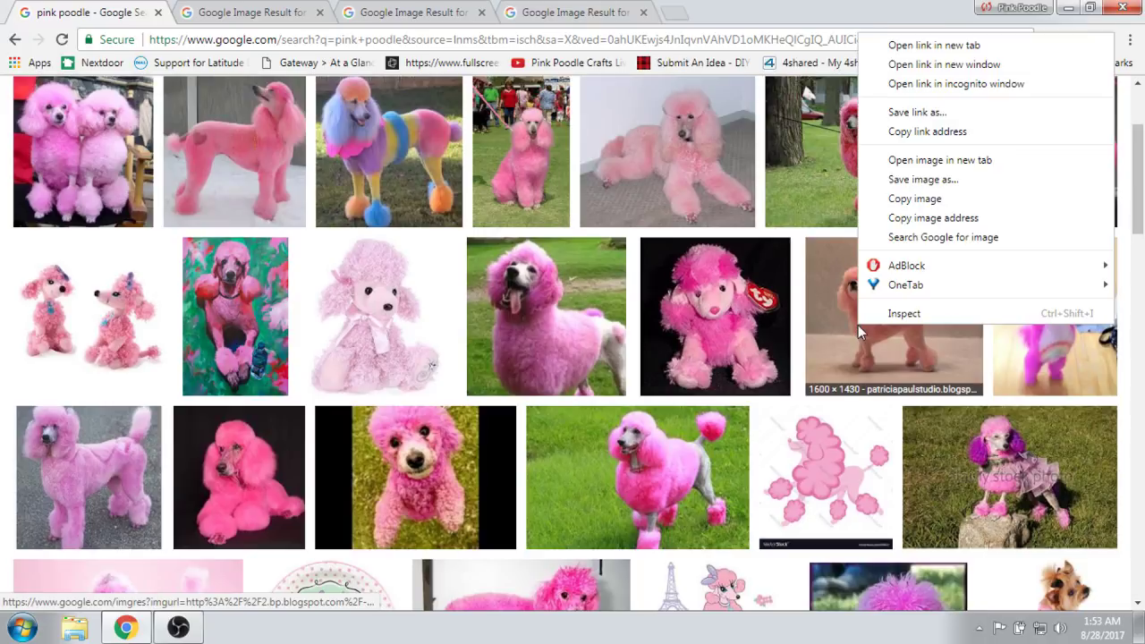
{"action": "left_click", "coordinate": [941, 46]}
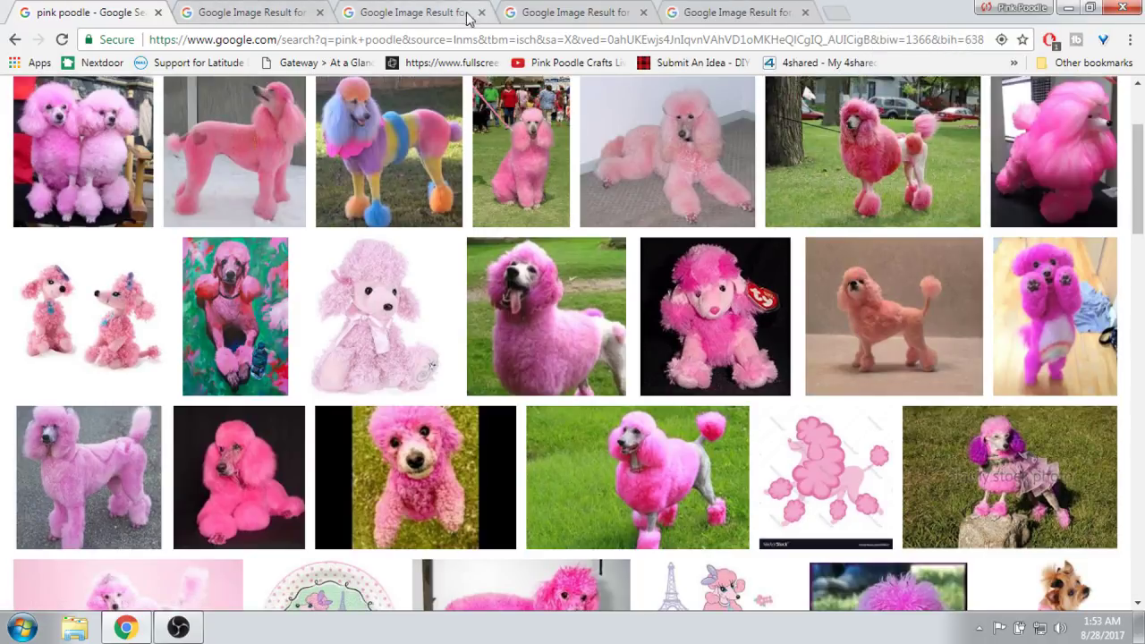
- Open the round "1st Birthday" poodle plate result in a new tab
{"action": "scroll", "coordinate": [784, 331], "scroll_direction": "down", "scroll_amount": 6}
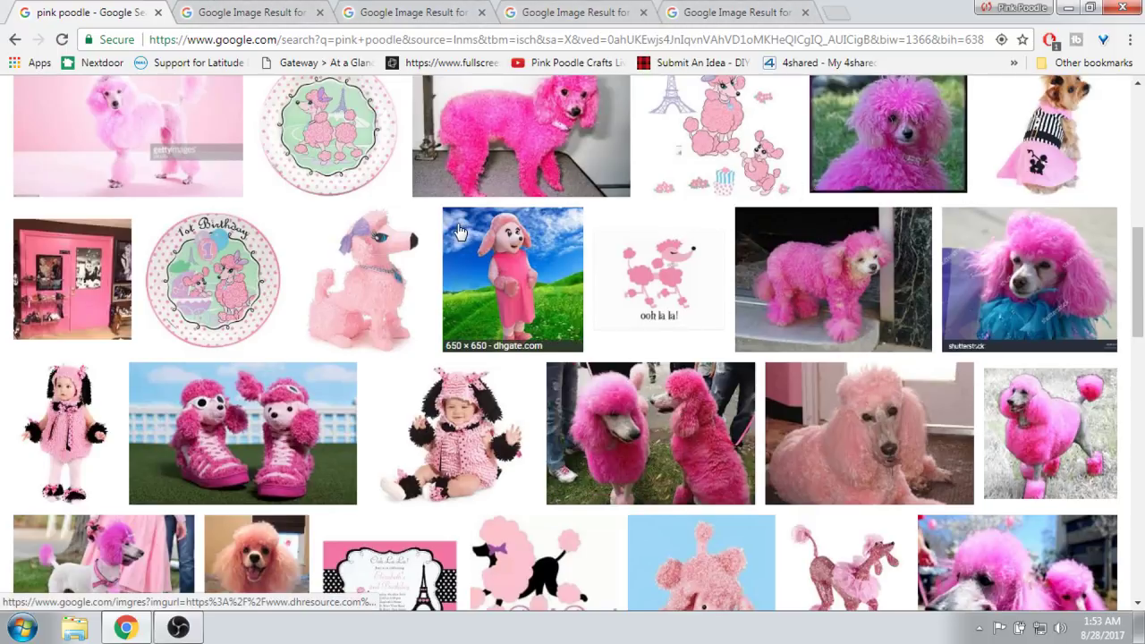
{"action": "right_click", "coordinate": [255, 277]}
{"action": "left_click", "coordinate": [308, 282]}
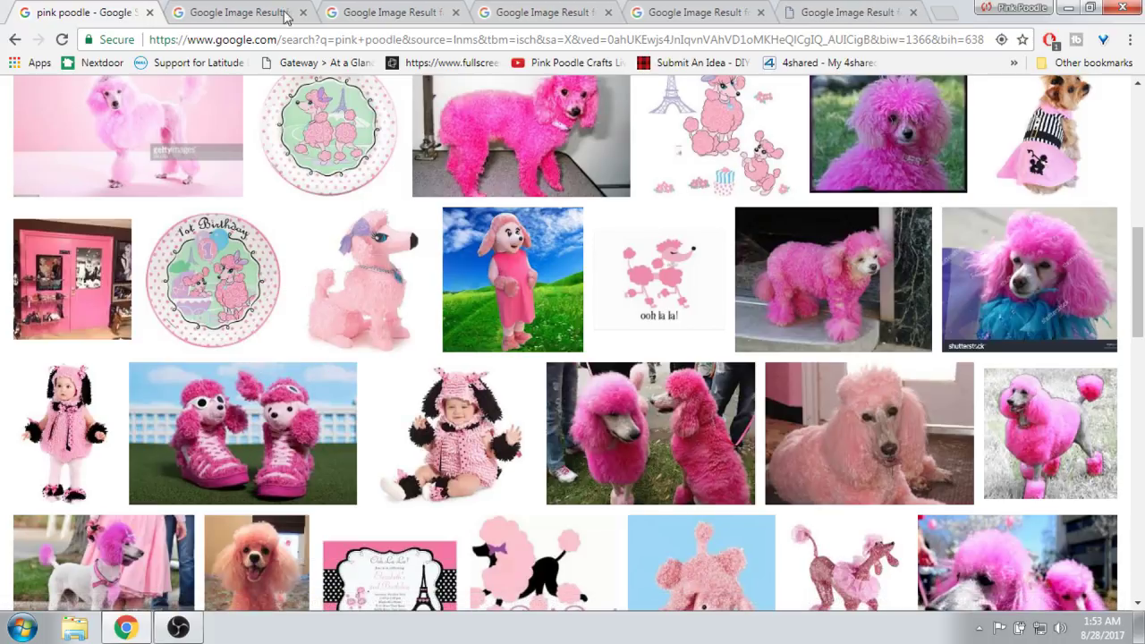
- Browse further down the image results, and view the multicoloured poodle tab before returning to the results
{"action": "scroll", "coordinate": [794, 237], "scroll_direction": "down", "scroll_amount": 5}
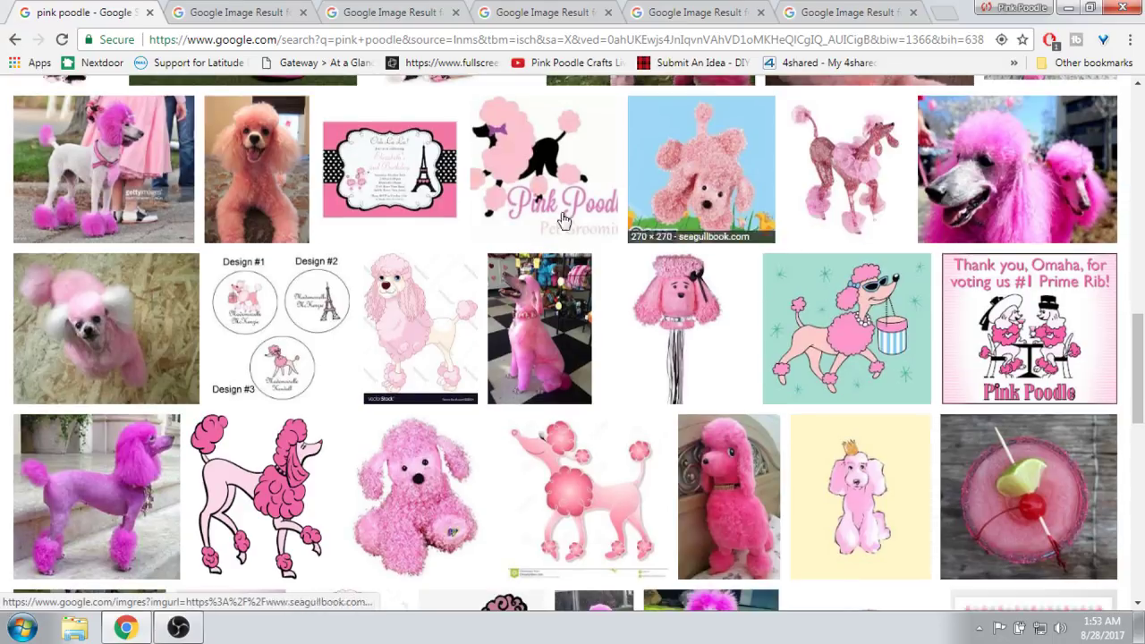
{"action": "left_click", "coordinate": [229, 14]}
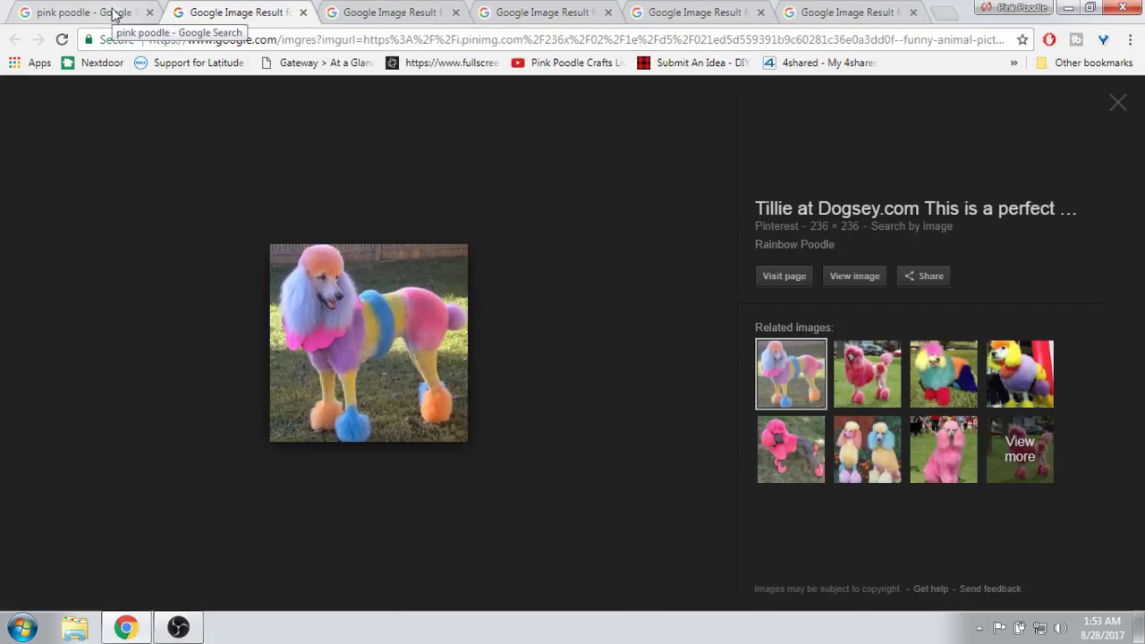
{"action": "left_click", "coordinate": [114, 13]}
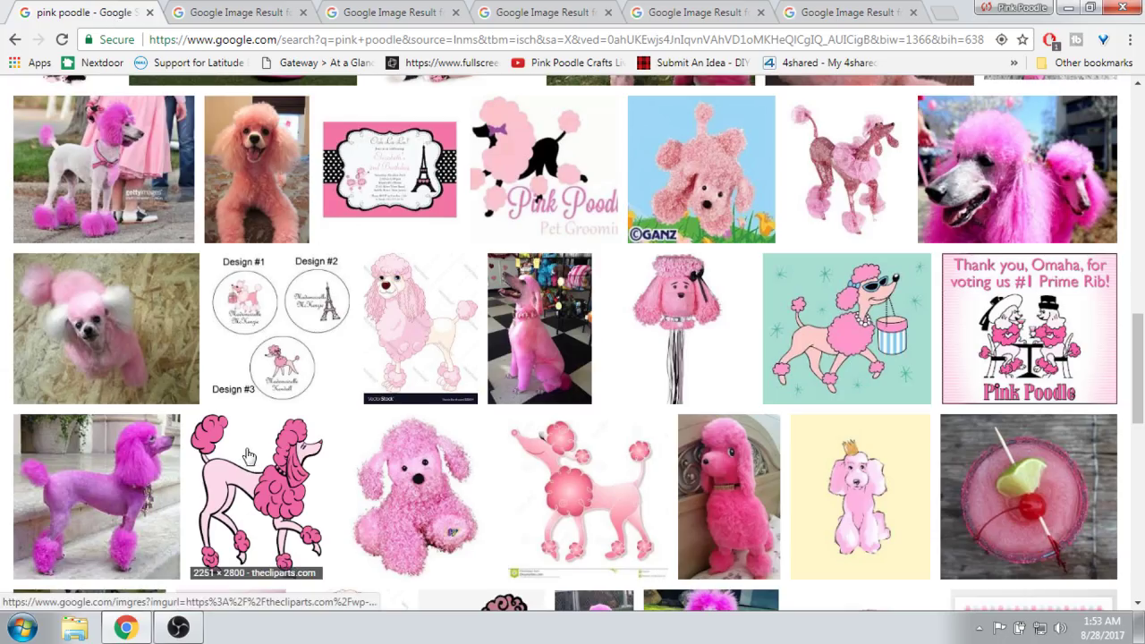
- Open the black-outlined pink poodle clipart and the pink poodle drawing with flower-shaped puffs in separate new tabs
{"action": "right_click", "coordinate": [280, 471]}
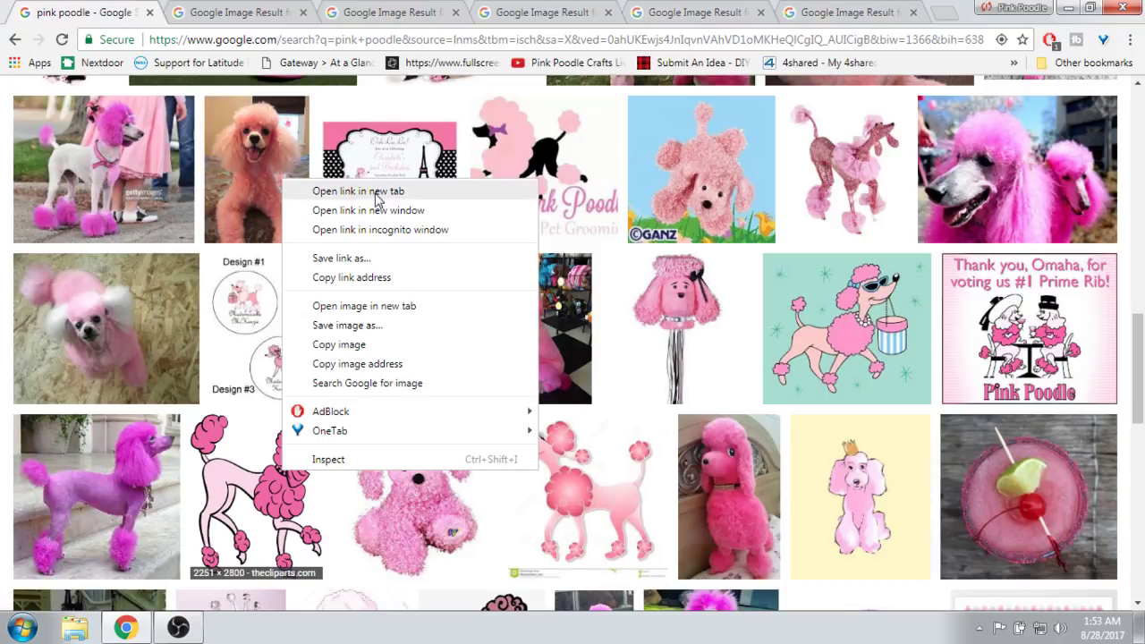
{"action": "left_click", "coordinate": [375, 192]}
{"action": "scroll", "coordinate": [832, 462], "scroll_direction": "down", "scroll_amount": 4}
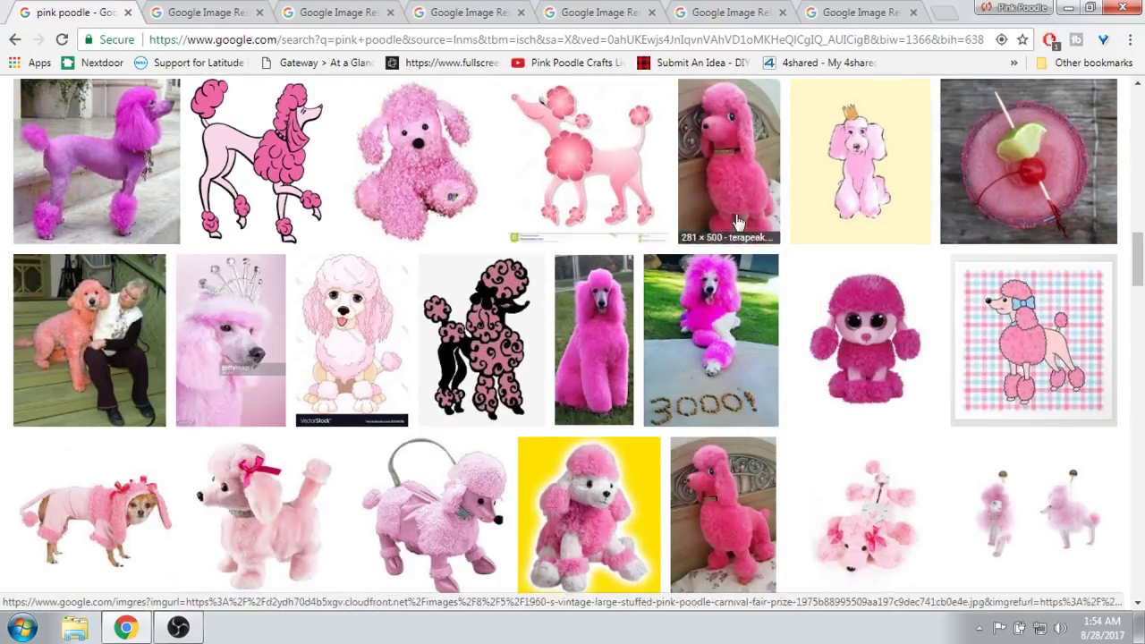
{"action": "right_click", "coordinate": [562, 176]}
{"action": "left_click", "coordinate": [615, 191]}
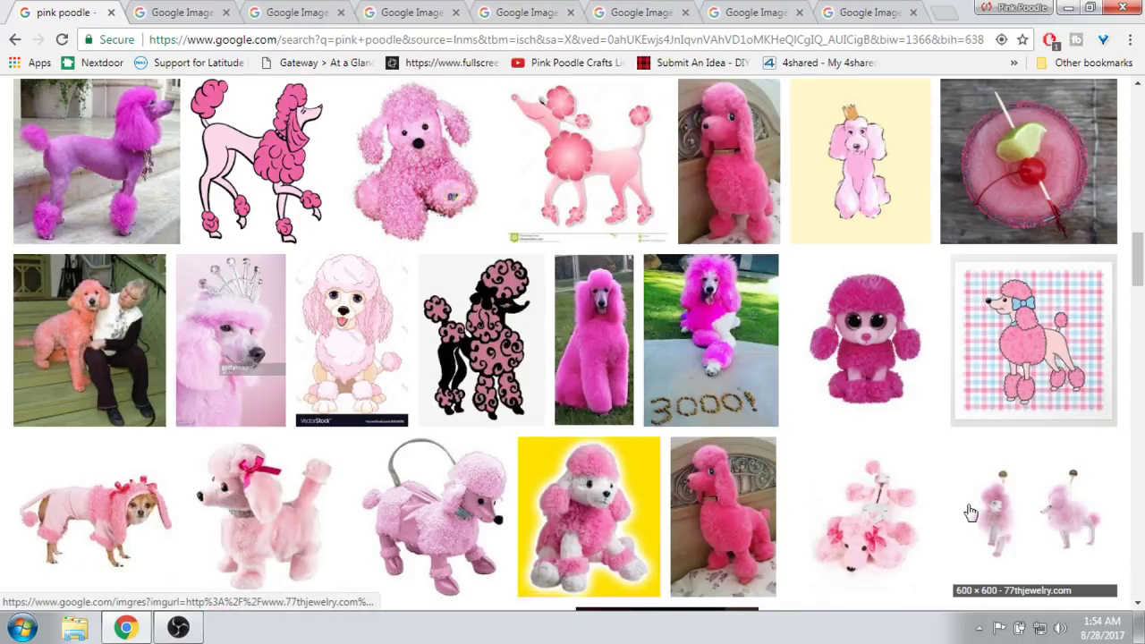
- Browse further through the image results and open the repeating small pink poodle pattern in a new tab
{"action": "scroll", "coordinate": [991, 511], "scroll_direction": "down", "scroll_amount": 3}
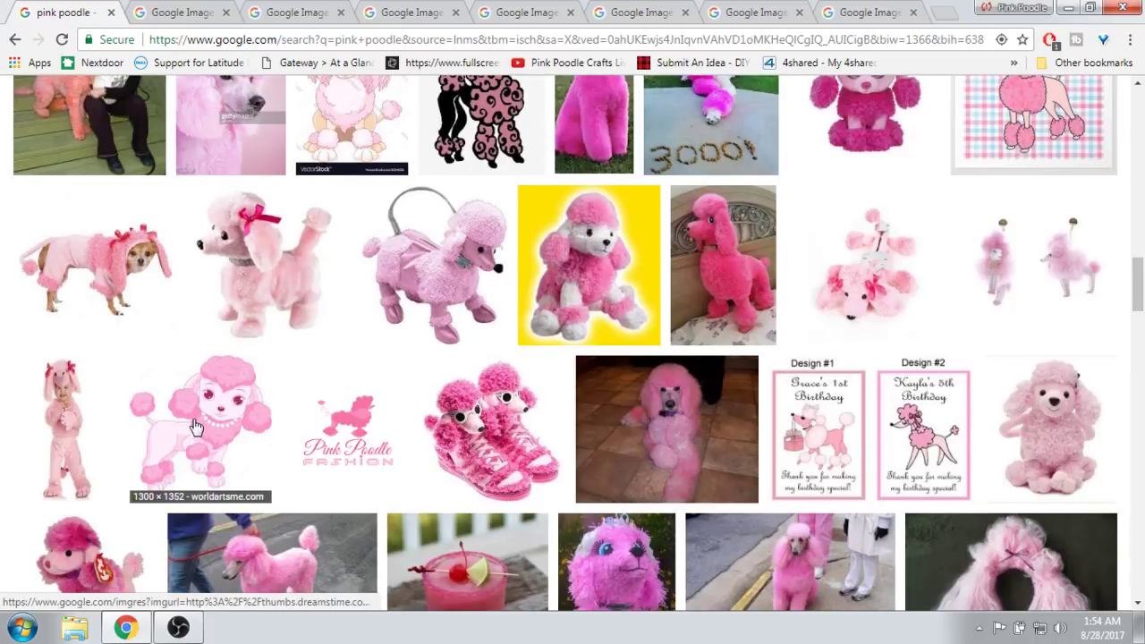
{"action": "scroll", "coordinate": [195, 427], "scroll_direction": "down", "scroll_amount": 3}
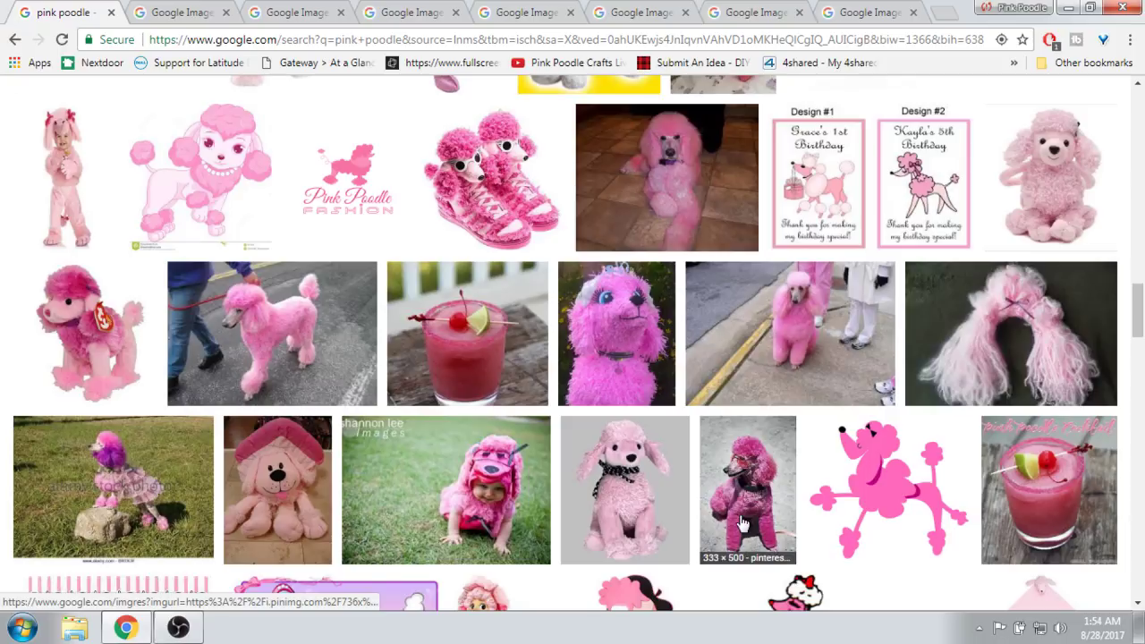
{"action": "scroll", "coordinate": [743, 523], "scroll_direction": "down", "scroll_amount": 1}
{"action": "scroll", "coordinate": [742, 523], "scroll_direction": "down", "scroll_amount": 3}
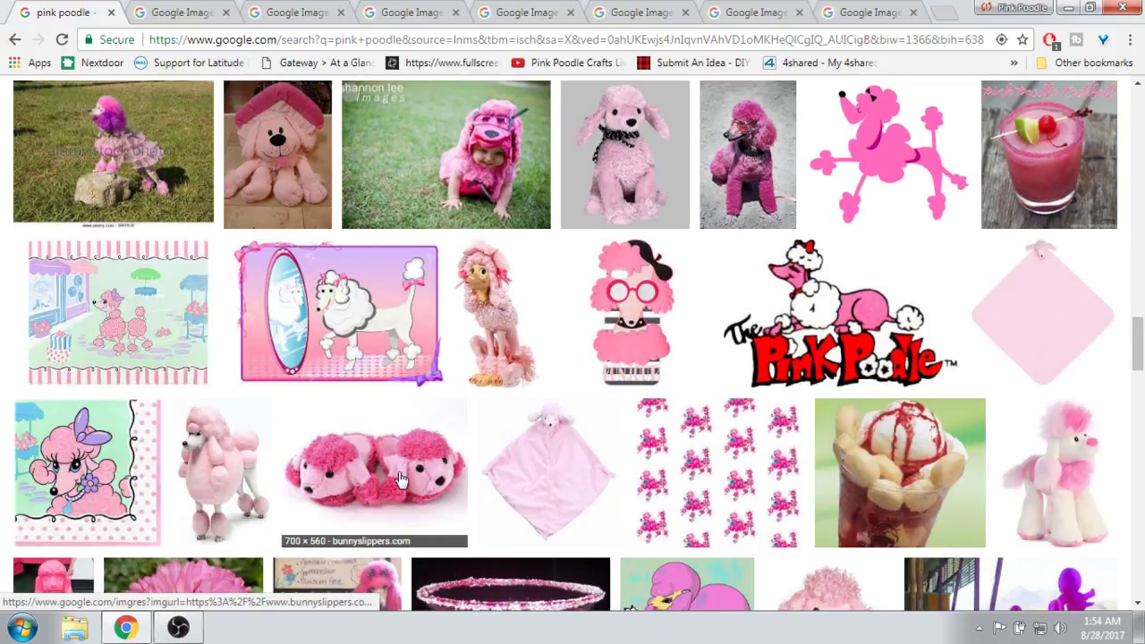
{"action": "scroll", "coordinate": [410, 474], "scroll_direction": "down", "scroll_amount": 5}
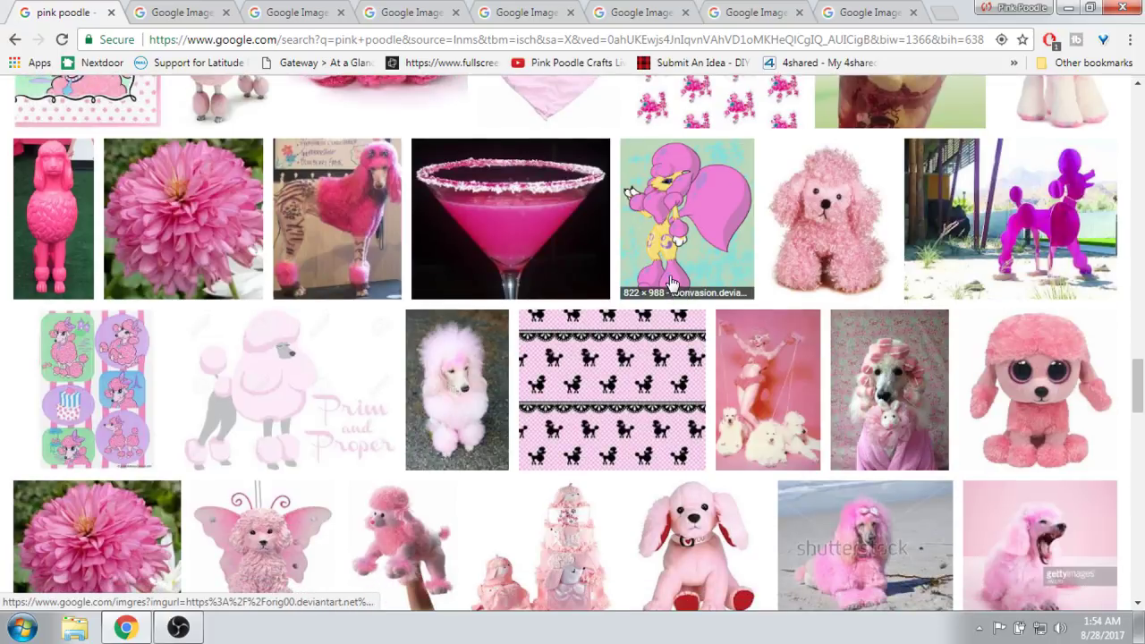
{"action": "scroll", "coordinate": [679, 282], "scroll_direction": "up", "scroll_amount": 2}
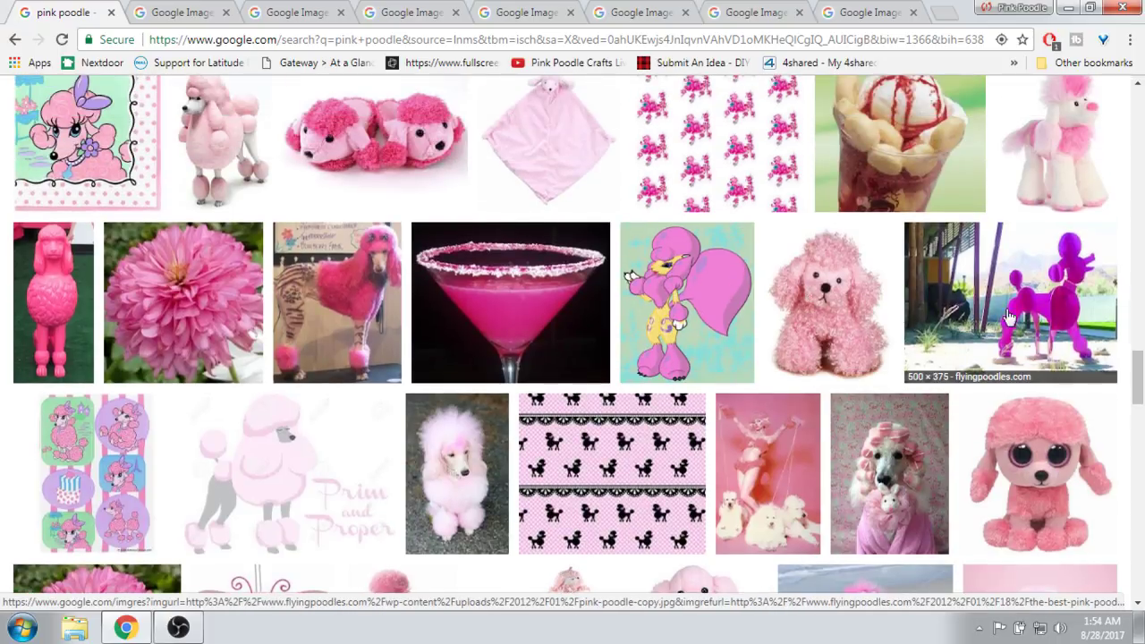
{"action": "right_click", "coordinate": [751, 172]}
{"action": "left_click", "coordinate": [787, 177]}
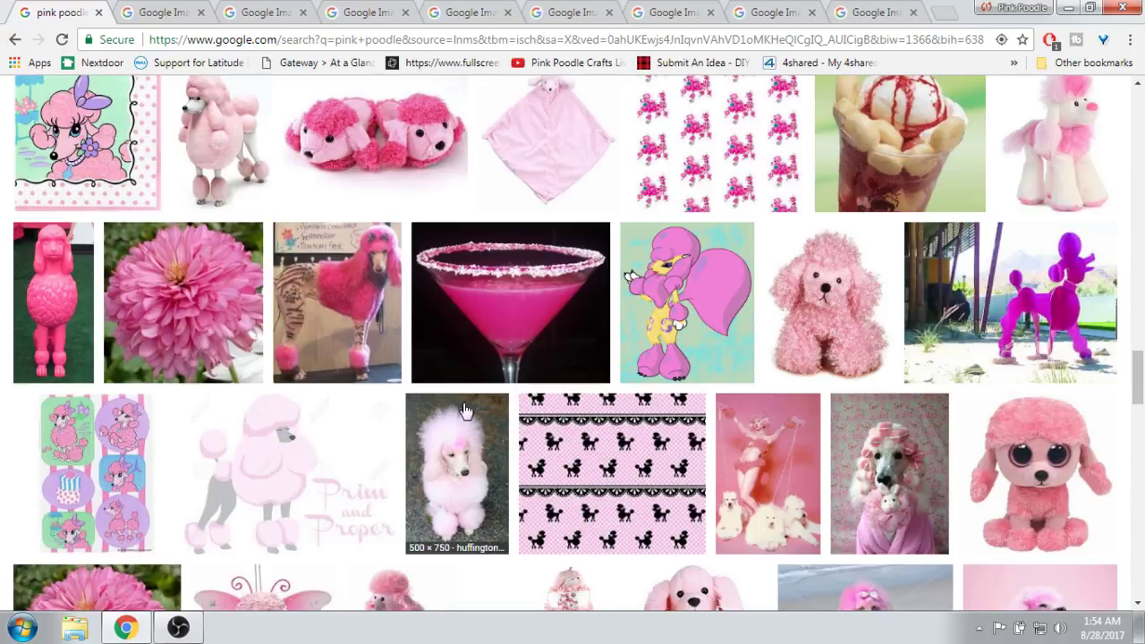
- Open the sitting pink plush puppy with red paw soles from the Amazon result in a new tab
{"action": "scroll", "coordinate": [438, 400], "scroll_direction": "down", "scroll_amount": 2}
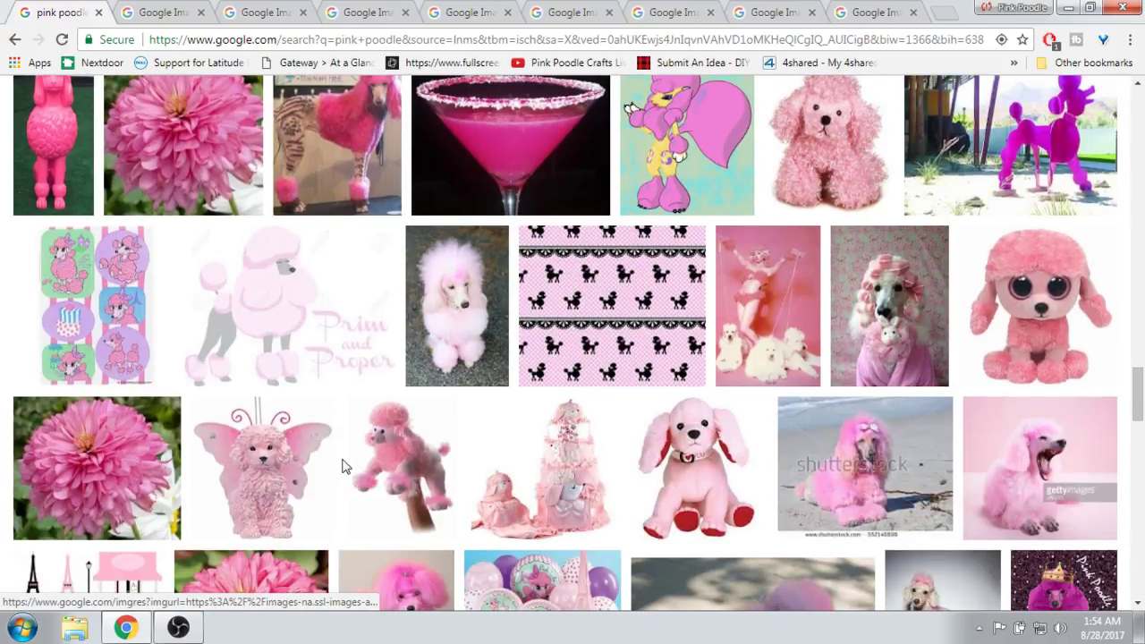
{"action": "right_click", "coordinate": [688, 476]}
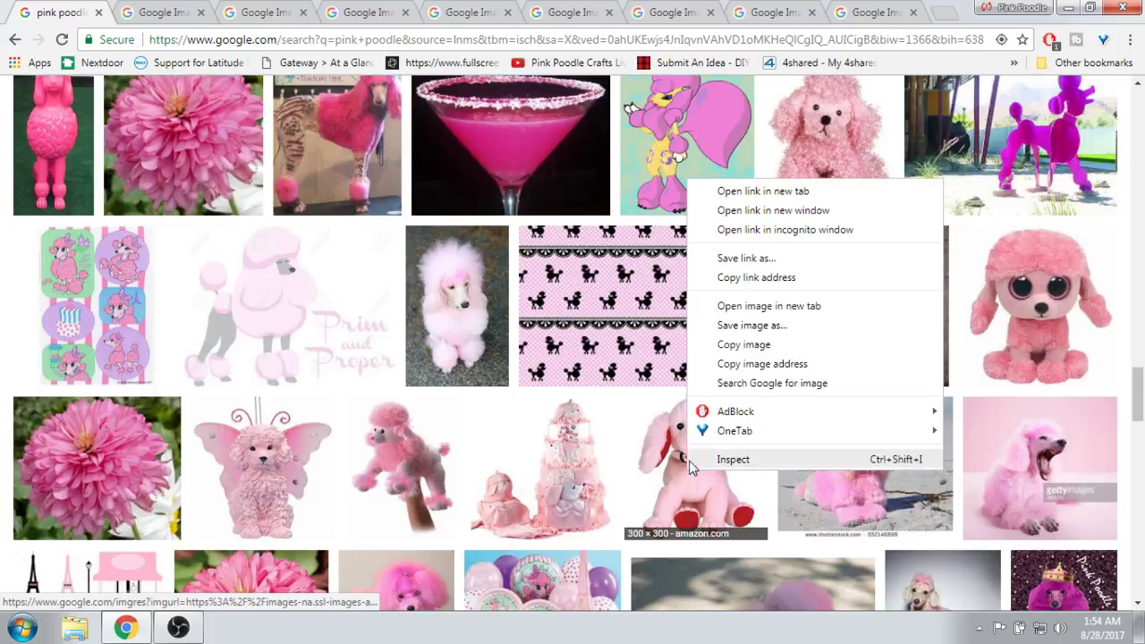
{"action": "left_click", "coordinate": [736, 191]}
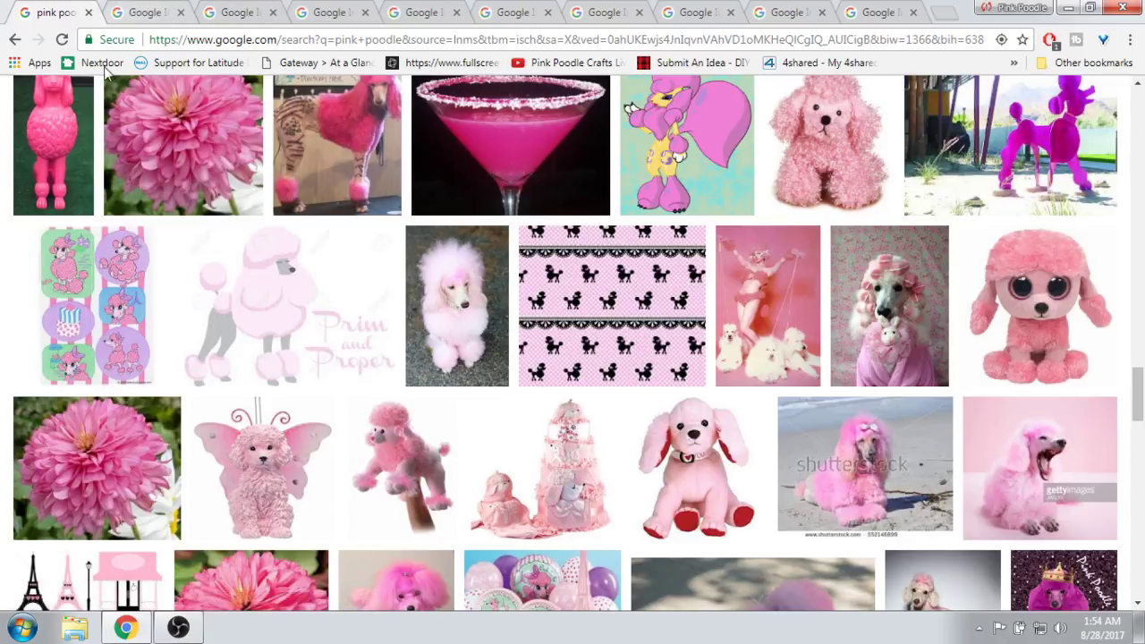
- Start saving the multicoloured poodle image from its tab, choosing the poodles folder inside the desktop graphics folder
{"action": "left_click", "coordinate": [137, 13]}
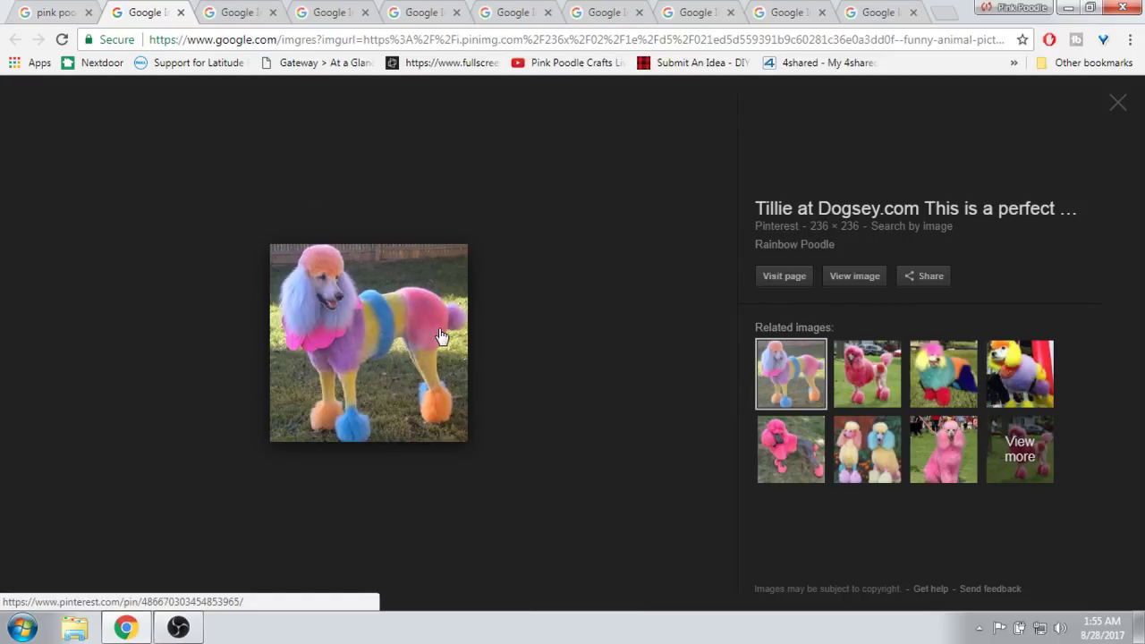
{"action": "right_click", "coordinate": [372, 295]}
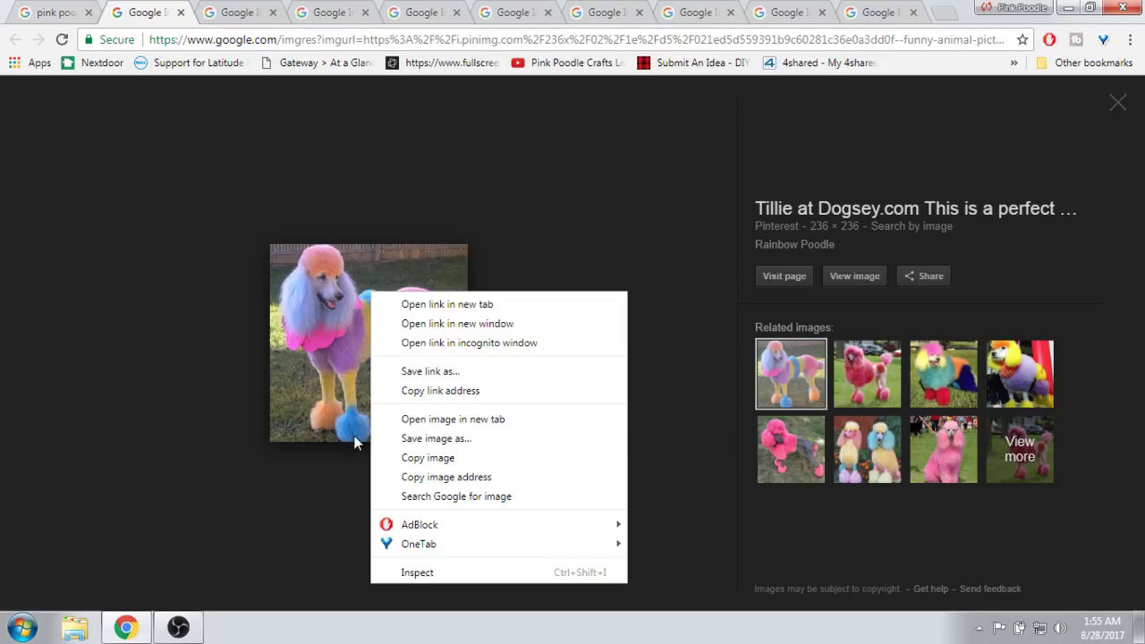
{"action": "left_click", "coordinate": [461, 439]}
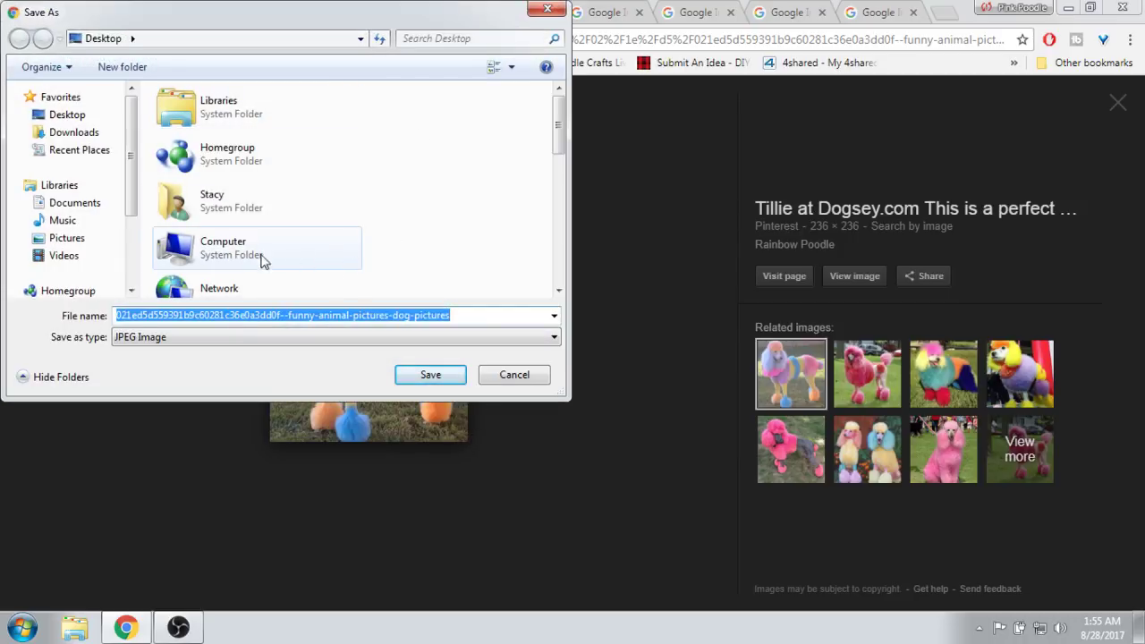
{"action": "left_click", "coordinate": [72, 116]}
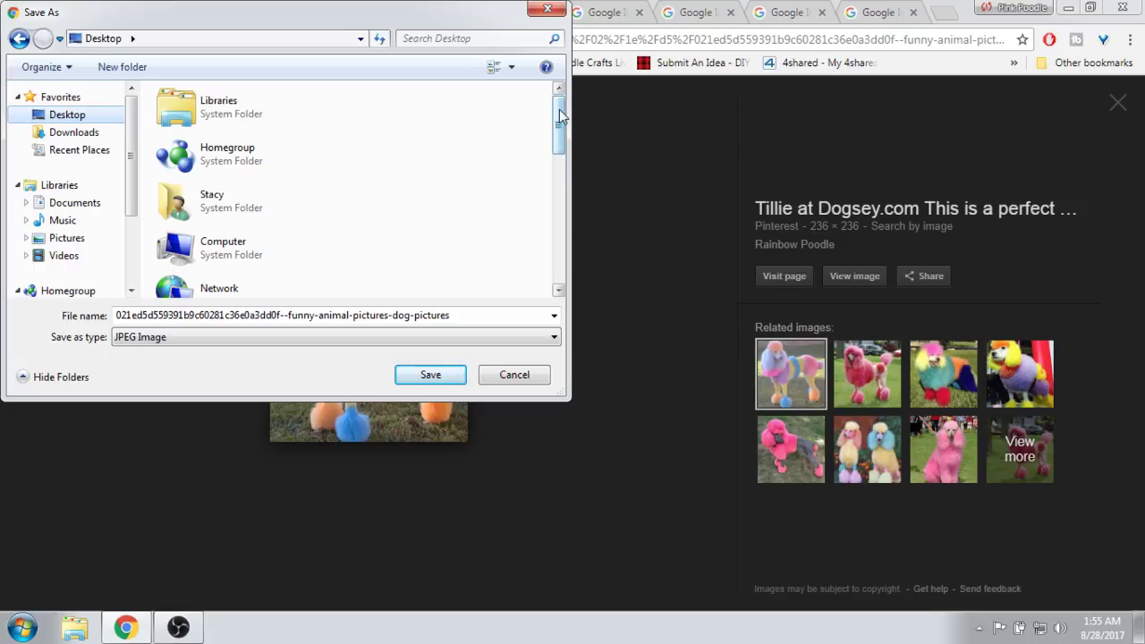
{"action": "left_click_drag", "start_coordinate": [561, 116], "coordinate": [557, 175]}
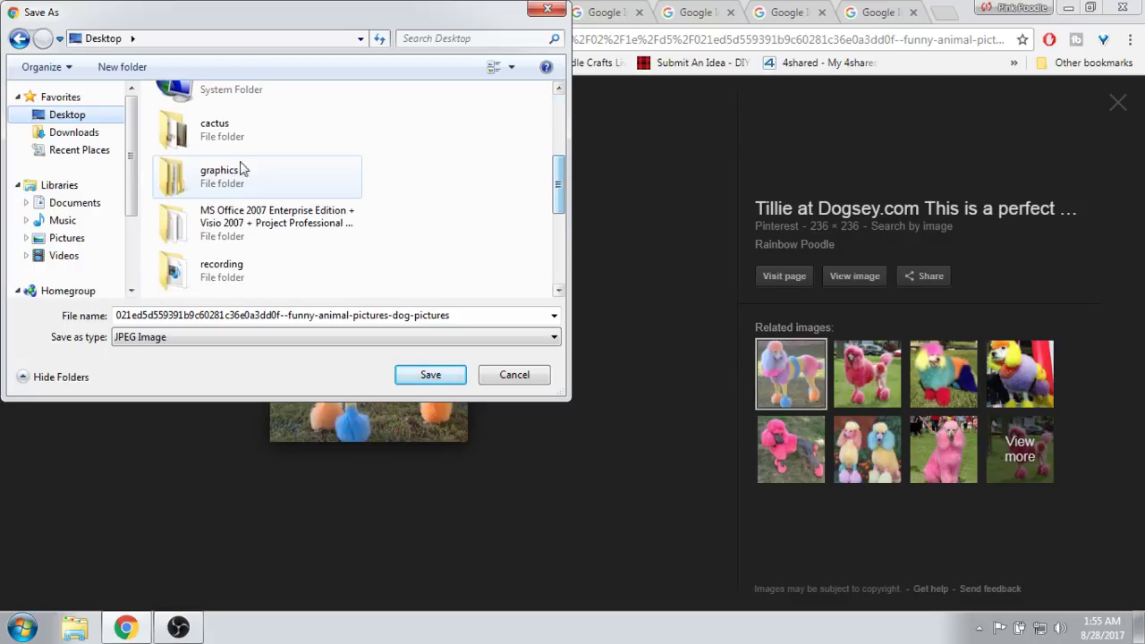
{"action": "double_click", "coordinate": [215, 176]}
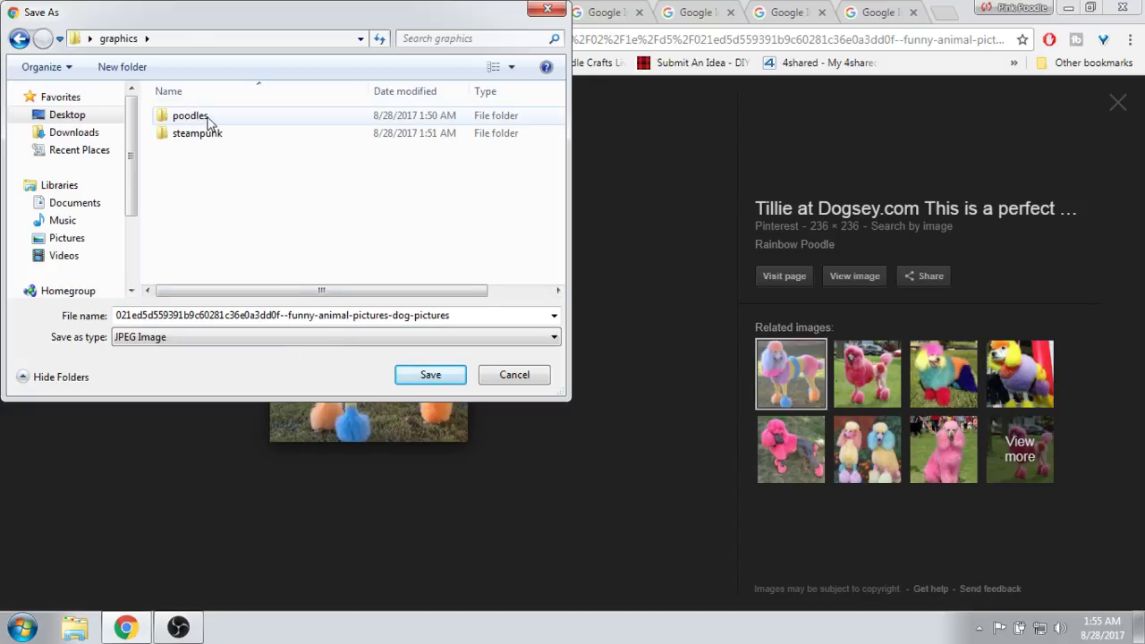
{"action": "double_click", "coordinate": [190, 116]}
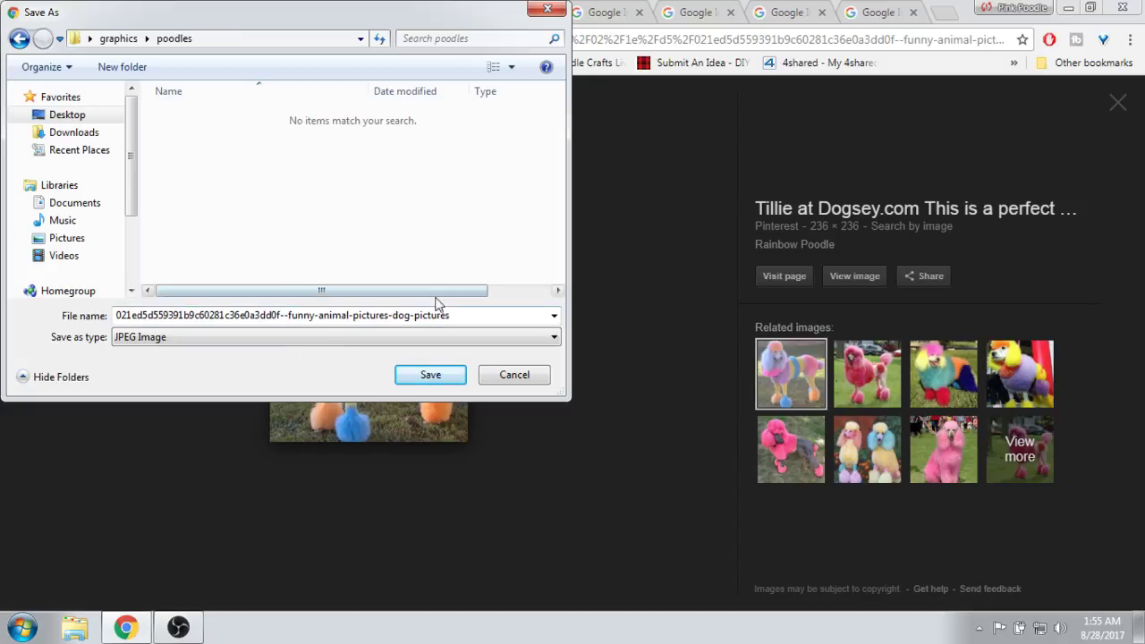
- Save the multicoloured poodle as a JPEG named 236x236 and close its tab
{"action": "left_click", "coordinate": [459, 311]}
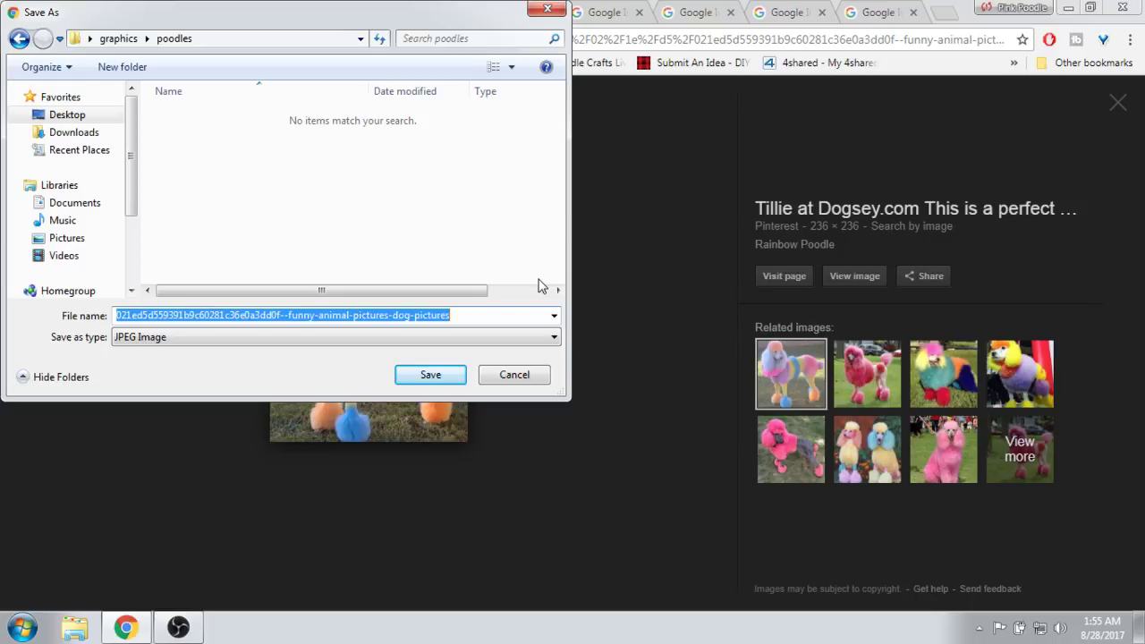
{"action": "type", "text": "236x236"}
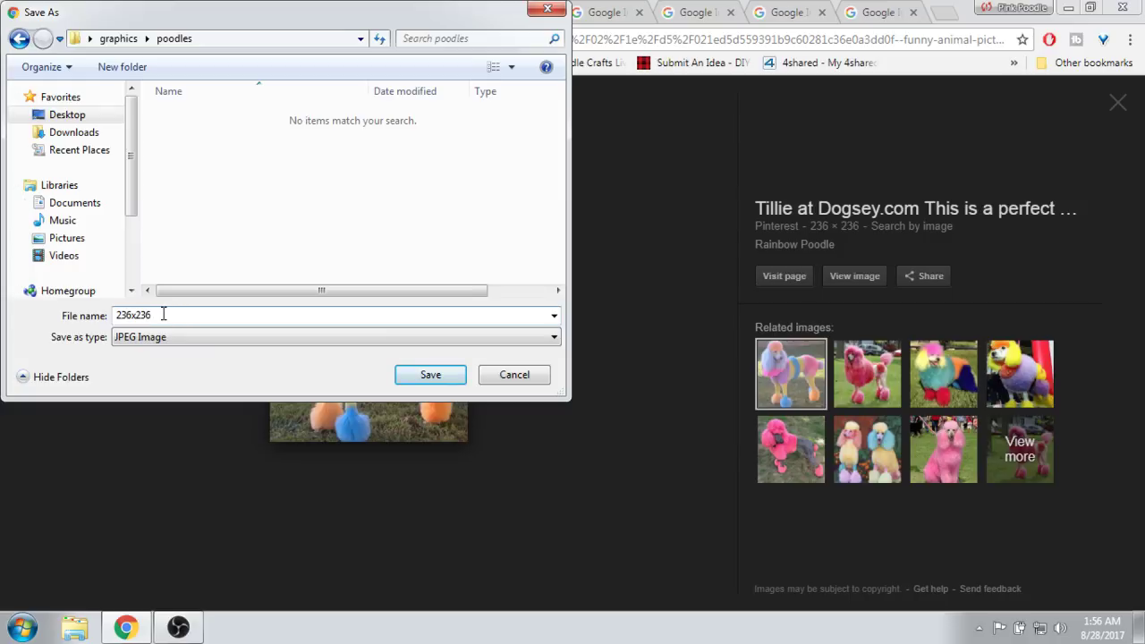
{"action": "left_click", "coordinate": [427, 375]}
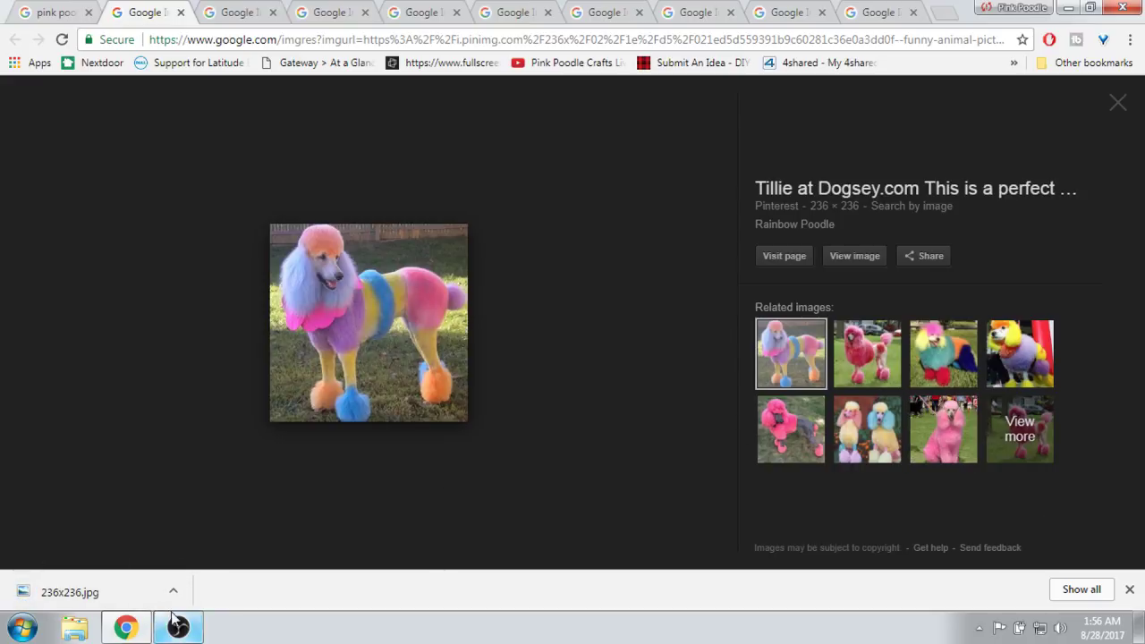
{"action": "left_click", "coordinate": [180, 12]}
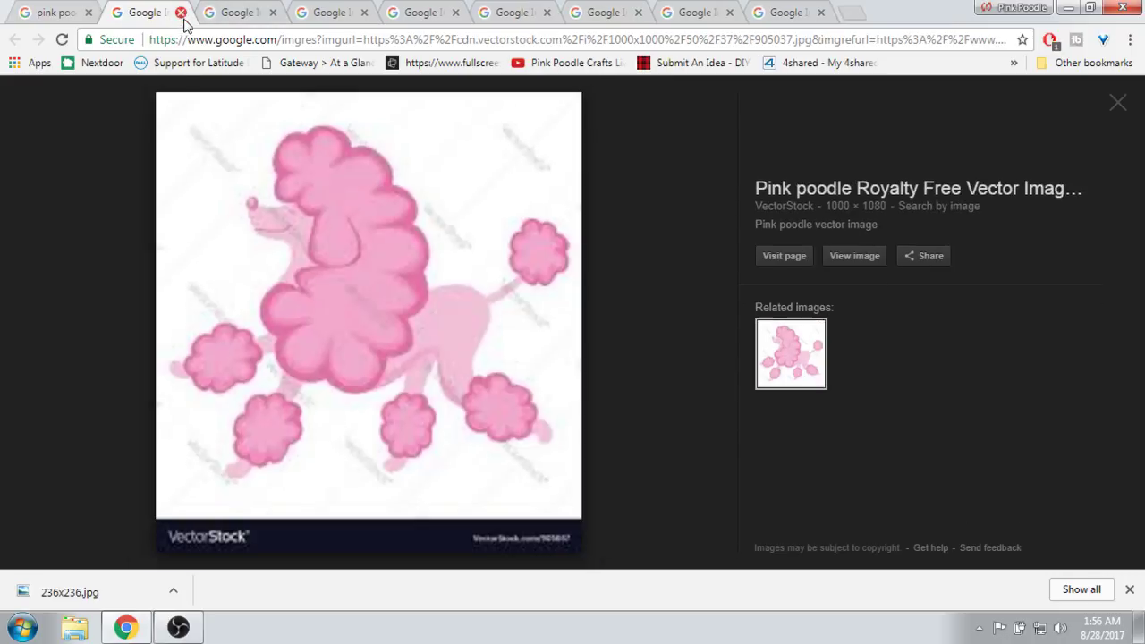
- Start saving the pink poodle vector image, going from the desktop through graphics to the poodles folder
{"action": "right_click", "coordinate": [396, 306]}
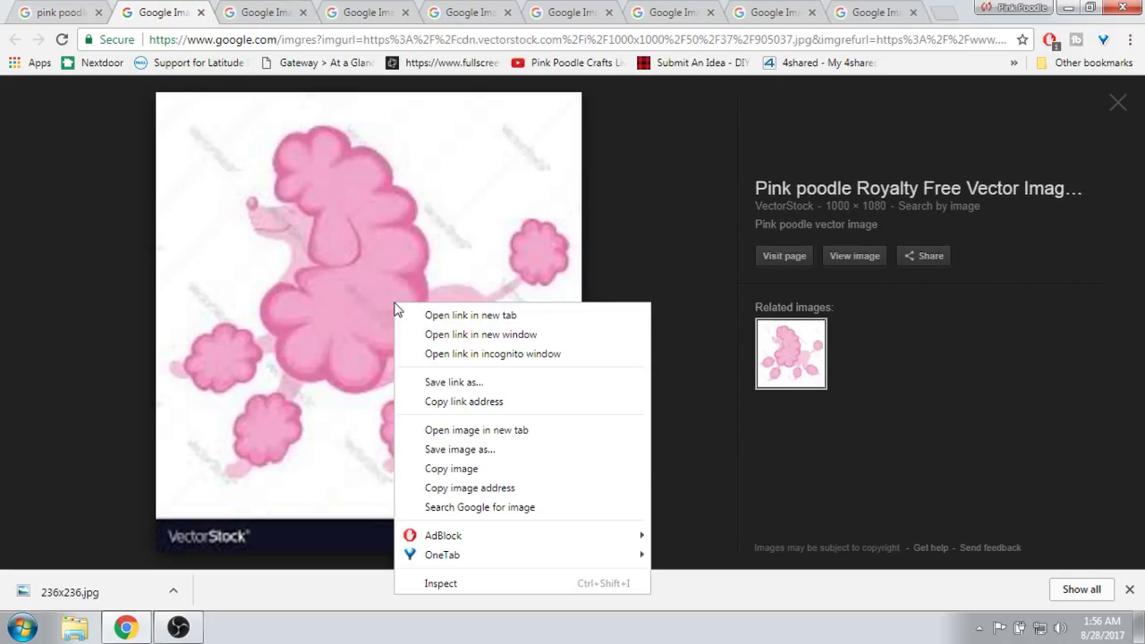
{"action": "left_click", "coordinate": [452, 450]}
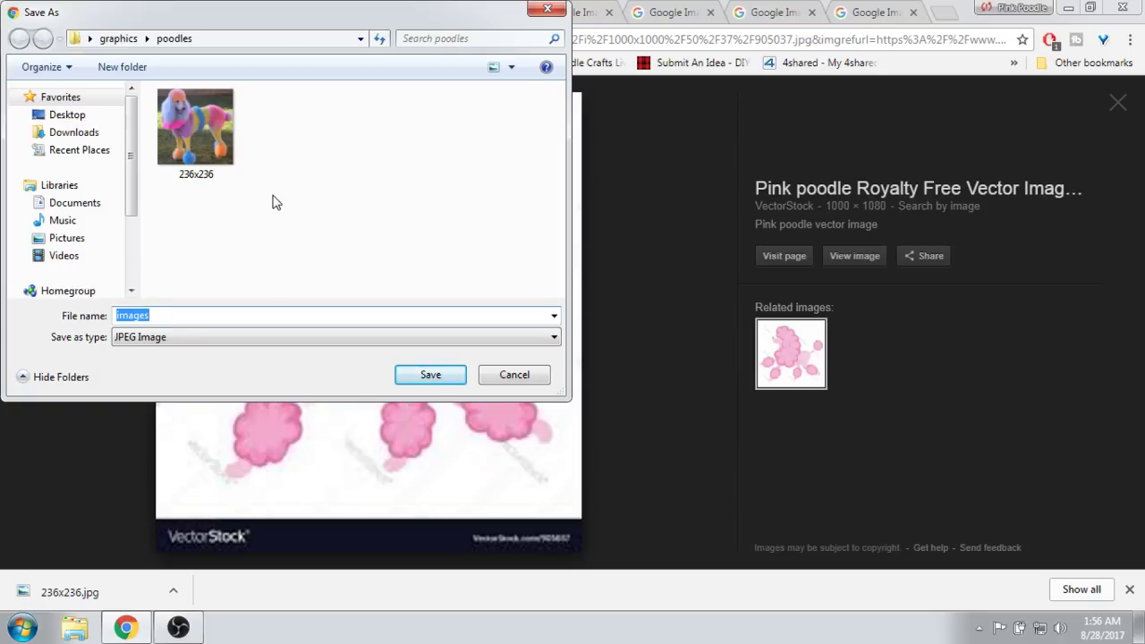
{"action": "left_click", "coordinate": [70, 117]}
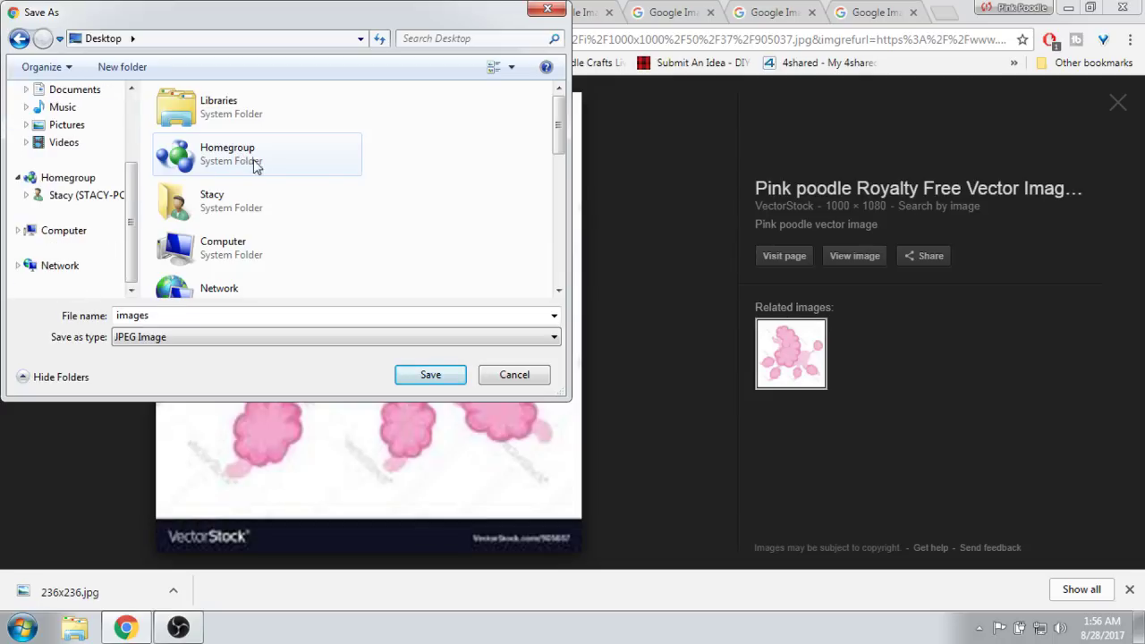
{"action": "left_click_drag", "start_coordinate": [554, 121], "coordinate": [556, 180]}
{"action": "double_click", "coordinate": [212, 146]}
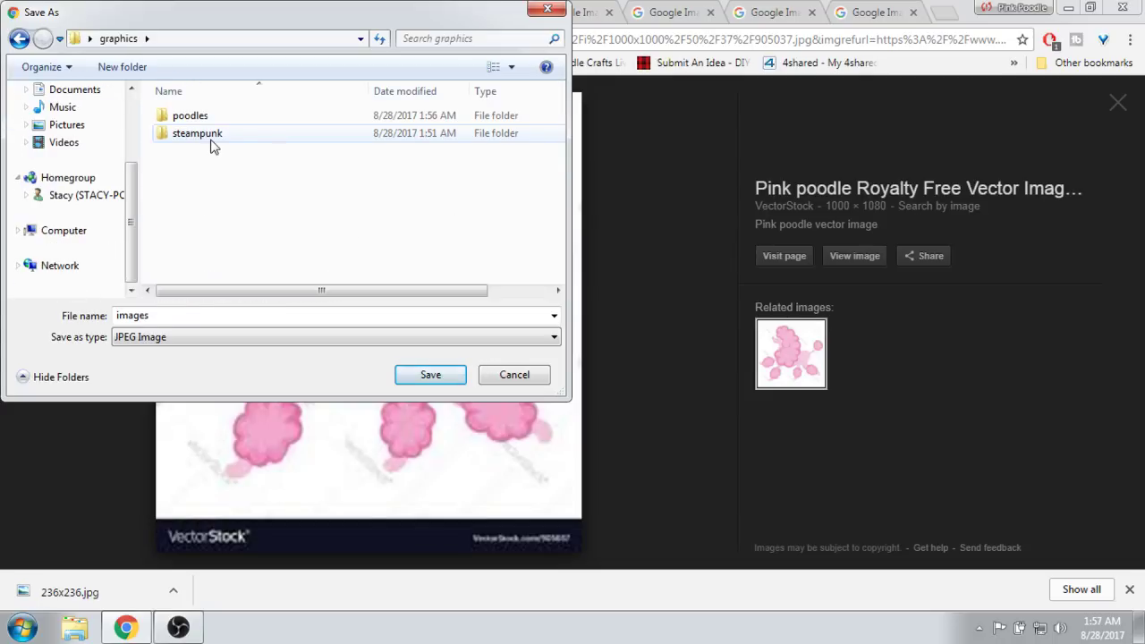
{"action": "left_click", "coordinate": [200, 119]}
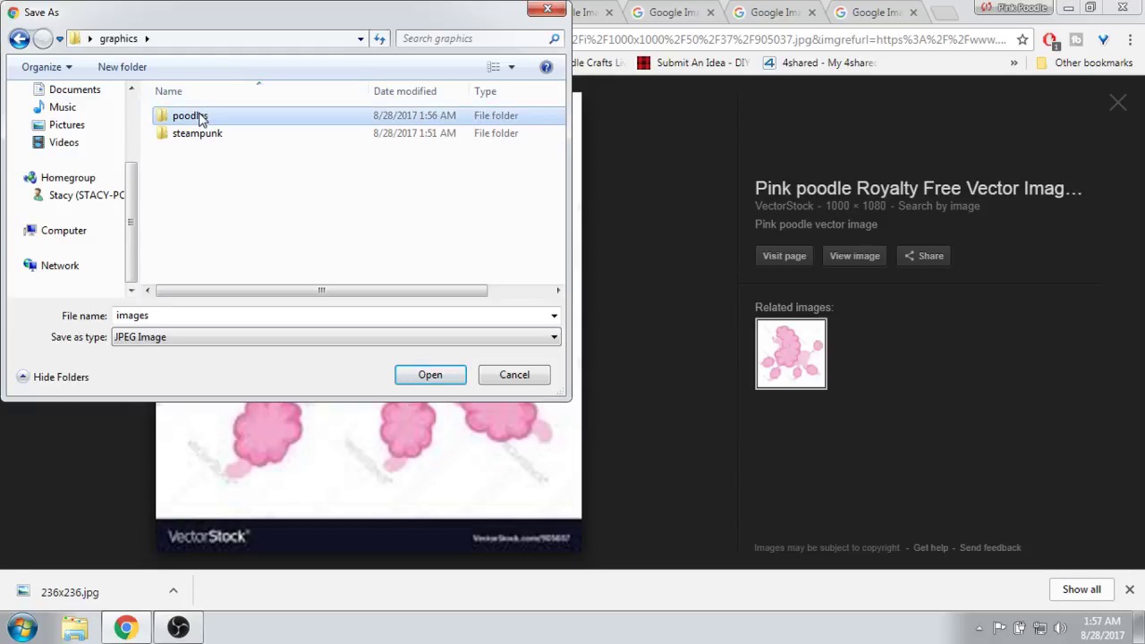
{"action": "double_click", "coordinate": [200, 118]}
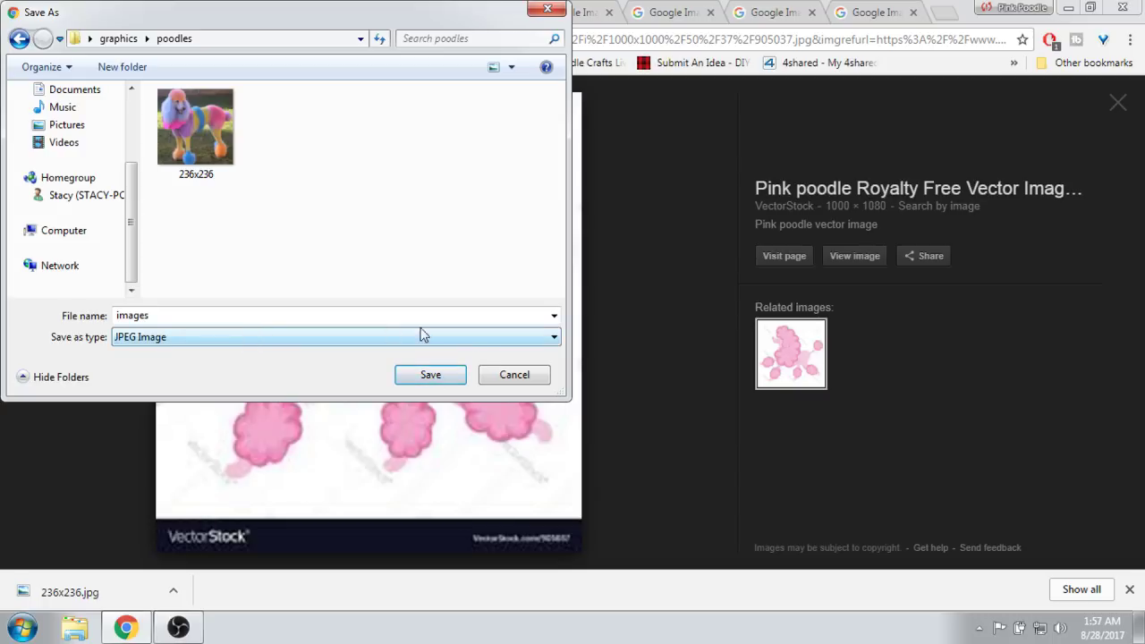
- Save the pink poodle vector image as a JPEG named 1000x1000 and close its tab
{"action": "double_click", "coordinate": [161, 315]}
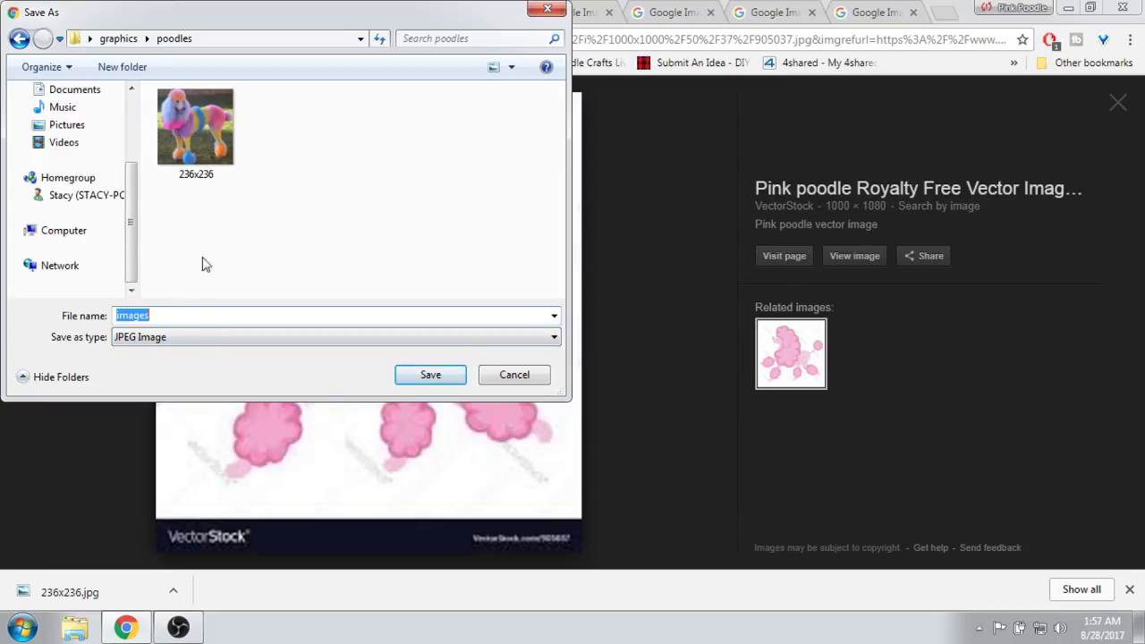
{"action": "type", "text": "1000x1000"}
{"action": "left_click", "coordinate": [436, 379]}
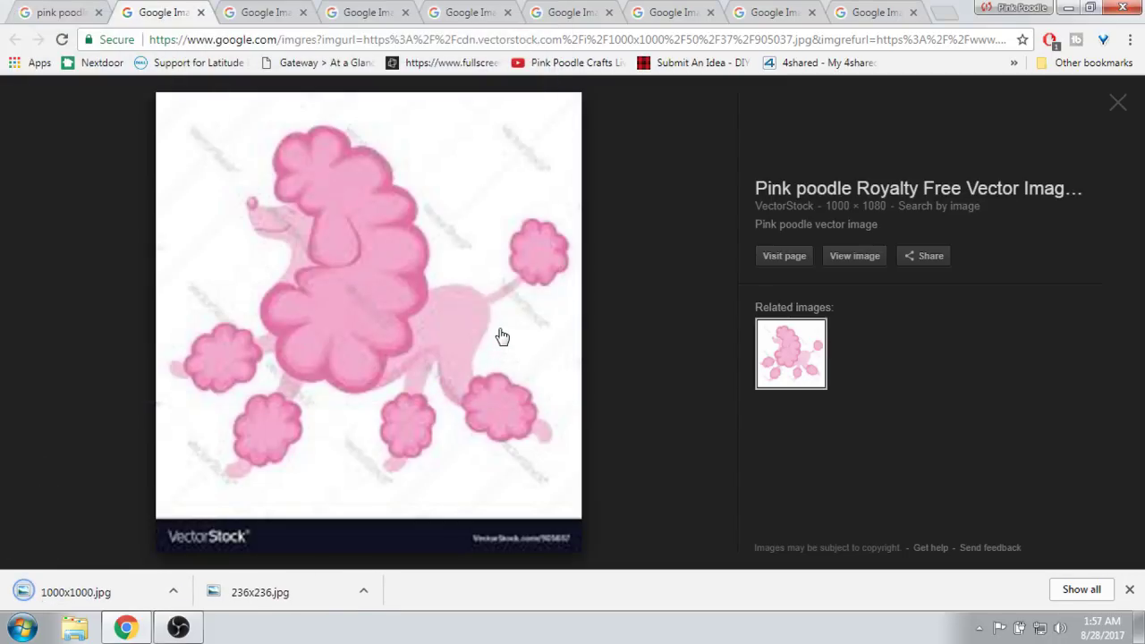
{"action": "left_click", "coordinate": [201, 16]}
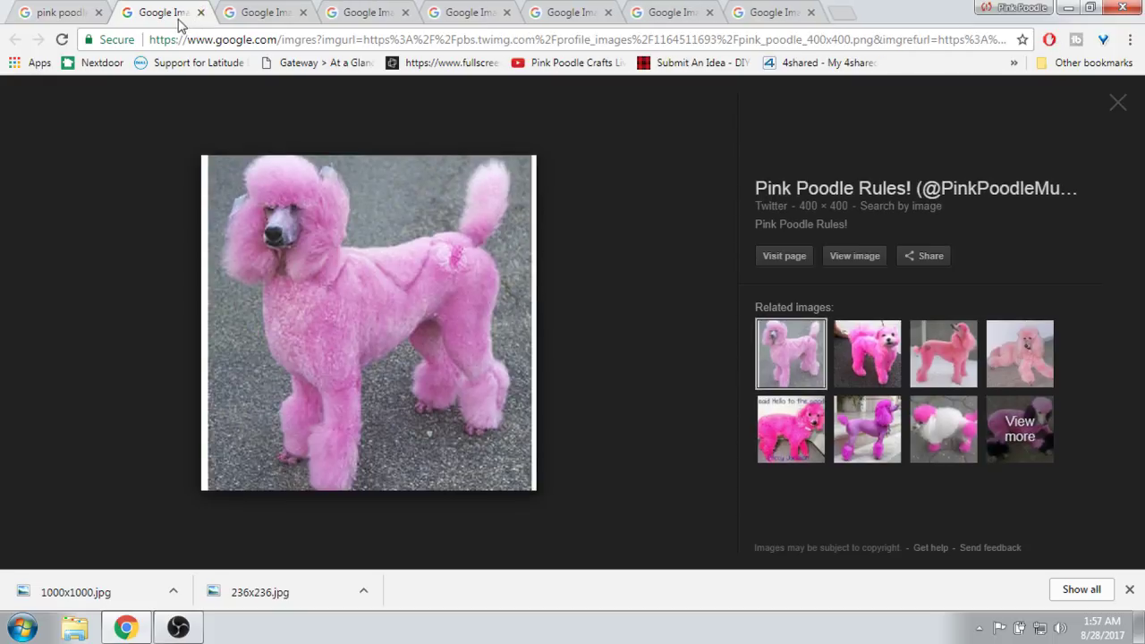
- Save the pink poodle on grey pavement to the poodles folder as a PNG with the suggested name pink_poodle_400x400
{"action": "right_click", "coordinate": [389, 282]}
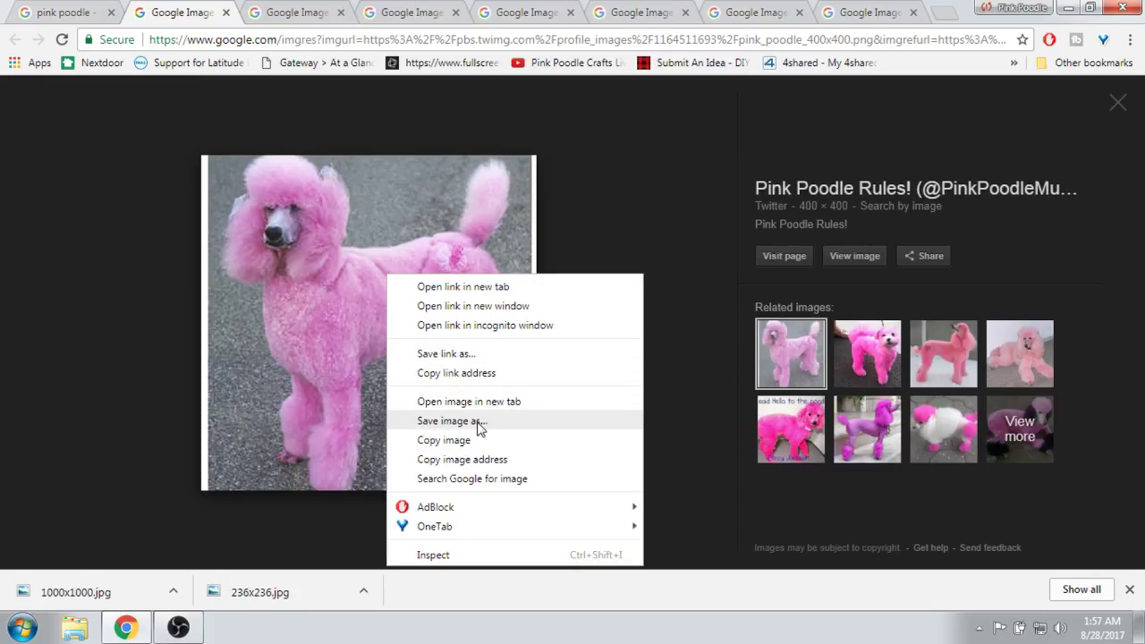
{"action": "left_click", "coordinate": [447, 421]}
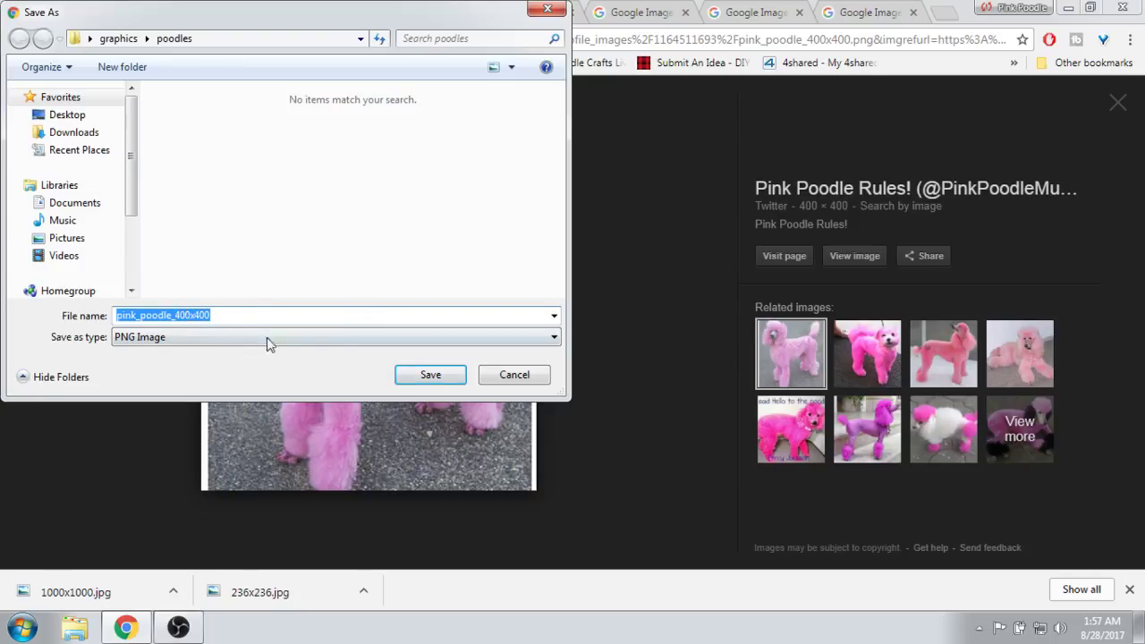
{"action": "left_click", "coordinate": [430, 375]}
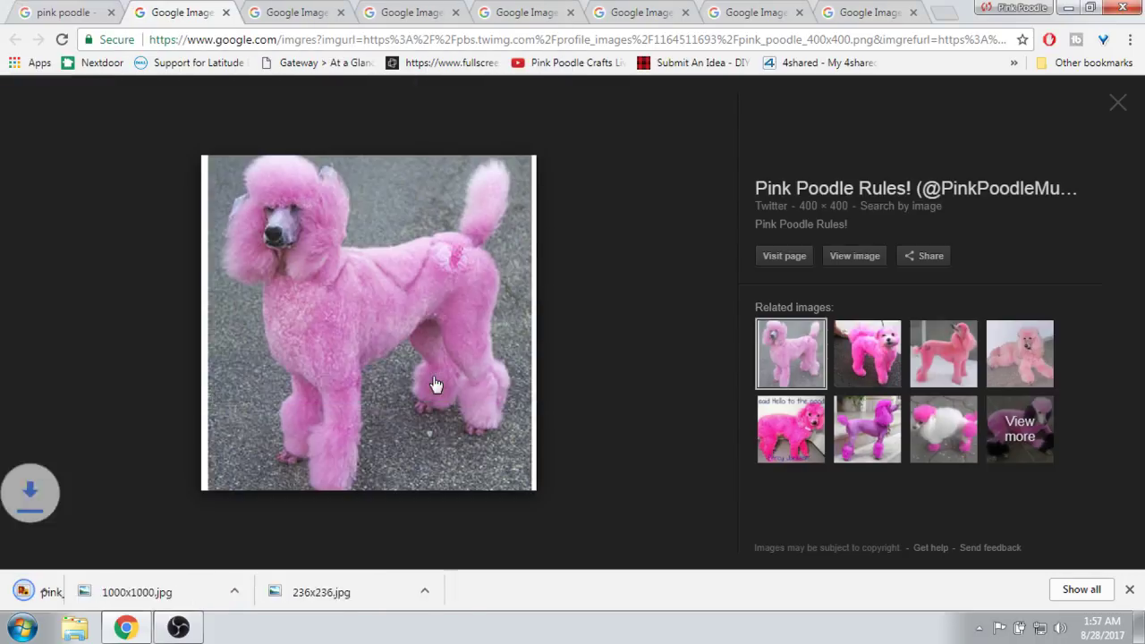
- Close the finished poodle tab, and save the pink poodle figurine image as a JPEG named 1600x1430, closing its tab as well
{"action": "left_click", "coordinate": [227, 13]}
{"action": "right_click", "coordinate": [267, 273]}
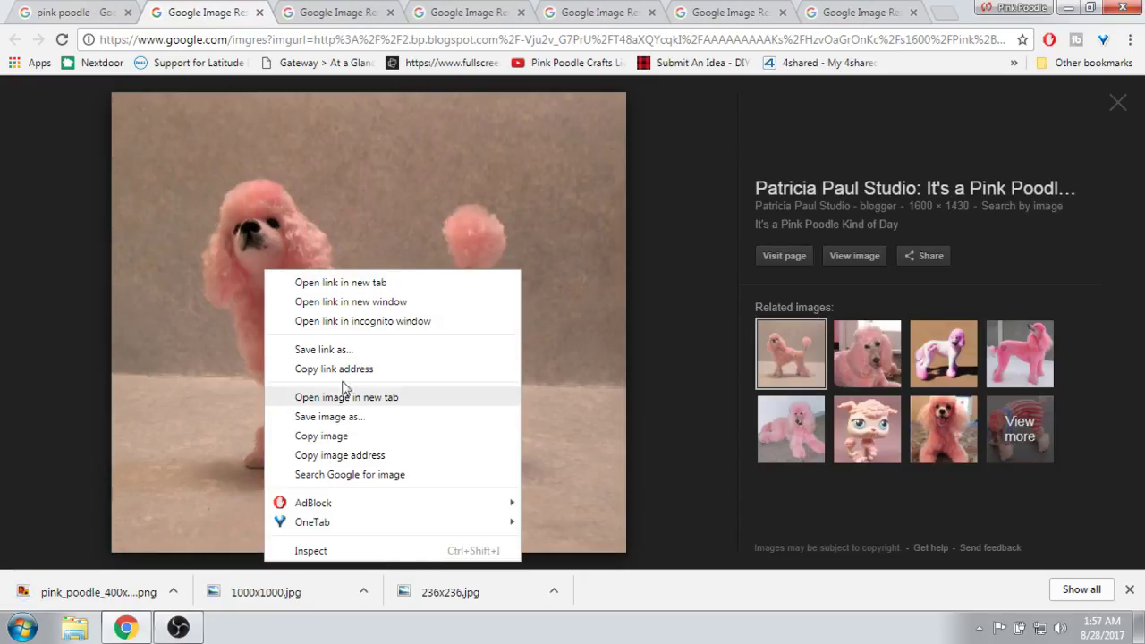
{"action": "left_click", "coordinate": [343, 416]}
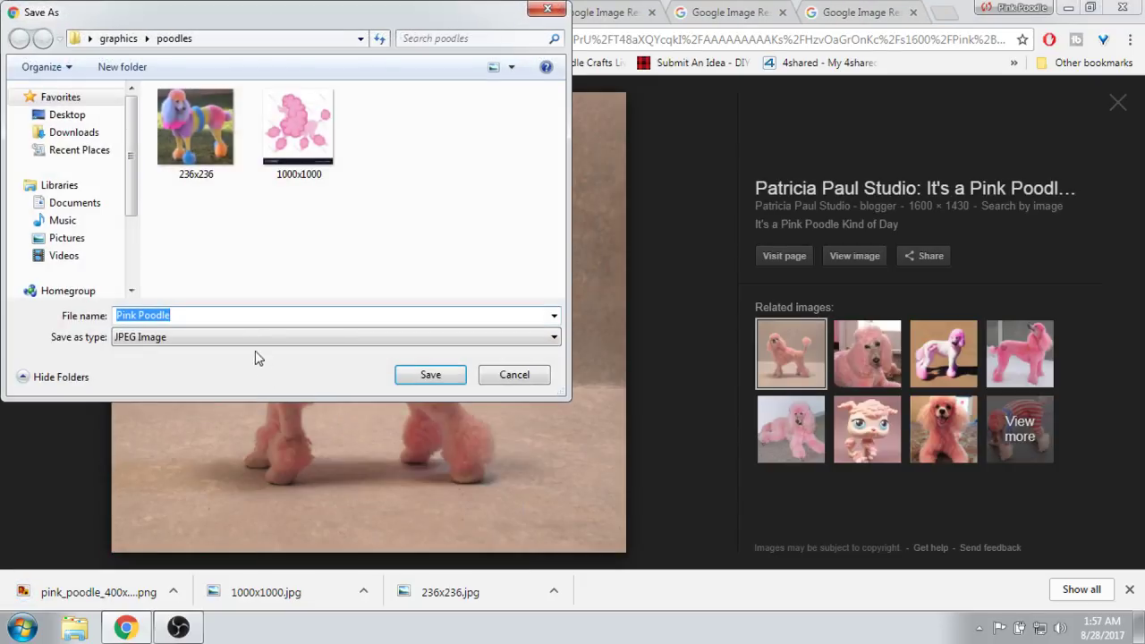
{"action": "left_click", "coordinate": [186, 315]}
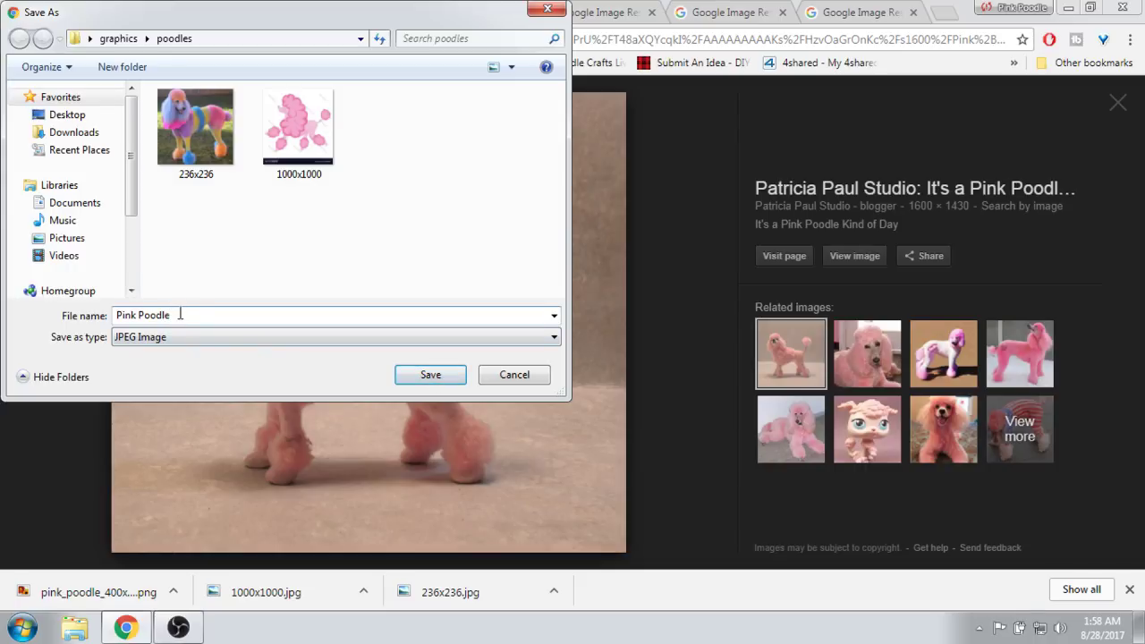
{"action": "left_click_drag", "start_coordinate": [180, 314], "coordinate": [113, 315]}
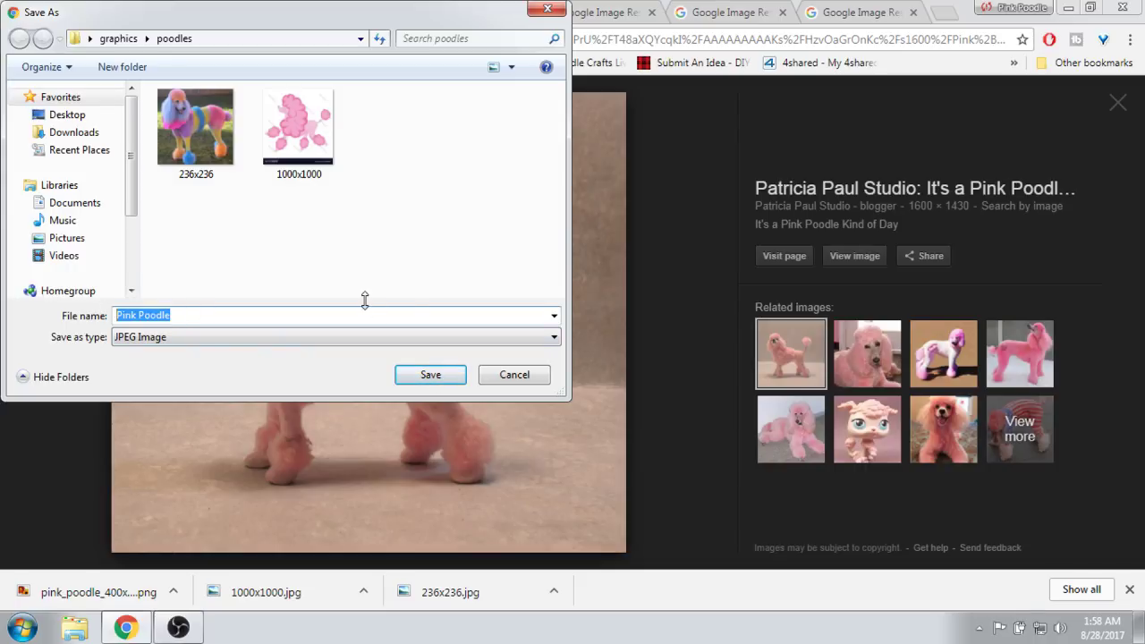
{"action": "type", "text": "15"}
{"action": "key", "text": "BackSpace"}
{"action": "type", "text": "600x1430"}
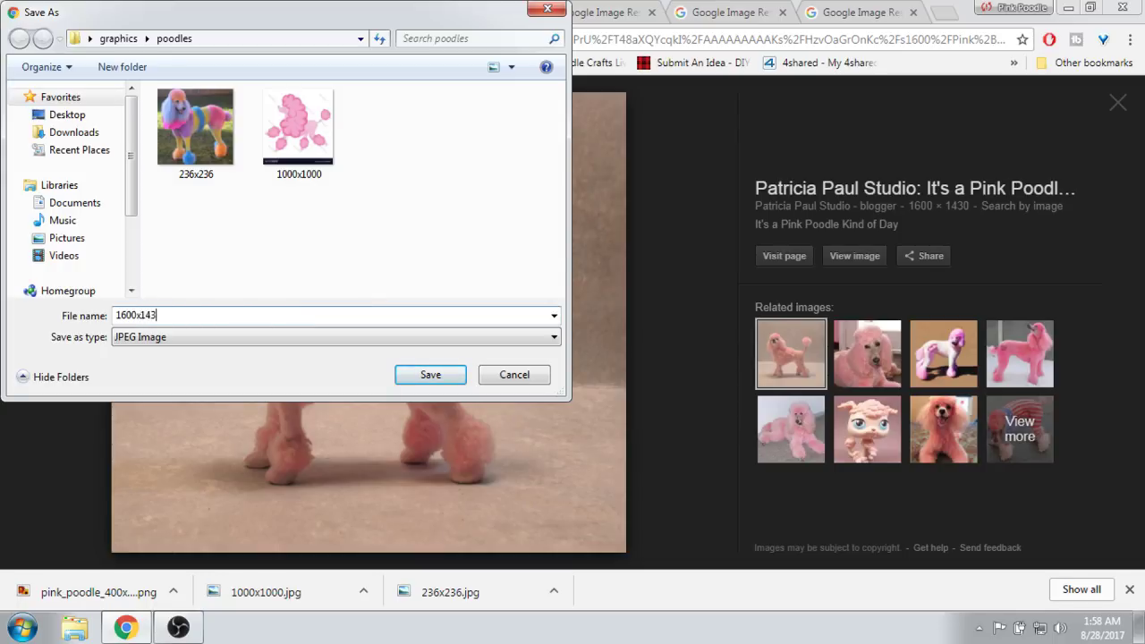
{"action": "left_click", "coordinate": [432, 375]}
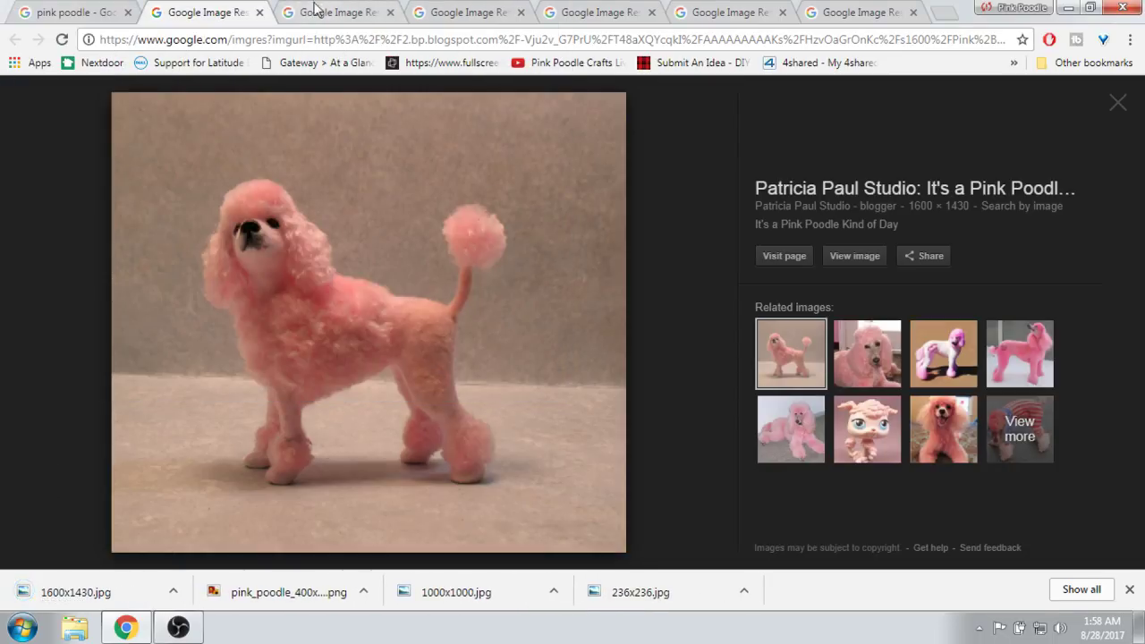
{"action": "left_click", "coordinate": [260, 12]}
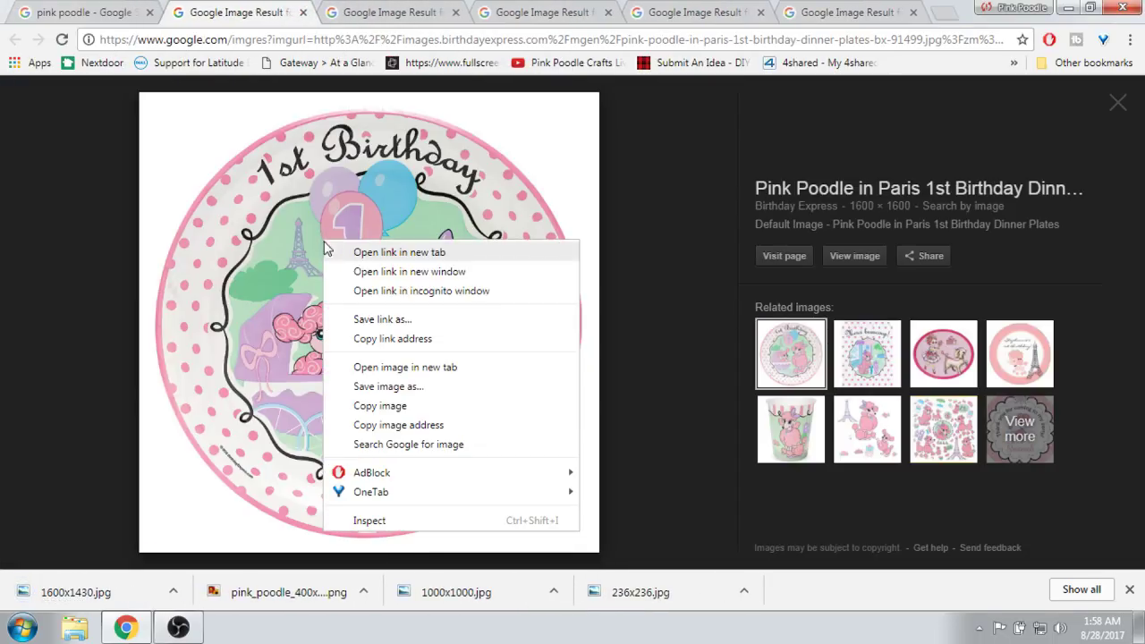
- Save the Pink Poodle in Paris 1st Birthday plate image as a JPEG named 1600x1600 and close its tab
{"action": "right_click", "coordinate": [323, 239]}
{"action": "left_click", "coordinate": [415, 392]}
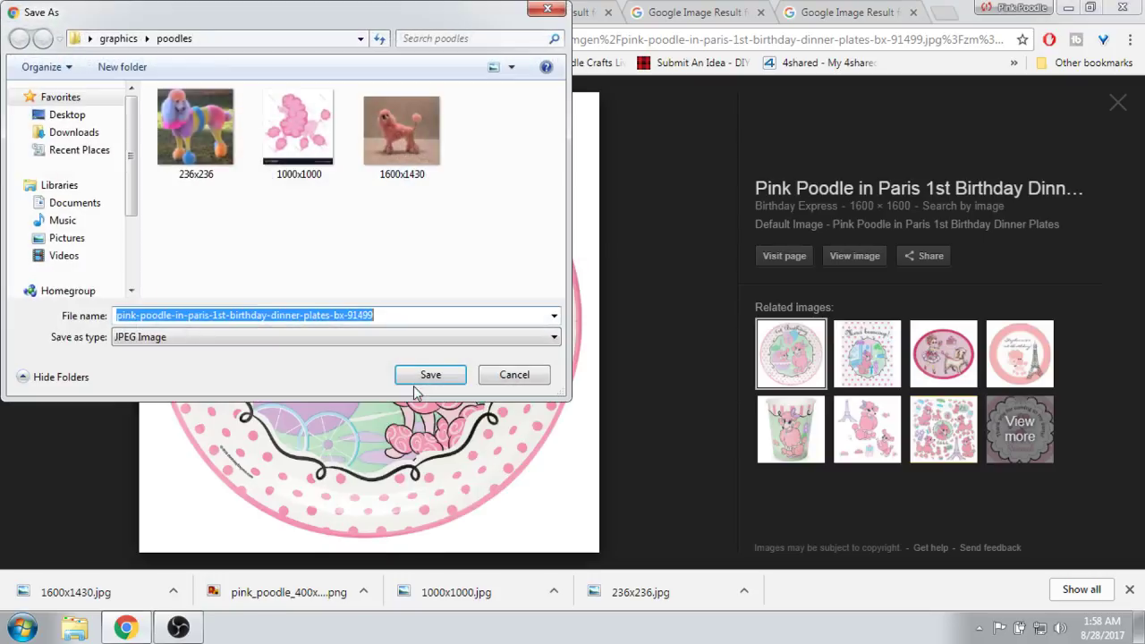
{"action": "type", "text": "1"}
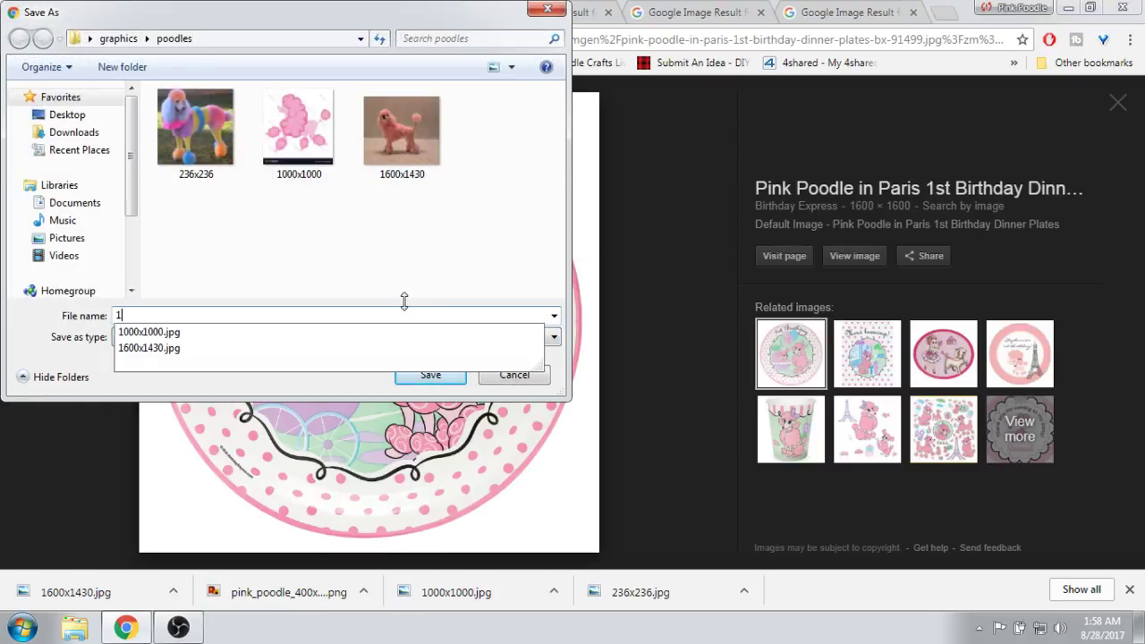
{"action": "type", "text": "600x1"}
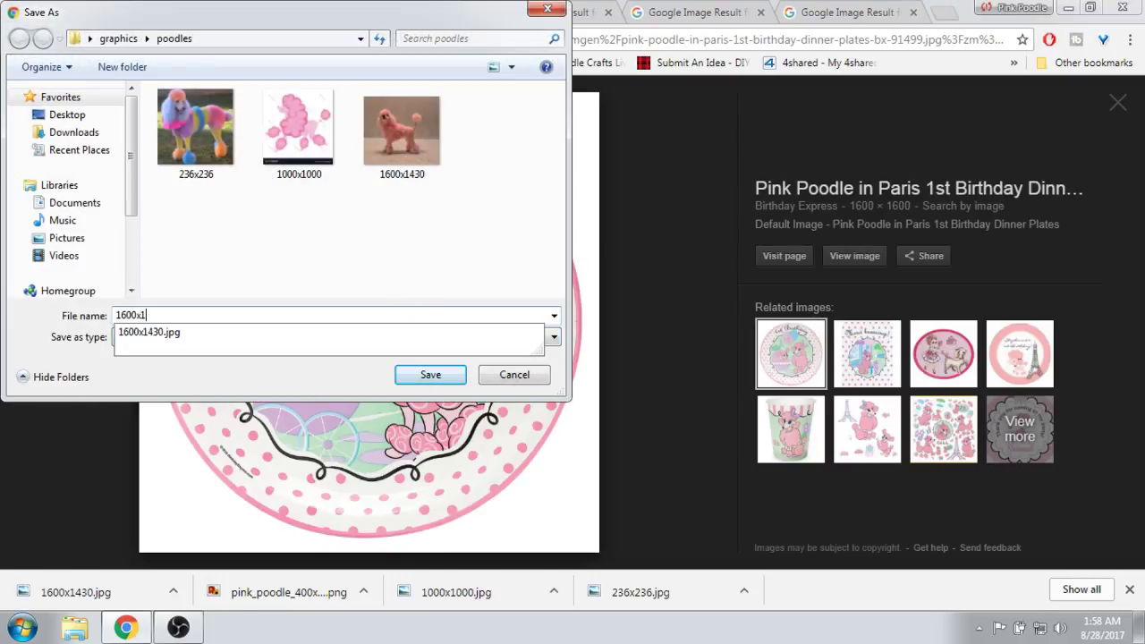
{"action": "type", "text": "600"}
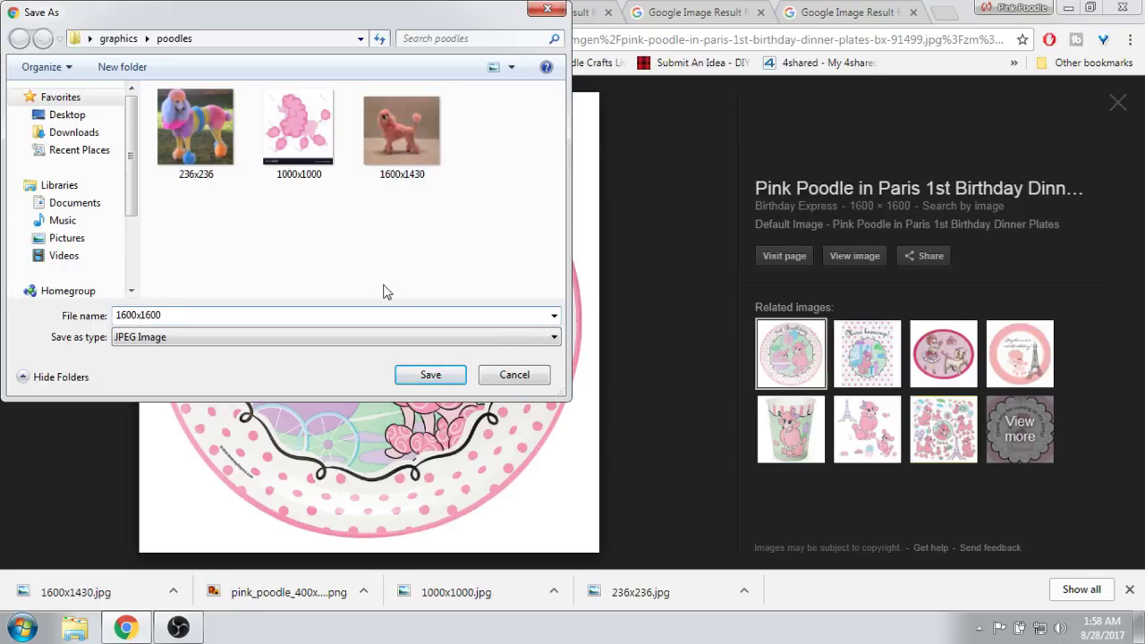
{"action": "left_click", "coordinate": [425, 375]}
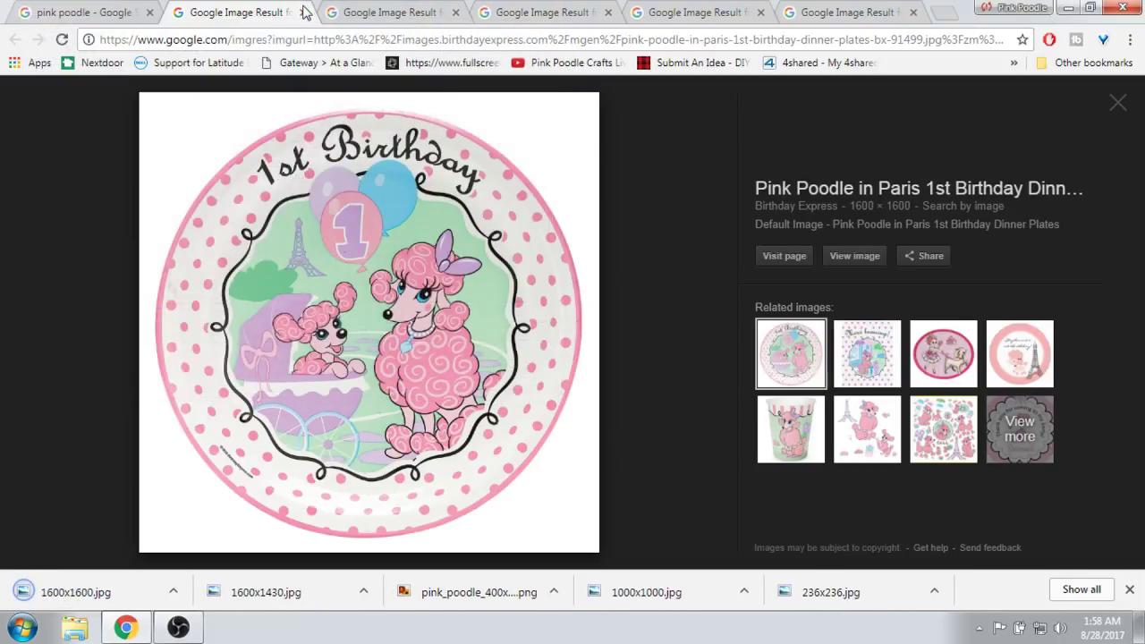
{"action": "left_click", "coordinate": [303, 12]}
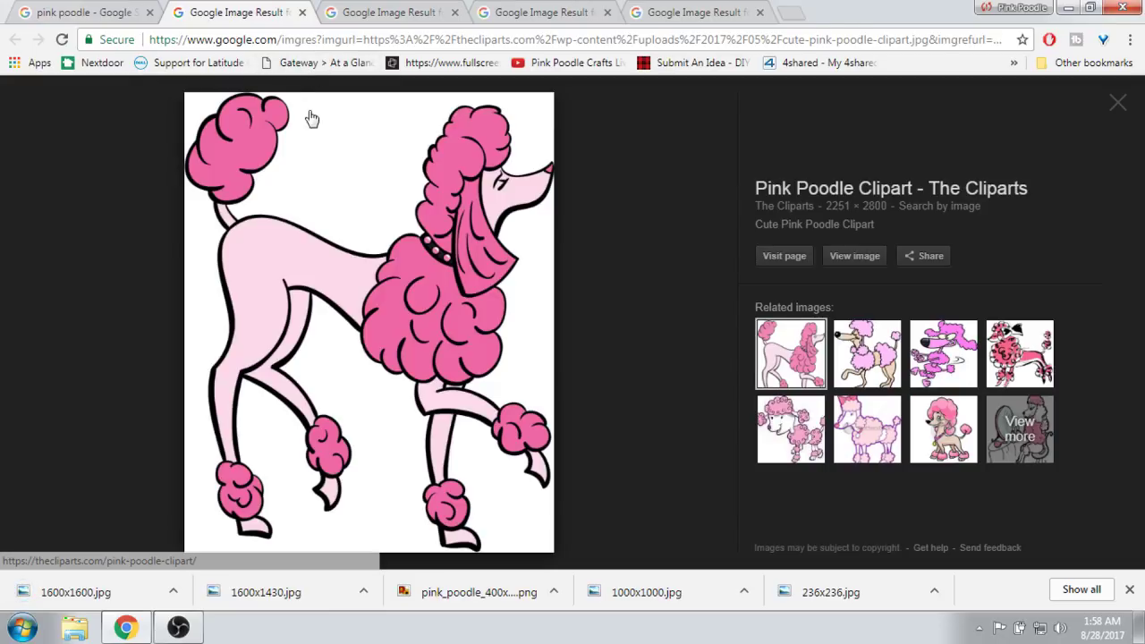
- Save the pink poodle clipart from The Cliparts as a JPEG named 2251x2800 and close its tab
{"action": "right_click", "coordinate": [339, 192]}
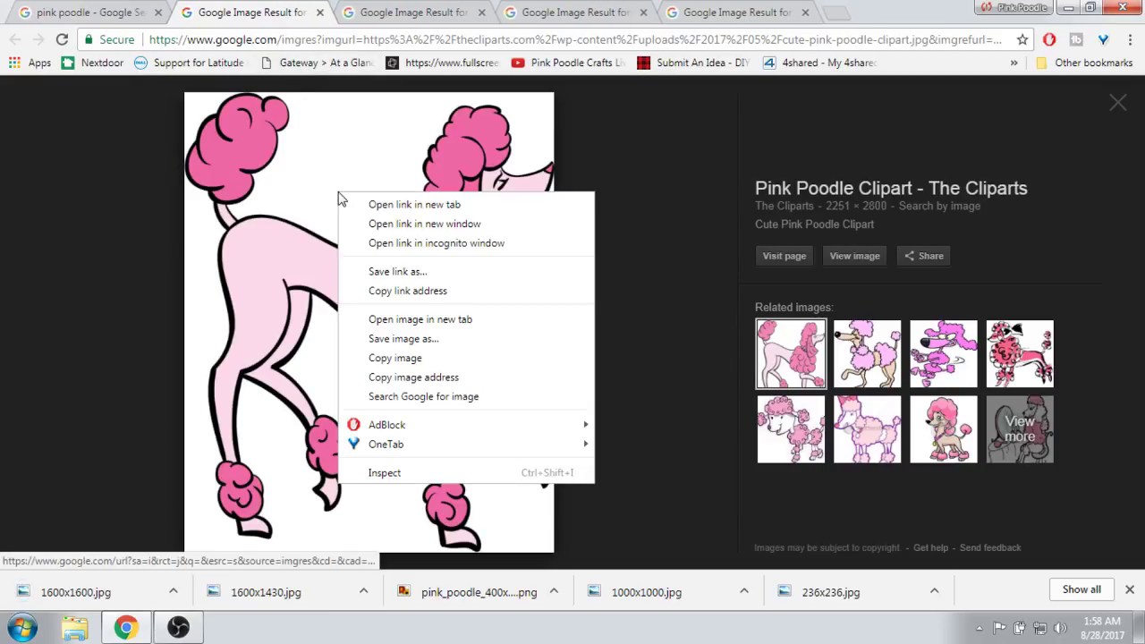
{"action": "left_click", "coordinate": [402, 339]}
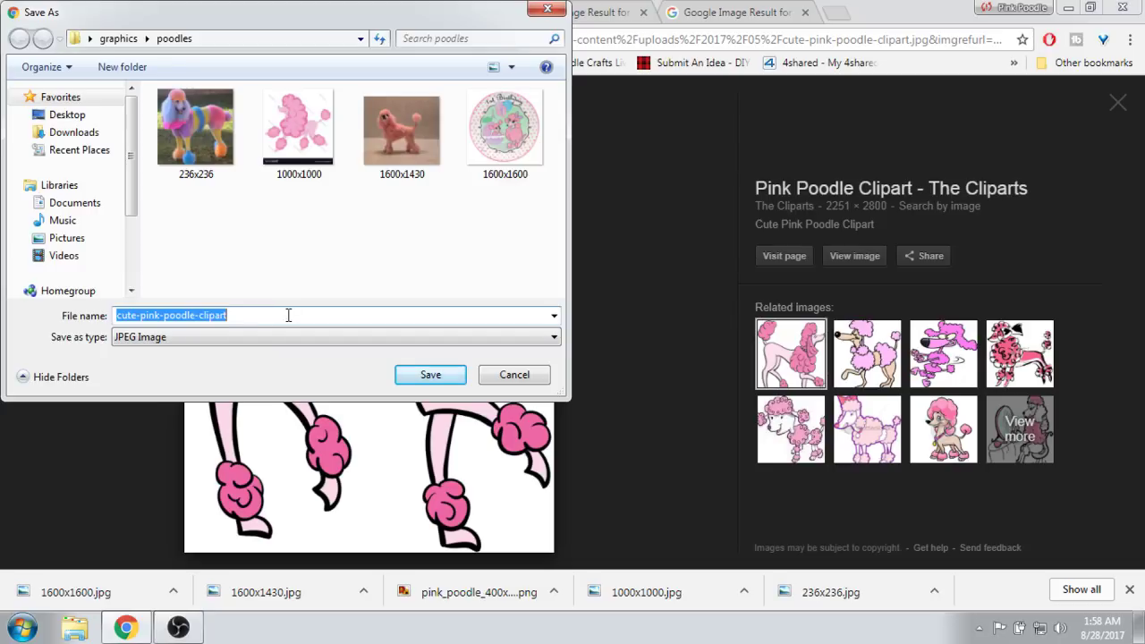
{"action": "type", "text": "2251x2800"}
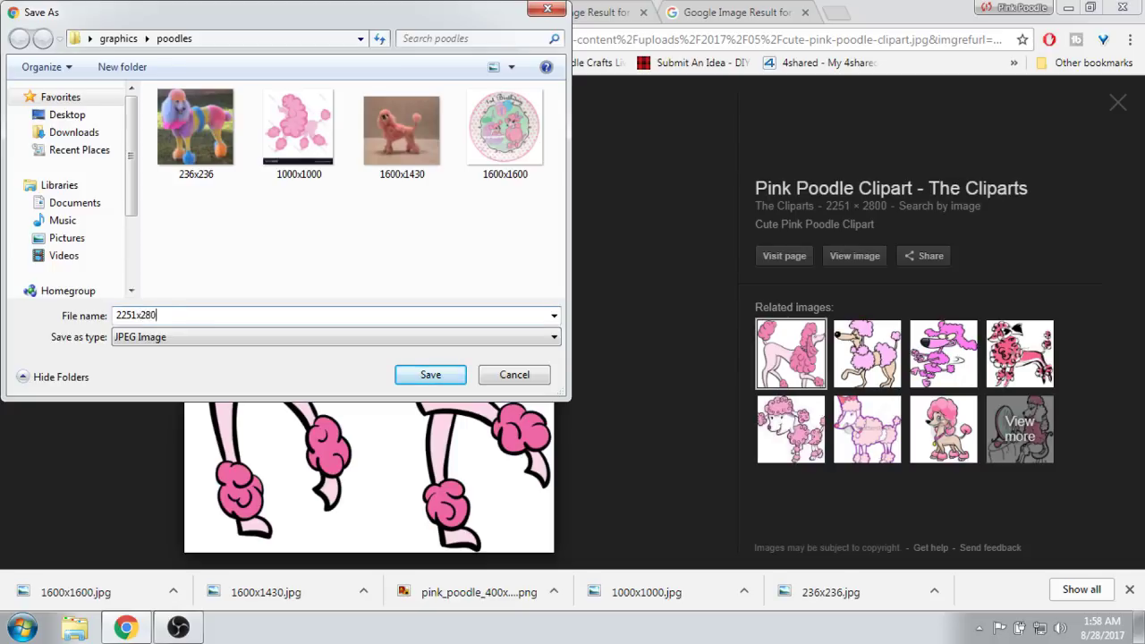
{"action": "left_click", "coordinate": [432, 380]}
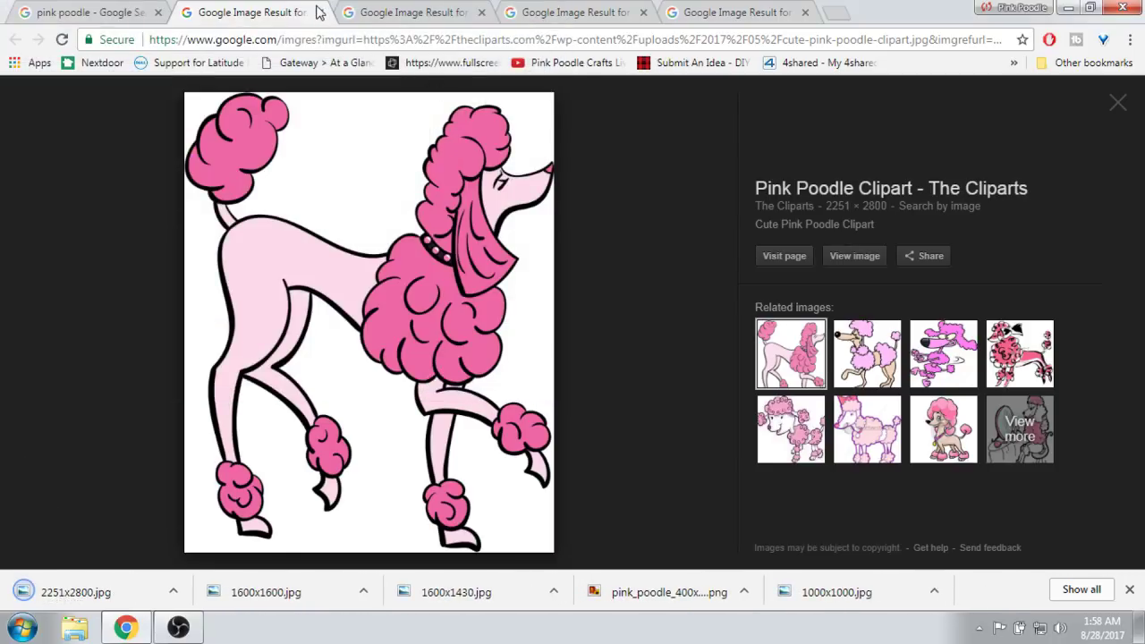
{"action": "left_click", "coordinate": [319, 13]}
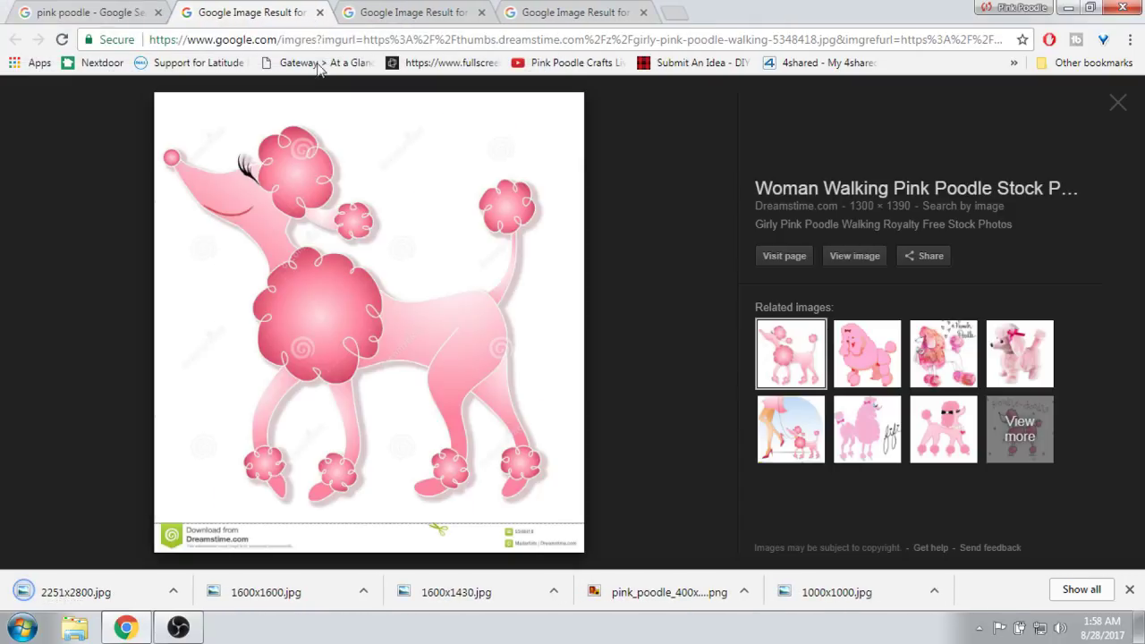
- Leave the watermarked Dreamstime poodle image unsaved and close its tab
{"action": "right_click", "coordinate": [313, 217]}
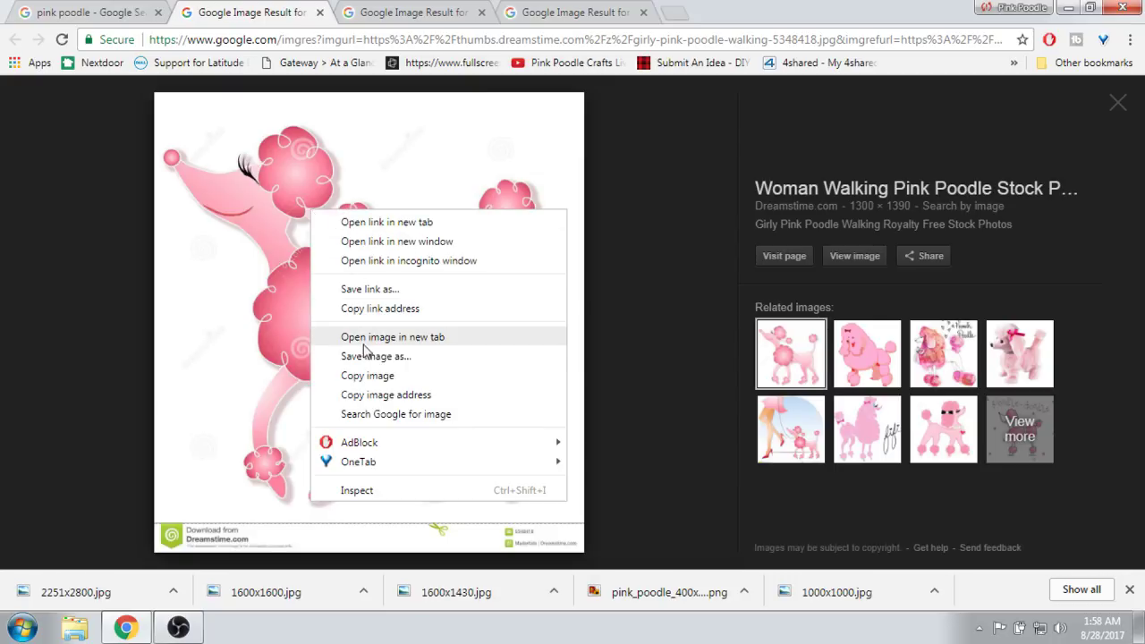
{"action": "left_click", "coordinate": [630, 201]}
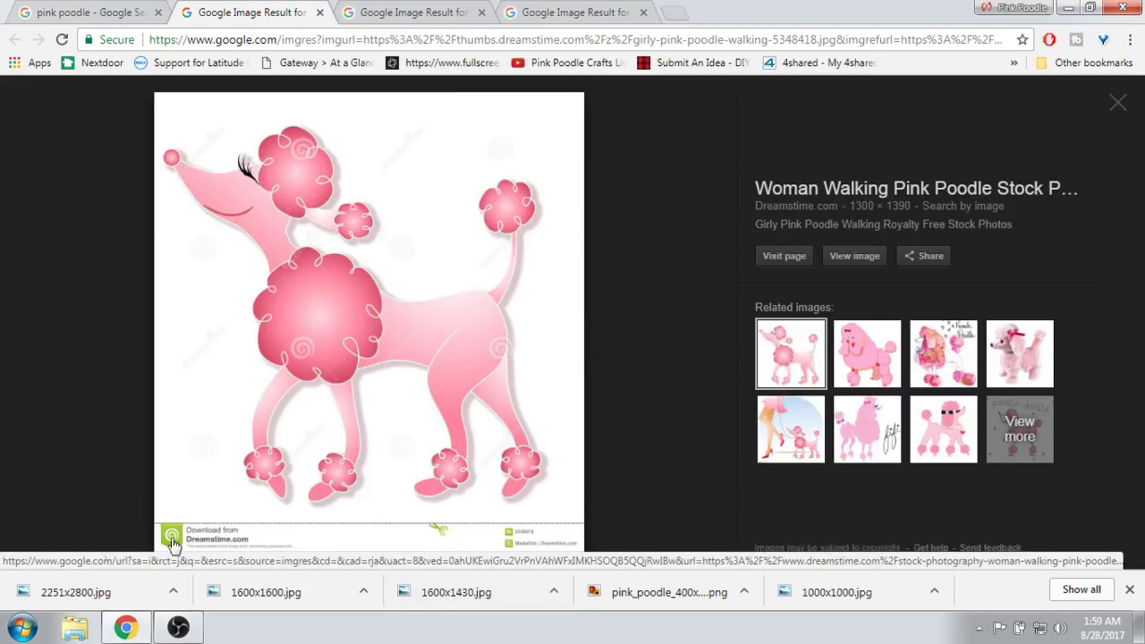
{"action": "left_click_drag", "start_coordinate": [204, 537], "coordinate": [554, 526]}
{"action": "left_click", "coordinate": [321, 14]}
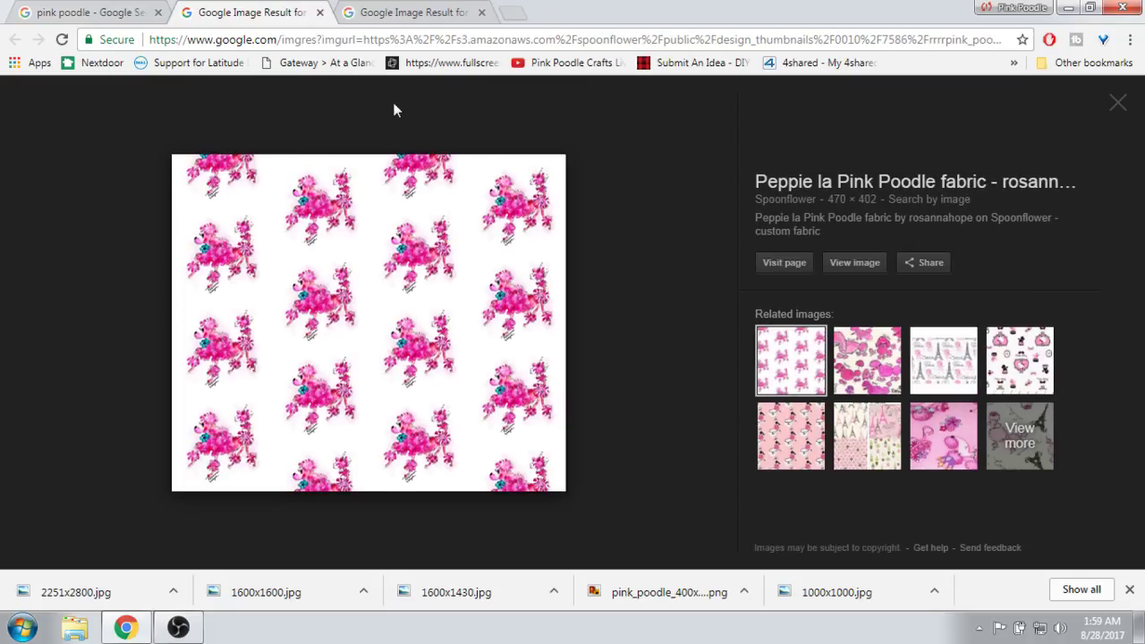
- Save the Peppie la Pink Poodle fabric pattern to the poodles folder as a PNG named 470x402 and close its tab
{"action": "right_click", "coordinate": [408, 267]}
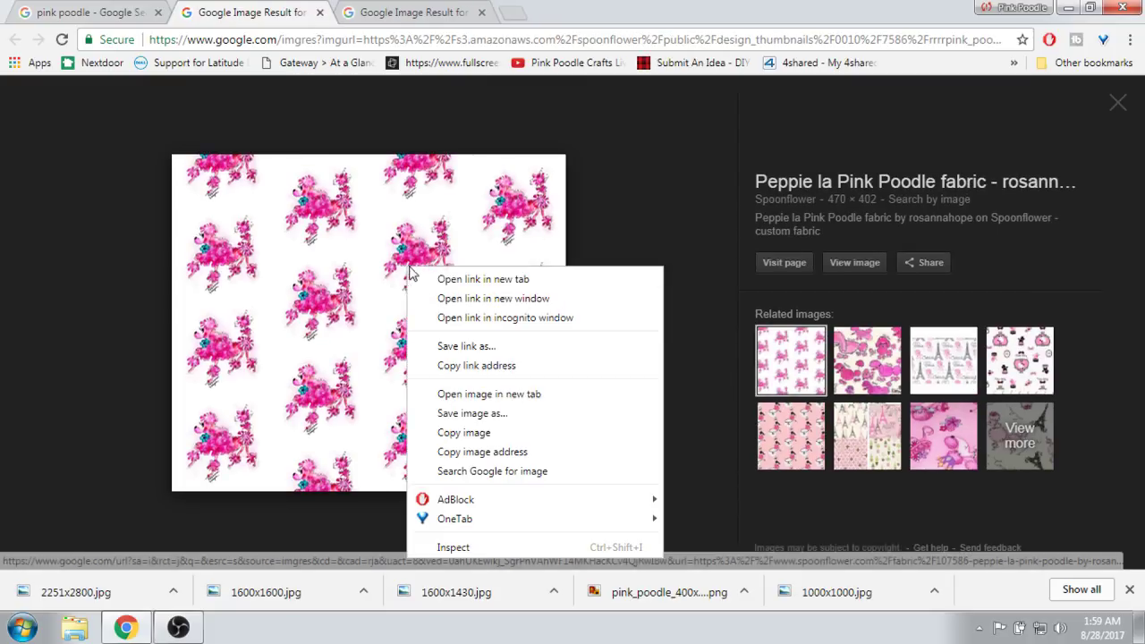
{"action": "left_click", "coordinate": [472, 413]}
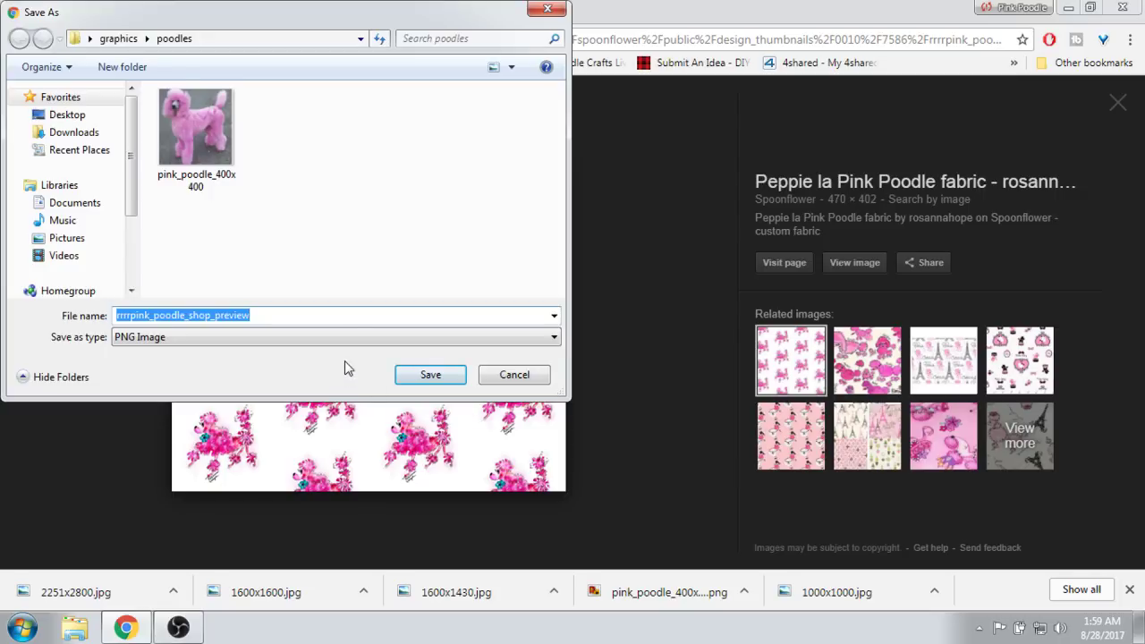
{"action": "type", "text": "470x402"}
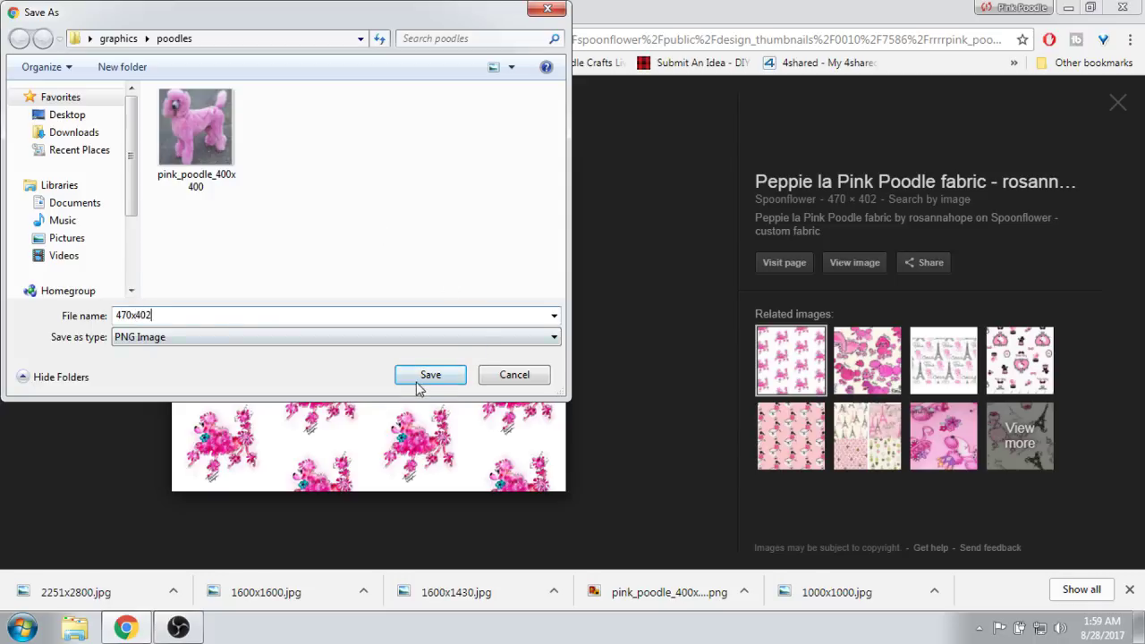
{"action": "left_click", "coordinate": [430, 374]}
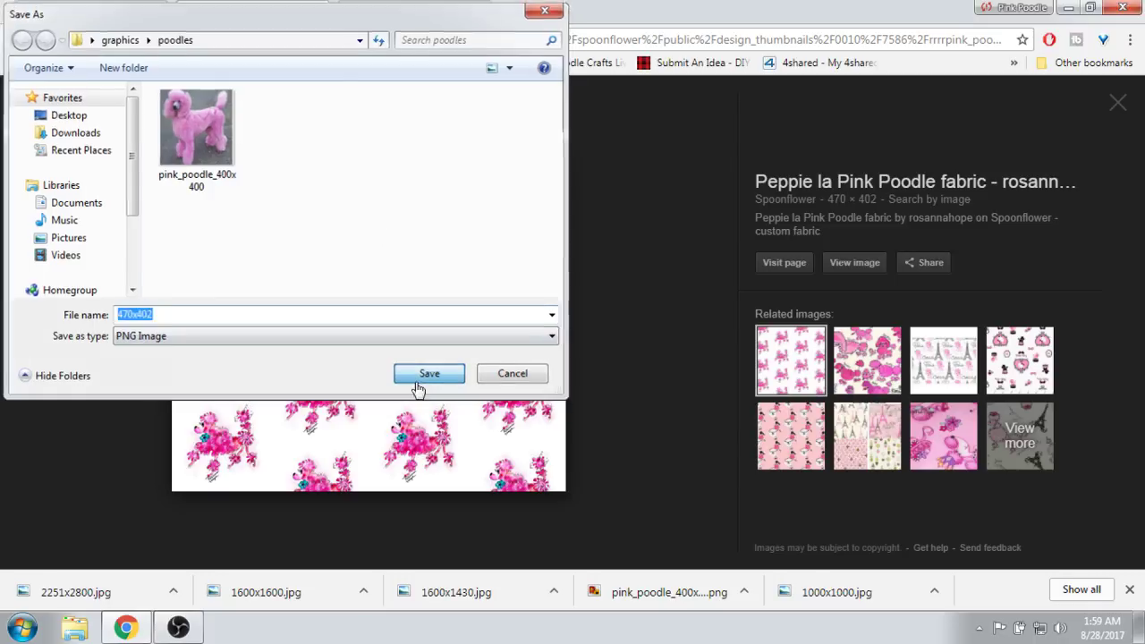
{"action": "left_click", "coordinate": [320, 13]}
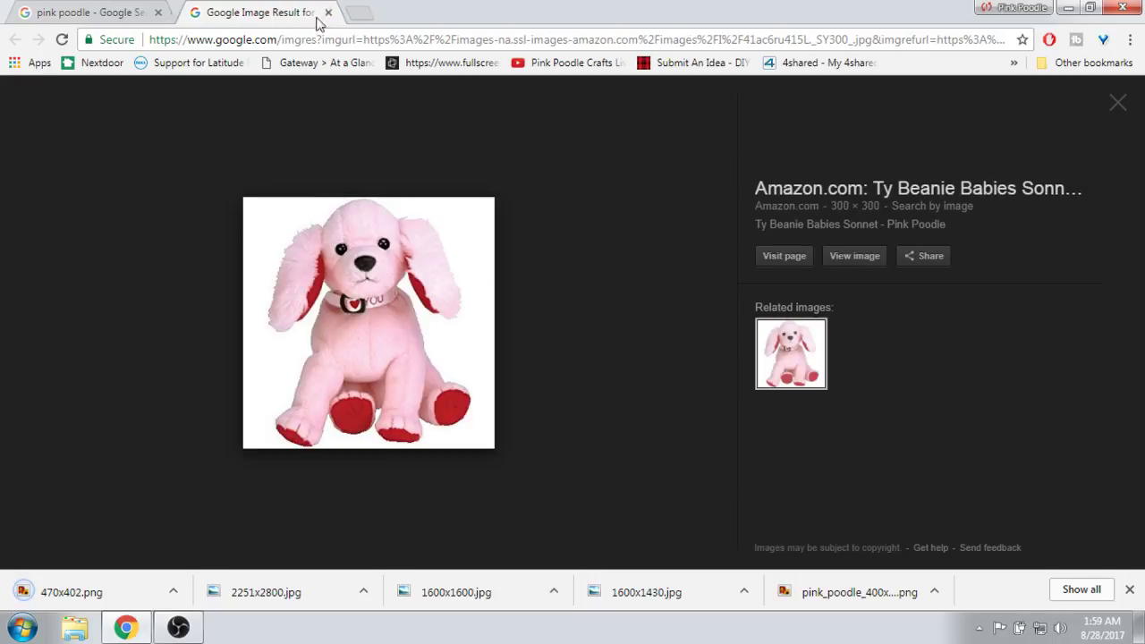
- Save the Ty Beanie Babies pink poodle image as a JPEG named 300x300 and close its tab
{"action": "right_click", "coordinate": [346, 302]}
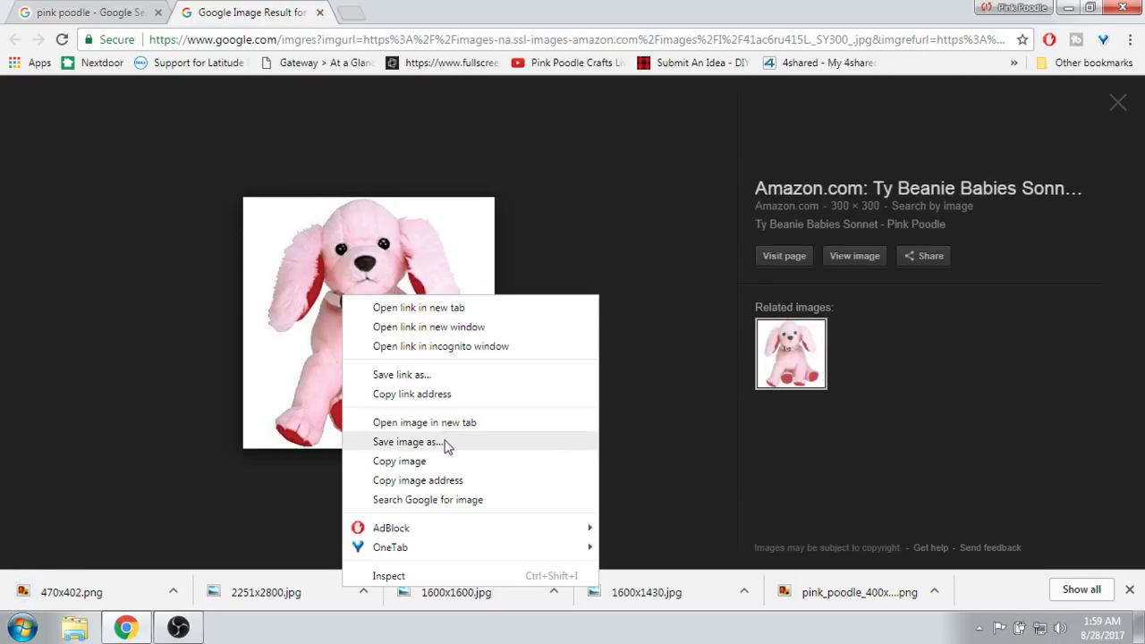
{"action": "left_click", "coordinate": [407, 442]}
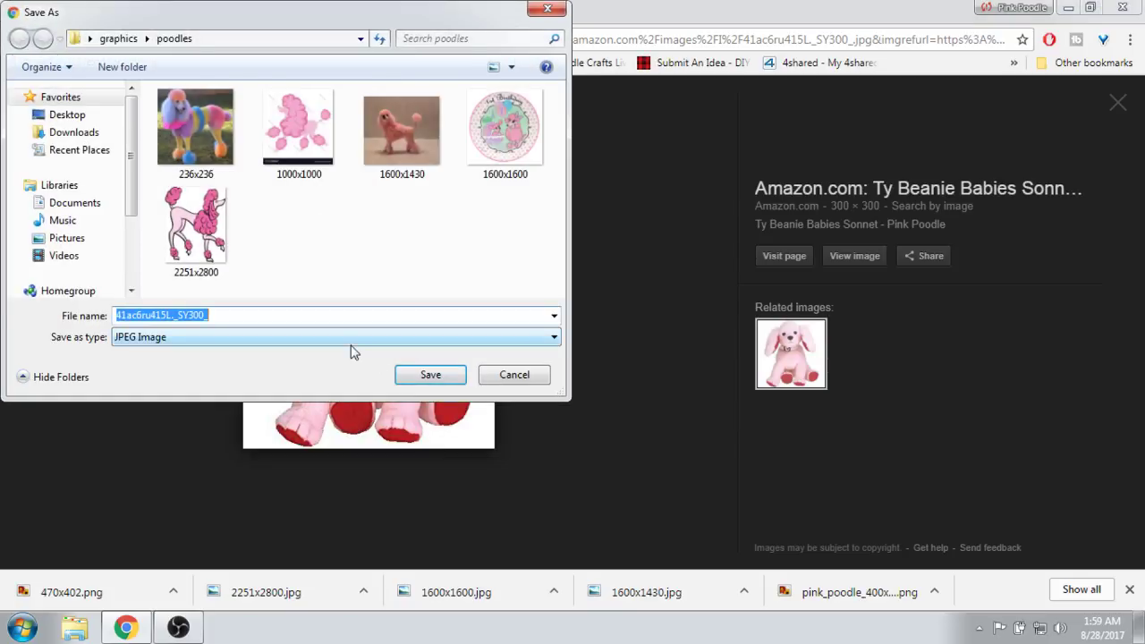
{"action": "type", "text": "300x300"}
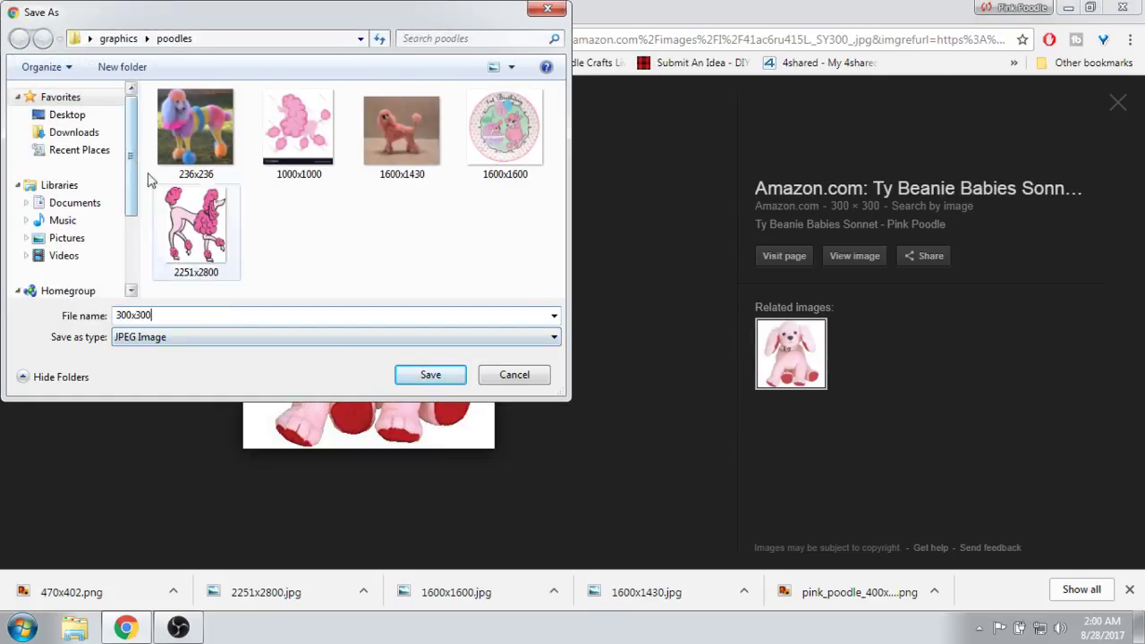
{"action": "left_click", "coordinate": [410, 374]}
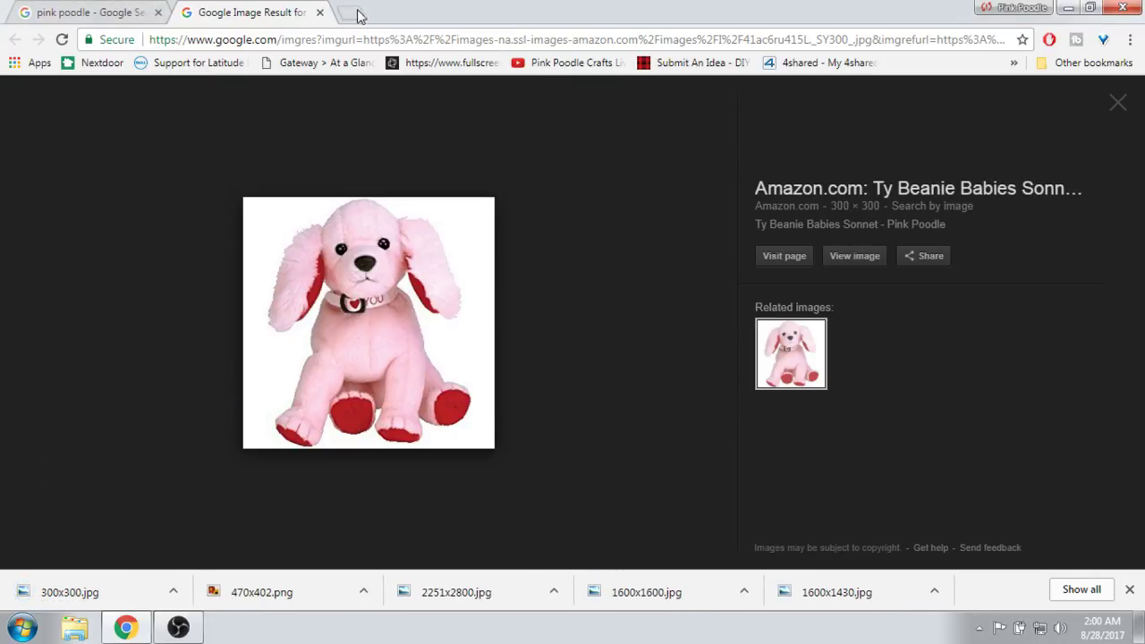
{"action": "left_click", "coordinate": [319, 13]}
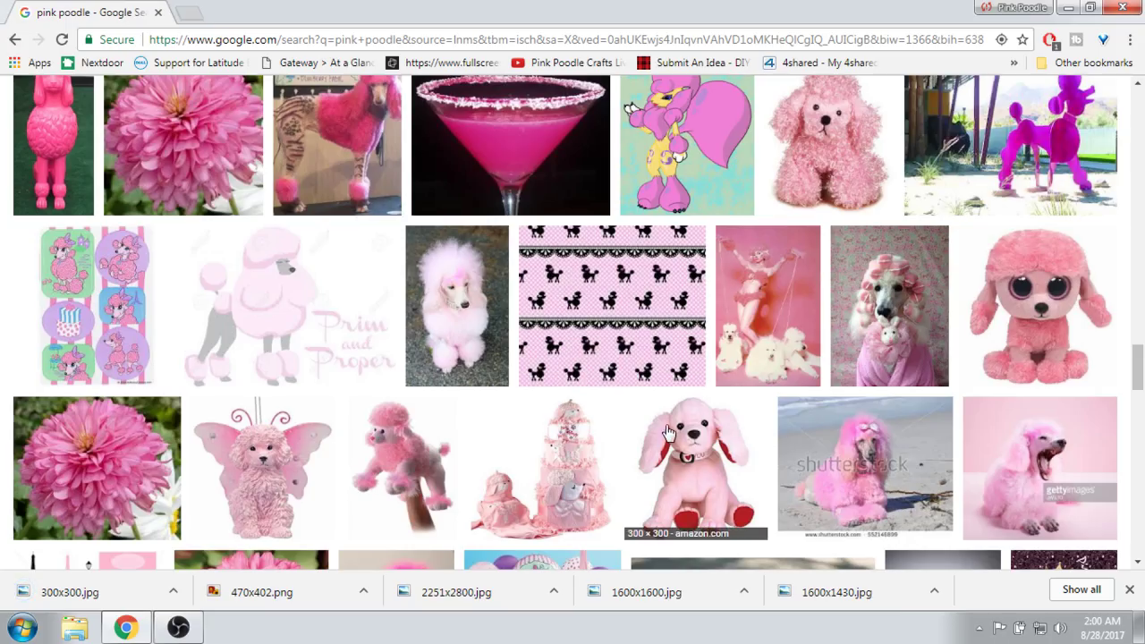
- Switch from the browser to Microsoft Word via the desktop and hide the ruler in the blank document
{"action": "scroll", "coordinate": [666, 438], "scroll_direction": "down", "scroll_amount": 10}
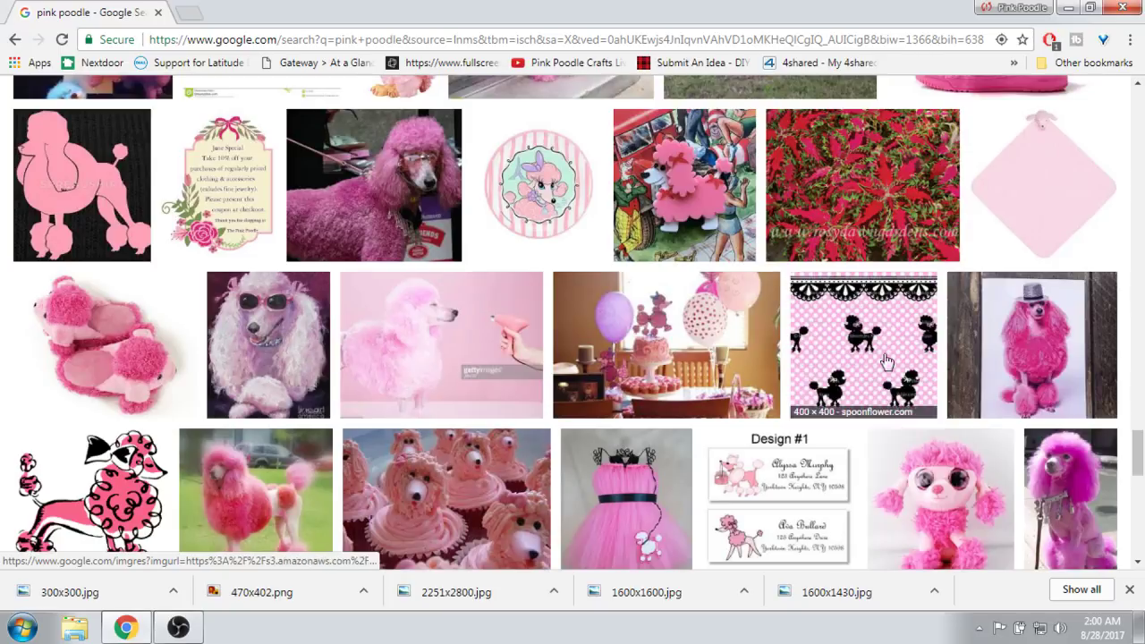
{"action": "left_click", "coordinate": [1069, 9]}
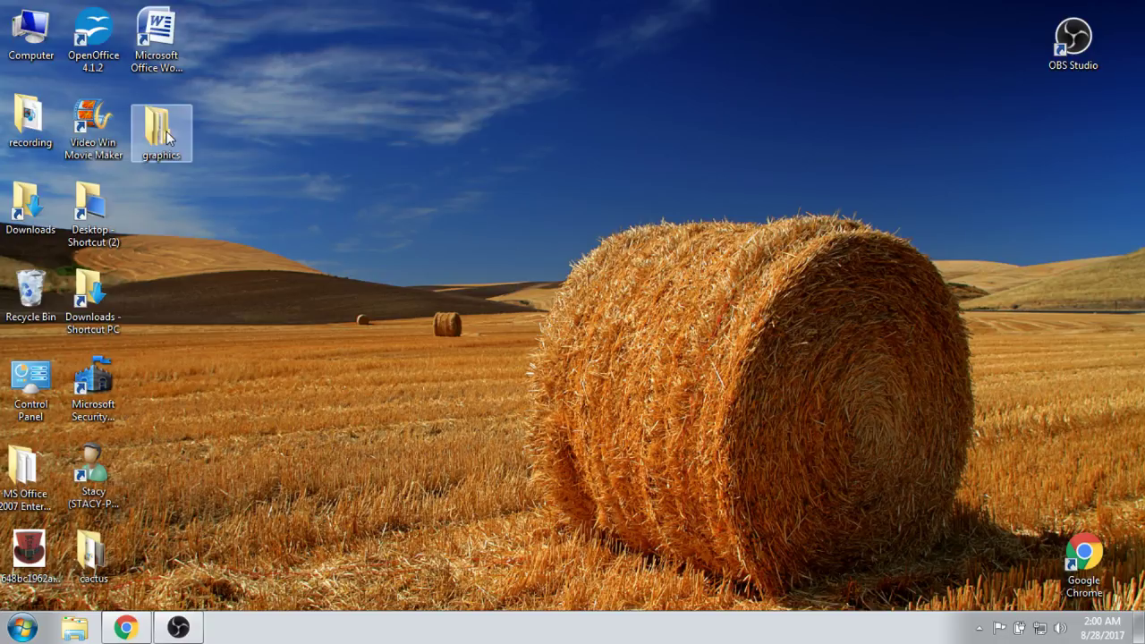
{"action": "double_click", "coordinate": [171, 43]}
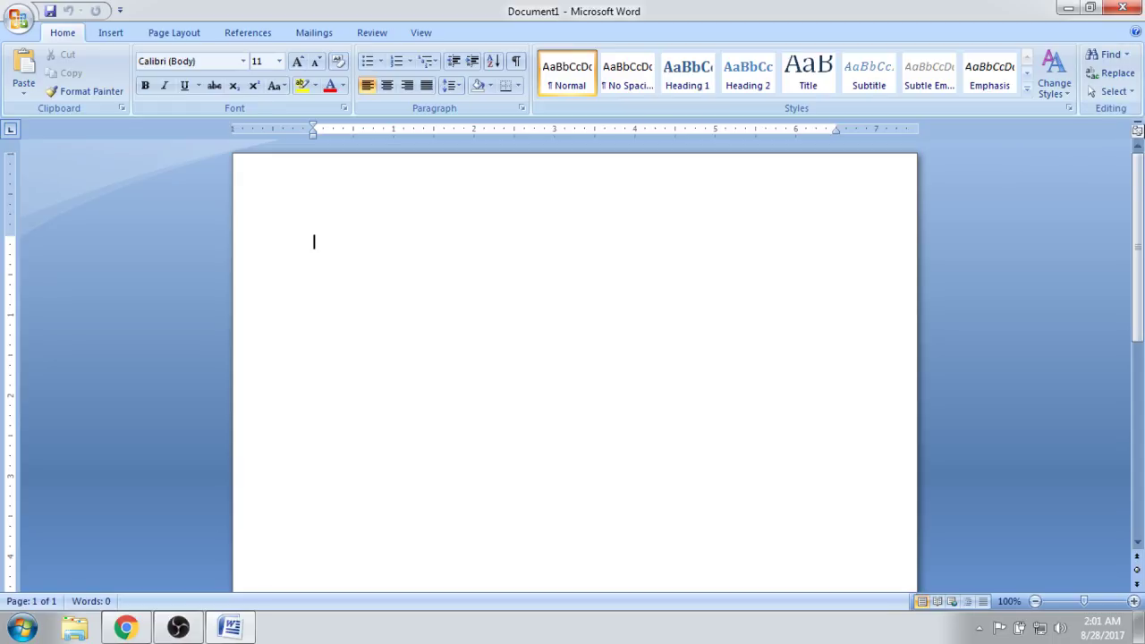
{"action": "left_click", "coordinate": [1137, 134]}
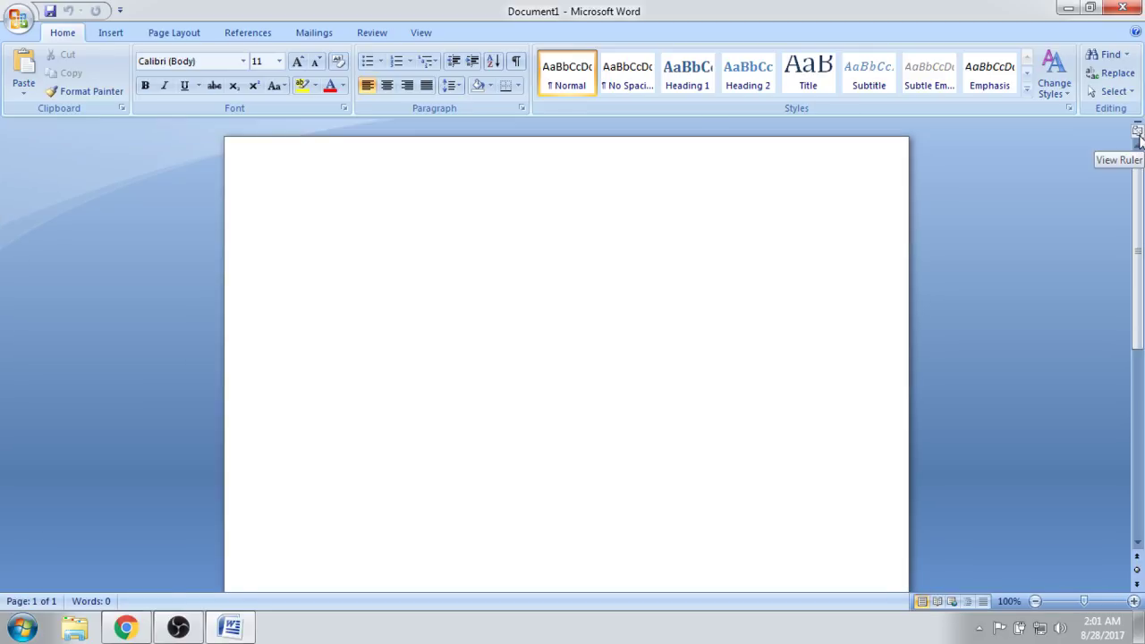
- Toggle the ruler display in the blank document and leave the ruler shown
{"action": "left_click", "coordinate": [1137, 133]}
{"action": "left_click", "coordinate": [1137, 133]}
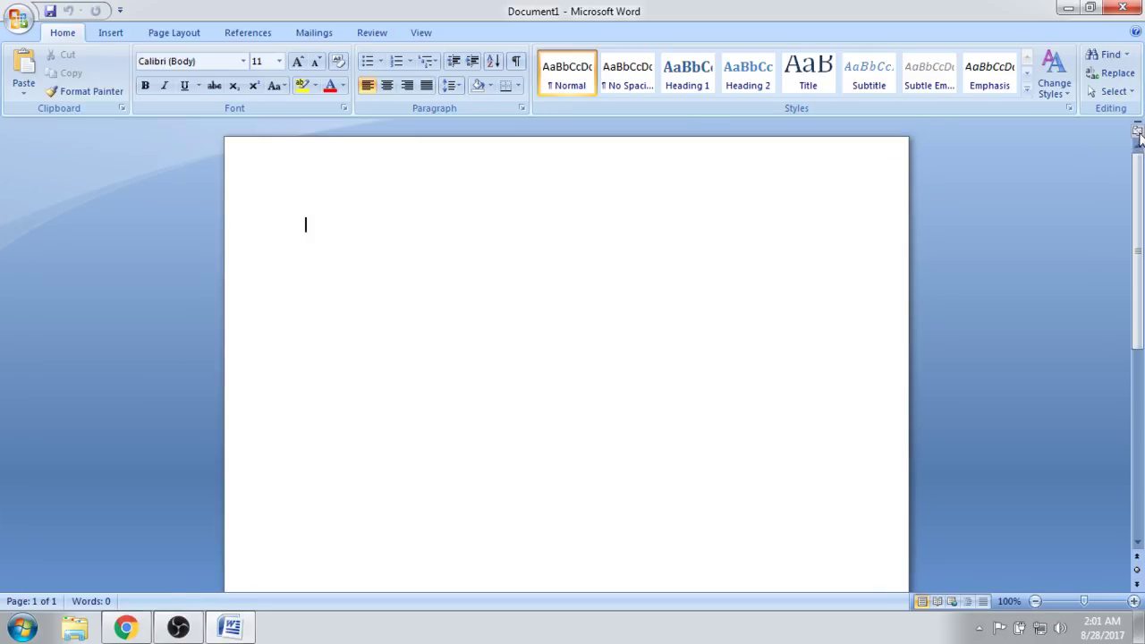
{"action": "left_click", "coordinate": [1137, 133]}
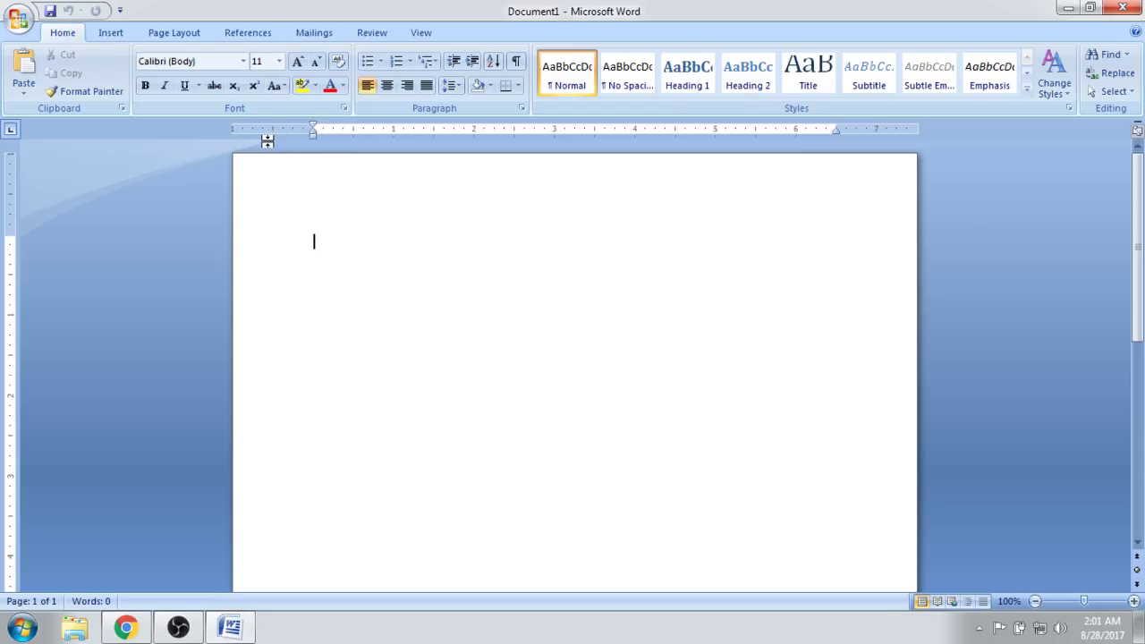
- Widen the text area with the ruler to about 8.25 inches by moving the left and right margins close to the page edges
{"action": "left_click_drag", "start_coordinate": [312, 133], "coordinate": [265, 131]}
{"action": "left_click_drag", "start_coordinate": [268, 131], "coordinate": [248, 128]}
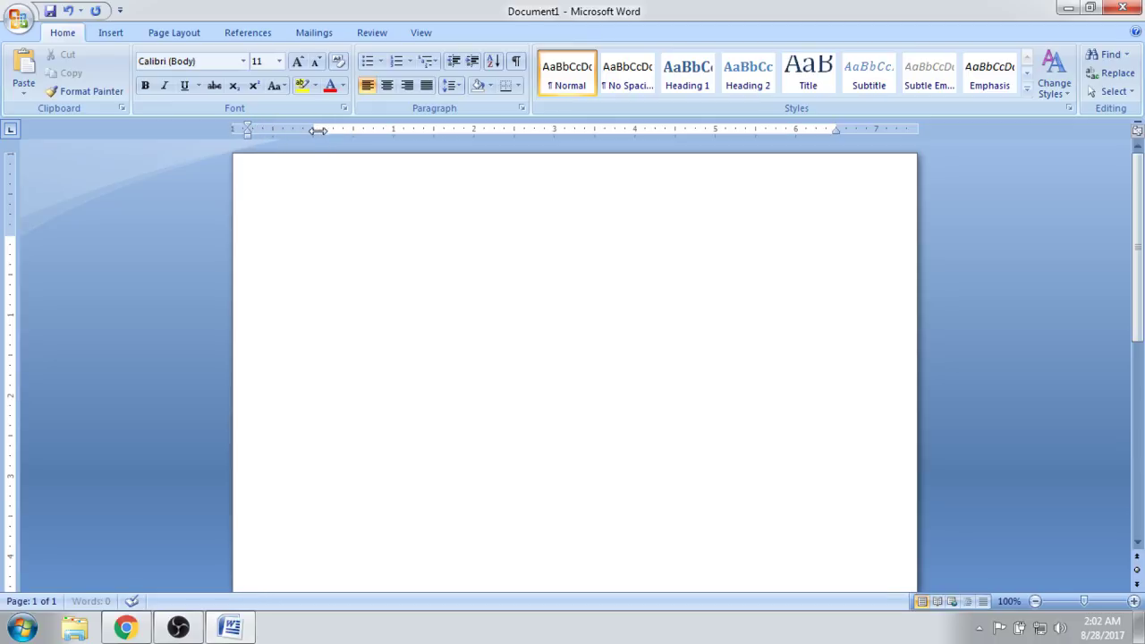
{"action": "left_click_drag", "start_coordinate": [318, 131], "coordinate": [244, 123]}
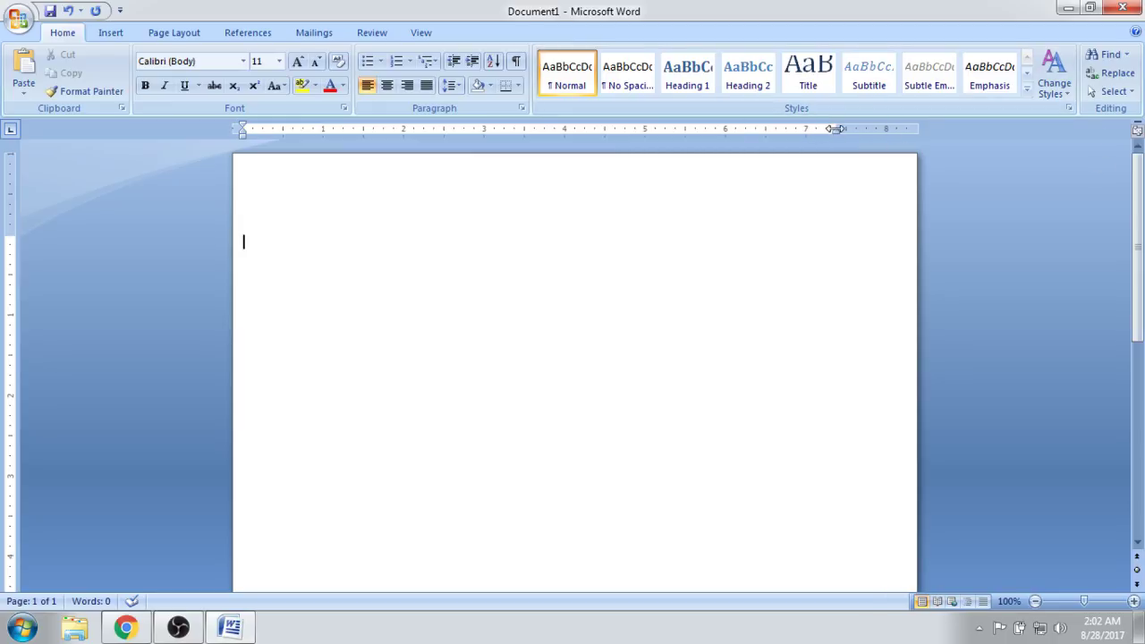
{"action": "left_click_drag", "start_coordinate": [835, 129], "coordinate": [906, 129]}
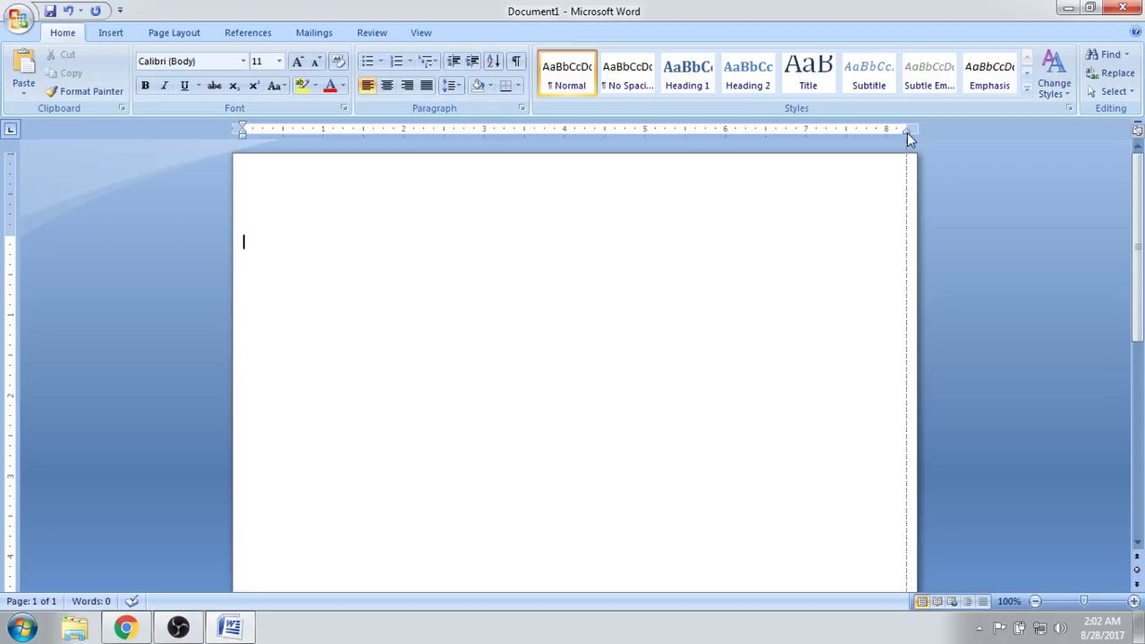
{"action": "left_click_drag", "start_coordinate": [909, 137], "coordinate": [909, 137]}
{"action": "left_click_drag", "start_coordinate": [242, 138], "coordinate": [243, 138]}
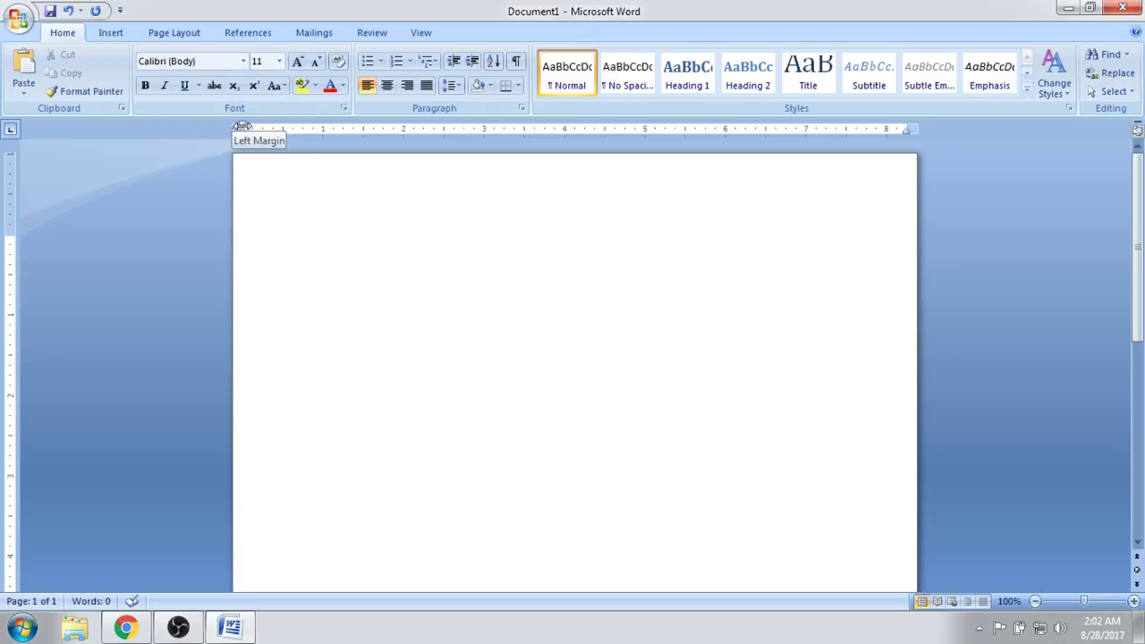
{"action": "mouse_move", "coordinate": [243, 126]}
{"action": "left_mouse_down"}
{"action": "mouse_move", "coordinate": [340, 131]}
{"action": "mouse_move", "coordinate": [242, 134]}
{"action": "left_mouse_up"}
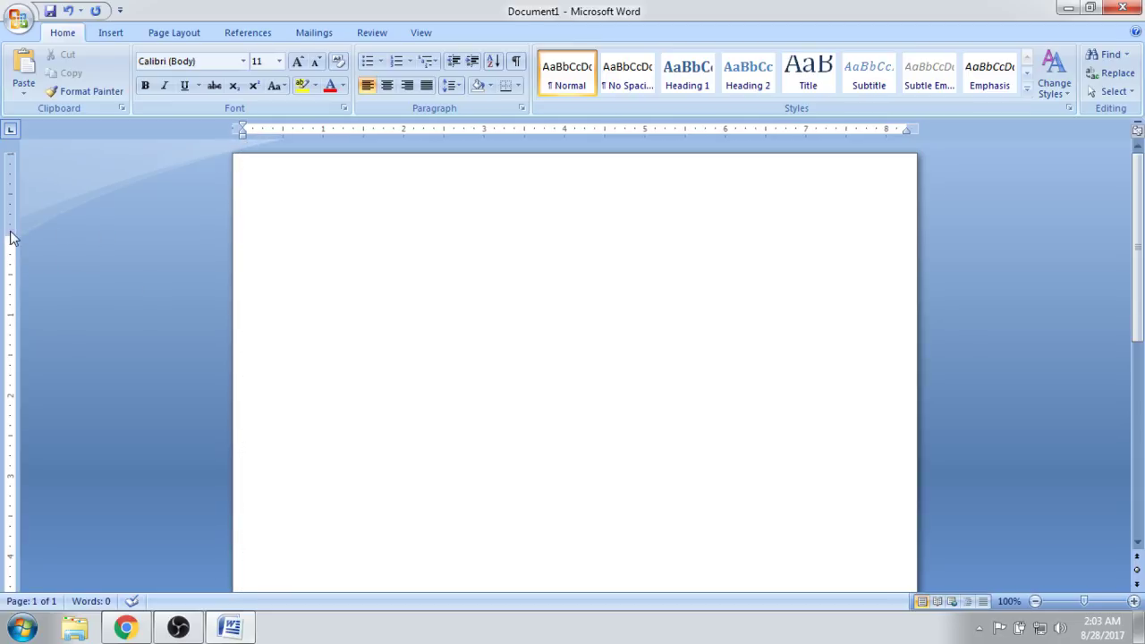
- Move the top and bottom margins on the vertical ruler to within about 0.15 inch of the page edges
{"action": "left_click_drag", "start_coordinate": [11, 237], "coordinate": [2, 163]}
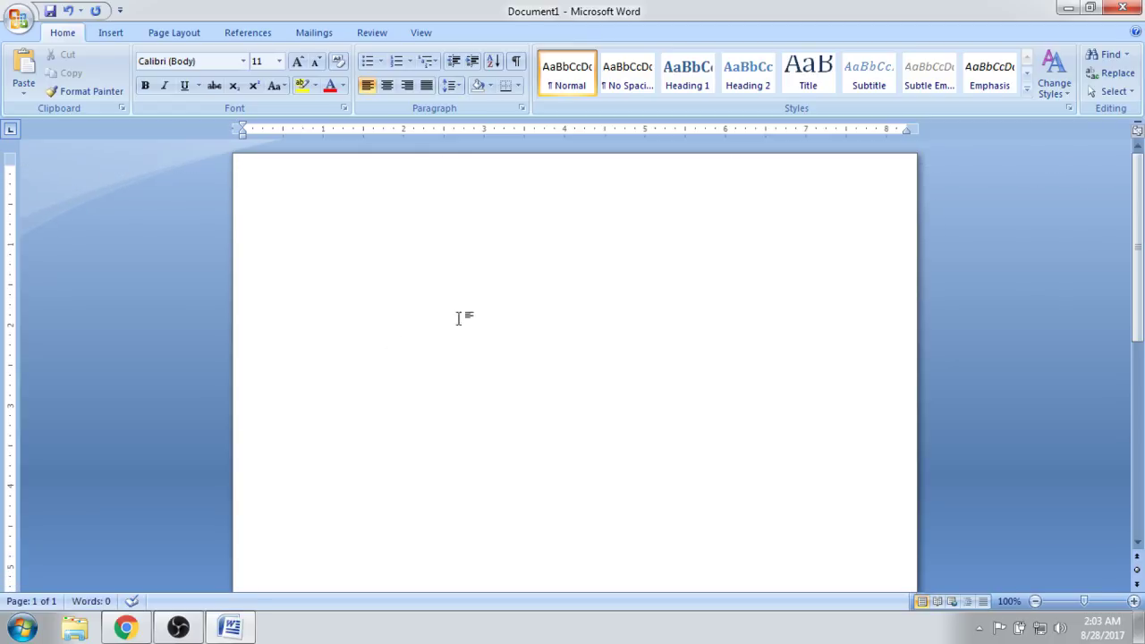
{"action": "scroll", "coordinate": [141, 294], "scroll_direction": "down", "scroll_amount": 1}
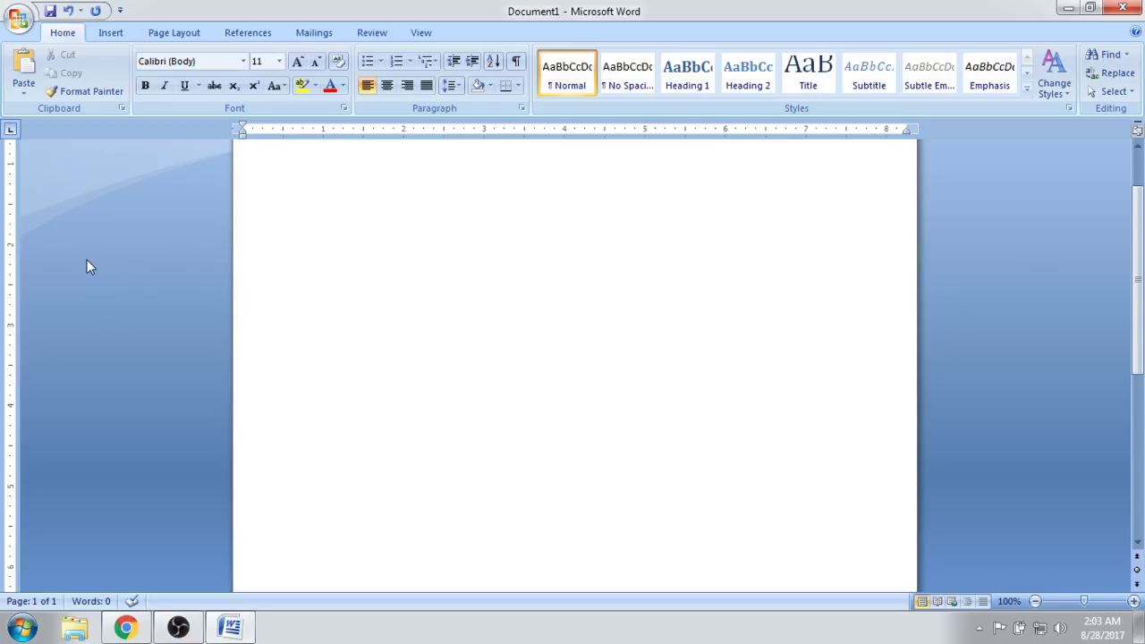
{"action": "scroll", "coordinate": [85, 260], "scroll_direction": "down", "scroll_amount": 6}
{"action": "scroll", "coordinate": [73, 260], "scroll_direction": "down", "scroll_amount": 2}
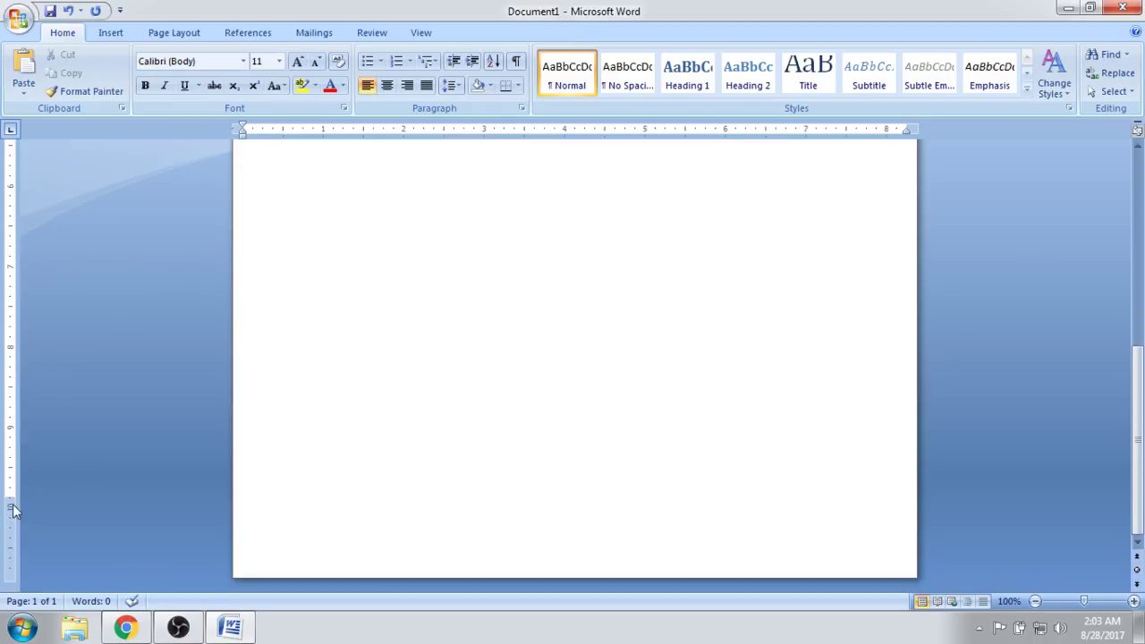
{"action": "left_click_drag", "start_coordinate": [8, 499], "coordinate": [15, 569]}
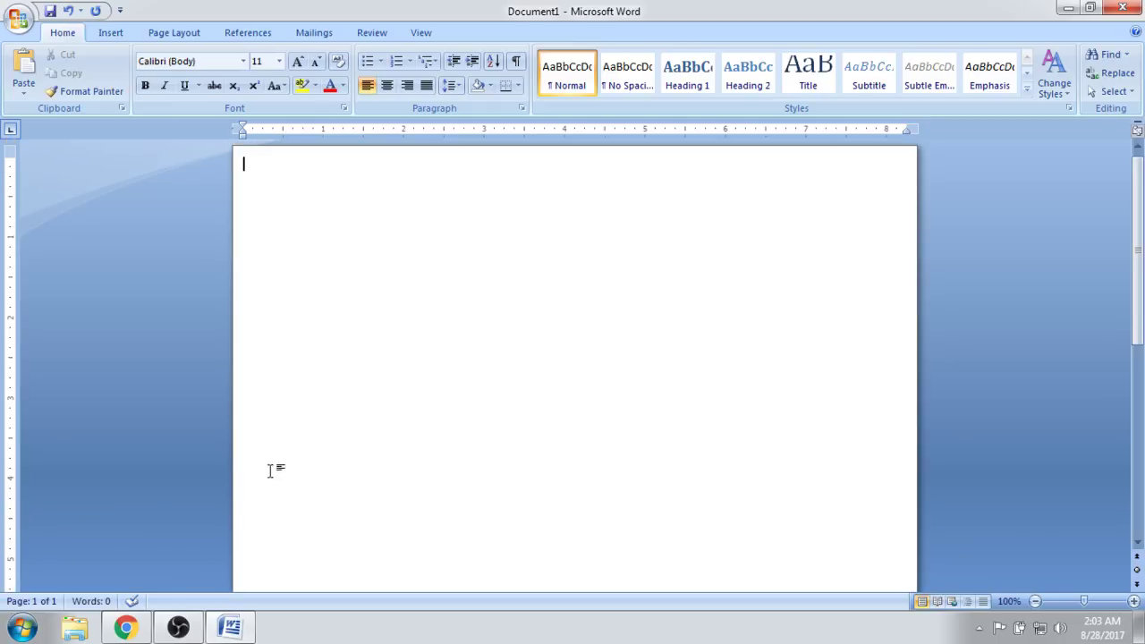
{"action": "scroll", "coordinate": [219, 437], "scroll_direction": "down", "scroll_amount": 5}
{"action": "scroll", "coordinate": [16, 546], "scroll_direction": "up", "scroll_amount": 5}
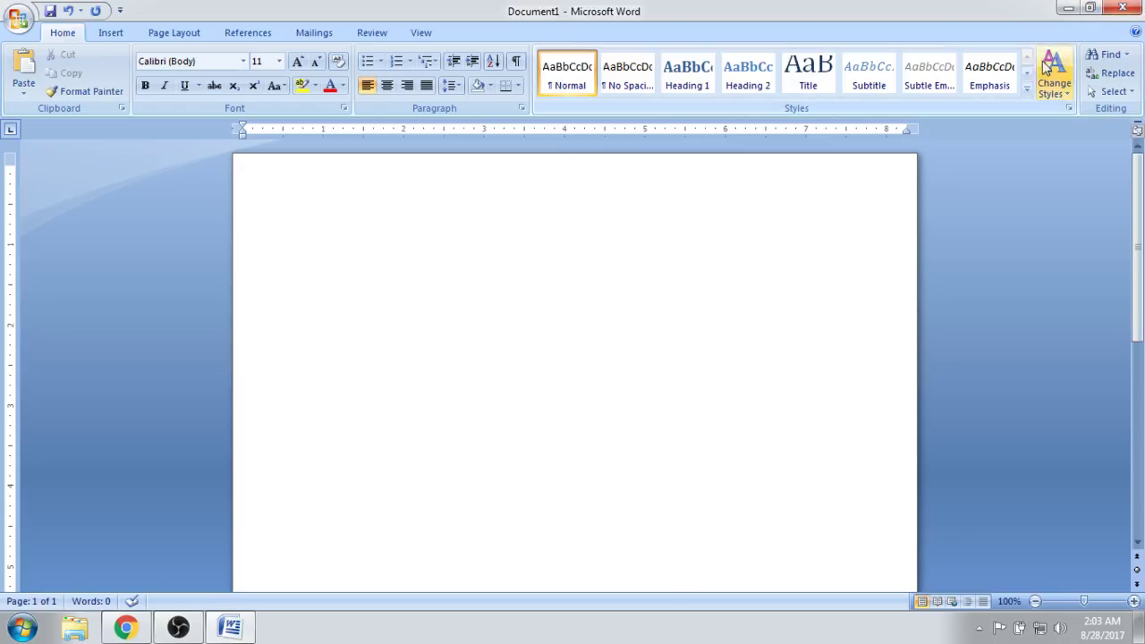
- Restore the Word window to a smaller size, then move and narrow it to uncover the graphics folder on the desktop
{"action": "left_click", "coordinate": [1091, 9]}
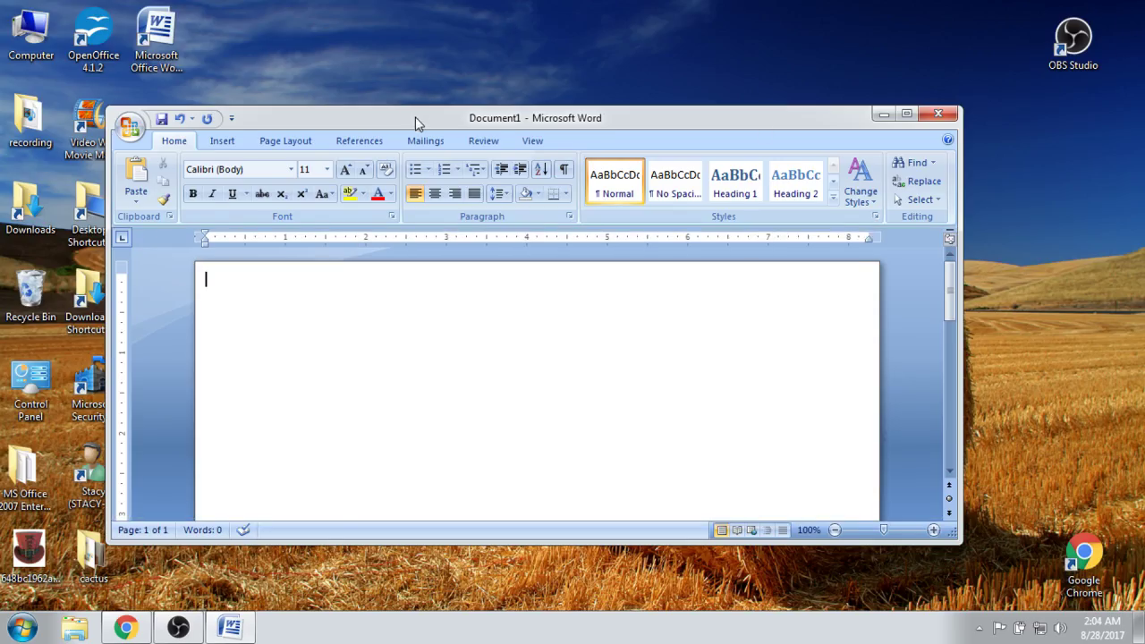
{"action": "left_click_drag", "start_coordinate": [417, 116], "coordinate": [595, 27]}
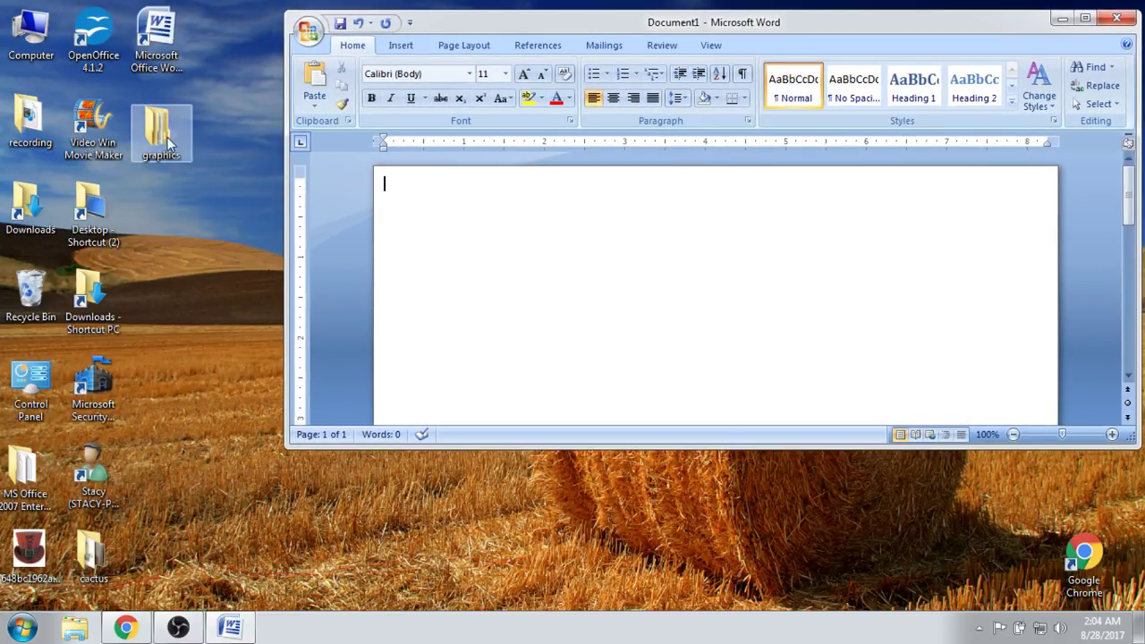
{"action": "left_click_drag", "start_coordinate": [491, 20], "coordinate": [230, 36]}
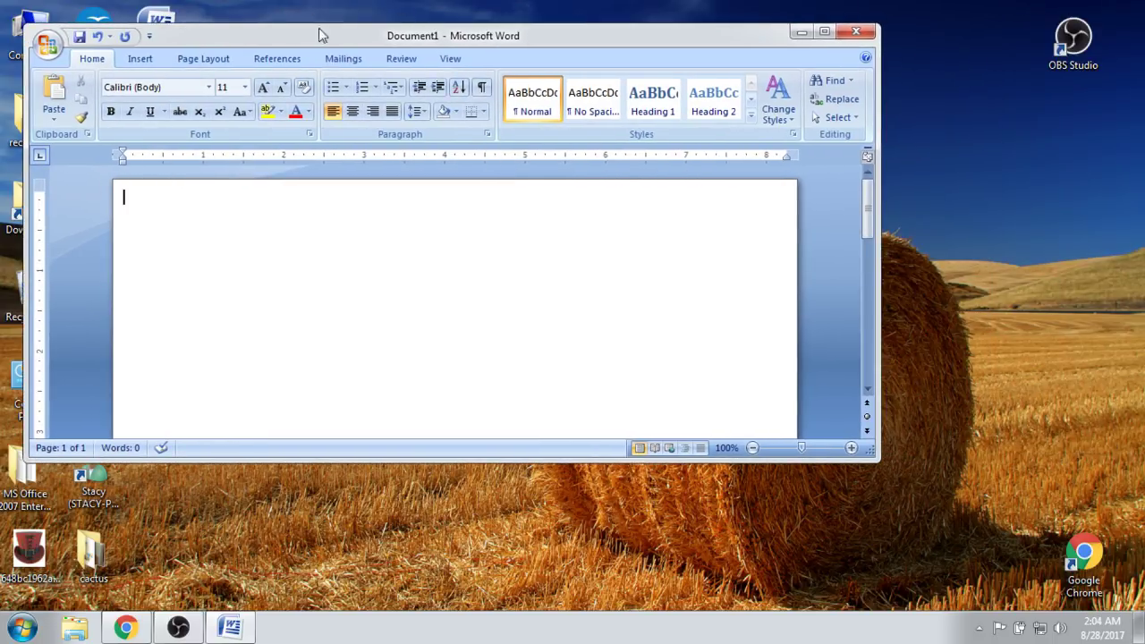
{"action": "left_click_drag", "start_coordinate": [169, 37], "coordinate": [440, 38]}
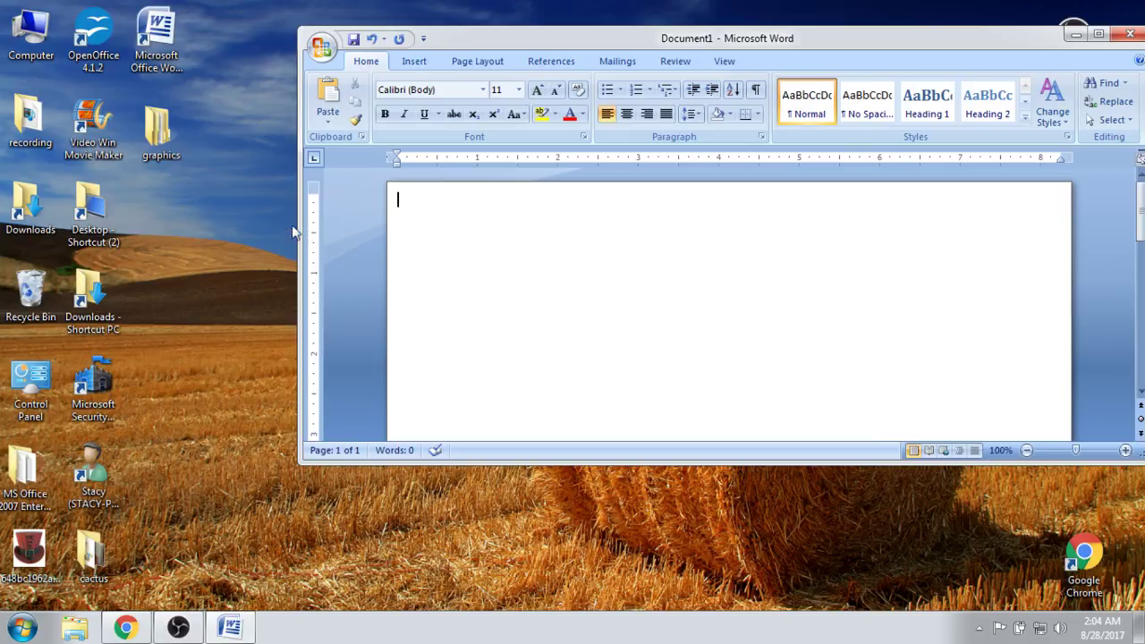
{"action": "left_click_drag", "start_coordinate": [299, 183], "coordinate": [375, 191]}
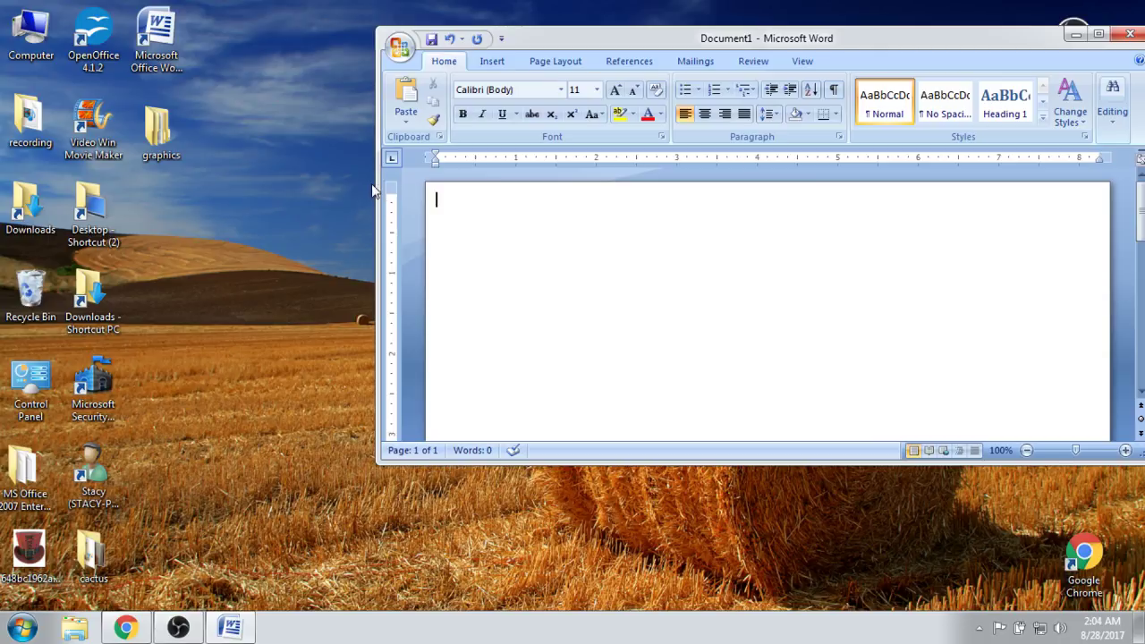
{"action": "left_click_drag", "start_coordinate": [376, 98], "coordinate": [382, 137]}
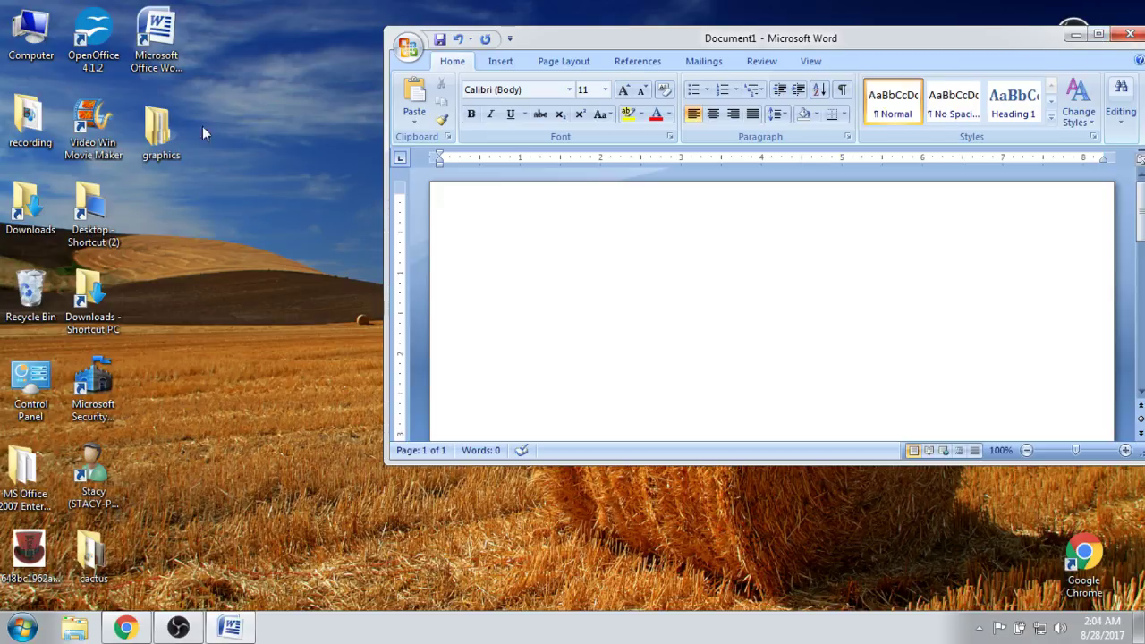
- Open the poodles subfolder of the desktop graphics folder and move its window away from the Word page
{"action": "double_click", "coordinate": [158, 129]}
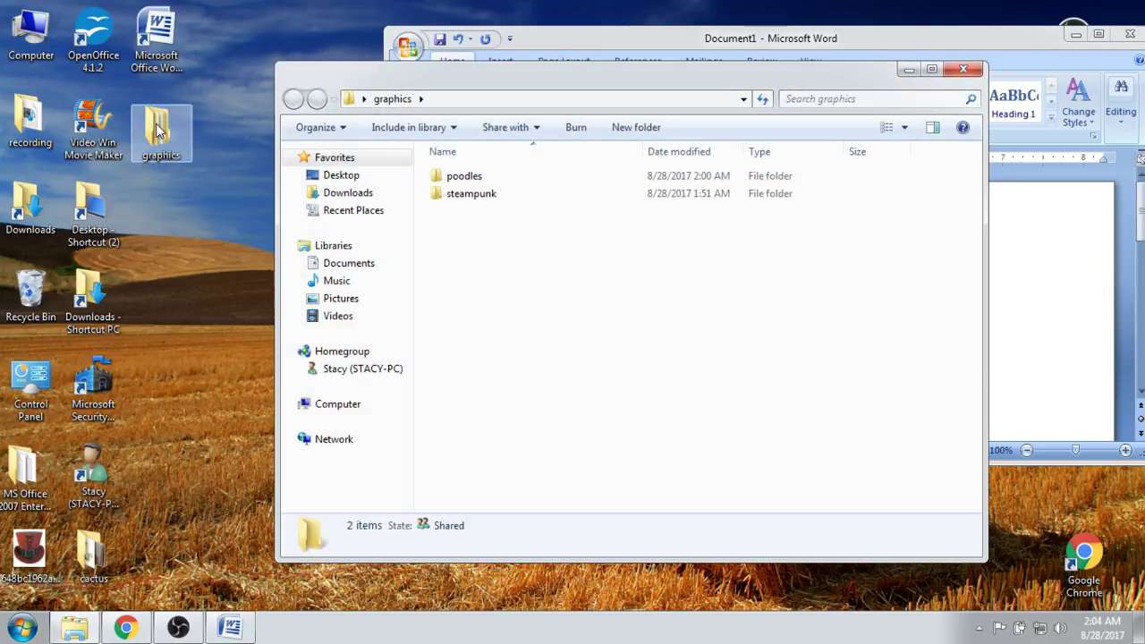
{"action": "double_click", "coordinate": [472, 182]}
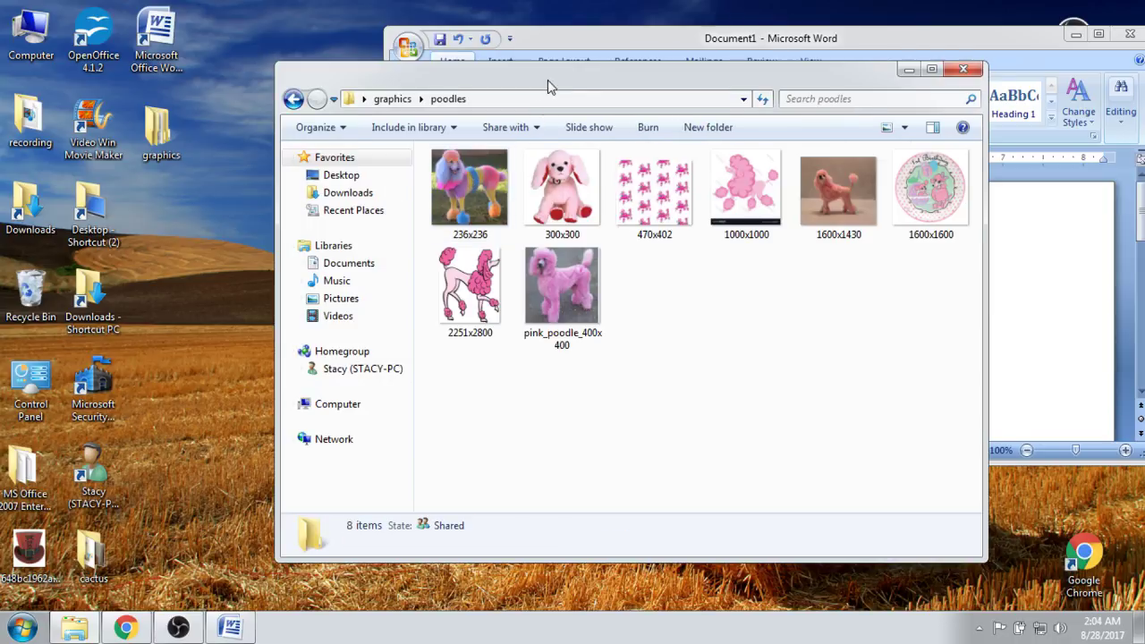
{"action": "left_click_drag", "start_coordinate": [562, 87], "coordinate": [284, 41]}
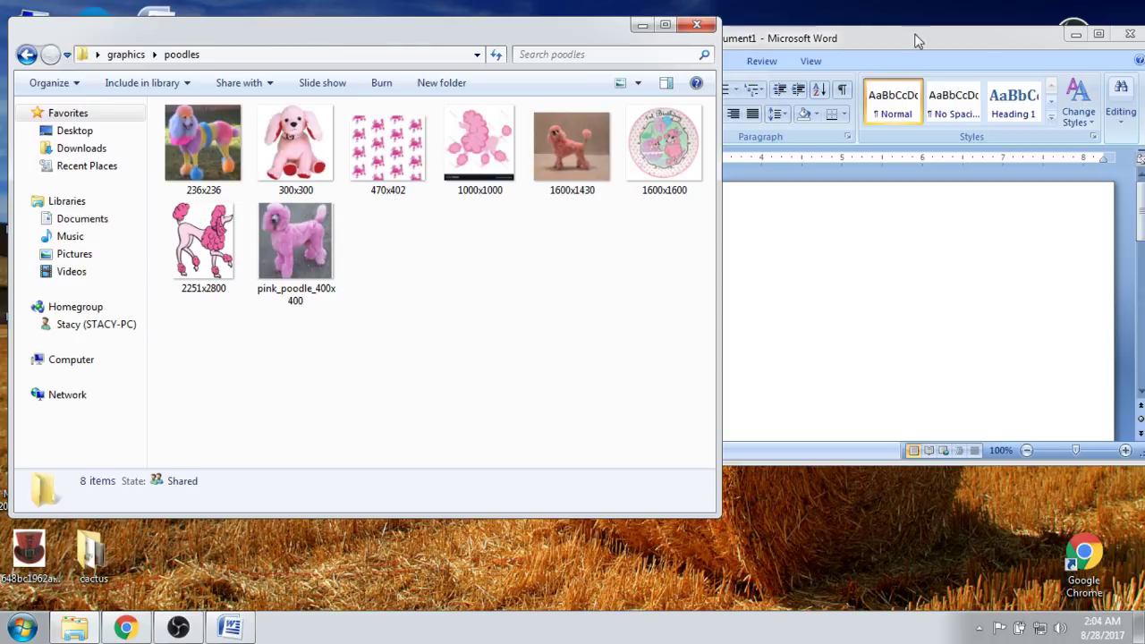
- Reposition the Word and poodles folder windows so they overlap while part of each stays reachable
{"action": "left_click", "coordinate": [975, 43]}
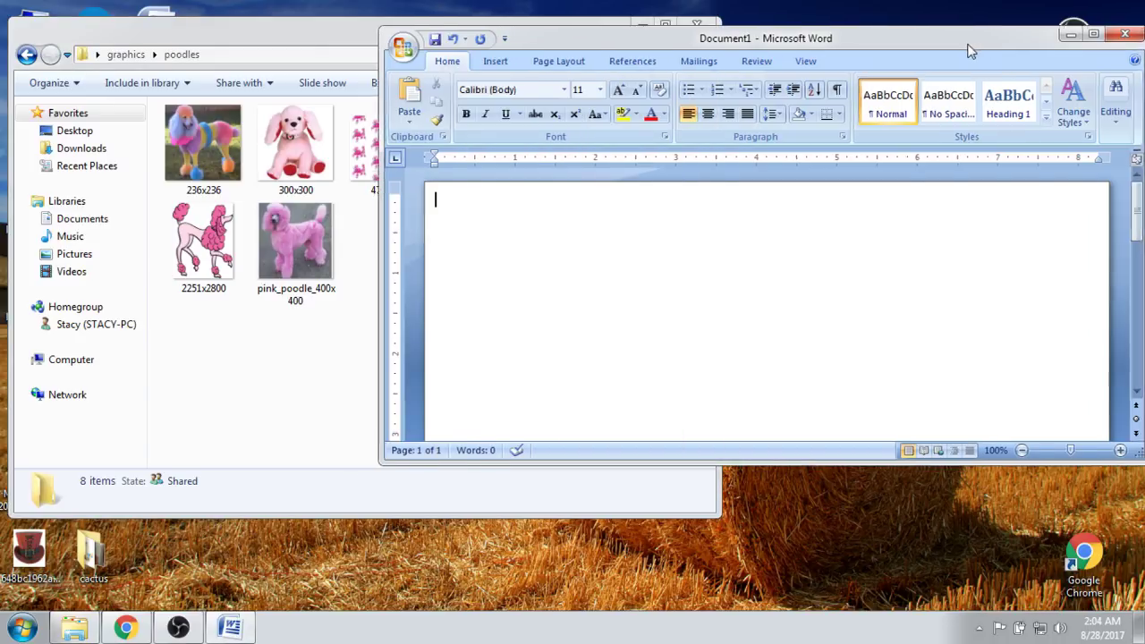
{"action": "left_click_drag", "start_coordinate": [966, 46], "coordinate": [931, 79]}
{"action": "left_click", "coordinate": [391, 33]}
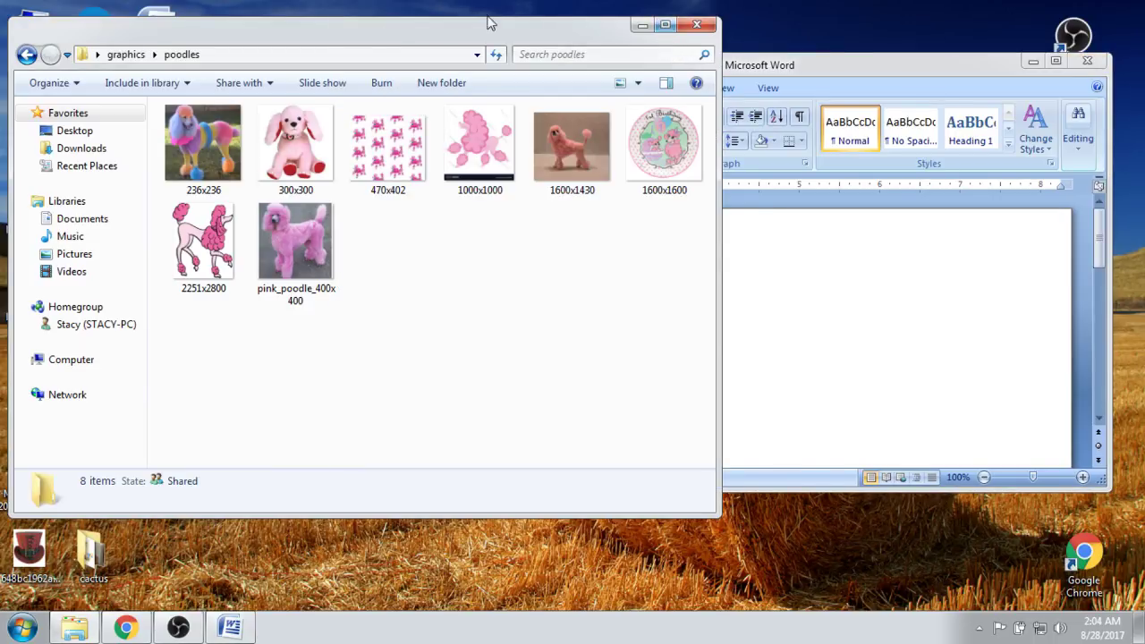
{"action": "left_click", "coordinate": [663, 25]}
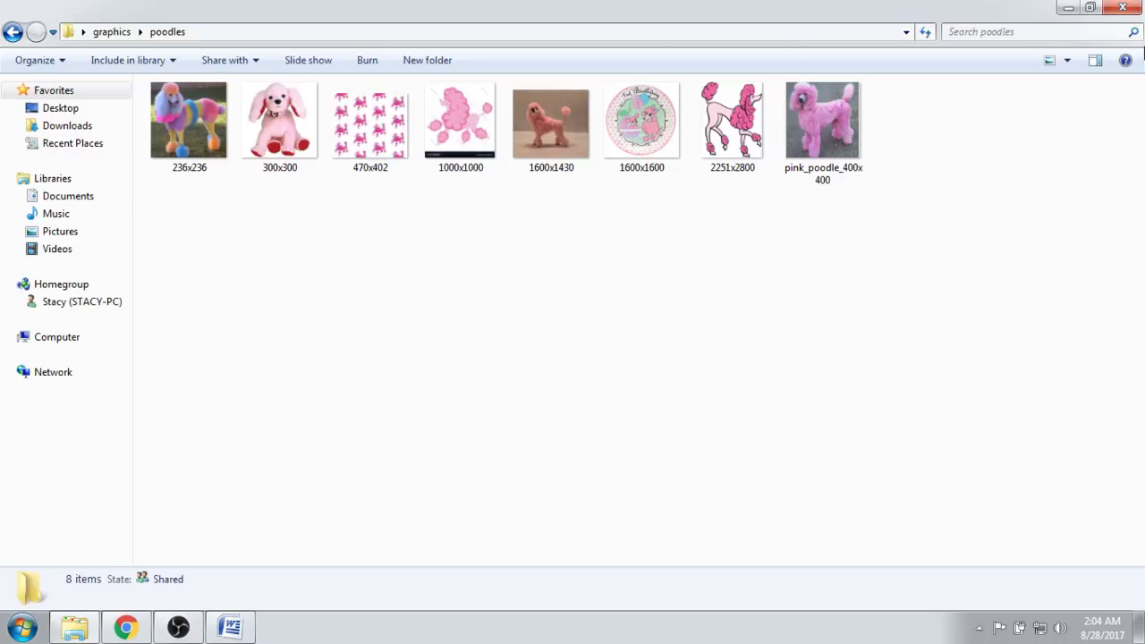
{"action": "left_click", "coordinate": [1091, 8]}
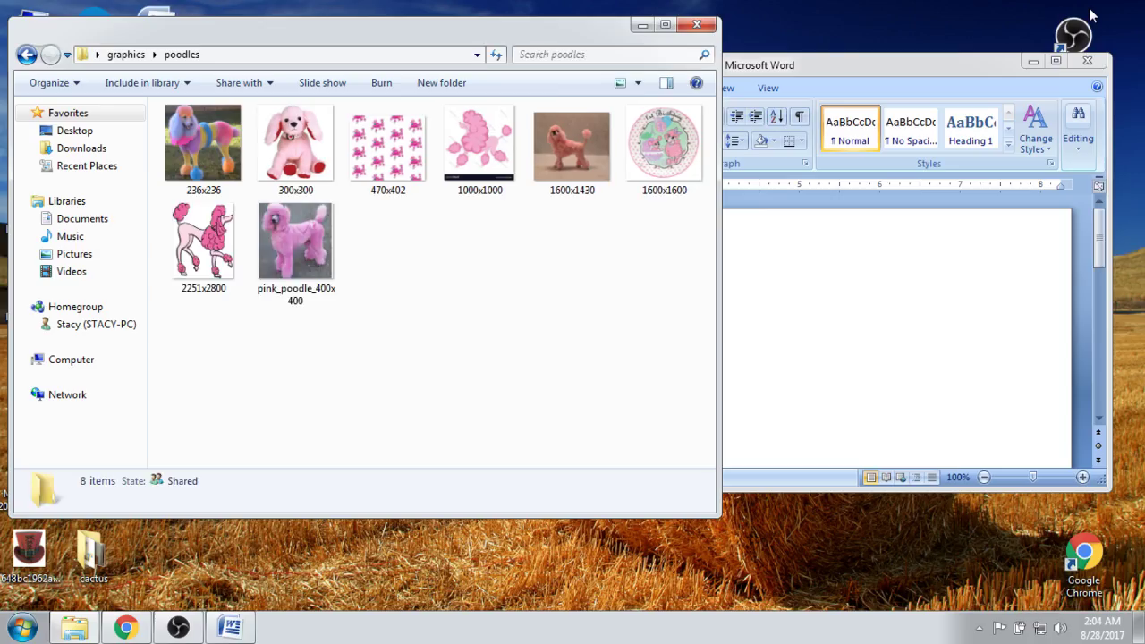
{"action": "left_click_drag", "start_coordinate": [281, 39], "coordinate": [320, 67]}
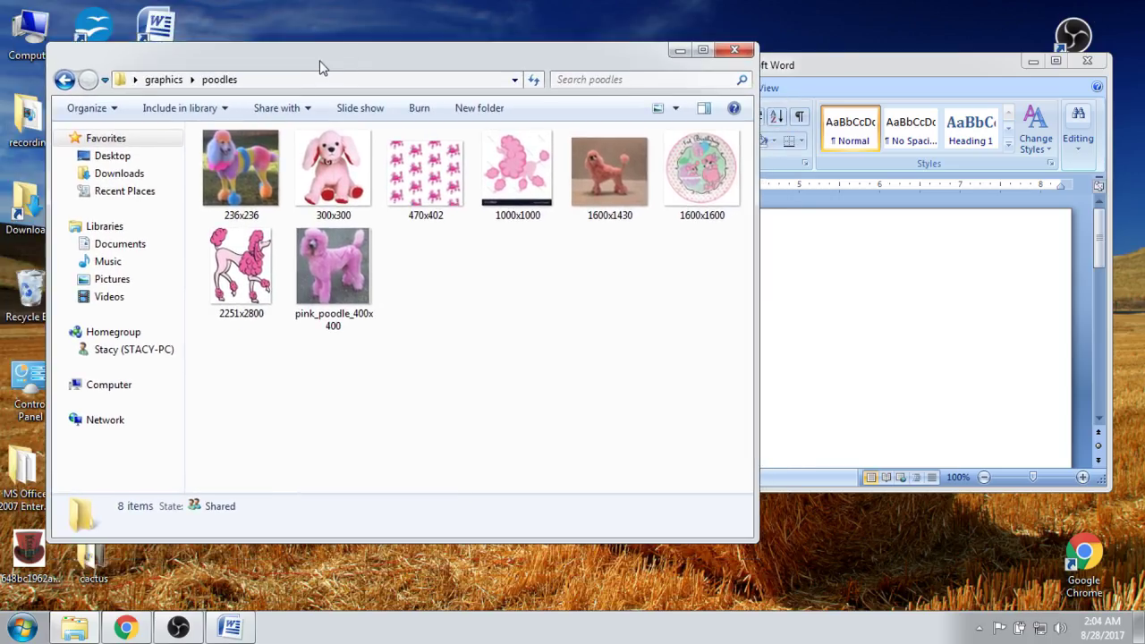
{"action": "left_click", "coordinate": [823, 72]}
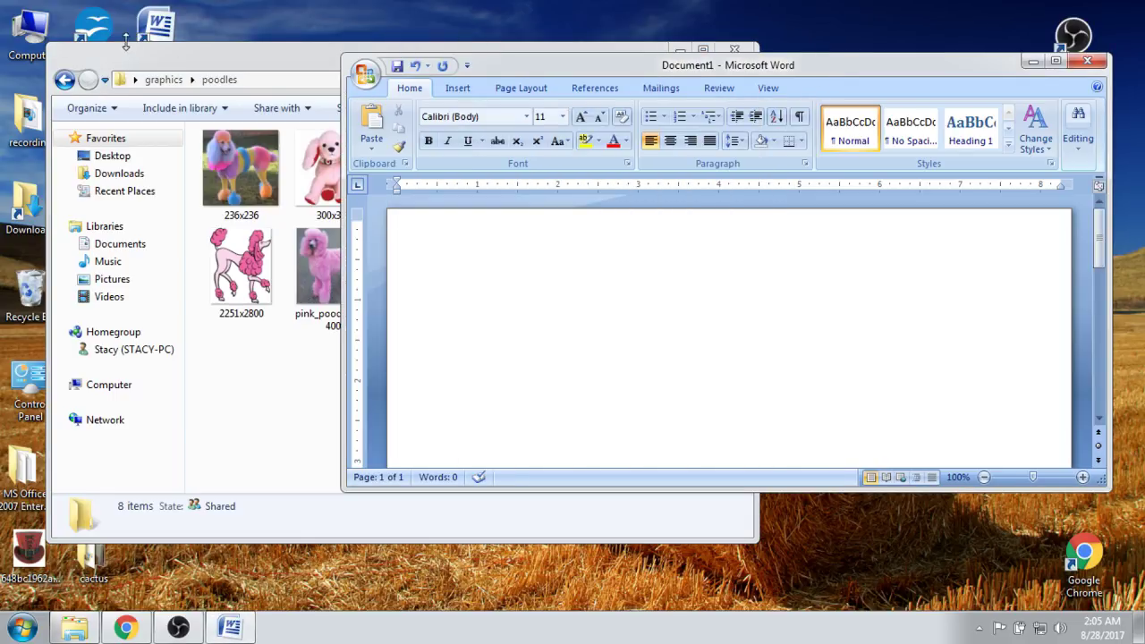
{"action": "left_click_drag", "start_coordinate": [208, 61], "coordinate": [212, 59]}
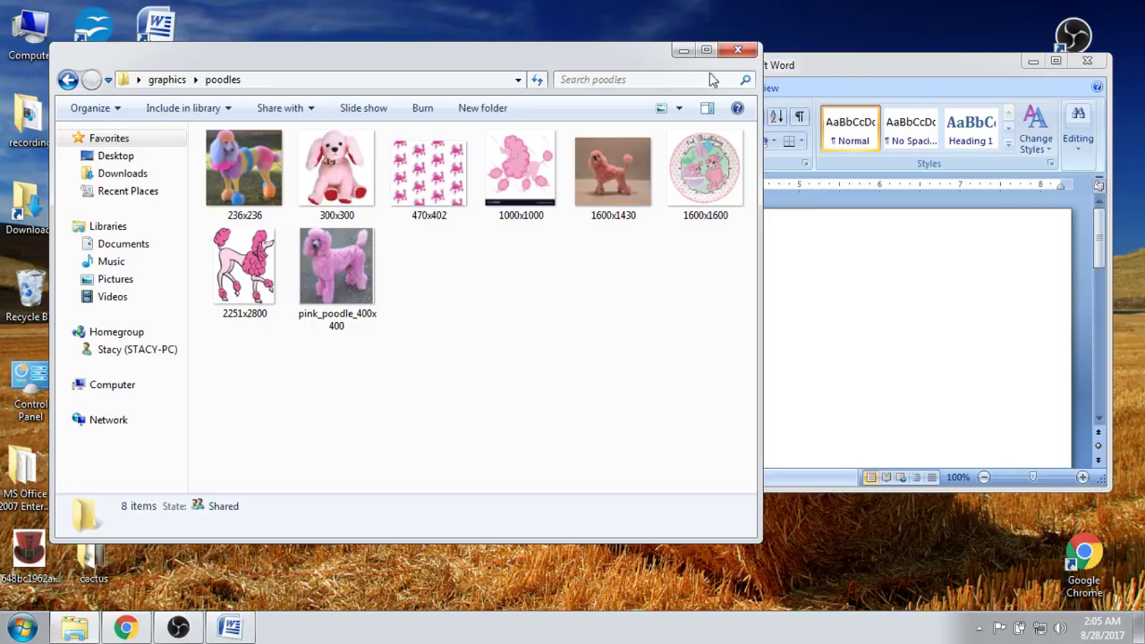
{"action": "left_click_drag", "start_coordinate": [529, 54], "coordinate": [477, 21]}
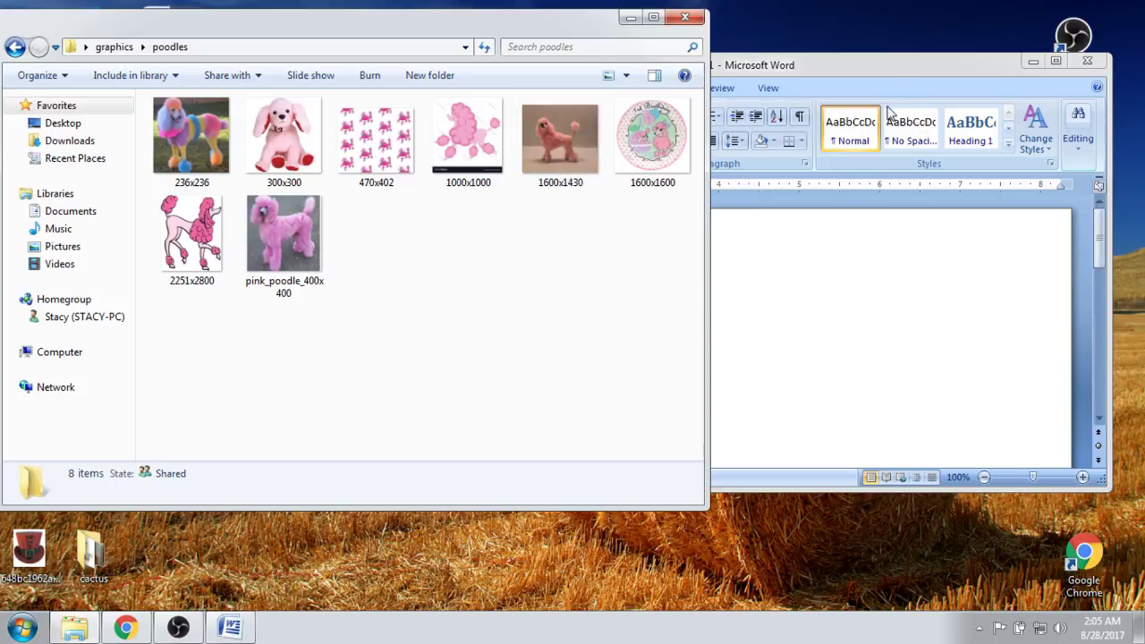
- Alternate between the poodles folder and Word windows, then maximize the Word window
{"action": "left_click", "coordinate": [894, 74]}
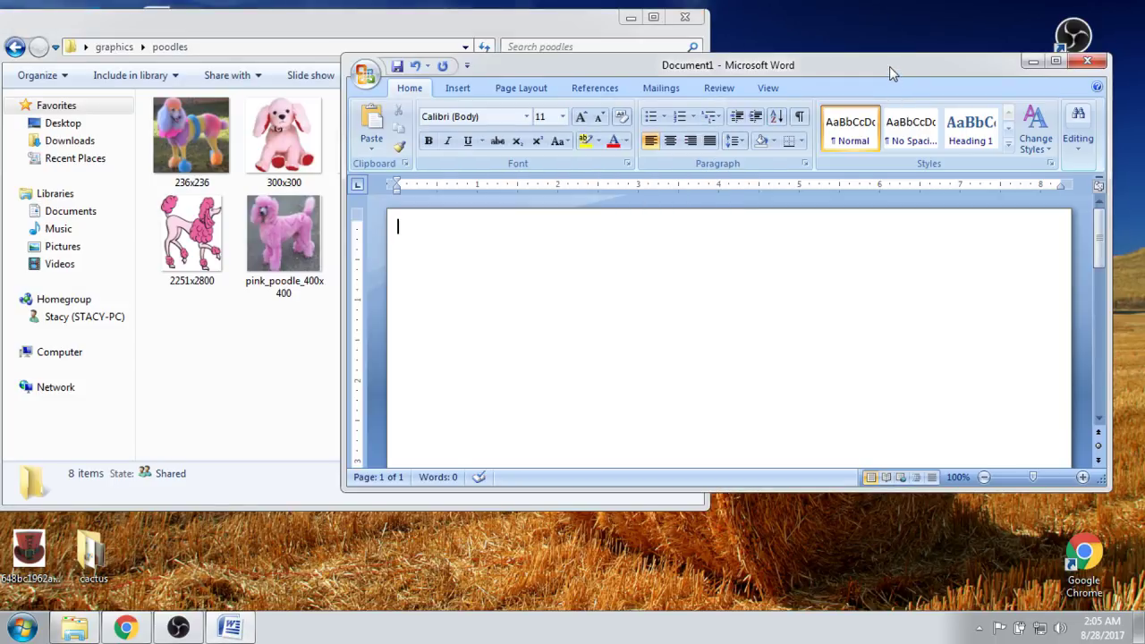
{"action": "left_click", "coordinate": [475, 25]}
{"action": "left_click", "coordinate": [843, 68]}
{"action": "left_click", "coordinate": [307, 38]}
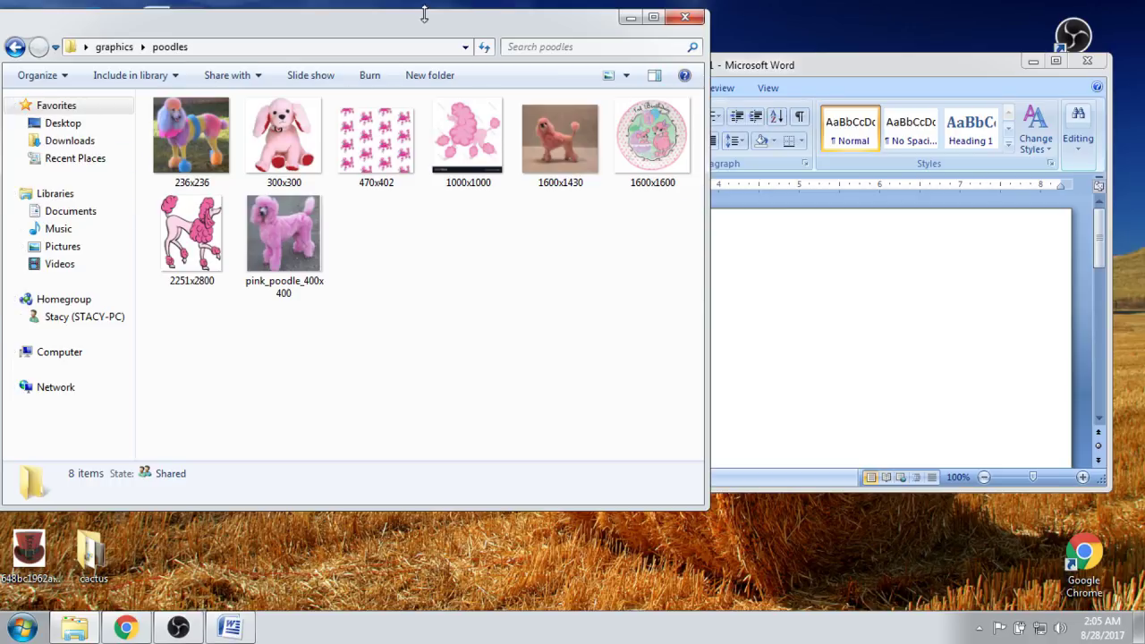
{"action": "left_click", "coordinate": [880, 61]}
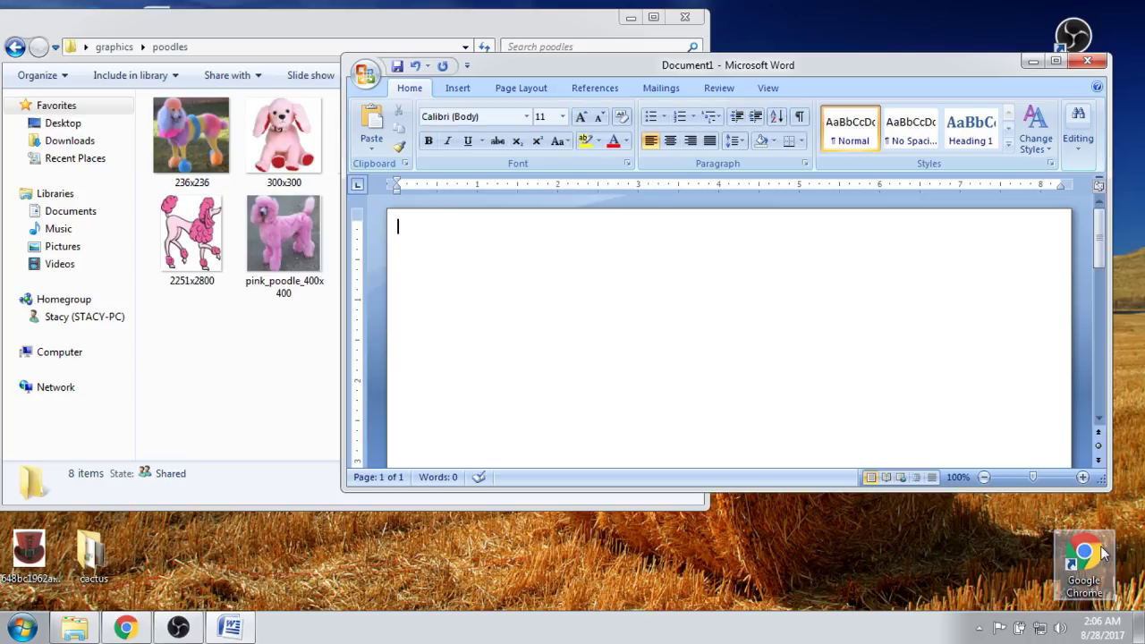
{"action": "left_click", "coordinate": [1056, 62]}
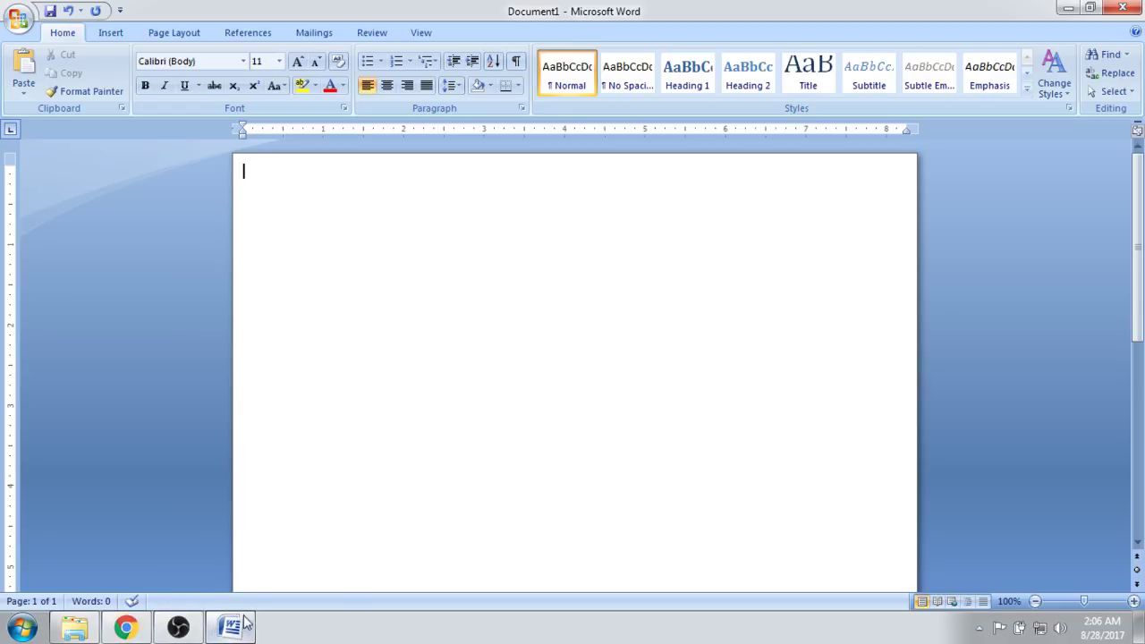
{"action": "mouse_move", "coordinate": [235, 631]}
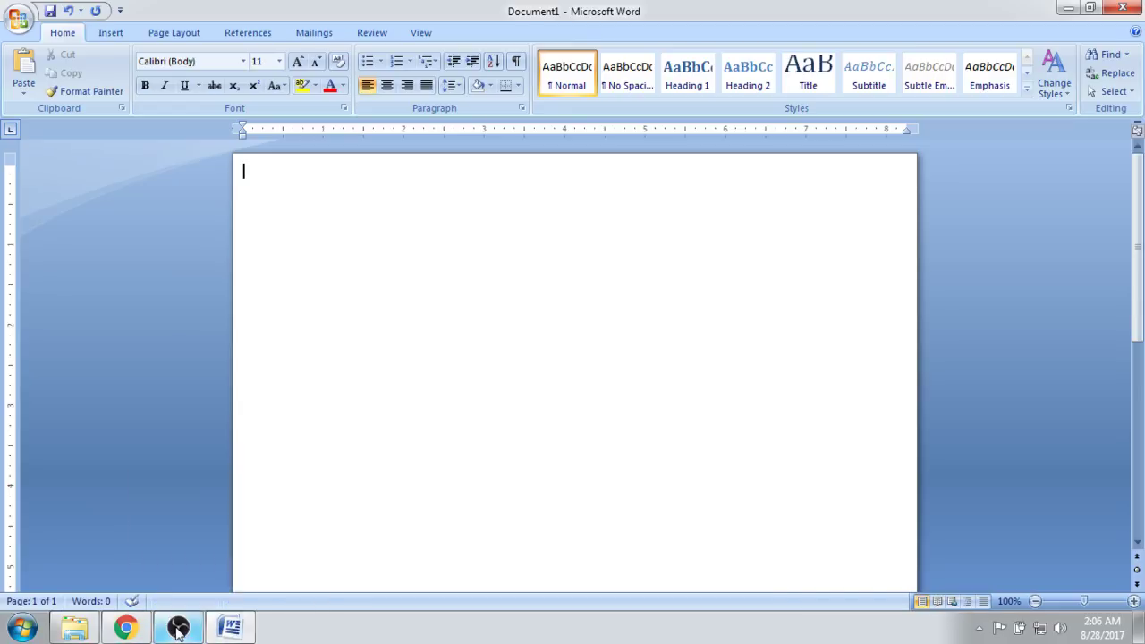
{"action": "mouse_move", "coordinate": [178, 631]}
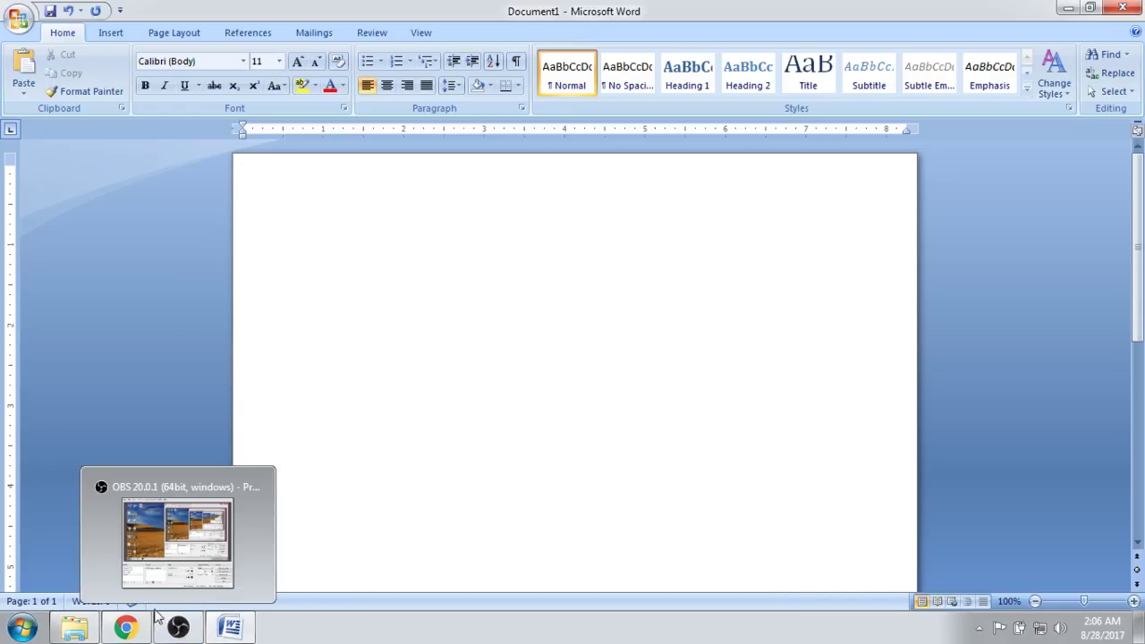
- Bring the poodles folder forward, move its window fully into view over the document, and return to Word
{"action": "mouse_move", "coordinate": [124, 631]}
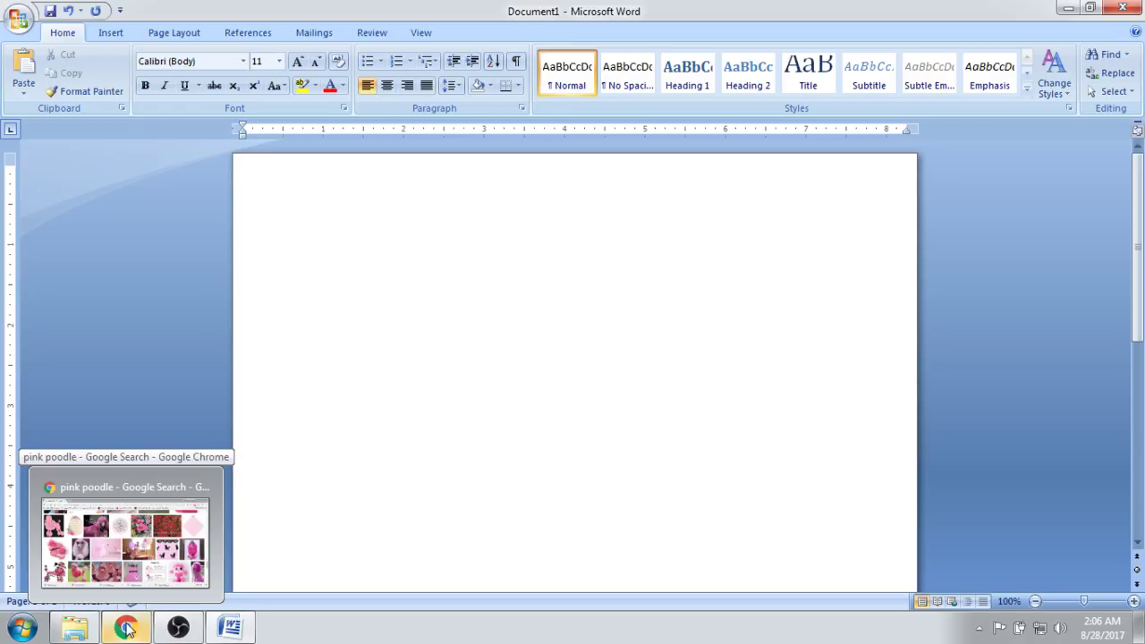
{"action": "mouse_move", "coordinate": [69, 632]}
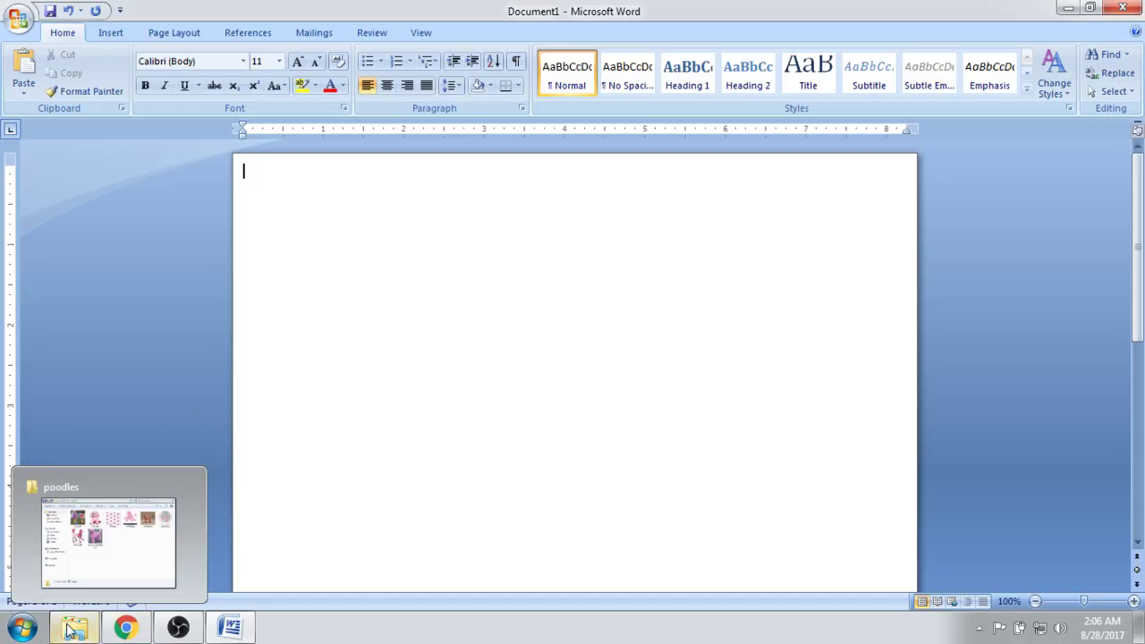
{"action": "left_click", "coordinate": [72, 630]}
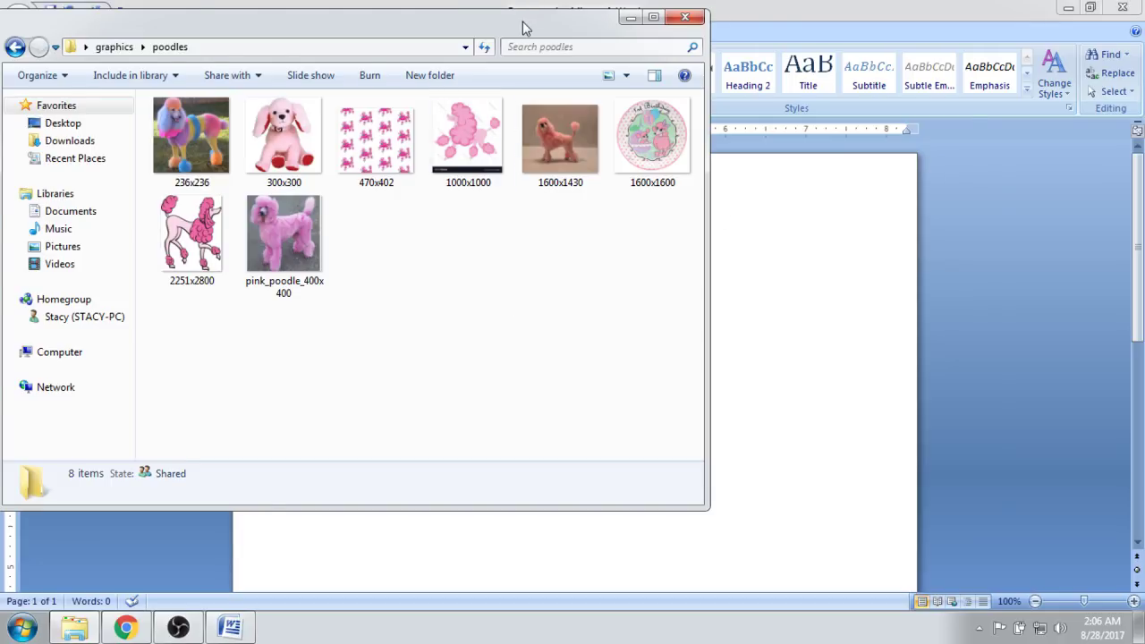
{"action": "left_click_drag", "start_coordinate": [524, 25], "coordinate": [586, 78]}
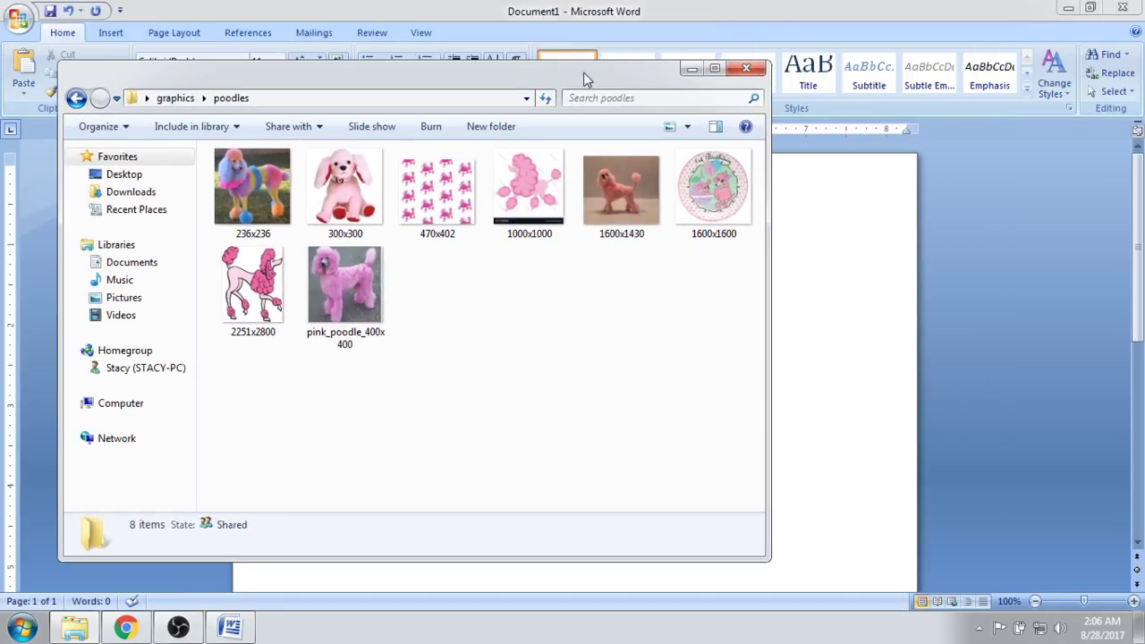
{"action": "left_click", "coordinate": [1086, 377]}
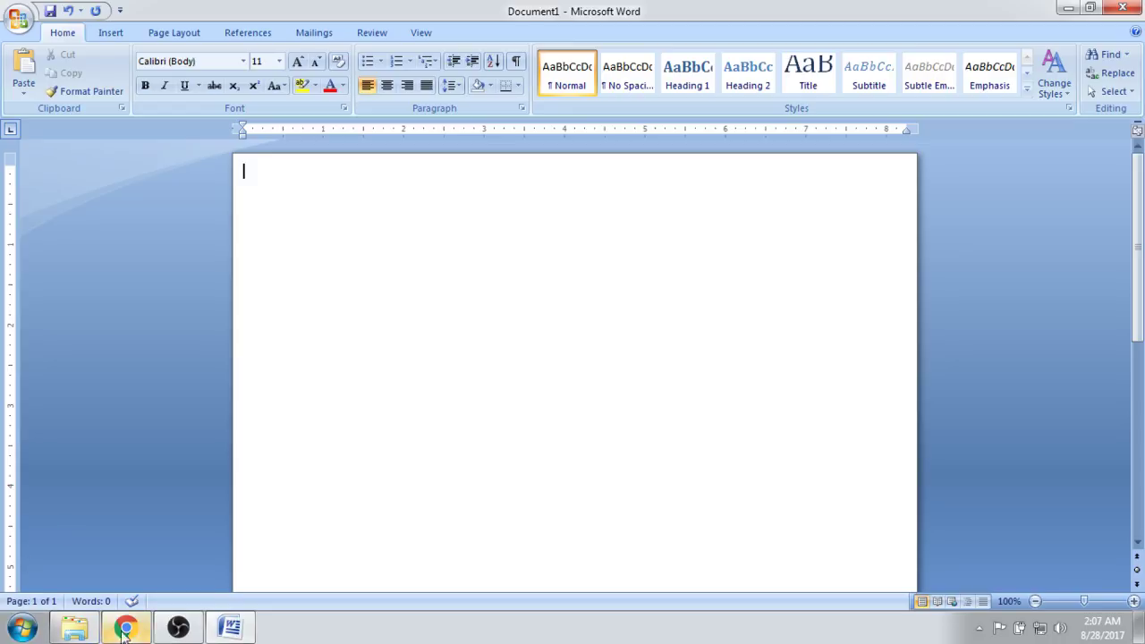
- Show and minimize the poodles folder window repeatedly over the blank Word document
{"action": "left_click", "coordinate": [83, 630]}
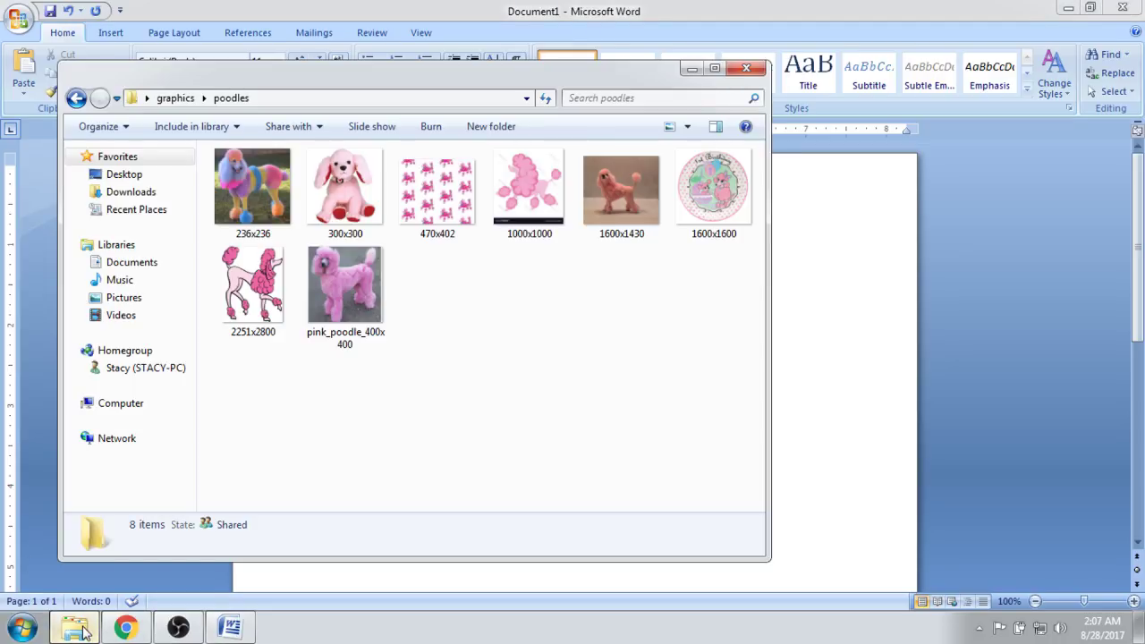
{"action": "left_click", "coordinate": [82, 631]}
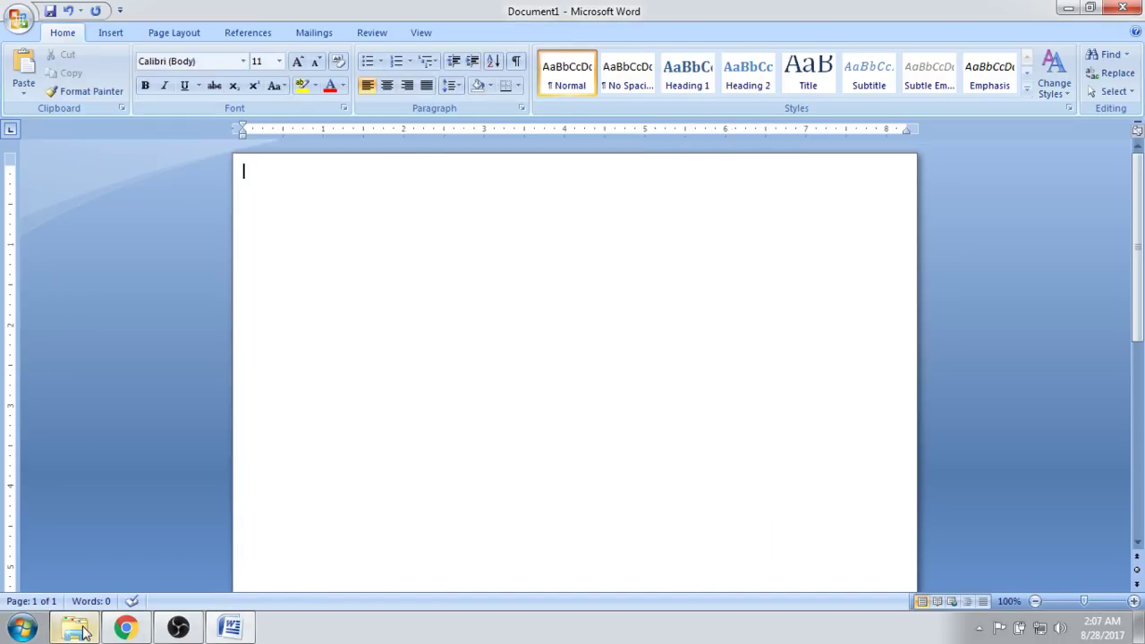
{"action": "left_click", "coordinate": [82, 631]}
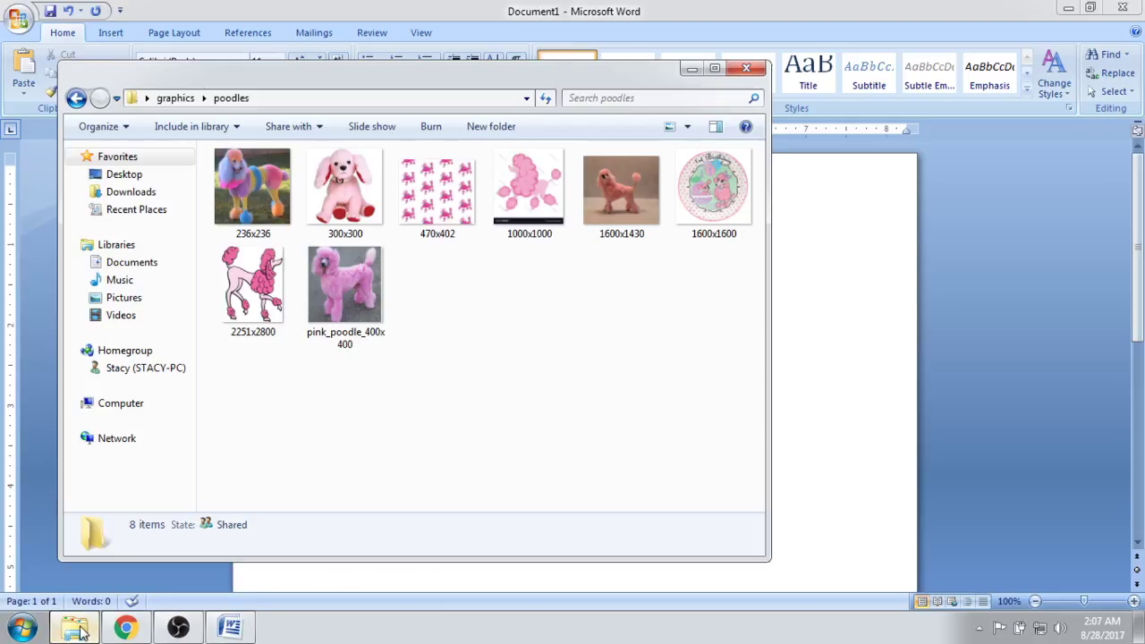
{"action": "left_click", "coordinate": [82, 631]}
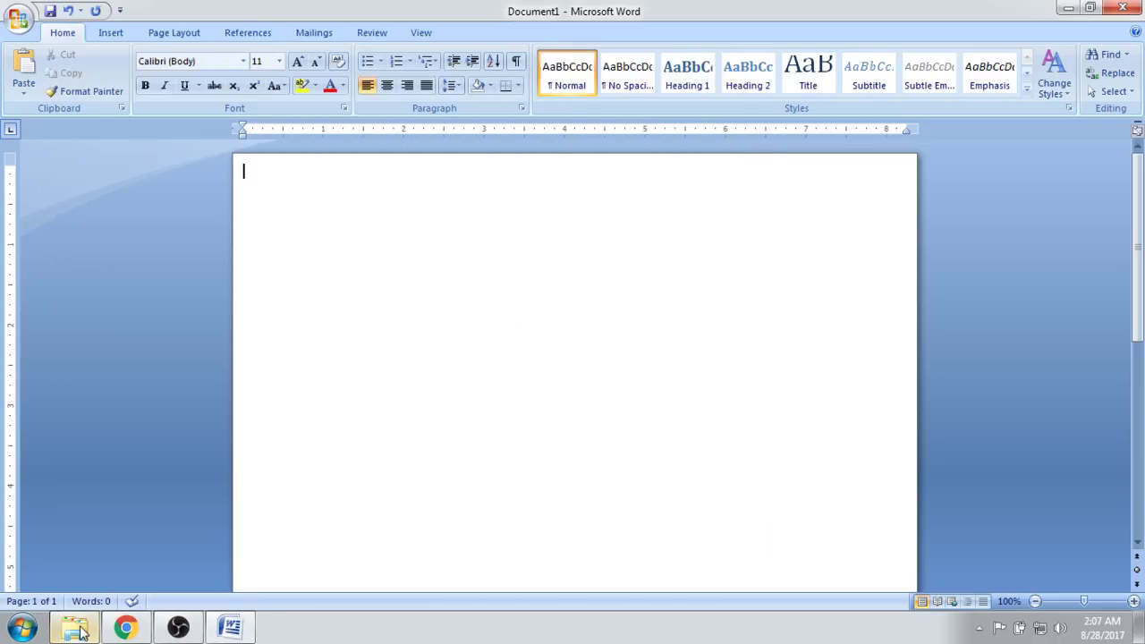
- Show and hide the Chrome pink poodle search, the Word document and OBS in turn, ending on the blank document
{"action": "left_click", "coordinate": [117, 628]}
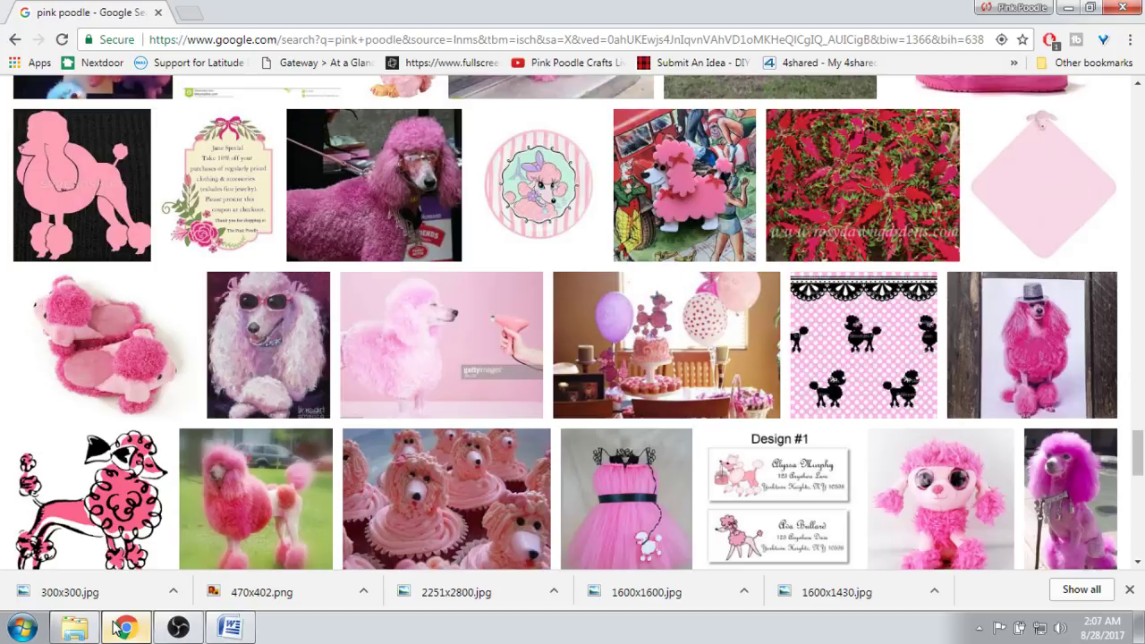
{"action": "left_click", "coordinate": [117, 628]}
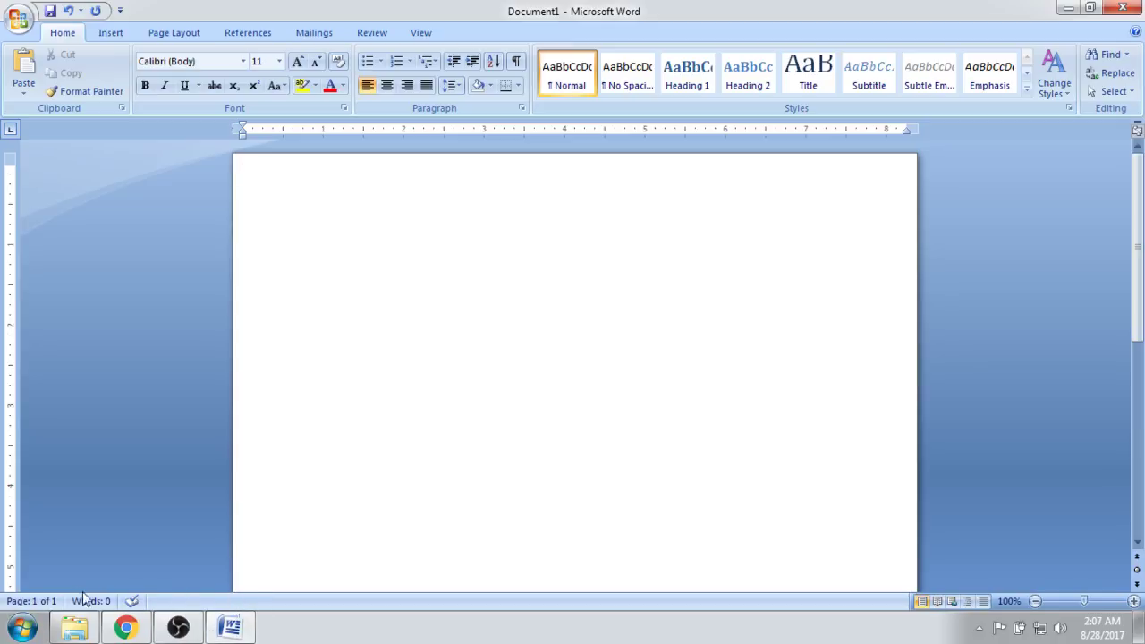
{"action": "mouse_move", "coordinate": [237, 629]}
{"action": "left_click", "coordinate": [229, 626]}
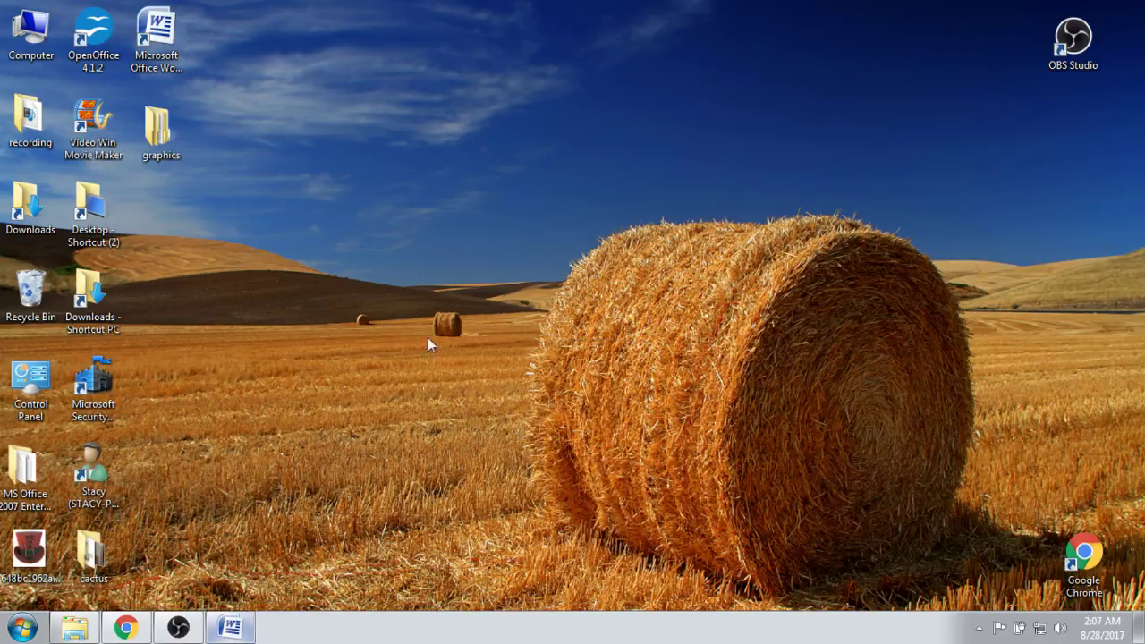
{"action": "left_click", "coordinate": [233, 626]}
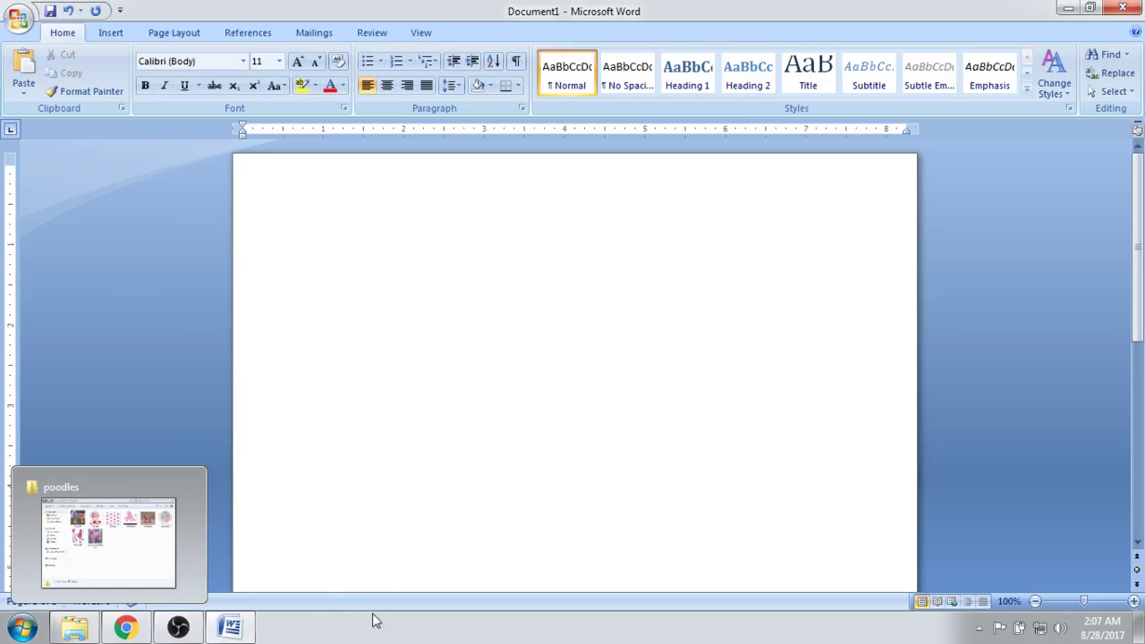
{"action": "left_click", "coordinate": [178, 626]}
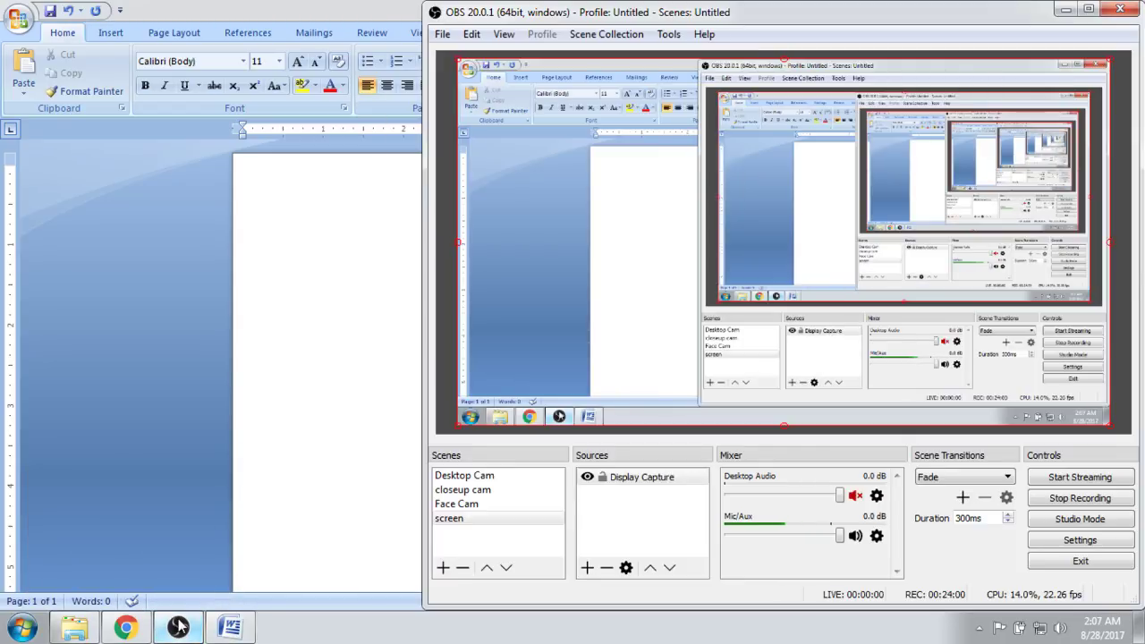
{"action": "left_click", "coordinate": [178, 627]}
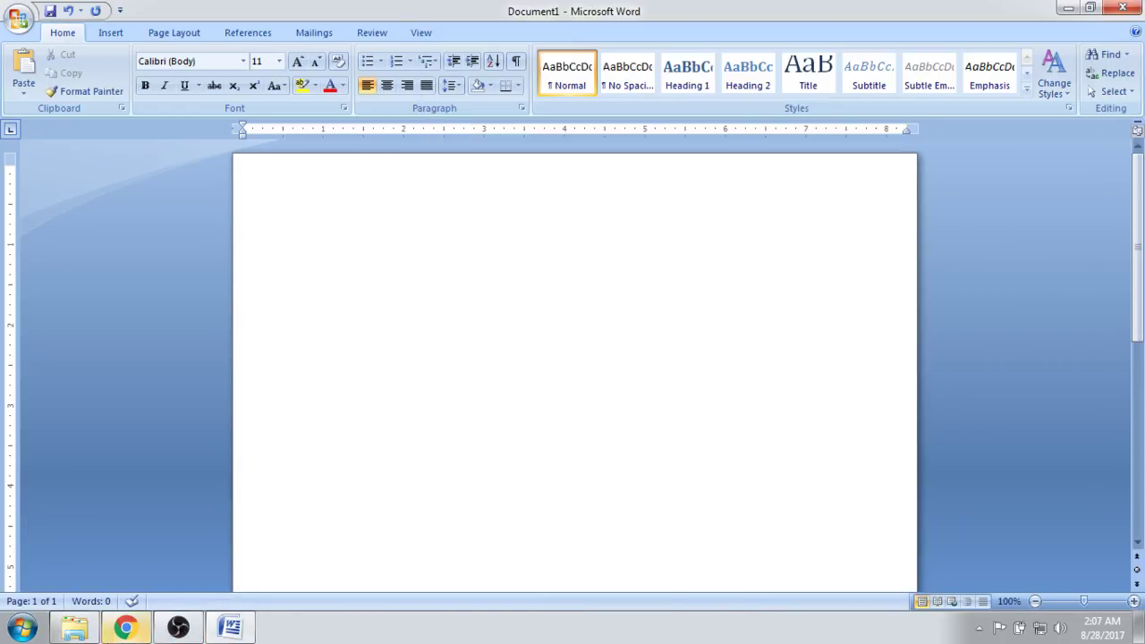
- Bring the poodles folder forward, narrow its window and shift it aside to uncover more of the blank Word page
{"action": "left_click", "coordinate": [90, 631]}
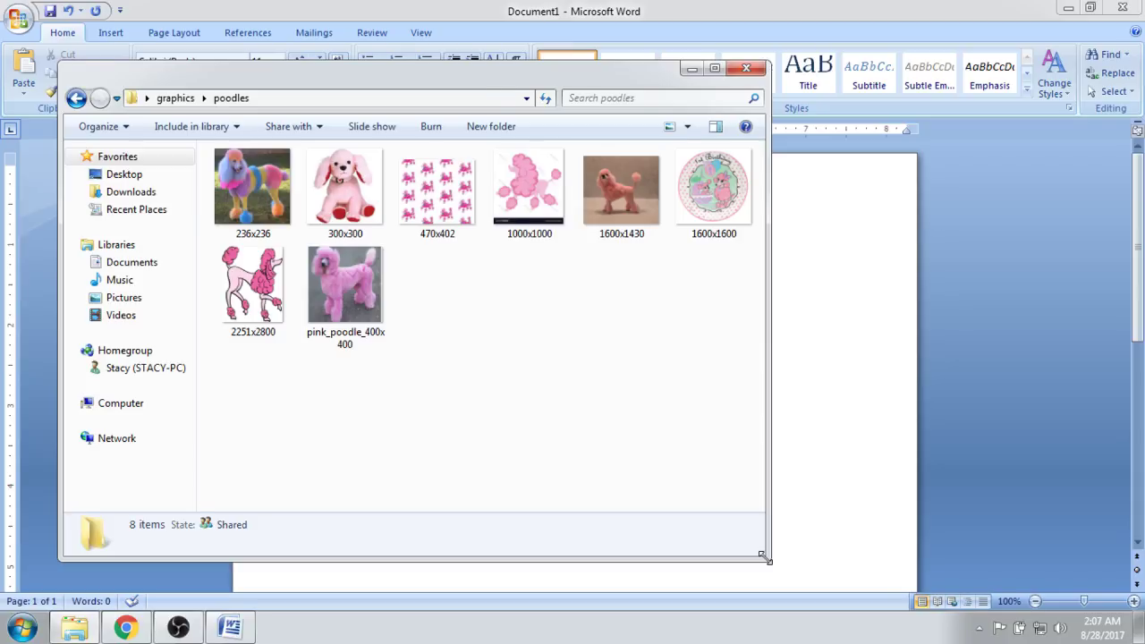
{"action": "left_click_drag", "start_coordinate": [762, 556], "coordinate": [626, 575]}
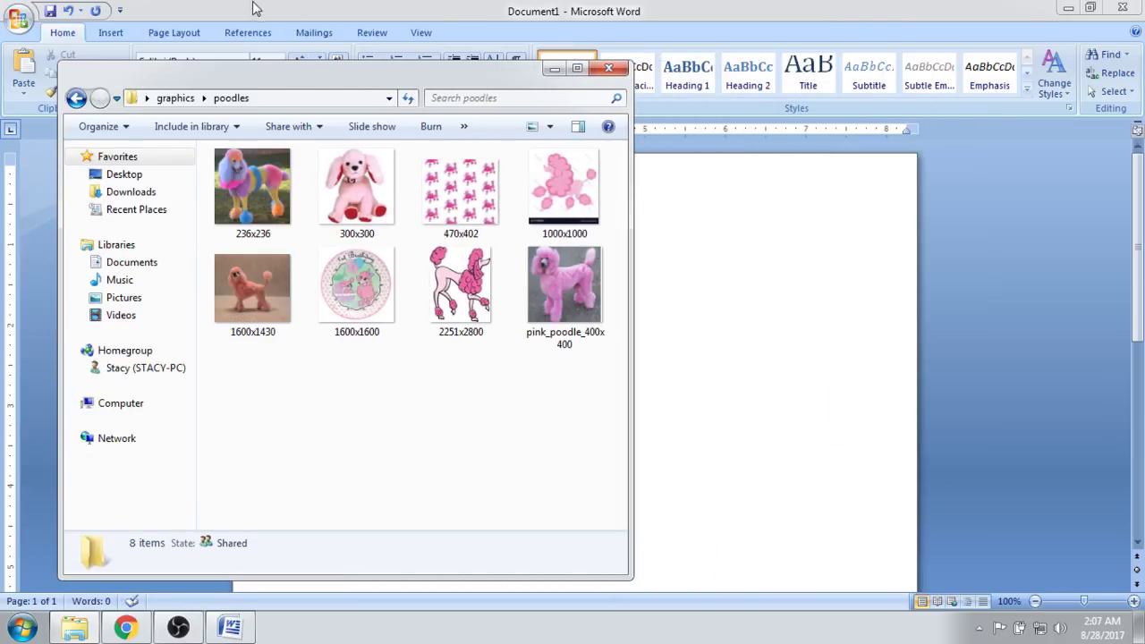
{"action": "left_click_drag", "start_coordinate": [389, 72], "coordinate": [262, 77]}
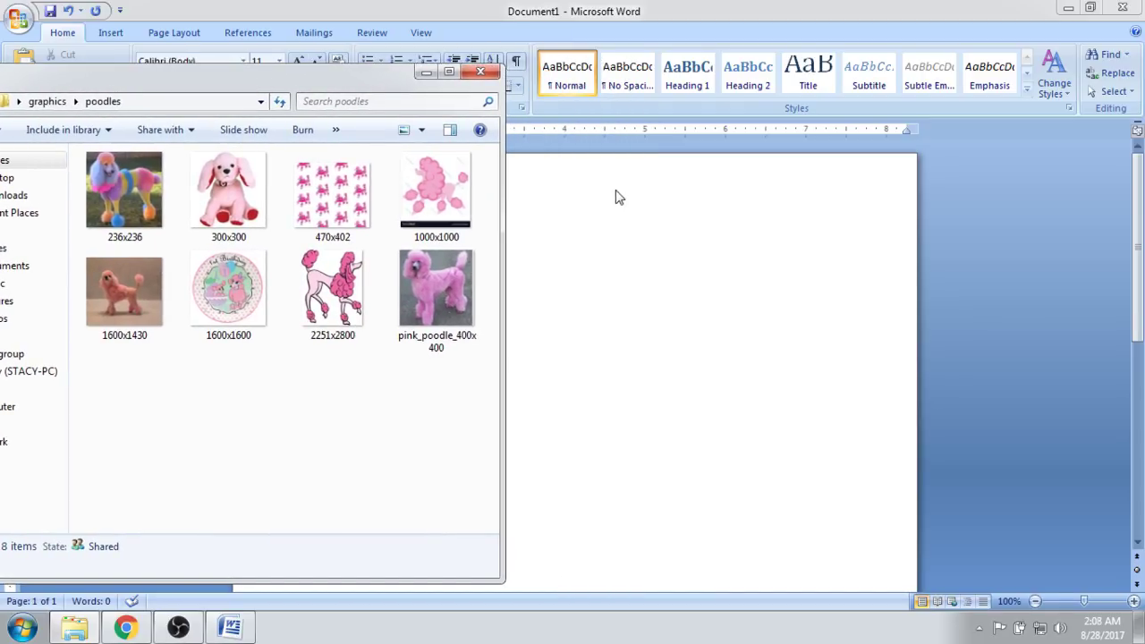
- Insert the 236x236 poodle image from the folder into the Word page and undo the insertion
{"action": "left_click", "coordinate": [127, 180]}
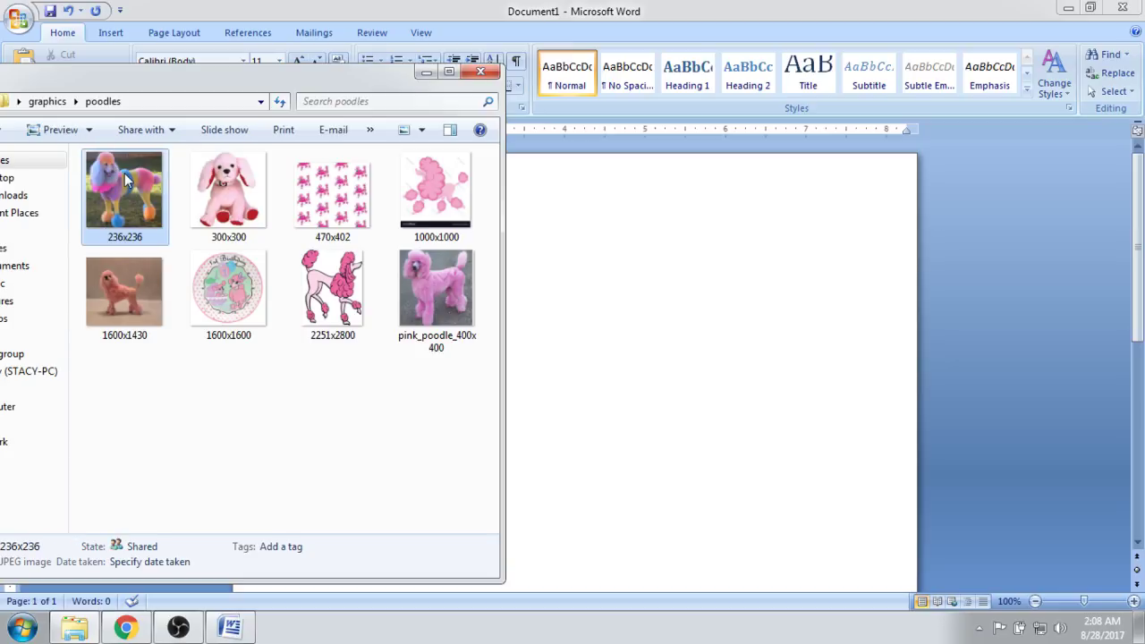
{"action": "left_click_drag", "start_coordinate": [127, 174], "coordinate": [667, 258]}
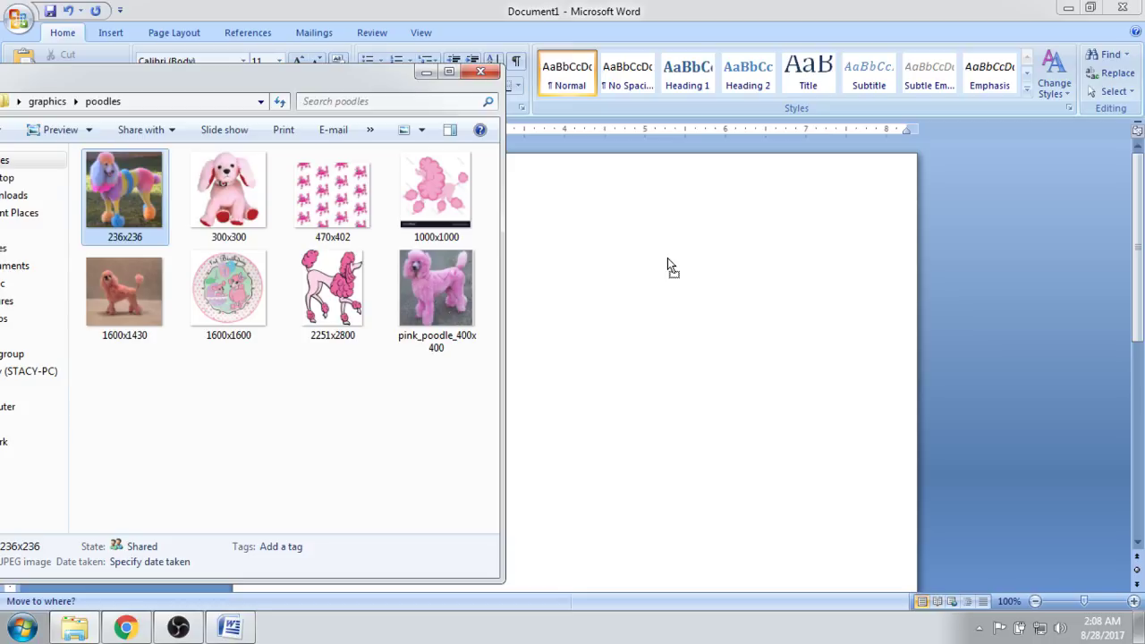
{"action": "left_click_drag", "start_coordinate": [667, 258], "coordinate": [667, 257]}
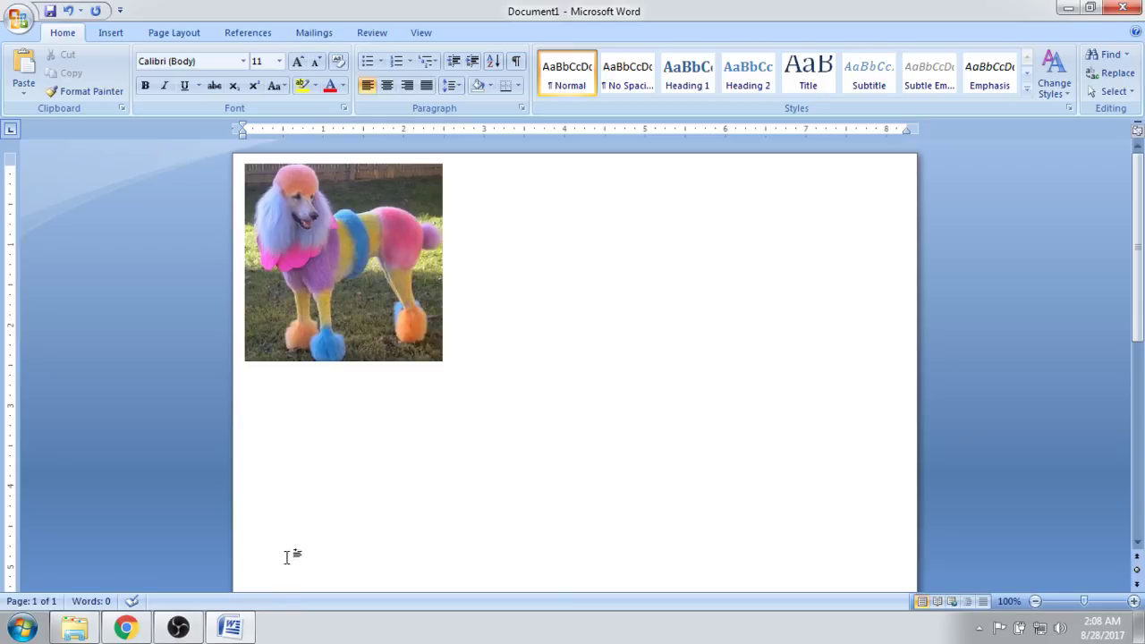
{"action": "right_click", "coordinate": [291, 328]}
{"action": "left_click", "coordinate": [327, 338]}
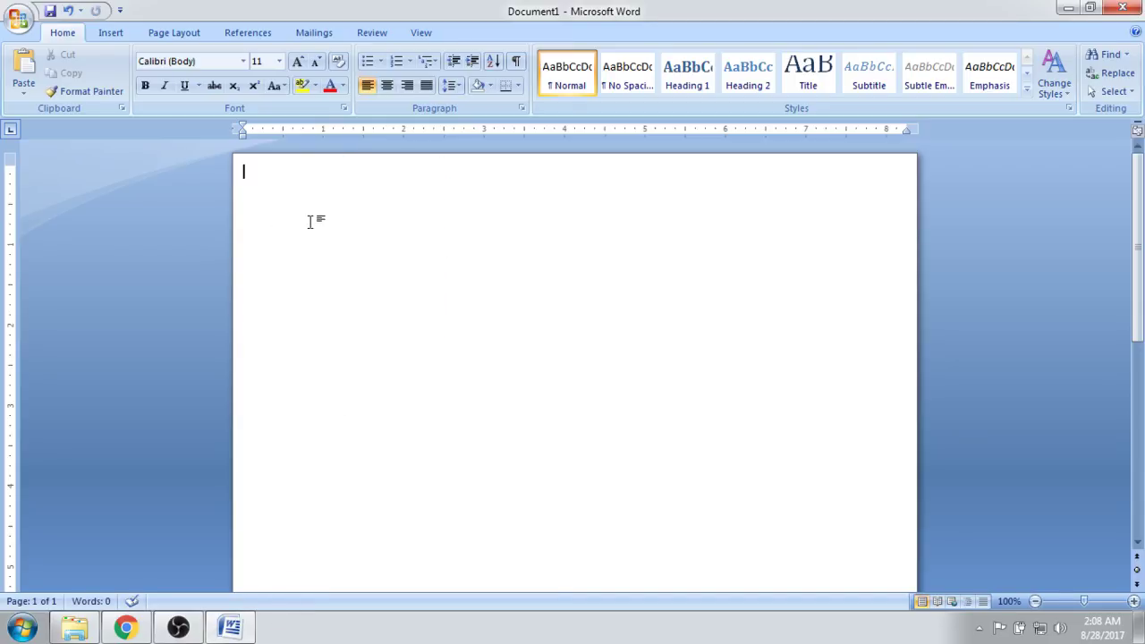
- Bring the poodles folder over the Word document and place its 236x236 image on the blank page
{"action": "left_click", "coordinate": [231, 626]}
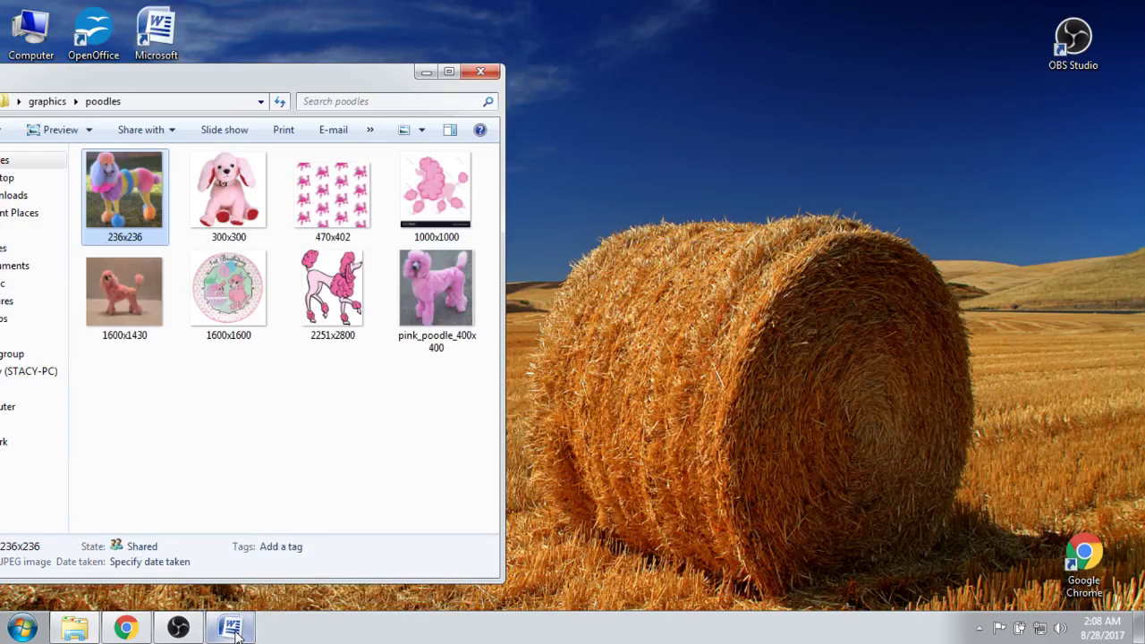
{"action": "left_click", "coordinate": [231, 628]}
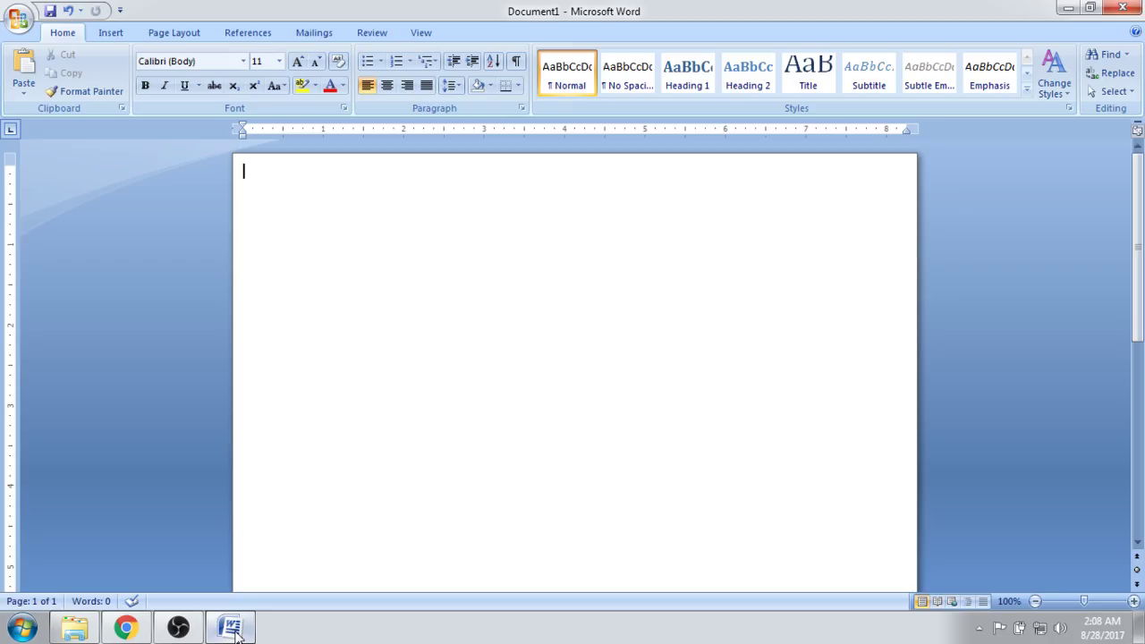
{"action": "left_click", "coordinate": [74, 629]}
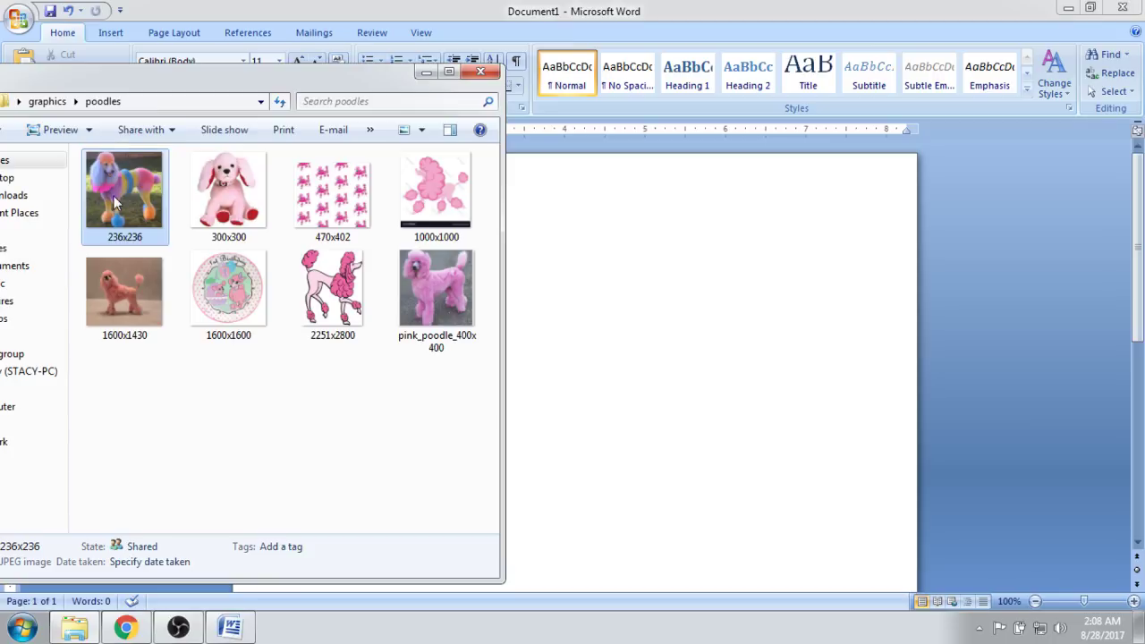
{"action": "left_click_drag", "start_coordinate": [128, 178], "coordinate": [572, 278]}
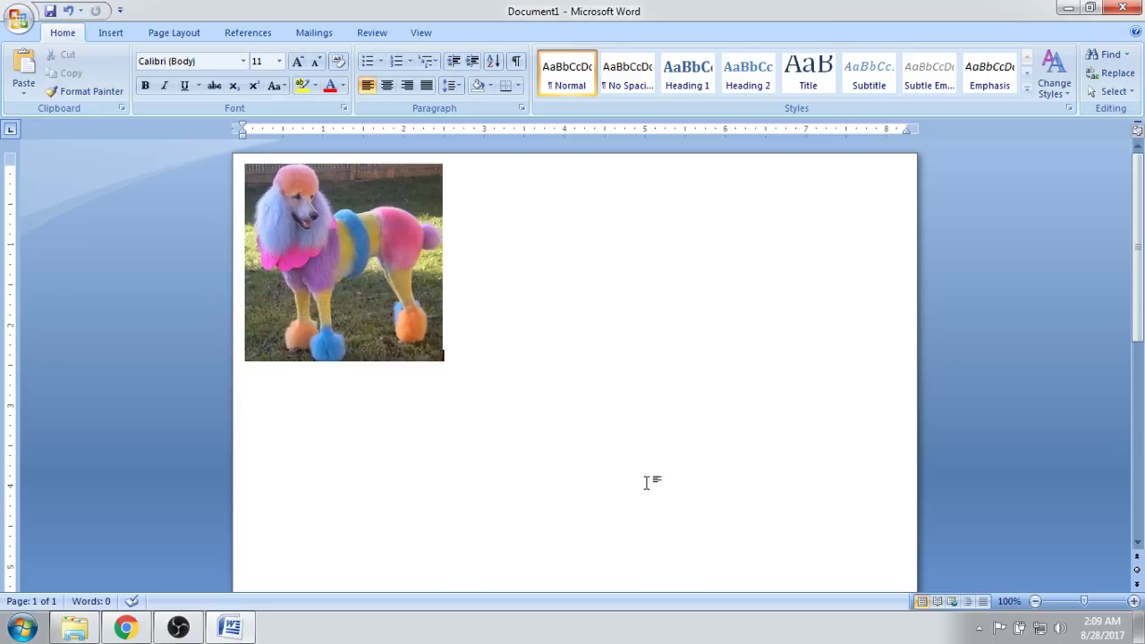
- Select the inserted poodle picture and check the 236x236 file's details in the poodles folder before returning to Word
{"action": "left_click", "coordinate": [308, 292]}
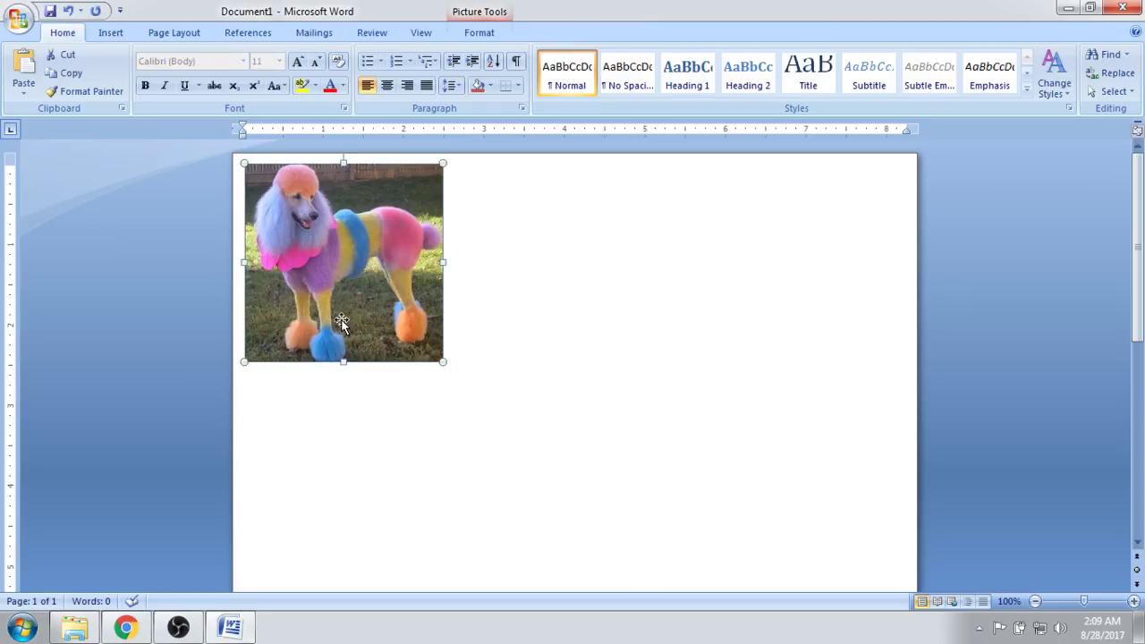
{"action": "left_click", "coordinate": [85, 630]}
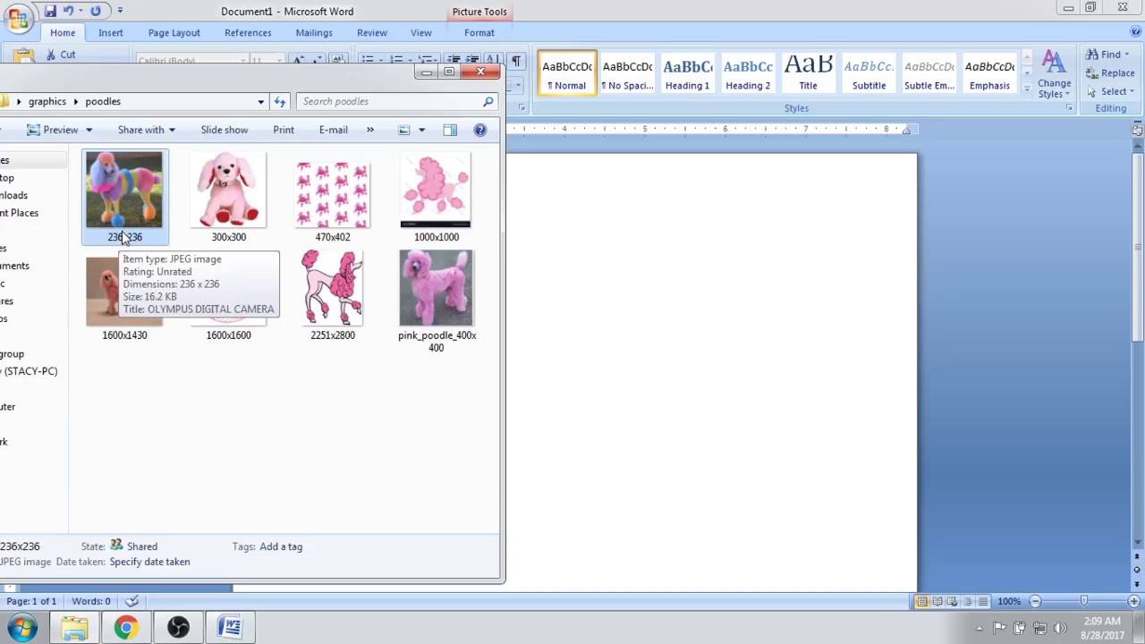
{"action": "left_click_drag", "start_coordinate": [125, 237], "coordinate": [583, 247]}
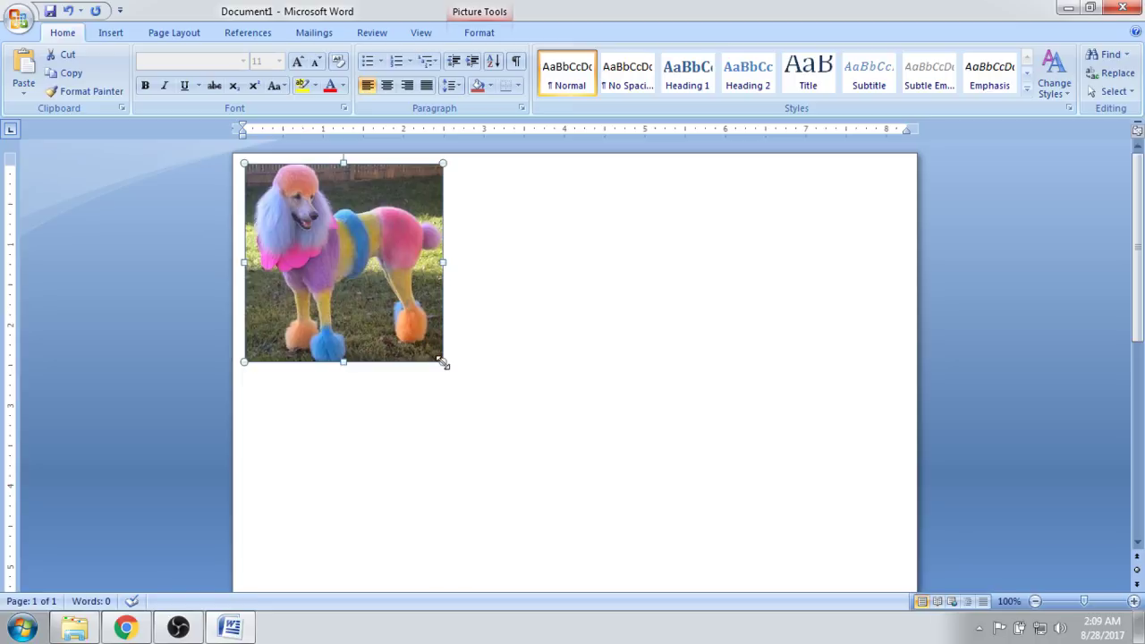
- Enlarge the poodle picture proportionally to about 4.7 inches wide, and reduce it to about 3.5 inches
{"action": "left_click_drag", "start_coordinate": [444, 363], "coordinate": [620, 498]}
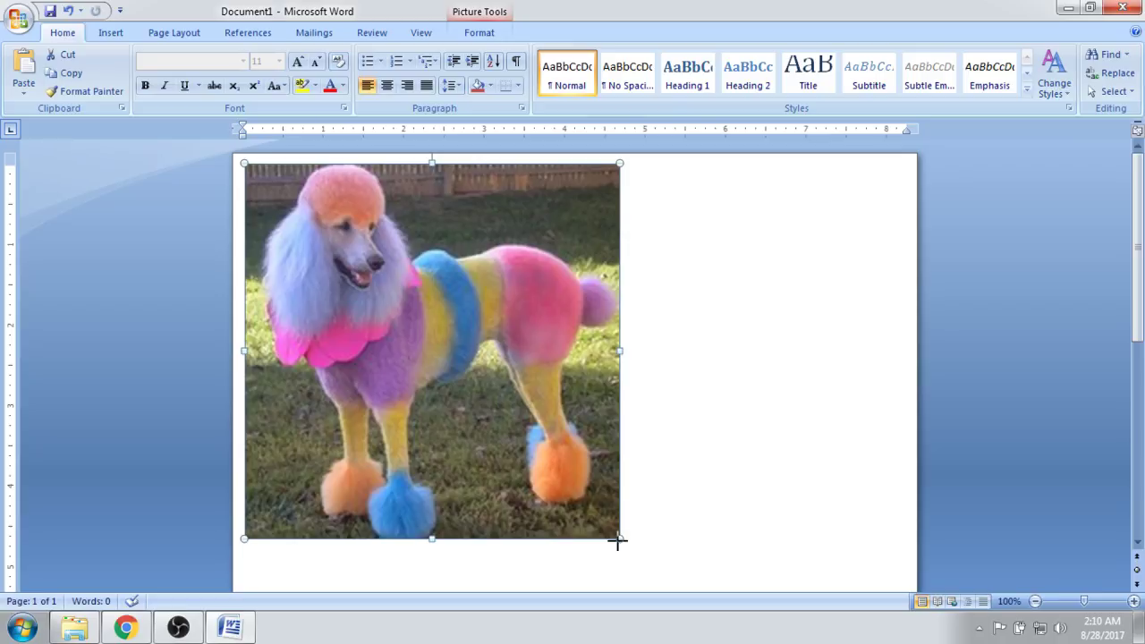
{"action": "left_click_drag", "start_coordinate": [618, 541], "coordinate": [485, 471]}
{"action": "left_click_drag", "start_coordinate": [448, 447], "coordinate": [450, 447]}
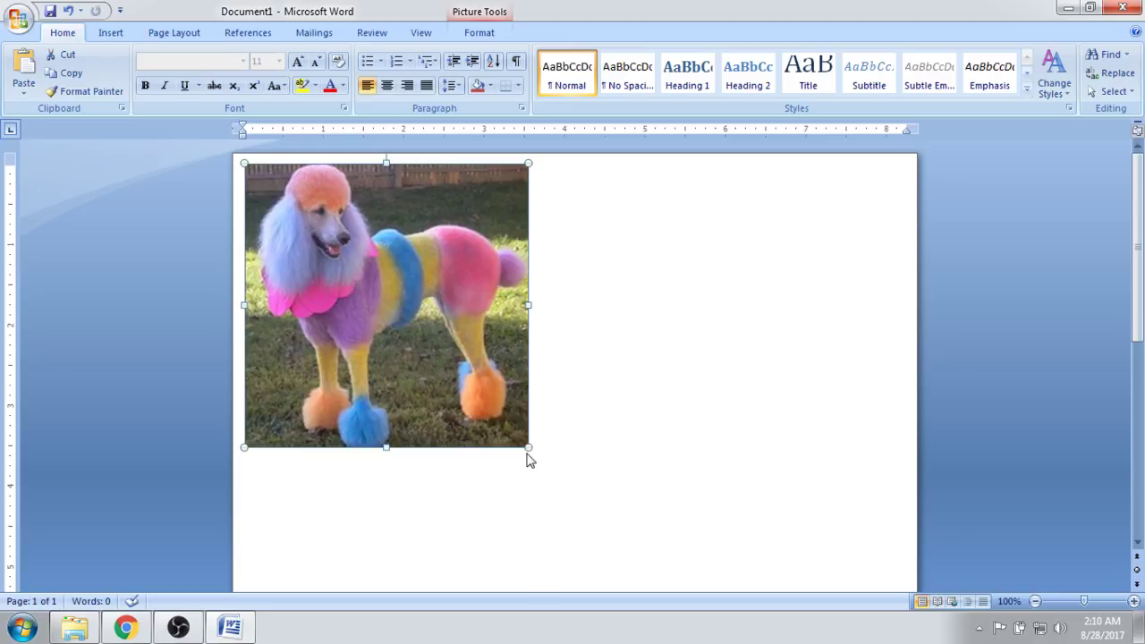
- Shrink the poodle picture in stages to about 1.5 inches wide, and enlarge it proportionally to about 6.8 inches
{"action": "left_click_drag", "start_coordinate": [526, 448], "coordinate": [472, 404]}
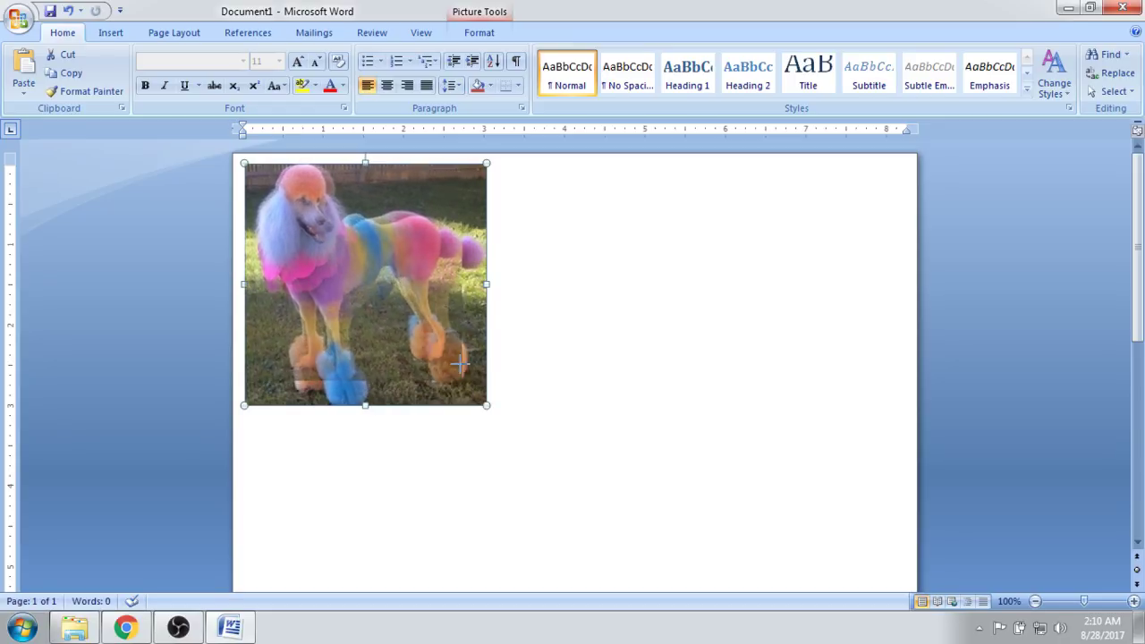
{"action": "left_click_drag", "start_coordinate": [446, 346], "coordinate": [449, 347]}
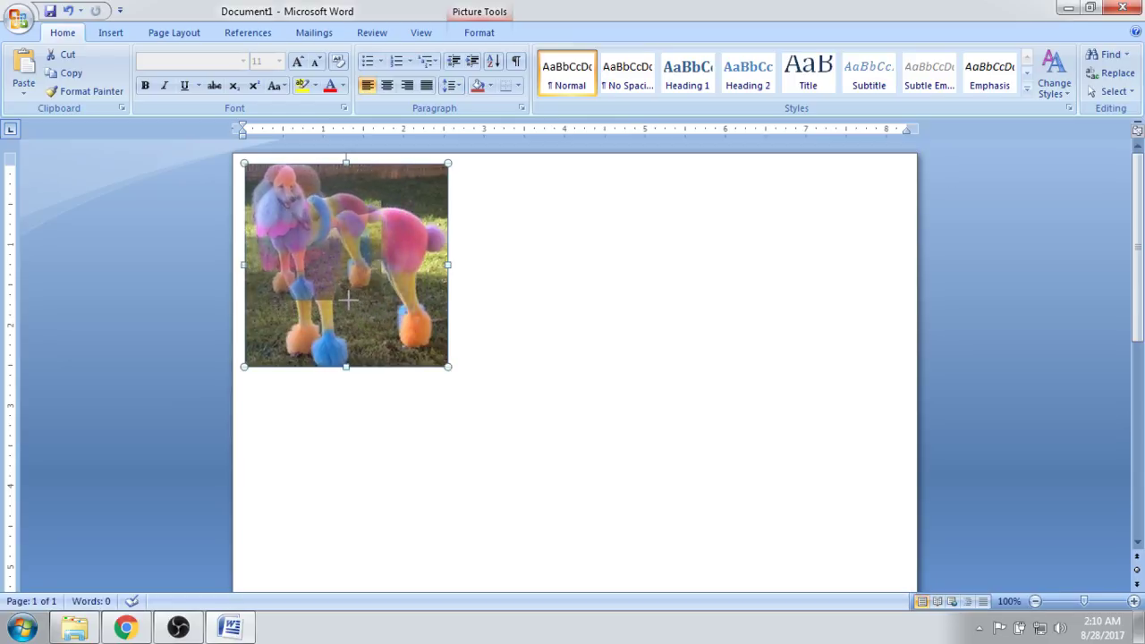
{"action": "key", "text": "ctrl+z"}
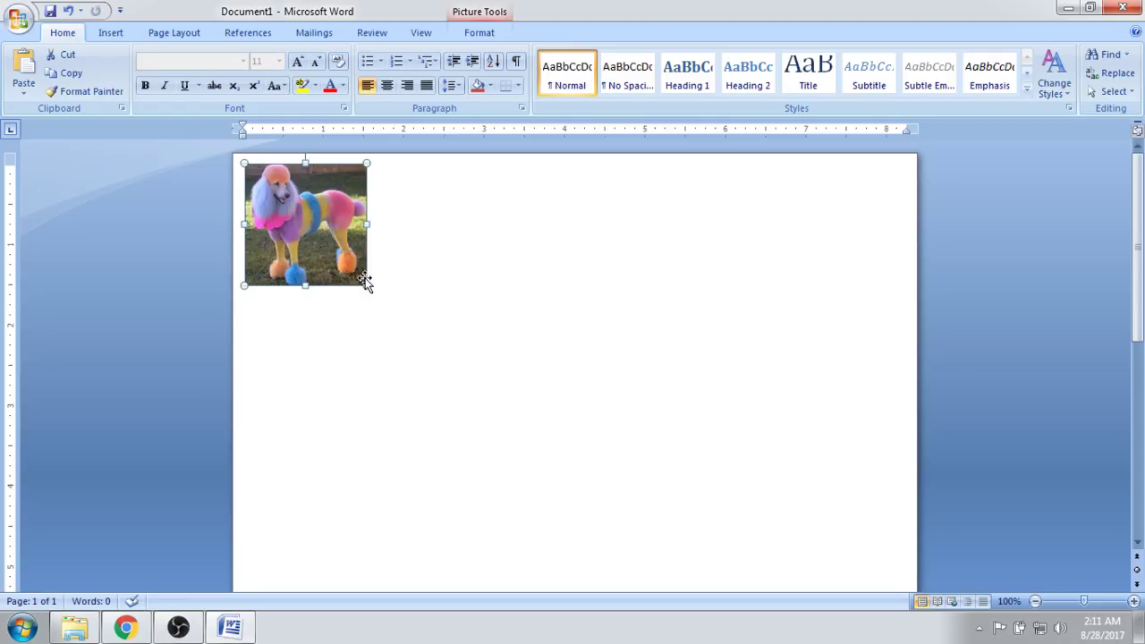
{"action": "left_click_drag", "start_coordinate": [365, 286], "coordinate": [787, 628]}
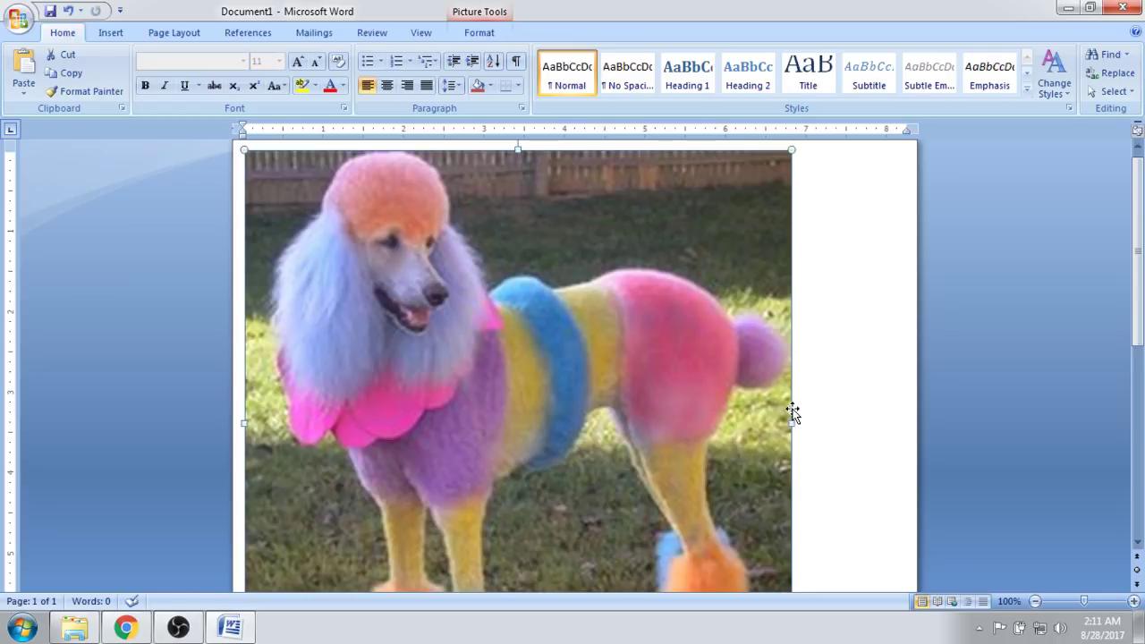
- Shrink the multicoloured poodle picture proportionally to about 2.9 inches wide, and reduce it further to about 2.6 inches
{"action": "scroll", "coordinate": [808, 240], "scroll_direction": "down", "scroll_amount": 3}
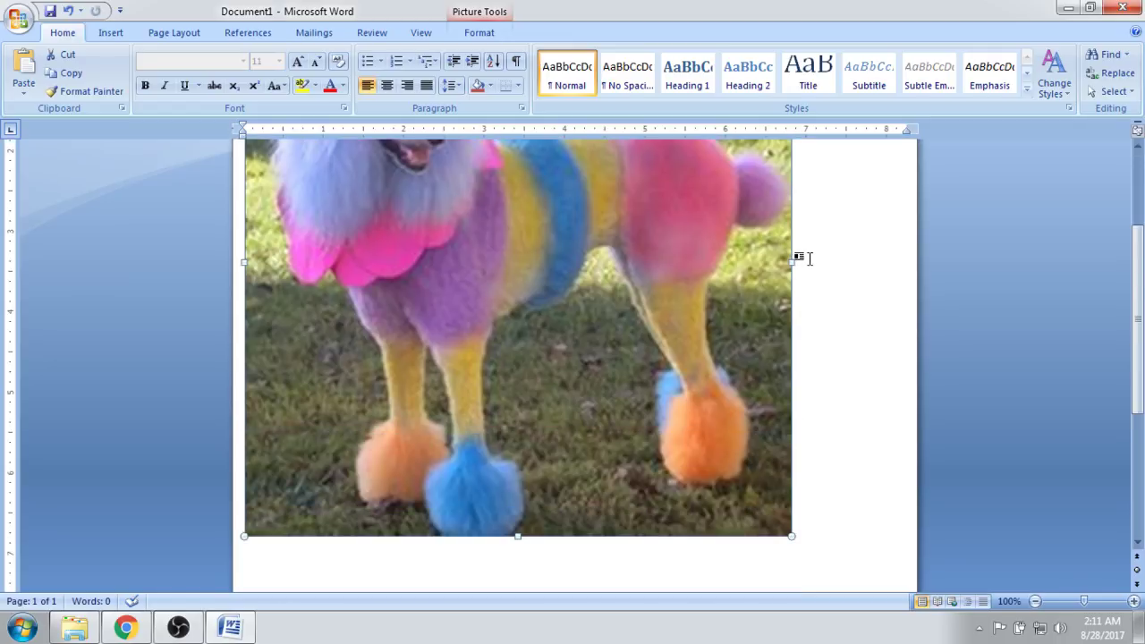
{"action": "left_click_drag", "start_coordinate": [791, 535], "coordinate": [475, 219]}
{"action": "left_click", "coordinate": [573, 256]}
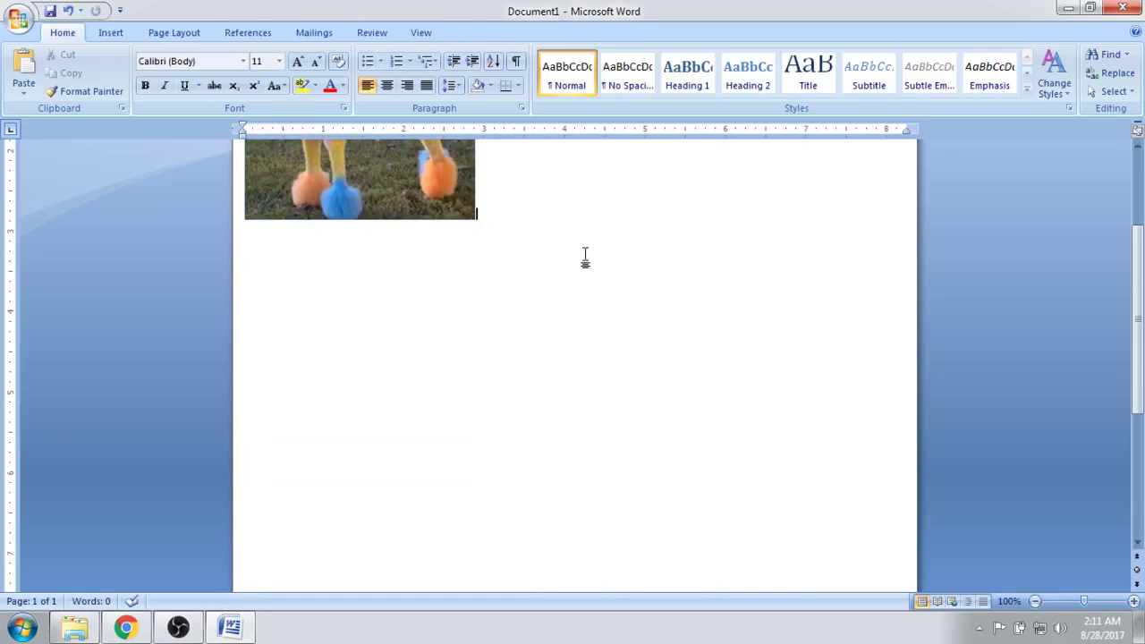
{"action": "scroll", "coordinate": [581, 255], "scroll_direction": "up", "scroll_amount": 3}
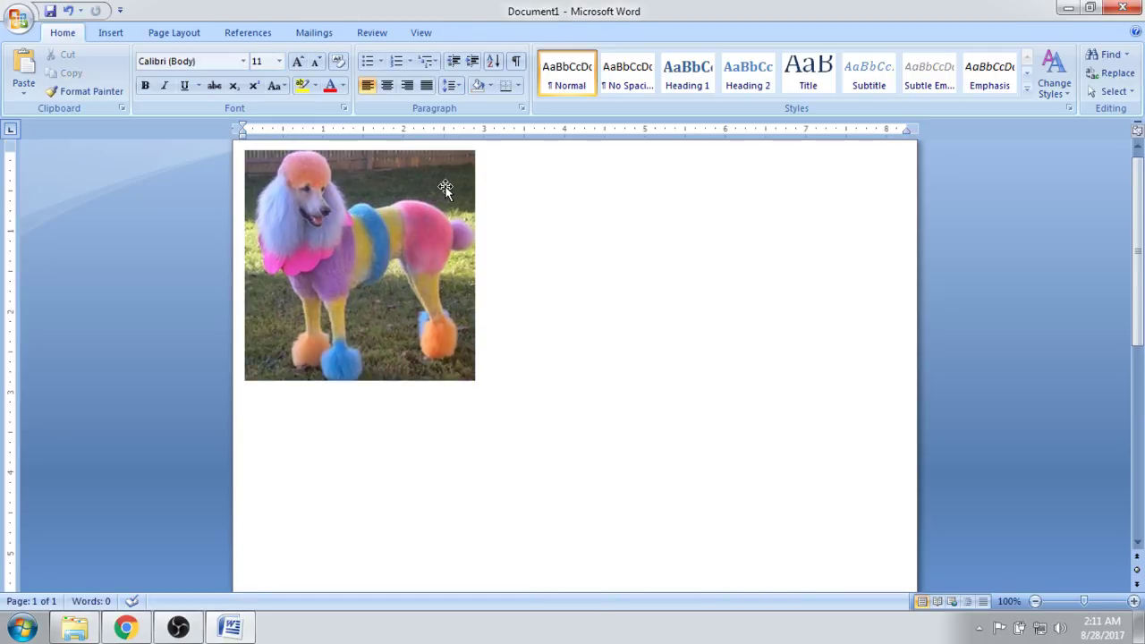
{"action": "left_click", "coordinate": [449, 333]}
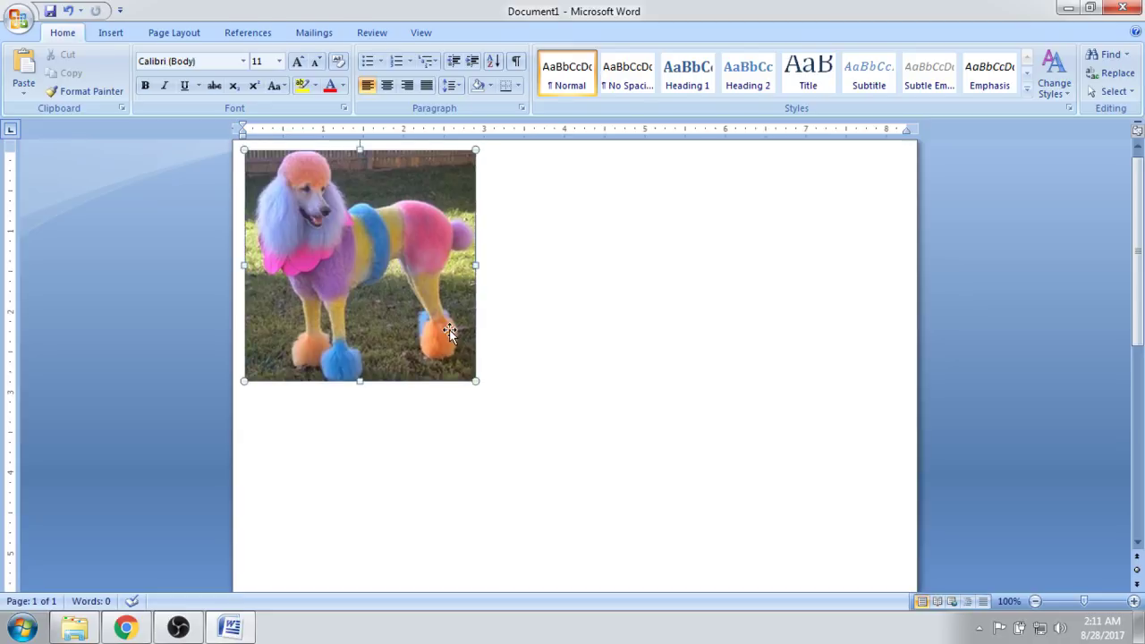
{"action": "left_click_drag", "start_coordinate": [473, 380], "coordinate": [454, 349]}
{"action": "left_click", "coordinate": [500, 253]}
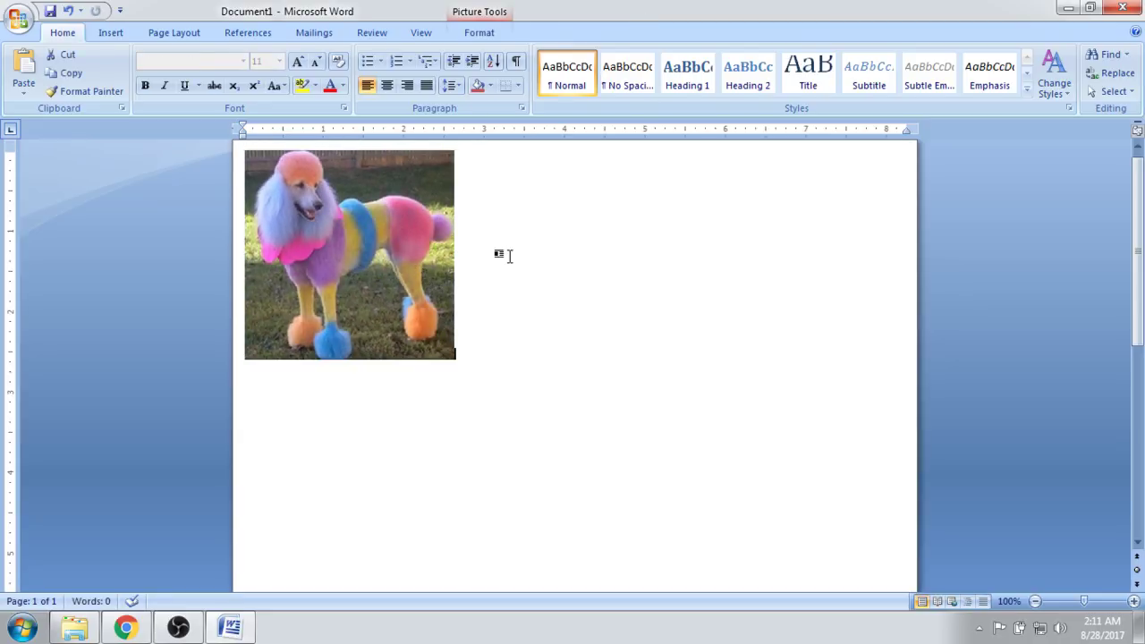
{"action": "right_click", "coordinate": [449, 253]}
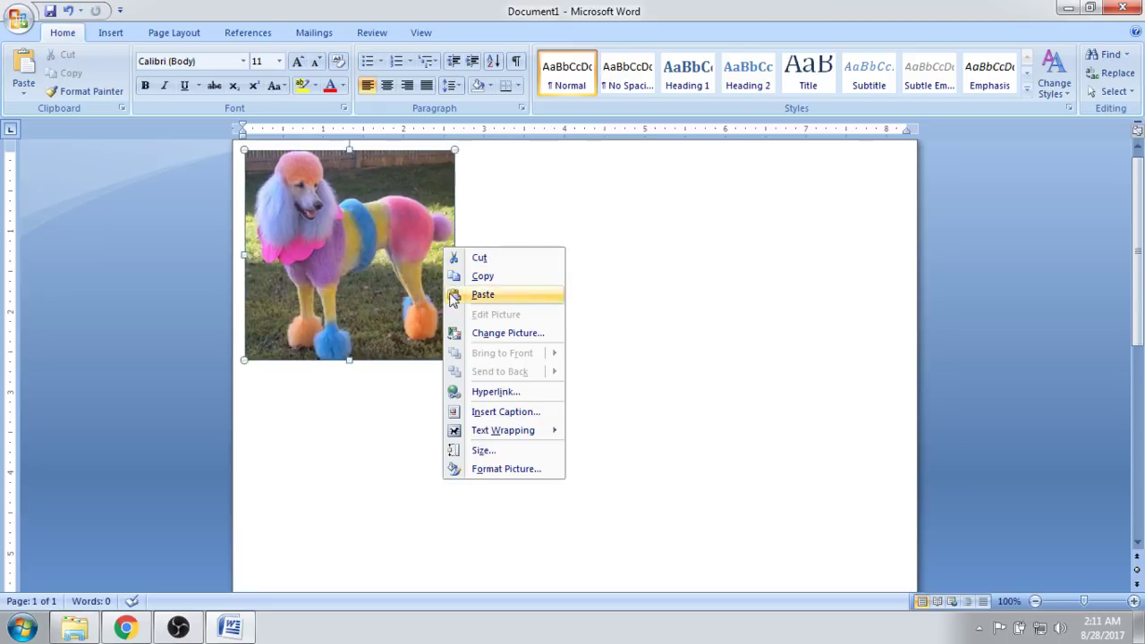
{"action": "left_click", "coordinate": [400, 278]}
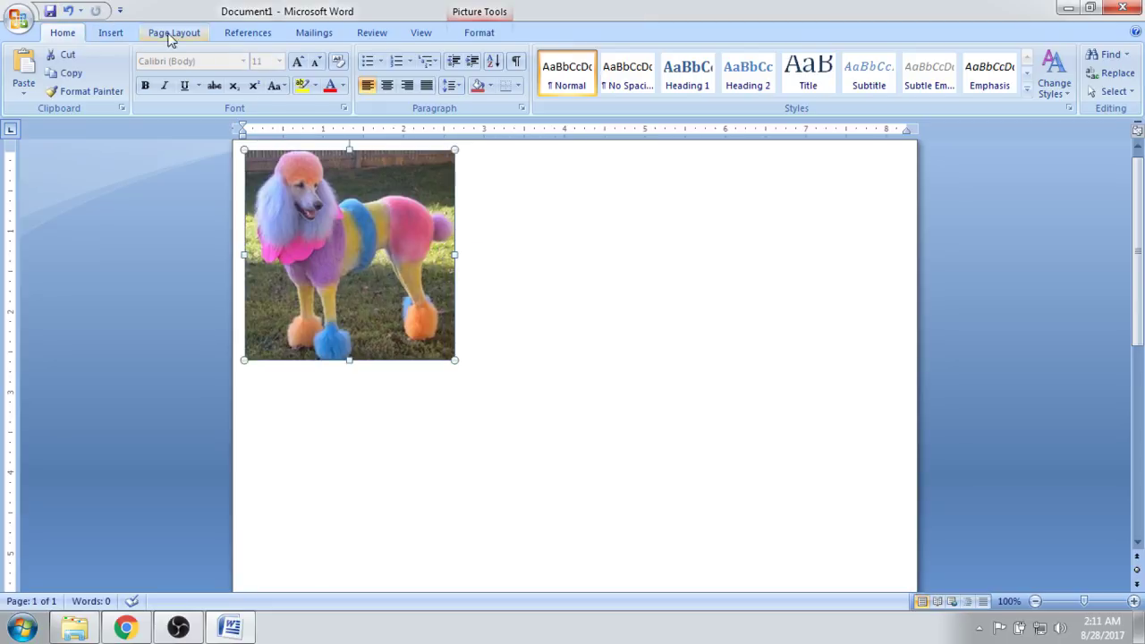
{"action": "left_click", "coordinate": [481, 34]}
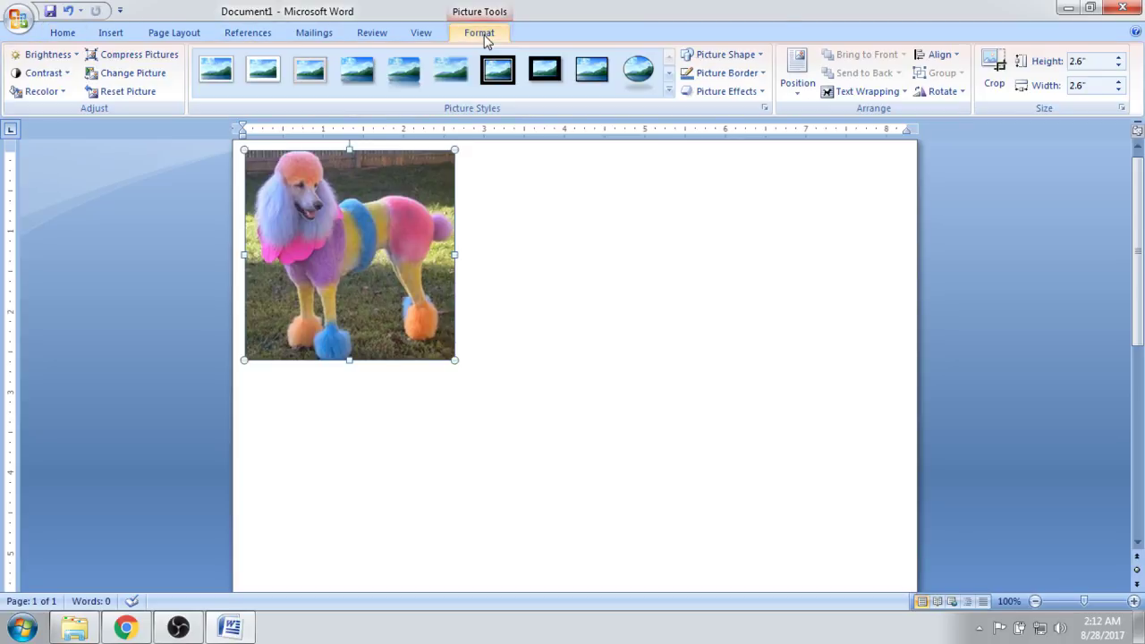
{"action": "left_click", "coordinate": [371, 33]}
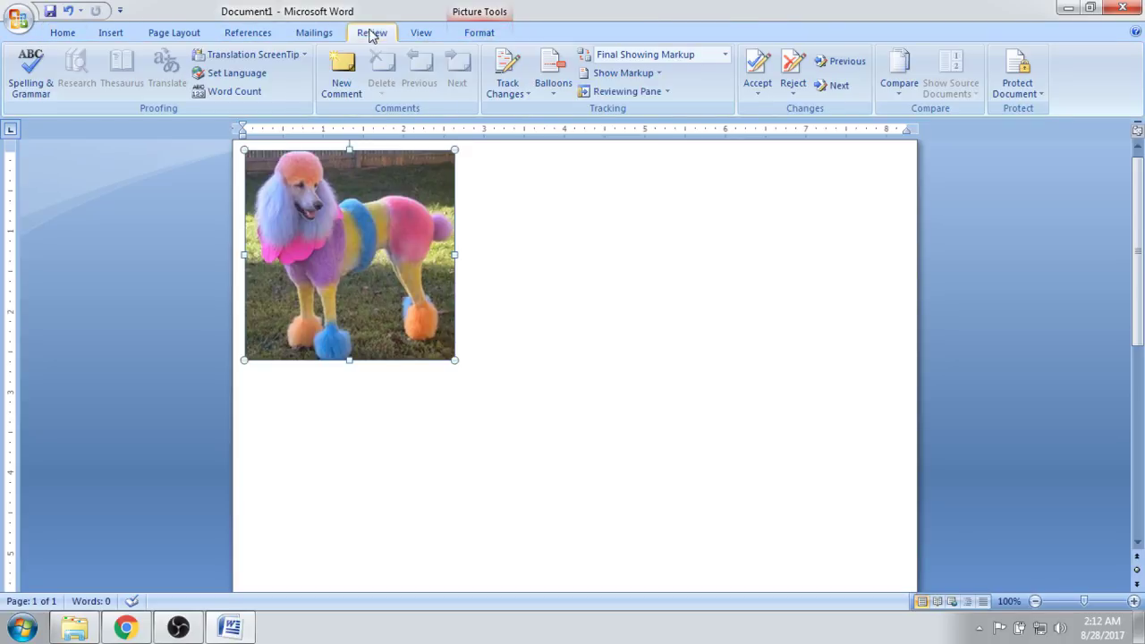
{"action": "left_click", "coordinate": [62, 33]}
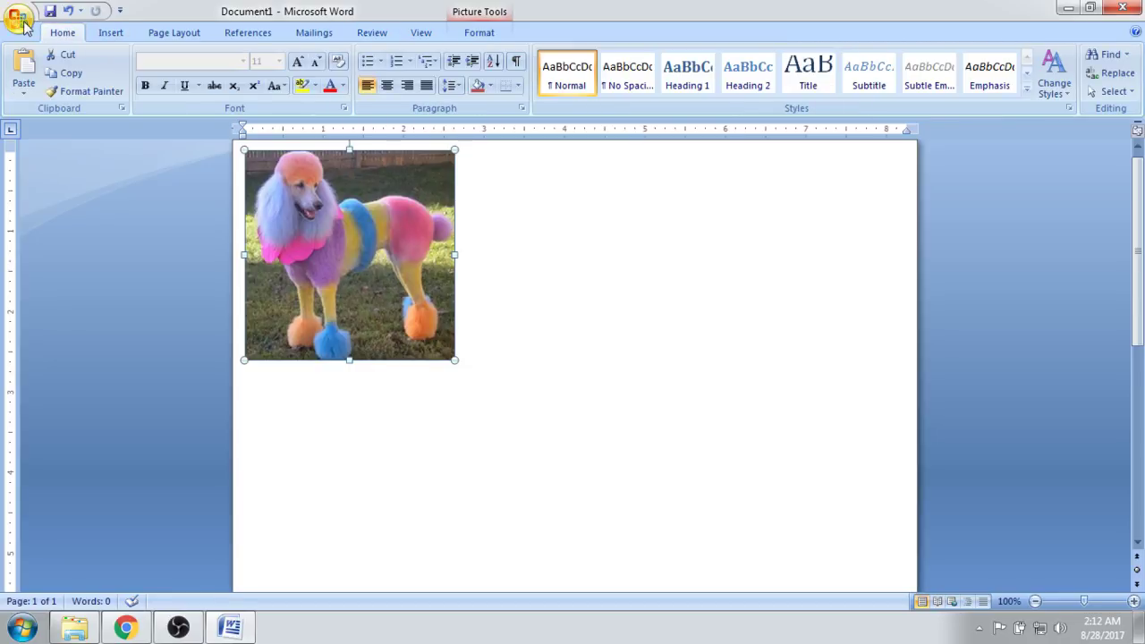
{"action": "left_click", "coordinate": [20, 18]}
{"action": "left_click", "coordinate": [517, 212]}
- Remove the multicoloured poodle picture from the document page
{"action": "right_click", "coordinate": [332, 238]}
{"action": "key", "text": "Escape"}
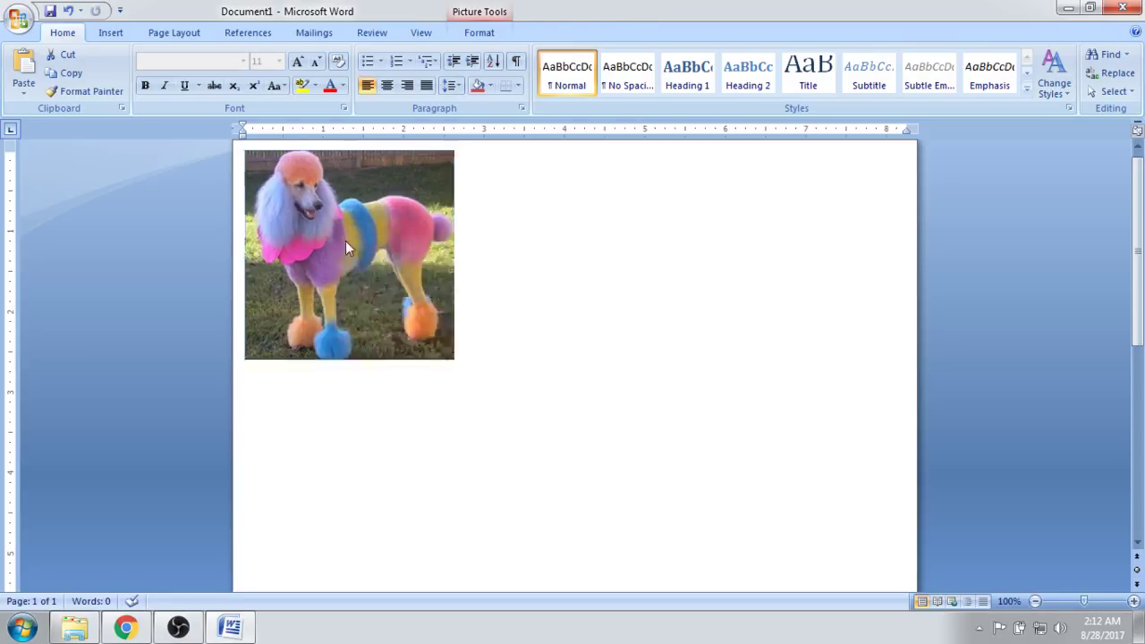
{"action": "key", "text": "Delete"}
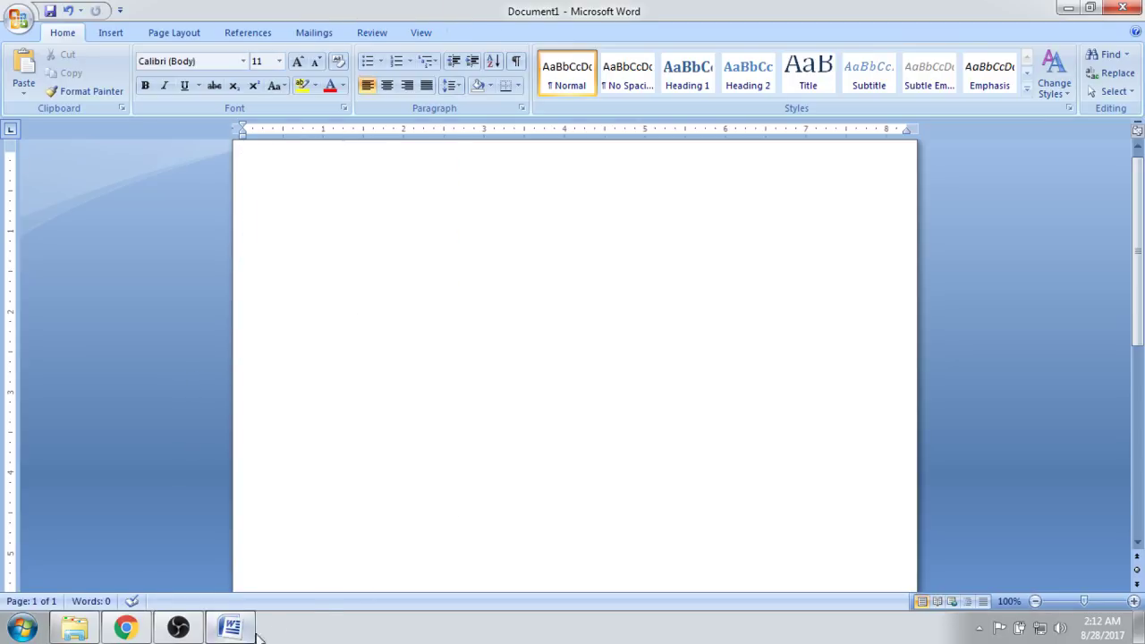
- Place the 470x402 image from the poodles folder on the blank Word page and select it
{"action": "left_click", "coordinate": [75, 626]}
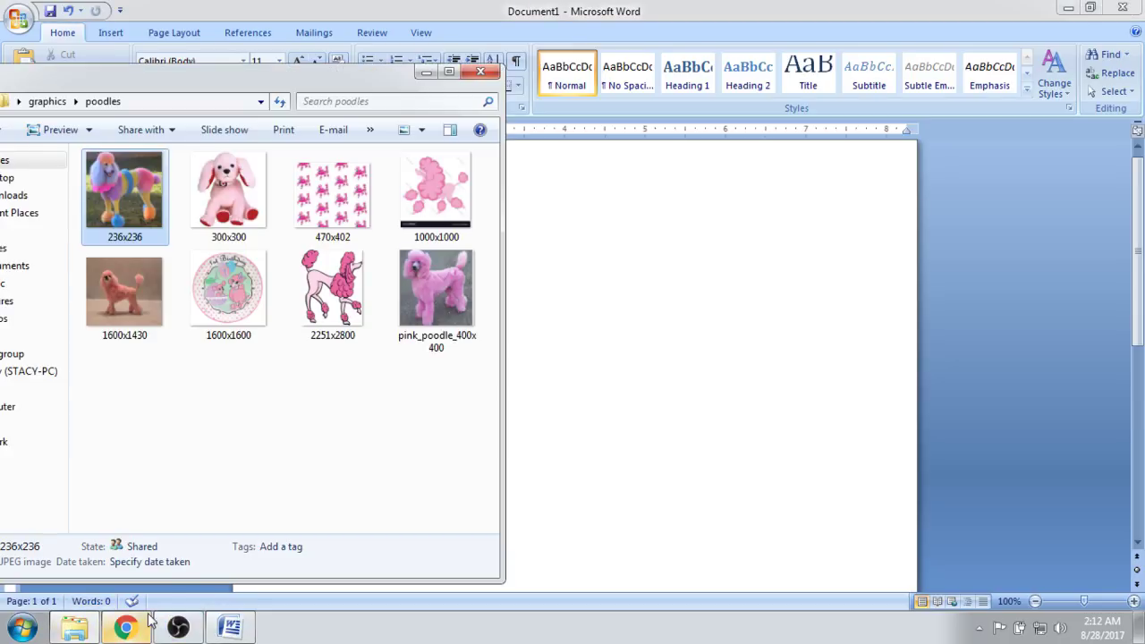
{"action": "left_click", "coordinate": [343, 197]}
{"action": "left_click_drag", "start_coordinate": [343, 197], "coordinate": [574, 272]}
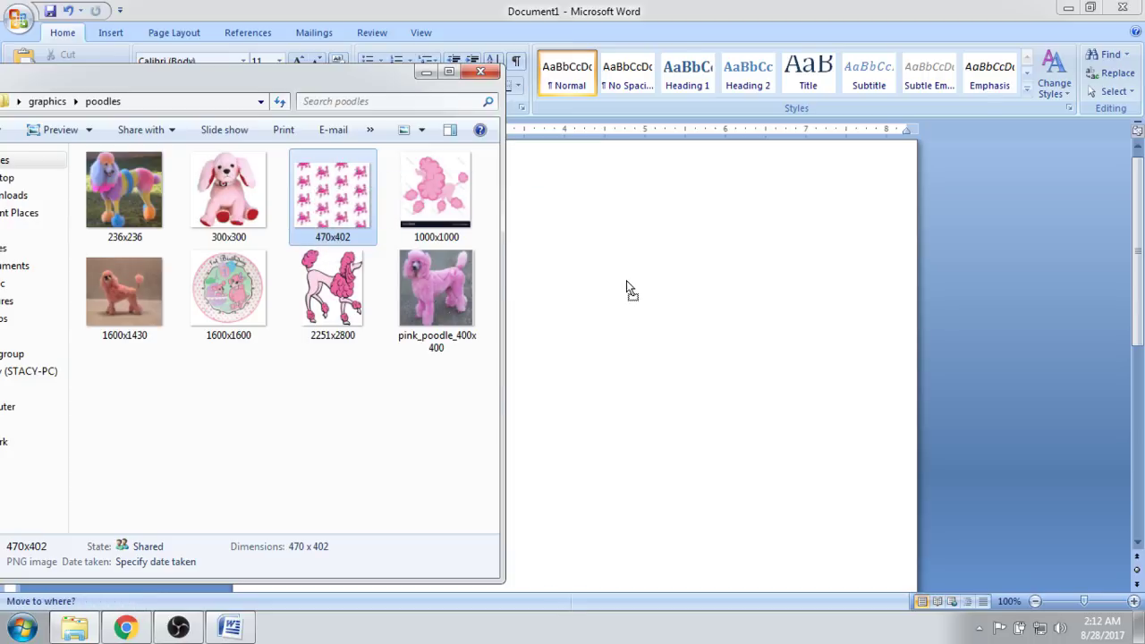
{"action": "left_click", "coordinate": [530, 347]}
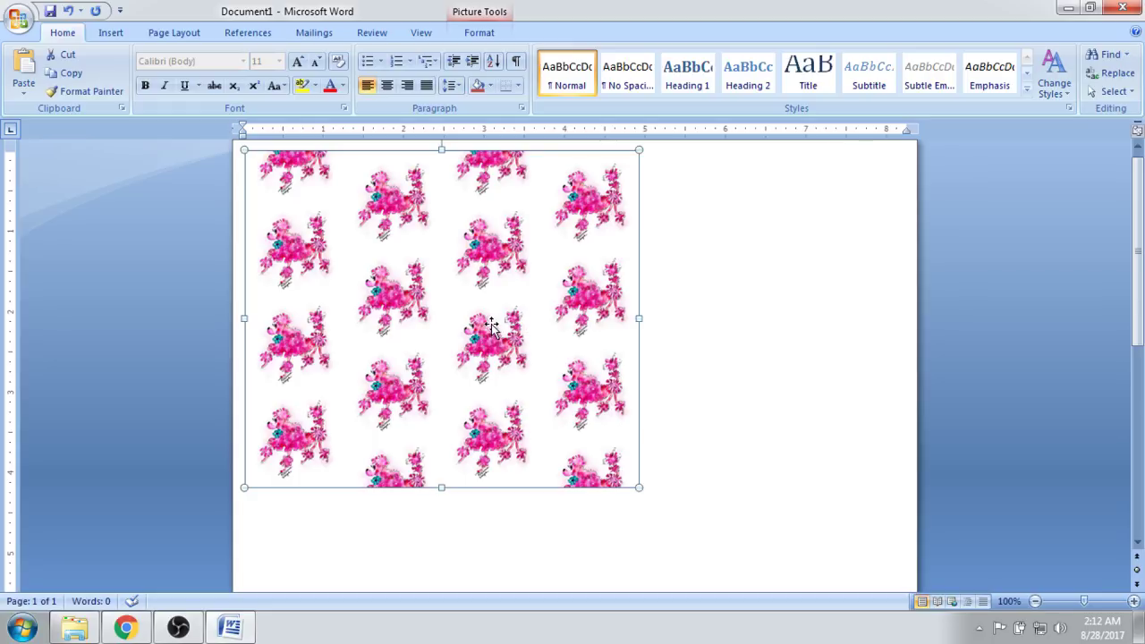
- Enlarge the poodle pattern picture proportionally to about 7.7 inches wide, and reduce it to about 4.4 inches
{"action": "scroll", "coordinate": [682, 296], "scroll_direction": "down", "scroll_amount": 2}
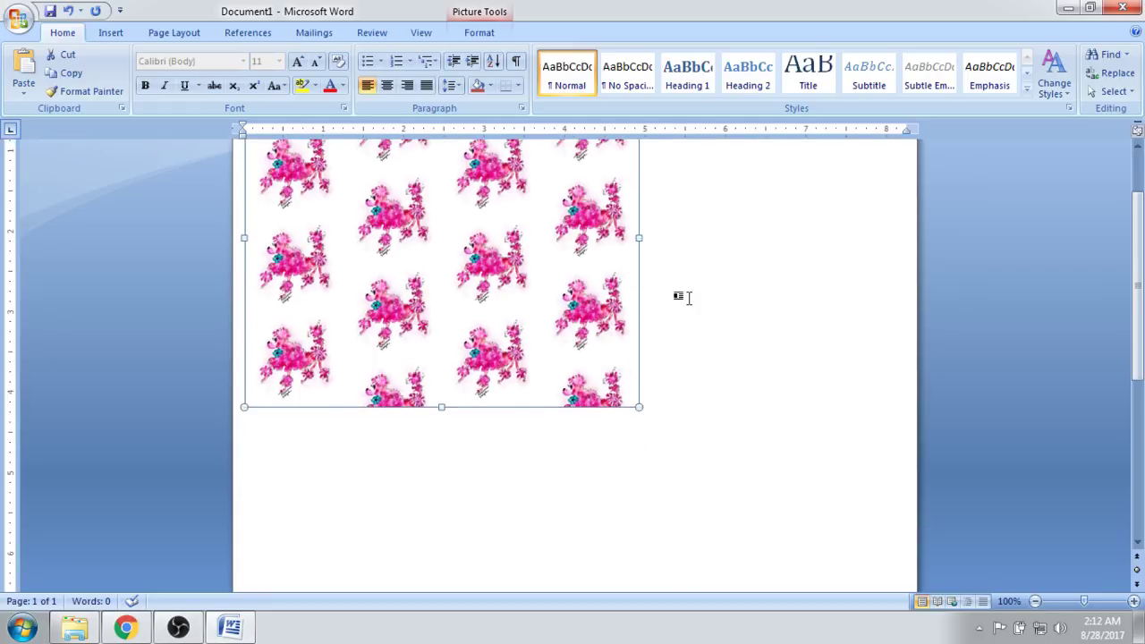
{"action": "left_click_drag", "start_coordinate": [638, 406], "coordinate": [867, 562]}
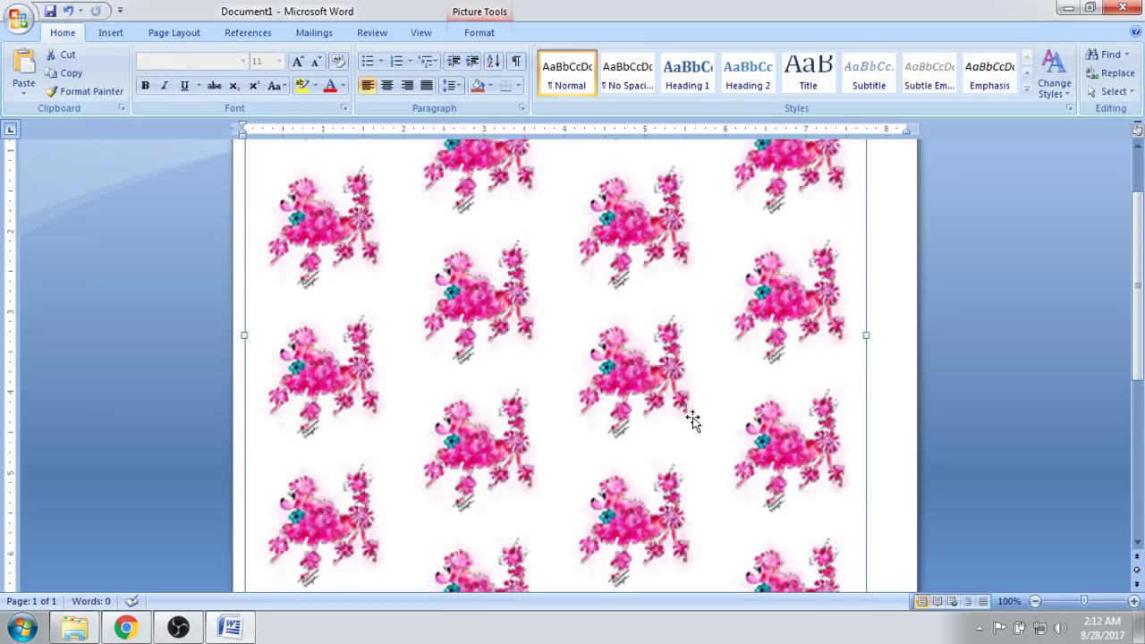
{"action": "scroll", "coordinate": [680, 407], "scroll_direction": "down", "scroll_amount": 4}
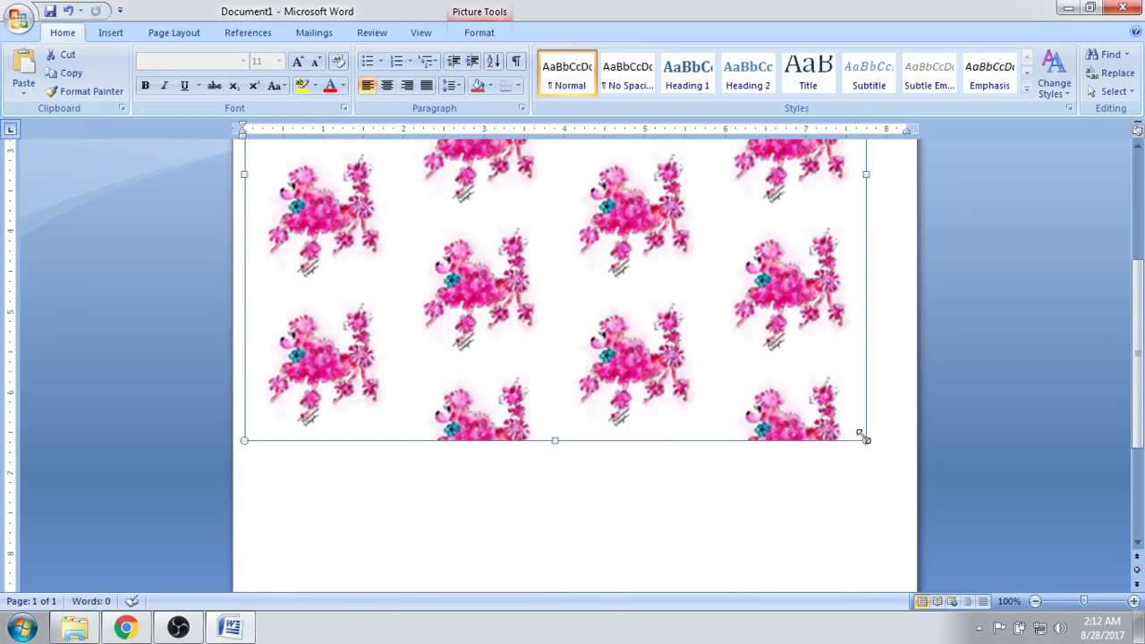
{"action": "left_click_drag", "start_coordinate": [866, 439], "coordinate": [455, 212]}
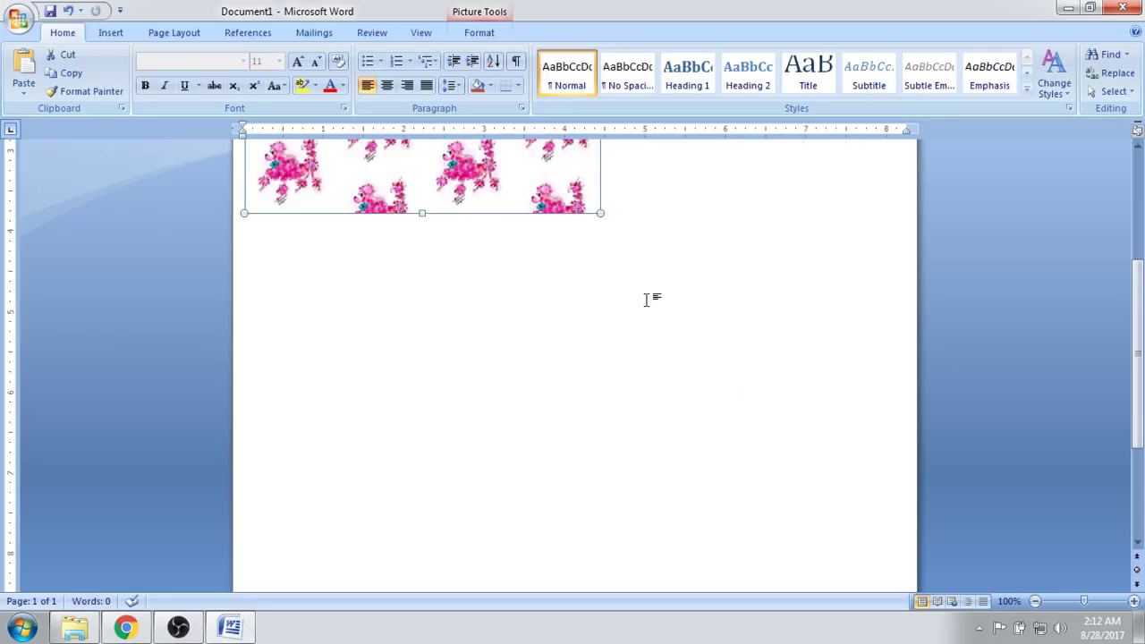
- Shrink the poodle pattern picture to about 3.3 inches wide, and enlarge it proportionally to about 4.7 inches
{"action": "scroll", "coordinate": [647, 299], "scroll_direction": "up", "scroll_amount": 4}
{"action": "left_click_drag", "start_coordinate": [600, 375], "coordinate": [506, 301]}
{"action": "scroll", "coordinate": [560, 332], "scroll_direction": "up", "scroll_amount": 2}
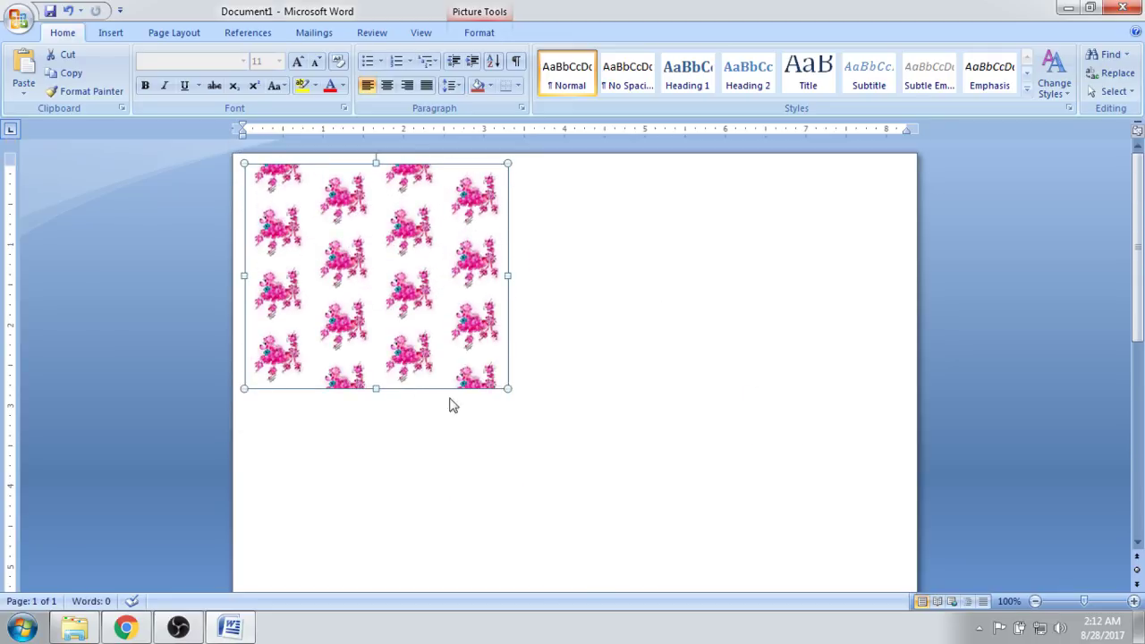
{"action": "left_click_drag", "start_coordinate": [508, 388], "coordinate": [626, 488]}
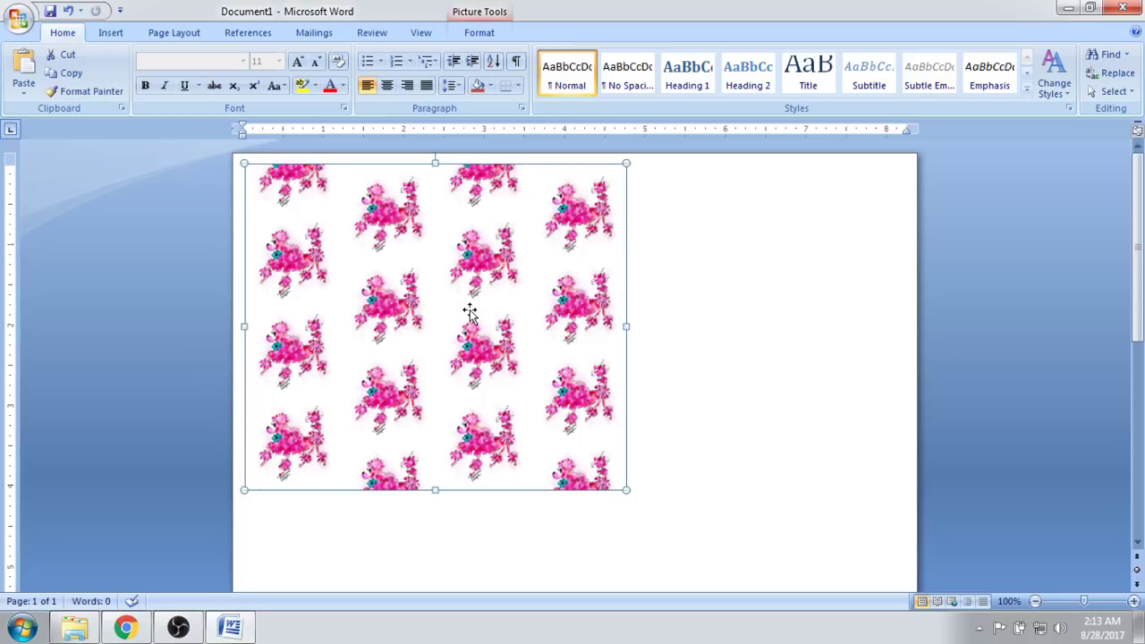
- Remove the poodle pattern picture from the page and delete the 470x402 file from the poodles folder
{"action": "right_click", "coordinate": [402, 320]}
{"action": "left_click", "coordinate": [422, 331]}
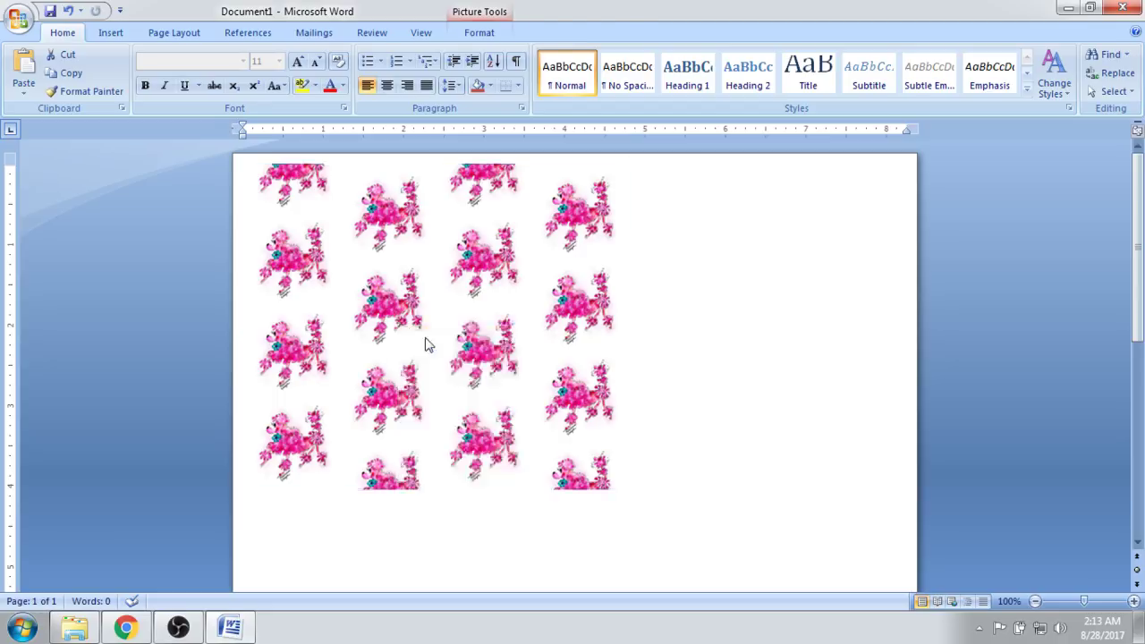
{"action": "left_click", "coordinate": [75, 628]}
{"action": "right_click", "coordinate": [296, 214]}
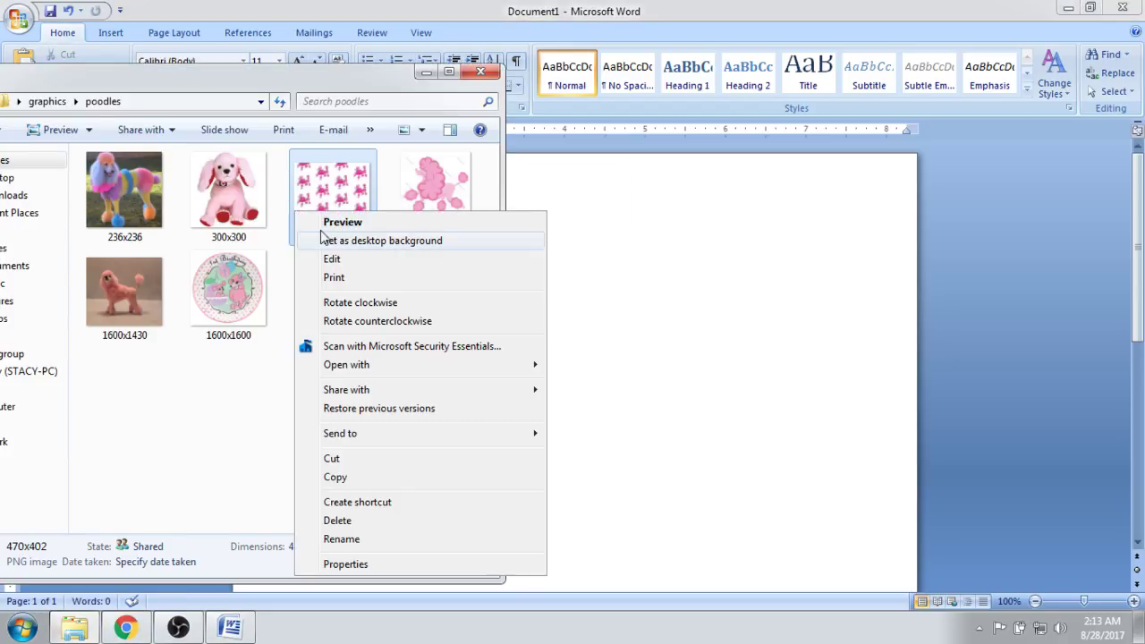
{"action": "left_click", "coordinate": [338, 521]}
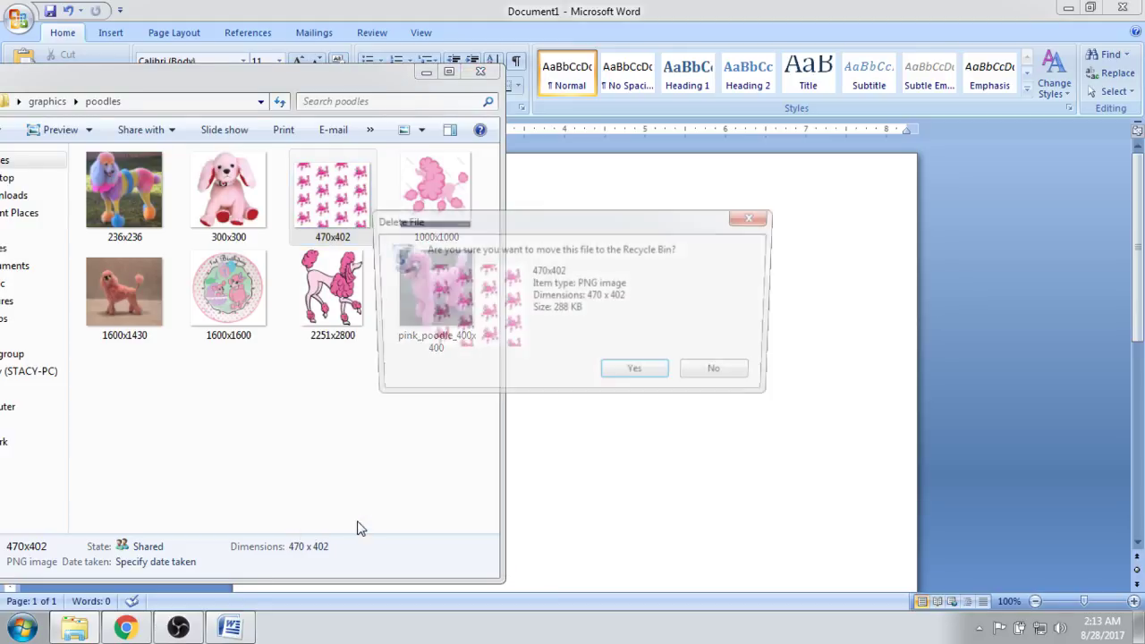
{"action": "left_click", "coordinate": [652, 376]}
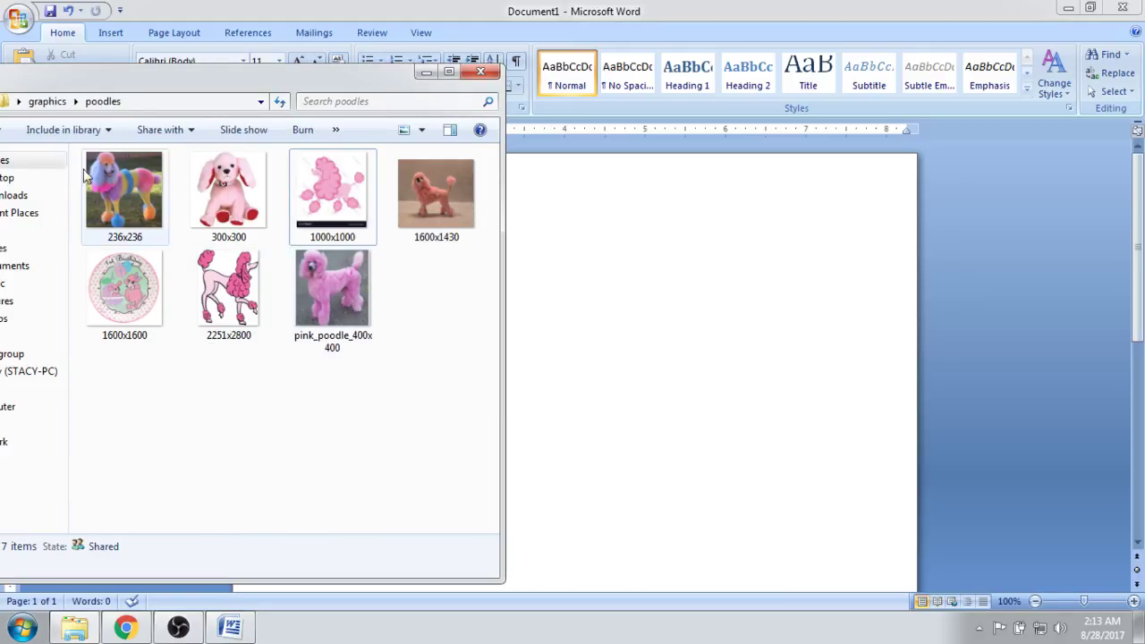
- Place the 300x300 image from the poodles folder on the blank Word page and select it
{"action": "left_click", "coordinate": [332, 211]}
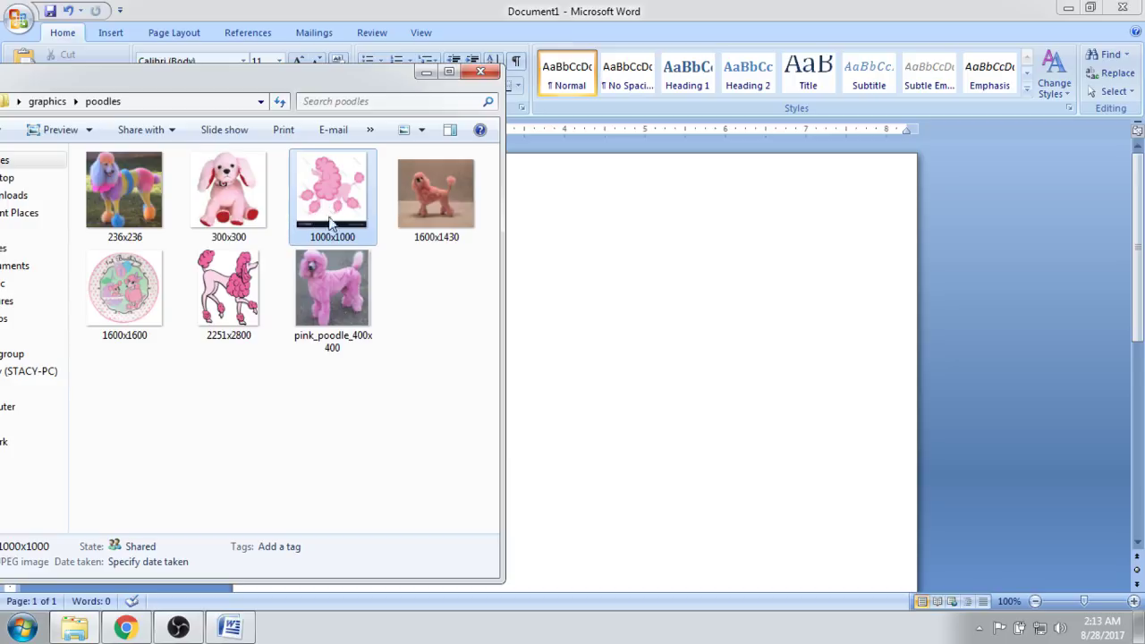
{"action": "mouse_move", "coordinate": [214, 201]}
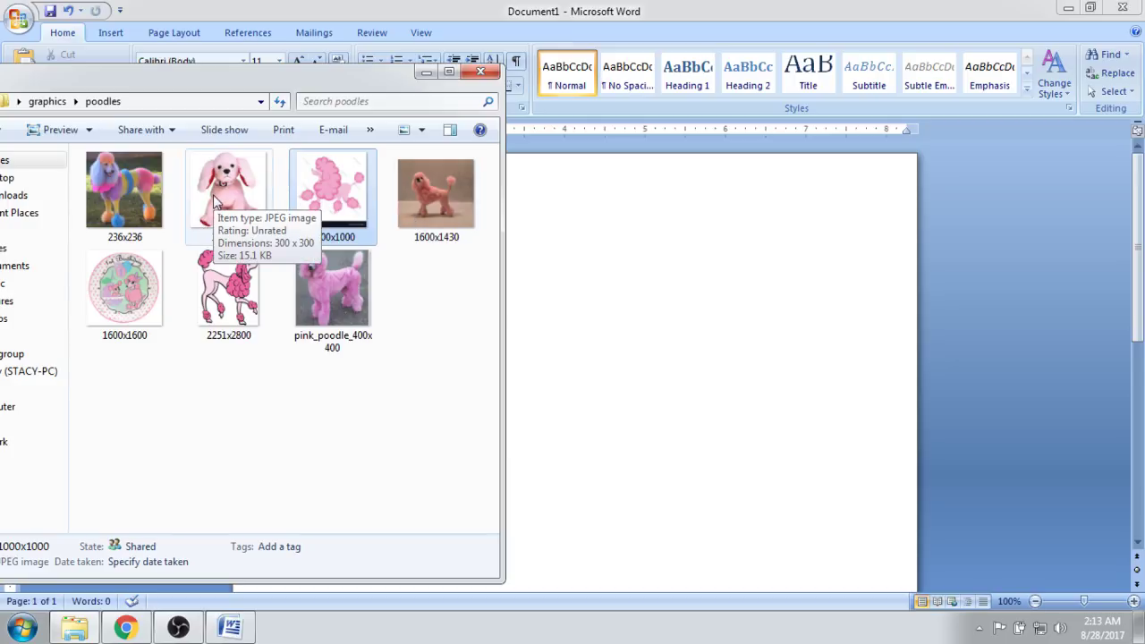
{"action": "left_click_drag", "start_coordinate": [212, 181], "coordinate": [586, 286]}
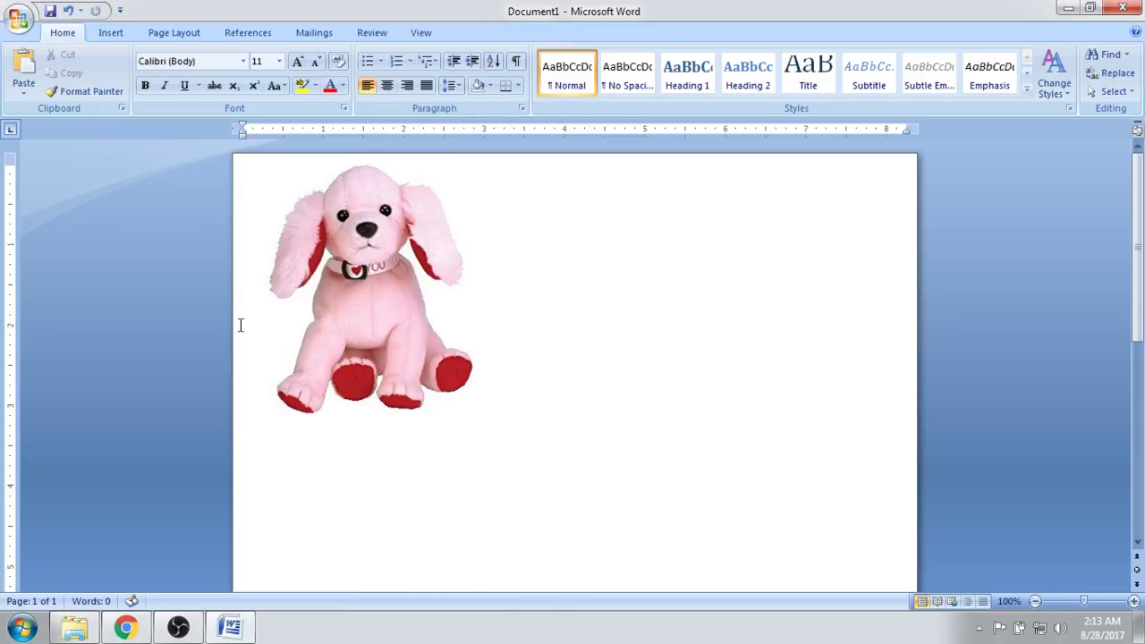
{"action": "left_click", "coordinate": [349, 287]}
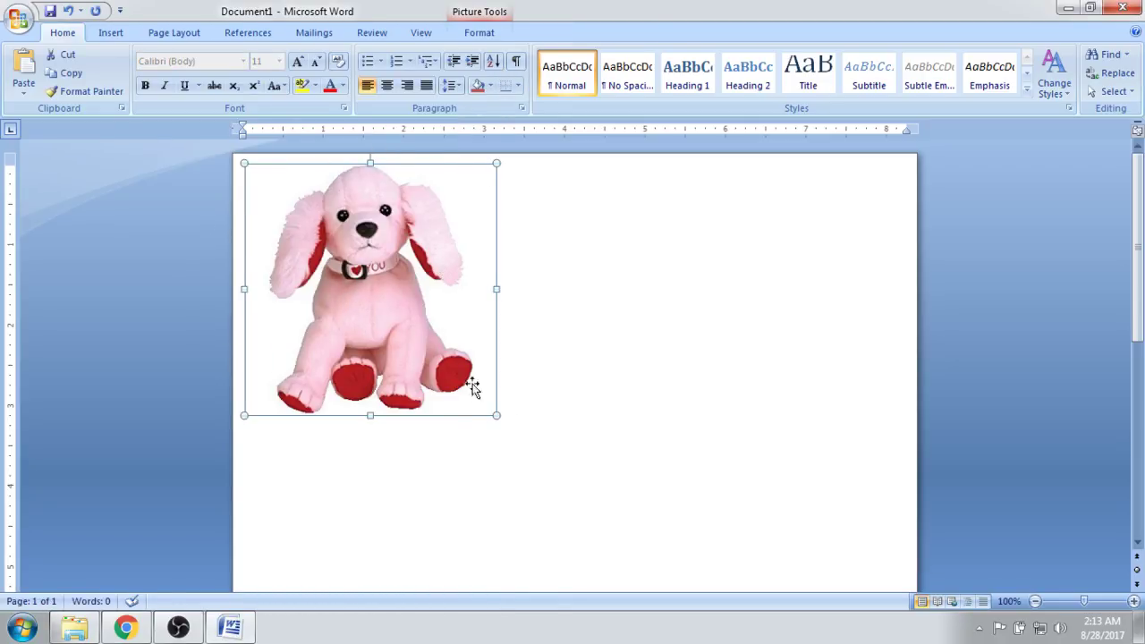
- Enlarge the pink plush dog picture proportionally to about 6.6 inches wide, and shrink it in stages to about 2 inches
{"action": "scroll", "coordinate": [516, 200], "scroll_direction": "down", "scroll_amount": 2}
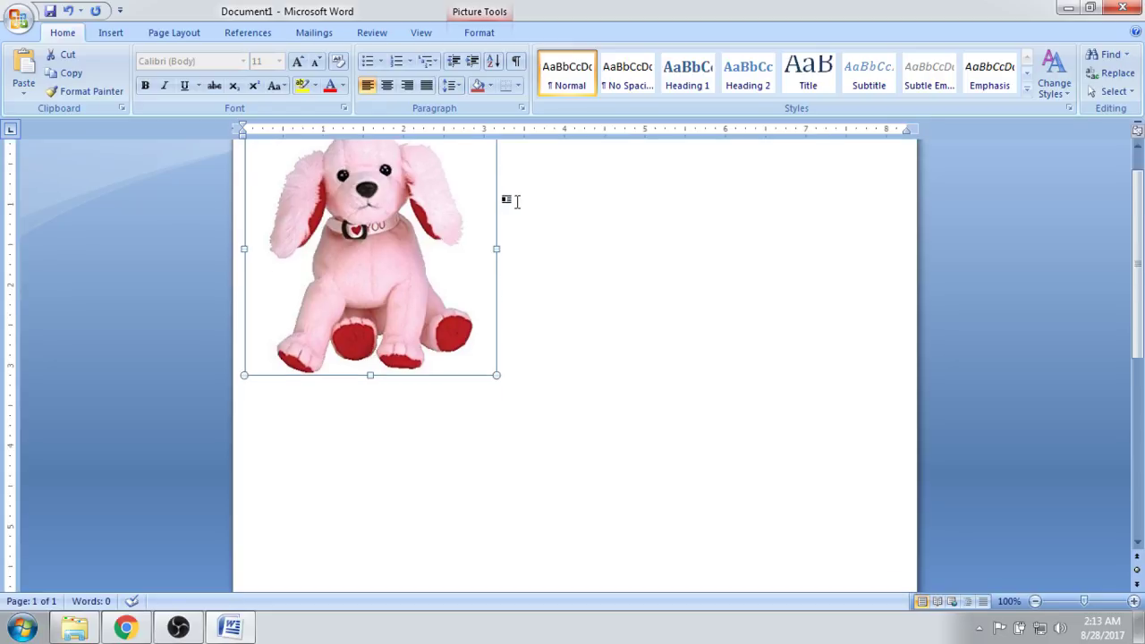
{"action": "scroll", "coordinate": [516, 201], "scroll_direction": "up", "scroll_amount": 1}
{"action": "scroll", "coordinate": [516, 200], "scroll_direction": "up", "scroll_amount": 1}
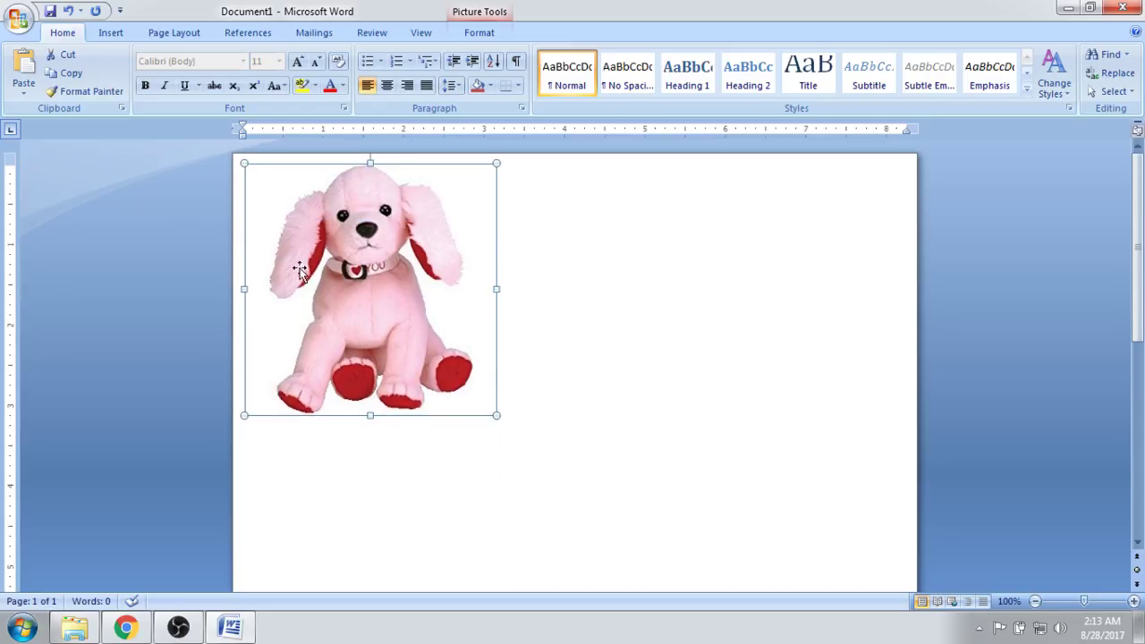
{"action": "left_click_drag", "start_coordinate": [494, 417], "coordinate": [775, 516]}
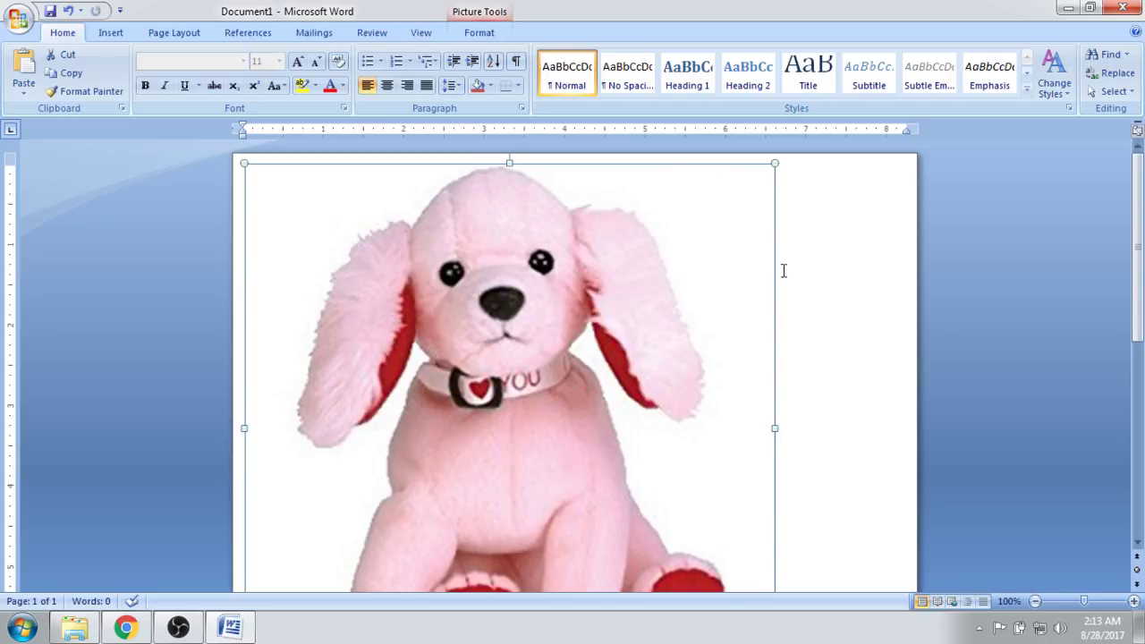
{"action": "scroll", "coordinate": [783, 277], "scroll_direction": "down", "scroll_amount": 5}
{"action": "left_click_drag", "start_coordinate": [774, 453], "coordinate": [556, 236]}
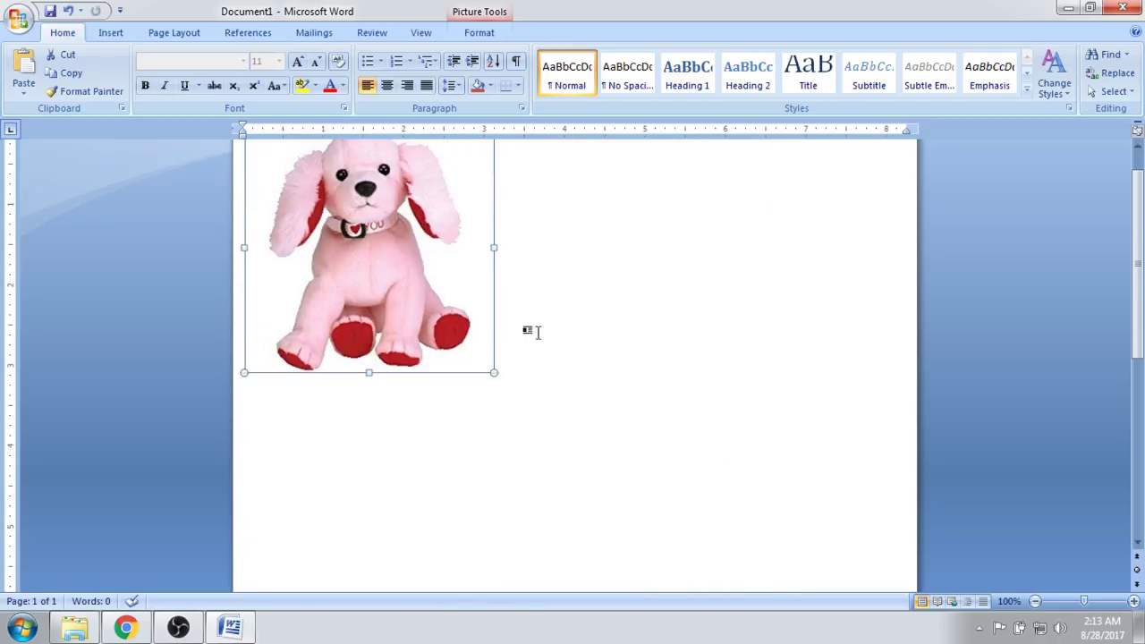
{"action": "left_click_drag", "start_coordinate": [491, 372], "coordinate": [410, 236]}
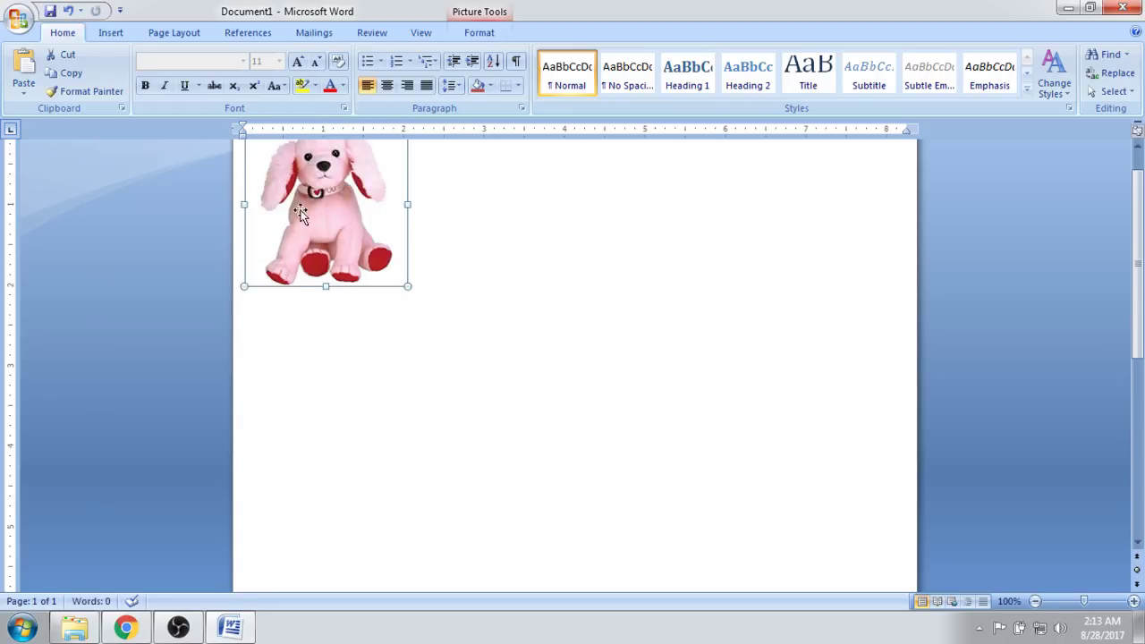
{"action": "left_click", "coordinate": [412, 284]}
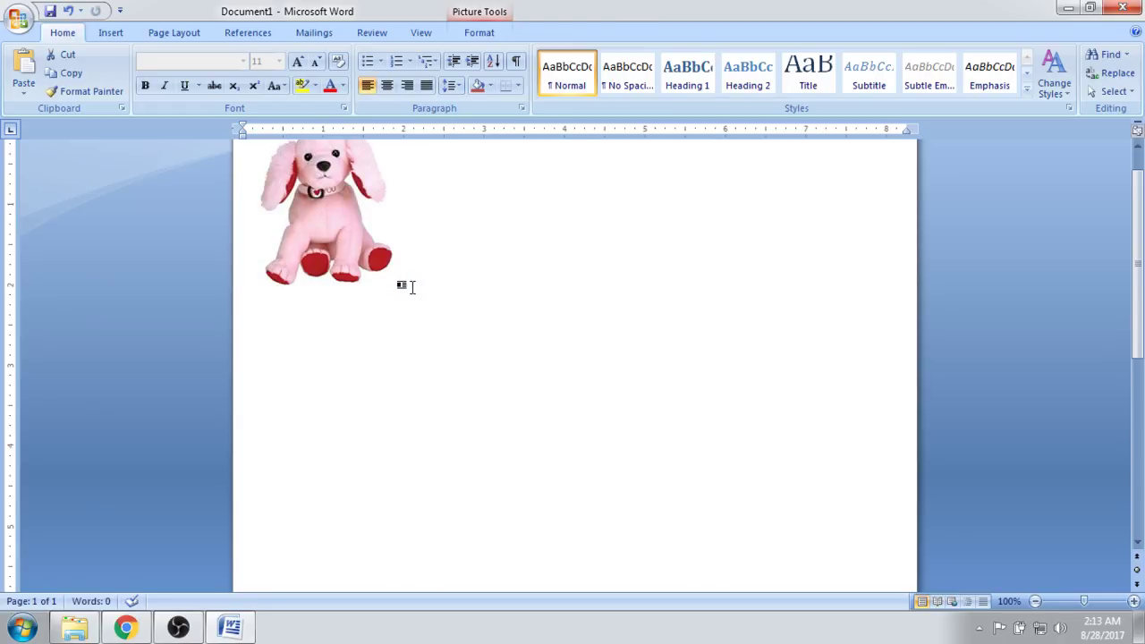
- Enlarge the pink plush dog picture proportionally to about 2.8 inches wide, and shrink it to about 2.4 inches
{"action": "left_click", "coordinate": [408, 273]}
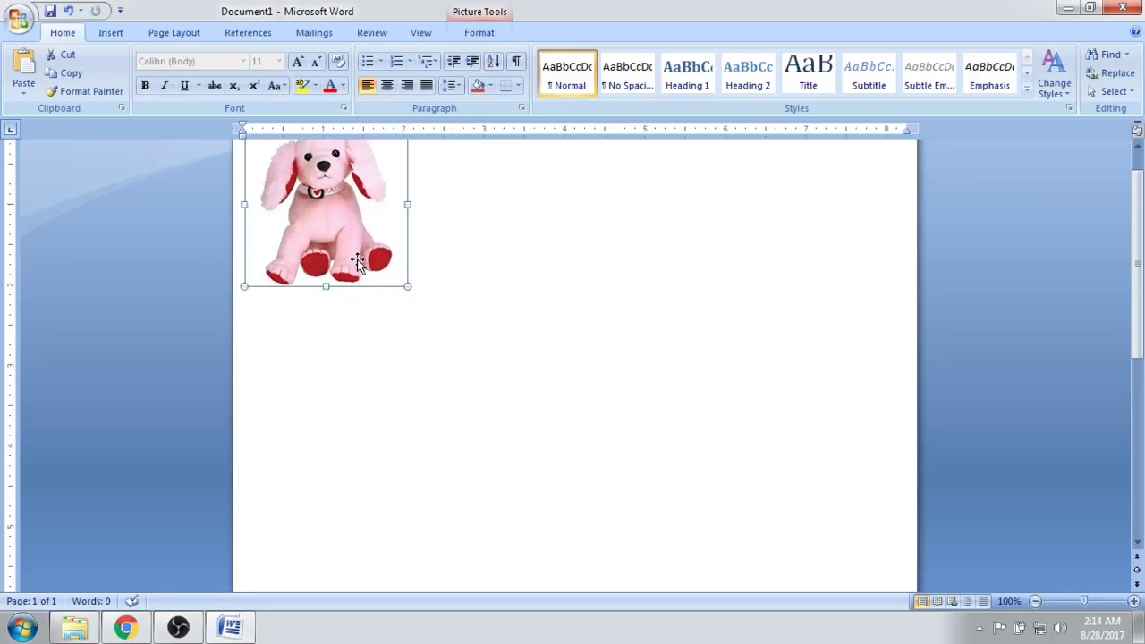
{"action": "left_click_drag", "start_coordinate": [409, 288], "coordinate": [467, 348]}
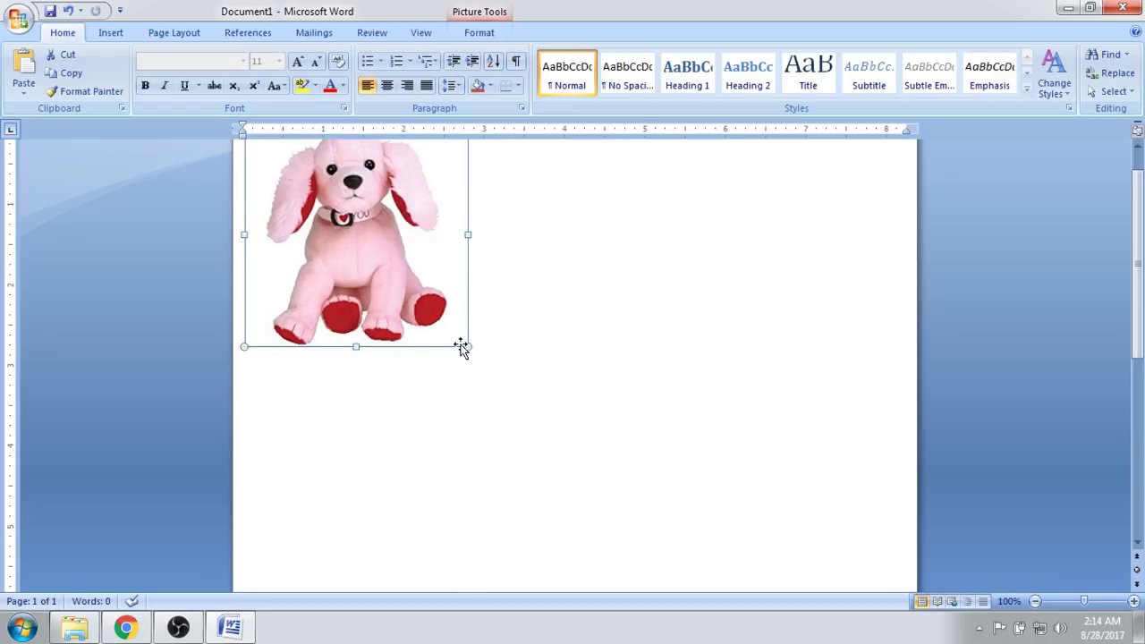
{"action": "left_click_drag", "start_coordinate": [461, 348], "coordinate": [418, 316]}
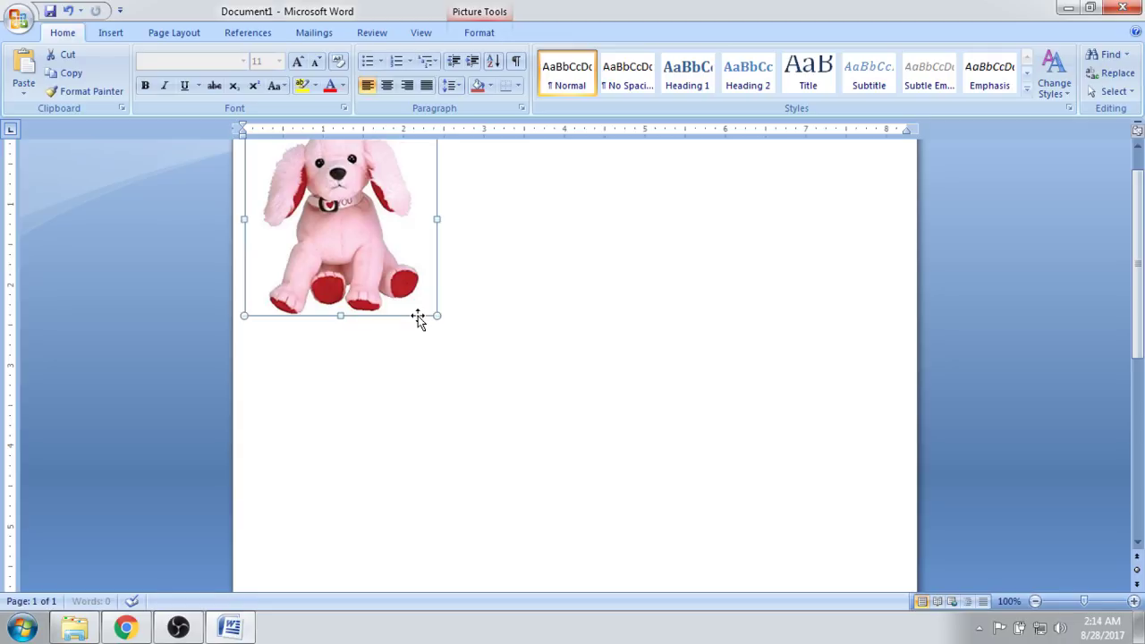
- Replace the resized plush dog picture with a fresh copy of the 300x300 image from the poodles folder and select it
{"action": "right_click", "coordinate": [397, 252]}
{"action": "left_click", "coordinate": [411, 256]}
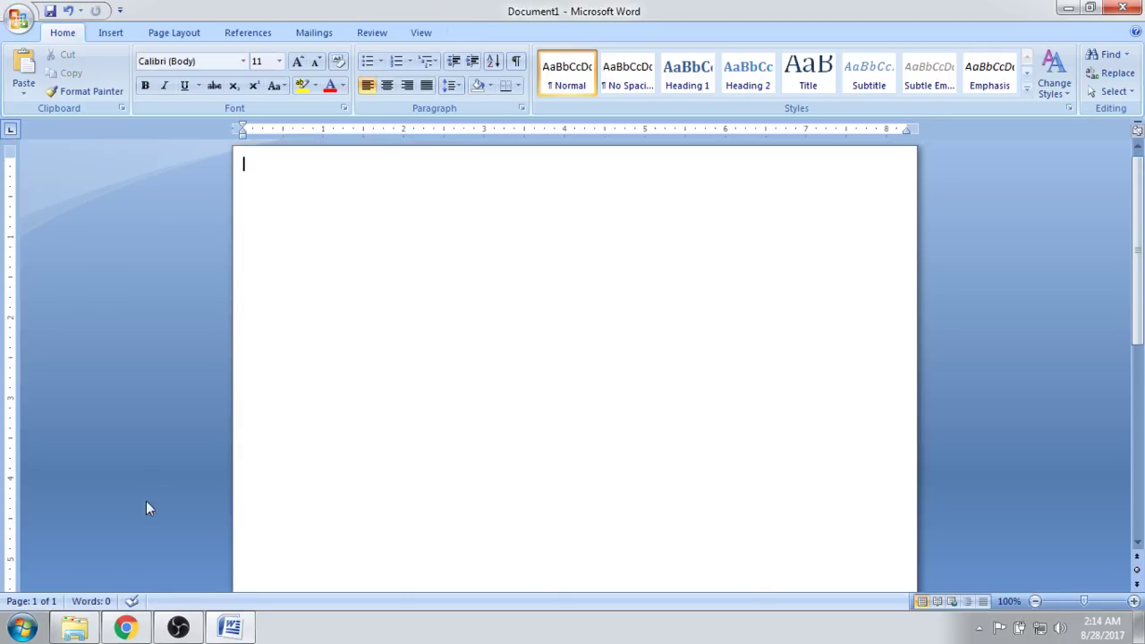
{"action": "left_click", "coordinate": [74, 626]}
{"action": "left_click_drag", "start_coordinate": [208, 214], "coordinate": [542, 313]}
{"action": "left_click", "coordinate": [453, 258]}
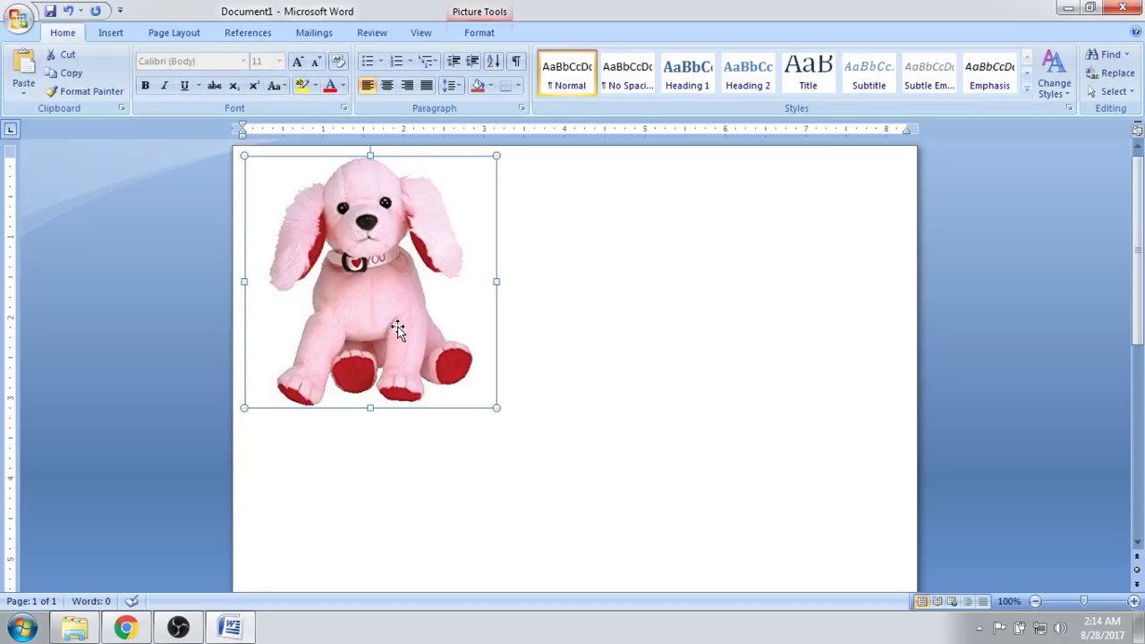
- Replace the plush dog picture with the 1000x1000 image from the poodles folder and select it
{"action": "right_click", "coordinate": [474, 269]}
{"action": "left_click", "coordinate": [537, 272]}
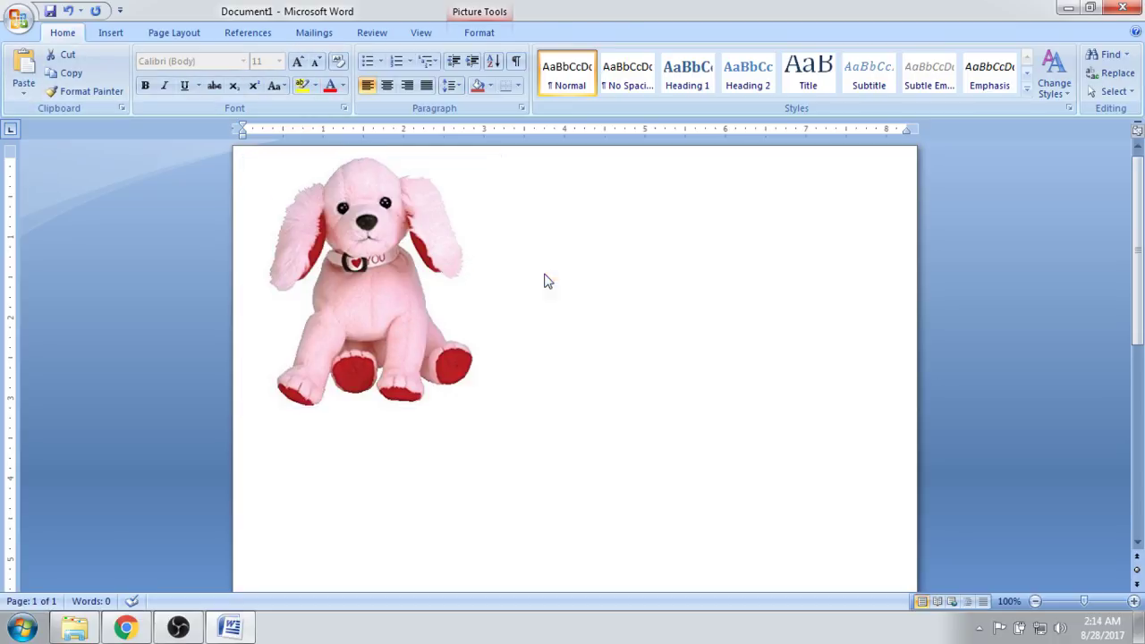
{"action": "left_click", "coordinate": [75, 628]}
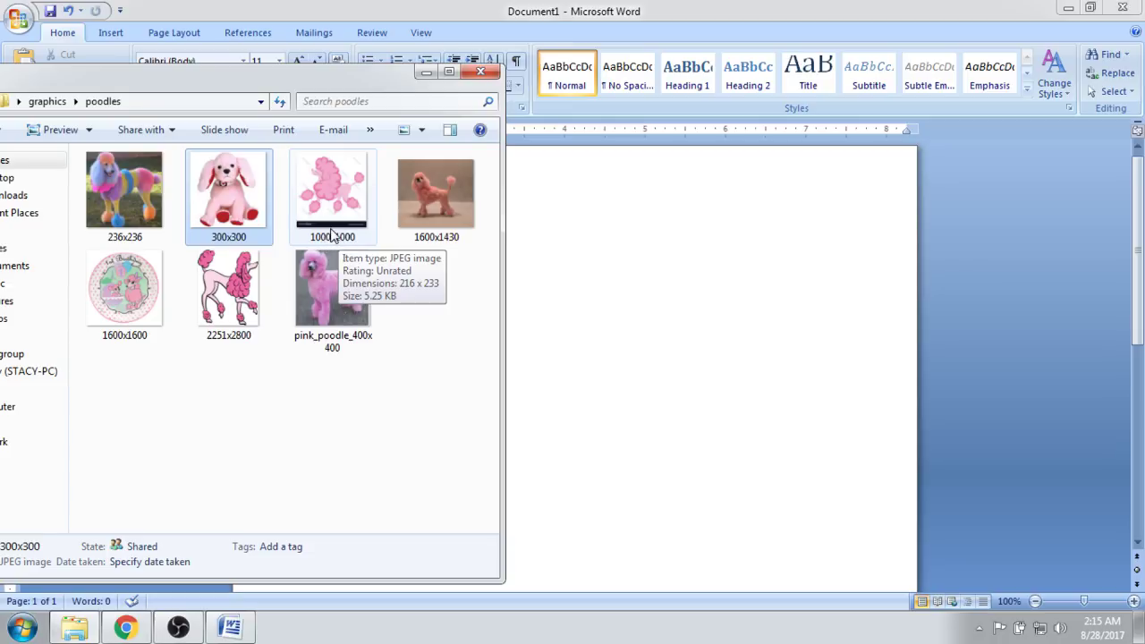
{"action": "left_click_drag", "start_coordinate": [332, 235], "coordinate": [590, 313]}
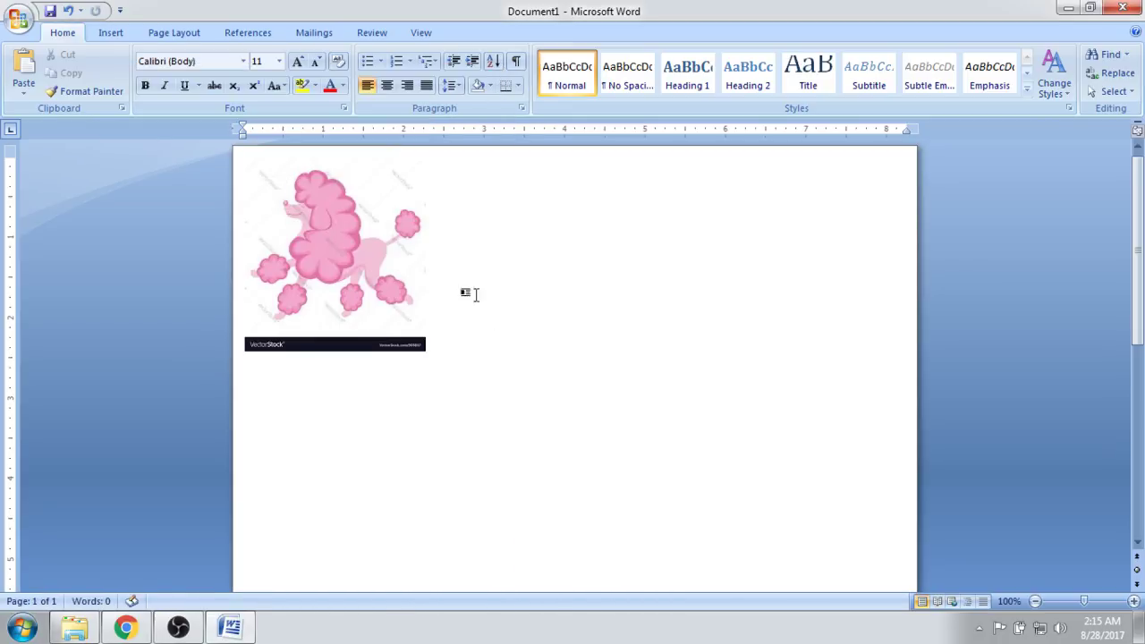
{"action": "left_click", "coordinate": [371, 302]}
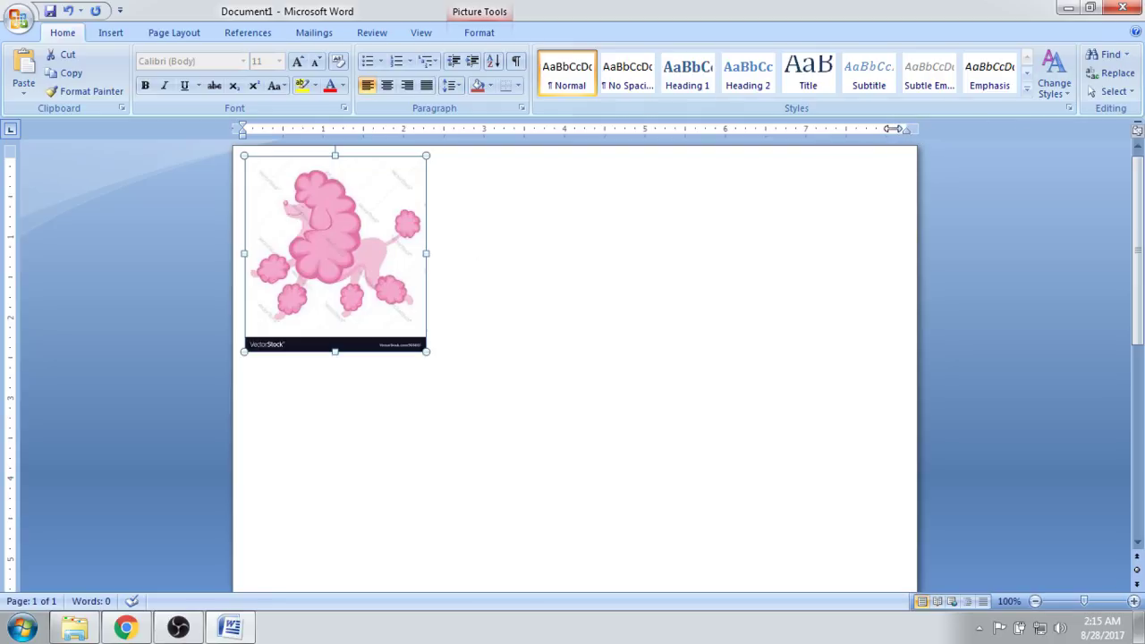
- Enlarge the 1000x1000 poodle picture proportionally to about 6.2 inches wide and inspect the enlarged image
{"action": "scroll", "coordinate": [882, 139], "scroll_direction": "down", "scroll_amount": 10}
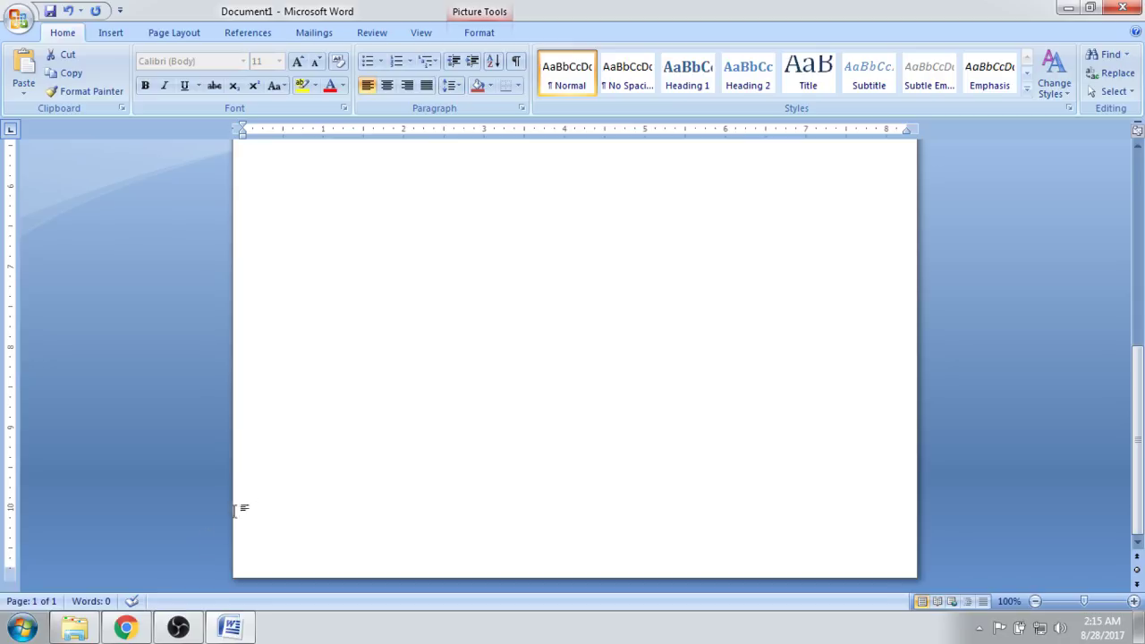
{"action": "scroll", "coordinate": [430, 403], "scroll_direction": "up", "scroll_amount": 10}
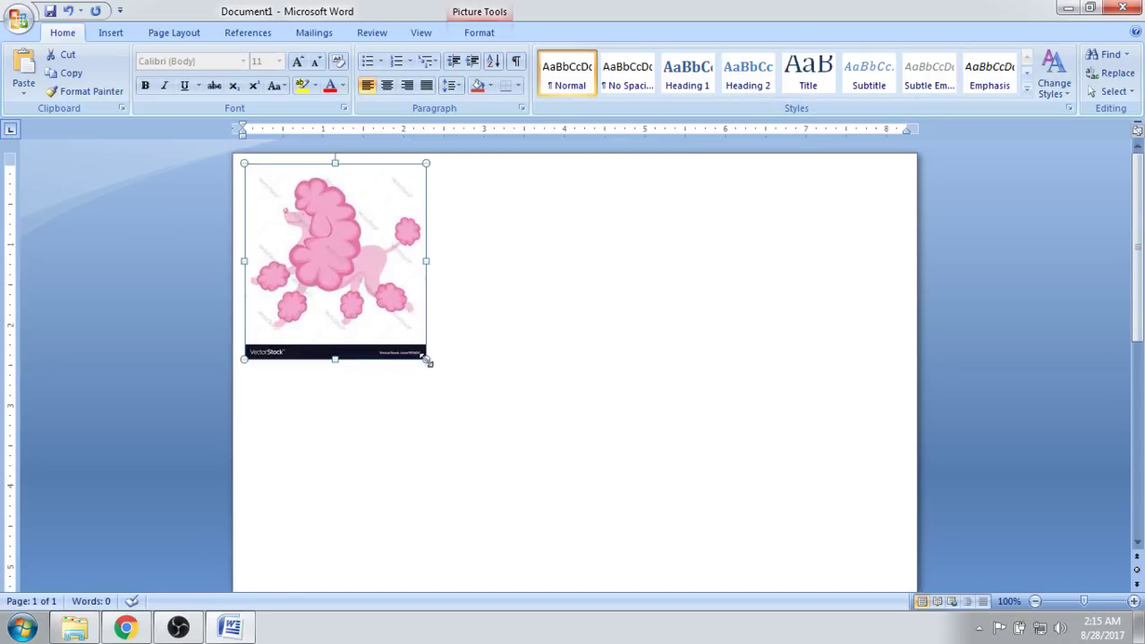
{"action": "left_click_drag", "start_coordinate": [426, 358], "coordinate": [746, 514]}
{"action": "scroll", "coordinate": [744, 349], "scroll_direction": "down", "scroll_amount": 3}
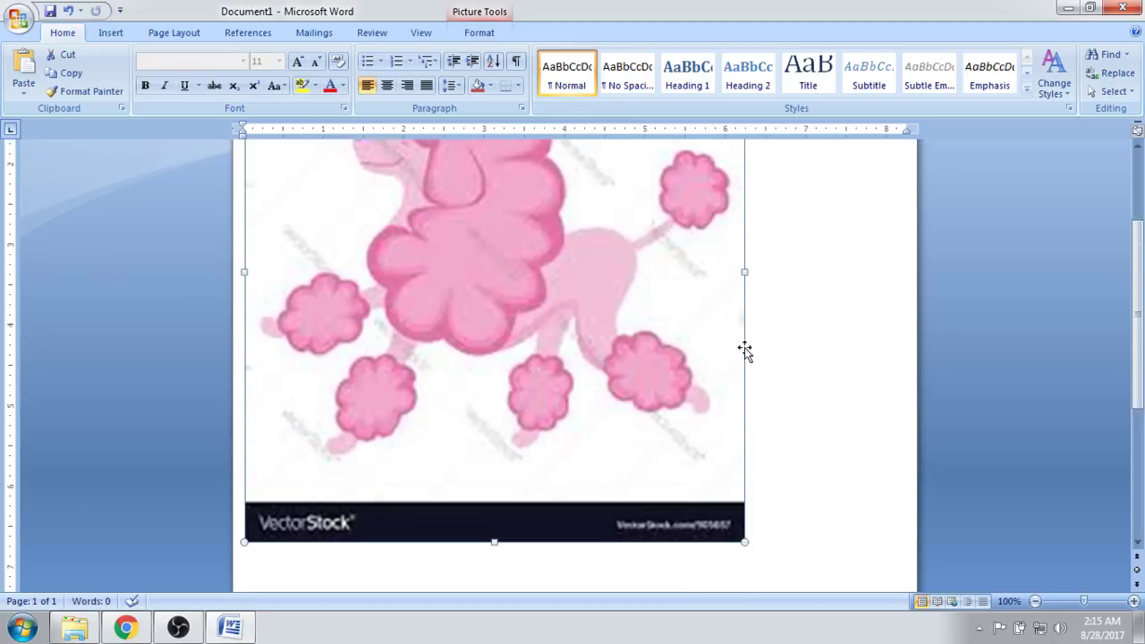
{"action": "scroll", "coordinate": [744, 349], "scroll_direction": "down", "scroll_amount": 1}
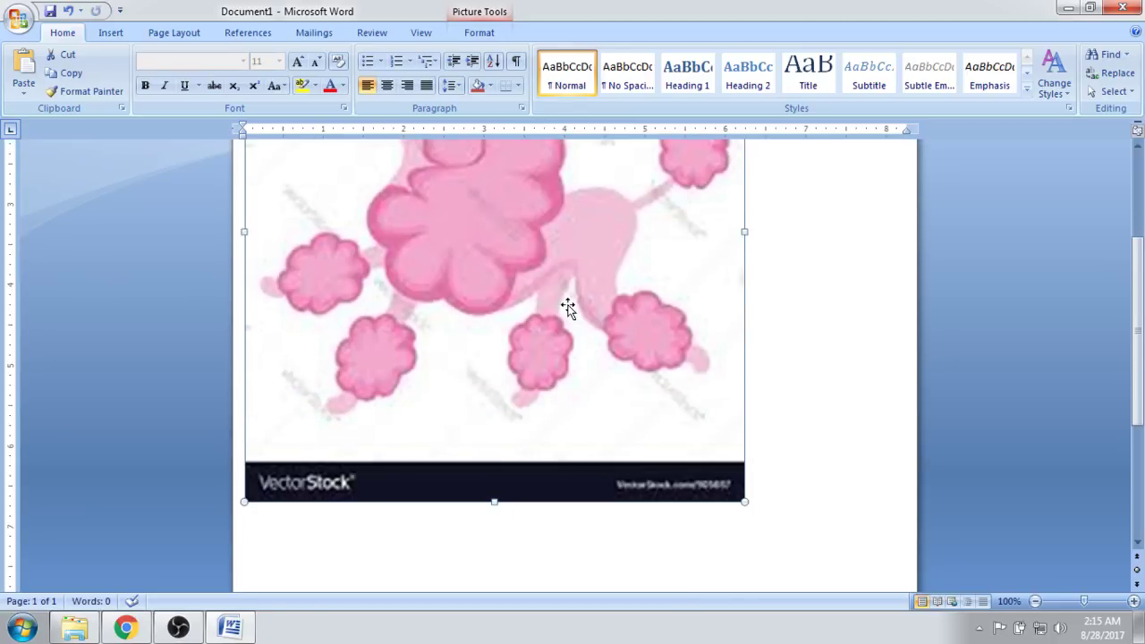
{"action": "scroll", "coordinate": [568, 307], "scroll_direction": "up", "scroll_amount": 5}
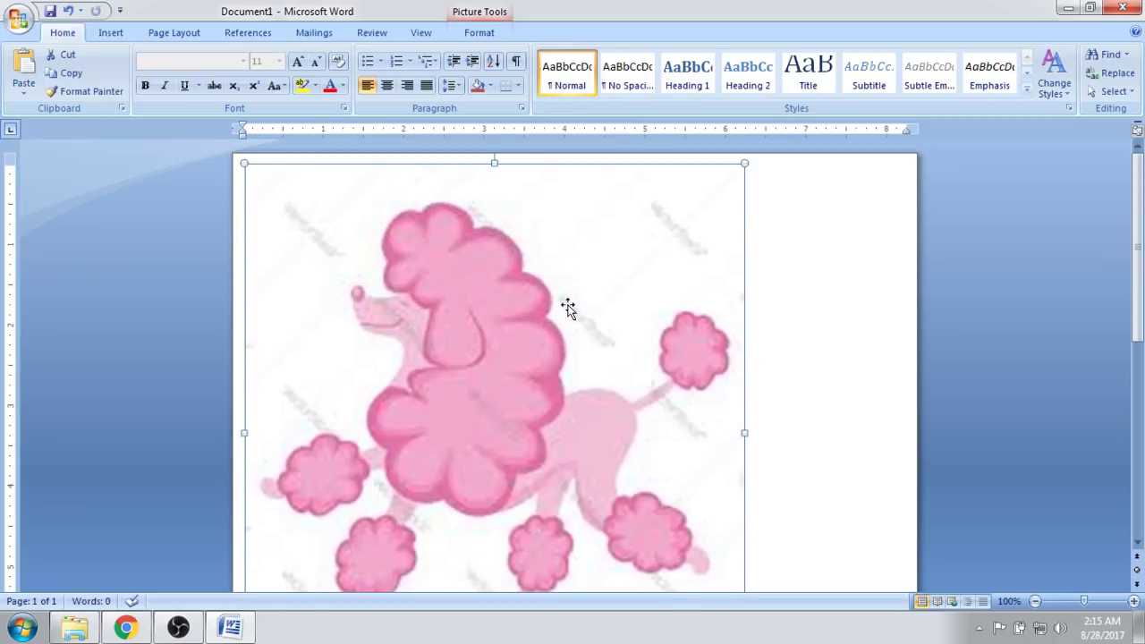
- Cut the enlarged cartoon poodle picture from the page and insert the 1600x1430 image from the poodles folder instead
{"action": "right_click", "coordinate": [561, 305]}
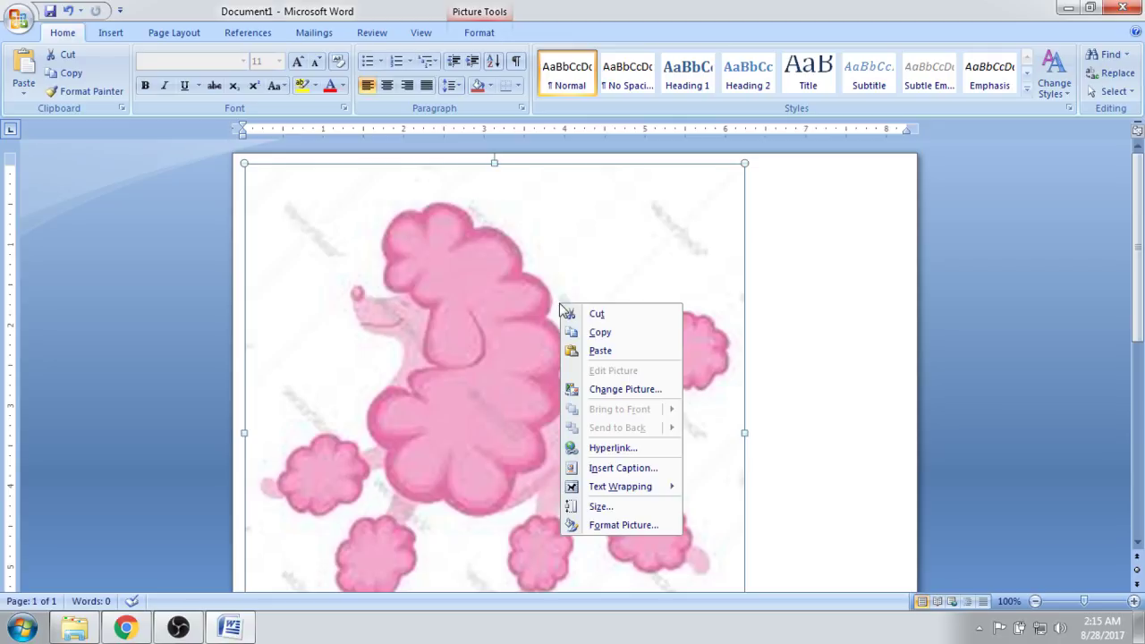
{"action": "left_click", "coordinate": [613, 315]}
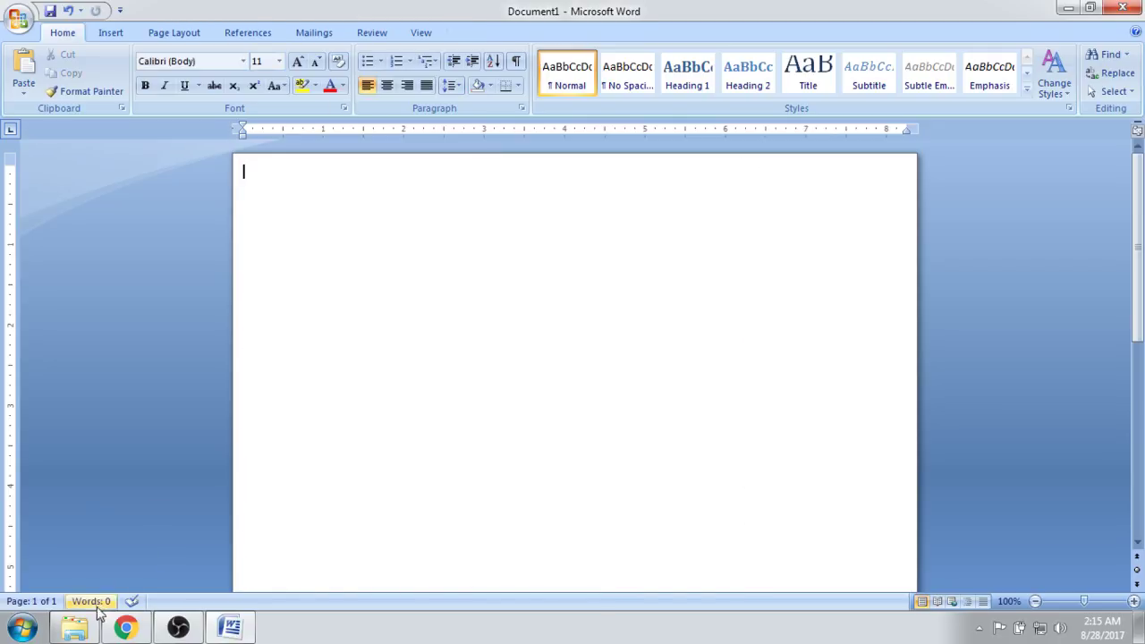
{"action": "left_click", "coordinate": [76, 626]}
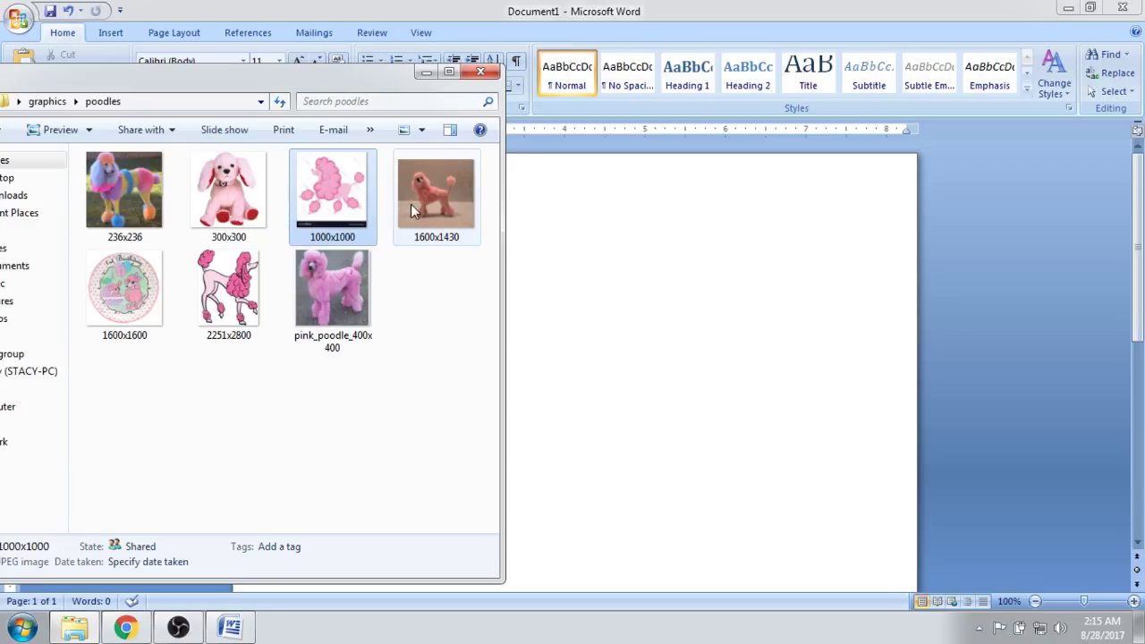
{"action": "left_click_drag", "start_coordinate": [411, 204], "coordinate": [592, 300]}
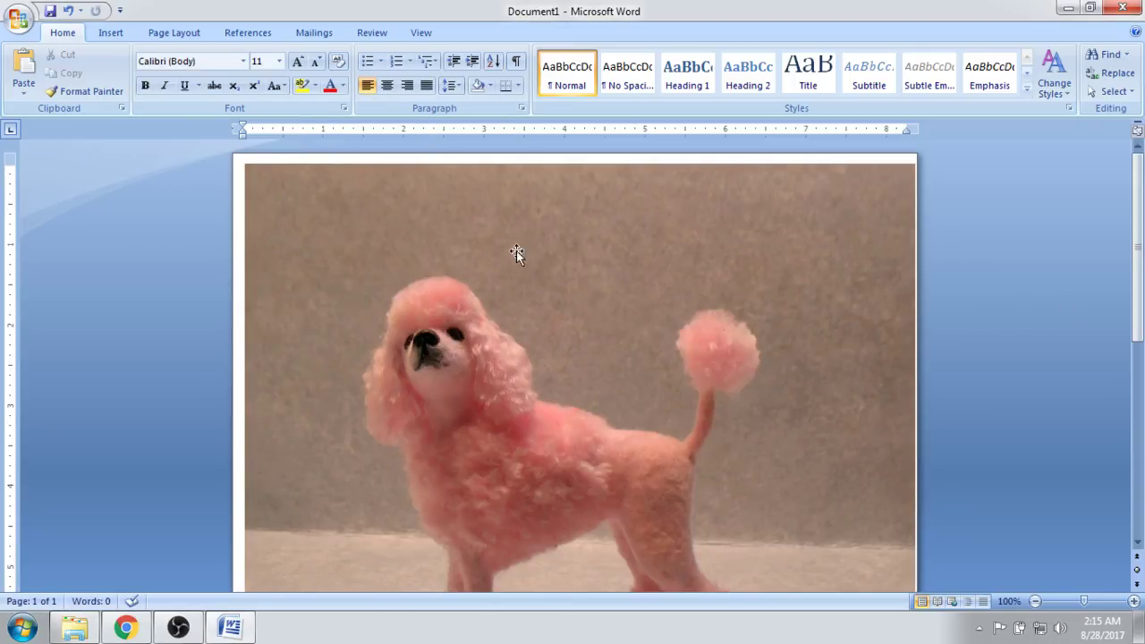
- Examine how the inserted 1600x1430 poodle photo fills the page, from its upper edge to the space beneath it
{"action": "scroll", "coordinate": [867, 331], "scroll_direction": "down", "scroll_amount": 8}
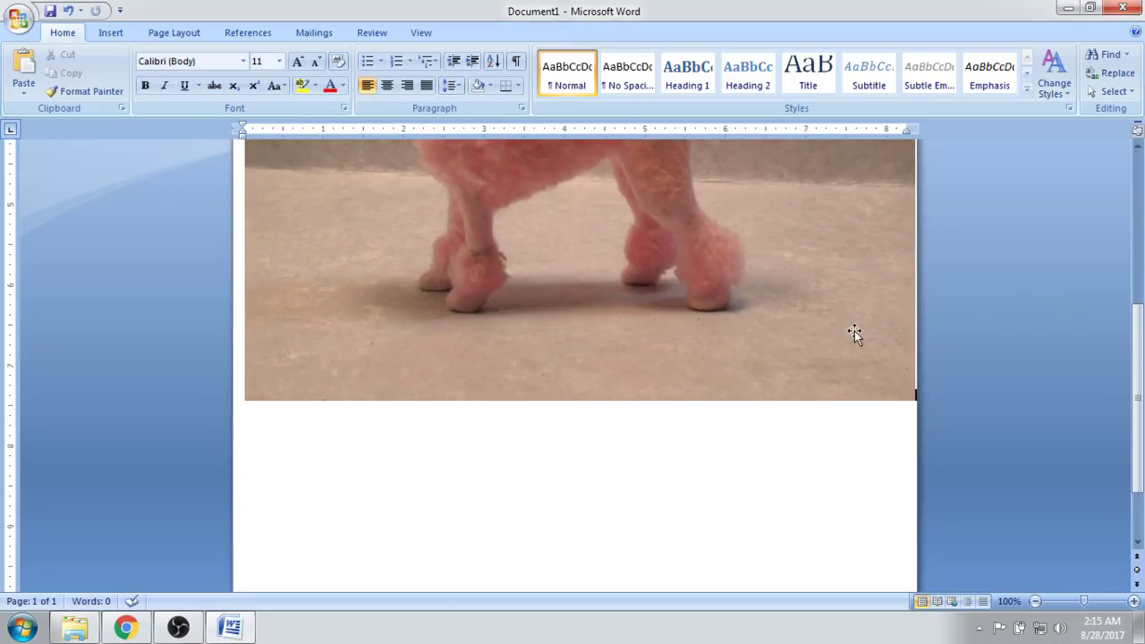
{"action": "scroll", "coordinate": [761, 357], "scroll_direction": "up", "scroll_amount": 3}
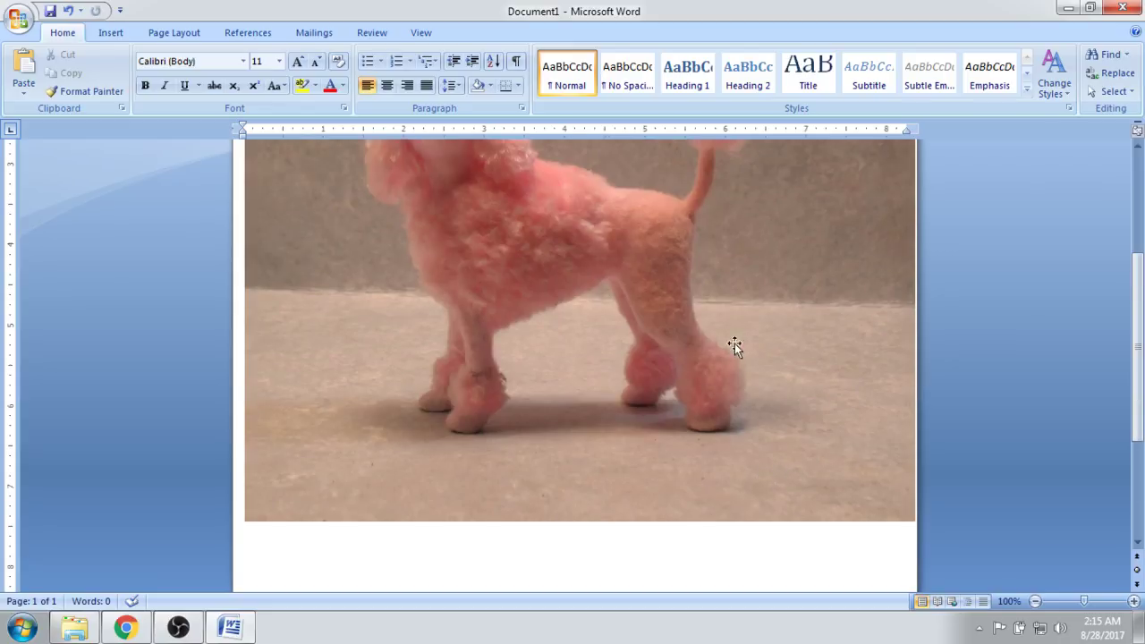
{"action": "scroll", "coordinate": [666, 314], "scroll_direction": "up", "scroll_amount": 5}
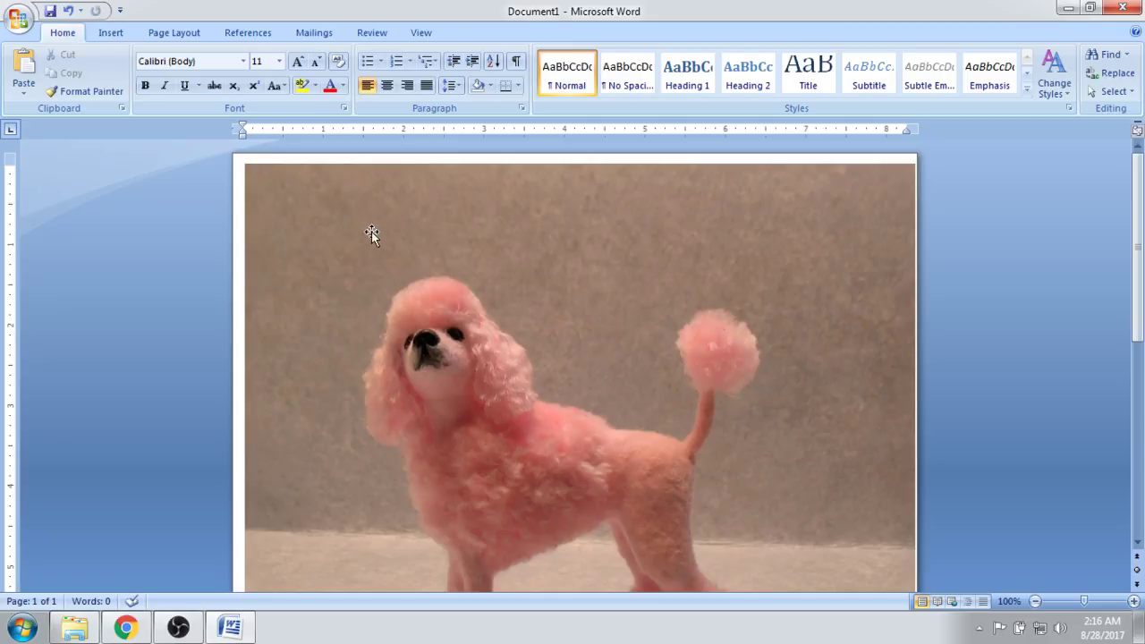
{"action": "scroll", "coordinate": [425, 291], "scroll_direction": "down", "scroll_amount": 8}
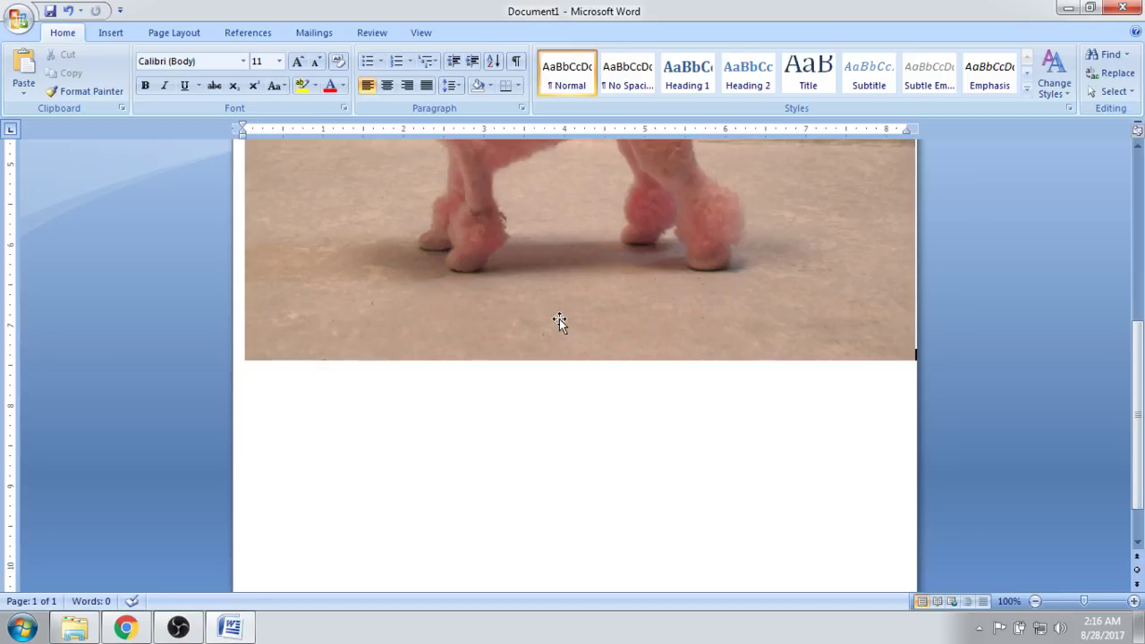
{"action": "scroll", "coordinate": [557, 322], "scroll_direction": "up", "scroll_amount": 4}
{"action": "scroll", "coordinate": [559, 320], "scroll_direction": "up", "scroll_amount": 4}
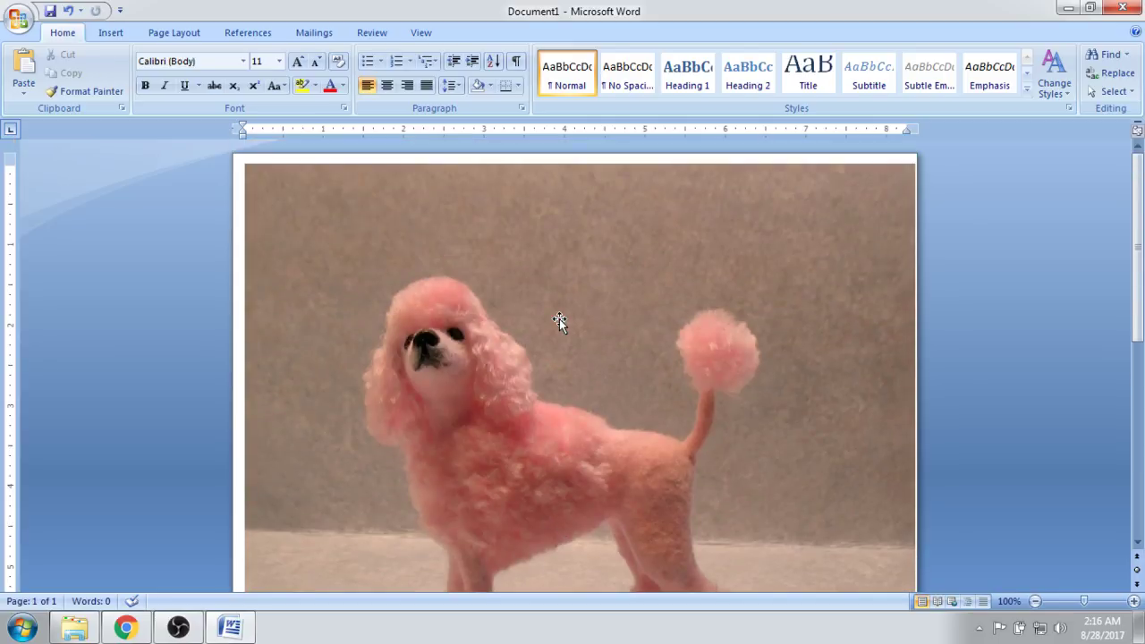
{"action": "scroll", "coordinate": [559, 319], "scroll_direction": "down", "scroll_amount": 3}
{"action": "scroll", "coordinate": [559, 319], "scroll_direction": "down", "scroll_amount": 4}
{"action": "scroll", "coordinate": [559, 318], "scroll_direction": "up", "scroll_amount": 2}
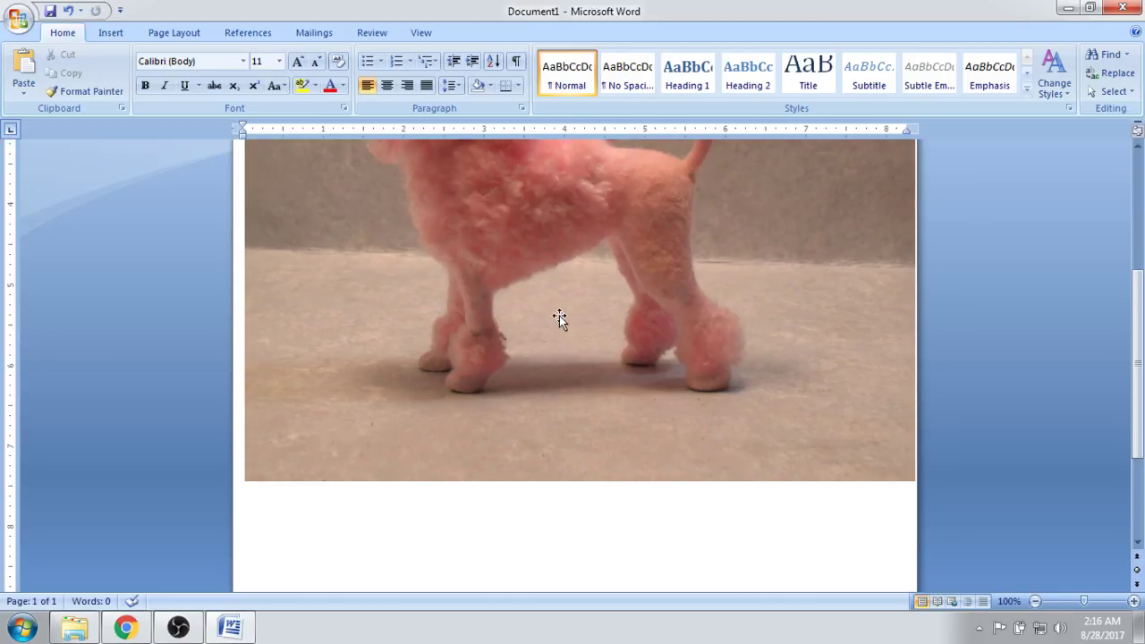
{"action": "scroll", "coordinate": [559, 316], "scroll_direction": "up", "scroll_amount": 4}
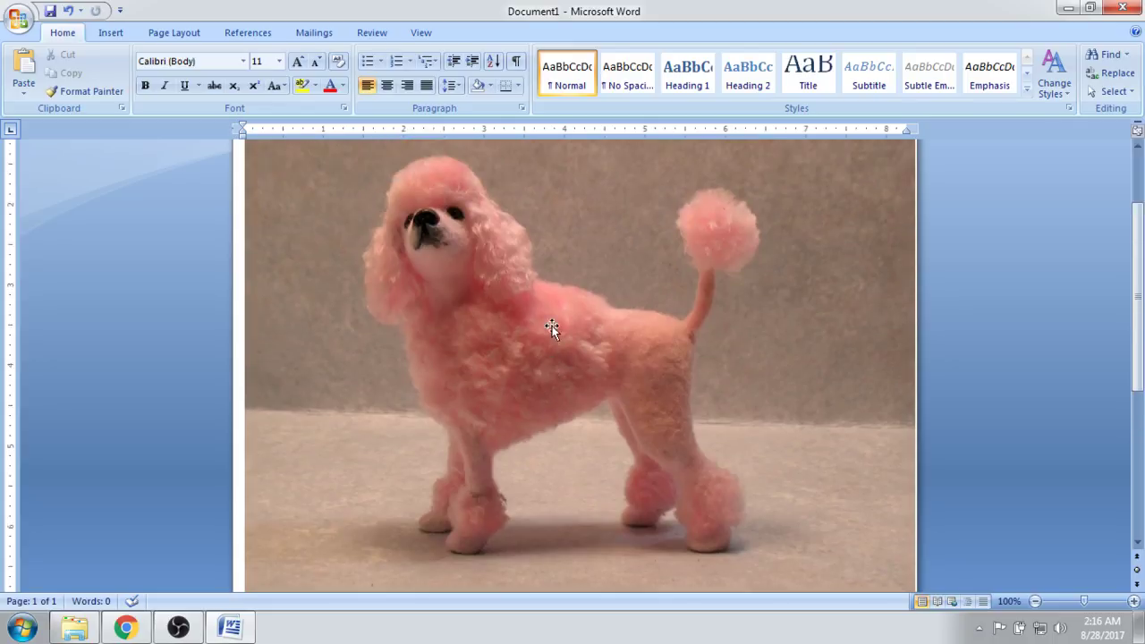
{"action": "scroll", "coordinate": [552, 328], "scroll_direction": "up", "scroll_amount": 3}
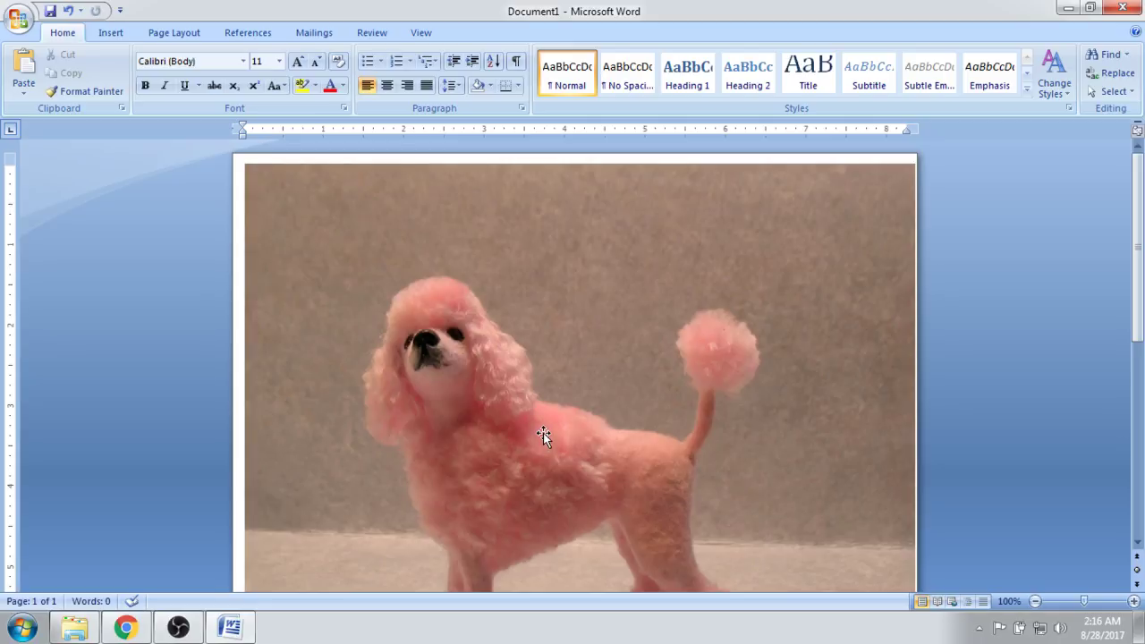
{"action": "scroll", "coordinate": [538, 437], "scroll_direction": "down", "scroll_amount": 5}
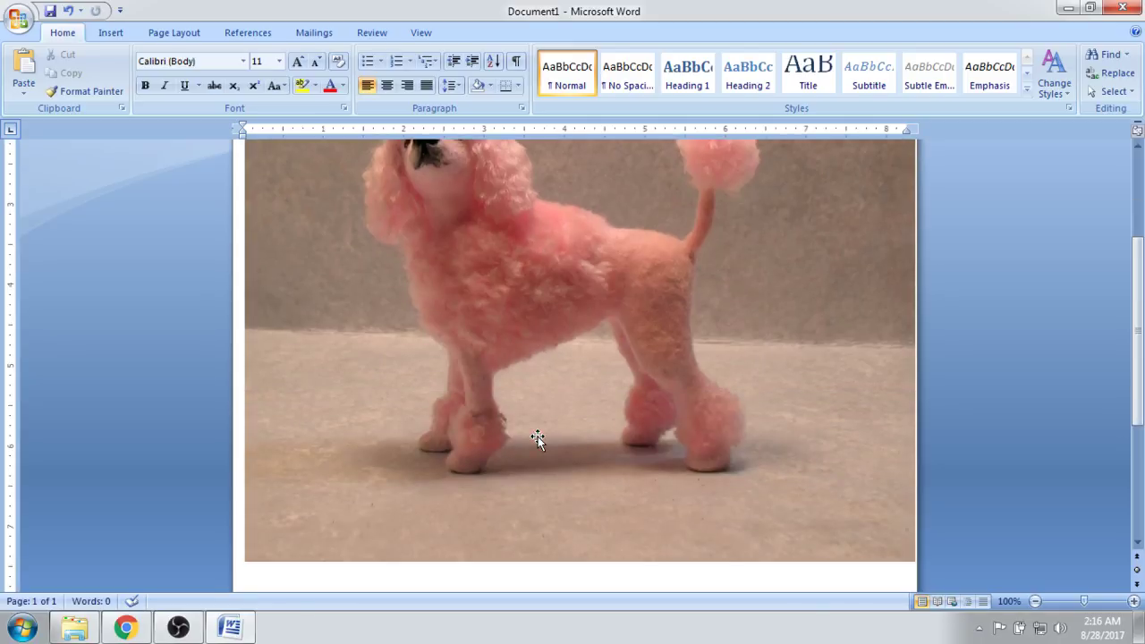
{"action": "scroll", "coordinate": [538, 439], "scroll_direction": "up", "scroll_amount": 5}
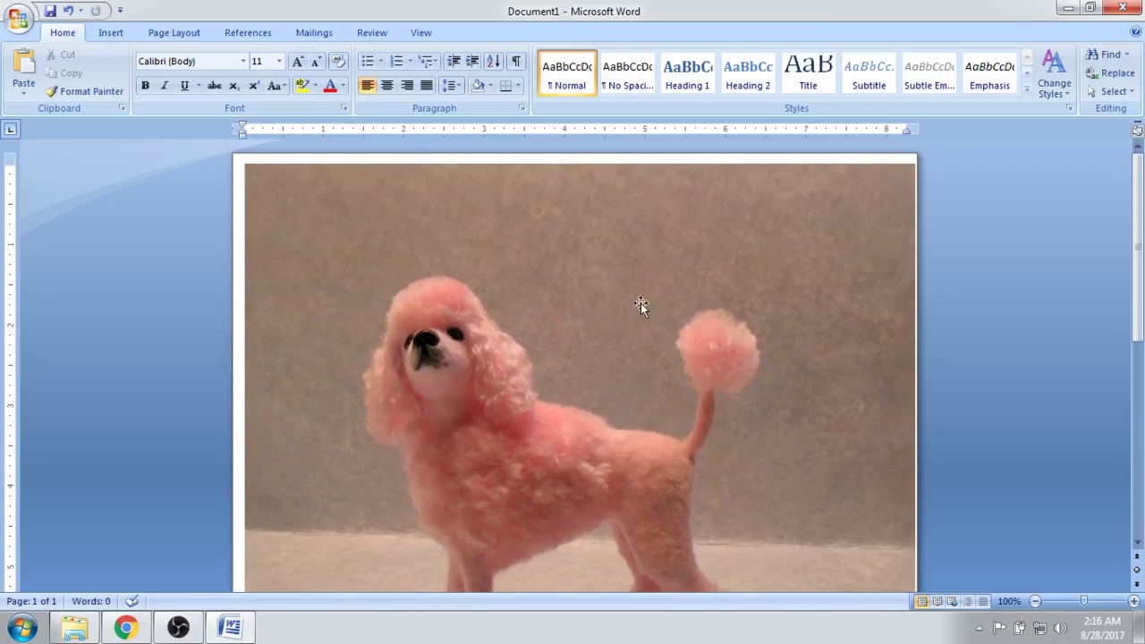
{"action": "scroll", "coordinate": [505, 297], "scroll_direction": "down", "scroll_amount": 5}
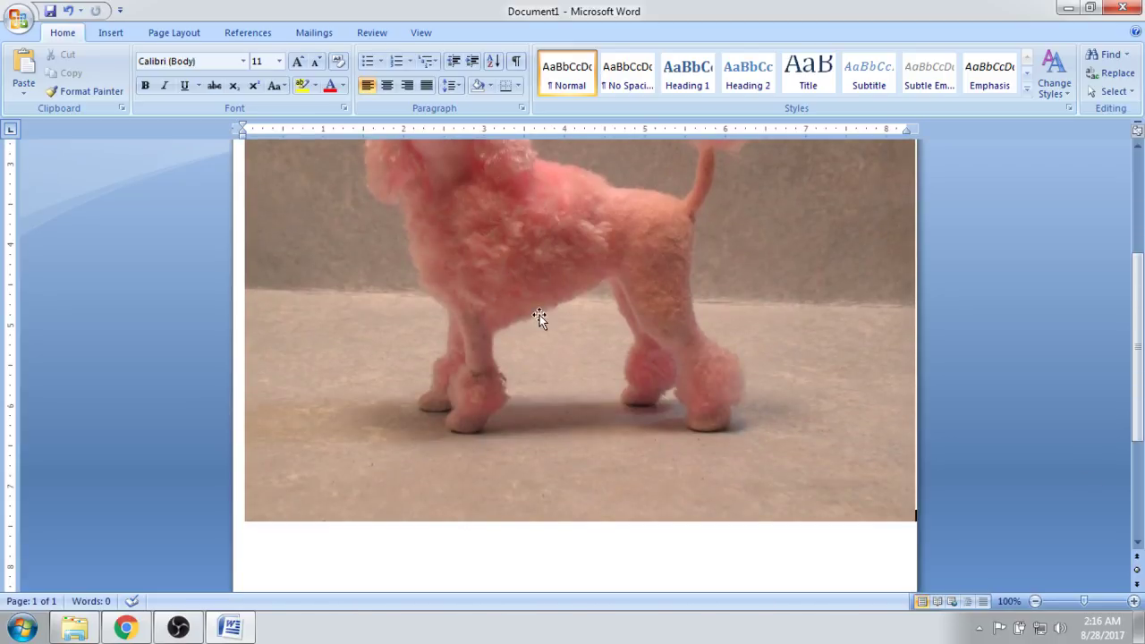
{"action": "scroll", "coordinate": [474, 306], "scroll_direction": "down", "scroll_amount": 5}
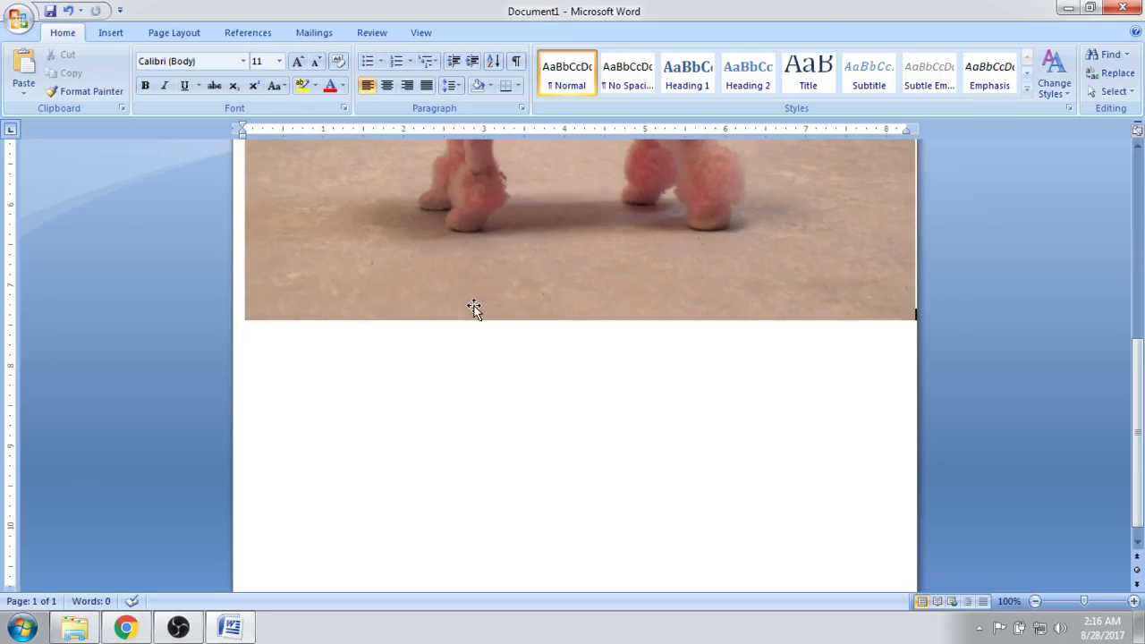
- Select the poodle photo and stretch only its height to about 8.6 inches
{"action": "left_click", "coordinate": [484, 293]}
{"action": "scroll", "coordinate": [484, 296], "scroll_direction": "up", "scroll_amount": 5}
{"action": "scroll", "coordinate": [483, 295], "scroll_direction": "up", "scroll_amount": 2}
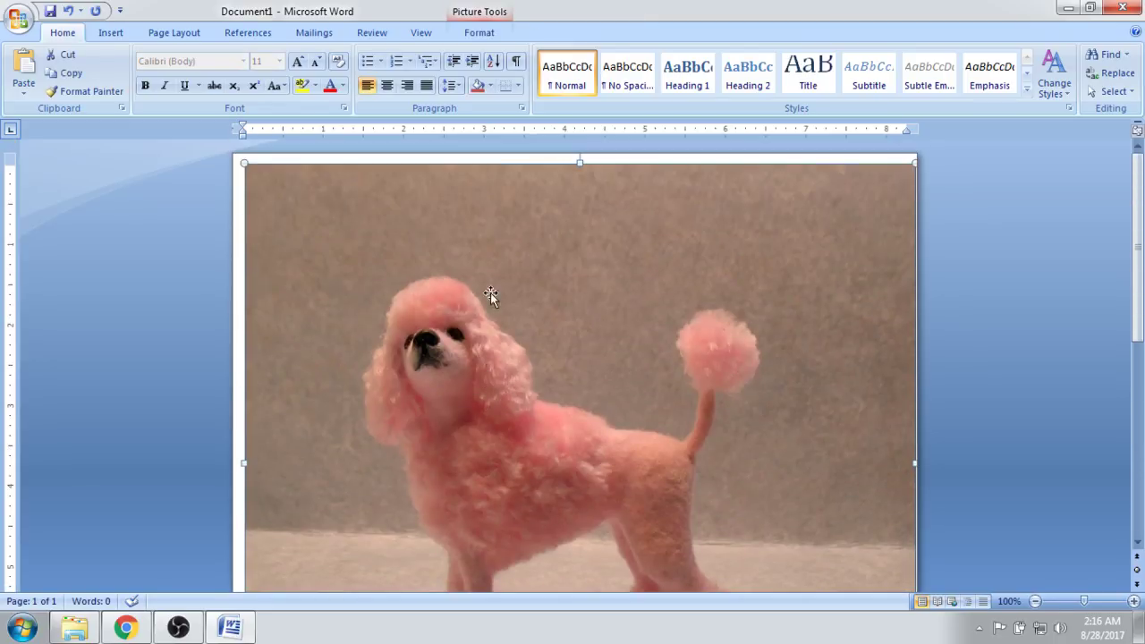
{"action": "scroll", "coordinate": [590, 235], "scroll_direction": "down", "scroll_amount": 6}
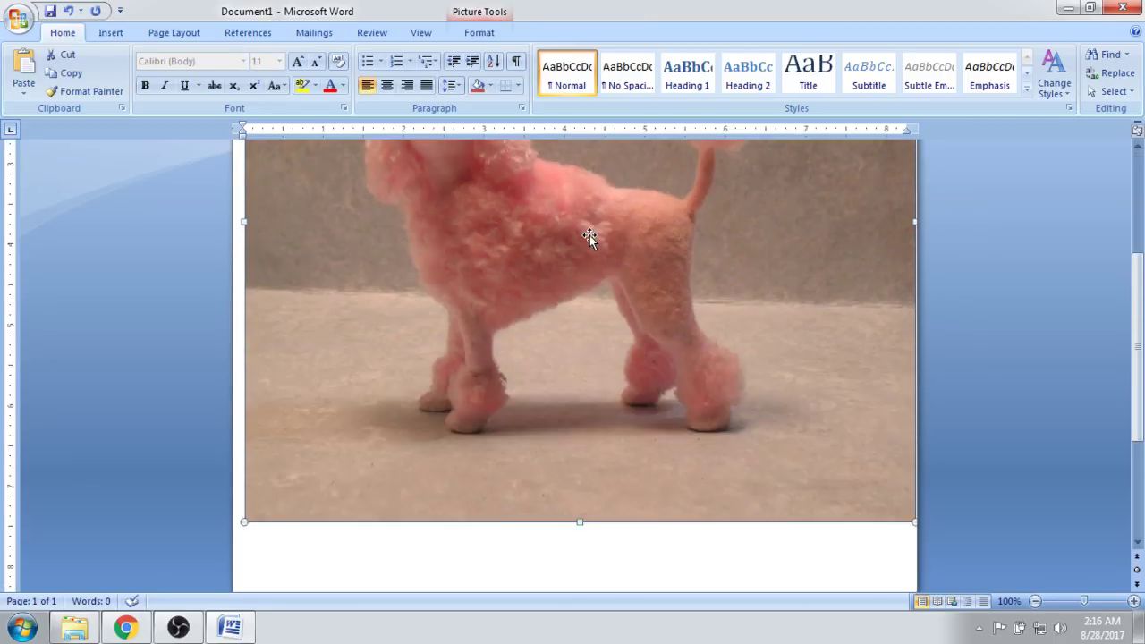
{"action": "left_click_drag", "start_coordinate": [580, 529], "coordinate": [648, 454]}
{"action": "left_click_drag", "start_coordinate": [662, 407], "coordinate": [666, 407]}
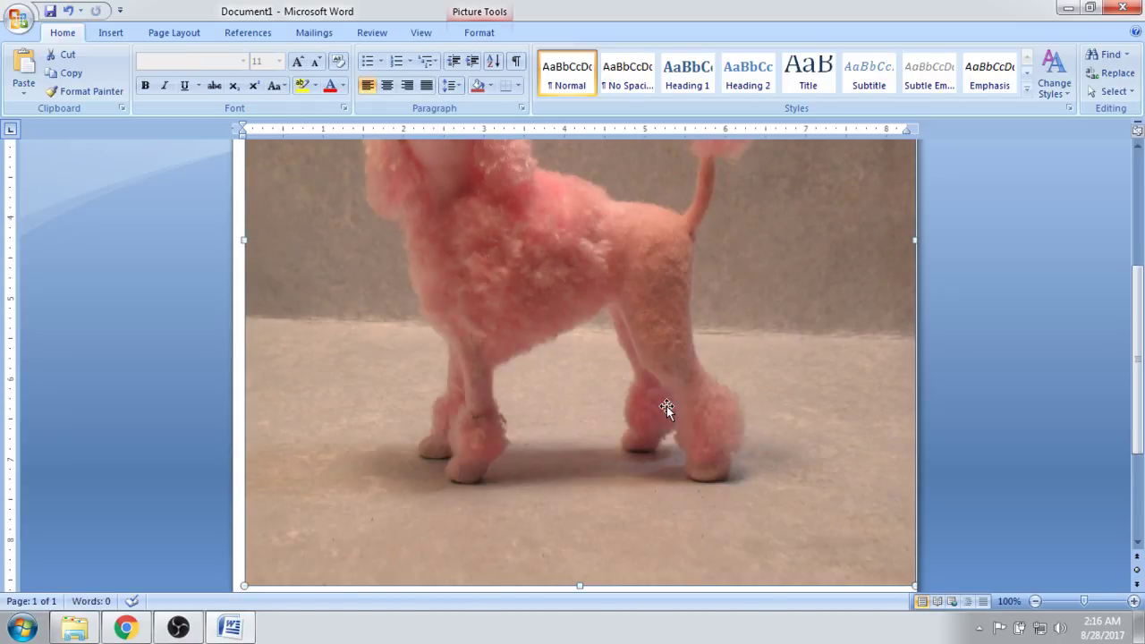
- Squeeze only the width of the stretched poodle photo to about 7.6 inches
{"action": "left_click_drag", "start_coordinate": [914, 240], "coordinate": [859, 254]}
{"action": "left_click_drag", "start_coordinate": [1019, 260], "coordinate": [1008, 267]}
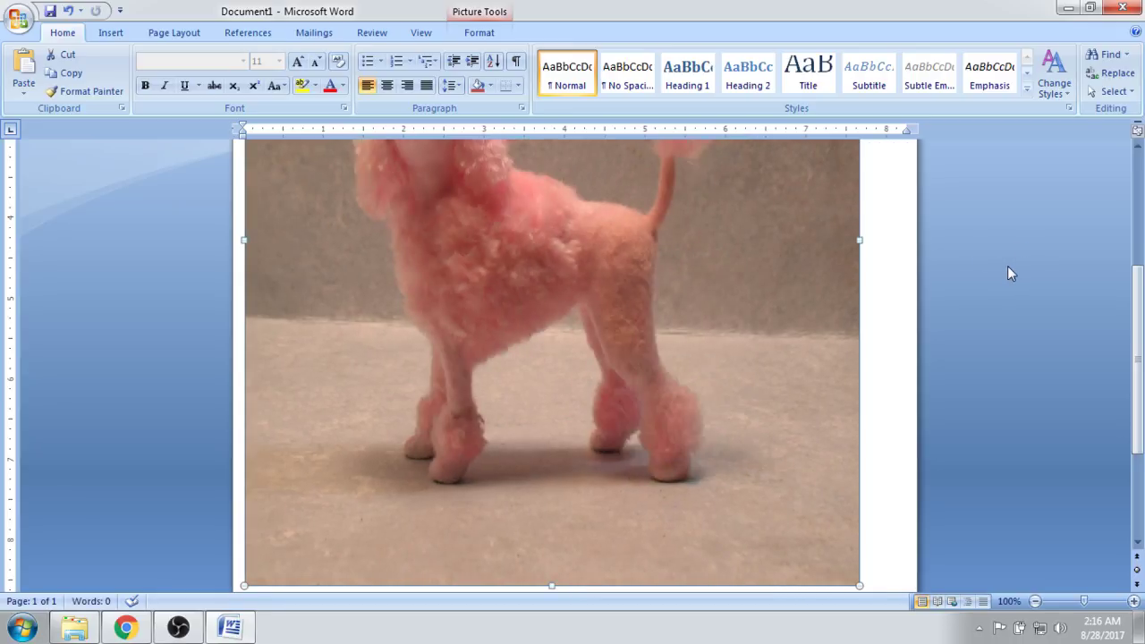
{"action": "scroll", "coordinate": [731, 346], "scroll_direction": "up", "scroll_amount": 3}
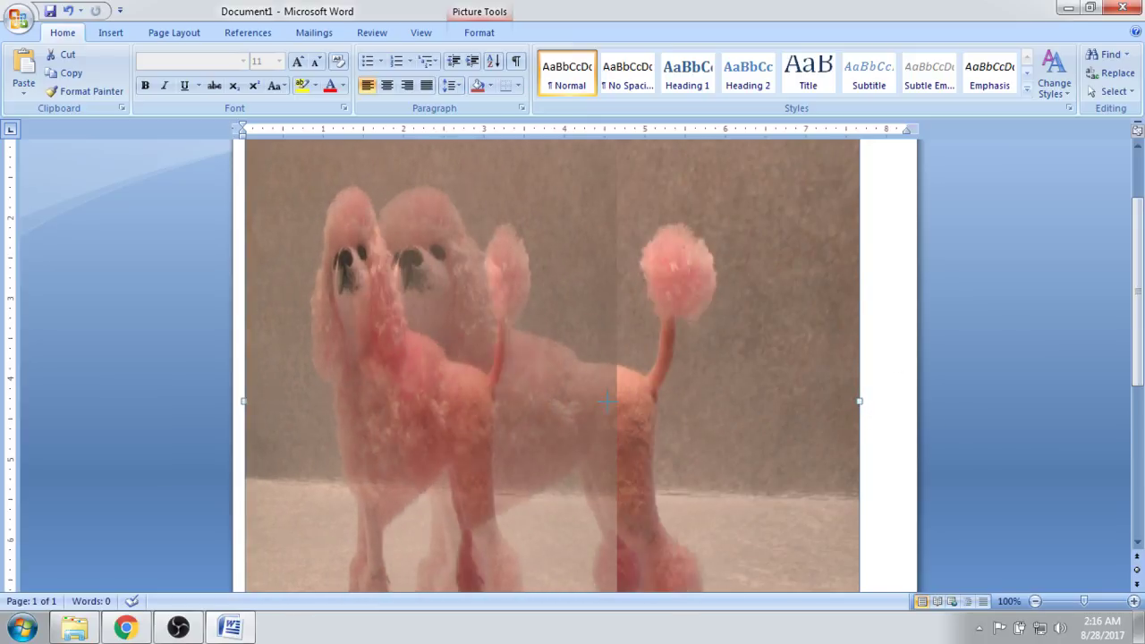
- Undo the last width stretch of the poodle picture and widen it to about 8.2 inches without changing its height
{"action": "key", "text": "ctrl+z"}
{"action": "scroll", "coordinate": [836, 366], "scroll_direction": "down", "scroll_amount": 3}
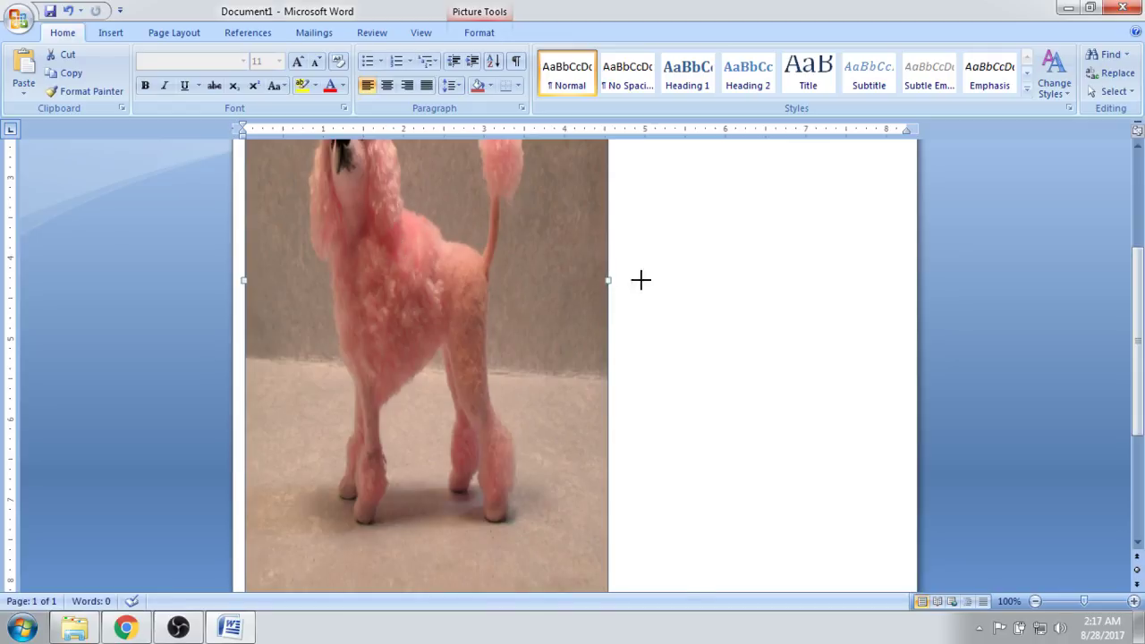
{"action": "left_click_drag", "start_coordinate": [640, 280], "coordinate": [906, 293]}
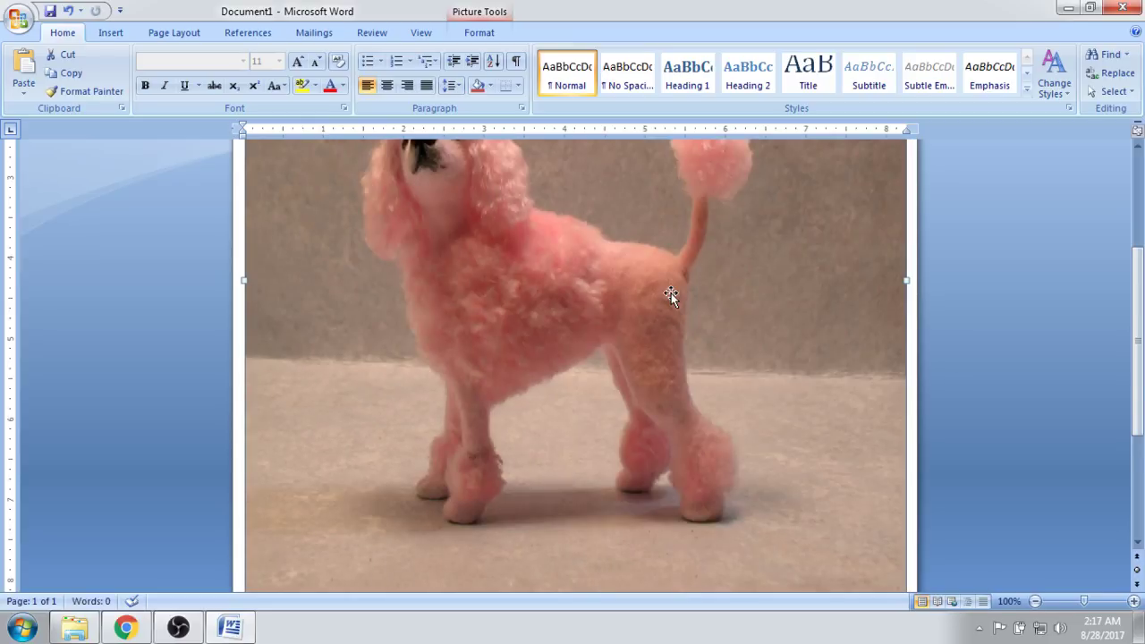
{"action": "scroll", "coordinate": [671, 296], "scroll_direction": "up", "scroll_amount": 3}
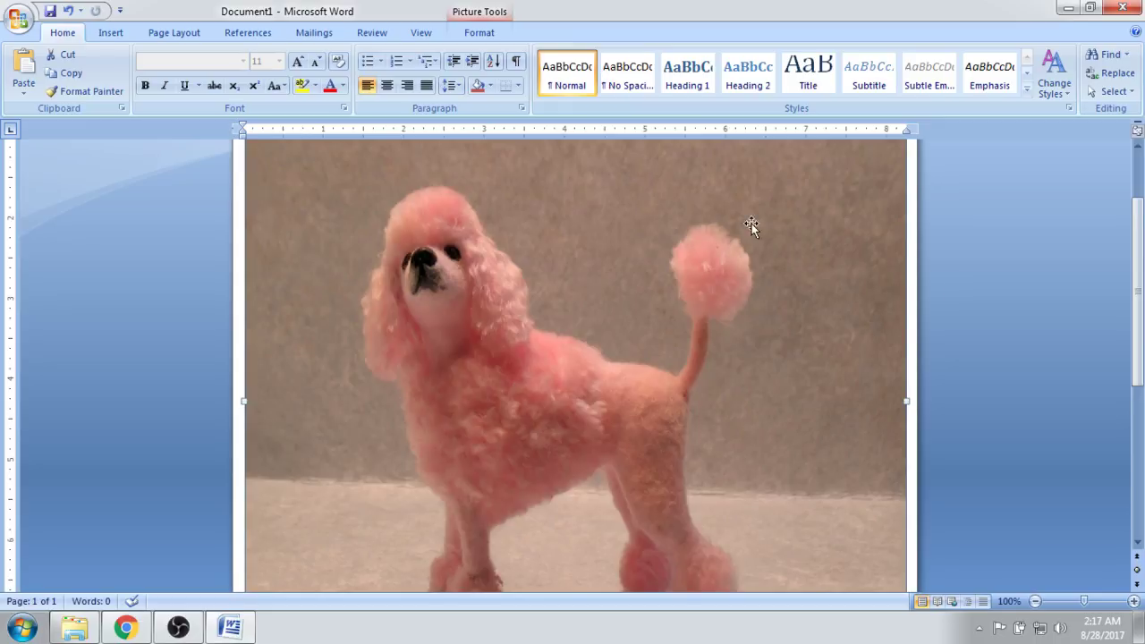
{"action": "scroll", "coordinate": [750, 226], "scroll_direction": "down", "scroll_amount": 5}
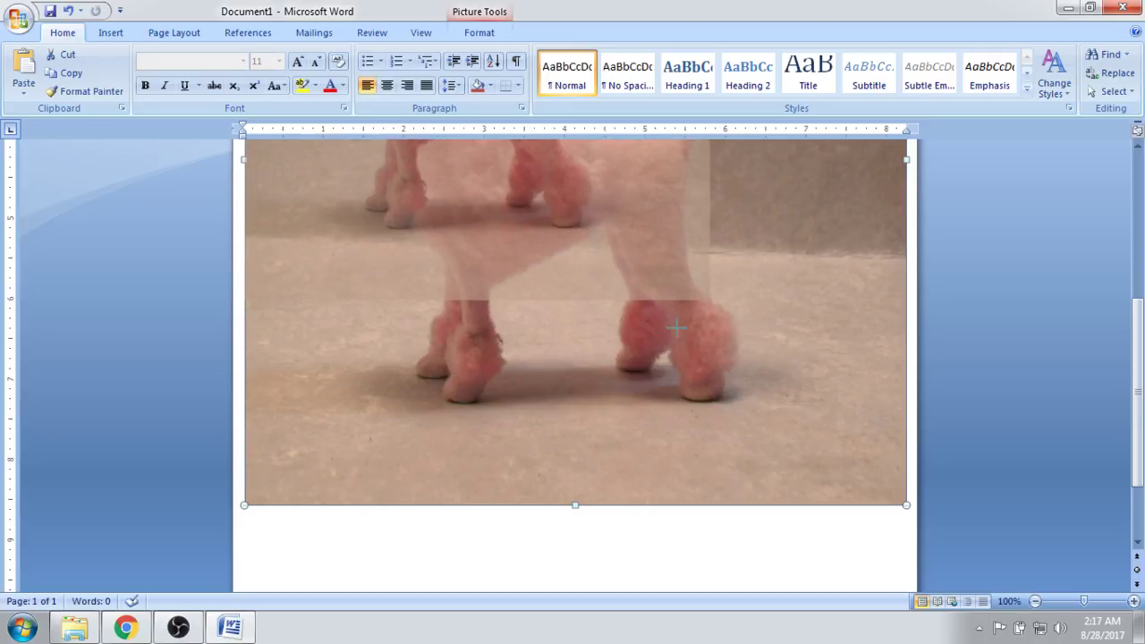
- Scale the poodle picture down from its corner to about 4 inches wide and 4.16 inches high
{"action": "mouse_move", "coordinate": [906, 506]}
{"action": "left_mouse_down"}
{"action": "mouse_move", "coordinate": [905, 528]}
{"action": "mouse_move", "coordinate": [890, 507]}
{"action": "left_mouse_up"}
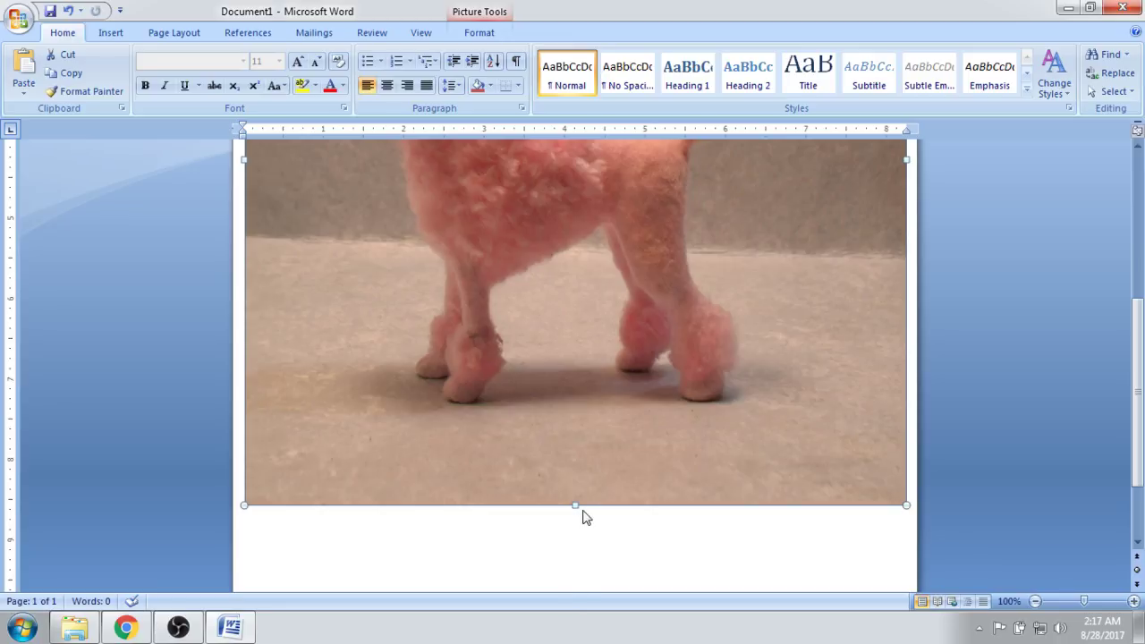
{"action": "mouse_move", "coordinate": [572, 507]}
{"action": "left_mouse_down"}
{"action": "mouse_move", "coordinate": [573, 638]}
{"action": "mouse_move", "coordinate": [572, 481]}
{"action": "mouse_move", "coordinate": [574, 500]}
{"action": "left_mouse_up"}
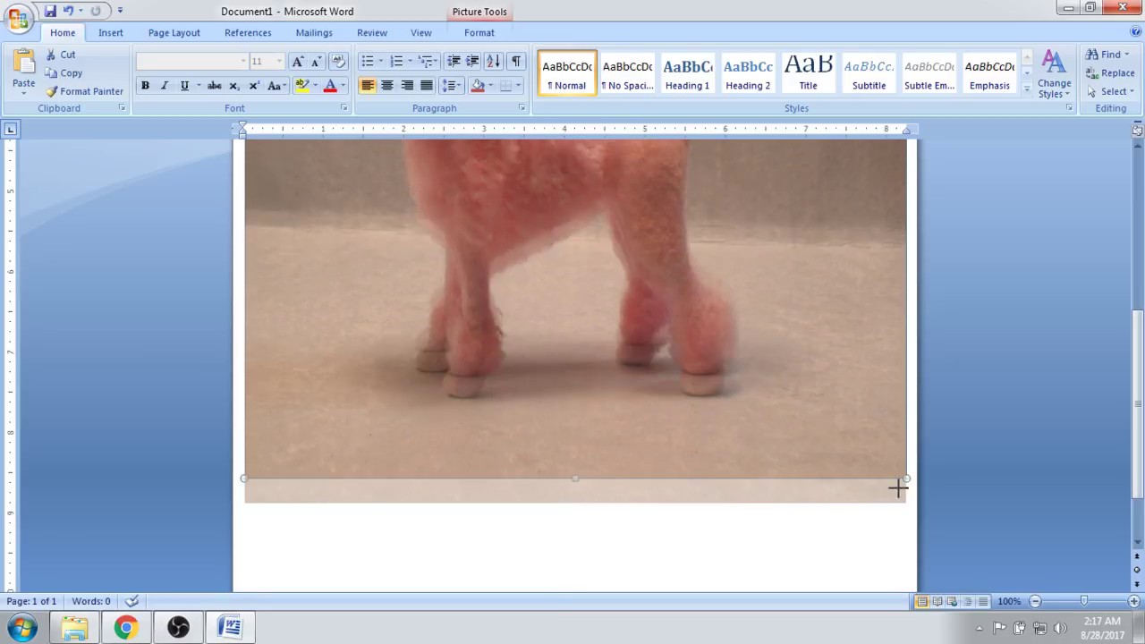
{"action": "left_click_drag", "start_coordinate": [897, 487], "coordinate": [479, 195]}
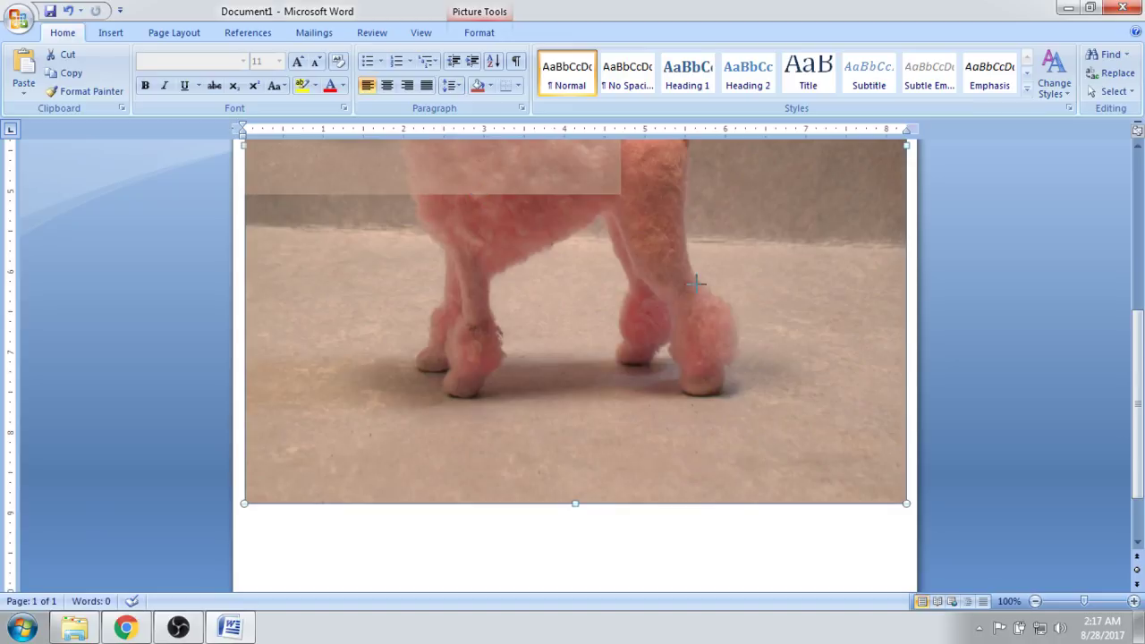
{"action": "left_click_drag", "start_coordinate": [696, 283], "coordinate": [678, 277]}
{"action": "scroll", "coordinate": [657, 275], "scroll_direction": "up", "scroll_amount": 3}
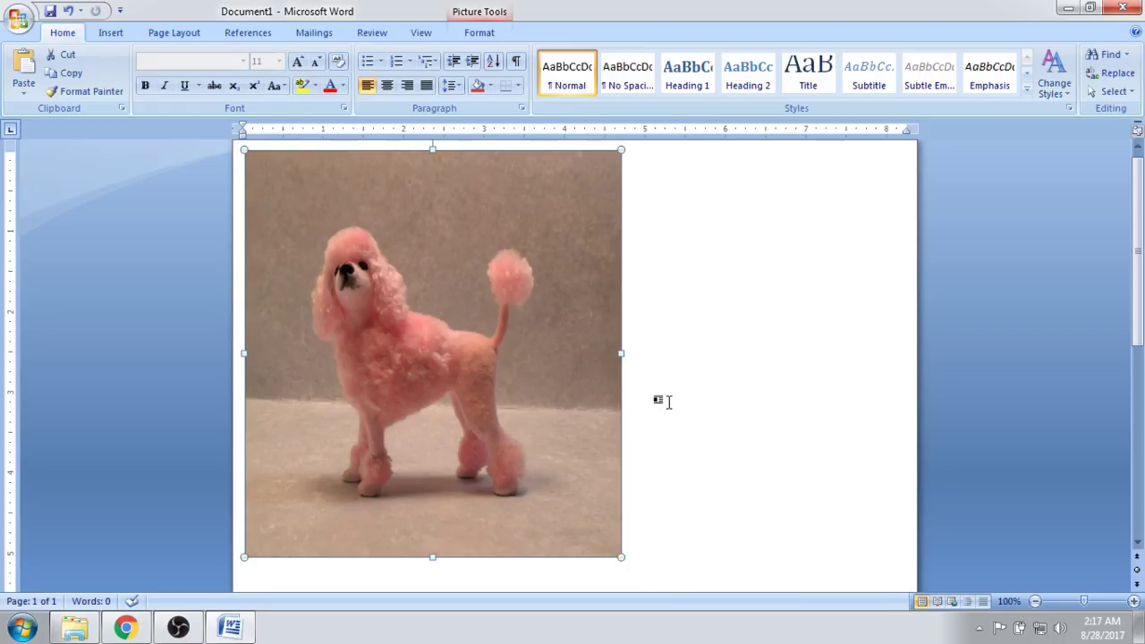
{"action": "scroll", "coordinate": [668, 402], "scroll_direction": "down", "scroll_amount": 2}
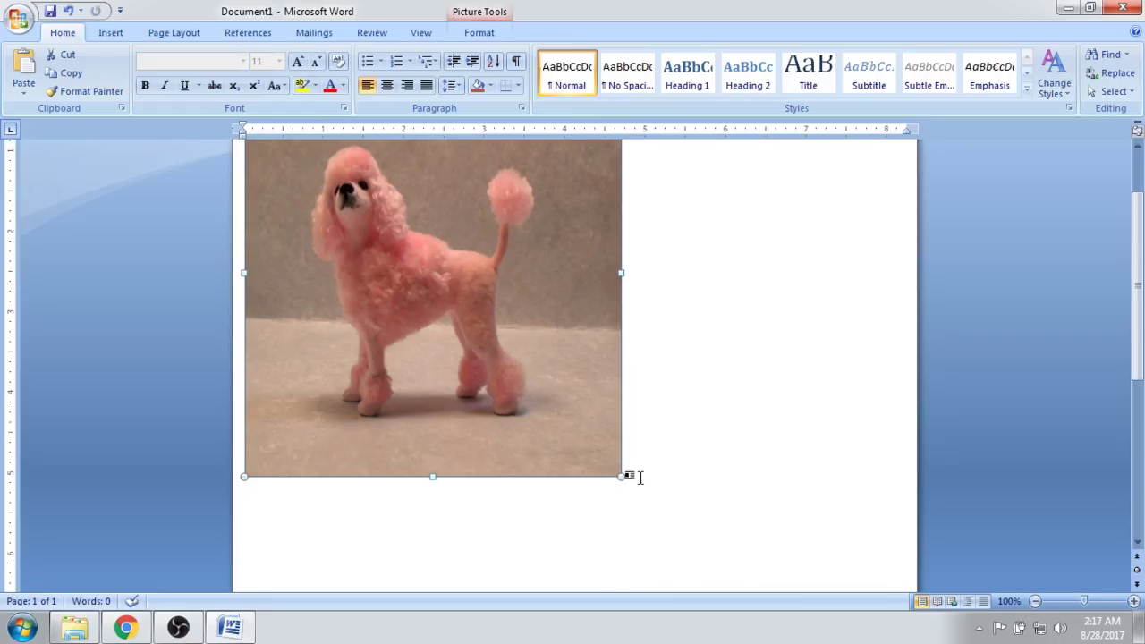
{"action": "left_click_drag", "start_coordinate": [620, 477], "coordinate": [566, 417]}
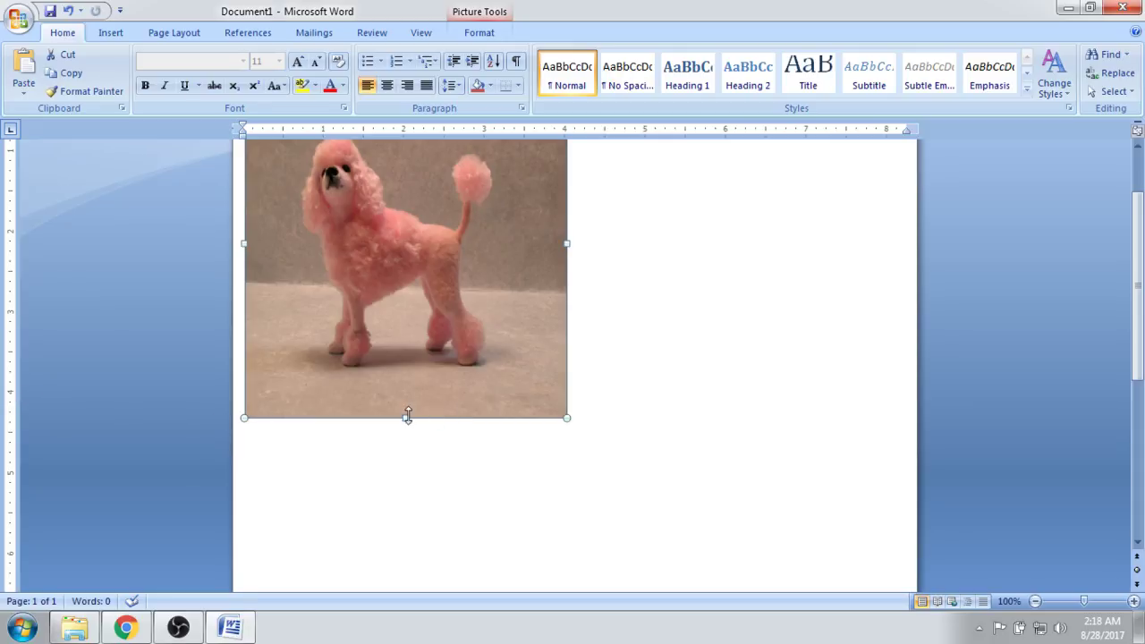
- Try shortening only the picture's height from its lower edge, and undo that change
{"action": "left_click_drag", "start_coordinate": [406, 416], "coordinate": [653, 409]}
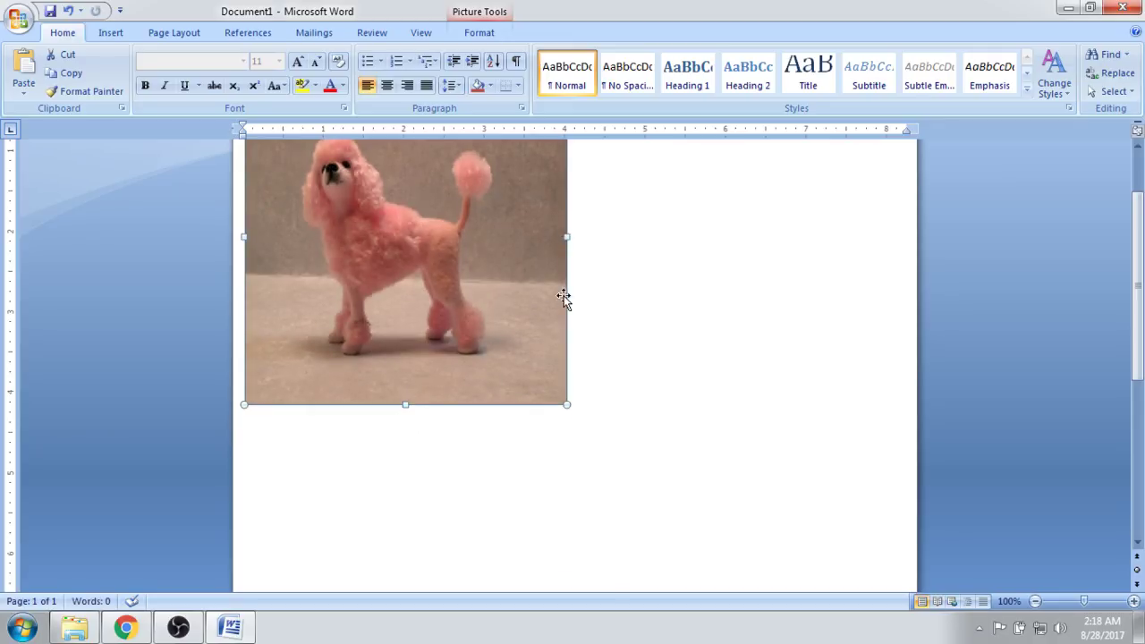
{"action": "key", "text": "ctrl+z"}
- Crop the picture from its upper-right and lower-left corners to about 3.08 inches high and 2.9 inches wide
{"action": "scroll", "coordinate": [680, 246], "scroll_direction": "up", "scroll_amount": 1}
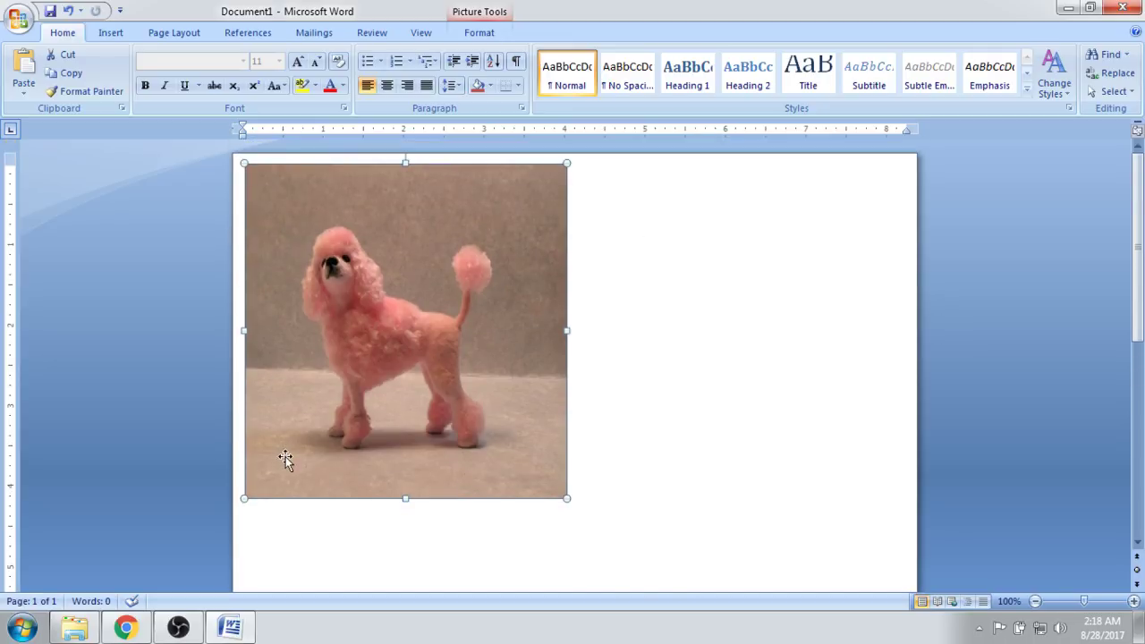
{"action": "left_click", "coordinate": [472, 32]}
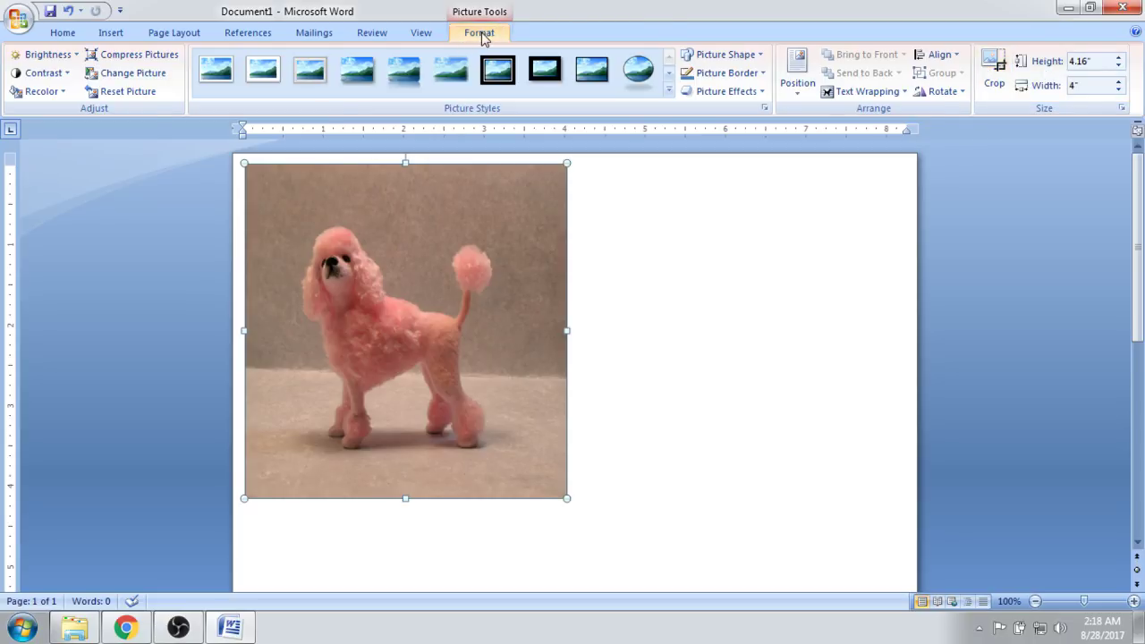
{"action": "left_click", "coordinate": [990, 72]}
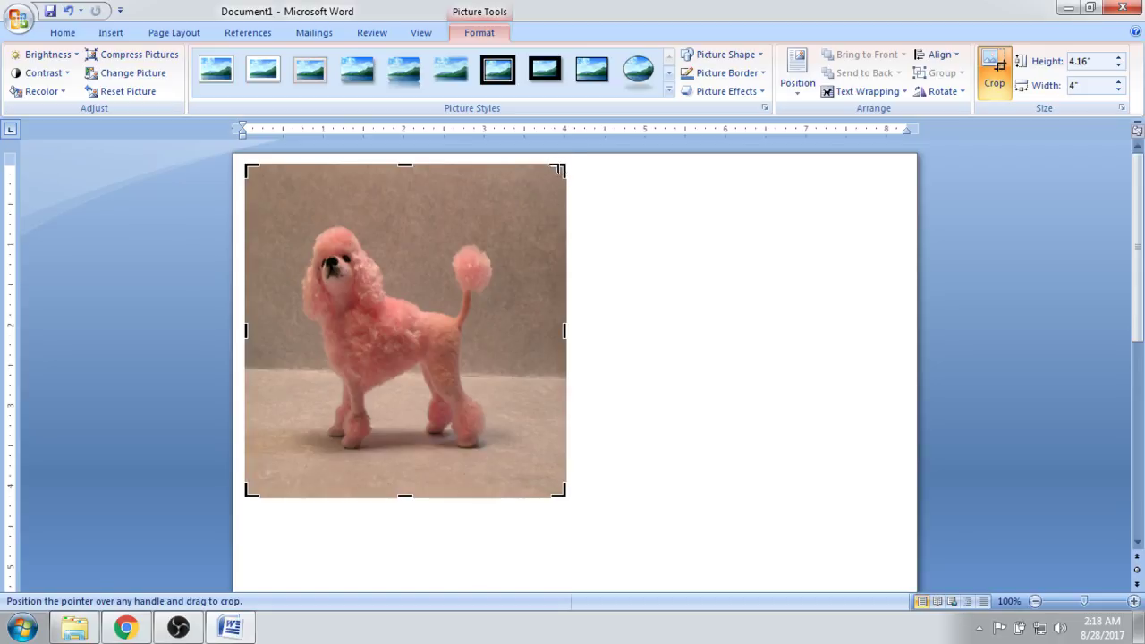
{"action": "left_click_drag", "start_coordinate": [565, 164], "coordinate": [514, 219]}
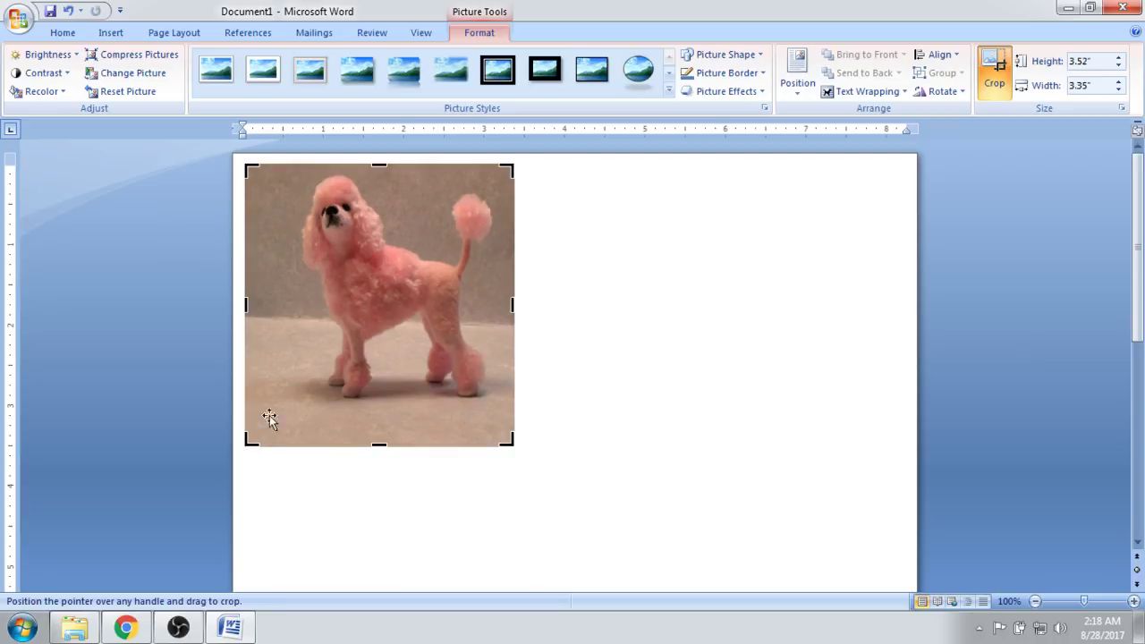
{"action": "left_click_drag", "start_coordinate": [247, 443], "coordinate": [281, 415]}
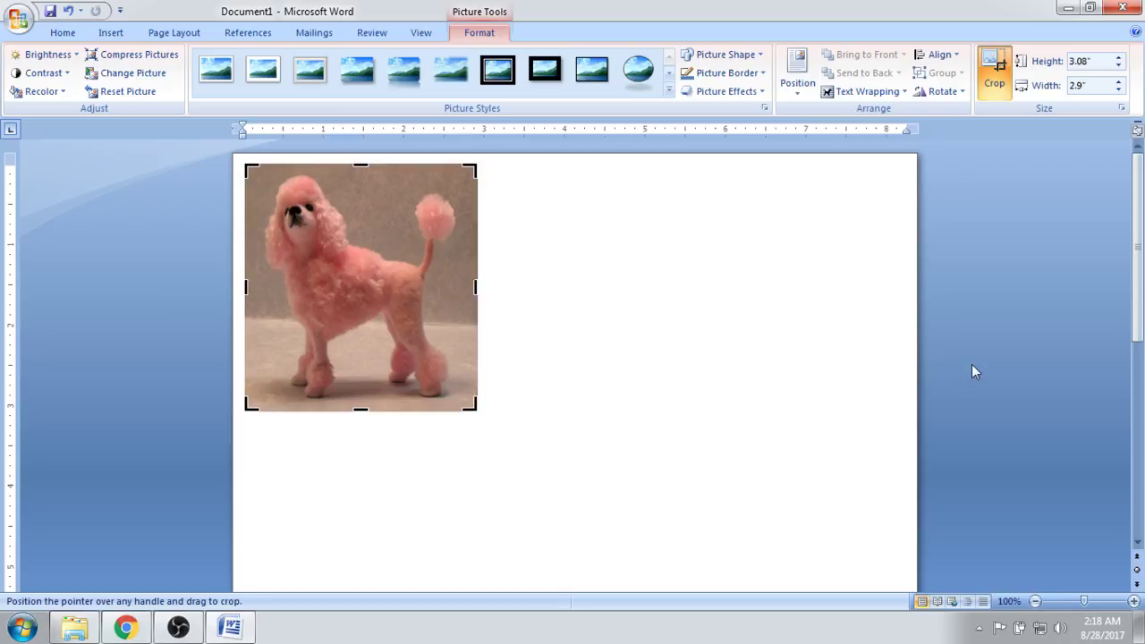
{"action": "left_click", "coordinate": [577, 338]}
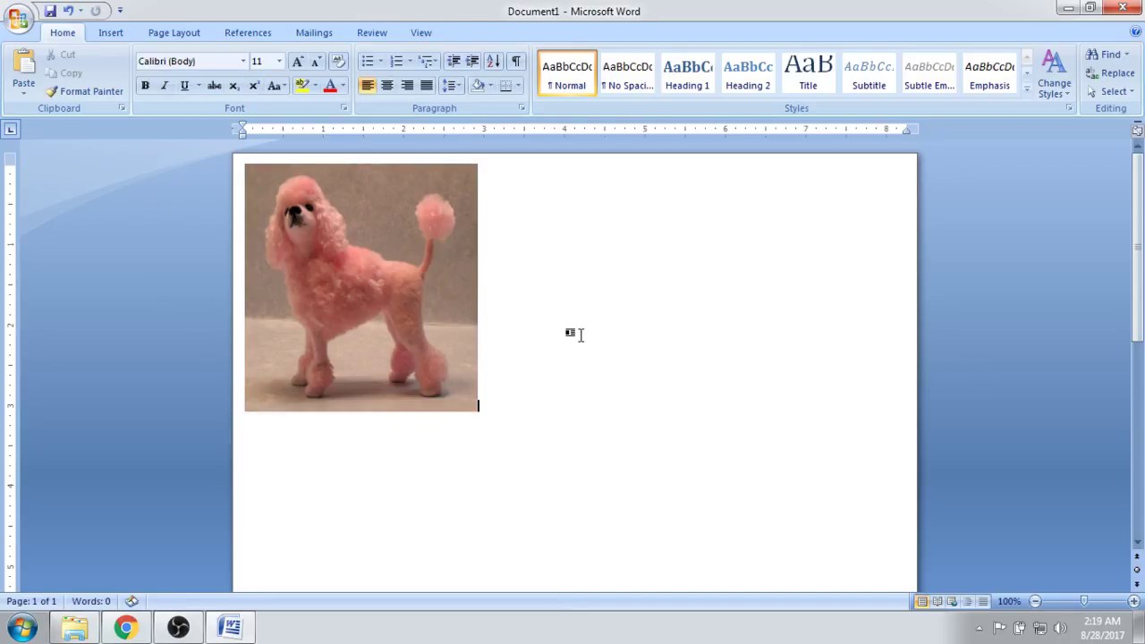
- Enlarge the cropped picture proportionally to about 4.25 inches high and 3.99 inches wide, and deselect it
{"action": "left_click", "coordinate": [448, 369]}
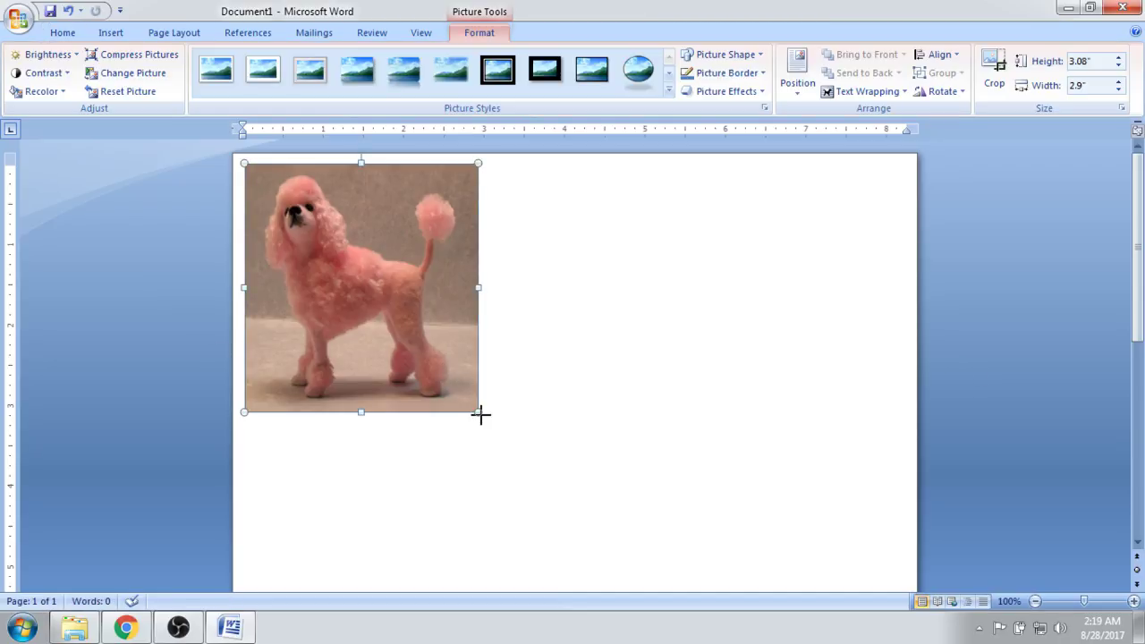
{"action": "left_click_drag", "start_coordinate": [480, 414], "coordinate": [515, 472]}
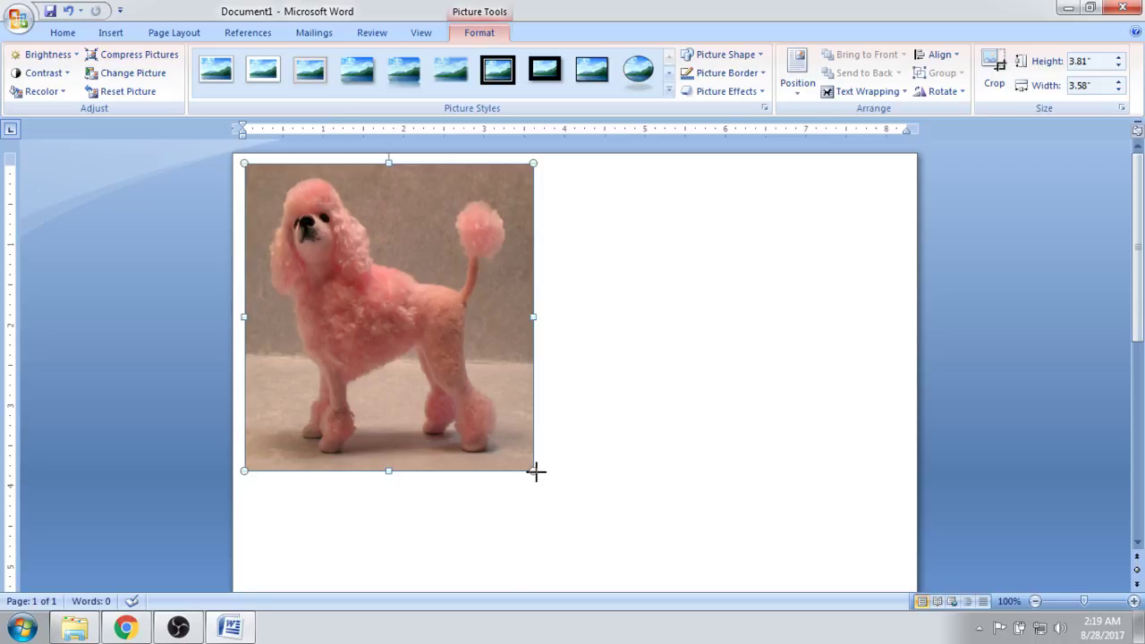
{"action": "left_click_drag", "start_coordinate": [534, 471], "coordinate": [555, 495]}
{"action": "left_click_drag", "start_coordinate": [613, 404], "coordinate": [613, 404]}
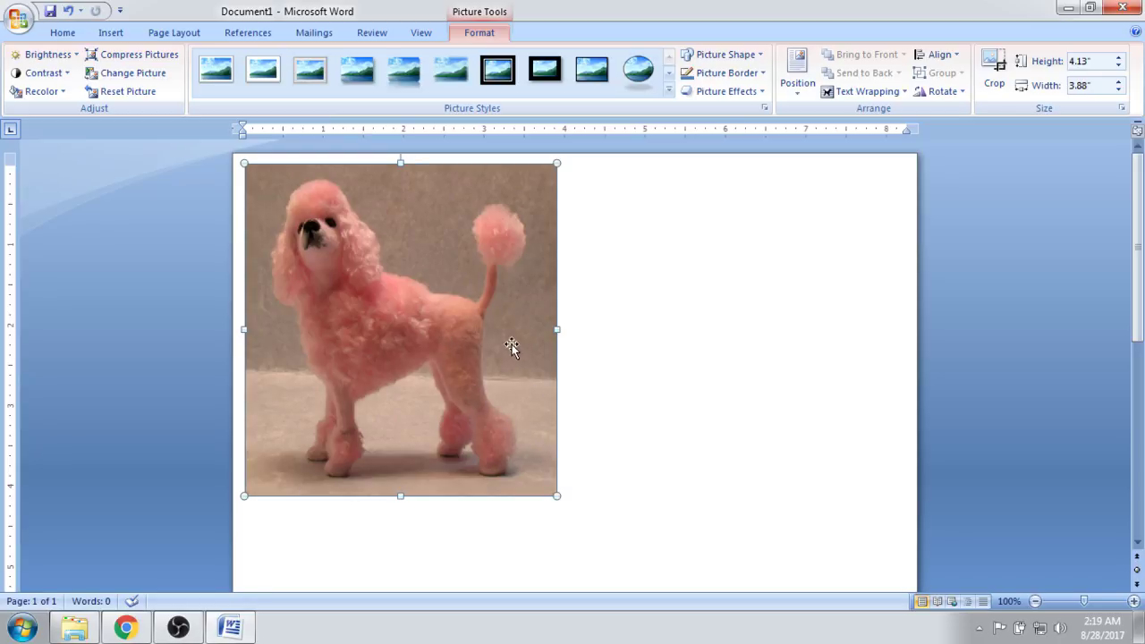
{"action": "left_click_drag", "start_coordinate": [553, 498], "coordinate": [562, 507]}
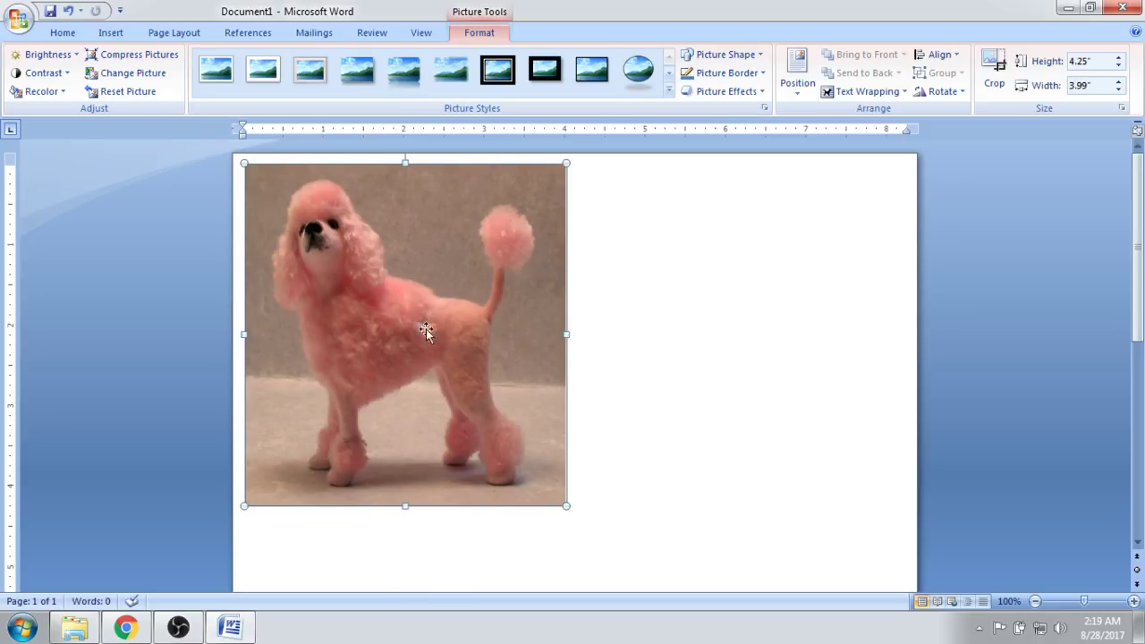
{"action": "left_click", "coordinate": [713, 256]}
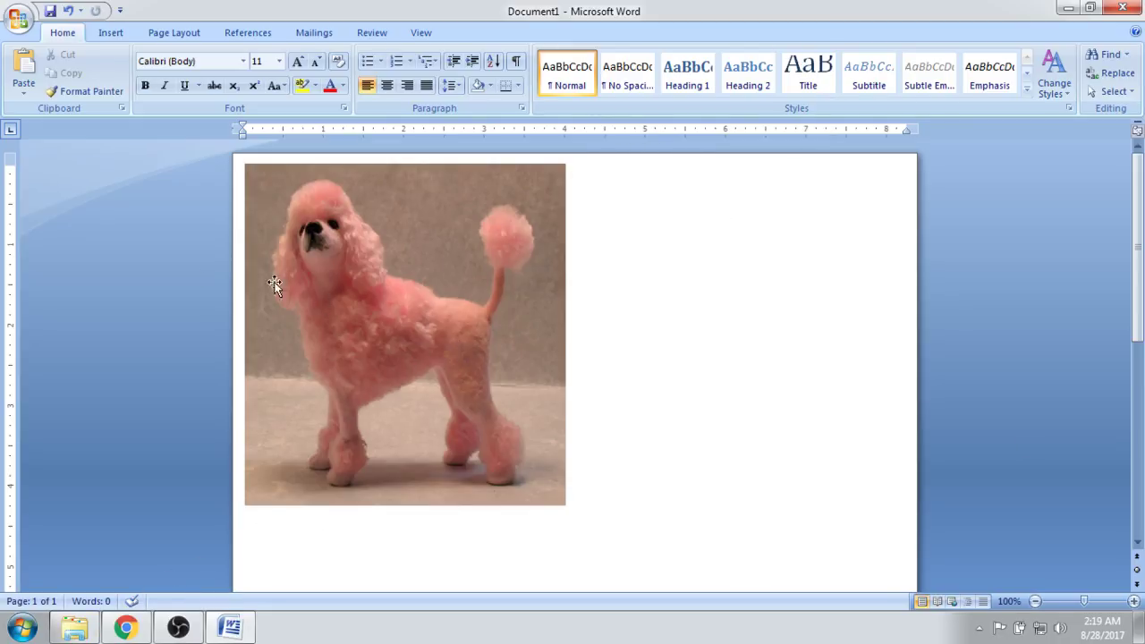
- Save the document as a Word Document named "pink poodle" in the poodles folder inside the desktop's graphics folder
{"action": "left_click", "coordinate": [20, 18]}
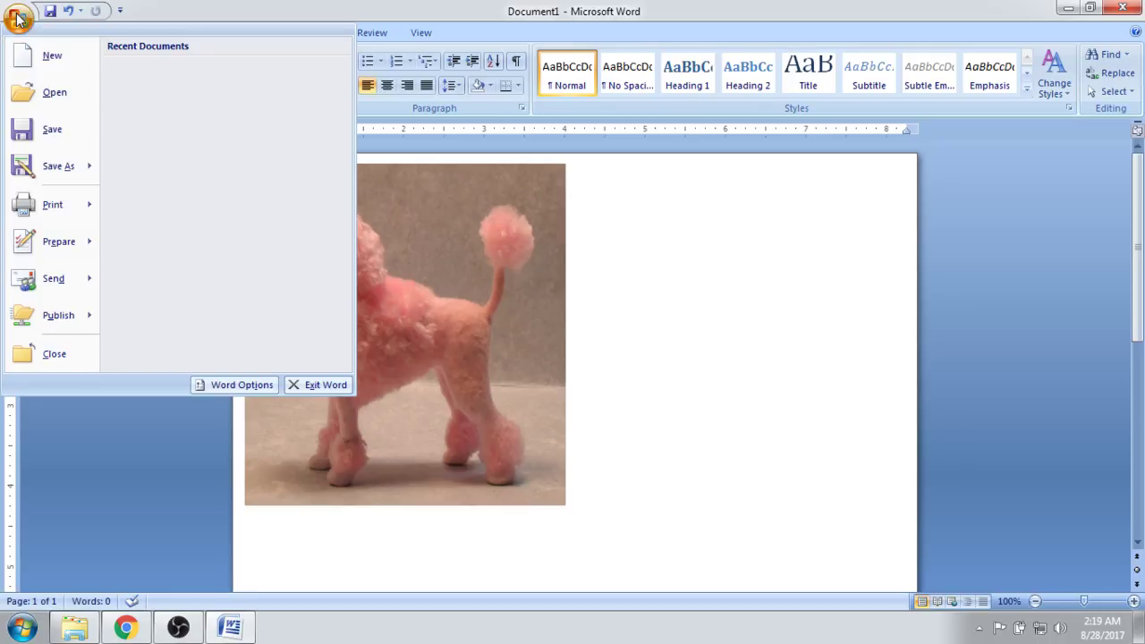
{"action": "mouse_move", "coordinate": [46, 172]}
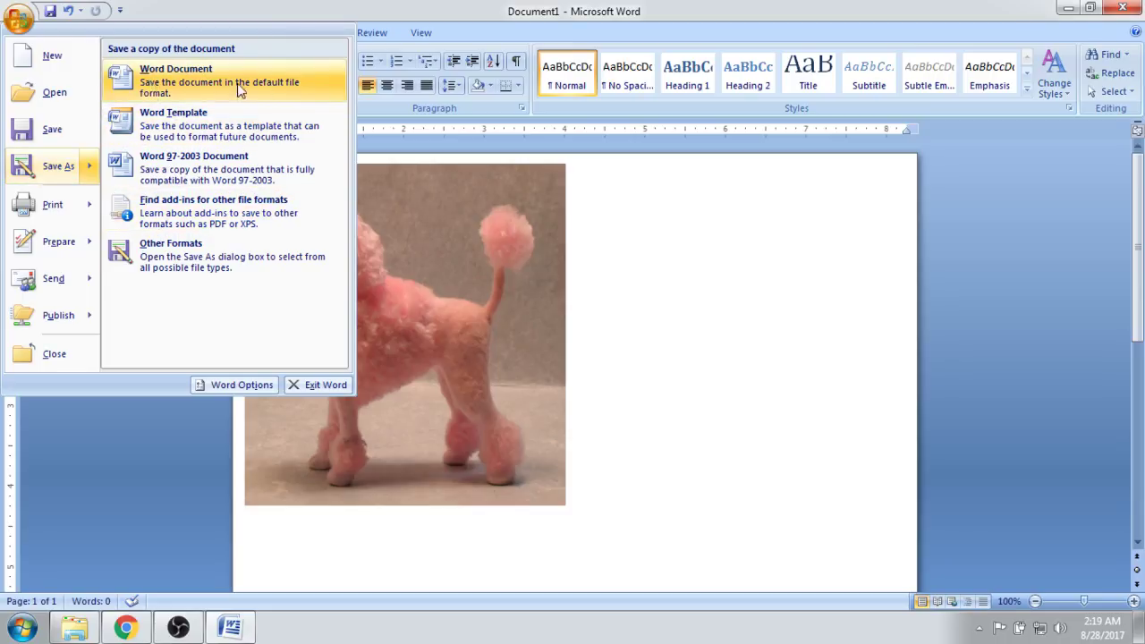
{"action": "left_click", "coordinate": [192, 87]}
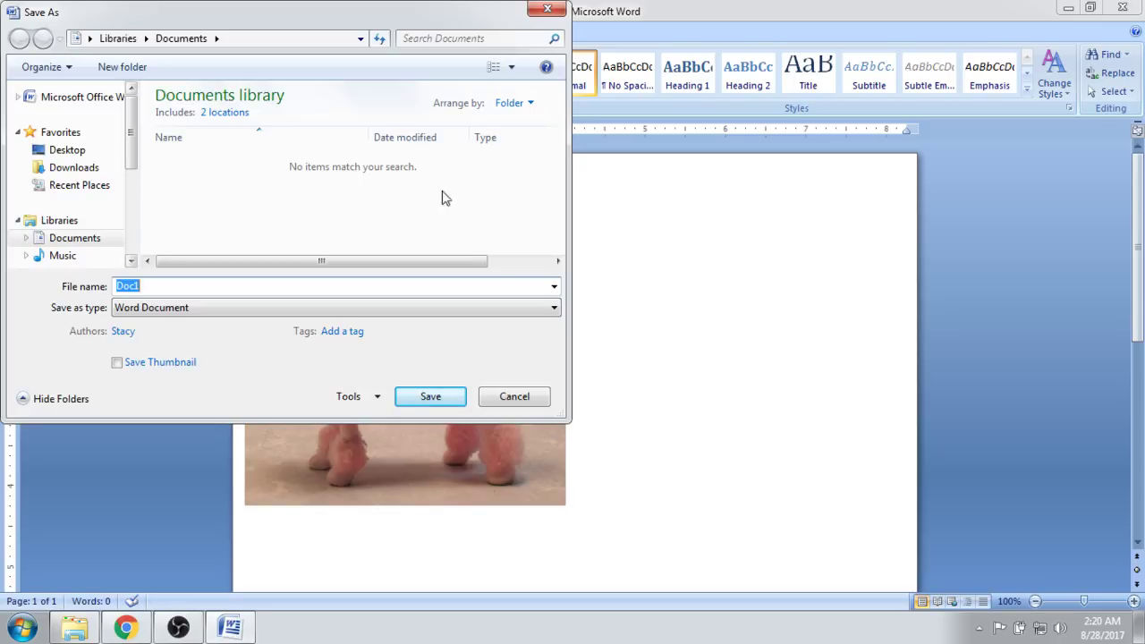
{"action": "left_click", "coordinate": [70, 150]}
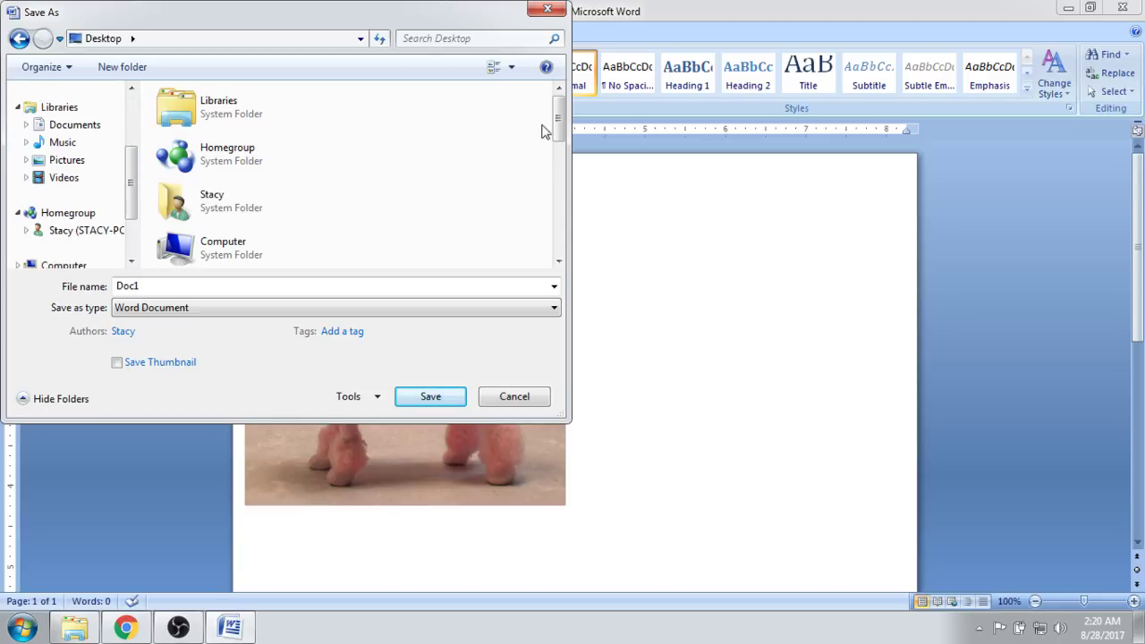
{"action": "left_click_drag", "start_coordinate": [561, 125], "coordinate": [556, 171]}
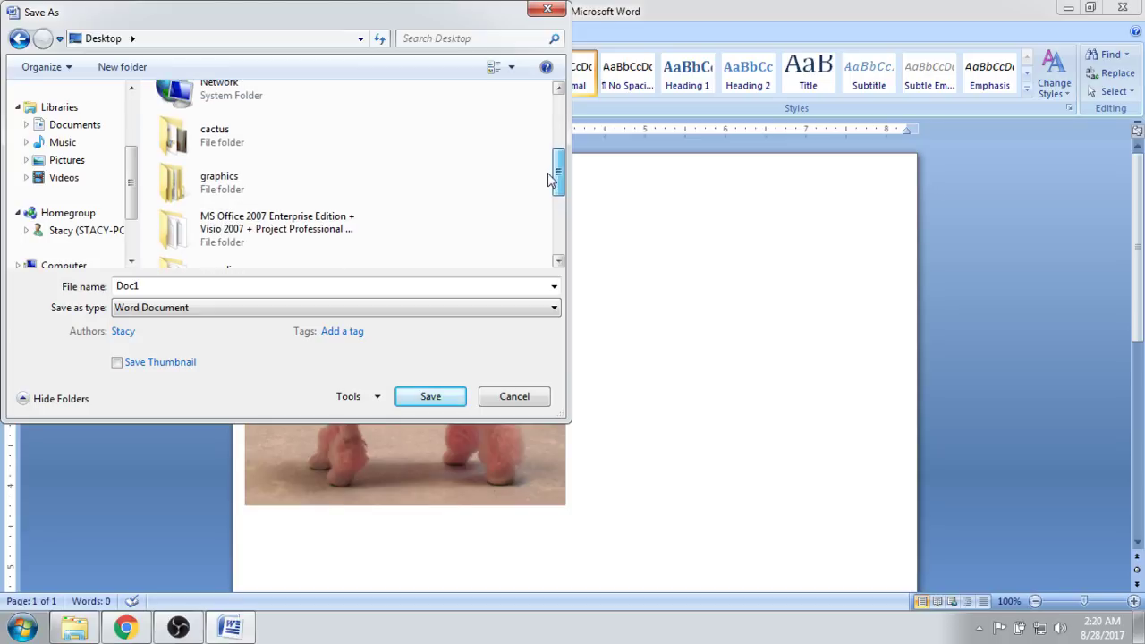
{"action": "double_click", "coordinate": [226, 171]}
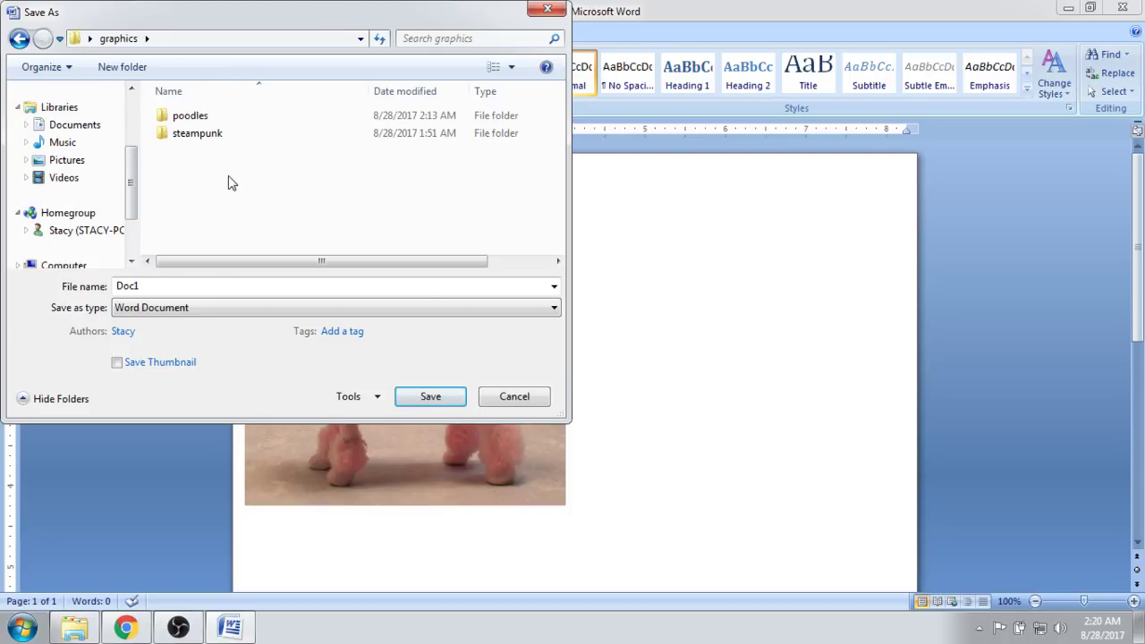
{"action": "double_click", "coordinate": [190, 123]}
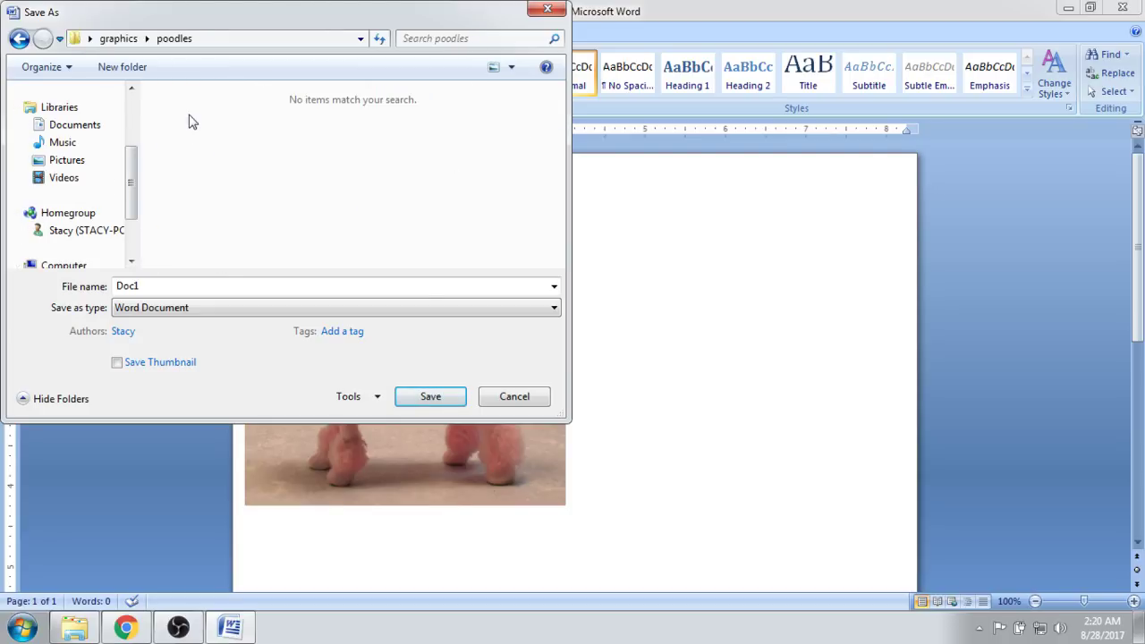
{"action": "double_click", "coordinate": [144, 285]}
{"action": "type", "text": "pi"}
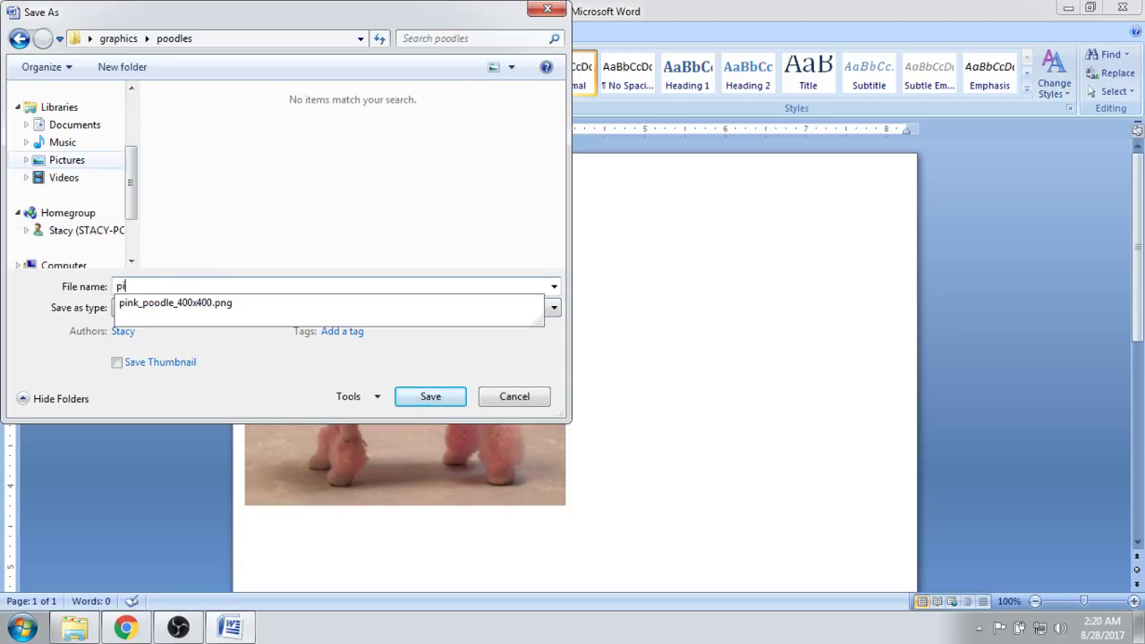
{"action": "type", "text": "nk poodle"}
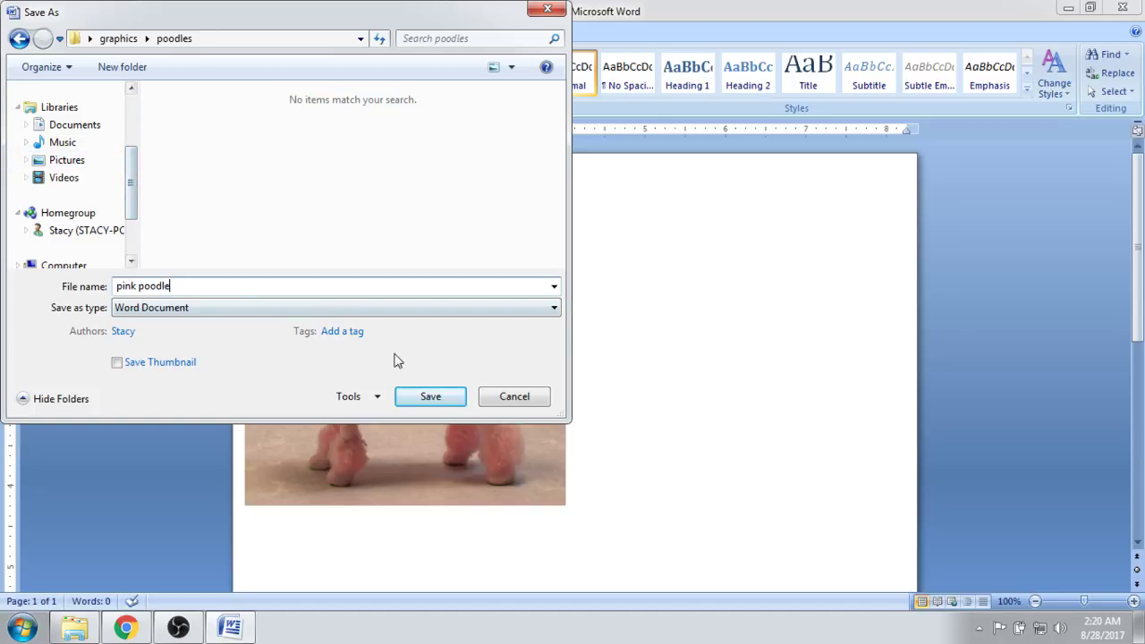
{"action": "left_click", "coordinate": [456, 396]}
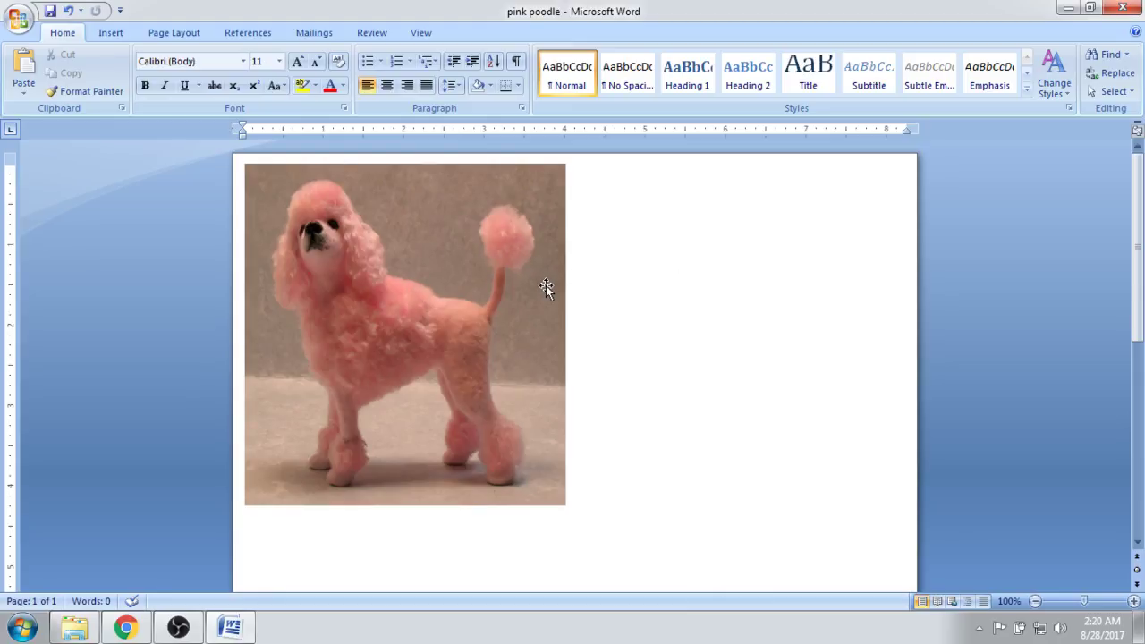
{"action": "right_click", "coordinate": [387, 285]}
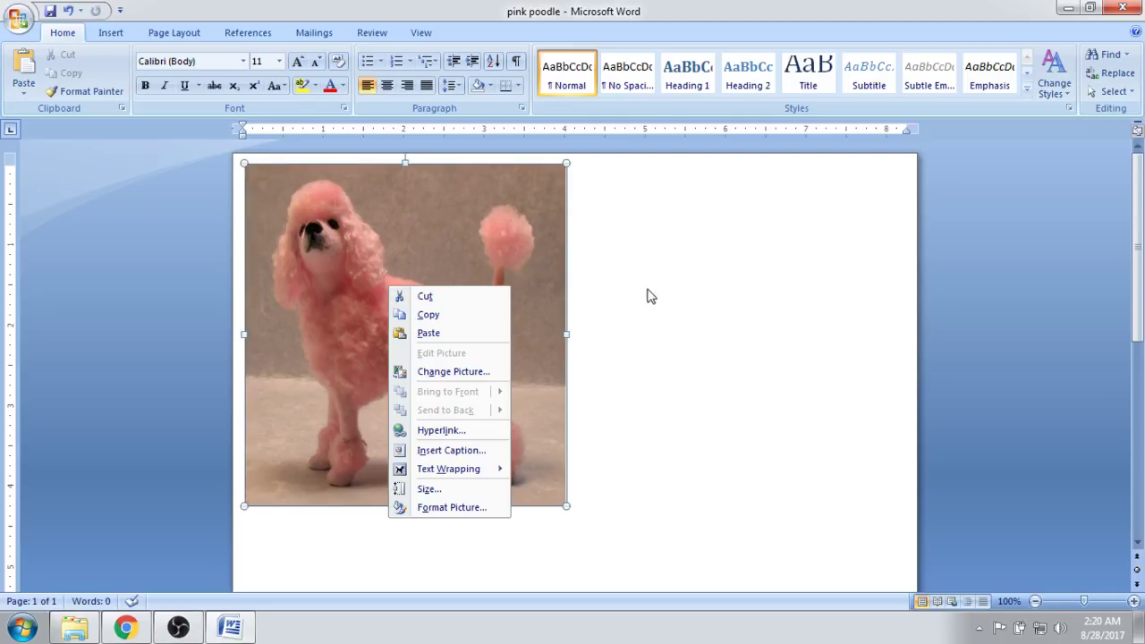
{"action": "key", "text": "Escape"}
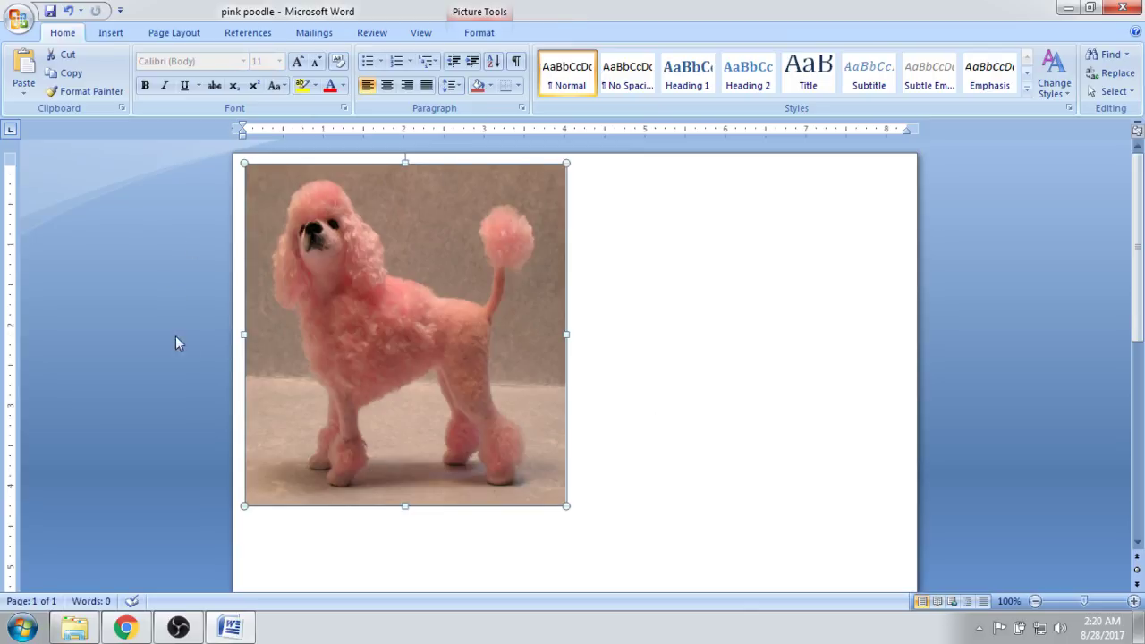
{"action": "left_click", "coordinate": [581, 275]}
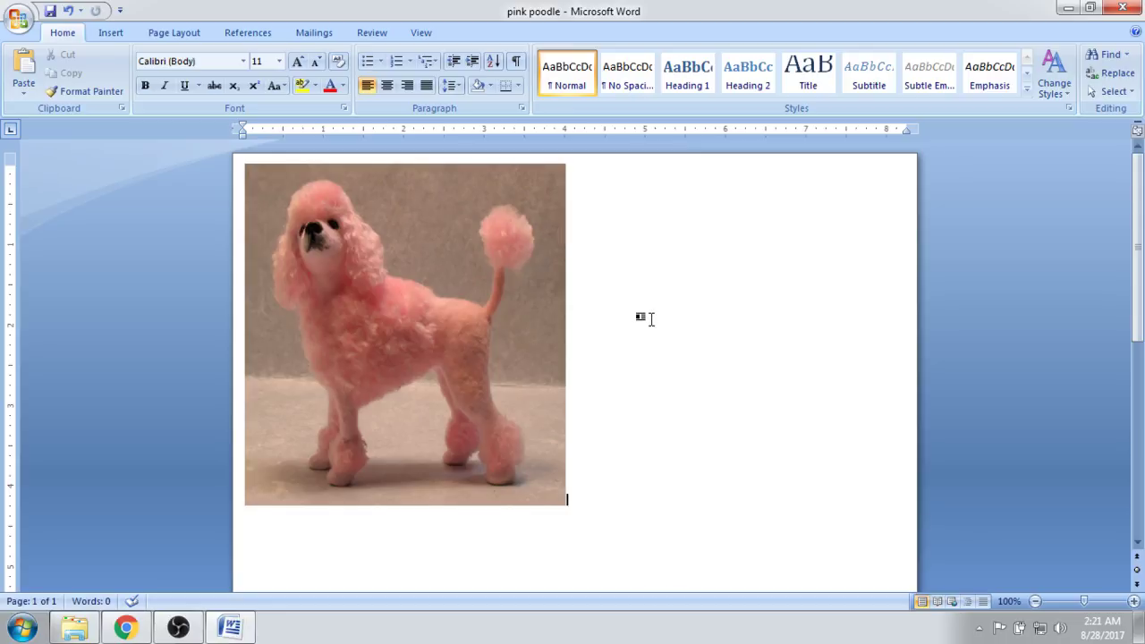
- Insert the pink poodle drawing 2251x2800 from the poodles folder after the poodle photo in the document
{"action": "scroll", "coordinate": [614, 278], "scroll_direction": "down", "scroll_amount": 7}
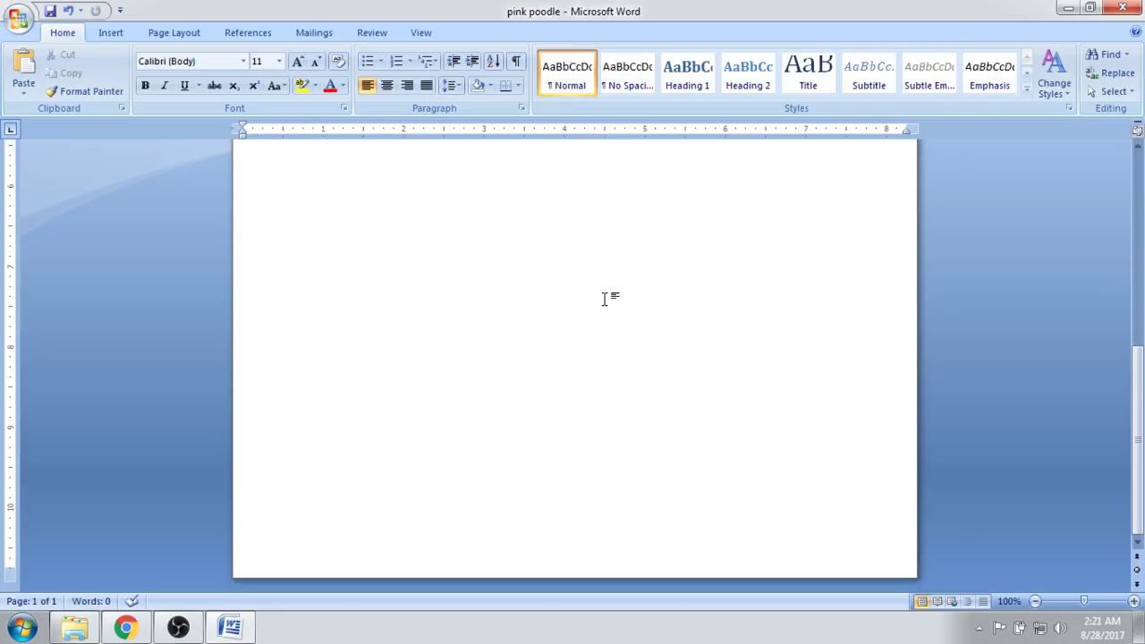
{"action": "scroll", "coordinate": [606, 299], "scroll_direction": "up", "scroll_amount": 3}
{"action": "scroll", "coordinate": [604, 297], "scroll_direction": "up", "scroll_amount": 4}
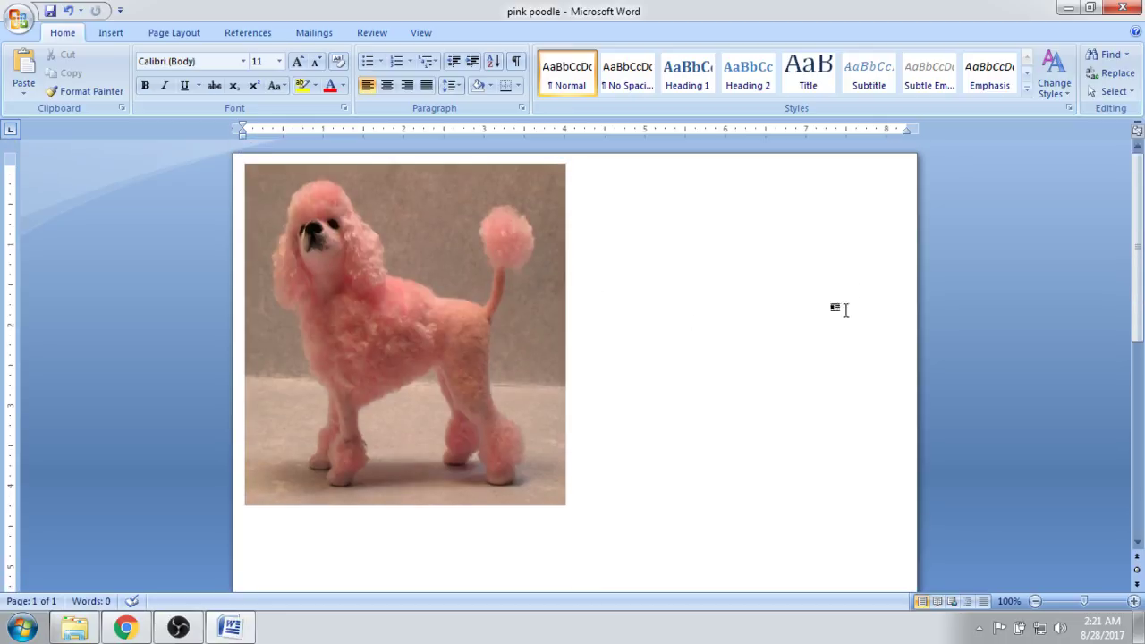
{"action": "left_click", "coordinate": [72, 625]}
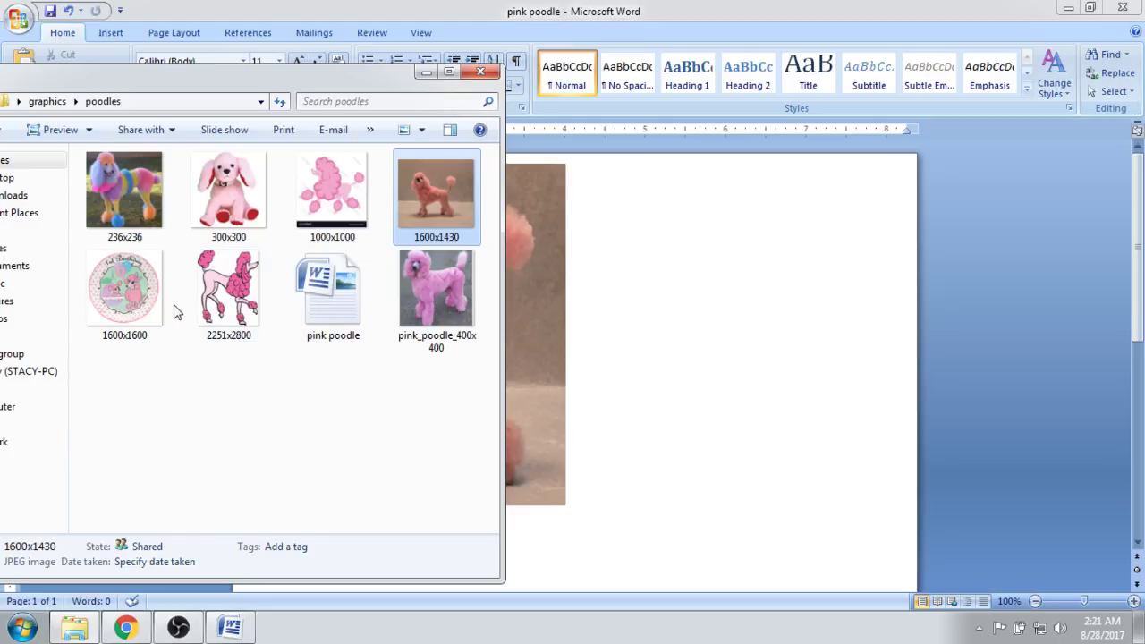
{"action": "left_click", "coordinate": [251, 344]}
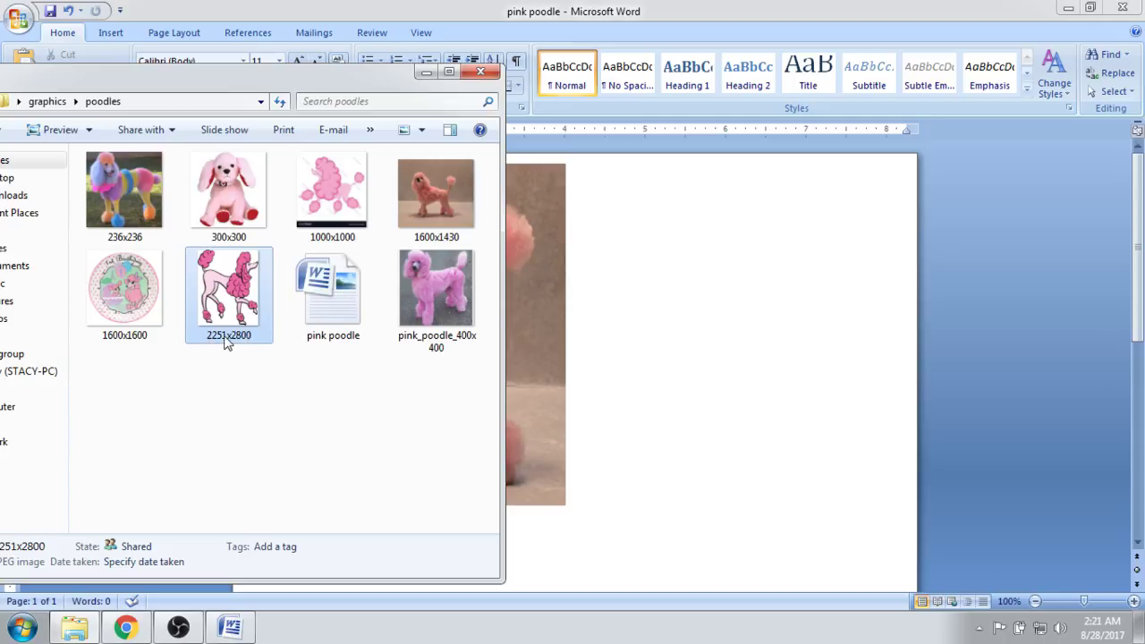
{"action": "left_click_drag", "start_coordinate": [228, 333], "coordinate": [657, 327]}
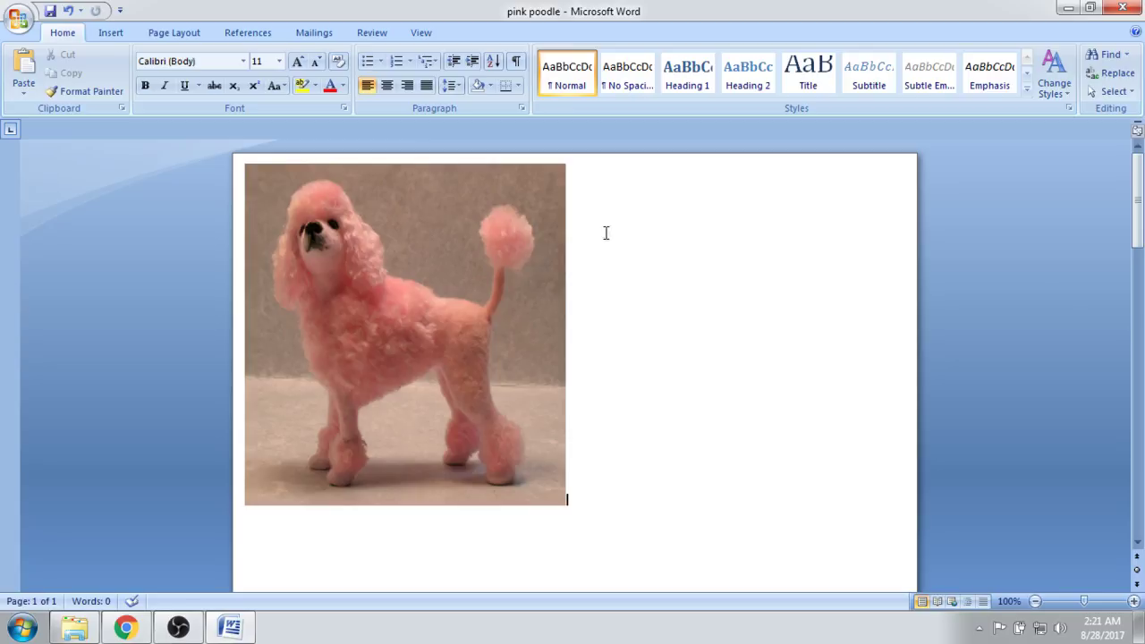
{"action": "key", "text": "ctrl+Return"}
{"action": "scroll", "coordinate": [653, 308], "scroll_direction": "down", "scroll_amount": 3}
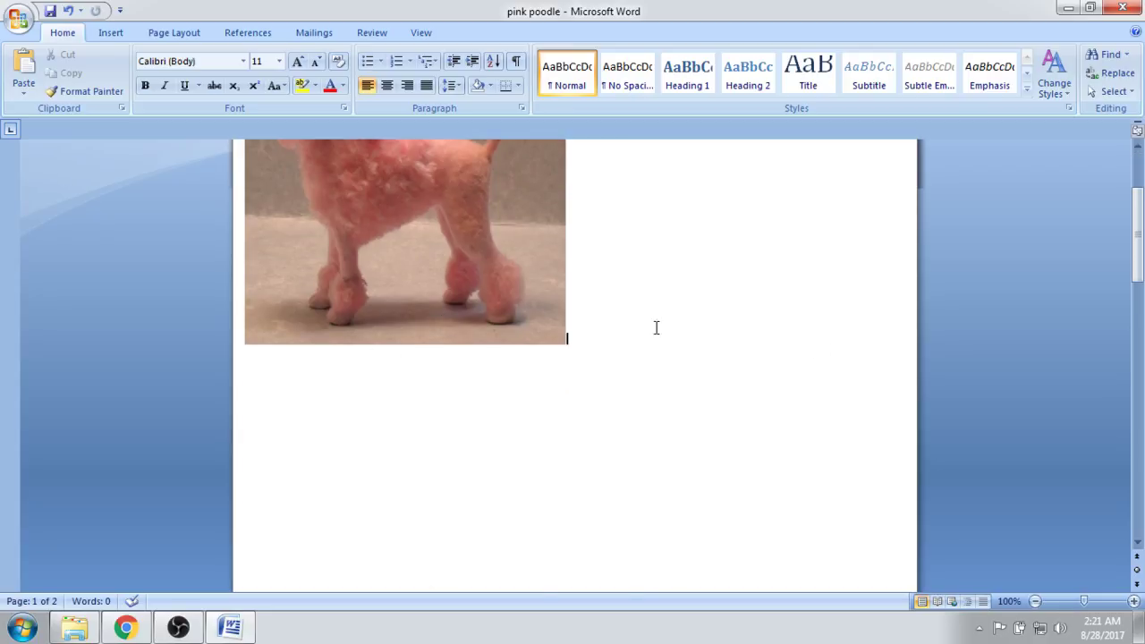
{"action": "scroll", "coordinate": [573, 398], "scroll_direction": "down", "scroll_amount": 4}
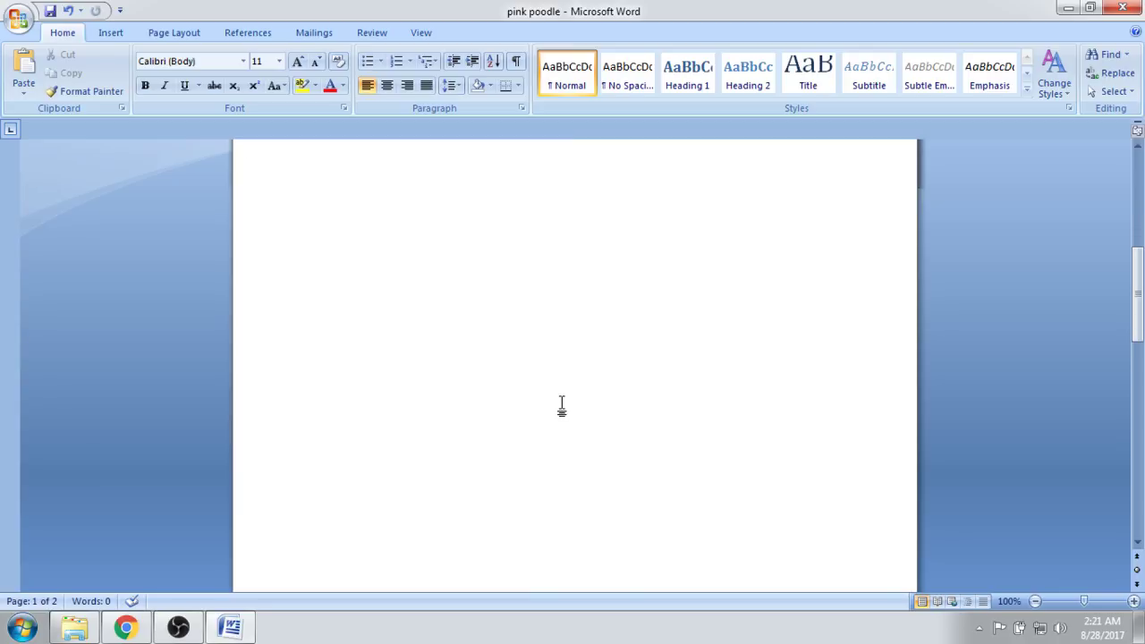
{"action": "left_click", "coordinate": [537, 314]}
{"action": "scroll", "coordinate": [533, 331], "scroll_direction": "down", "scroll_amount": 2}
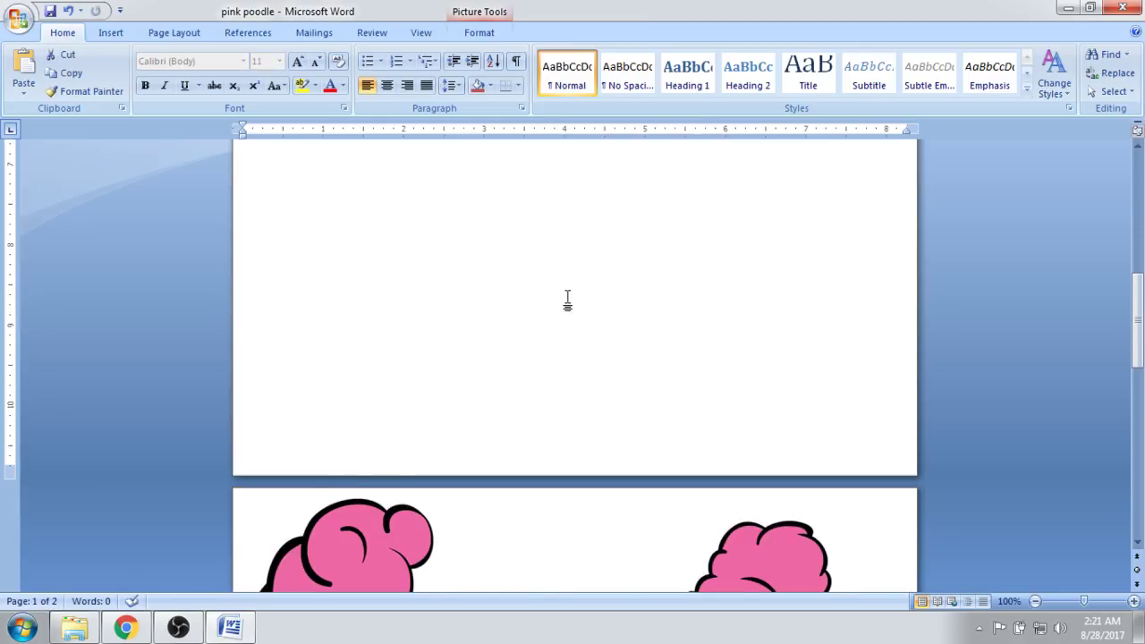
{"action": "scroll", "coordinate": [567, 299], "scroll_direction": "down", "scroll_amount": 9}
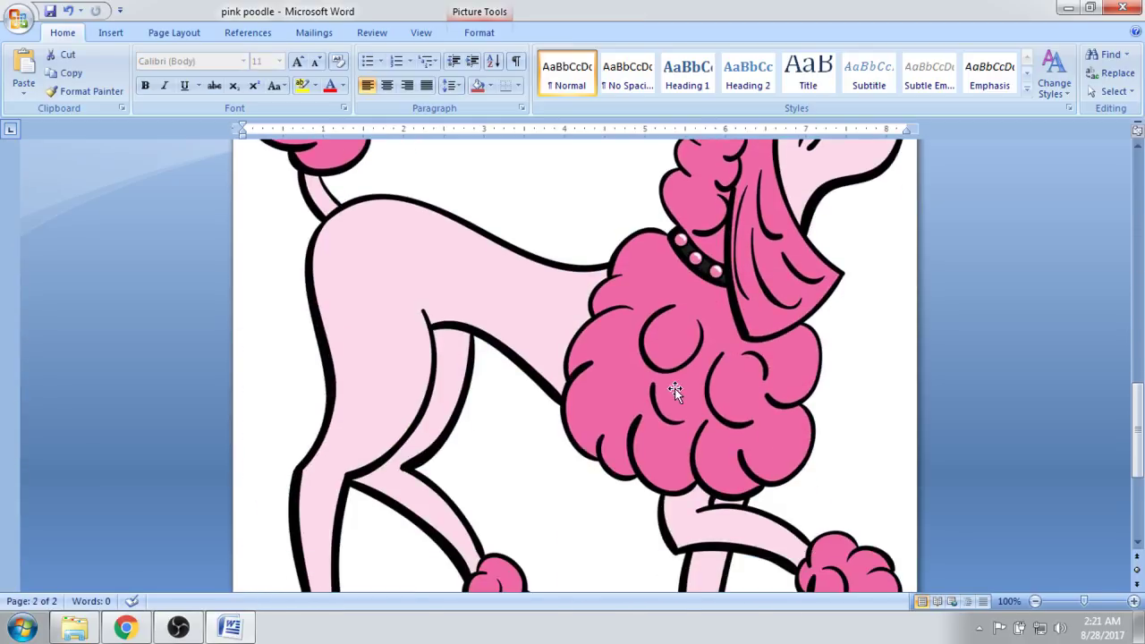
- Shrink the inserted poodle drawing proportionally to about 5 inches wide so it fits on the first page below the photo
{"action": "left_click", "coordinate": [676, 389]}
{"action": "scroll", "coordinate": [679, 388], "scroll_direction": "up", "scroll_amount": 3}
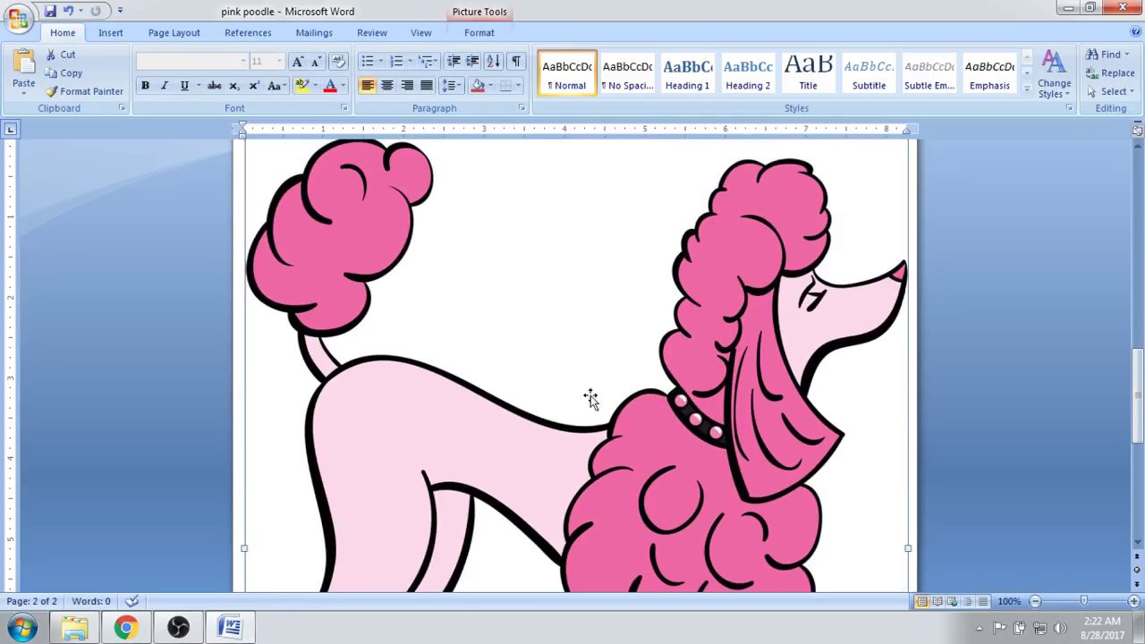
{"action": "scroll", "coordinate": [654, 351], "scroll_direction": "up", "scroll_amount": 2}
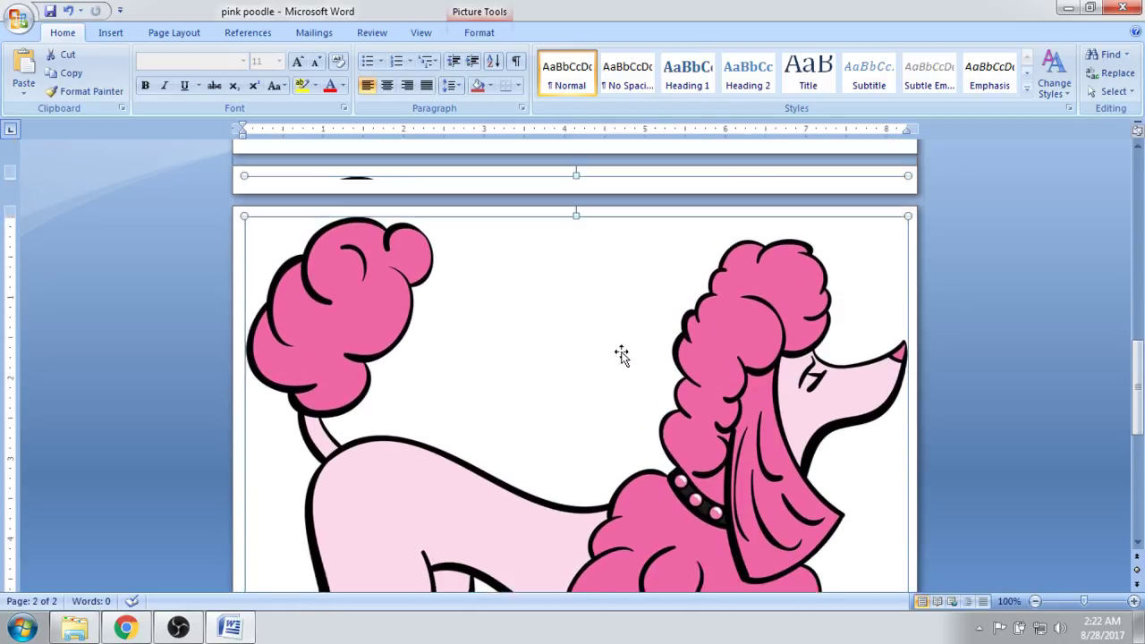
{"action": "scroll", "coordinate": [621, 351], "scroll_direction": "up", "scroll_amount": 4}
{"action": "scroll", "coordinate": [626, 507], "scroll_direction": "down", "scroll_amount": 2}
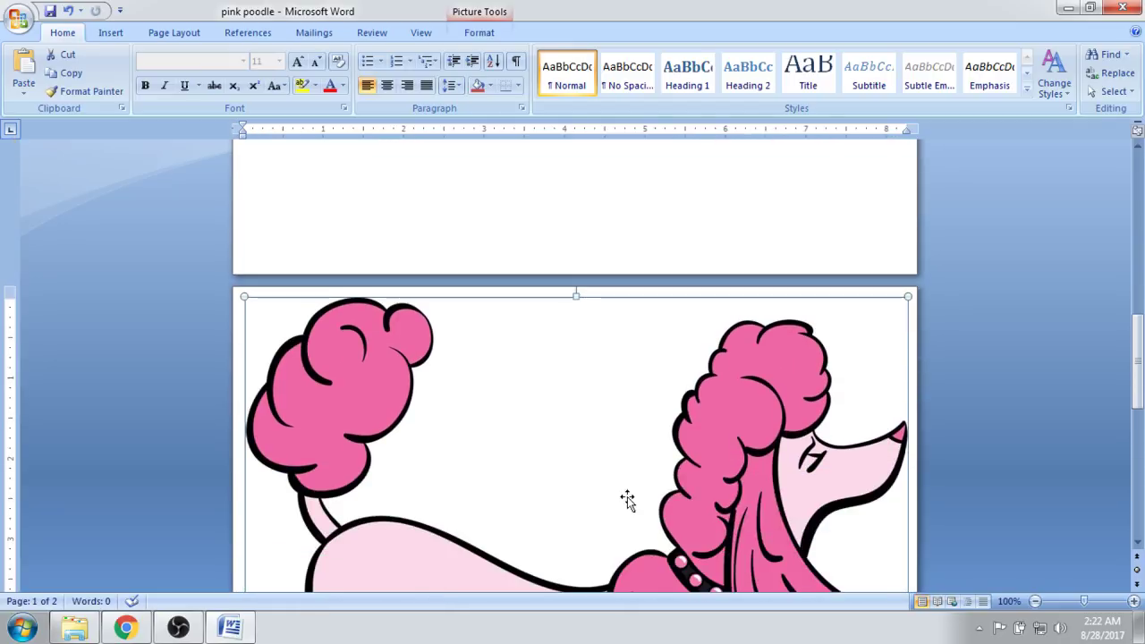
{"action": "scroll", "coordinate": [627, 499], "scroll_direction": "up", "scroll_amount": 12}
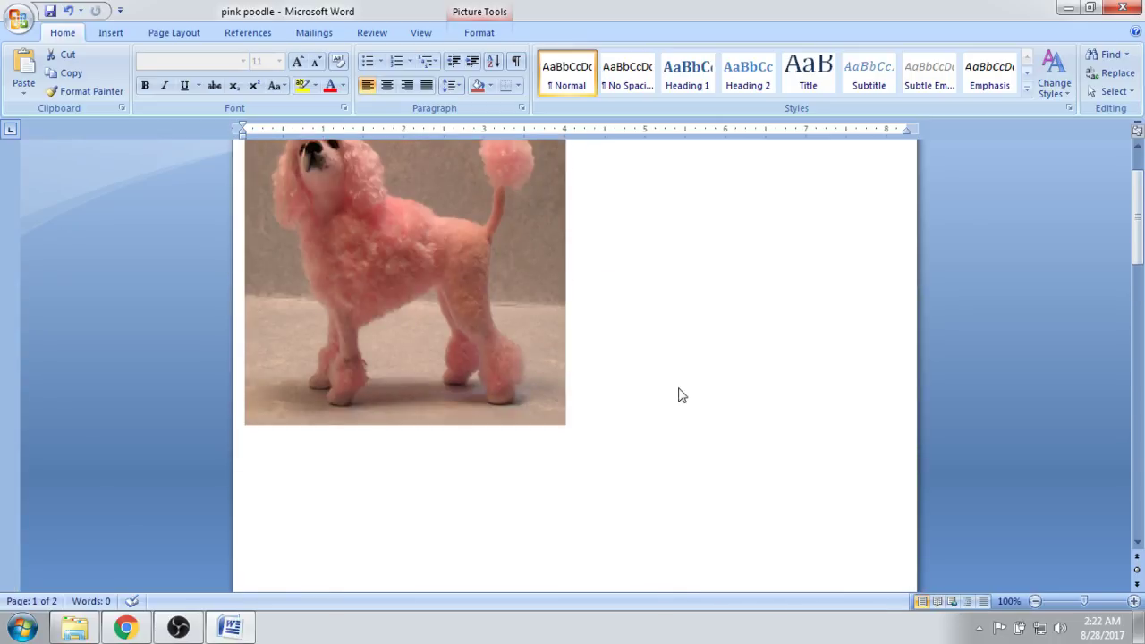
{"action": "scroll", "coordinate": [673, 396], "scroll_direction": "down", "scroll_amount": 4}
{"action": "scroll", "coordinate": [602, 367], "scroll_direction": "down", "scroll_amount": 8}
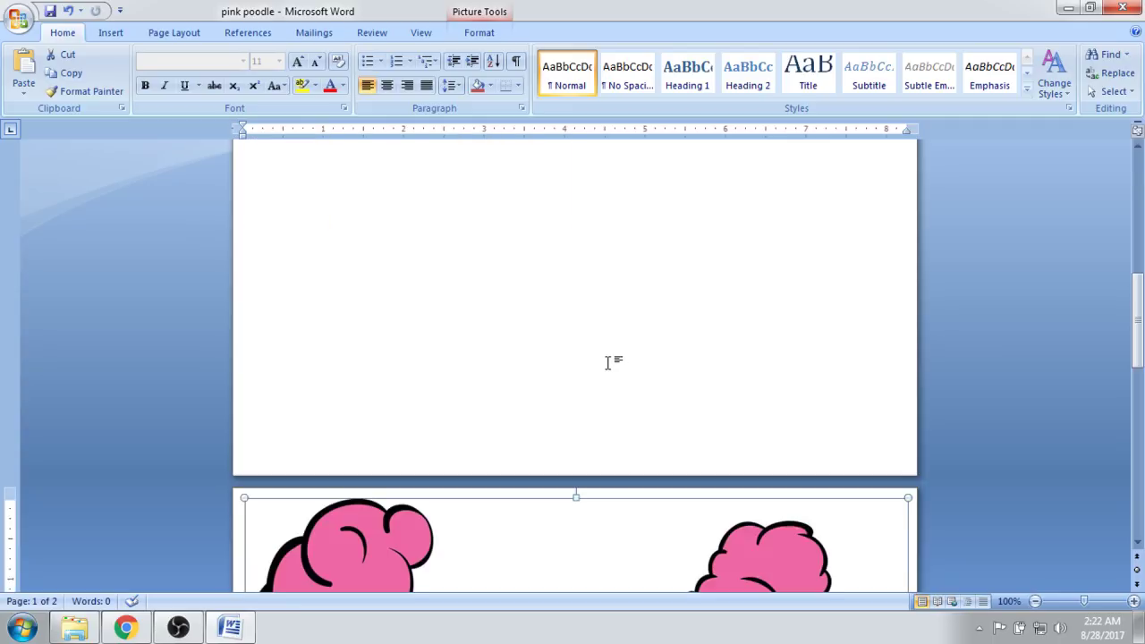
{"action": "scroll", "coordinate": [616, 395], "scroll_direction": "down", "scroll_amount": 12}
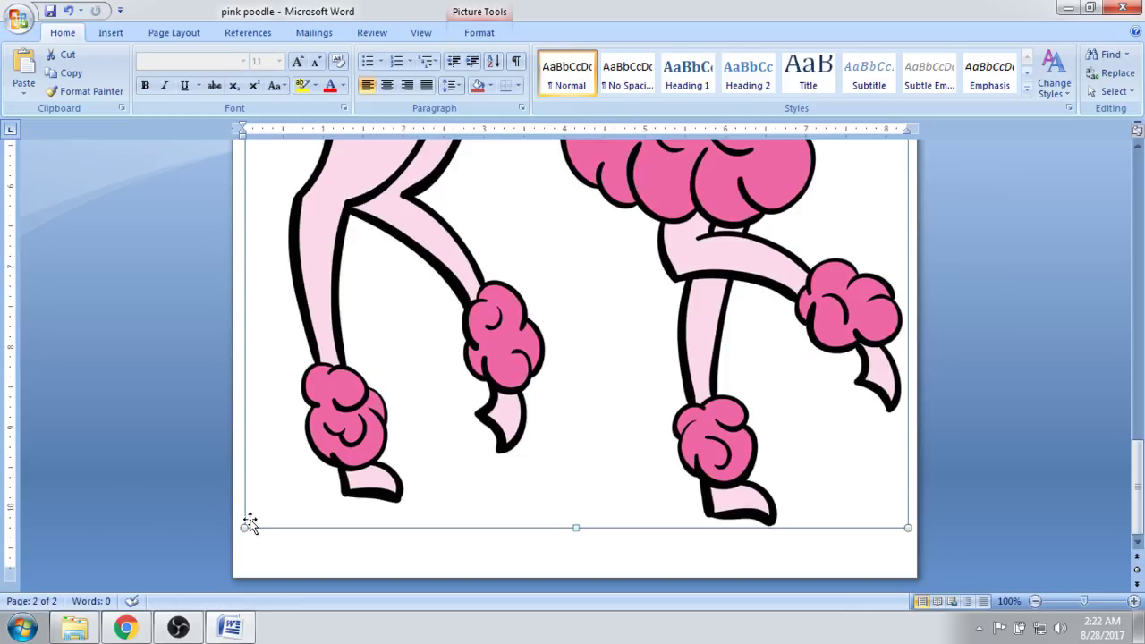
{"action": "scroll", "coordinate": [617, 443], "scroll_direction": "up", "scroll_amount": 10}
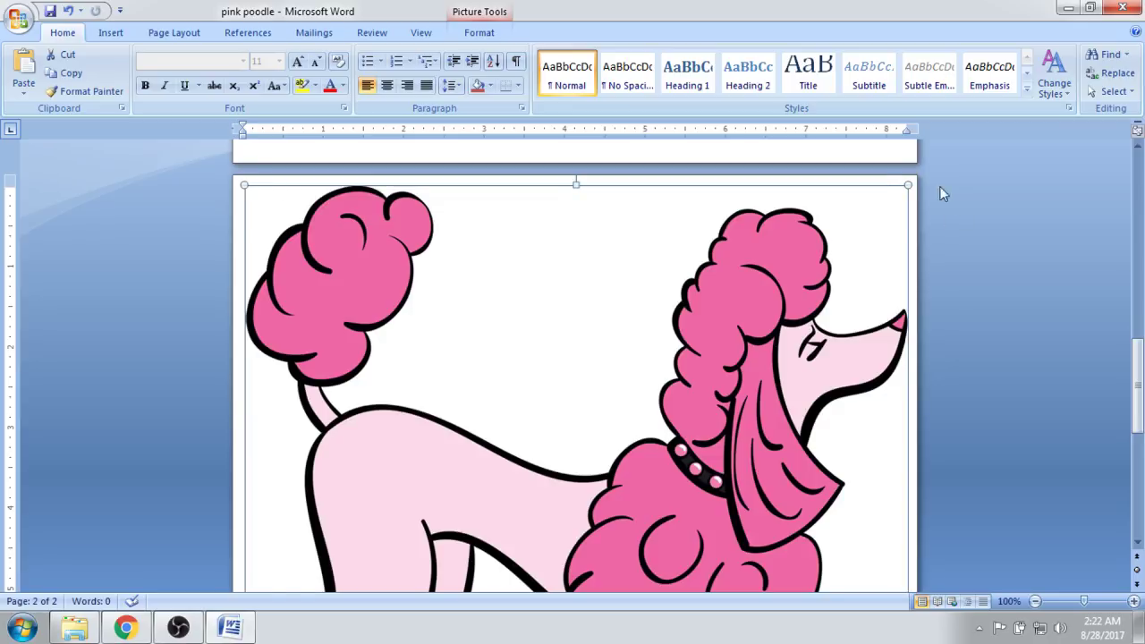
{"action": "left_click_drag", "start_coordinate": [904, 185], "coordinate": [536, 513]}
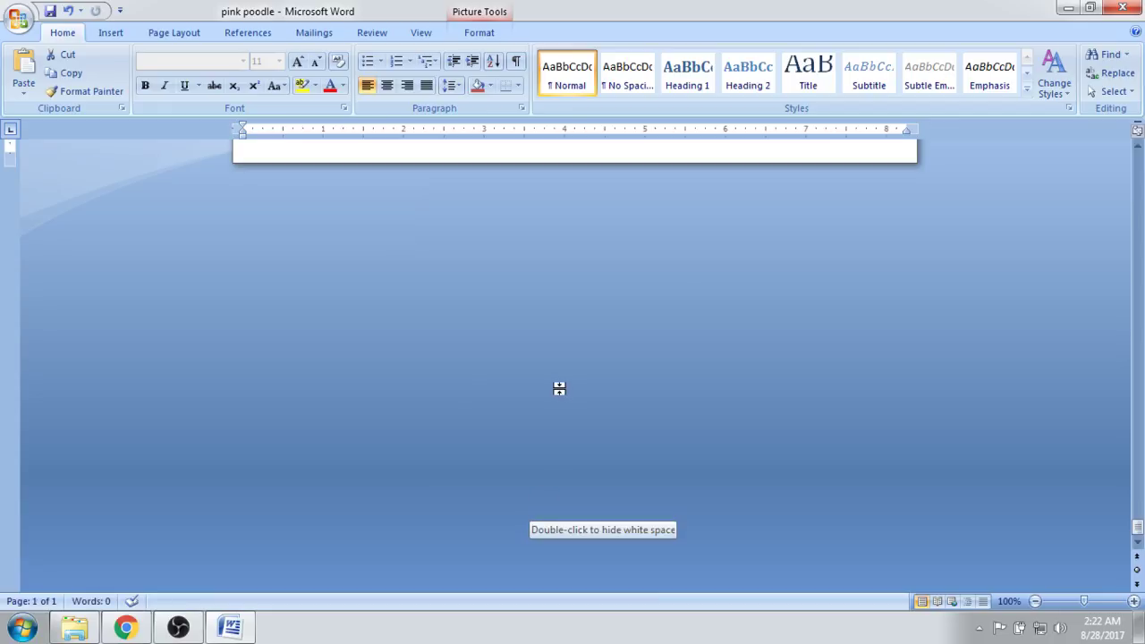
{"action": "scroll", "coordinate": [572, 383], "scroll_direction": "up", "scroll_amount": 6}
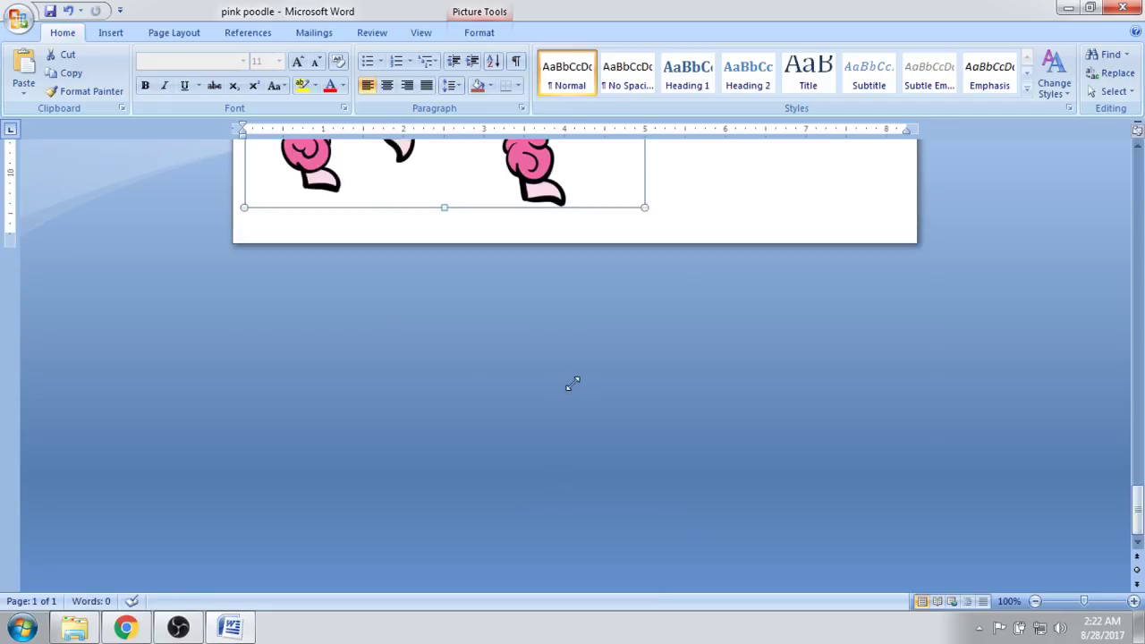
{"action": "scroll", "coordinate": [576, 384], "scroll_direction": "up", "scroll_amount": 4}
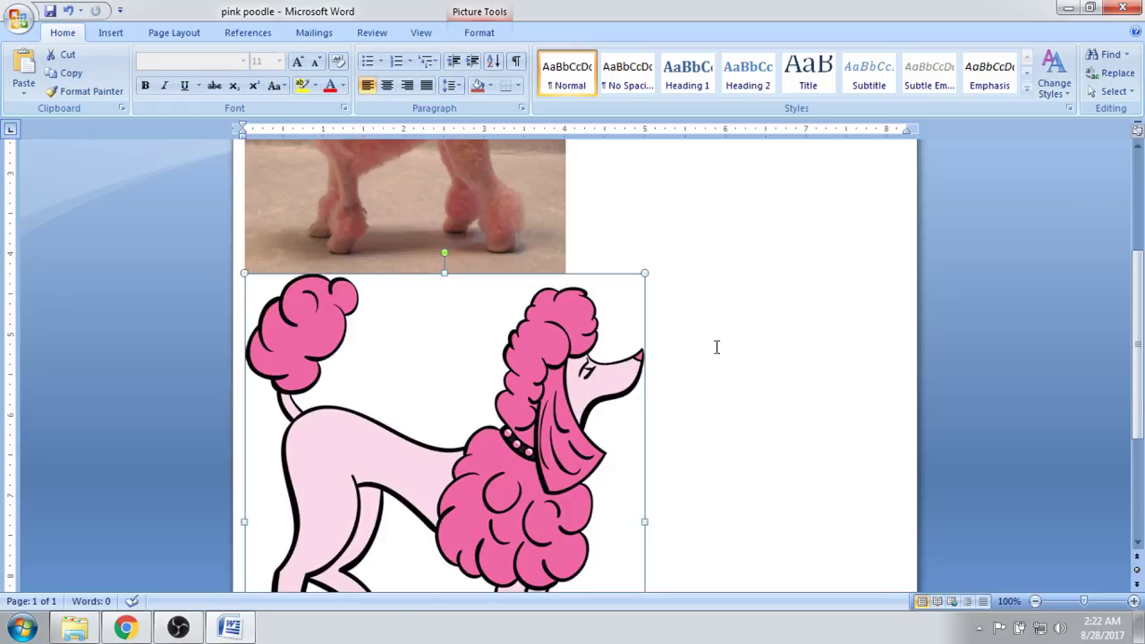
- Shrink the poodle drawing further to about 3.8 inches wide so it sits beside the photo
{"action": "scroll", "coordinate": [716, 349], "scroll_direction": "down", "scroll_amount": 5}
{"action": "scroll", "coordinate": [716, 349], "scroll_direction": "up", "scroll_amount": 4}
{"action": "scroll", "coordinate": [656, 340], "scroll_direction": "up", "scroll_amount": 2}
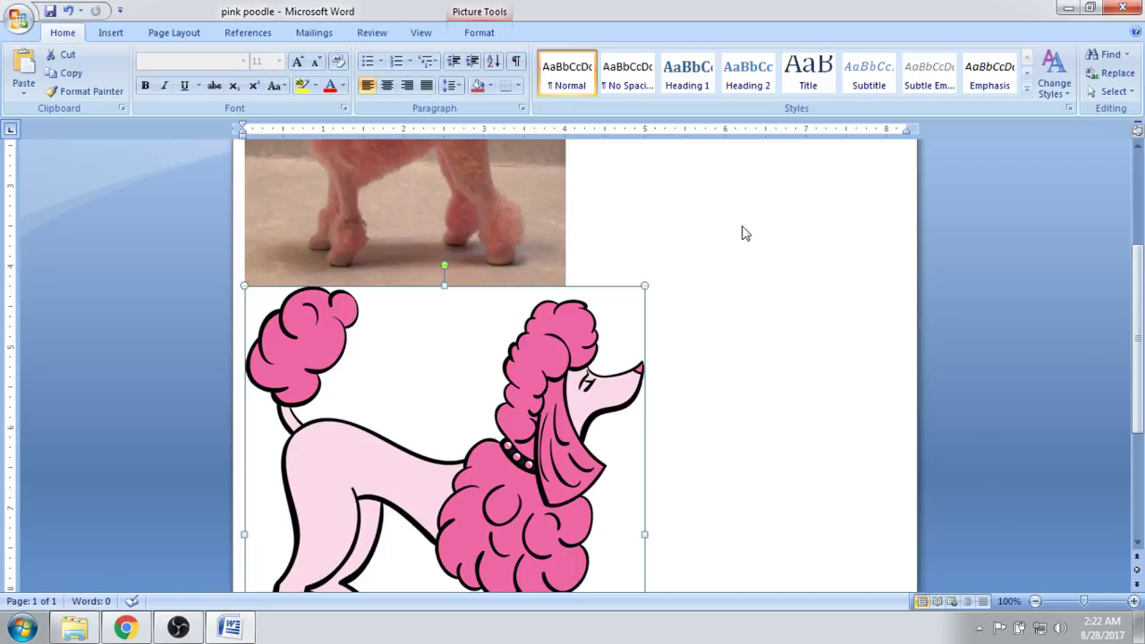
{"action": "scroll", "coordinate": [778, 307], "scroll_direction": "down", "scroll_amount": 5}
{"action": "scroll", "coordinate": [765, 308], "scroll_direction": "down", "scroll_amount": 1}
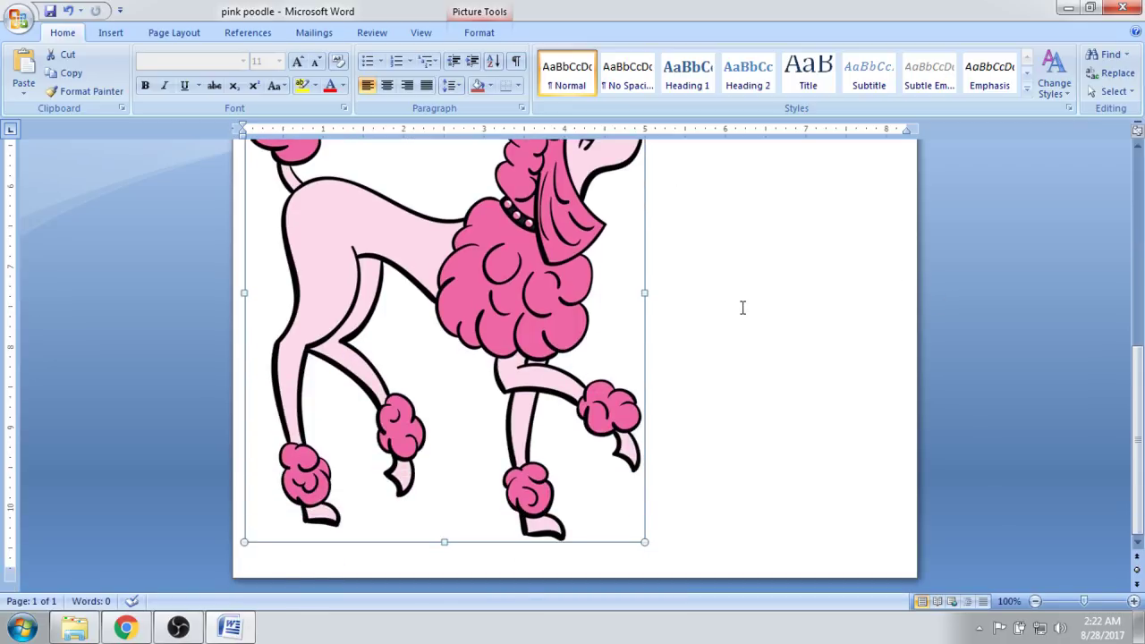
{"action": "scroll", "coordinate": [741, 307], "scroll_direction": "up", "scroll_amount": 4}
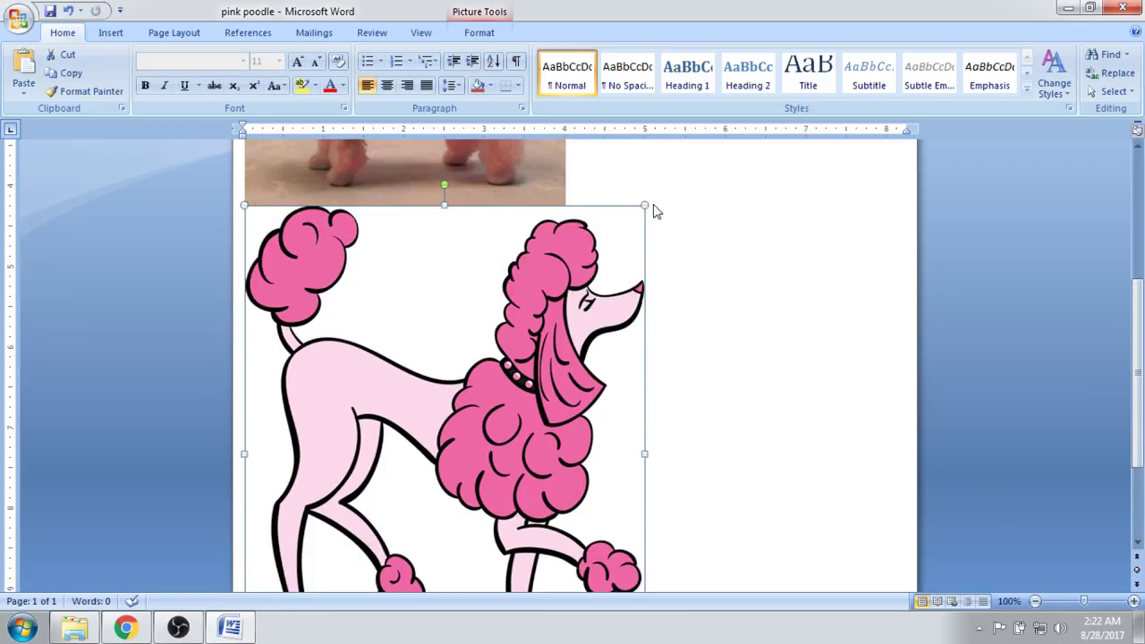
{"action": "left_click_drag", "start_coordinate": [646, 204], "coordinate": [547, 411]}
{"action": "scroll", "coordinate": [835, 300], "scroll_direction": "up", "scroll_amount": 6}
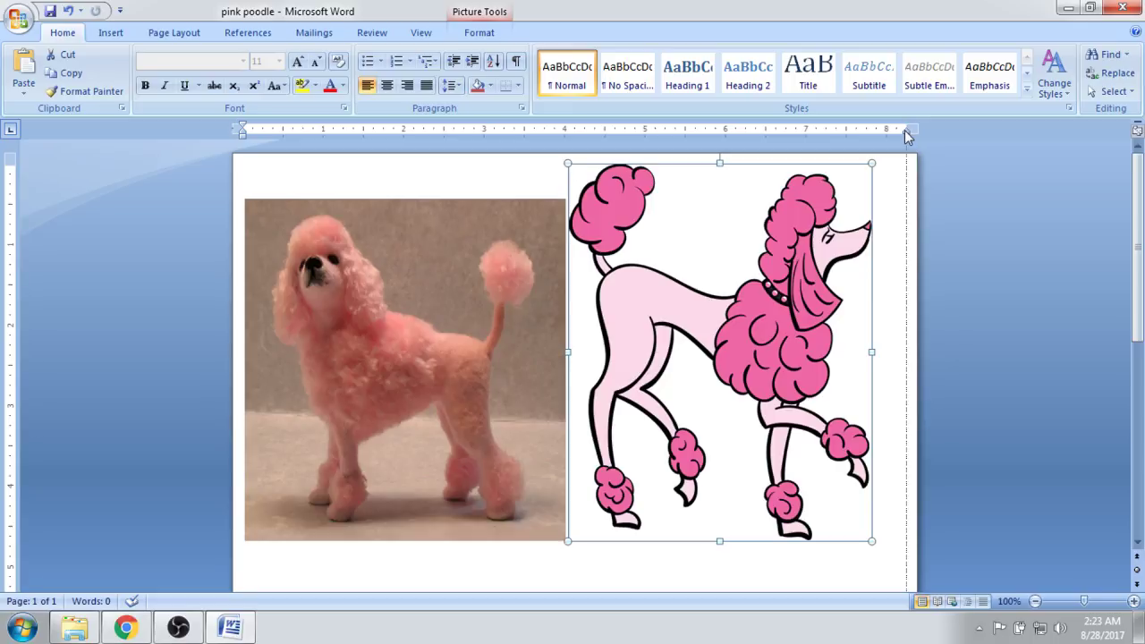
- Enlarge the poodle drawing proportionally to about 4.1 inches wide, close to the page's right margin, and deselect it
{"action": "left_click_drag", "start_coordinate": [905, 130], "coordinate": [905, 130]}
{"action": "left_click_drag", "start_coordinate": [867, 540], "coordinate": [892, 564]}
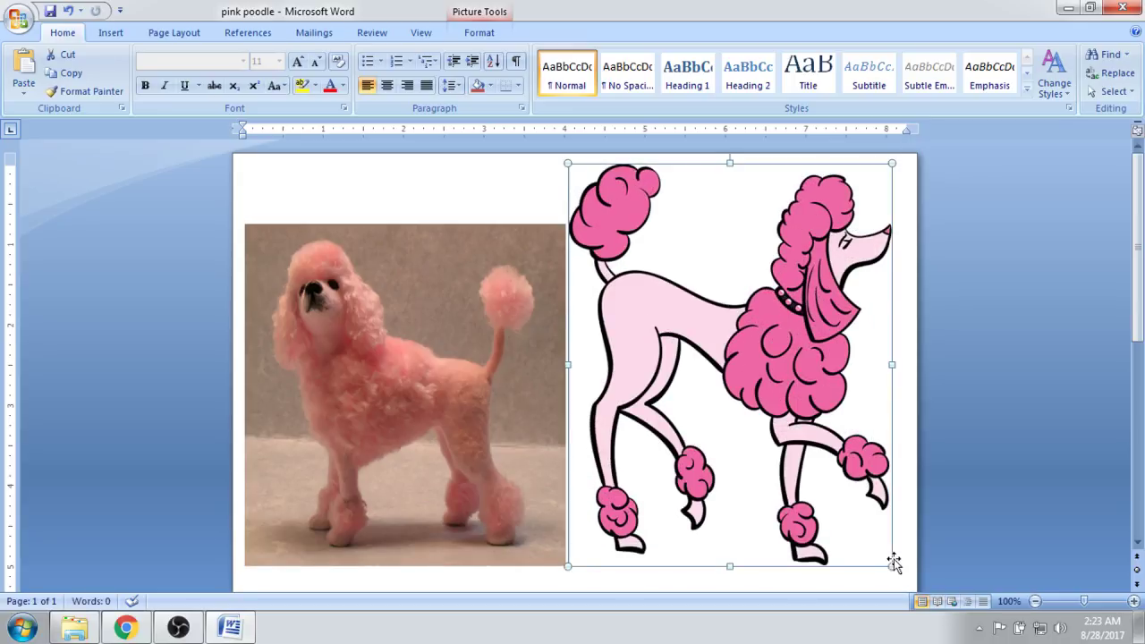
{"action": "left_click_drag", "start_coordinate": [893, 565], "coordinate": [900, 576]}
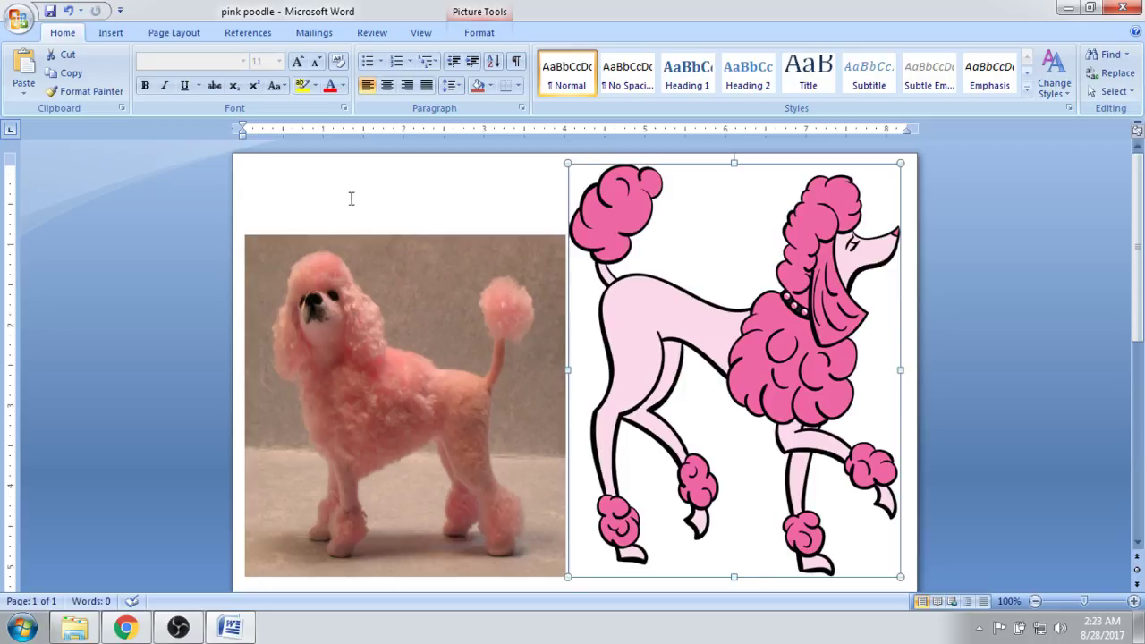
{"action": "scroll", "coordinate": [703, 246], "scroll_direction": "down", "scroll_amount": 2}
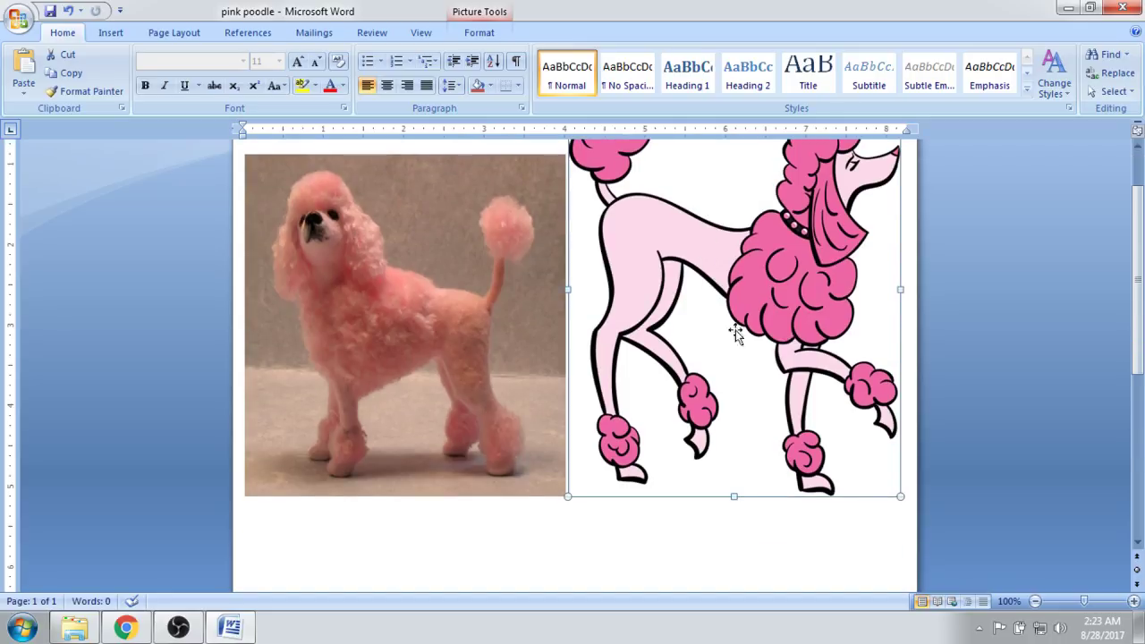
{"action": "scroll", "coordinate": [544, 314], "scroll_direction": "down", "scroll_amount": 3}
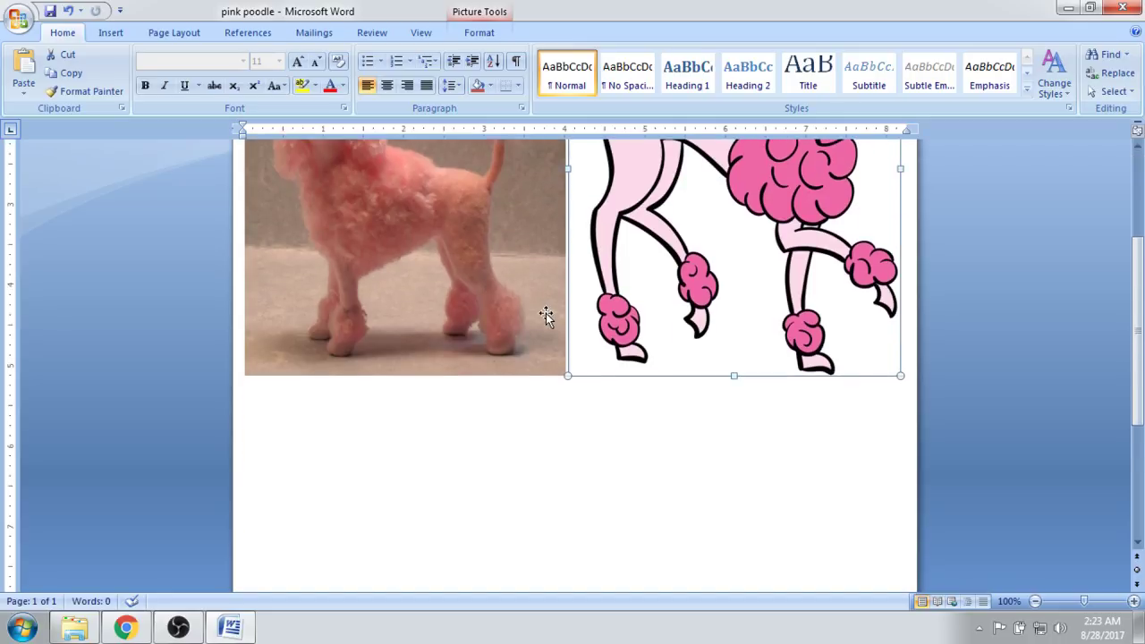
{"action": "scroll", "coordinate": [525, 245], "scroll_direction": "up", "scroll_amount": 5}
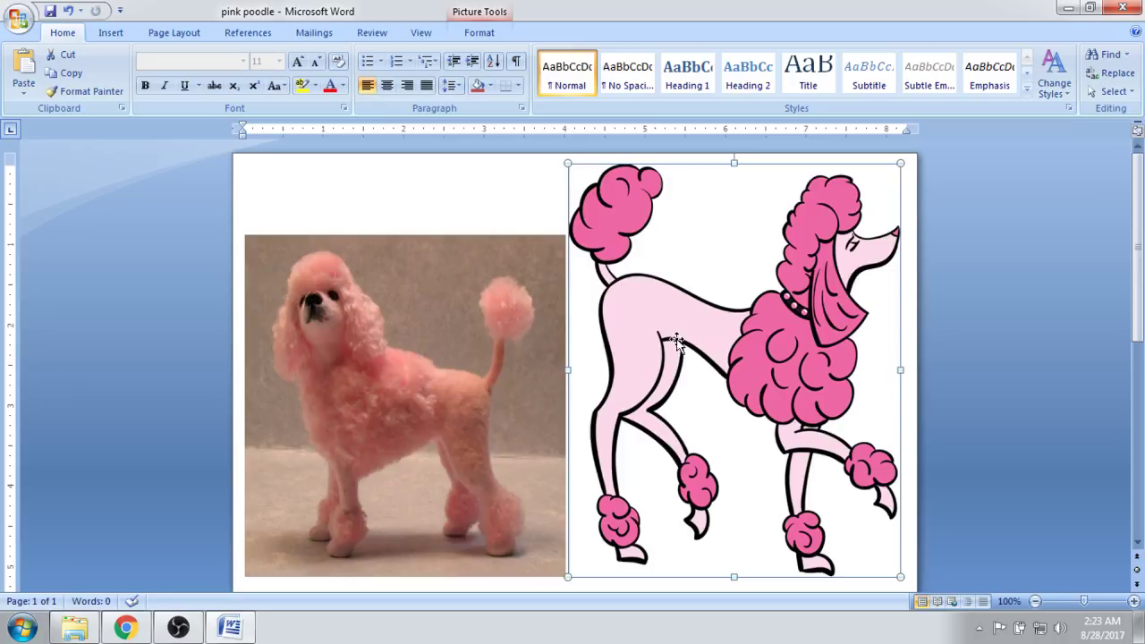
{"action": "scroll", "coordinate": [718, 309], "scroll_direction": "down", "scroll_amount": 3}
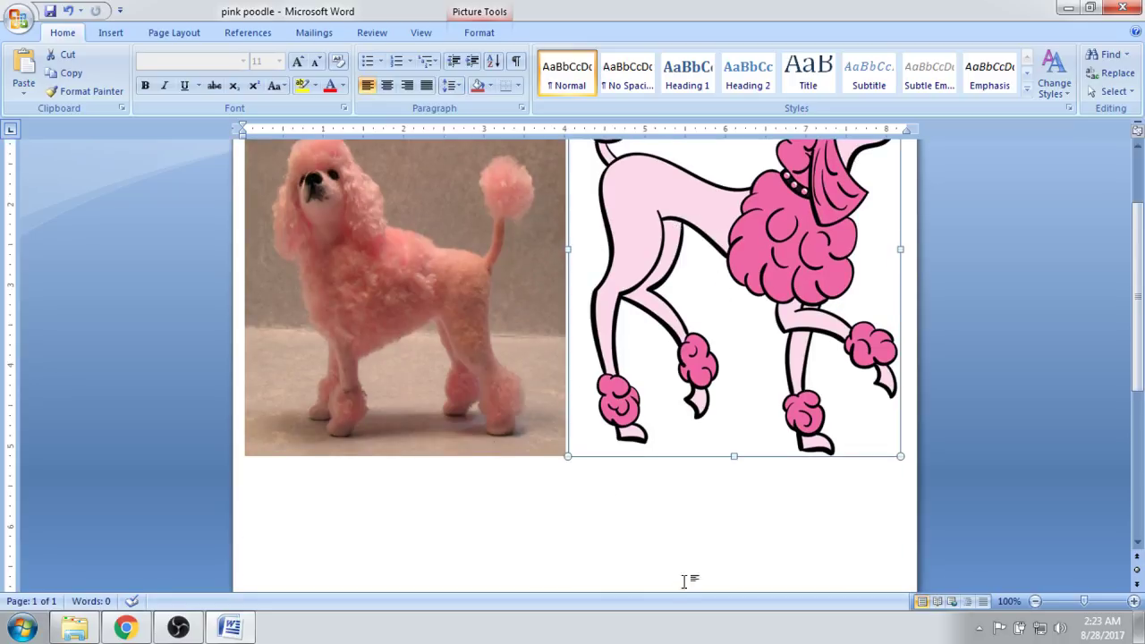
{"action": "scroll", "coordinate": [627, 402], "scroll_direction": "down", "scroll_amount": 2}
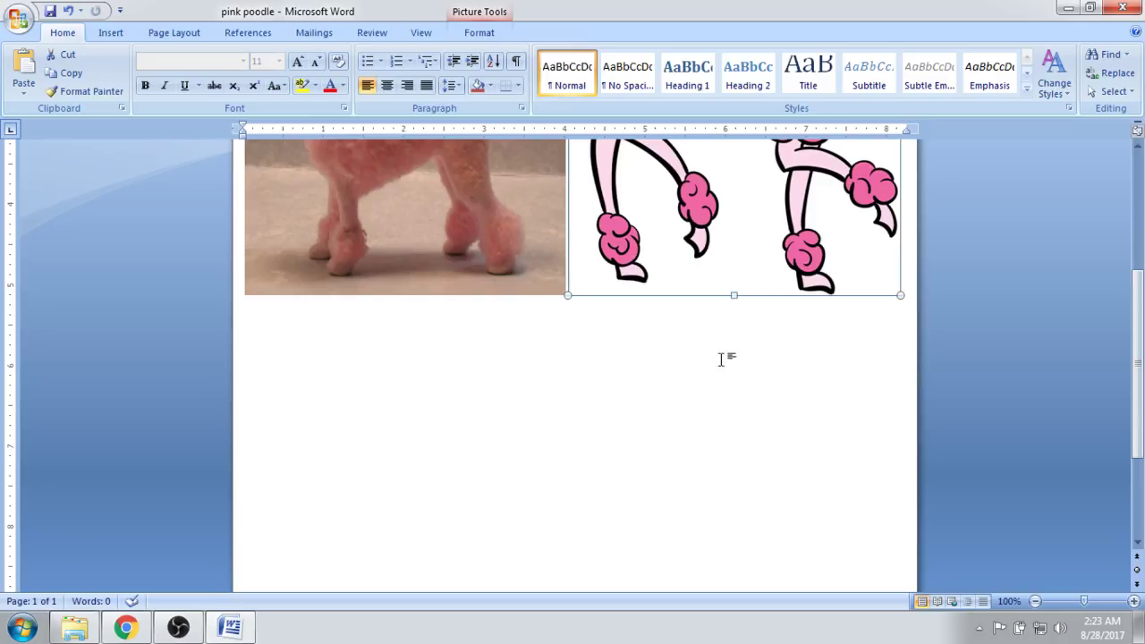
{"action": "left_click", "coordinate": [910, 213]}
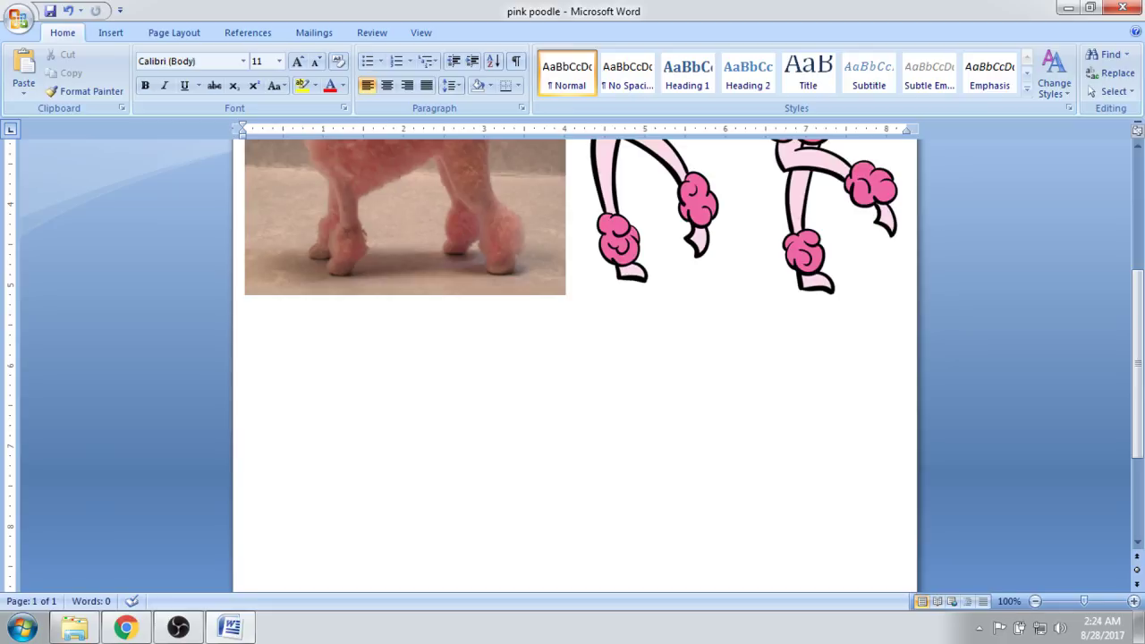
{"action": "key", "text": "ctrl+z"}
- Insert the 1st Birthday plate picture 1600x1600 from the poodles folder below the two poodle pictures and select it
{"action": "scroll", "coordinate": [255, 307], "scroll_direction": "down", "scroll_amount": 5}
{"action": "scroll", "coordinate": [239, 309], "scroll_direction": "up", "scroll_amount": 3}
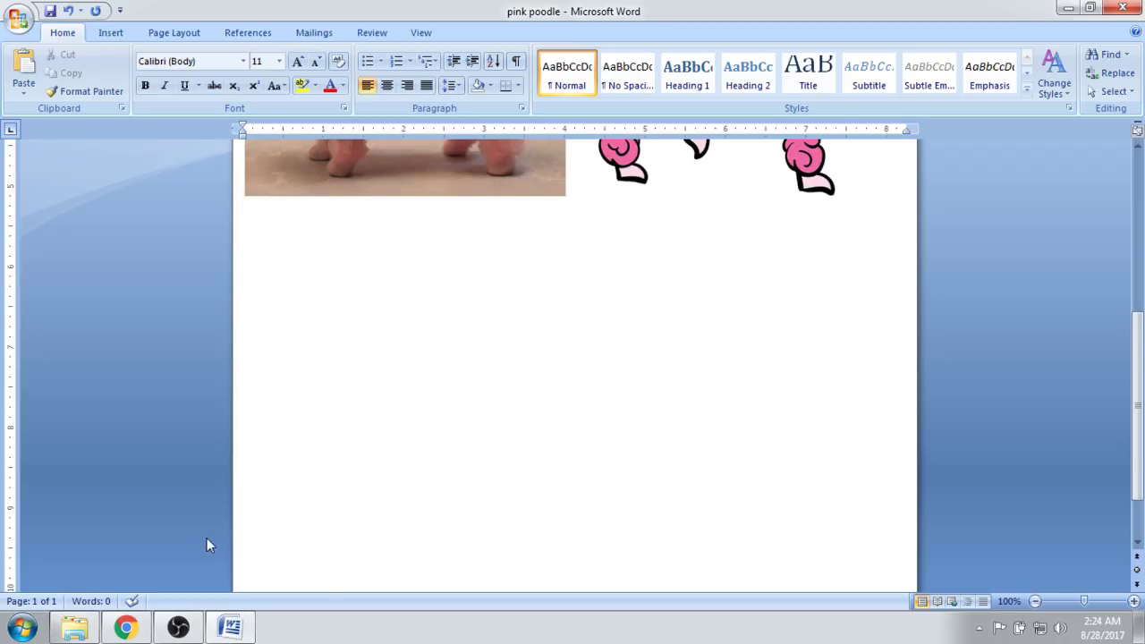
{"action": "left_click", "coordinate": [74, 628]}
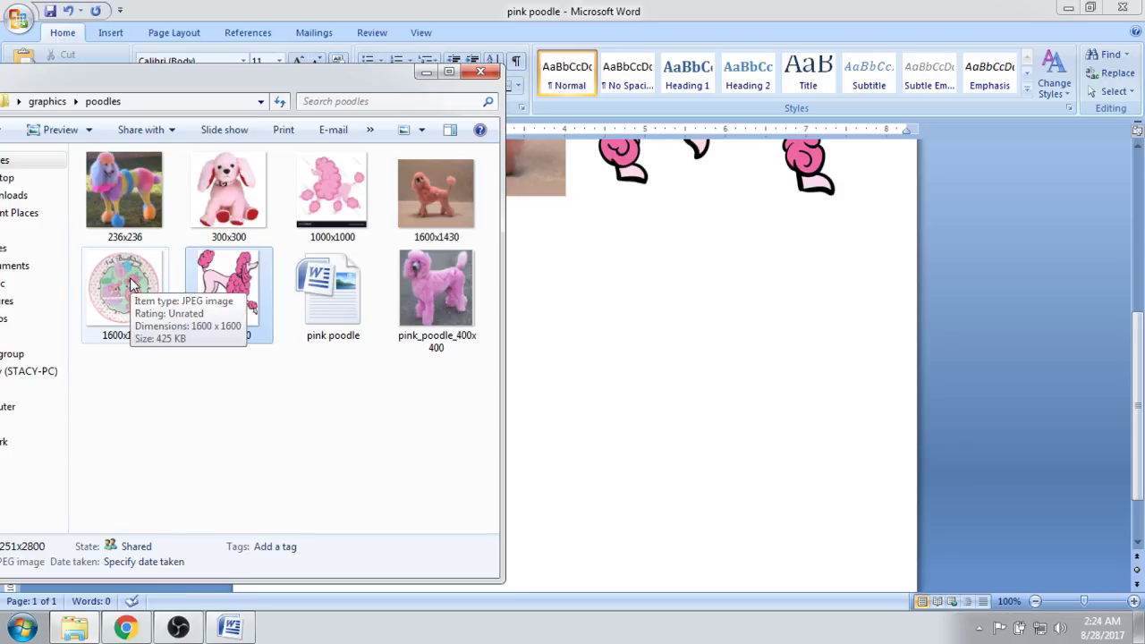
{"action": "left_click_drag", "start_coordinate": [132, 285], "coordinate": [659, 358]}
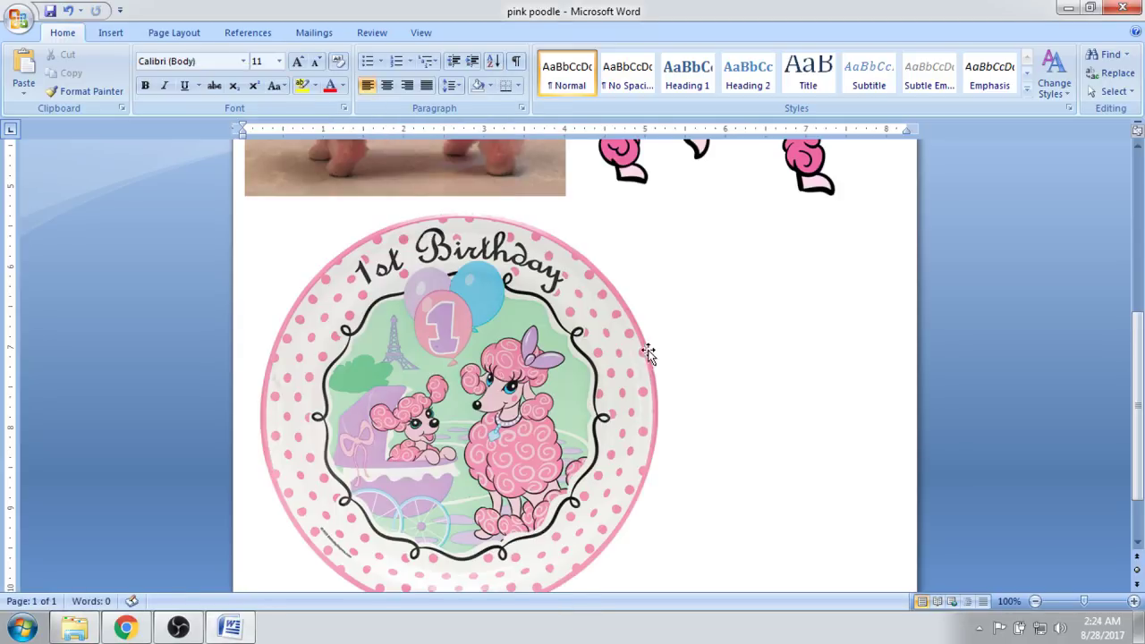
{"action": "left_click", "coordinate": [456, 340]}
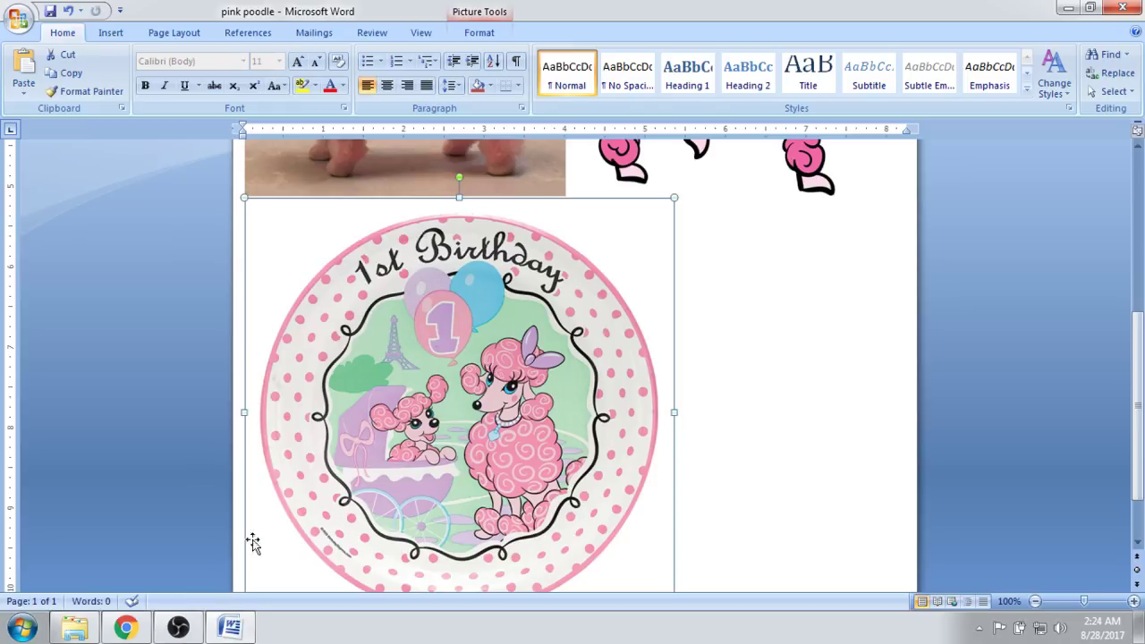
{"action": "left_click", "coordinate": [74, 627]}
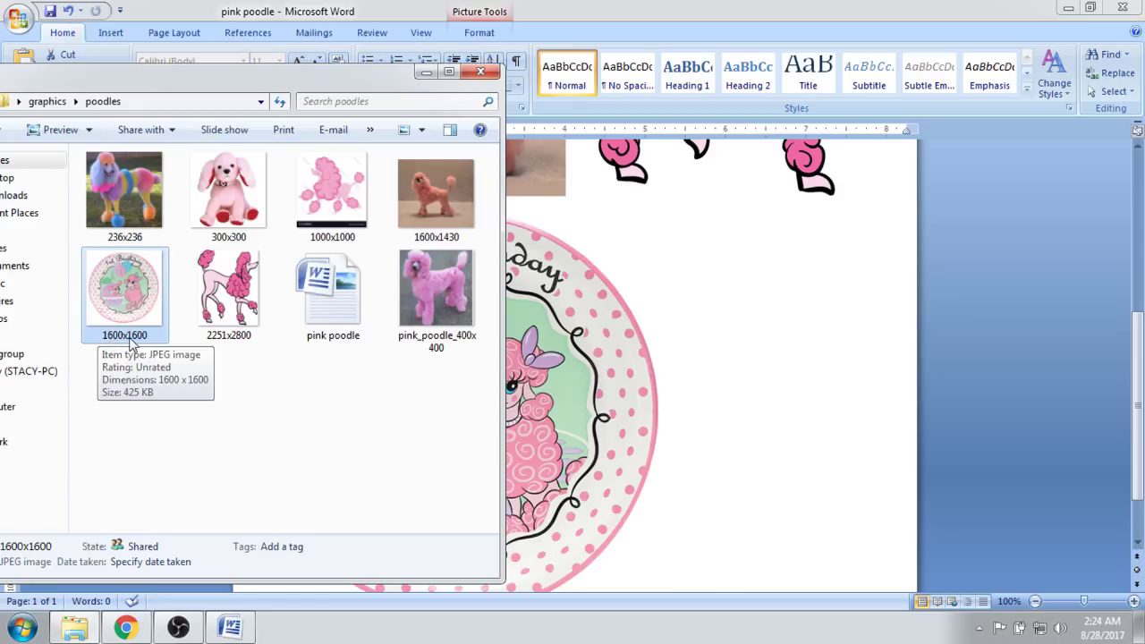
{"action": "left_click", "coordinate": [626, 428]}
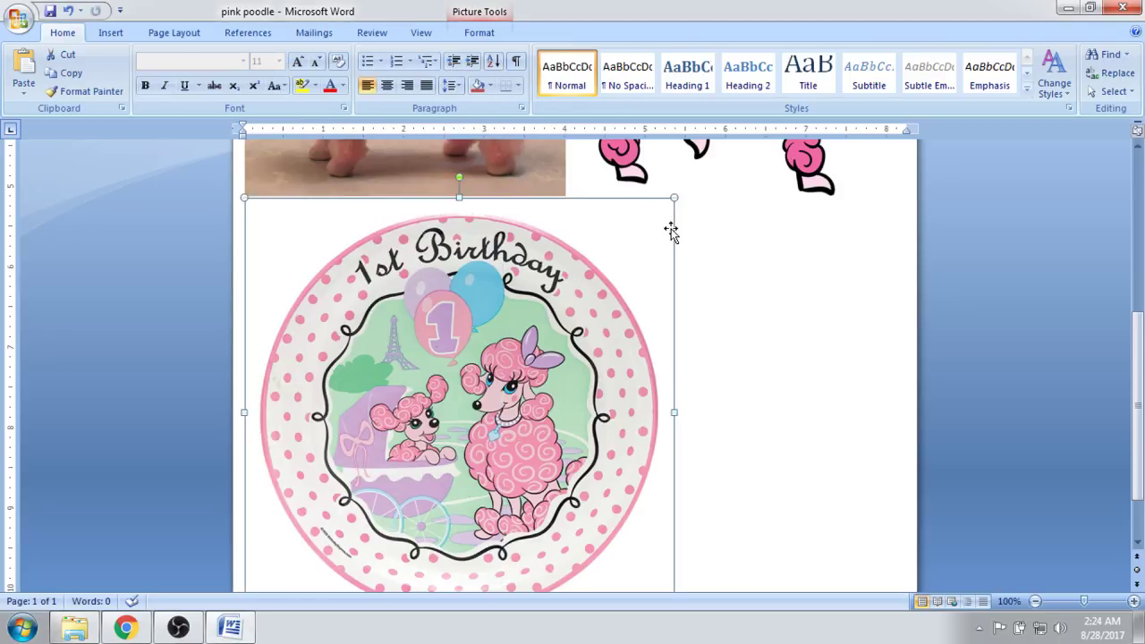
- Enlarge the 1st Birthday plate picture proportionally to about 7.8 inches wide
{"action": "scroll", "coordinate": [715, 263], "scroll_direction": "down", "scroll_amount": 2}
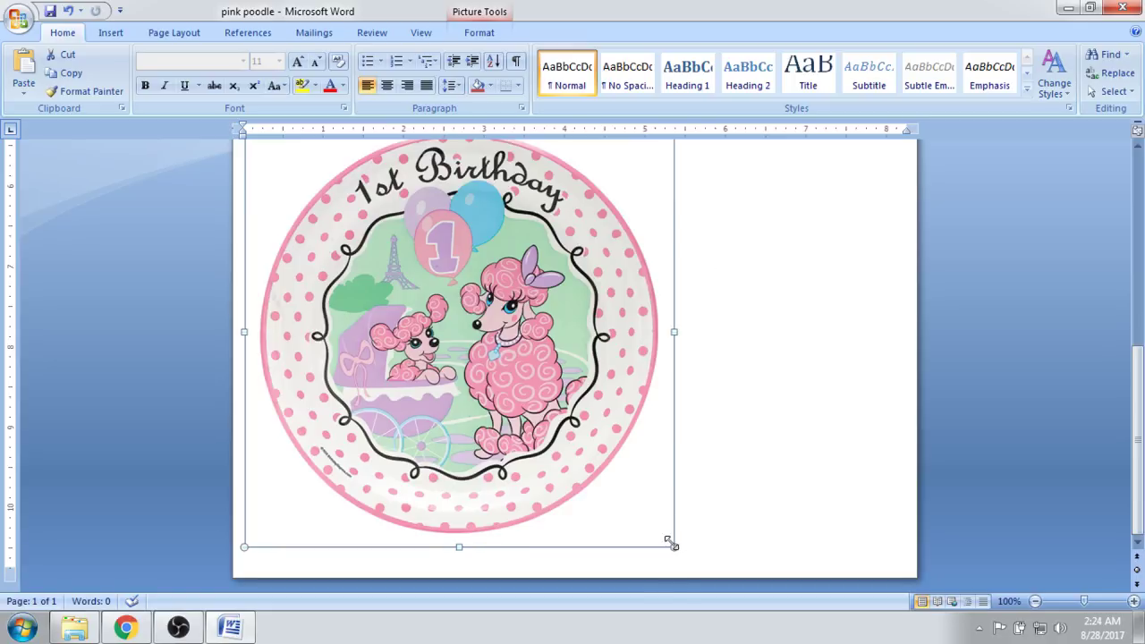
{"action": "left_click_drag", "start_coordinate": [675, 547], "coordinate": [707, 555]}
{"action": "scroll", "coordinate": [708, 548], "scroll_direction": "down", "scroll_amount": 10}
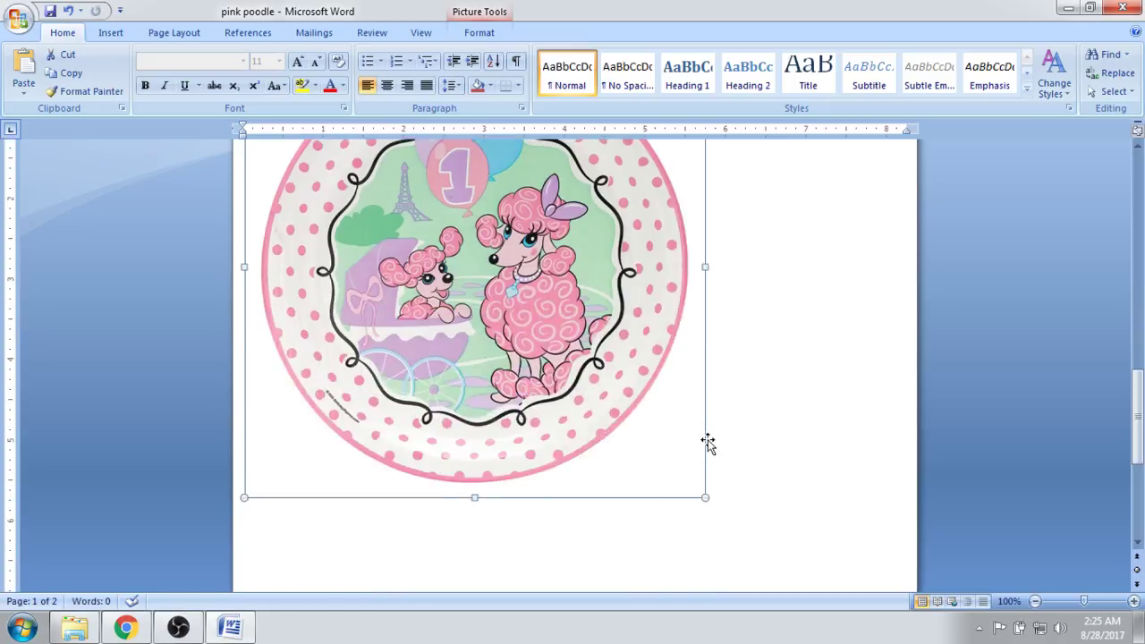
{"action": "left_click_drag", "start_coordinate": [704, 335], "coordinate": [863, 474]}
- Shrink the 1st Birthday plate picture proportionally to about 2.8 inches wide so it fits below the first photo, and deselect it
{"action": "scroll", "coordinate": [784, 358], "scroll_direction": "up", "scroll_amount": 4}
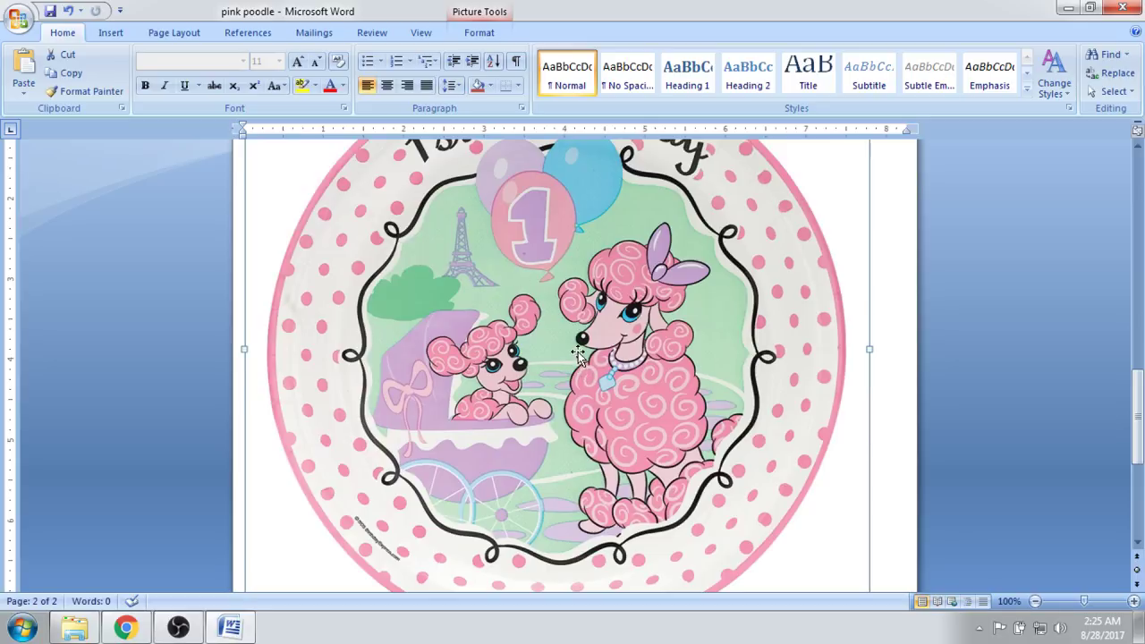
{"action": "scroll", "coordinate": [578, 352], "scroll_direction": "up", "scroll_amount": 4}
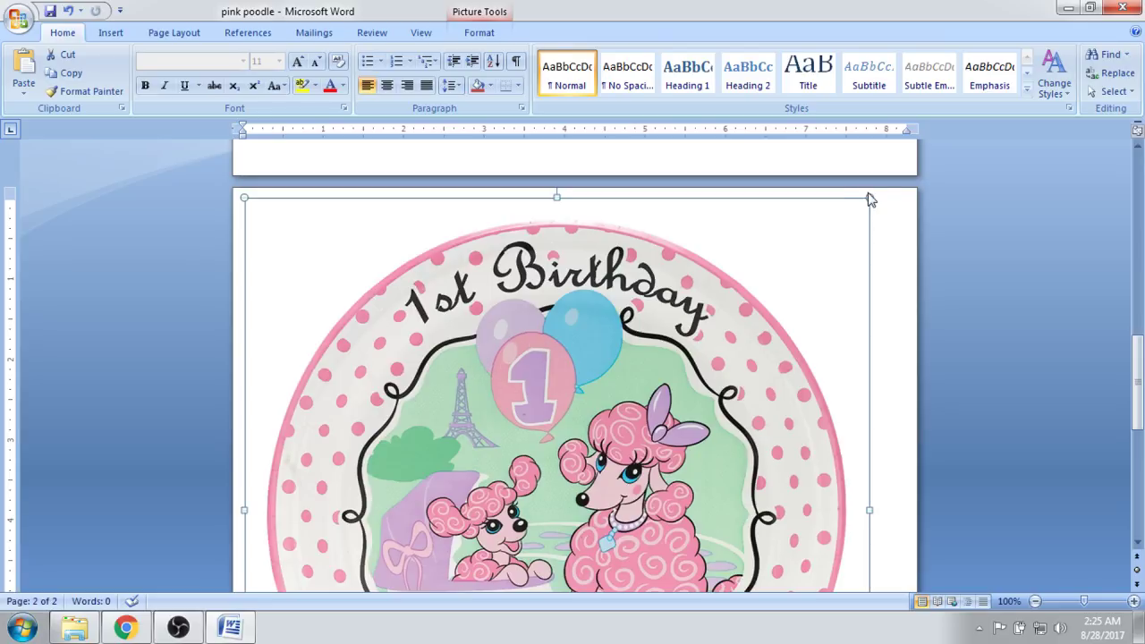
{"action": "left_click_drag", "start_coordinate": [866, 196], "coordinate": [460, 470]}
{"action": "scroll", "coordinate": [504, 346], "scroll_direction": "up", "scroll_amount": 9}
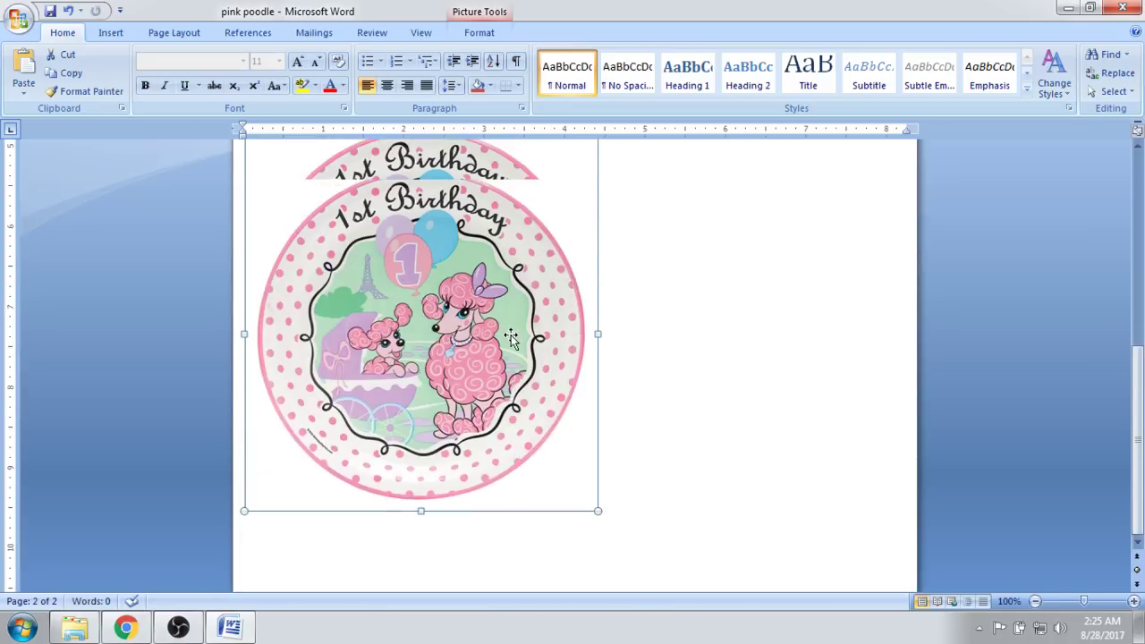
{"action": "scroll", "coordinate": [667, 359], "scroll_direction": "down", "scroll_amount": 2}
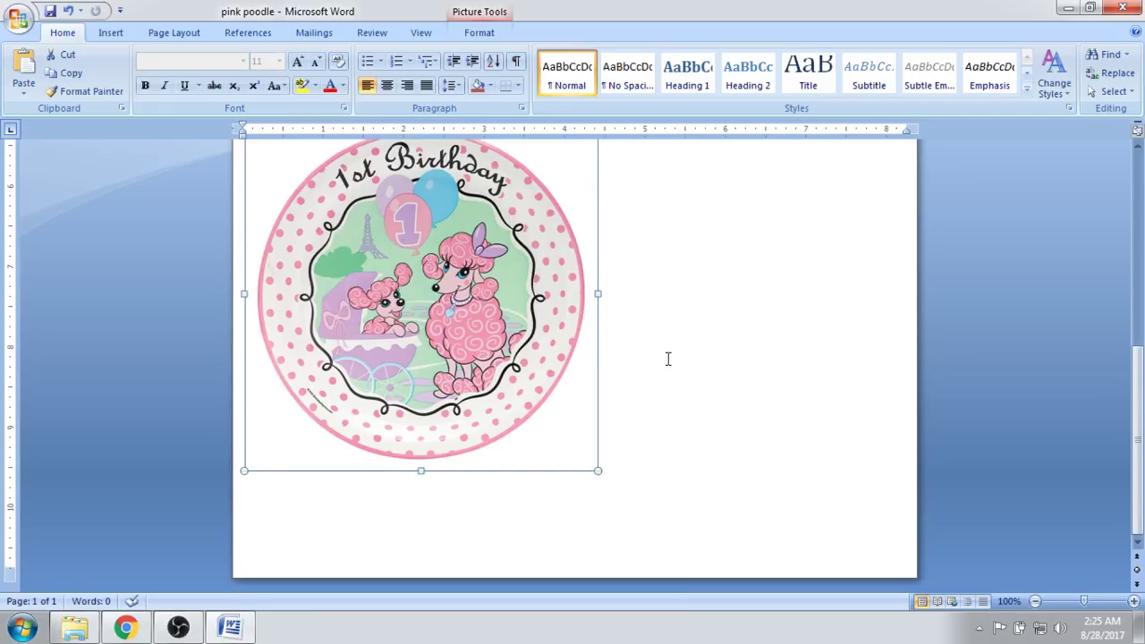
{"action": "left_click_drag", "start_coordinate": [597, 472], "coordinate": [466, 339]}
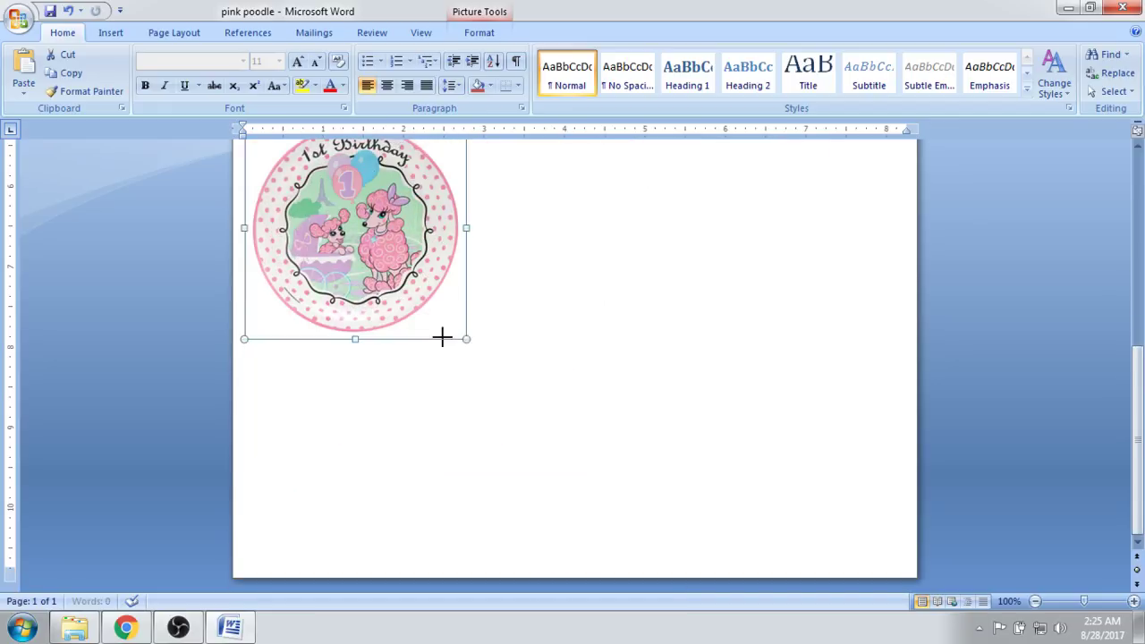
{"action": "left_click", "coordinate": [637, 329]}
{"action": "scroll", "coordinate": [627, 354], "scroll_direction": "up", "scroll_amount": 3}
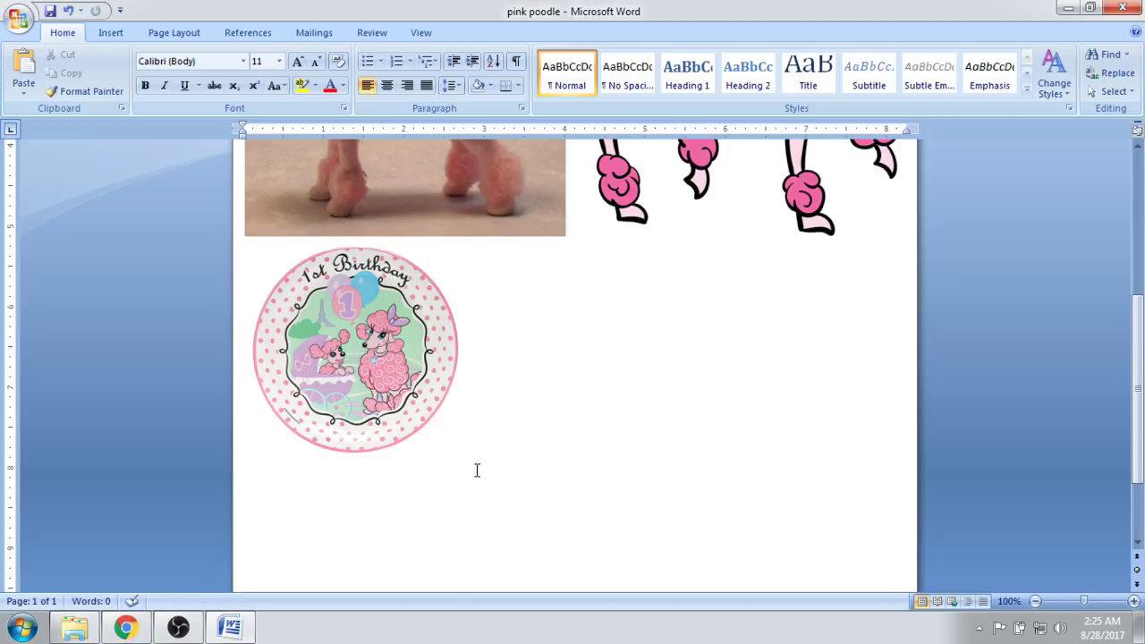
- Insert the pink_poodle_400x400 picture from the poodles folder beside the plate and shrink it proportionally to about 3.6 inches wide
{"action": "left_click", "coordinate": [75, 627]}
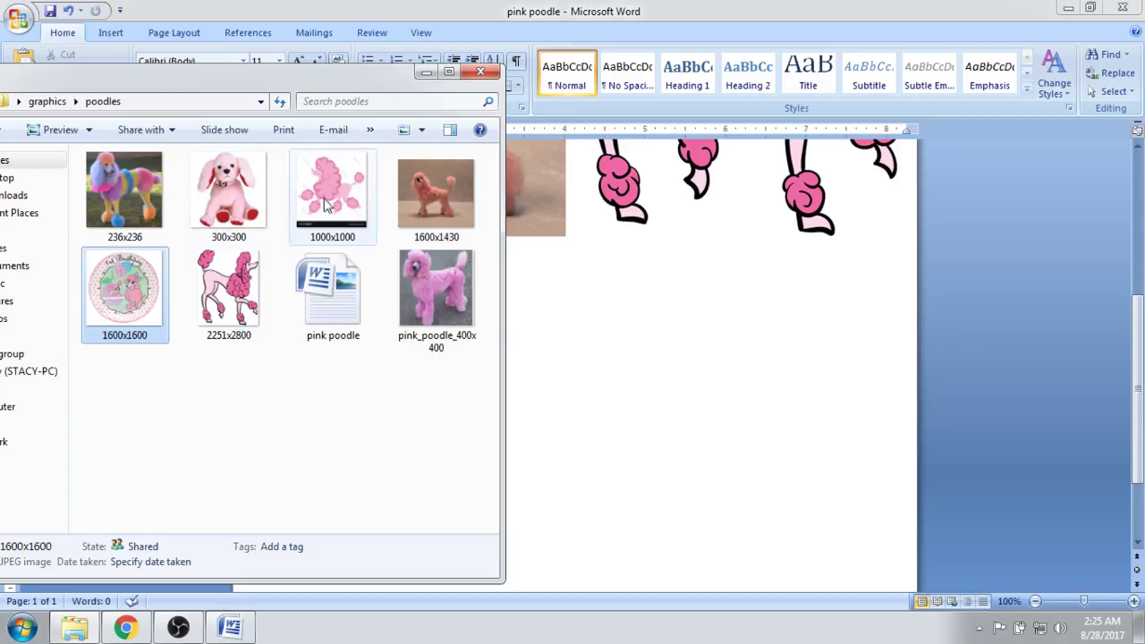
{"action": "left_click_drag", "start_coordinate": [436, 288], "coordinate": [560, 349]}
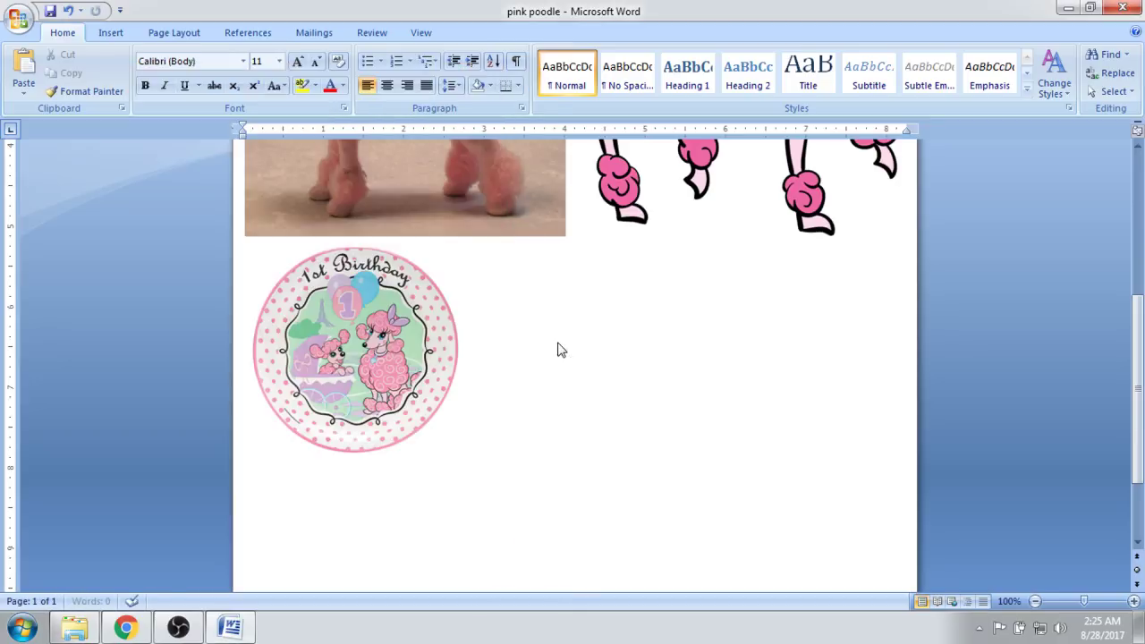
{"action": "left_click", "coordinate": [633, 349]}
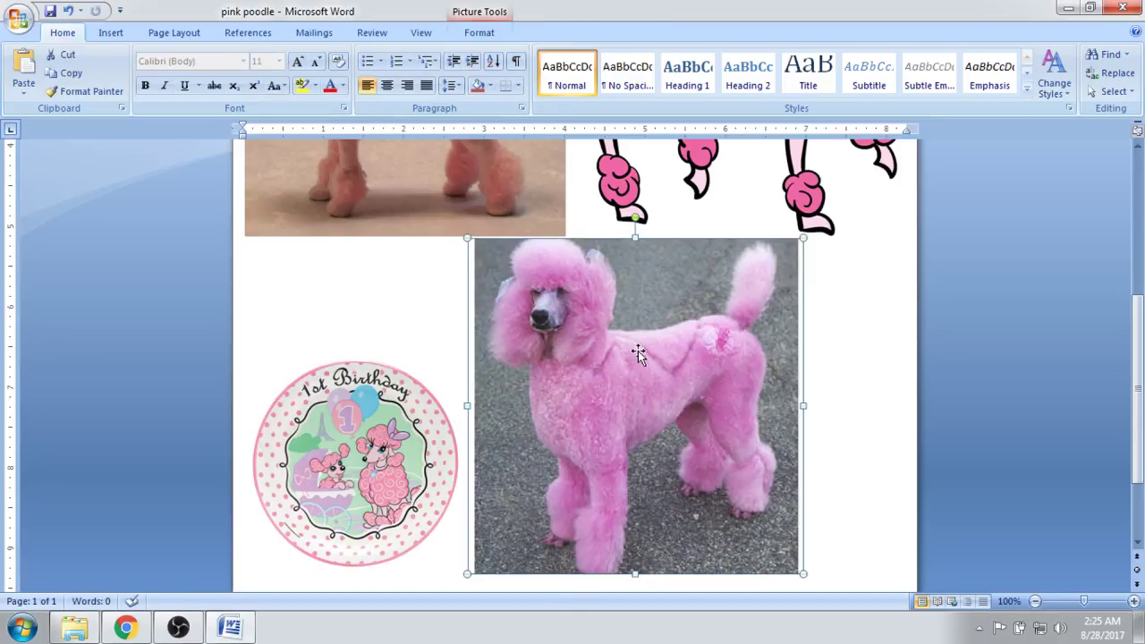
{"action": "left_click_drag", "start_coordinate": [803, 238], "coordinate": [832, 327]}
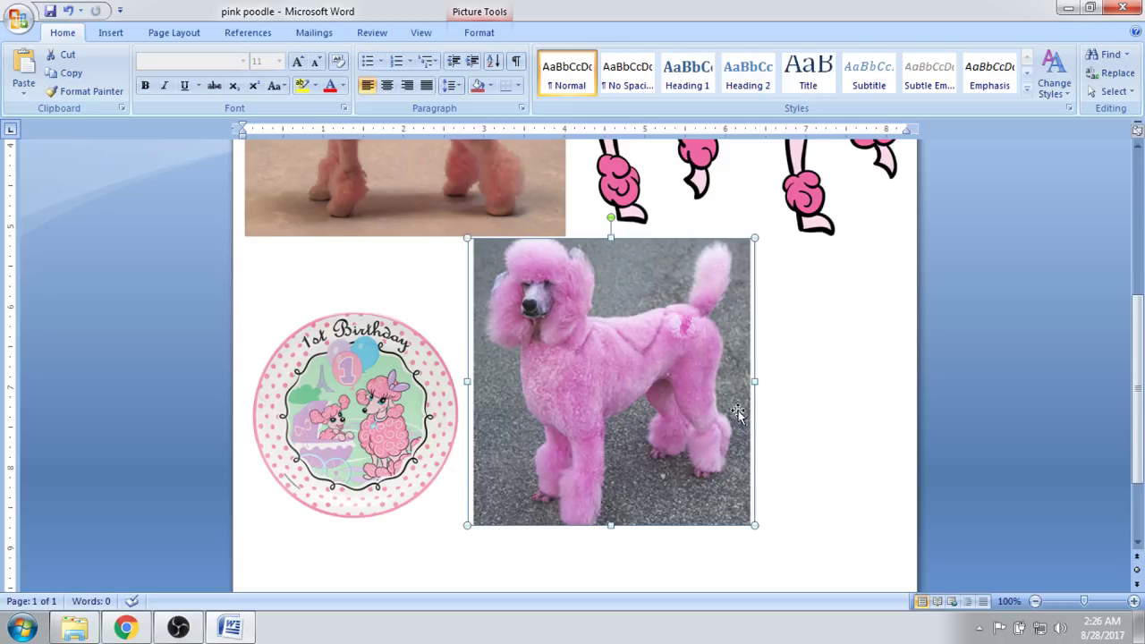
{"action": "left_click", "coordinate": [762, 456]}
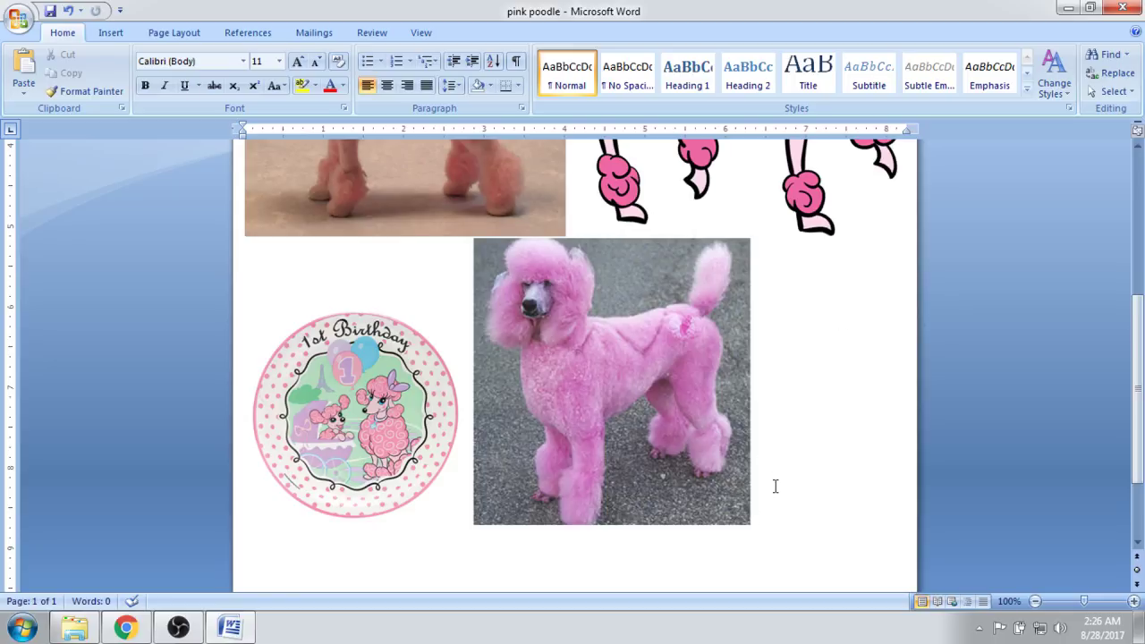
- Insert the plush poodle picture 300x300 from the poodles folder after the pink poodle photo and select it
{"action": "scroll", "coordinate": [761, 507], "scroll_direction": "down", "scroll_amount": 3}
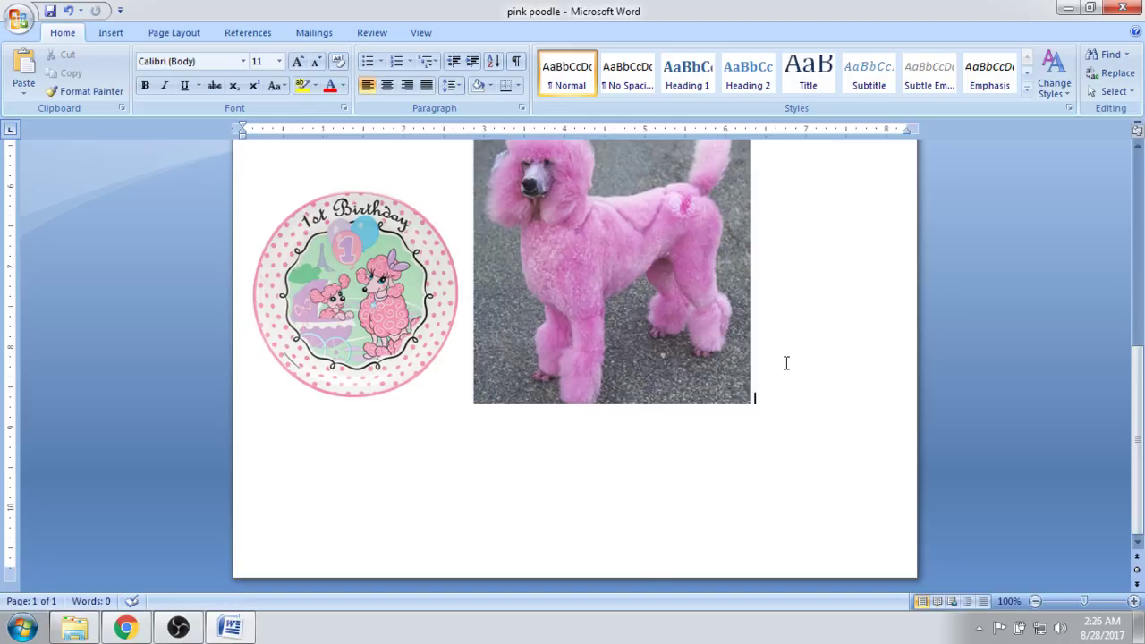
{"action": "left_click", "coordinate": [69, 630]}
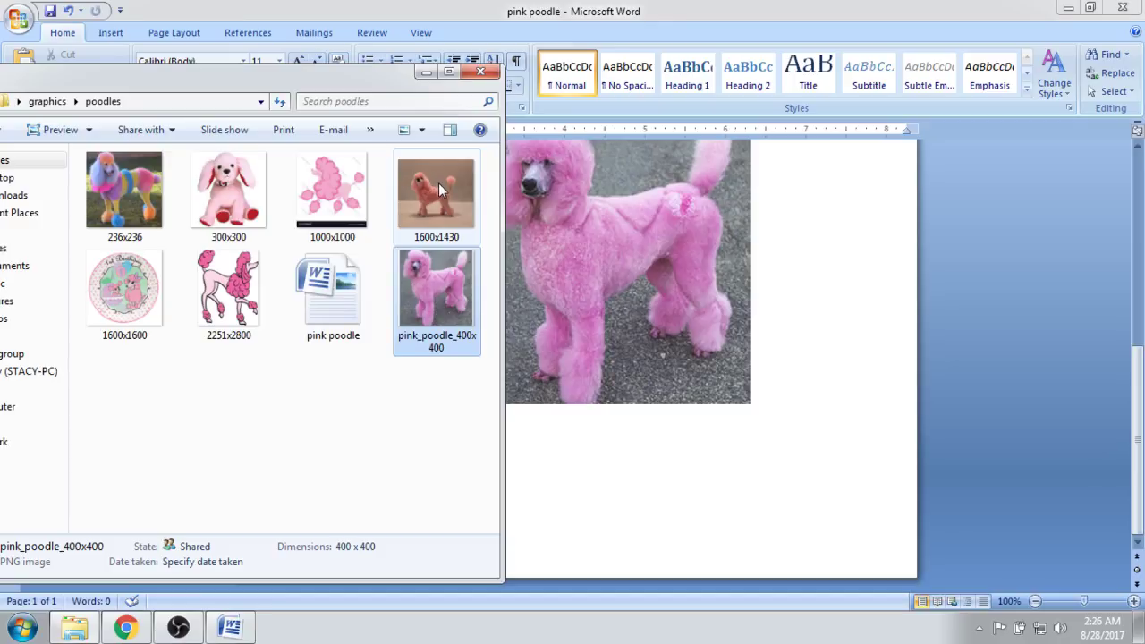
{"action": "mouse_move", "coordinate": [247, 216]}
{"action": "left_mouse_down"}
{"action": "mouse_move", "coordinate": [340, 183]}
{"action": "mouse_move", "coordinate": [805, 332]}
{"action": "left_mouse_up"}
{"action": "scroll", "coordinate": [797, 332], "scroll_direction": "down", "scroll_amount": 10}
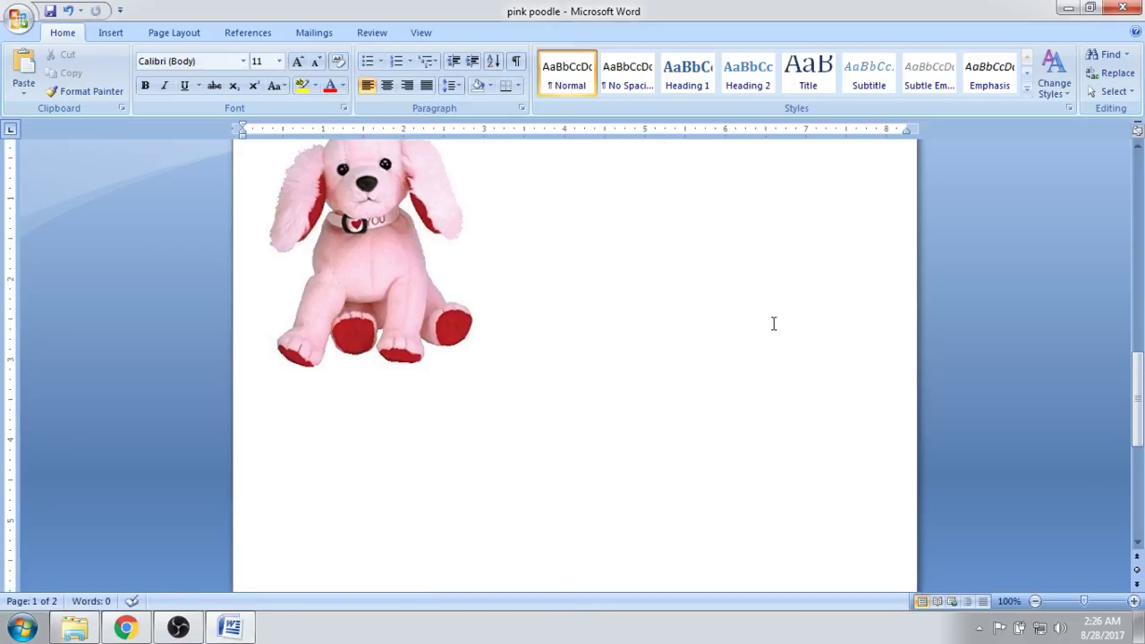
{"action": "left_click", "coordinate": [425, 231]}
- Examine the free space on the first page and the position of the plush poodle picture on the second page
{"action": "scroll", "coordinate": [429, 234], "scroll_direction": "up", "scroll_amount": 10}
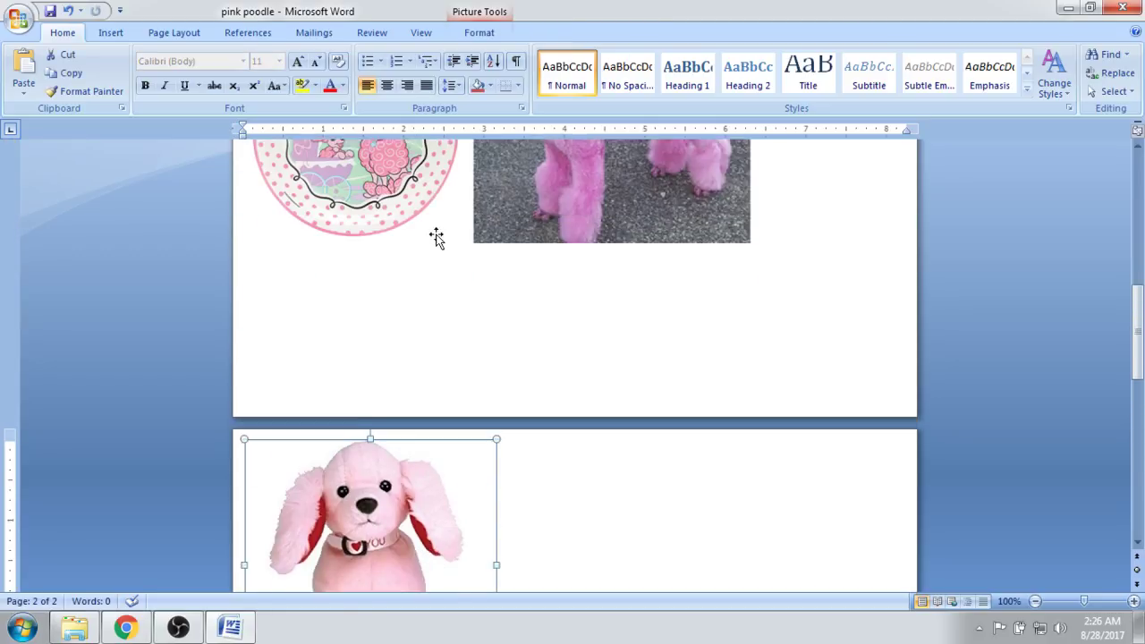
{"action": "scroll", "coordinate": [608, 386], "scroll_direction": "down", "scroll_amount": 4}
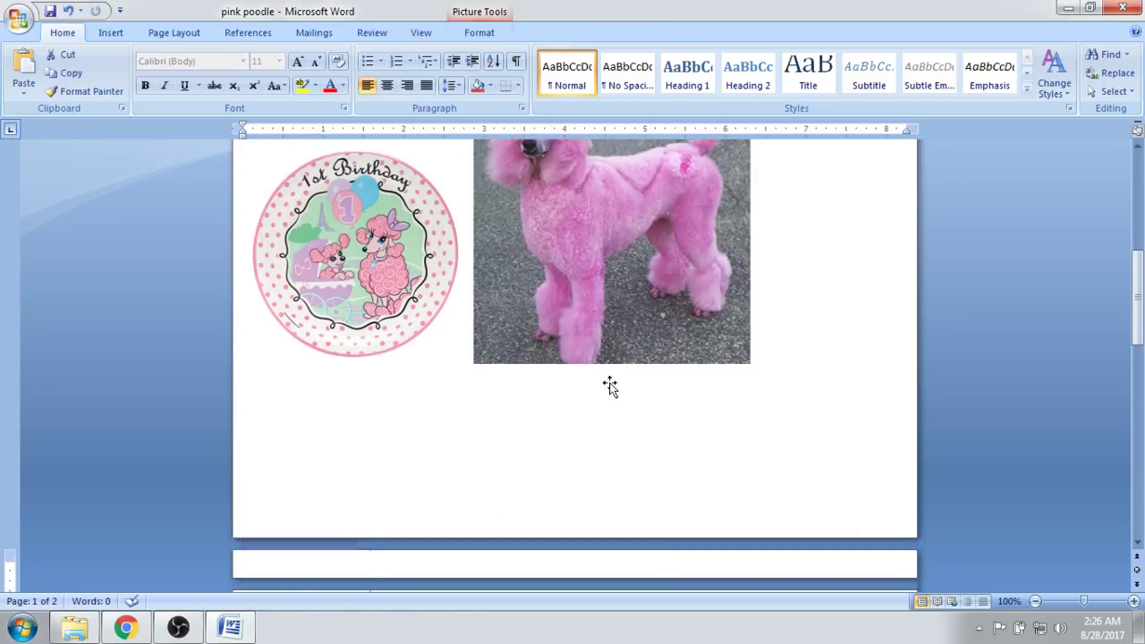
{"action": "scroll", "coordinate": [409, 459], "scroll_direction": "down", "scroll_amount": 5}
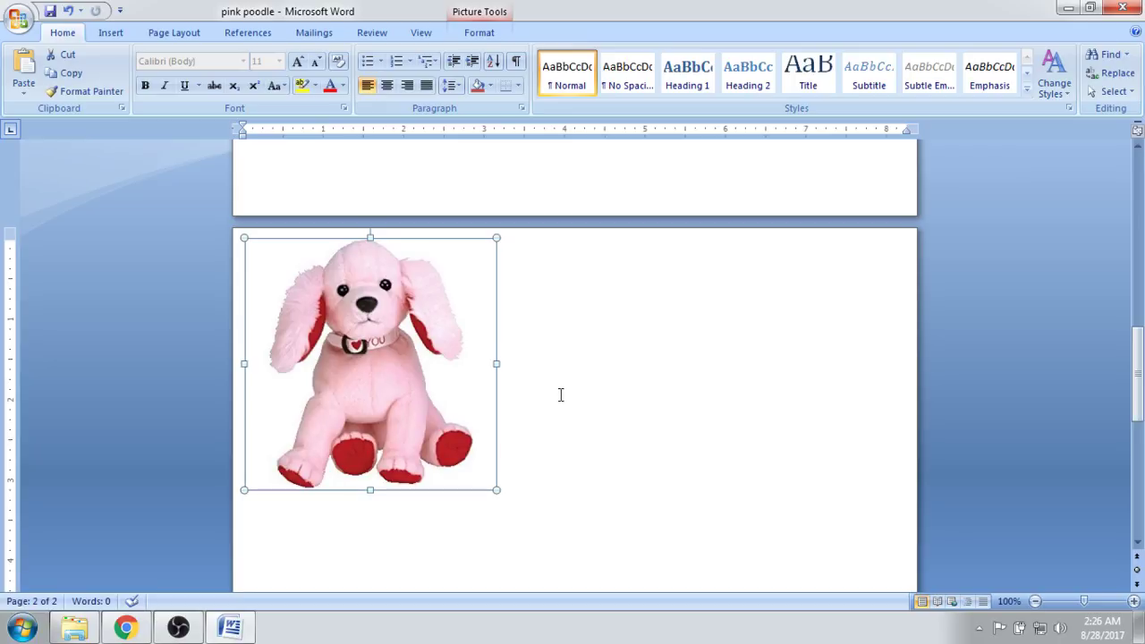
{"action": "scroll", "coordinate": [678, 434], "scroll_direction": "up", "scroll_amount": 5}
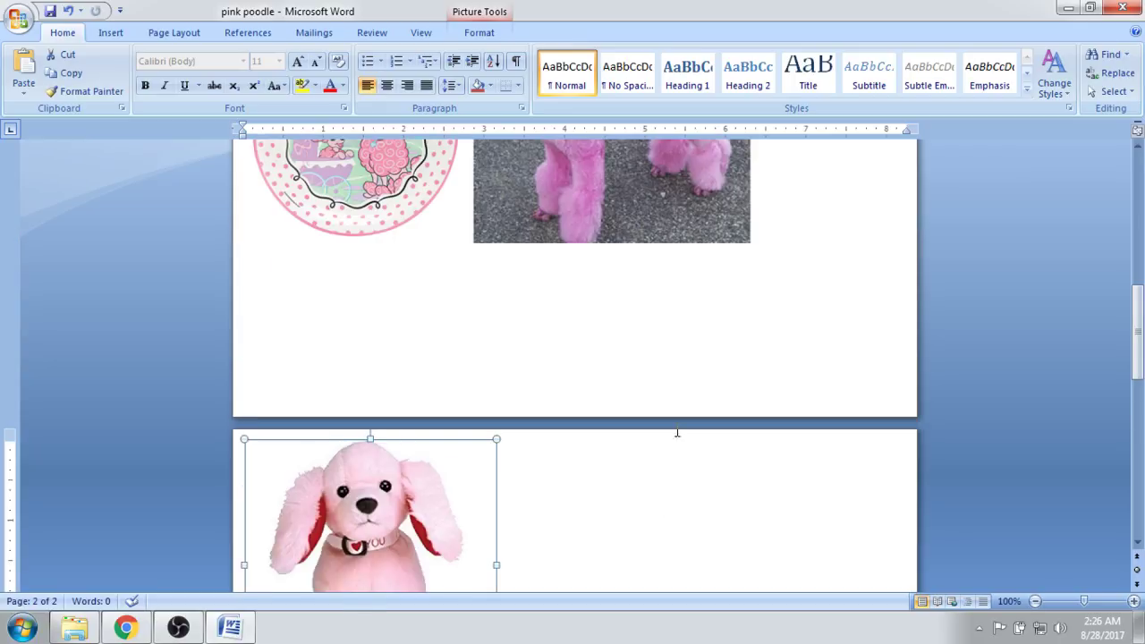
{"action": "scroll", "coordinate": [677, 434], "scroll_direction": "up", "scroll_amount": 7}
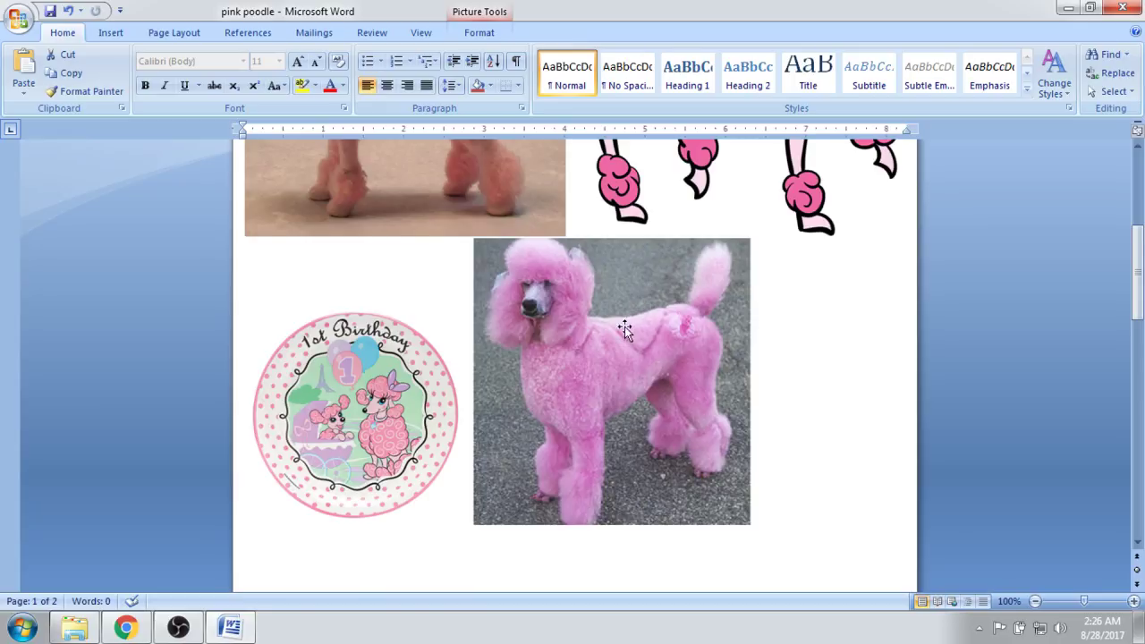
{"action": "scroll", "coordinate": [626, 304], "scroll_direction": "down", "scroll_amount": 8}
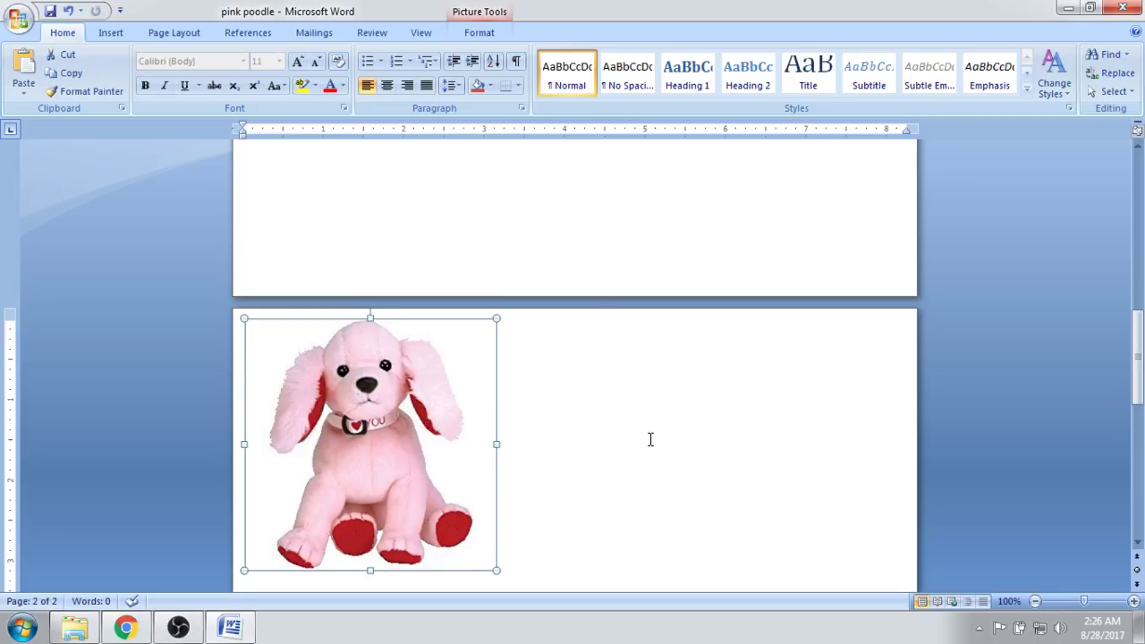
{"action": "scroll", "coordinate": [575, 358], "scroll_direction": "down", "scroll_amount": 3}
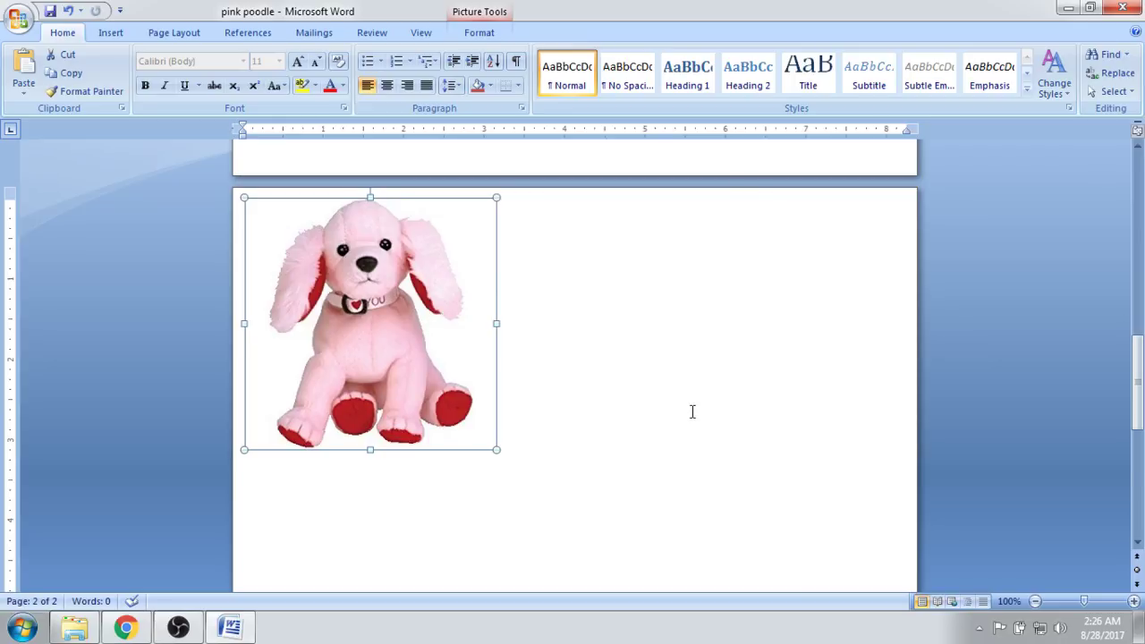
{"action": "scroll", "coordinate": [689, 407], "scroll_direction": "down", "scroll_amount": 10}
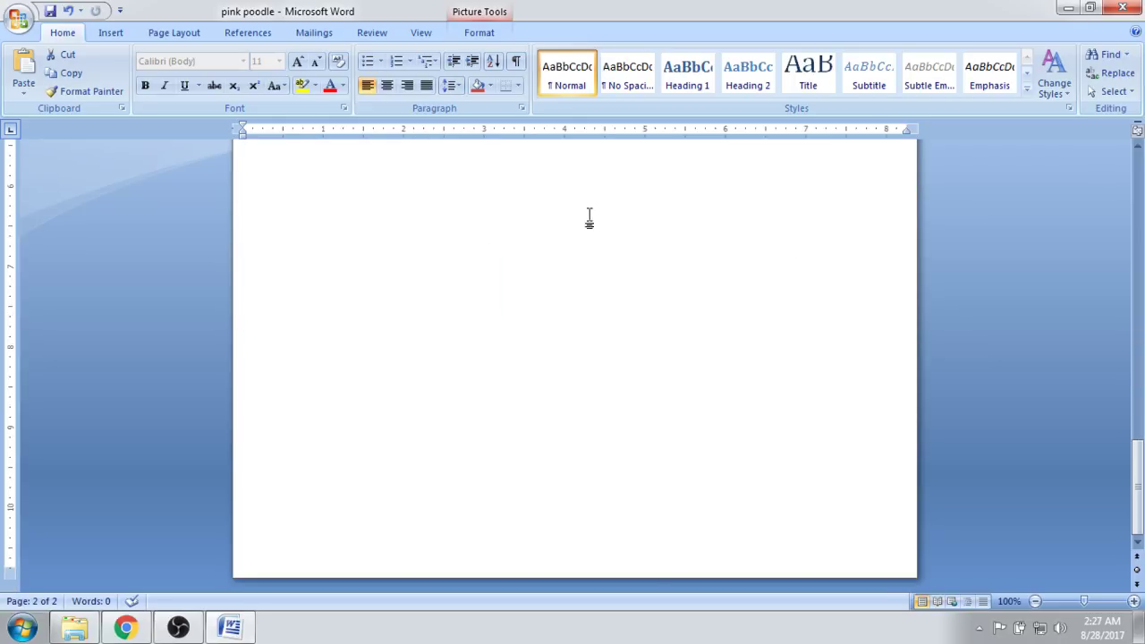
{"action": "scroll", "coordinate": [610, 348], "scroll_direction": "up", "scroll_amount": 5}
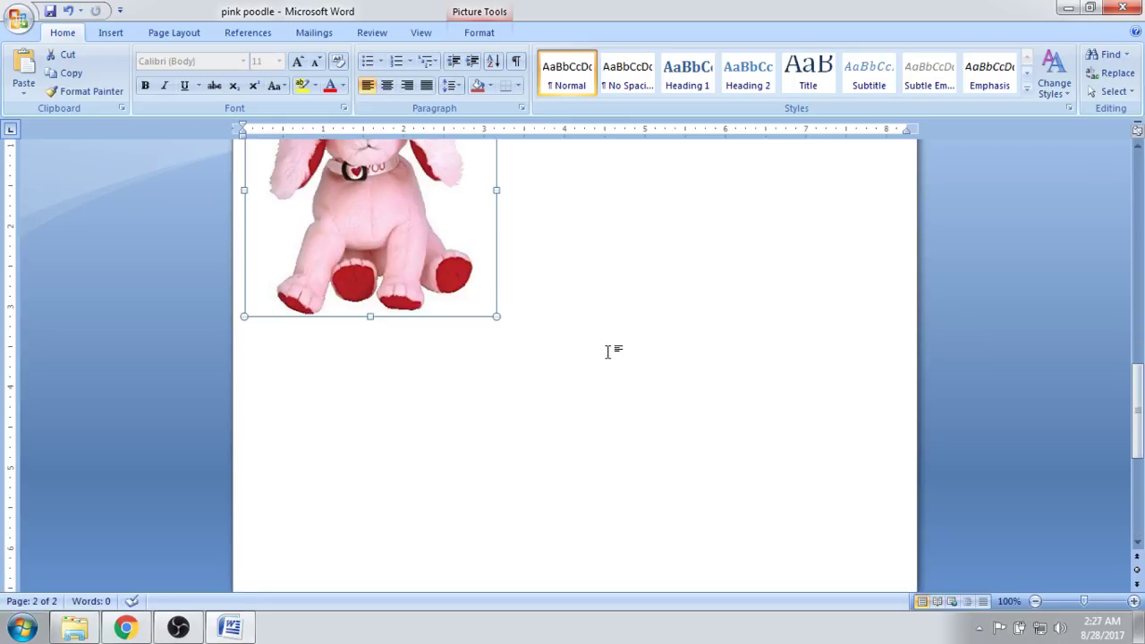
{"action": "scroll", "coordinate": [607, 351], "scroll_direction": "up", "scroll_amount": 3}
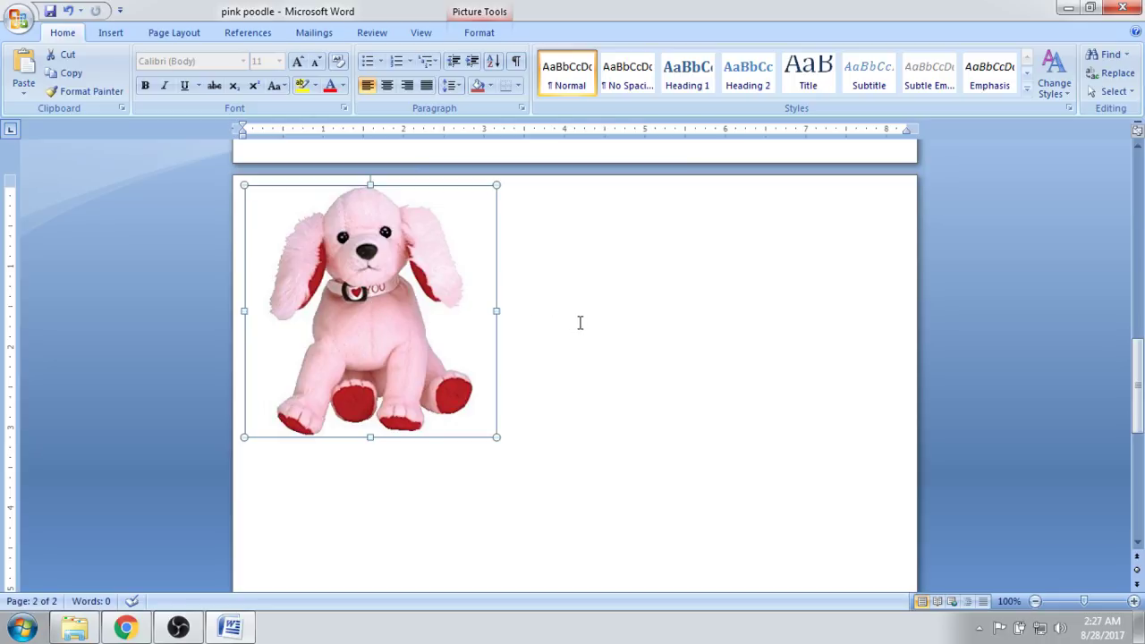
{"action": "scroll", "coordinate": [584, 301], "scroll_direction": "up", "scroll_amount": 6}
{"action": "scroll", "coordinate": [584, 296], "scroll_direction": "down", "scroll_amount": 8}
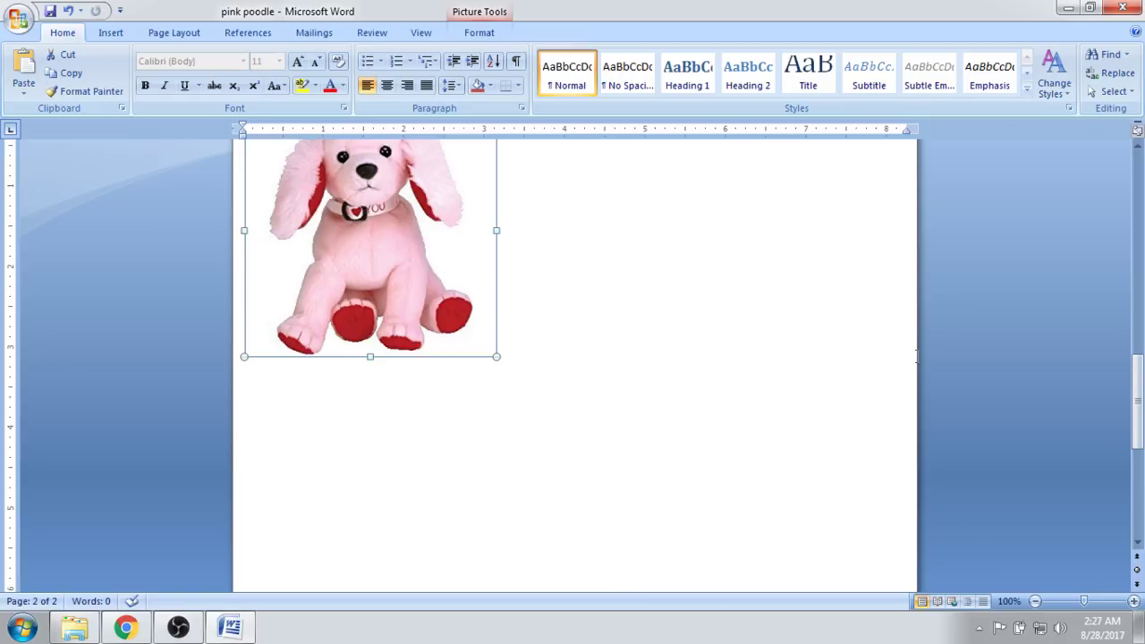
{"action": "scroll", "coordinate": [713, 448], "scroll_direction": "down", "scroll_amount": 5}
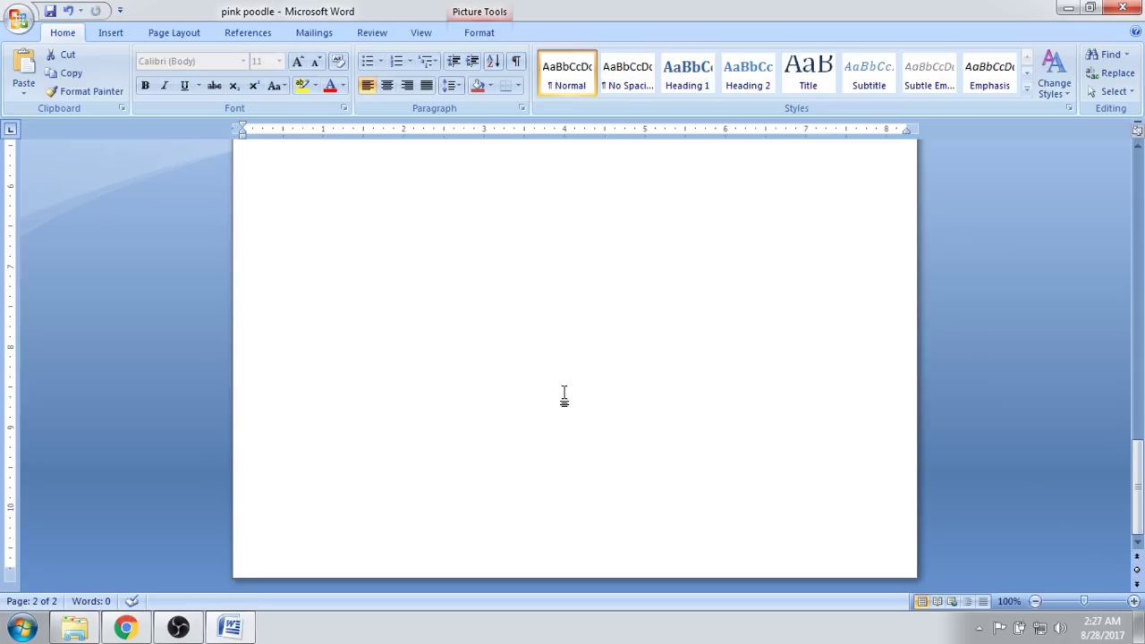
{"action": "scroll", "coordinate": [564, 396], "scroll_direction": "up", "scroll_amount": 5}
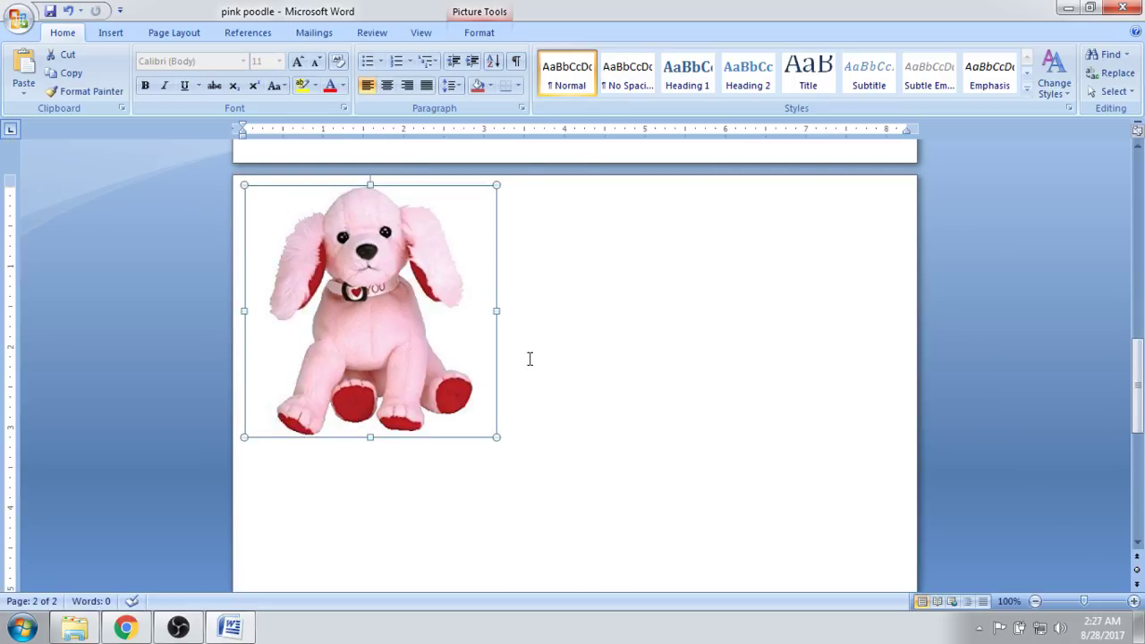
{"action": "scroll", "coordinate": [768, 300], "scroll_direction": "down", "scroll_amount": 6}
{"action": "scroll", "coordinate": [767, 314], "scroll_direction": "up", "scroll_amount": 4}
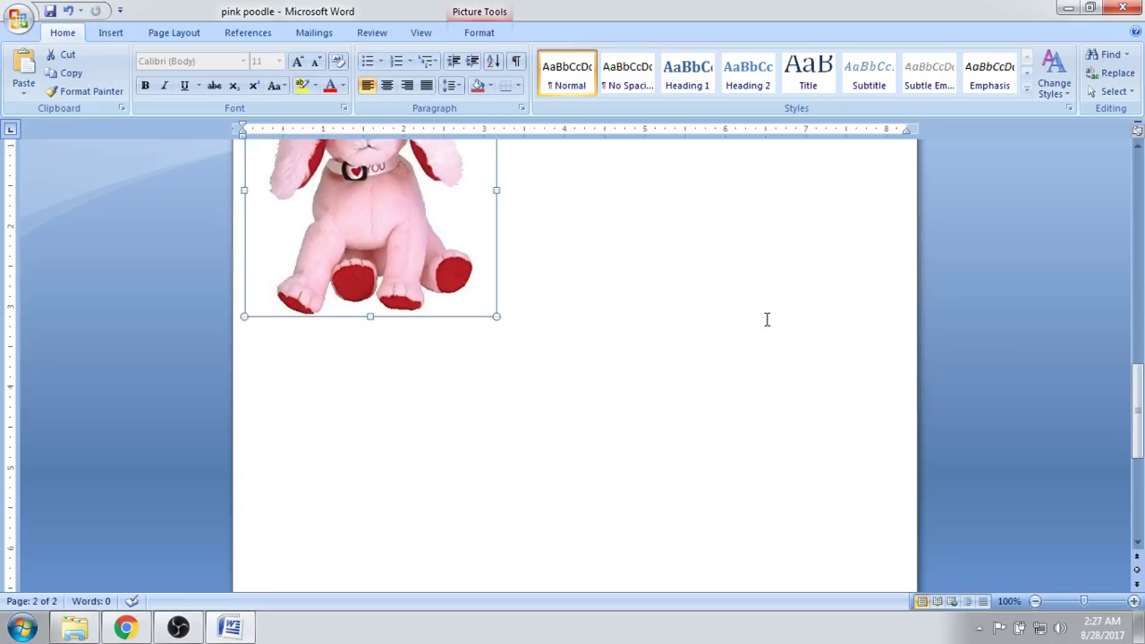
{"action": "scroll", "coordinate": [764, 319], "scroll_direction": "up", "scroll_amount": 3}
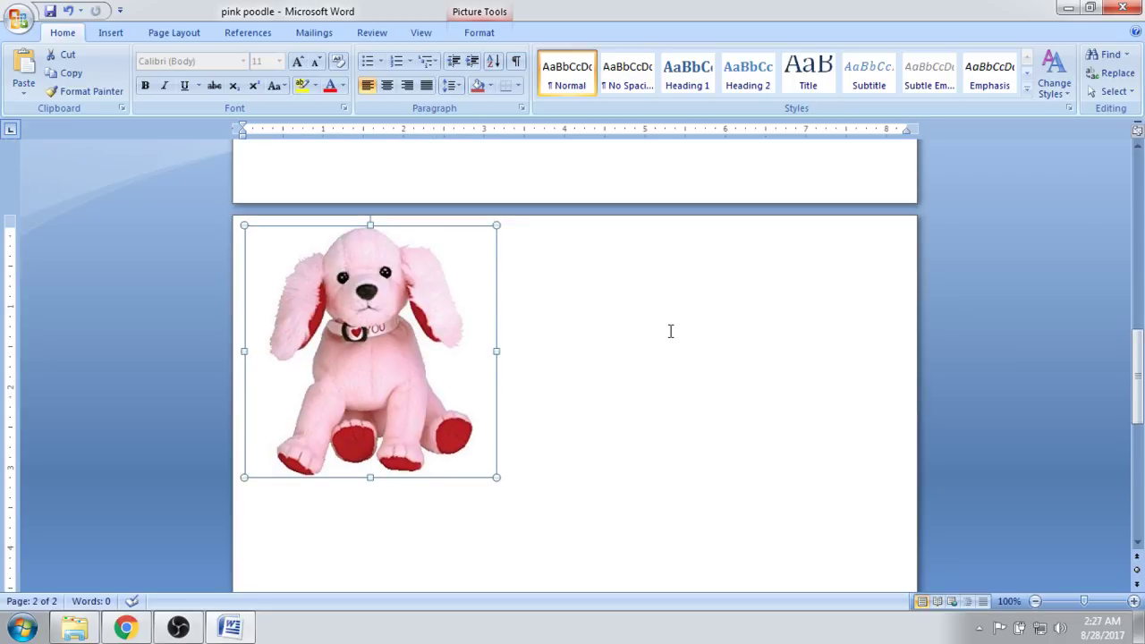
{"action": "scroll", "coordinate": [687, 369], "scroll_direction": "up", "scroll_amount": 4}
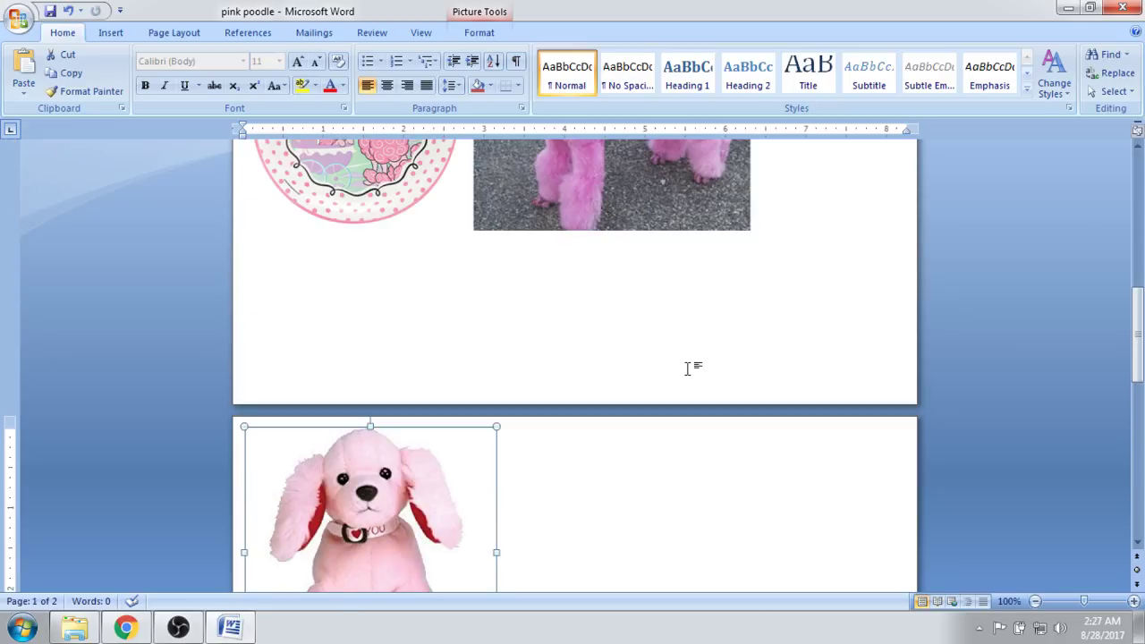
{"action": "scroll", "coordinate": [686, 363], "scroll_direction": "up", "scroll_amount": 2}
{"action": "scroll", "coordinate": [683, 367], "scroll_direction": "down", "scroll_amount": 5}
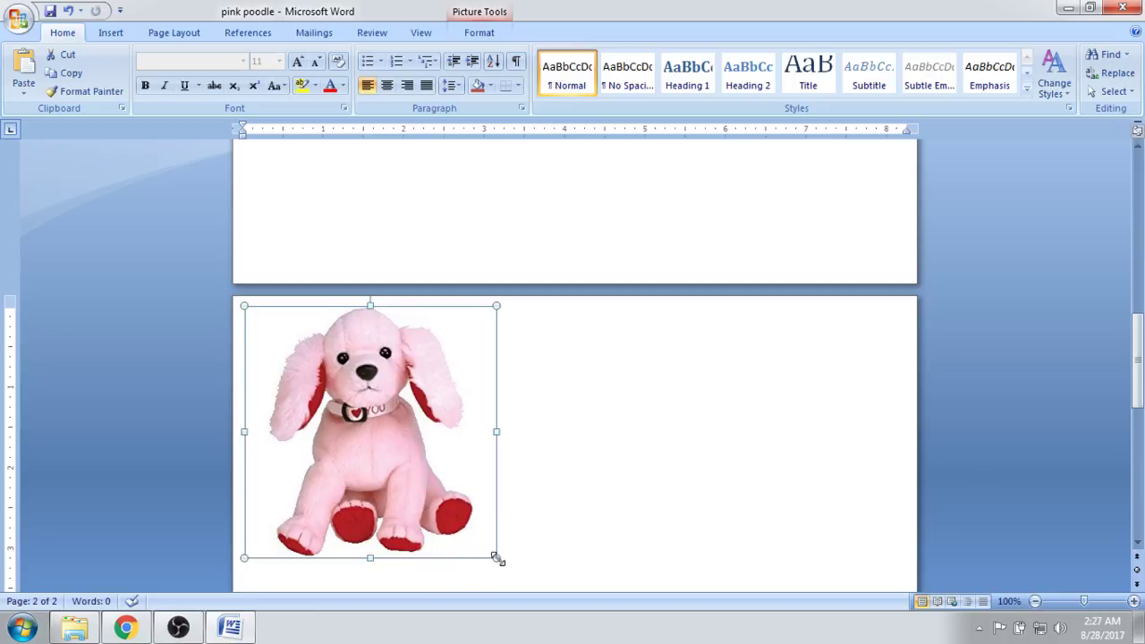
- Resize the plush poodle picture proportionally to about 1.8 inches wide so it fits beside the pink poodle photo, and deselect it
{"action": "left_click_drag", "start_coordinate": [497, 558], "coordinate": [334, 406]}
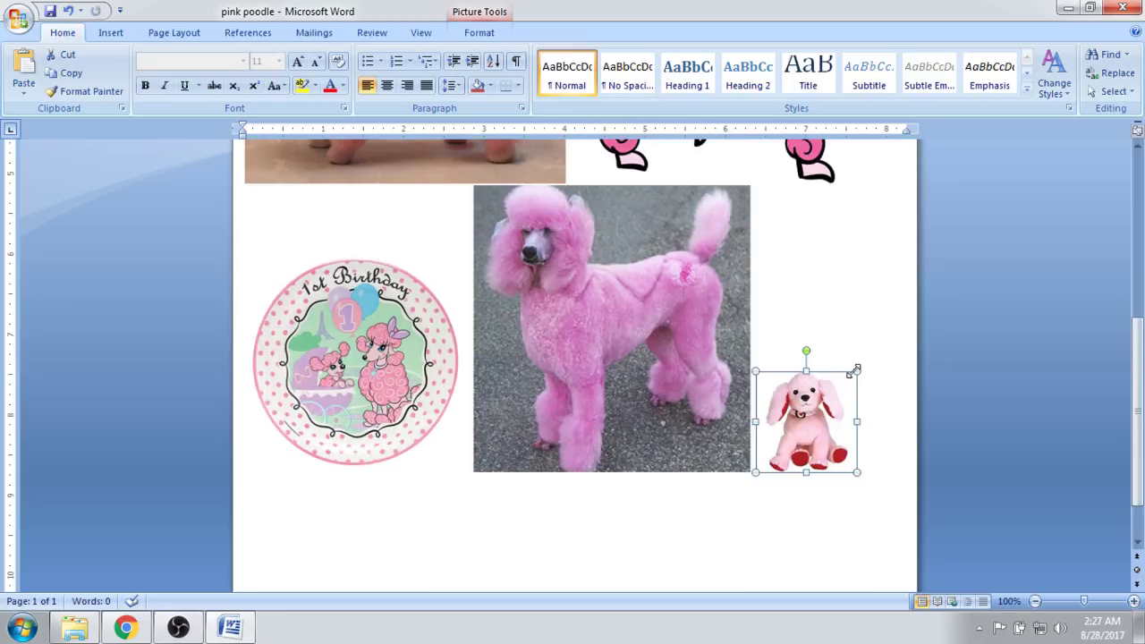
{"action": "left_click_drag", "start_coordinate": [856, 369], "coordinate": [900, 330]}
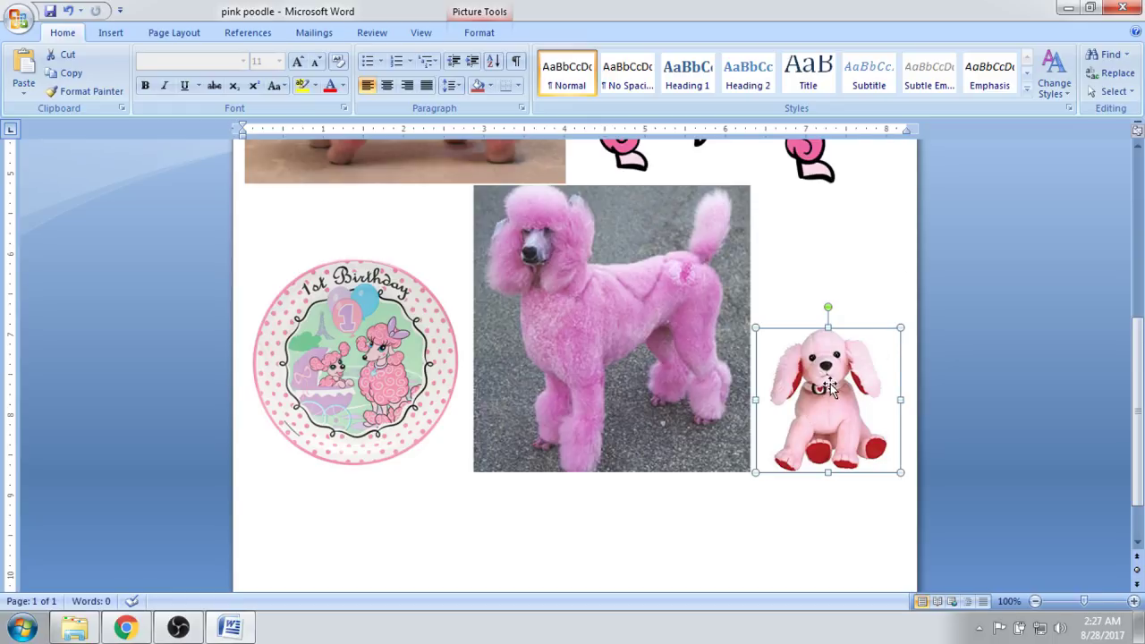
{"action": "scroll", "coordinate": [759, 340], "scroll_direction": "down", "scroll_amount": 2}
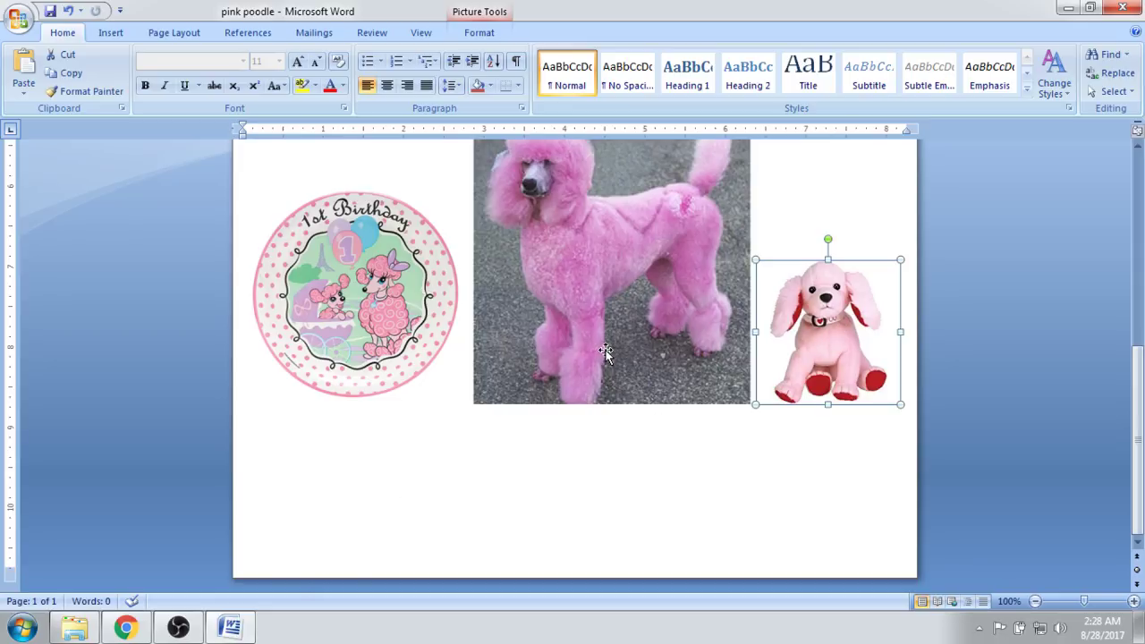
{"action": "left_click", "coordinate": [909, 358]}
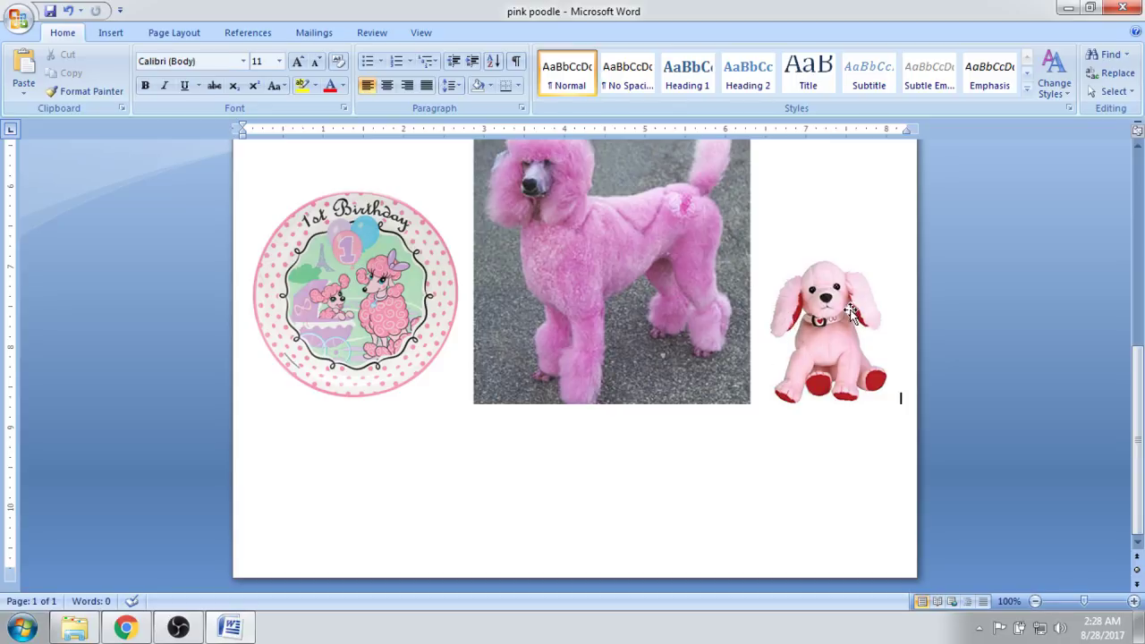
- Copy the plush poodle picture onto a new line below the plate and shrink the copy proportionally to about 1.6 inches wide
{"action": "right_click", "coordinate": [813, 328]}
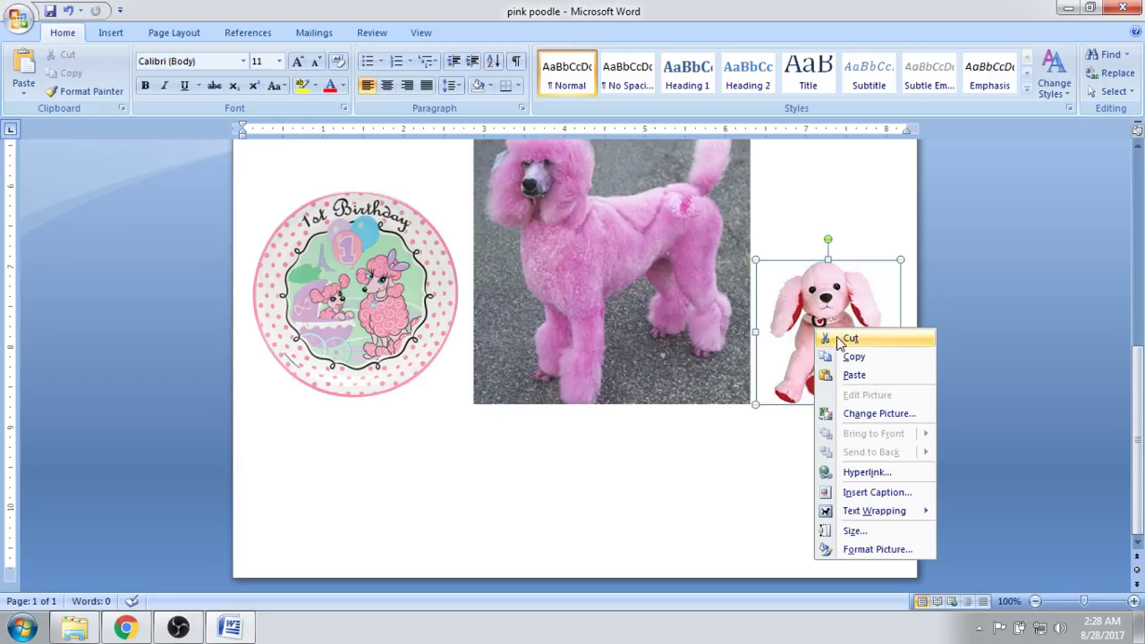
{"action": "left_click", "coordinate": [846, 359]}
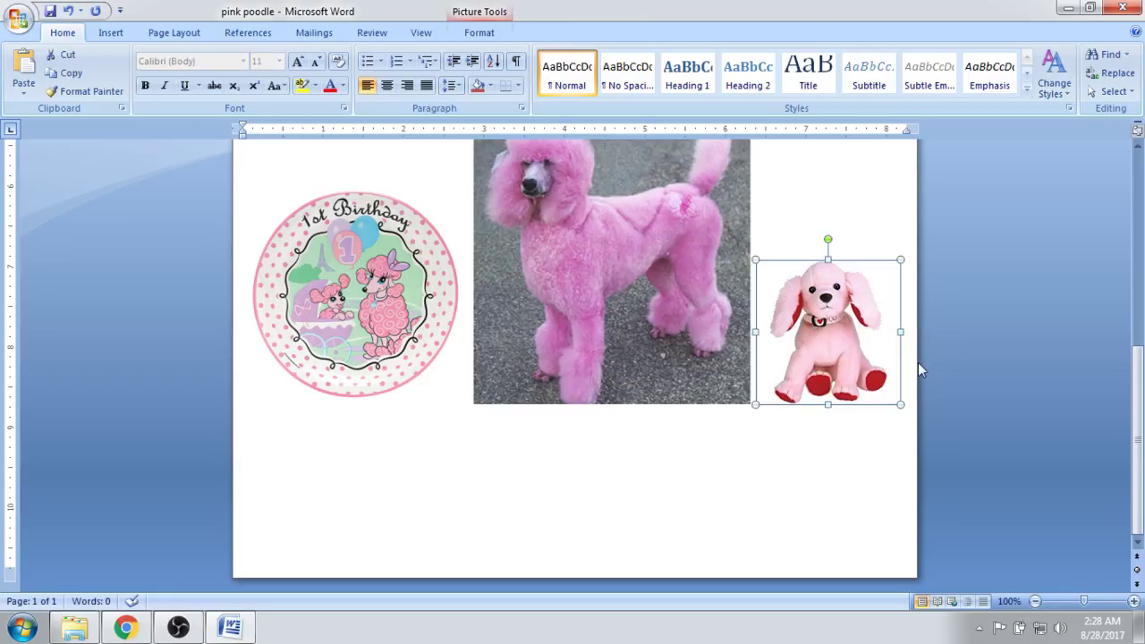
{"action": "left_click", "coordinate": [906, 382]}
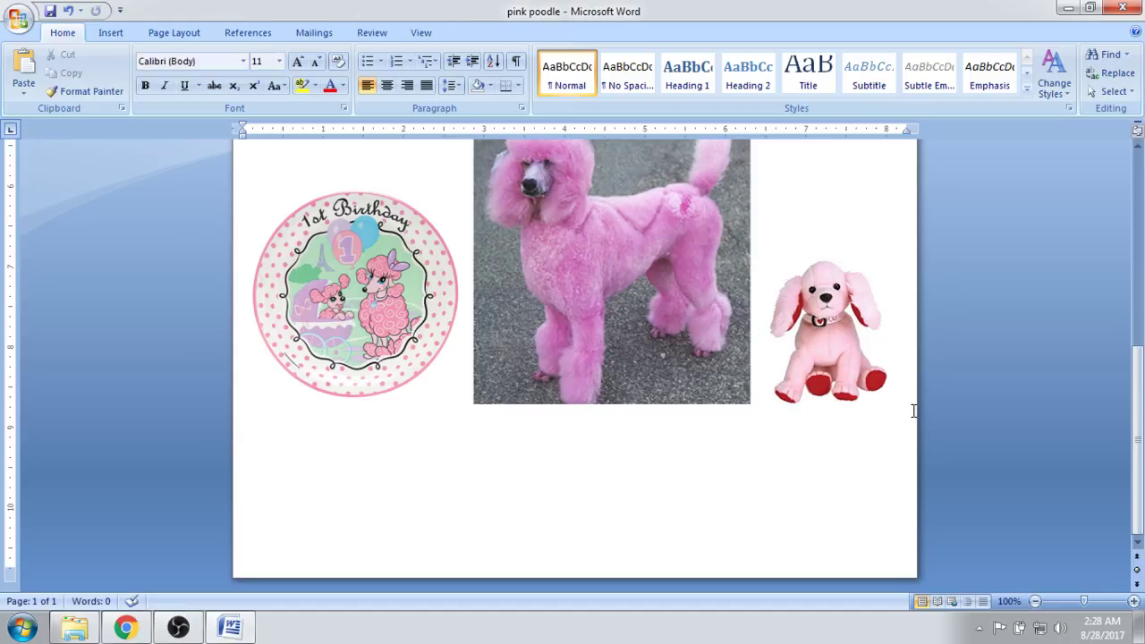
{"action": "key", "text": "Return"}
{"action": "right_click", "coordinate": [249, 415]}
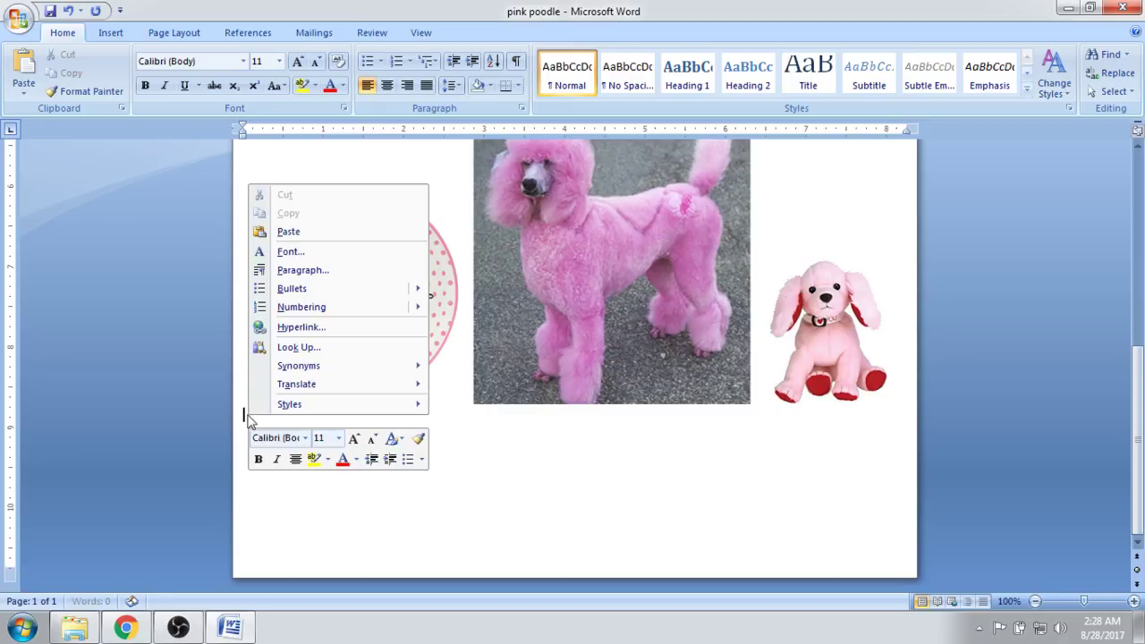
{"action": "left_click", "coordinate": [336, 231]}
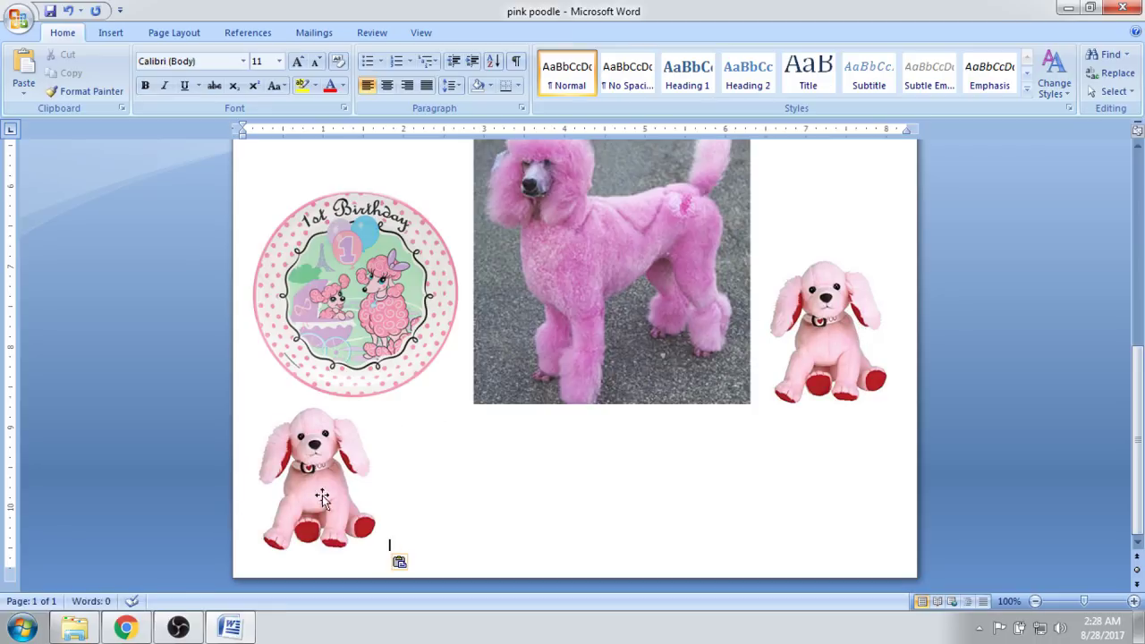
{"action": "left_click", "coordinate": [347, 474]}
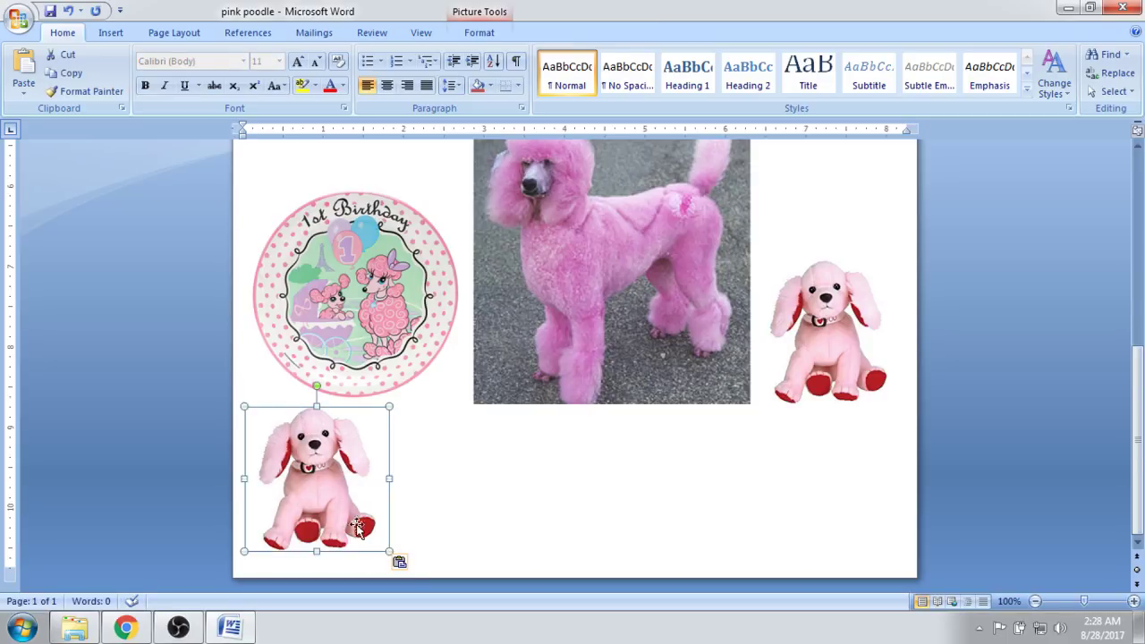
{"action": "left_click_drag", "start_coordinate": [390, 552], "coordinate": [374, 535]}
- Paste a second plush poodle copy beside the first one on the new line and shrink it proportionally to about 1.4 inches wide
{"action": "right_click", "coordinate": [408, 503]}
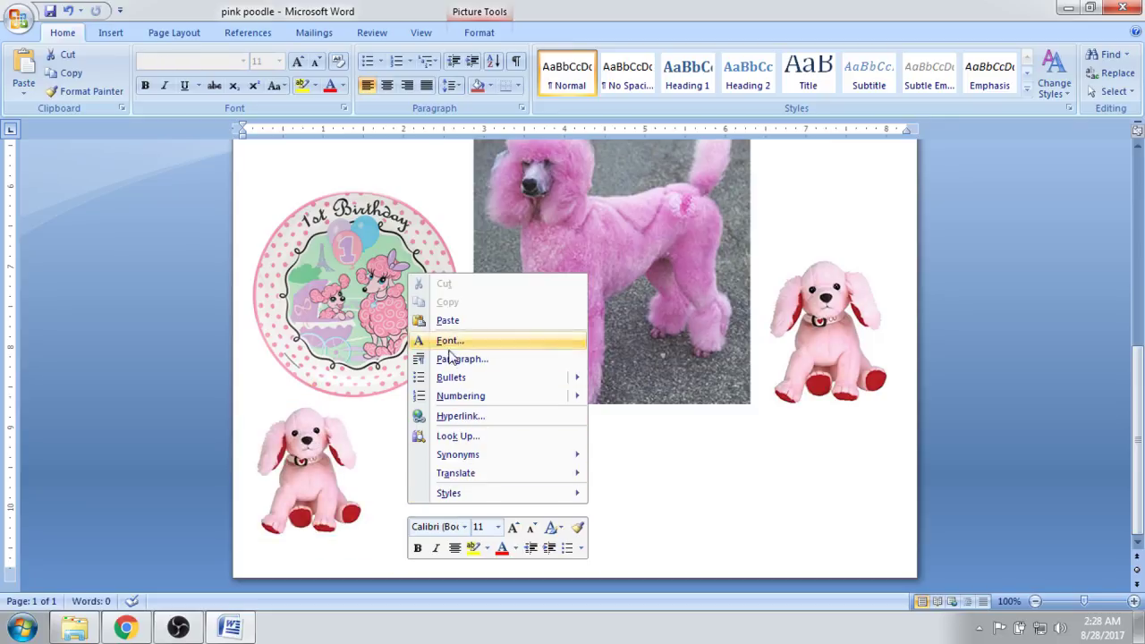
{"action": "left_click", "coordinate": [451, 322]}
{"action": "left_click", "coordinate": [441, 484]}
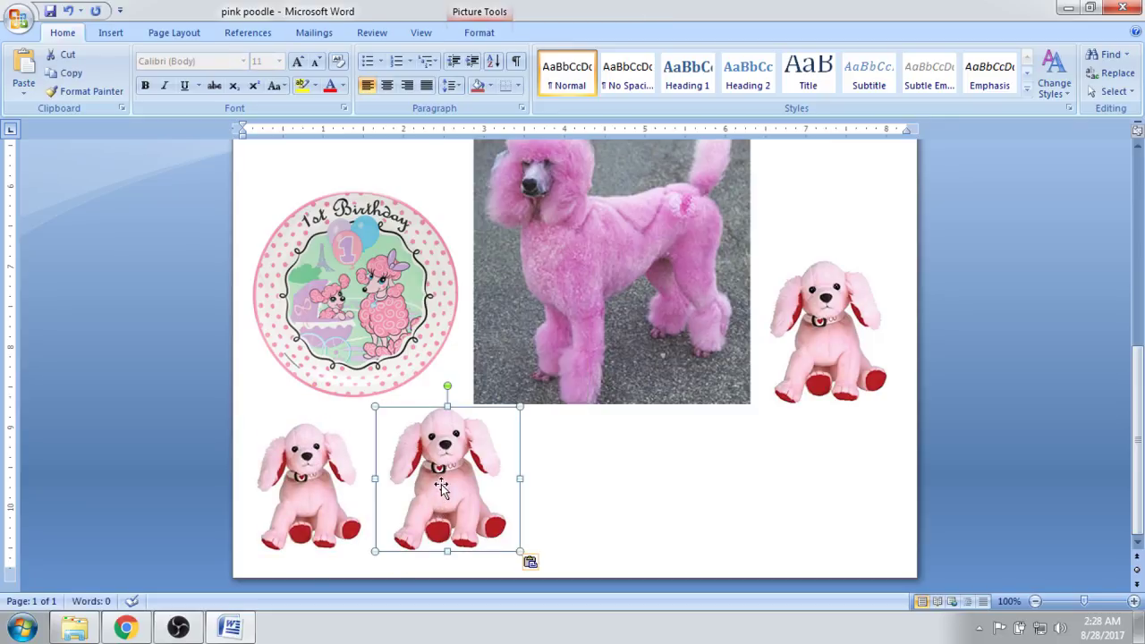
{"action": "left_click_drag", "start_coordinate": [483, 537], "coordinate": [476, 514]}
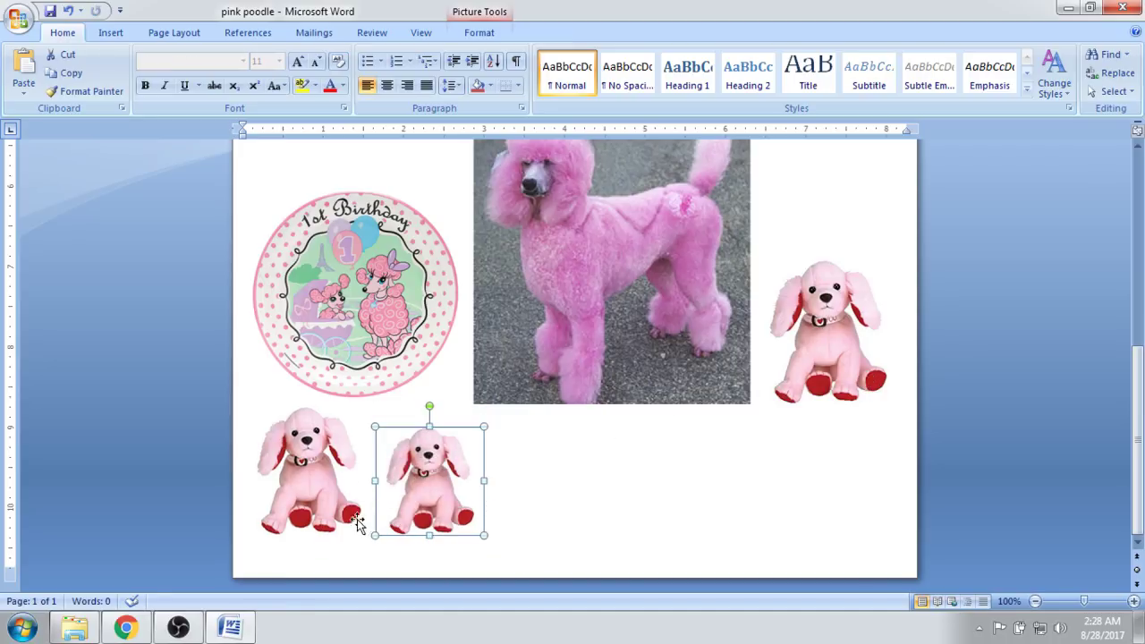
- Paste a third plush poodle copy at the end of the row, shrink it proportionally to about 1.2 inches wide, and deselect it
{"action": "left_click", "coordinate": [490, 480]}
{"action": "right_click", "coordinate": [490, 480]}
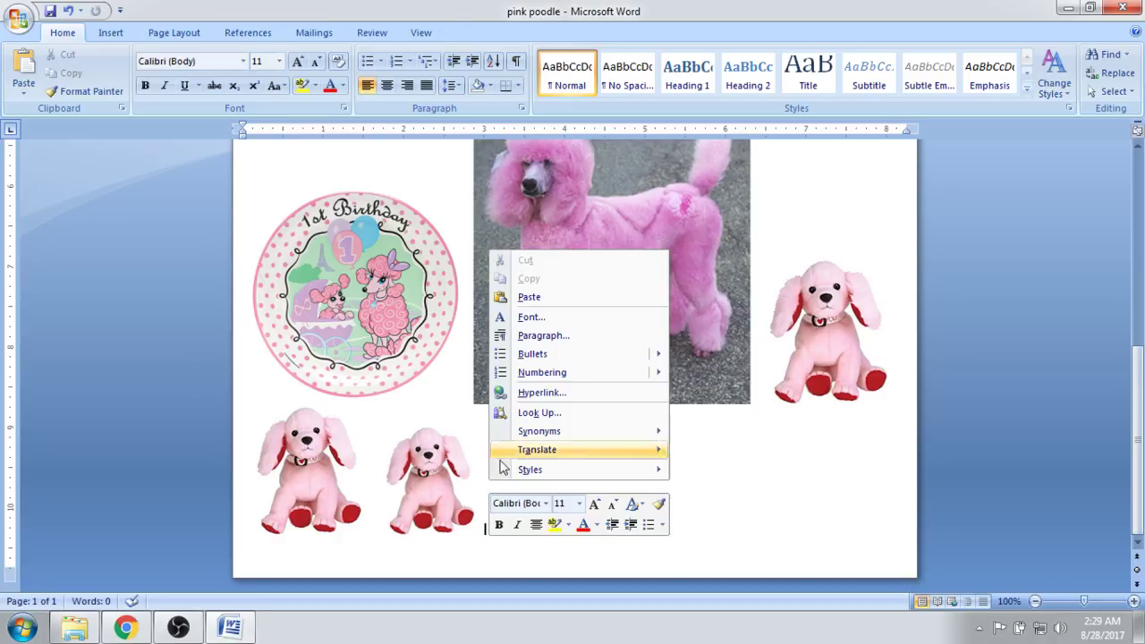
{"action": "left_click", "coordinate": [529, 297]}
{"action": "left_click", "coordinate": [520, 502]}
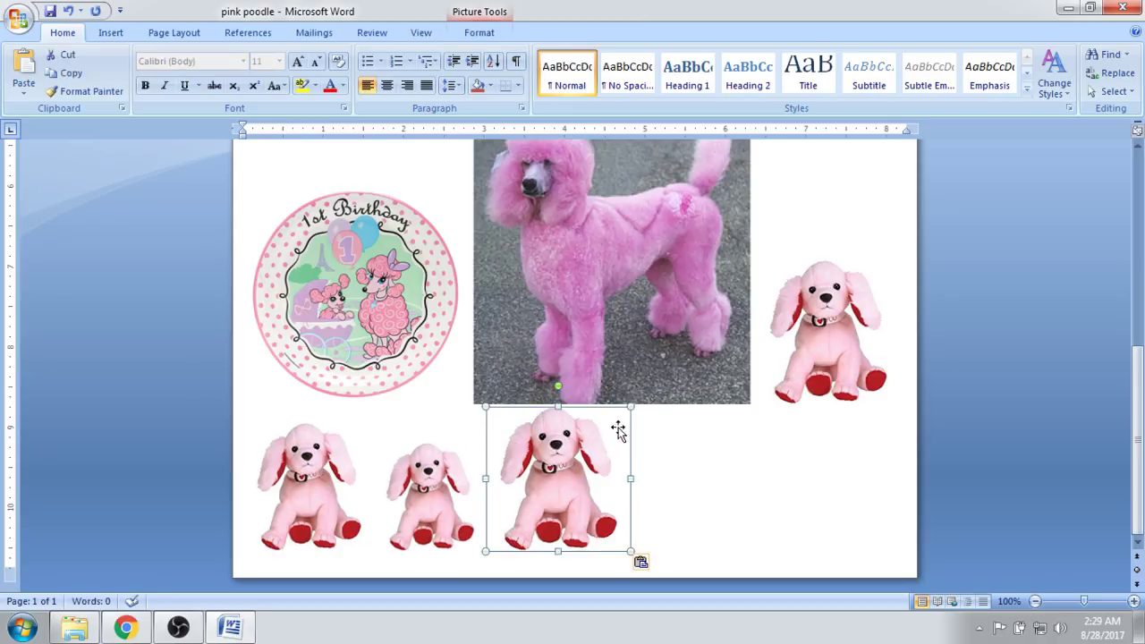
{"action": "left_click_drag", "start_coordinate": [631, 407], "coordinate": [580, 459]}
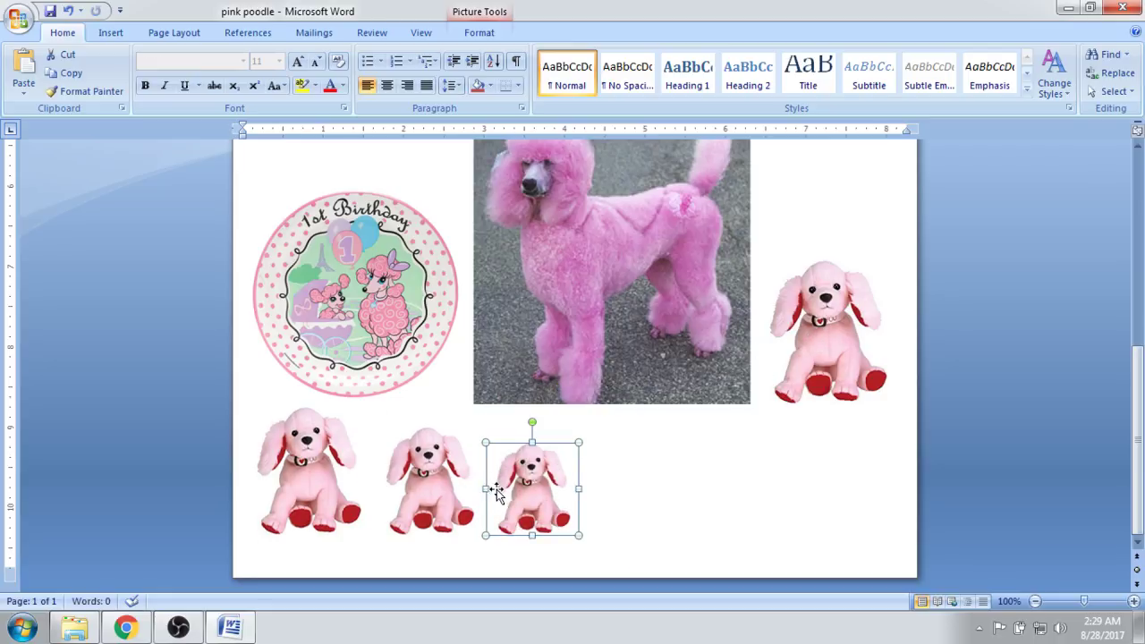
{"action": "left_click", "coordinate": [625, 498]}
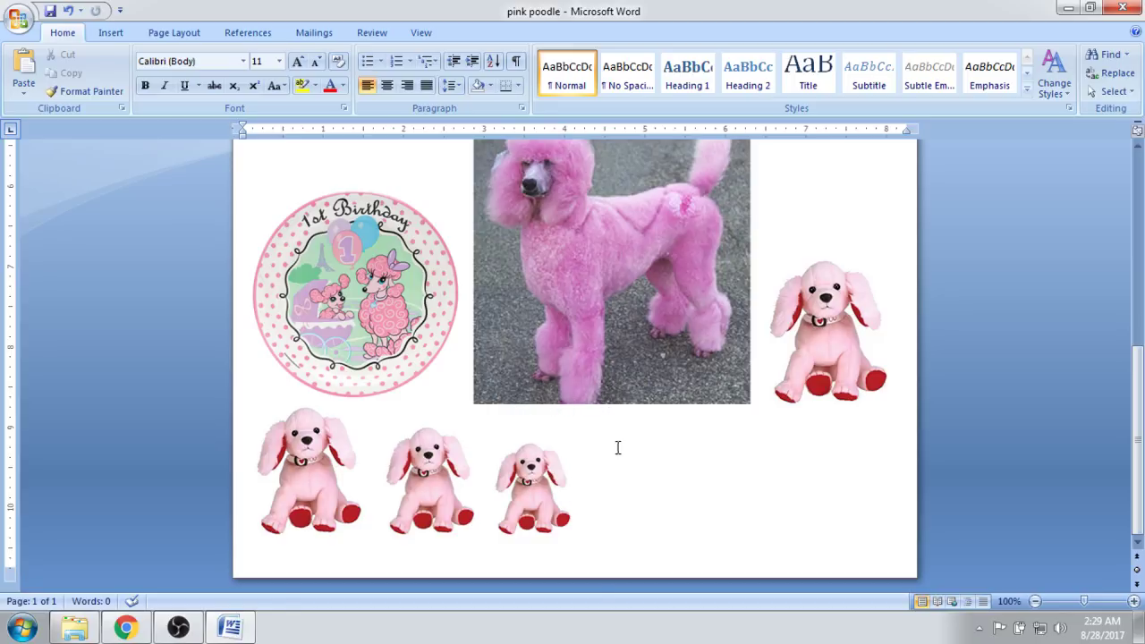
{"action": "scroll", "coordinate": [648, 443], "scroll_direction": "up", "scroll_amount": 10}
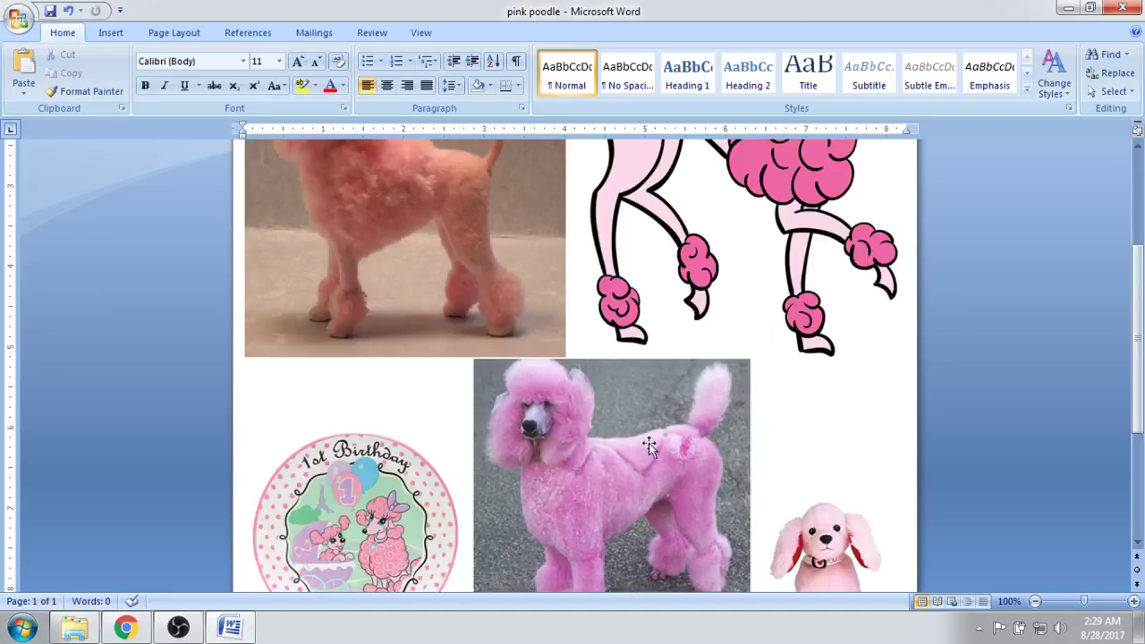
{"action": "scroll", "coordinate": [646, 454], "scroll_direction": "down", "scroll_amount": 10}
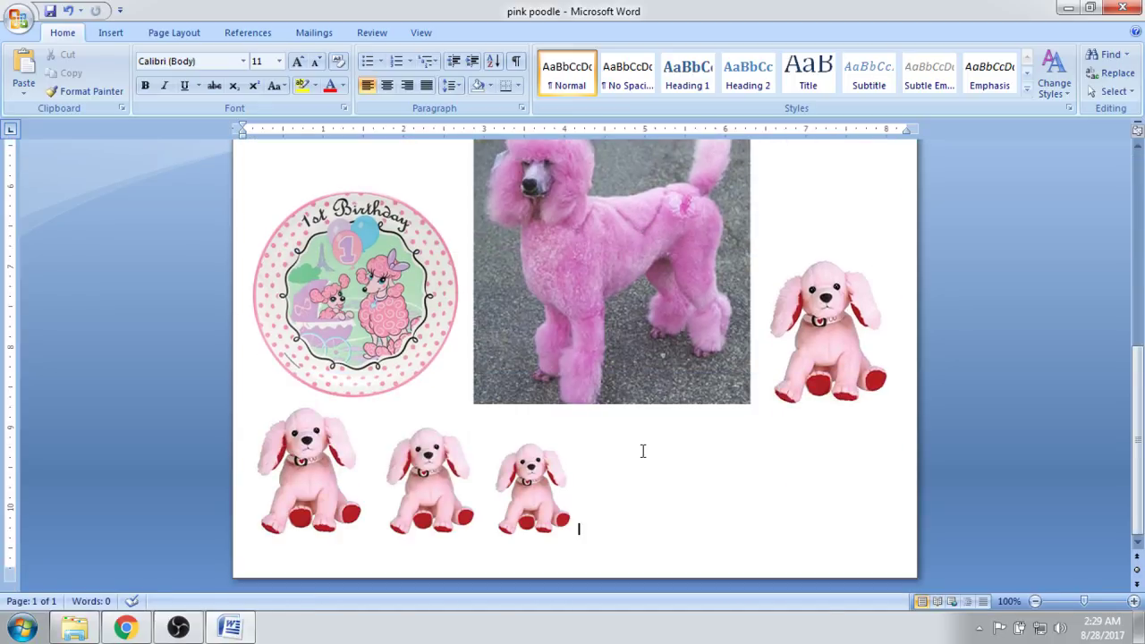
{"action": "scroll", "coordinate": [625, 456], "scroll_direction": "up", "scroll_amount": 5}
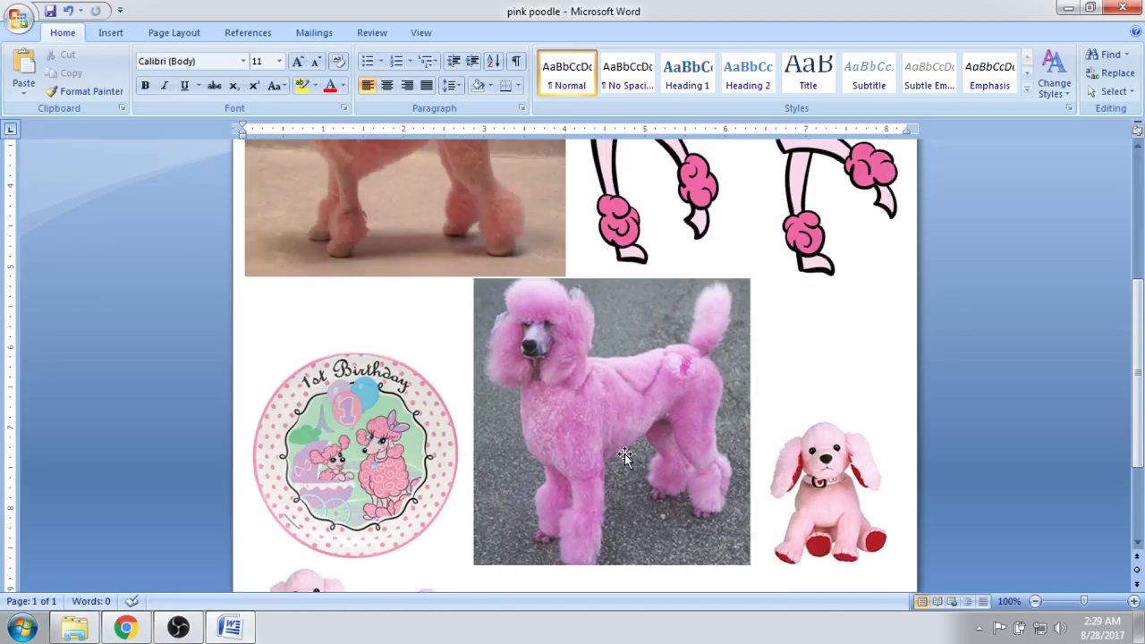
{"action": "left_click", "coordinate": [18, 17]}
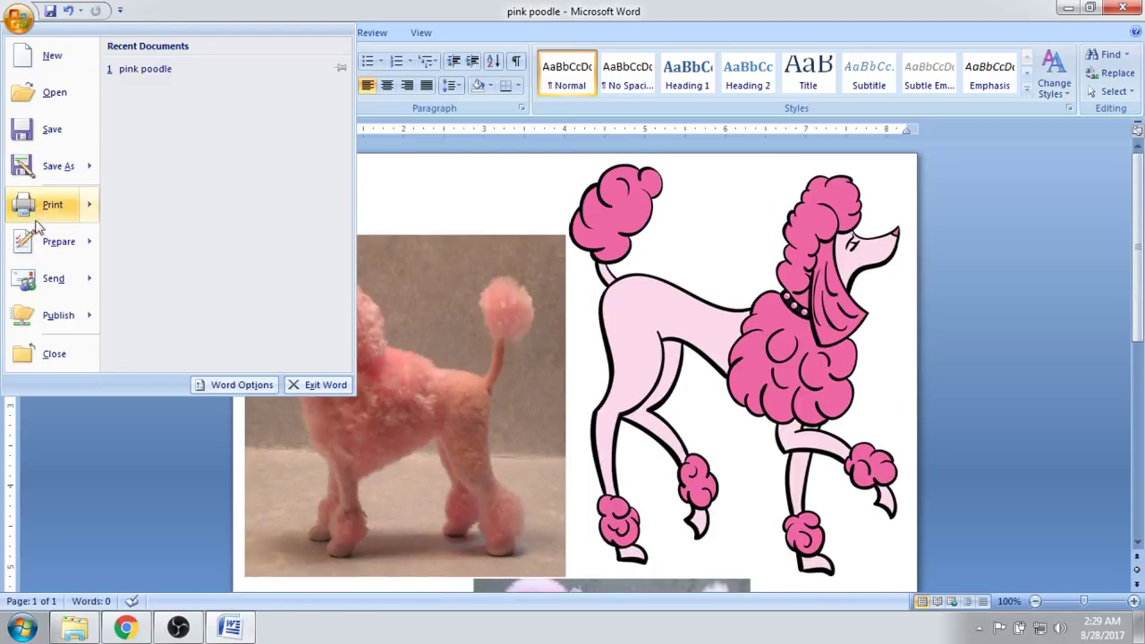
{"action": "mouse_move", "coordinate": [41, 206]}
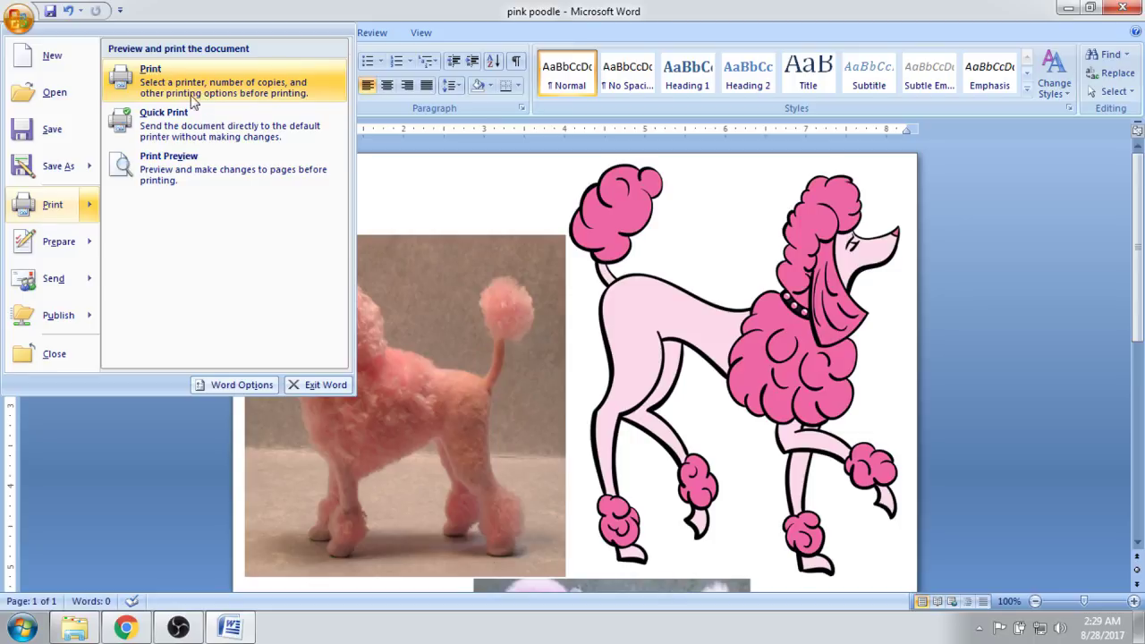
- Minimize Word and the poodles folder, check the installed printers under Devices and Printers in Control Panel, and minimize that window
{"action": "left_click", "coordinate": [1068, 8]}
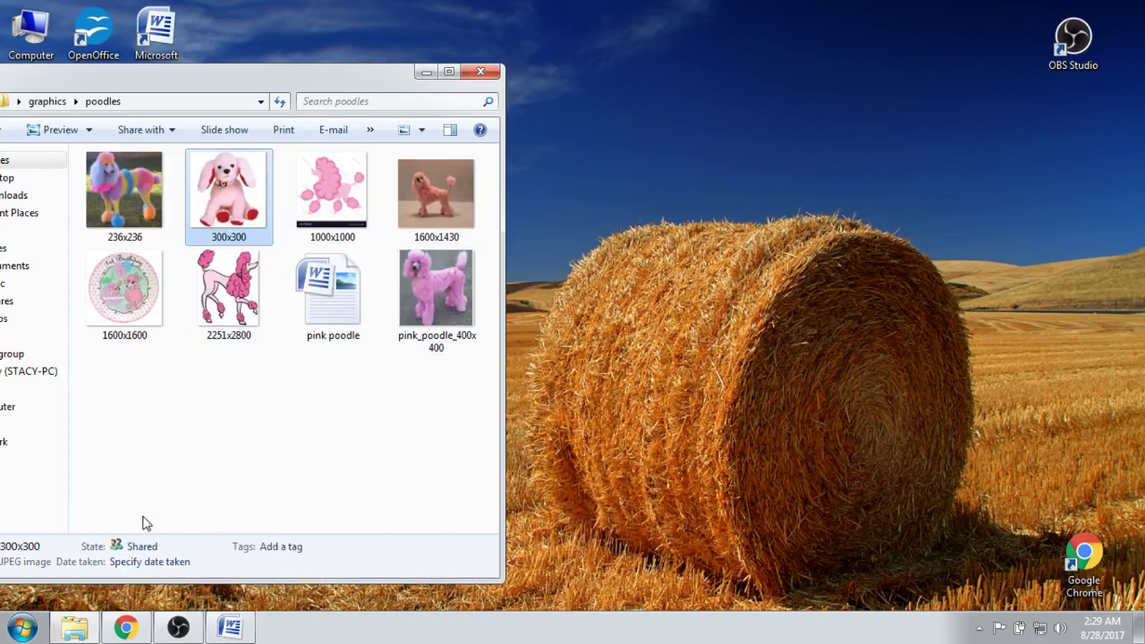
{"action": "left_click", "coordinate": [431, 66]}
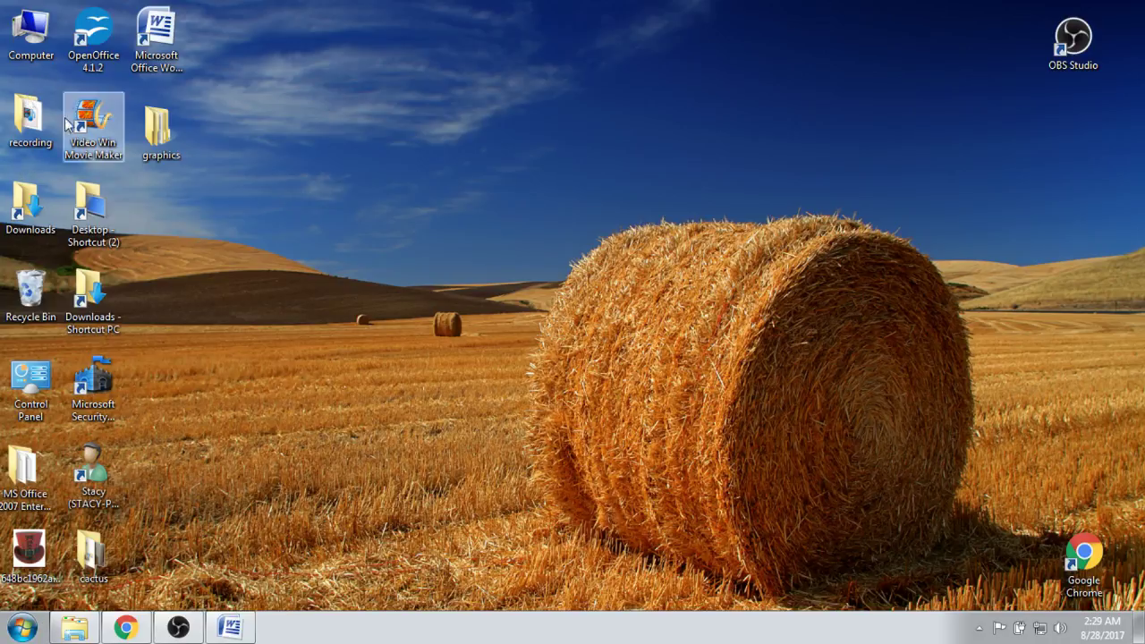
{"action": "double_click", "coordinate": [36, 407]}
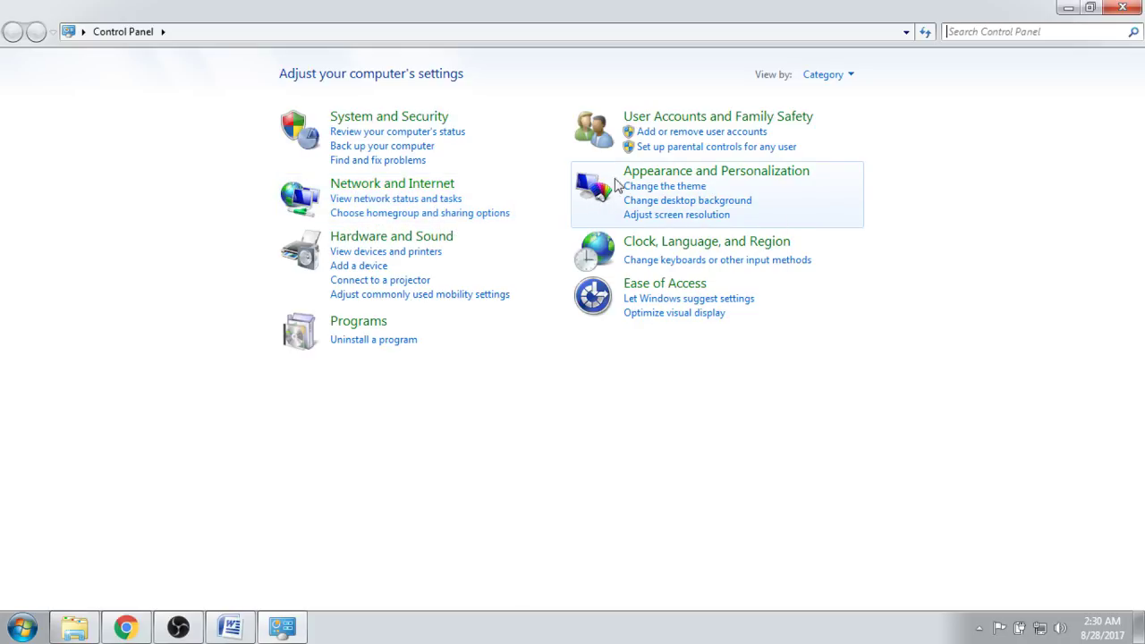
{"action": "left_click", "coordinate": [423, 259]}
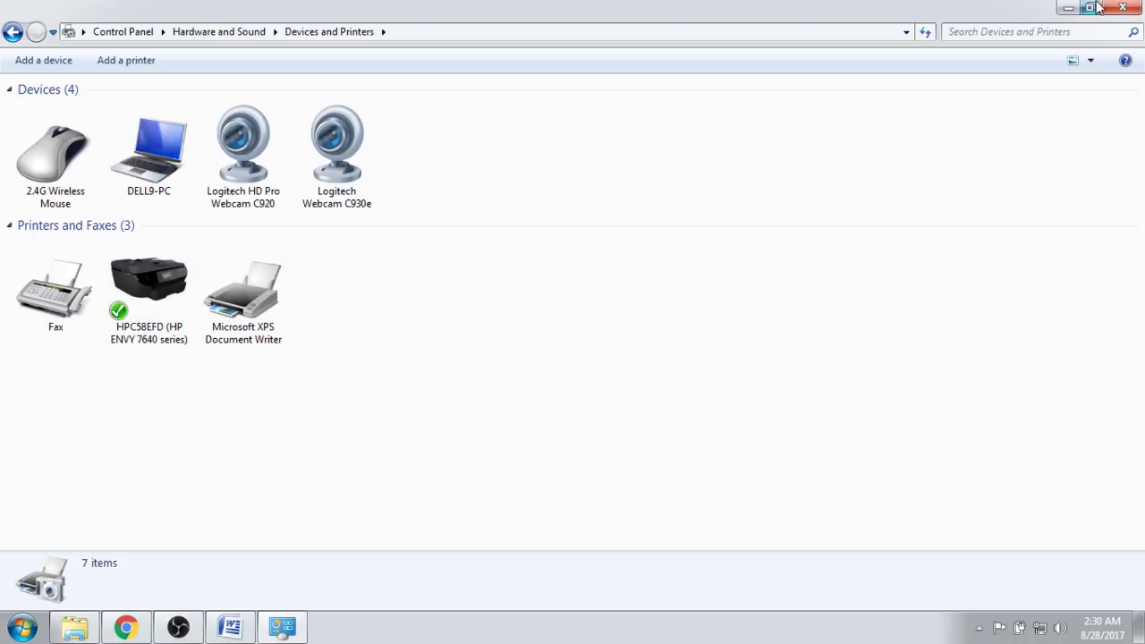
{"action": "left_click", "coordinate": [1068, 8]}
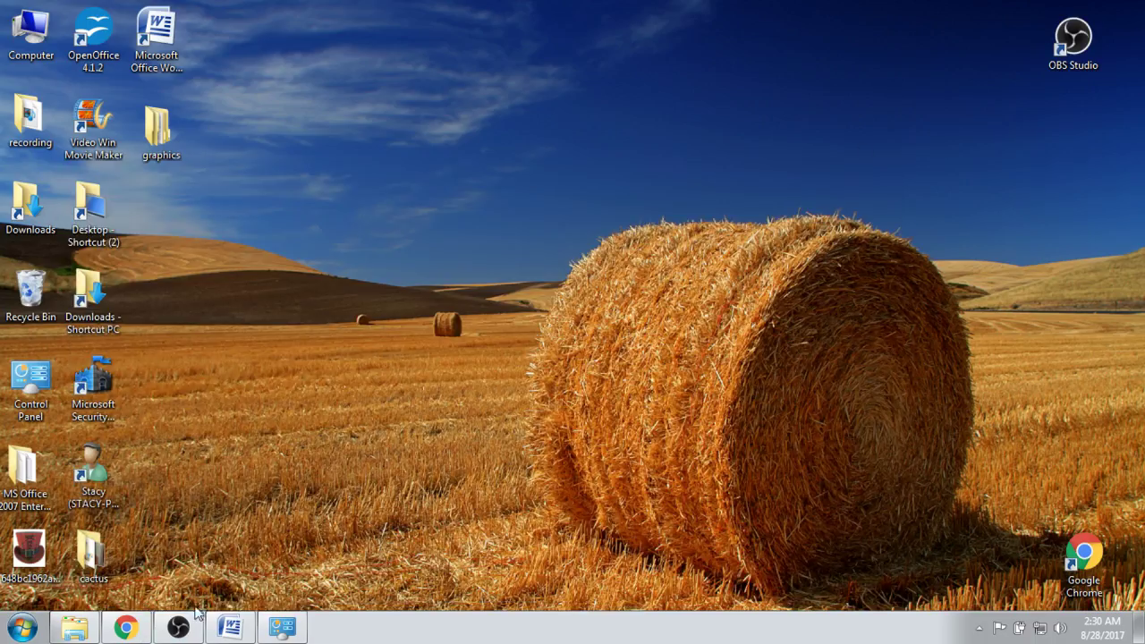
- Switch back to the pink poodle document in Word and open the HP ENVY 7640 printer's properties from its print settings
{"action": "left_click", "coordinate": [229, 628]}
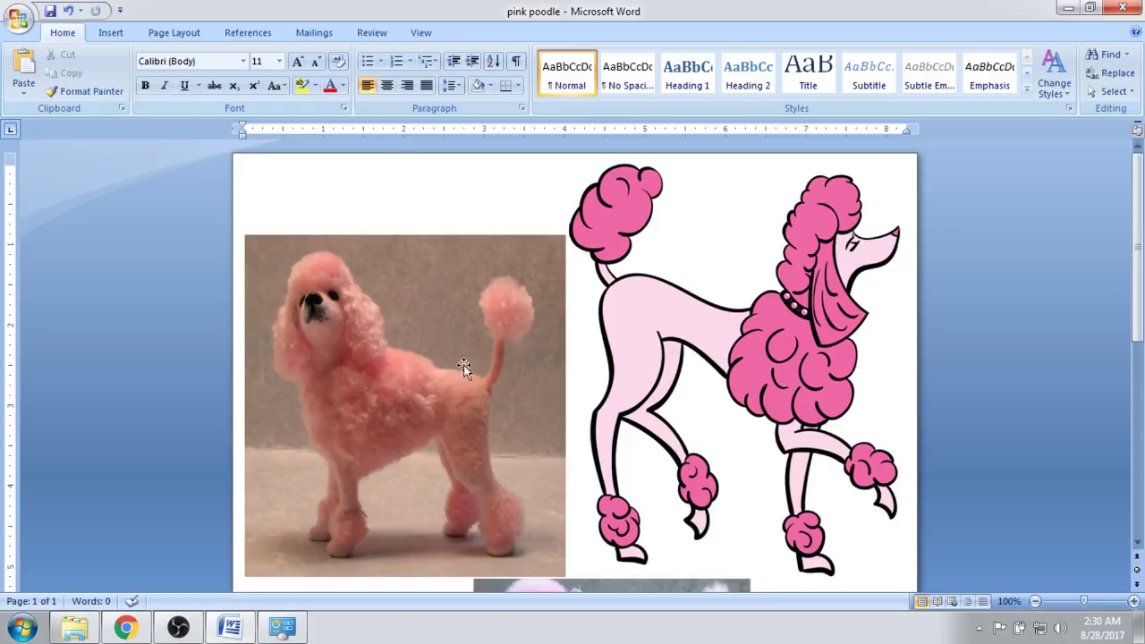
{"action": "left_click", "coordinate": [18, 21]}
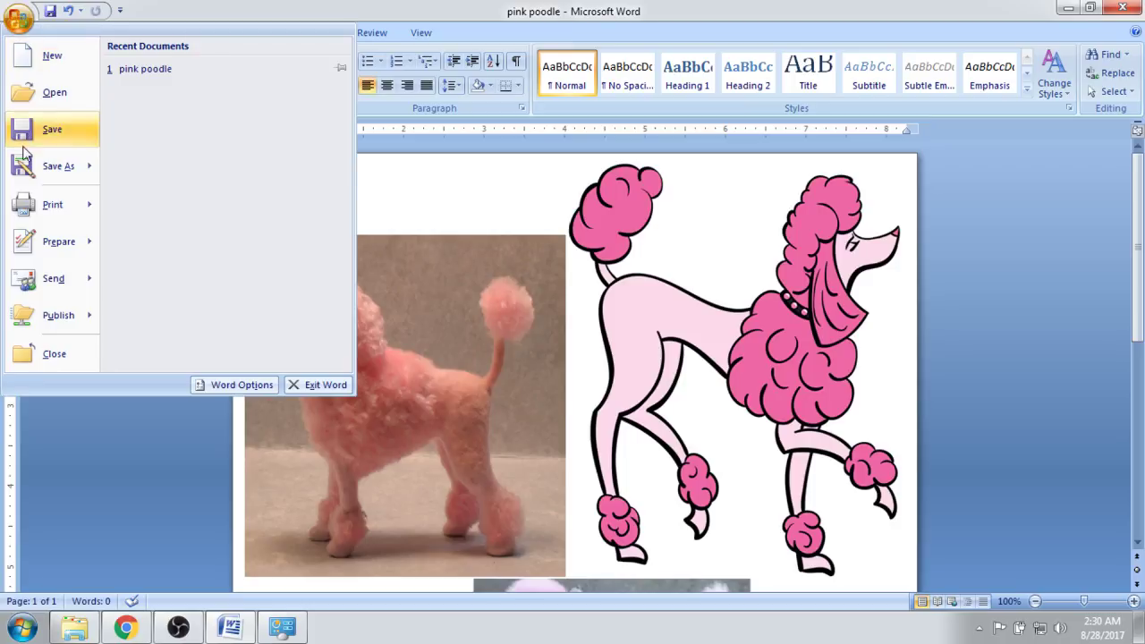
{"action": "mouse_move", "coordinate": [55, 208]}
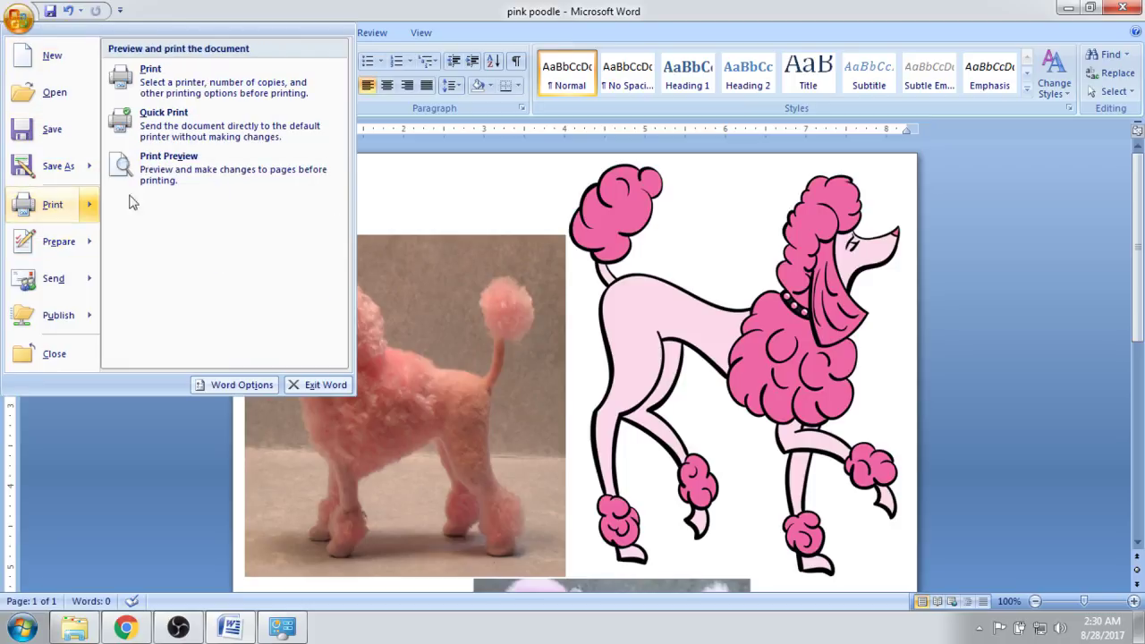
{"action": "left_click", "coordinate": [177, 77]}
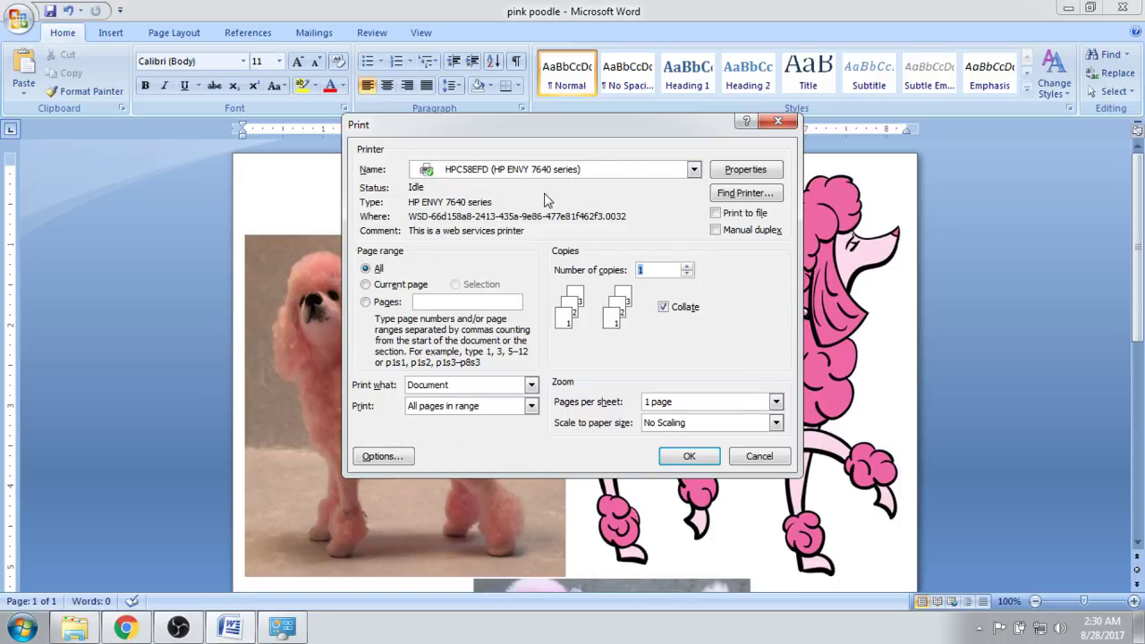
{"action": "left_click", "coordinate": [757, 170]}
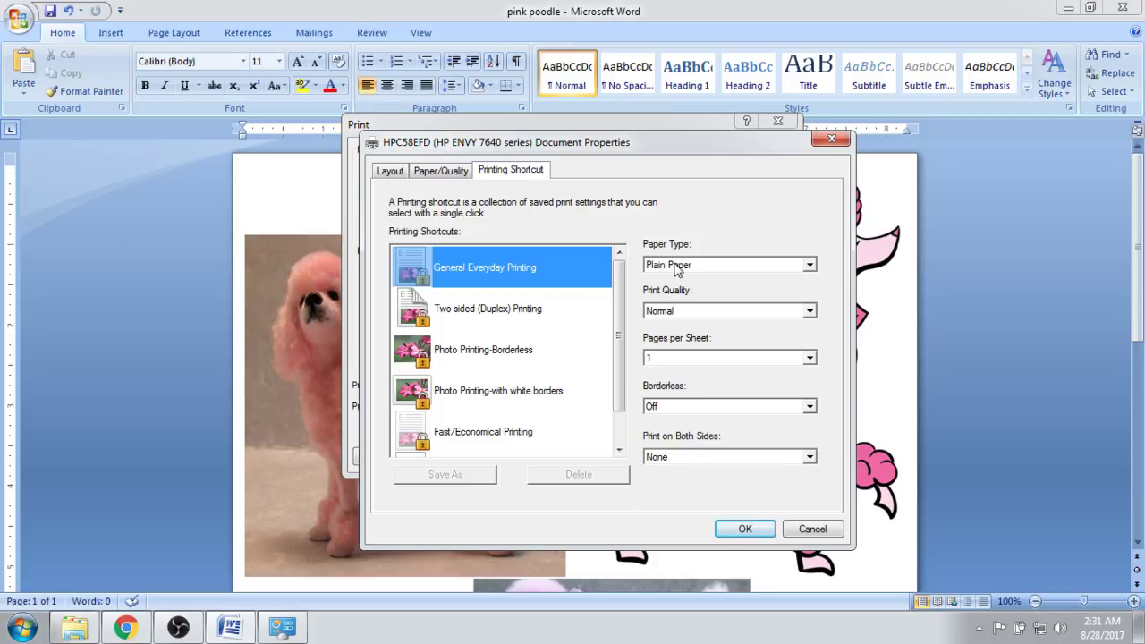
- Set the printer's paper type to HP Photo Papers
{"action": "left_click", "coordinate": [677, 267]}
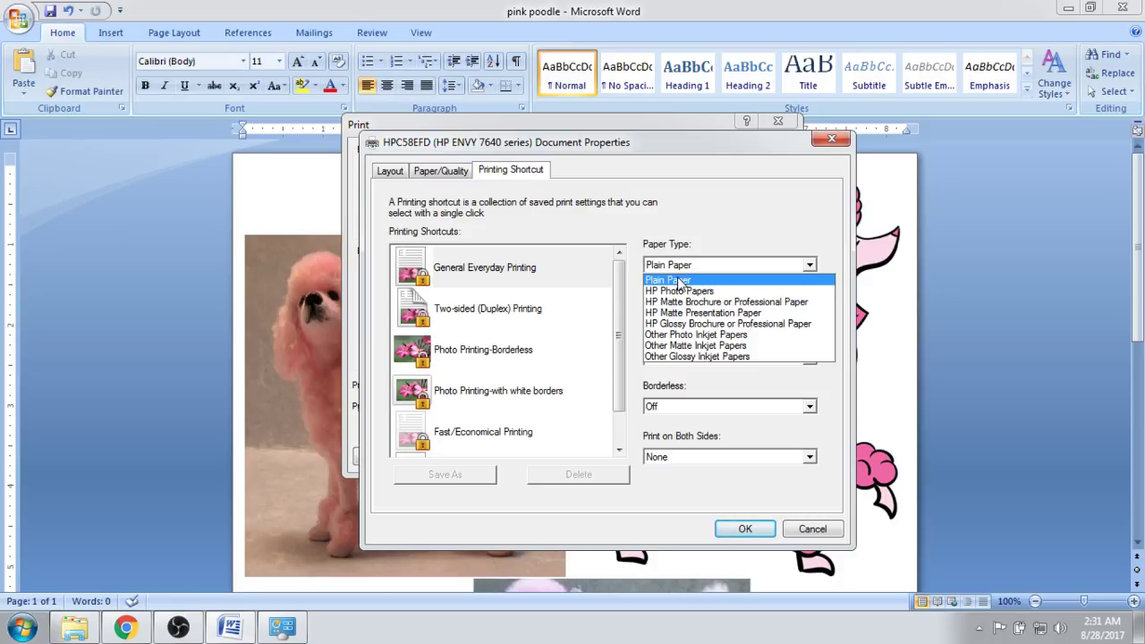
{"action": "left_click", "coordinate": [680, 281]}
{"action": "left_click", "coordinate": [682, 266]}
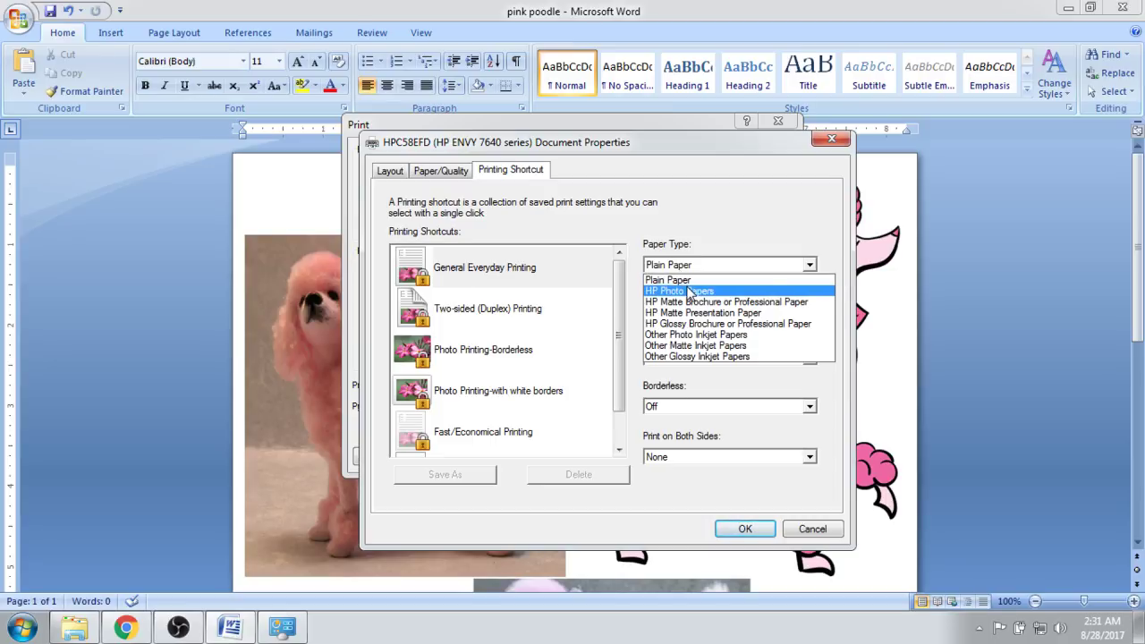
{"action": "left_click", "coordinate": [690, 291]}
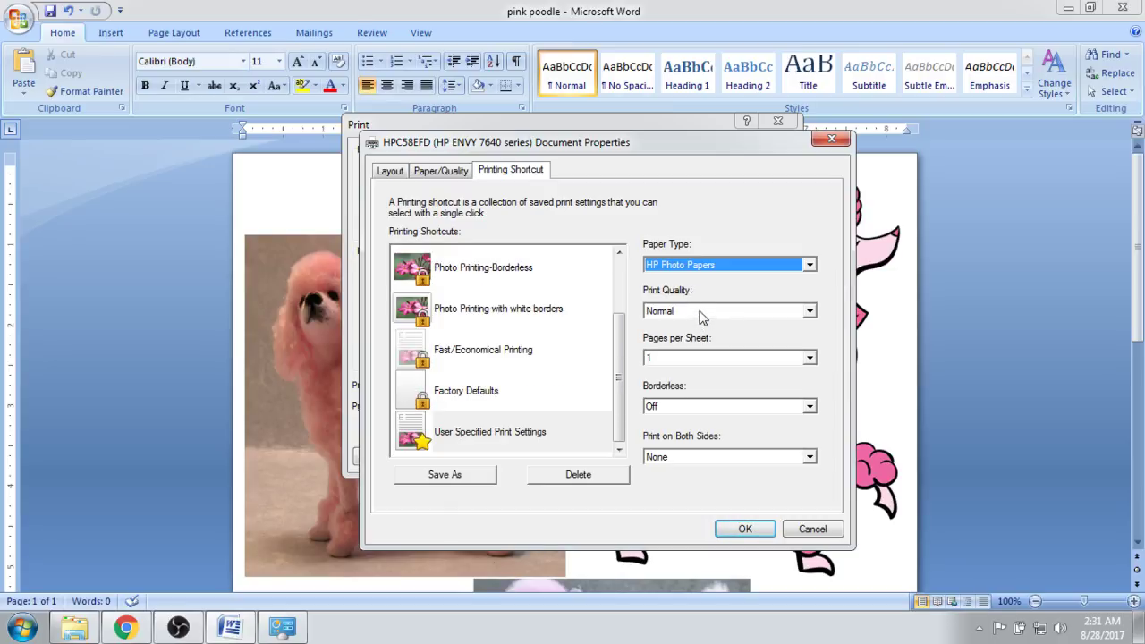
- Set the print quality to Best, accept the printer properties, and print one copy of the document
{"action": "left_click", "coordinate": [703, 313]}
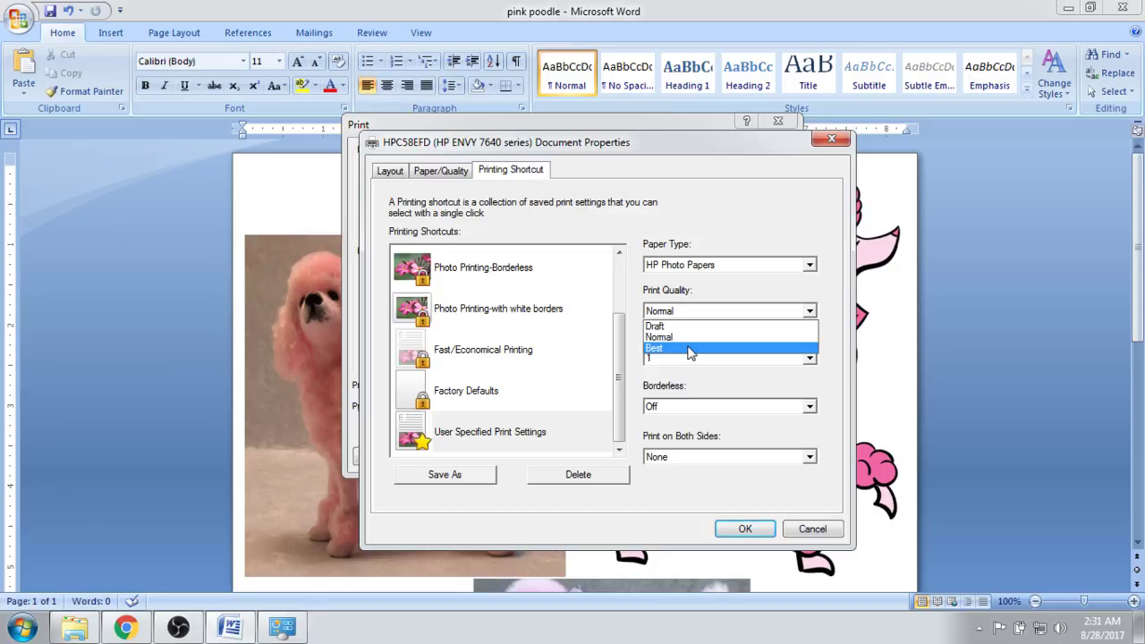
{"action": "left_click", "coordinate": [689, 349]}
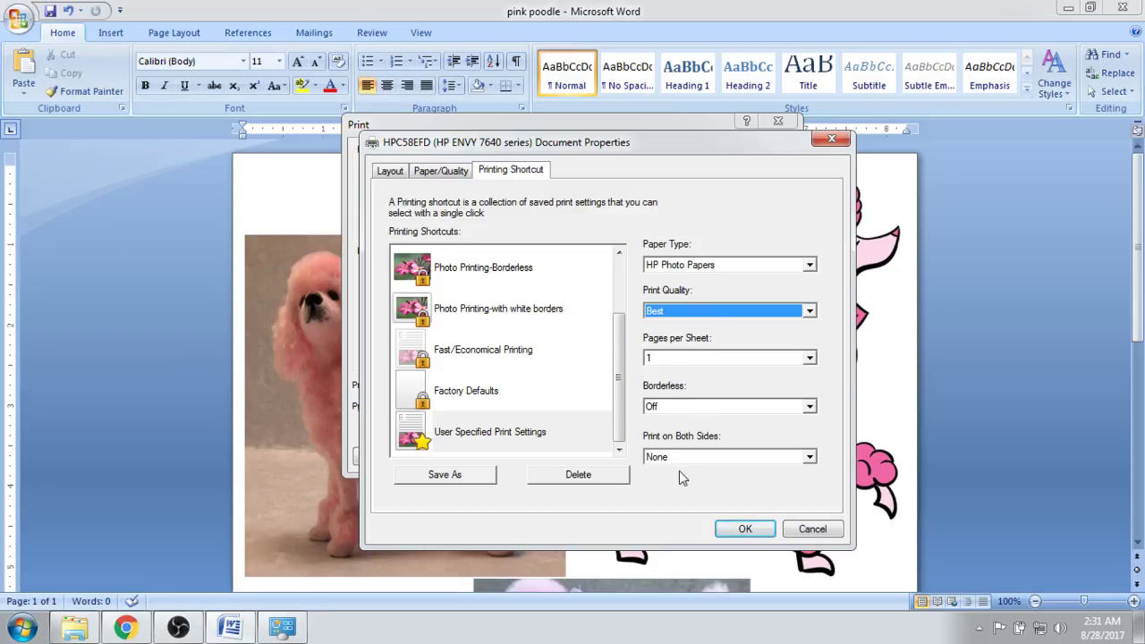
{"action": "left_click", "coordinate": [751, 532]}
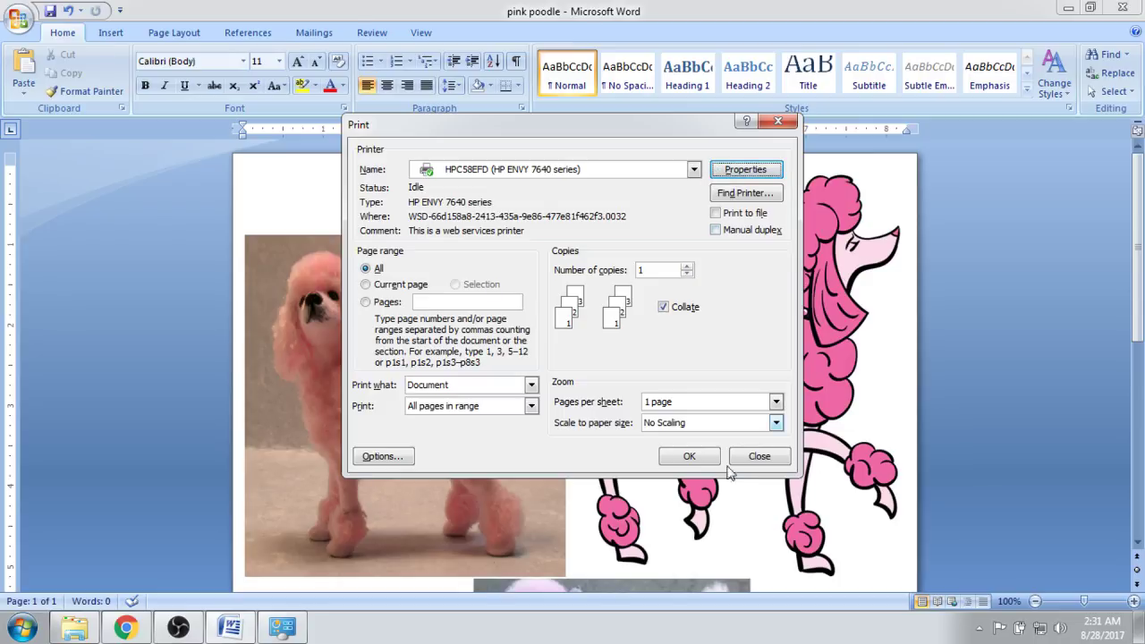
{"action": "left_click", "coordinate": [691, 456]}
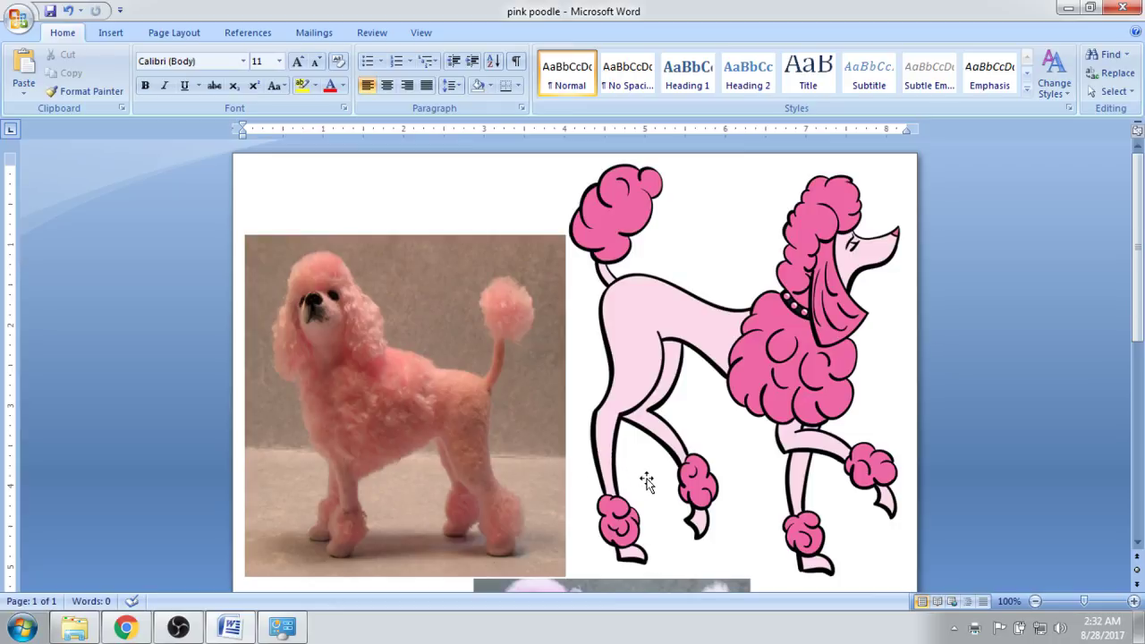
- Review the whole page of poodle pictures from the two large ones down to the row of small plush poodles
{"action": "scroll", "coordinate": [610, 240], "scroll_direction": "down", "scroll_amount": 4}
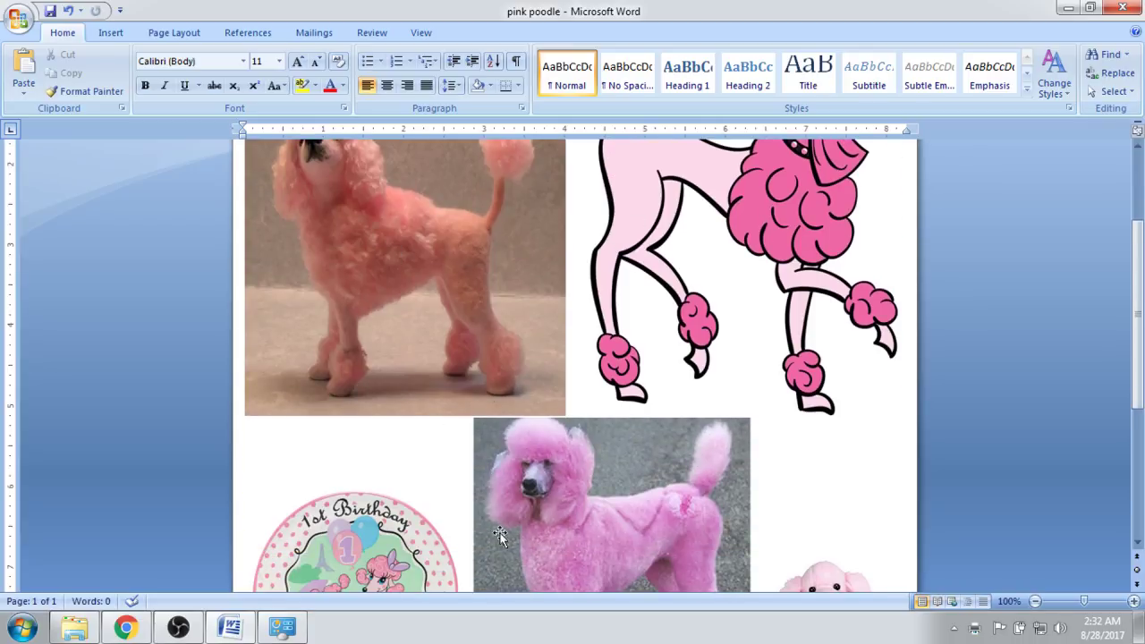
{"action": "scroll", "coordinate": [755, 290], "scroll_direction": "down", "scroll_amount": 6}
{"action": "scroll", "coordinate": [754, 289], "scroll_direction": "down", "scroll_amount": 1}
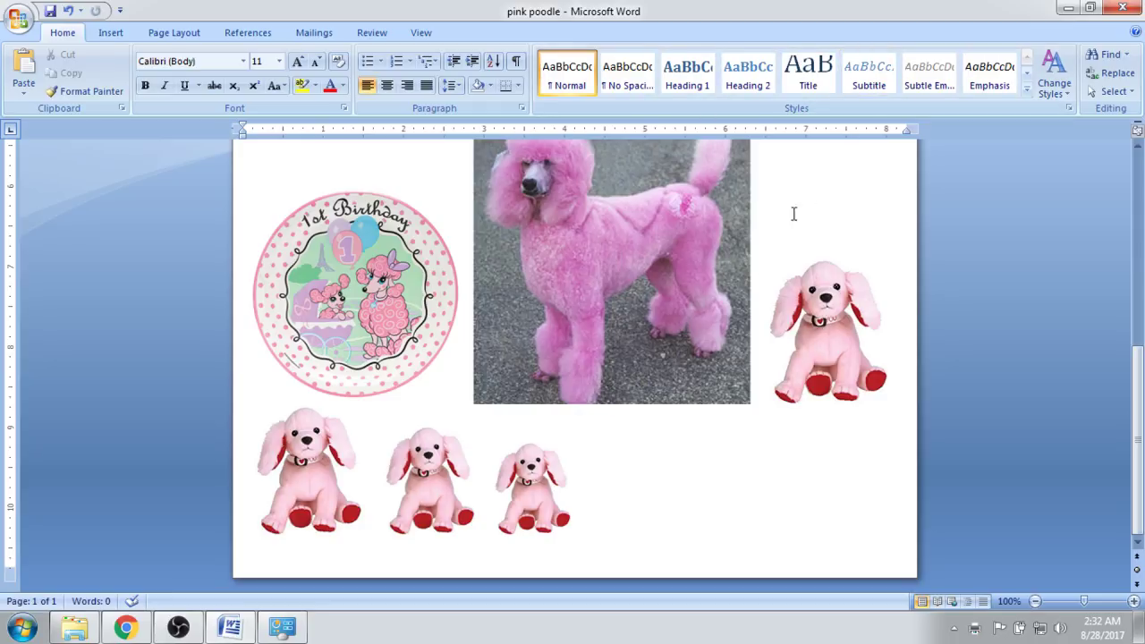
{"action": "scroll", "coordinate": [650, 312], "scroll_direction": "up", "scroll_amount": 3}
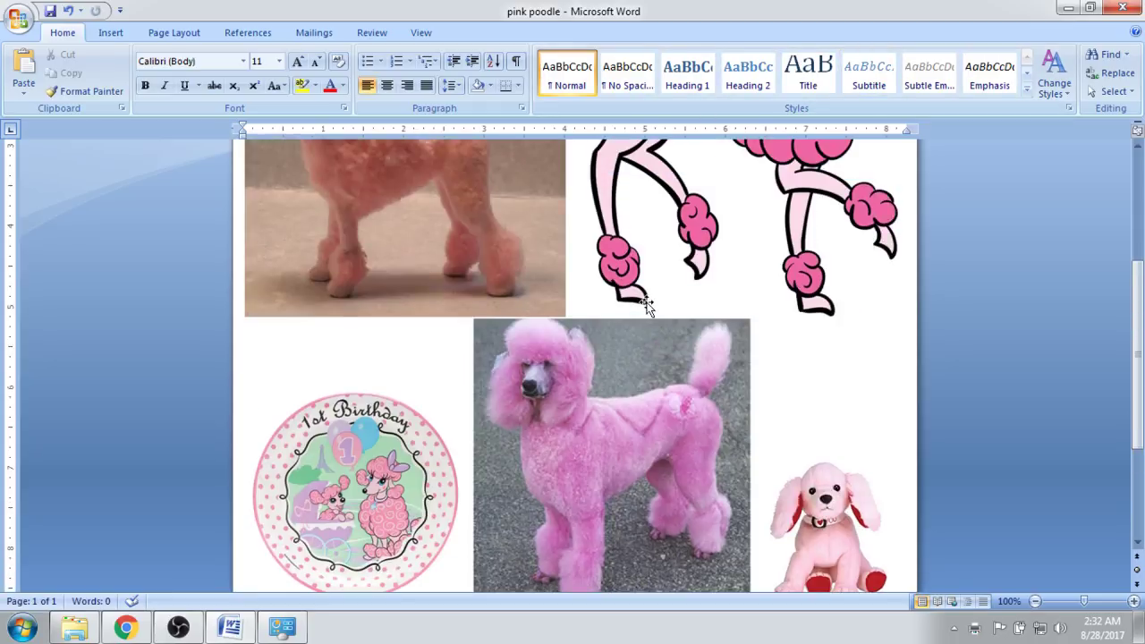
{"action": "scroll", "coordinate": [647, 304], "scroll_direction": "down", "scroll_amount": 3}
{"action": "scroll", "coordinate": [645, 302], "scroll_direction": "up", "scroll_amount": 8}
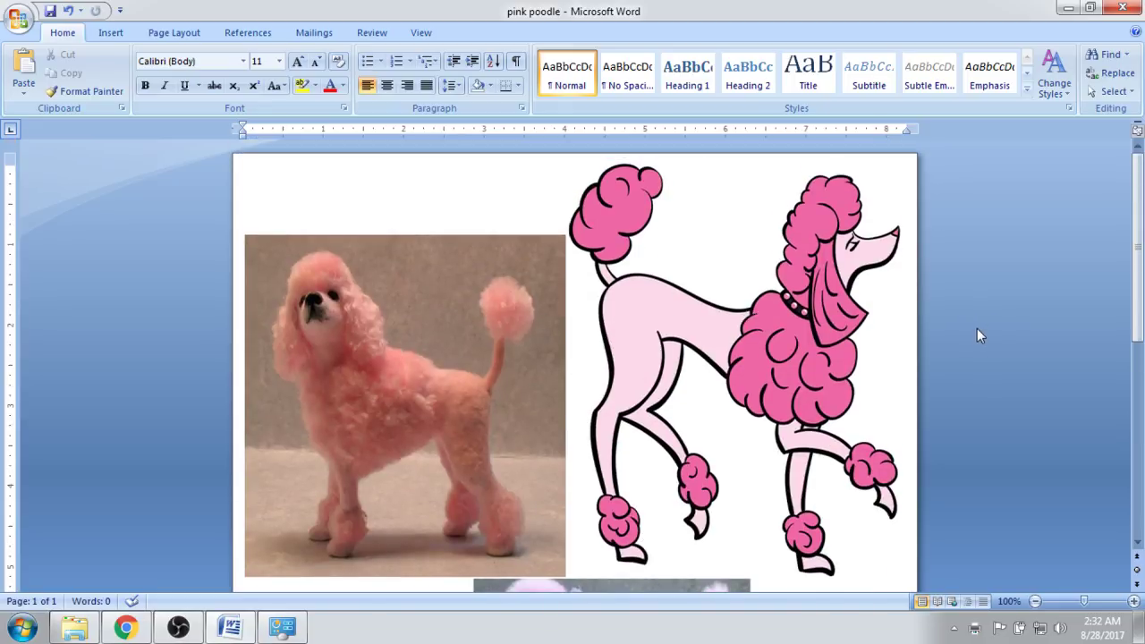
{"action": "scroll", "coordinate": [977, 336], "scroll_direction": "down", "scroll_amount": 9}
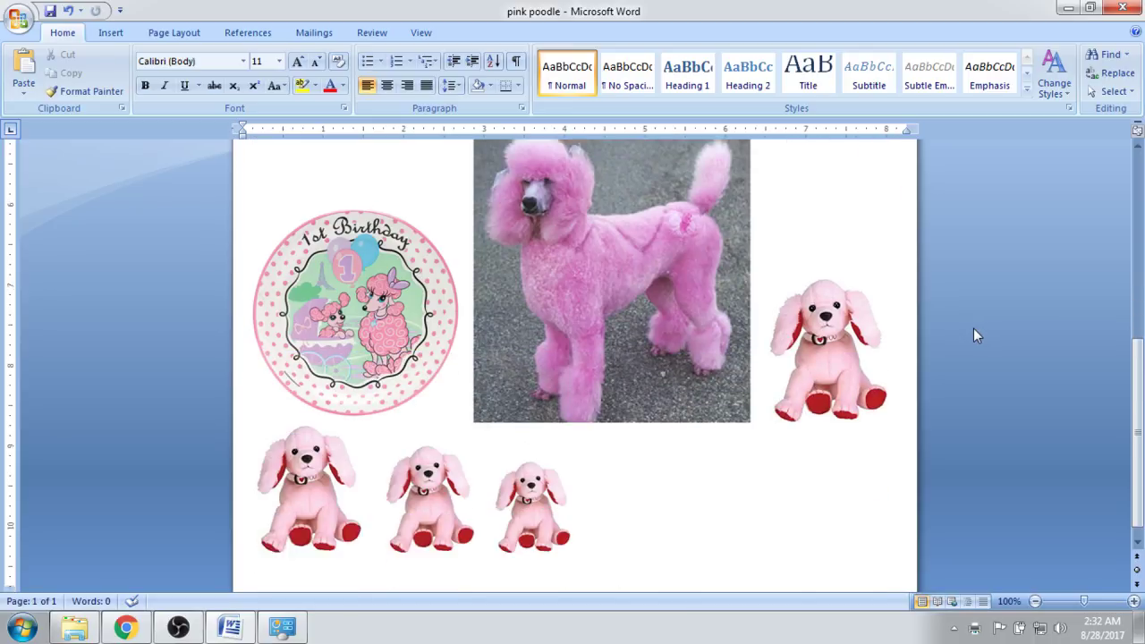
{"action": "scroll", "coordinate": [977, 335], "scroll_direction": "down", "scroll_amount": 1}
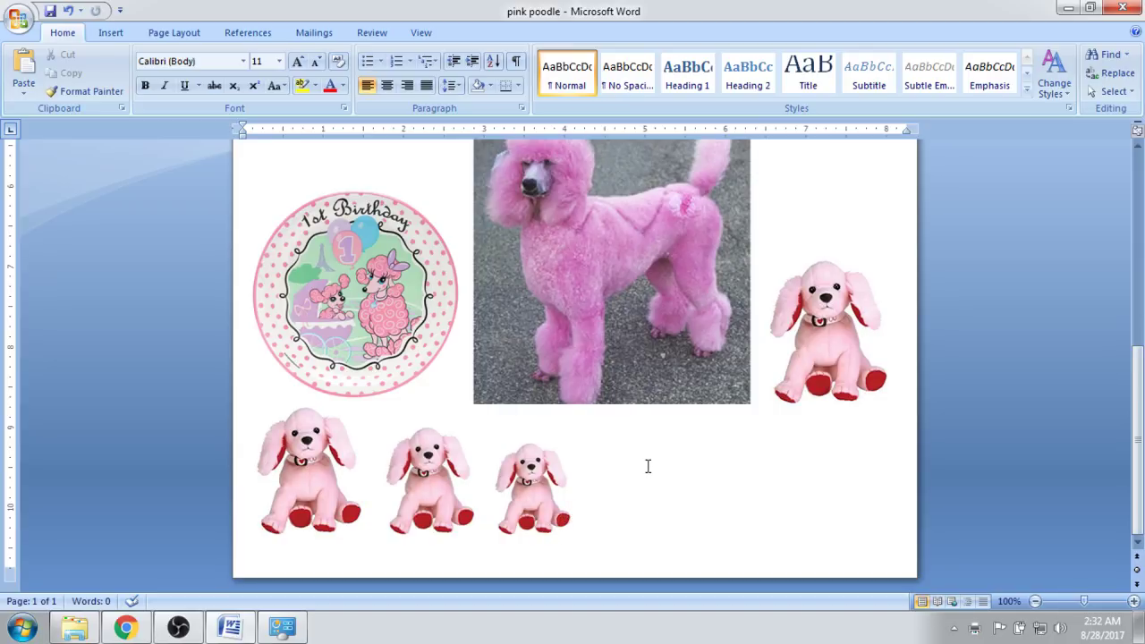
- Delete the three small plush poodle copies in the row beneath the birthday plate picture
{"action": "key", "text": "BackSpace"}
{"action": "key", "text": "BackSpace"}
{"action": "key", "text": "BackSpace"}
{"action": "key", "text": "BackSpace"}
{"action": "key", "text": "BackSpace"}
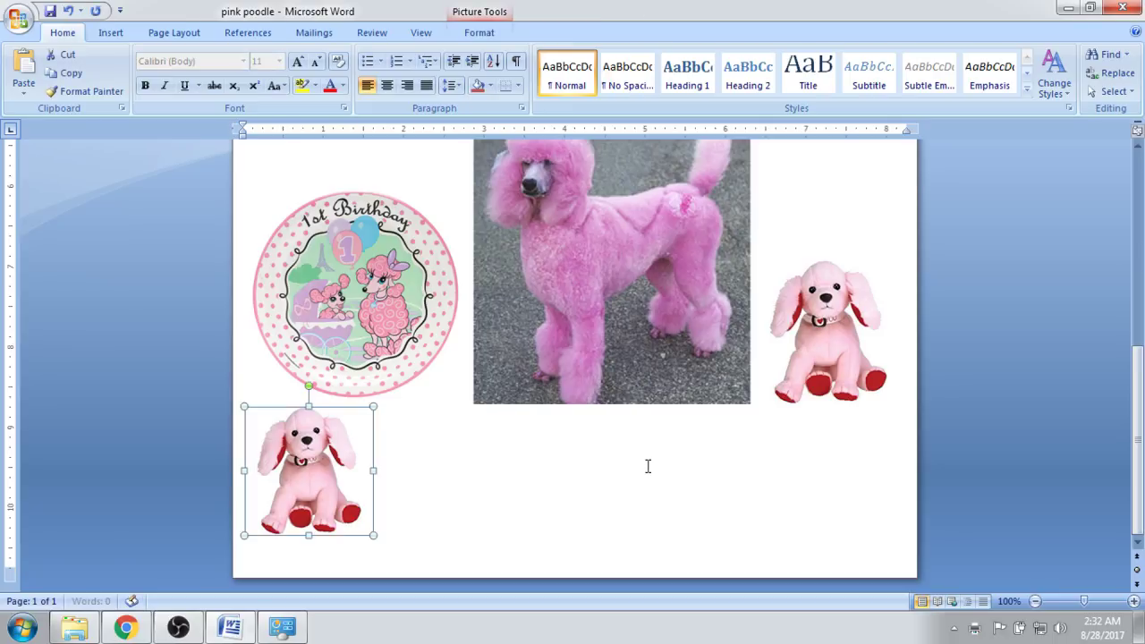
{"action": "key", "text": "BackSpace"}
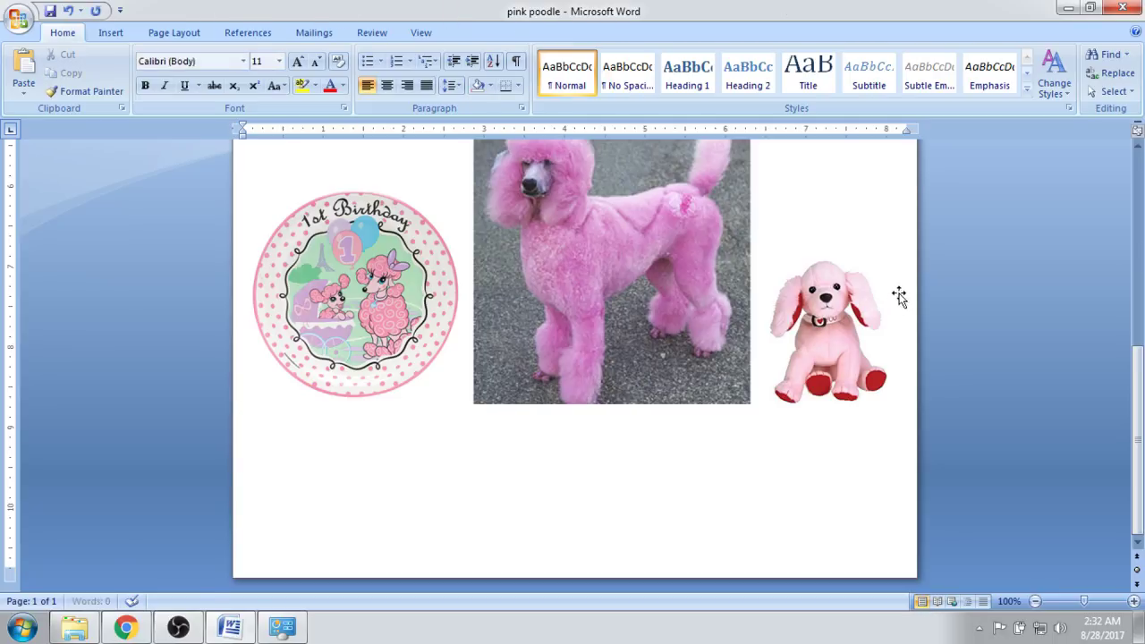
- Save the document under the new name pink poodle2 in the poodles folder and exit Word without keeping the clipboard content
{"action": "scroll", "coordinate": [675, 396], "scroll_direction": "up", "scroll_amount": 8}
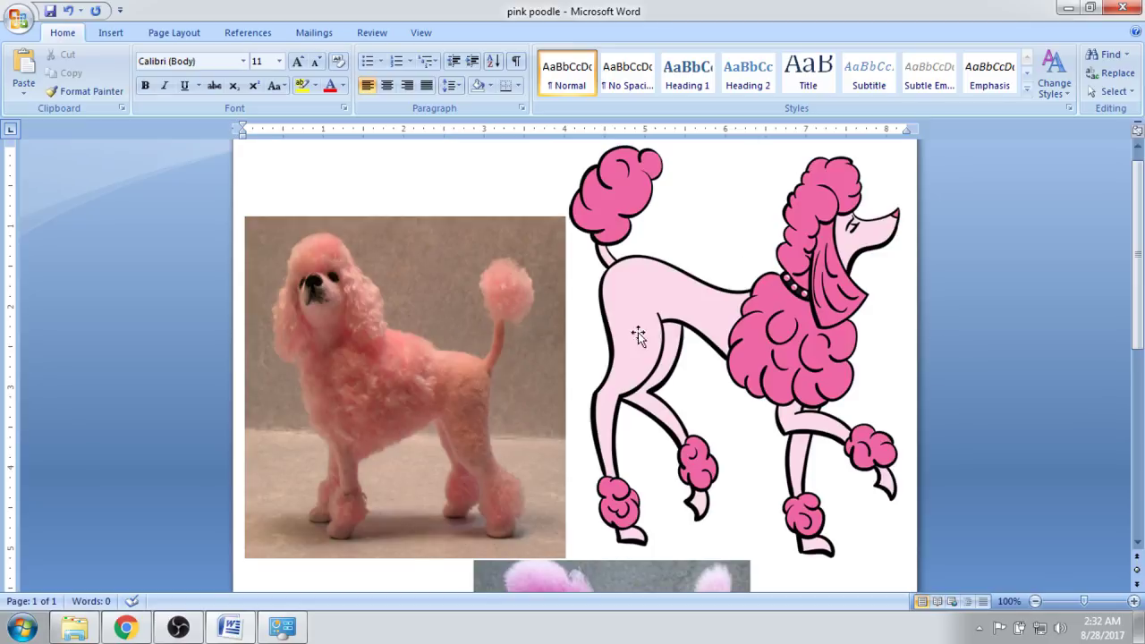
{"action": "scroll", "coordinate": [609, 344], "scroll_direction": "down", "scroll_amount": 6}
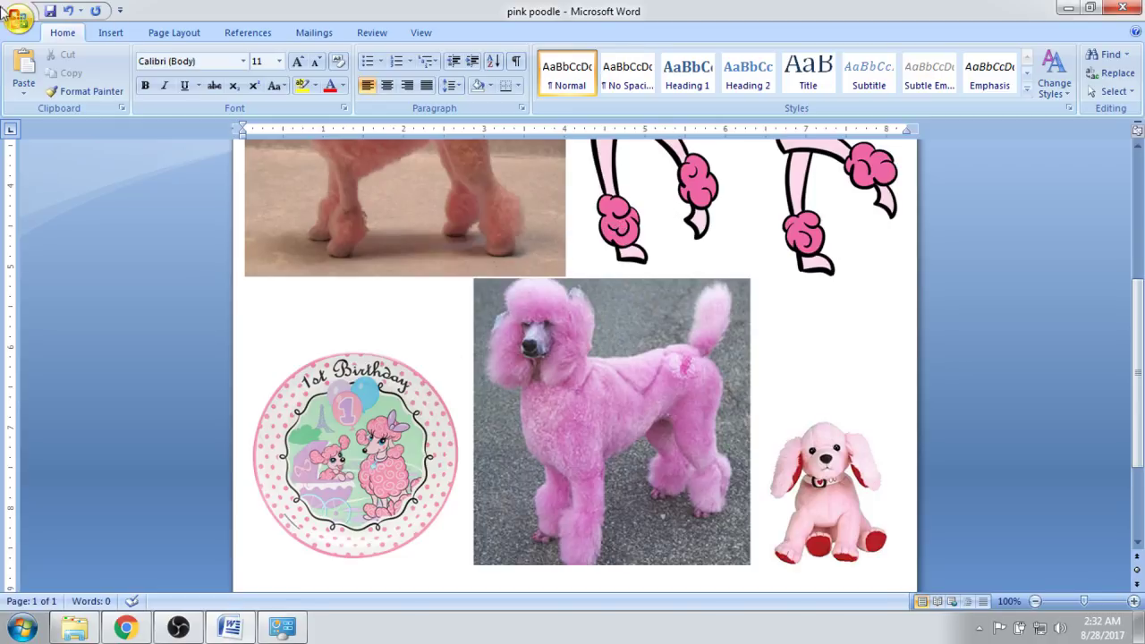
{"action": "left_click", "coordinate": [18, 18]}
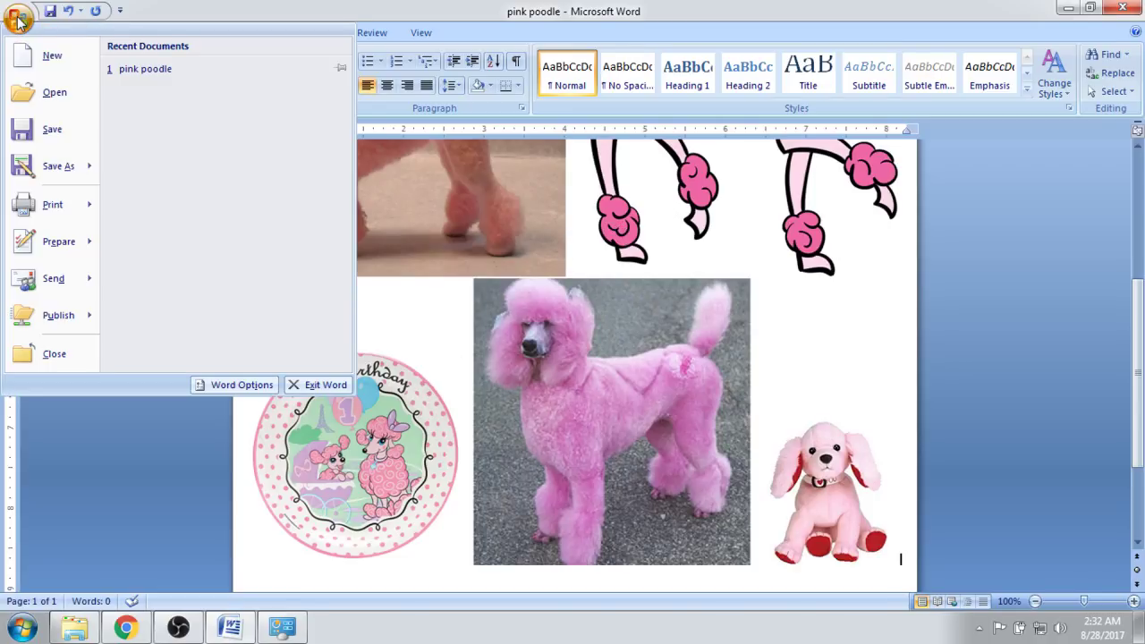
{"action": "left_click", "coordinate": [57, 178]}
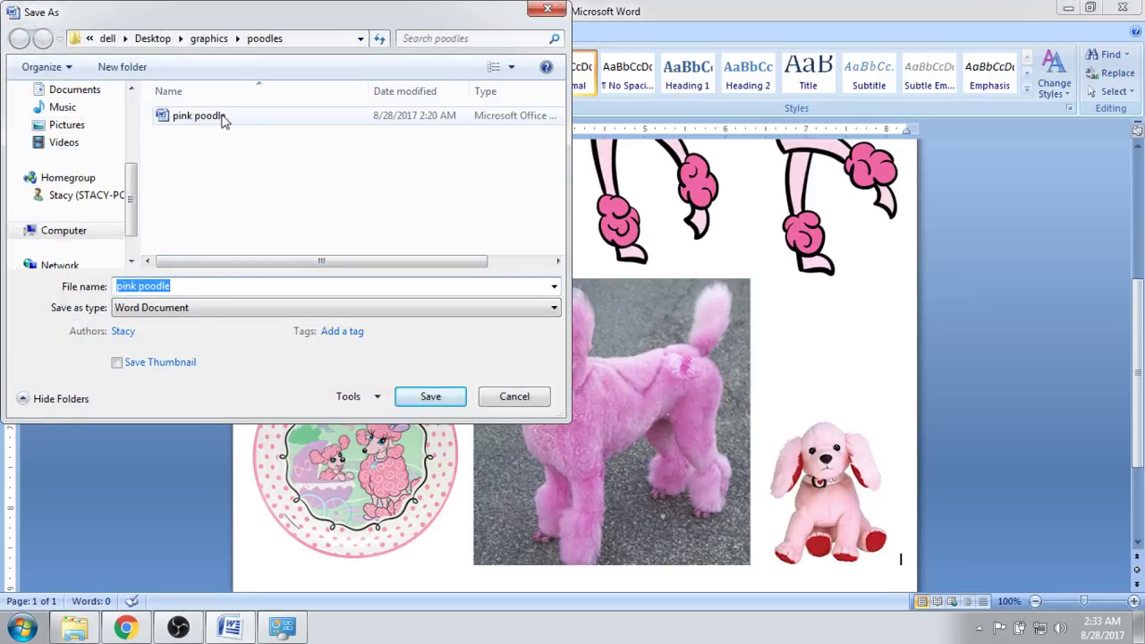
{"action": "left_click", "coordinate": [188, 286]}
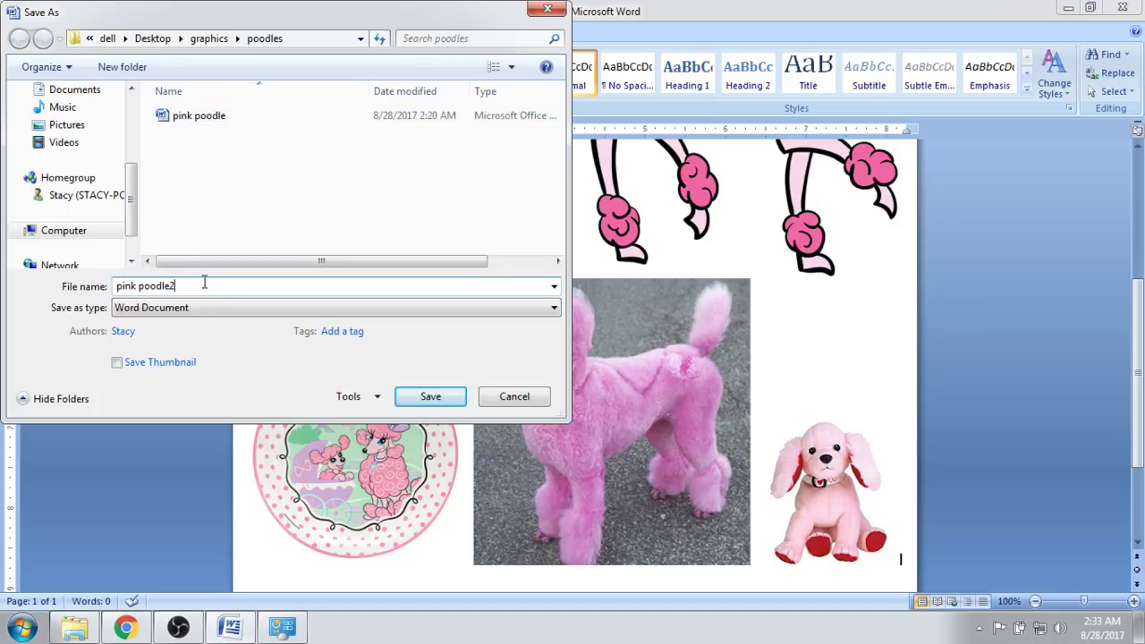
{"action": "left_click", "coordinate": [454, 394]}
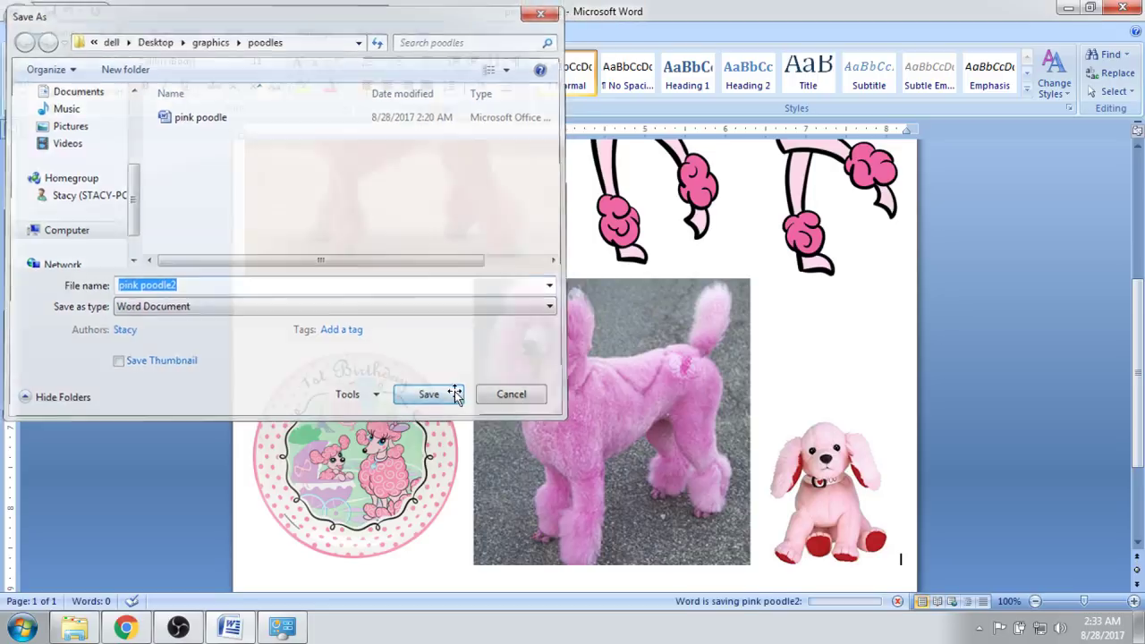
{"action": "left_click", "coordinate": [1123, 11]}
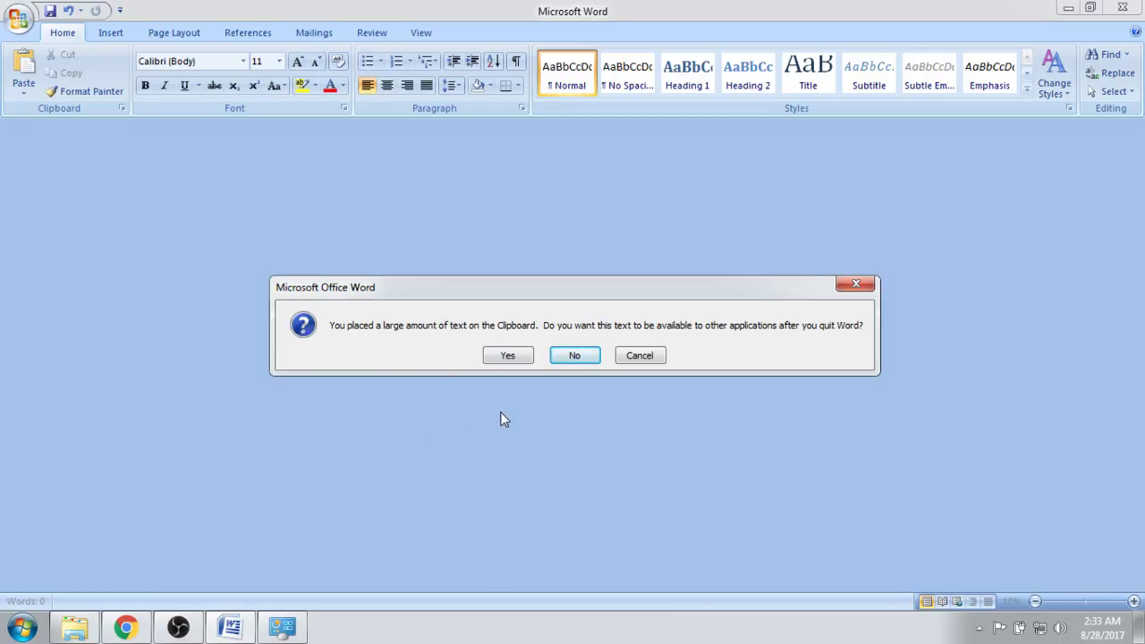
{"action": "left_click", "coordinate": [575, 354]}
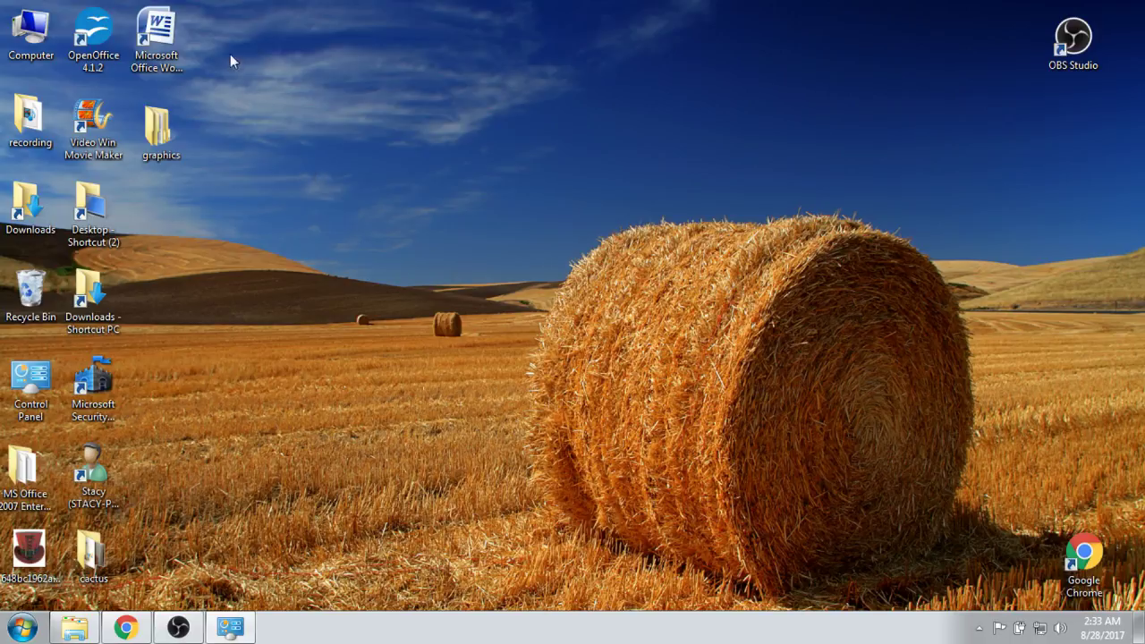
- Reopen the pink poodle2 document from the poodles folder inside the desktop graphics folder
{"action": "double_click", "coordinate": [178, 143]}
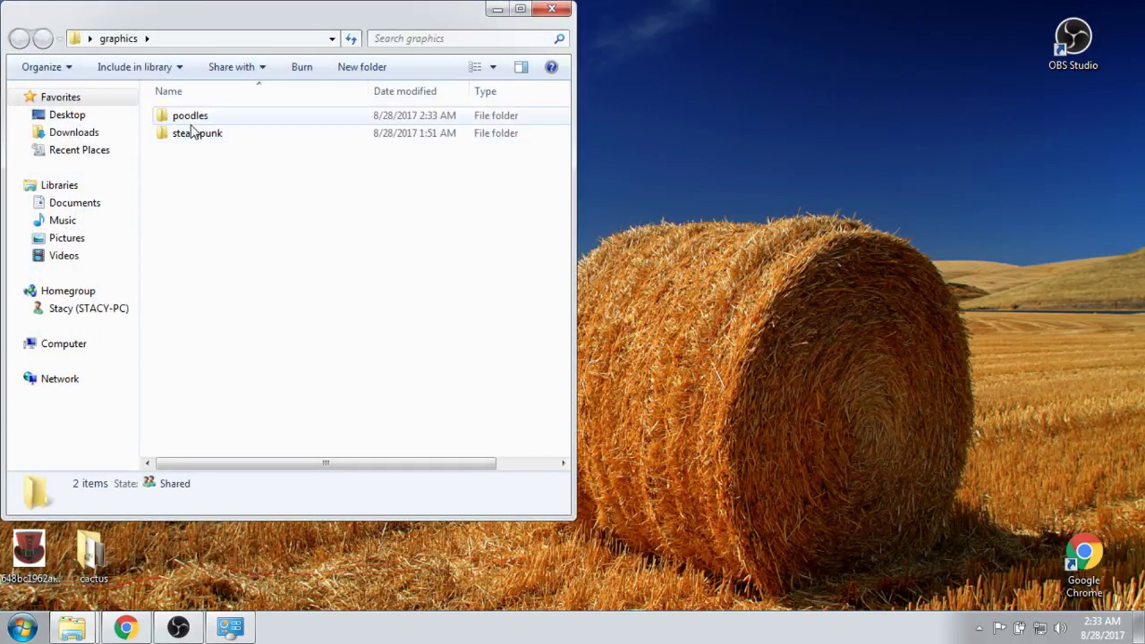
{"action": "double_click", "coordinate": [190, 117]}
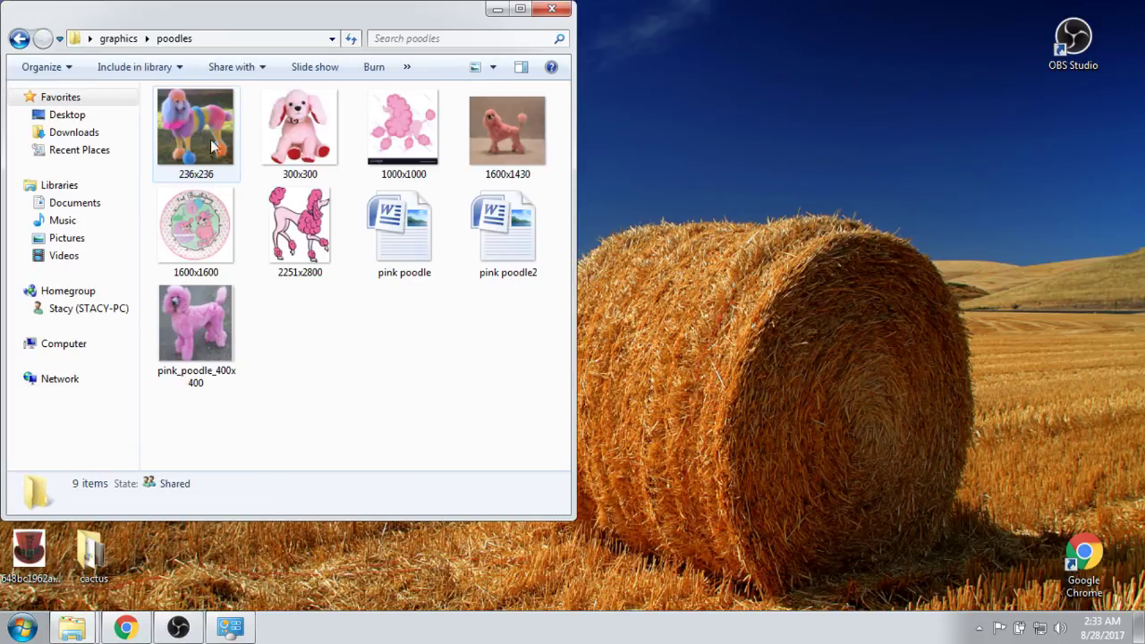
{"action": "double_click", "coordinate": [503, 258]}
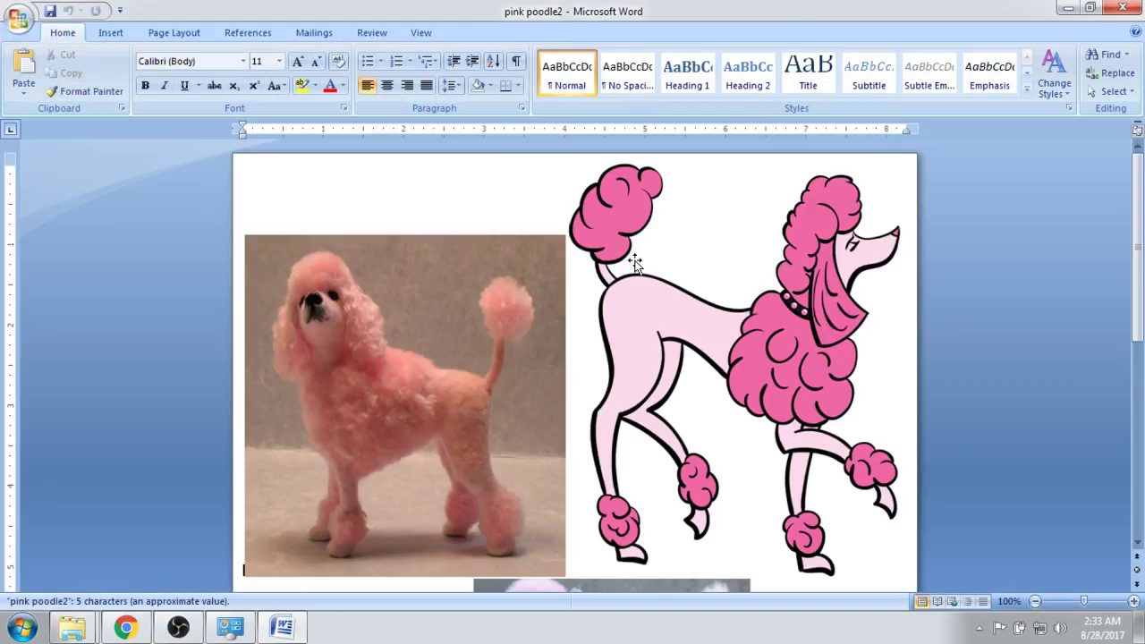
- Look over all the pictures on the page of the reopened pink poodle2 document
{"action": "scroll", "coordinate": [651, 262], "scroll_direction": "down", "scroll_amount": 4}
{"action": "scroll", "coordinate": [648, 264], "scroll_direction": "down", "scroll_amount": 5}
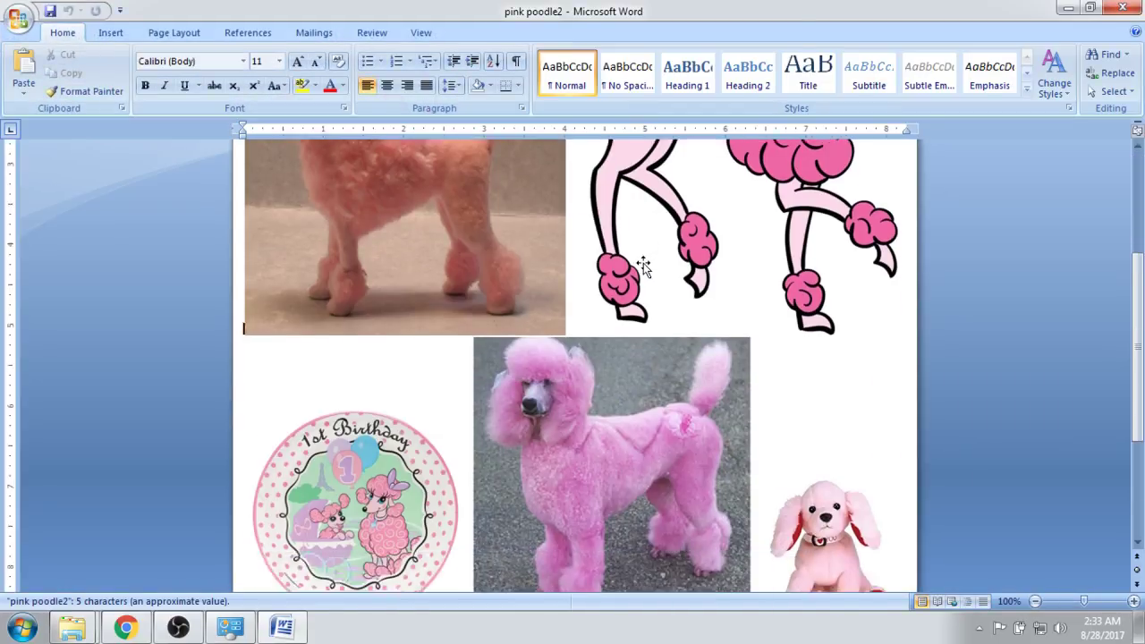
{"action": "scroll", "coordinate": [643, 263], "scroll_direction": "up", "scroll_amount": 5}
{"action": "scroll", "coordinate": [643, 263], "scroll_direction": "up", "scroll_amount": 4}
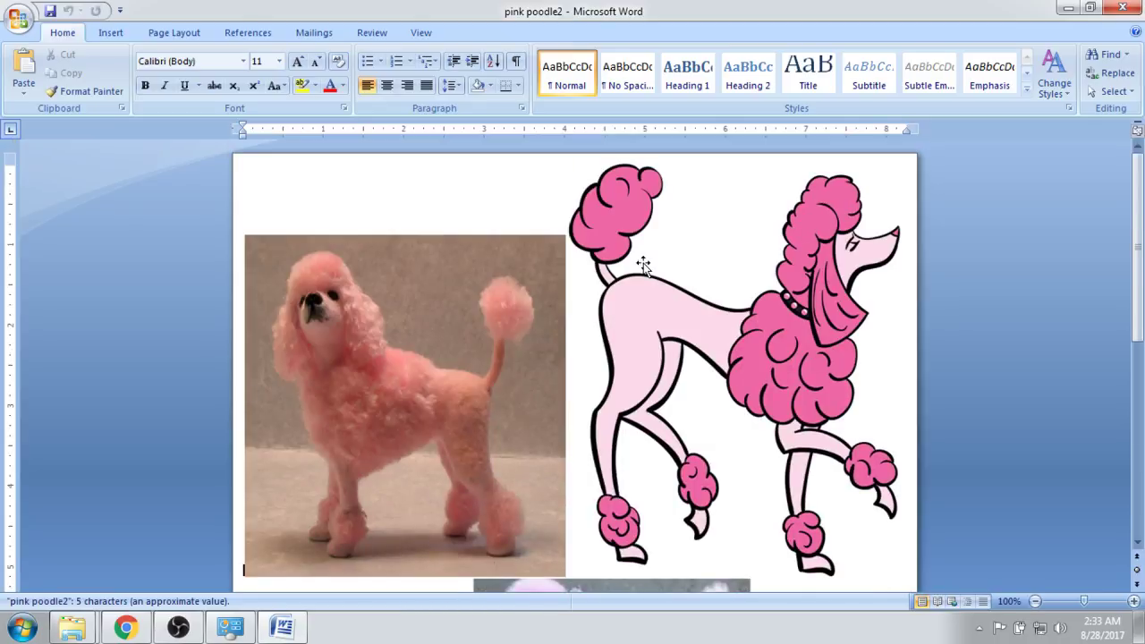
{"action": "scroll", "coordinate": [643, 263], "scroll_direction": "down", "scroll_amount": 10}
{"action": "scroll", "coordinate": [643, 263], "scroll_direction": "up", "scroll_amount": 5}
{"action": "scroll", "coordinate": [644, 263], "scroll_direction": "up", "scroll_amount": 4}
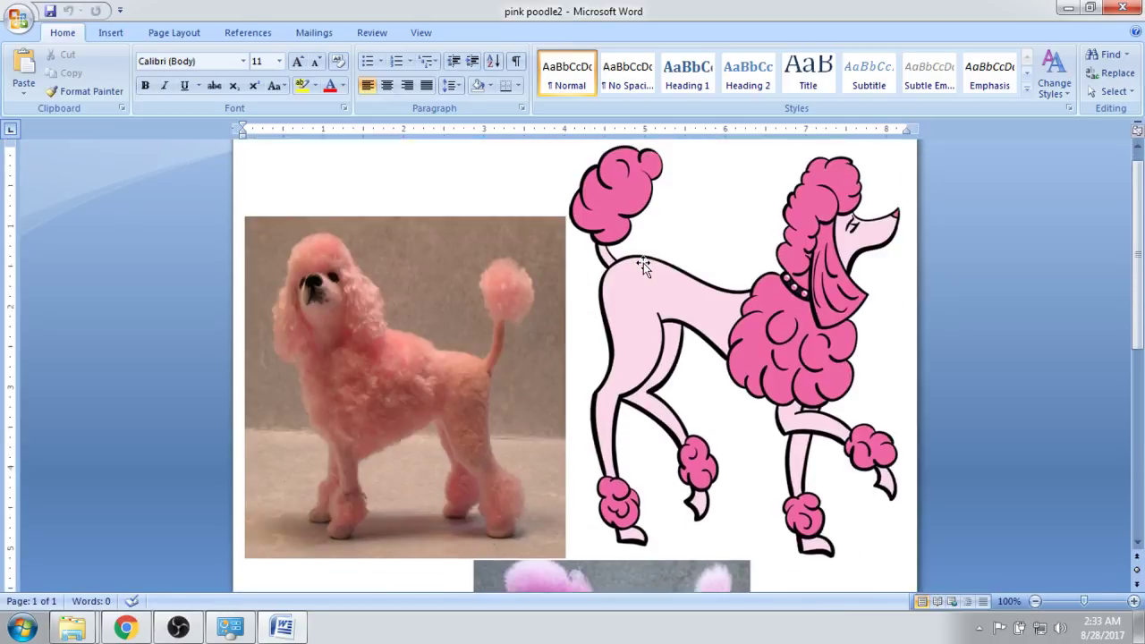
{"action": "scroll", "coordinate": [641, 265], "scroll_direction": "down", "scroll_amount": 5}
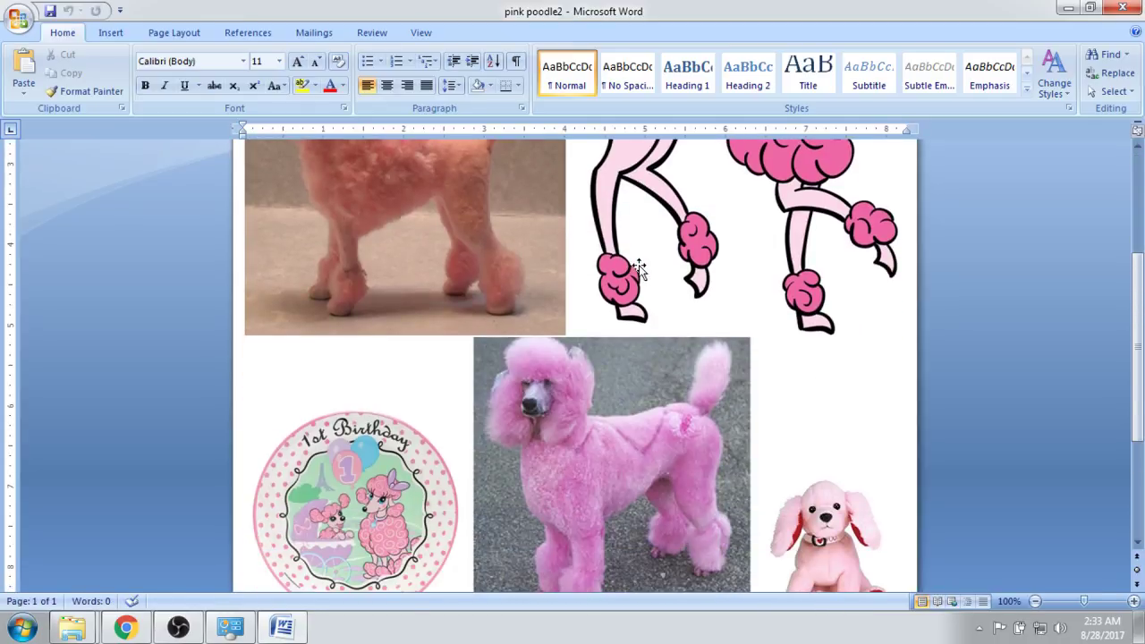
{"action": "scroll", "coordinate": [639, 269], "scroll_direction": "down", "scroll_amount": 3}
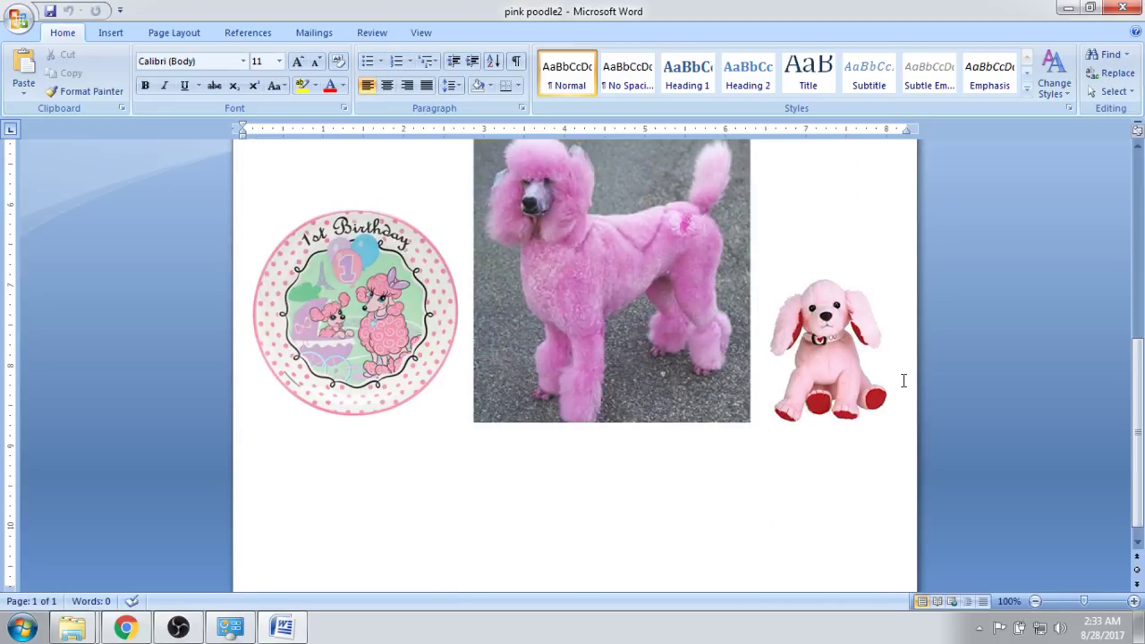
- Clear all the poodle pictures from the pink poodle2 page
{"action": "key", "text": "ctrl+z"}
{"action": "key", "text": "ctrl+z"}
{"action": "key", "text": "ctrl+z"}
{"action": "key", "text": "ctrl+z"}
{"action": "key", "text": "ctrl+z"}
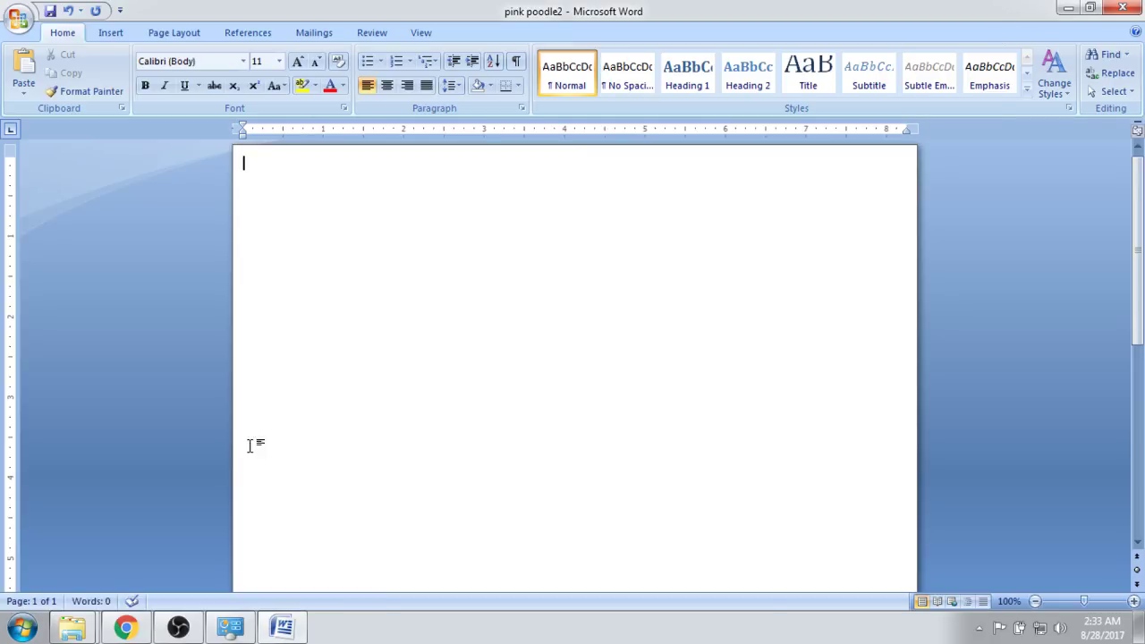
- Insert the rainbow-coloured poodle picture 236x236 from the poodles folder into the blank document
{"action": "mouse_move", "coordinate": [75, 627]}
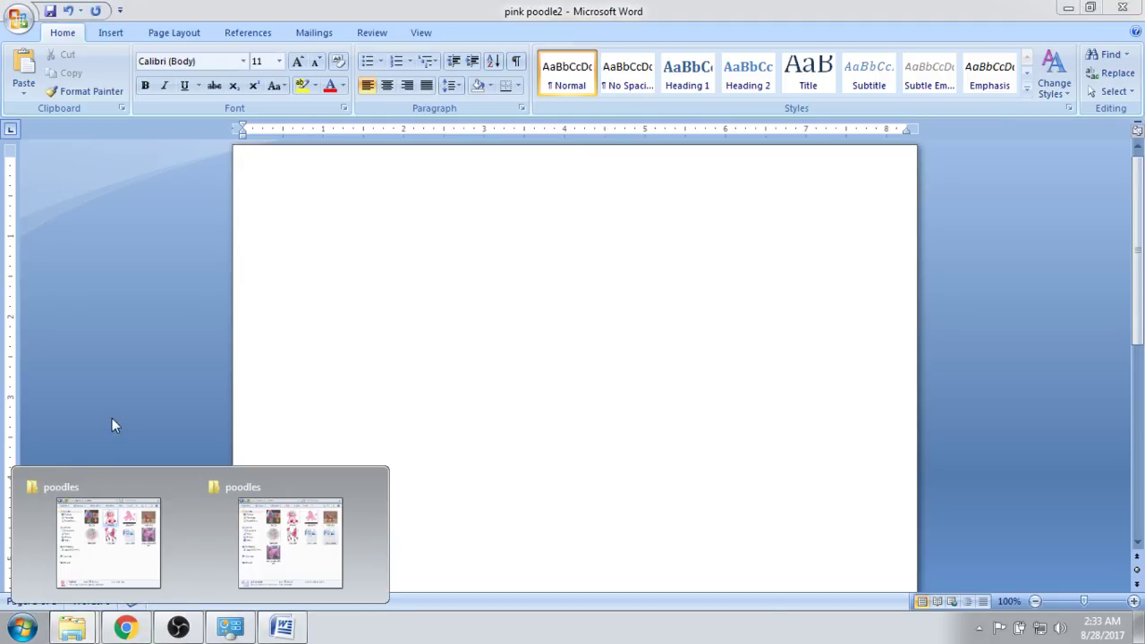
{"action": "left_click", "coordinate": [79, 541]}
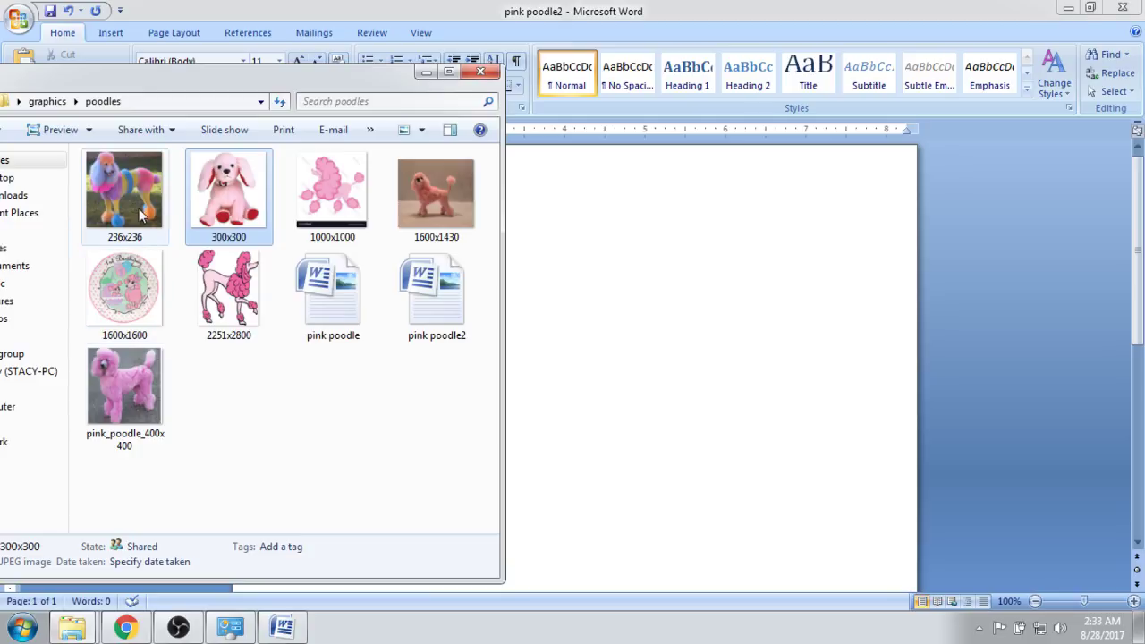
{"action": "left_click_drag", "start_coordinate": [143, 217], "coordinate": [626, 288]}
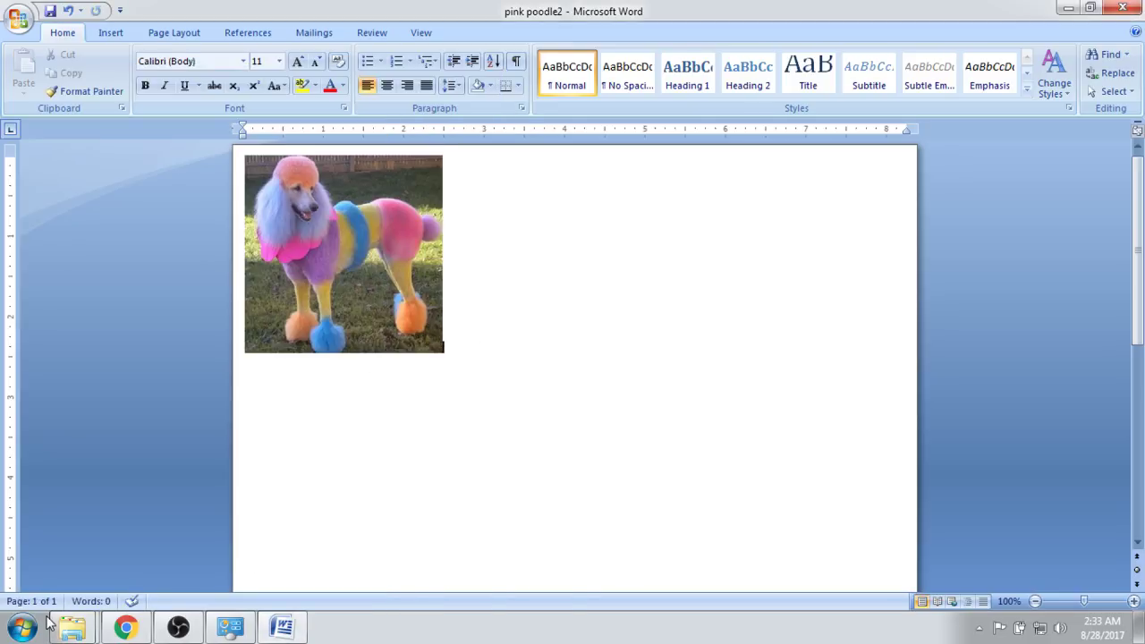
- Insert the cartoon poodle picture 2251x2800 after the rainbow poodle and shrink it proportionally to about 4.9 inches wide
{"action": "mouse_move", "coordinate": [75, 626]}
{"action": "left_click", "coordinate": [80, 553]}
{"action": "left_click_drag", "start_coordinate": [229, 295], "coordinate": [581, 307]}
{"action": "left_click", "coordinate": [581, 298]}
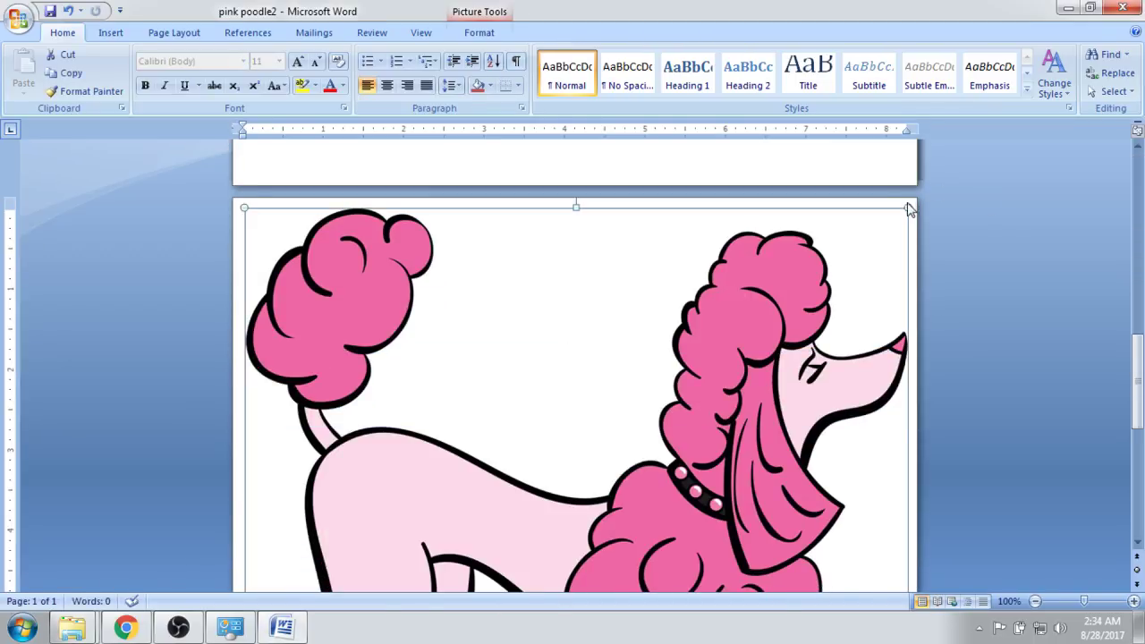
{"action": "left_click_drag", "start_coordinate": [909, 209], "coordinate": [575, 455]}
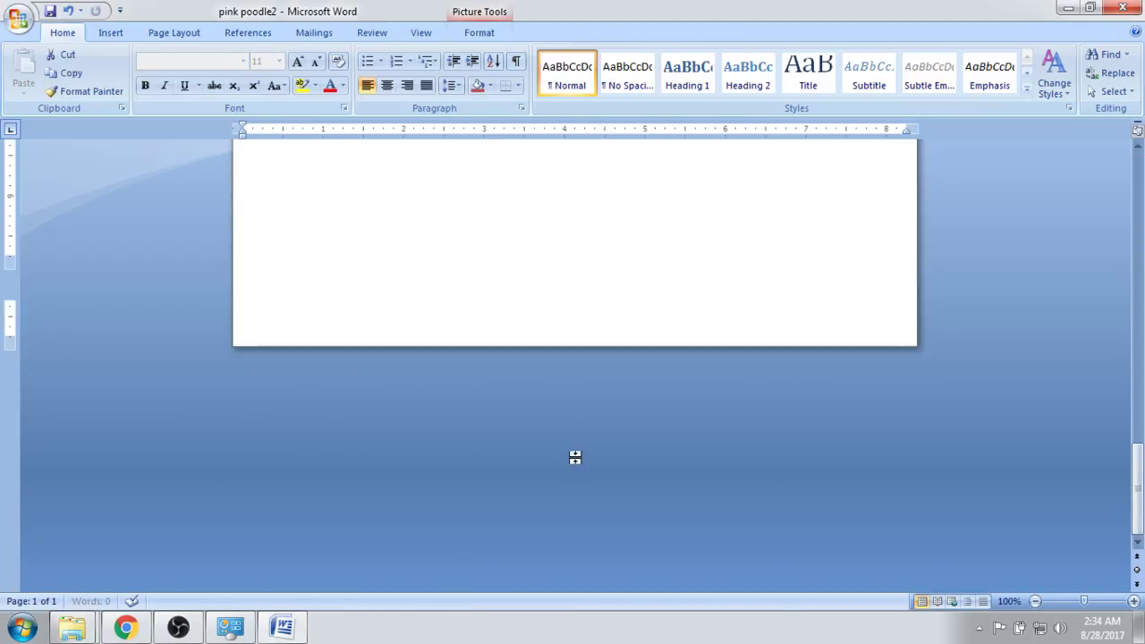
{"action": "scroll", "coordinate": [576, 452], "scroll_direction": "up", "scroll_amount": 7}
{"action": "scroll", "coordinate": [770, 296], "scroll_direction": "up", "scroll_amount": 1}
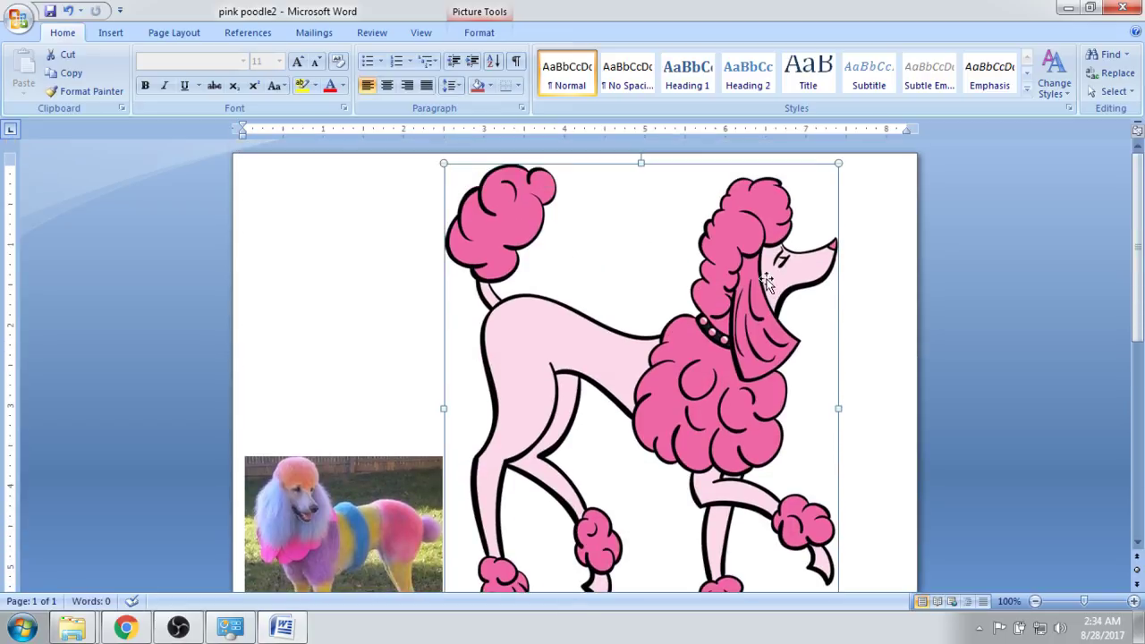
- Shrink the cartoon poodle to about 2.1 inches wide and insert the picture 1600x1430 from the poodles folder after it
{"action": "left_click_drag", "start_coordinate": [838, 163], "coordinate": [613, 447]}
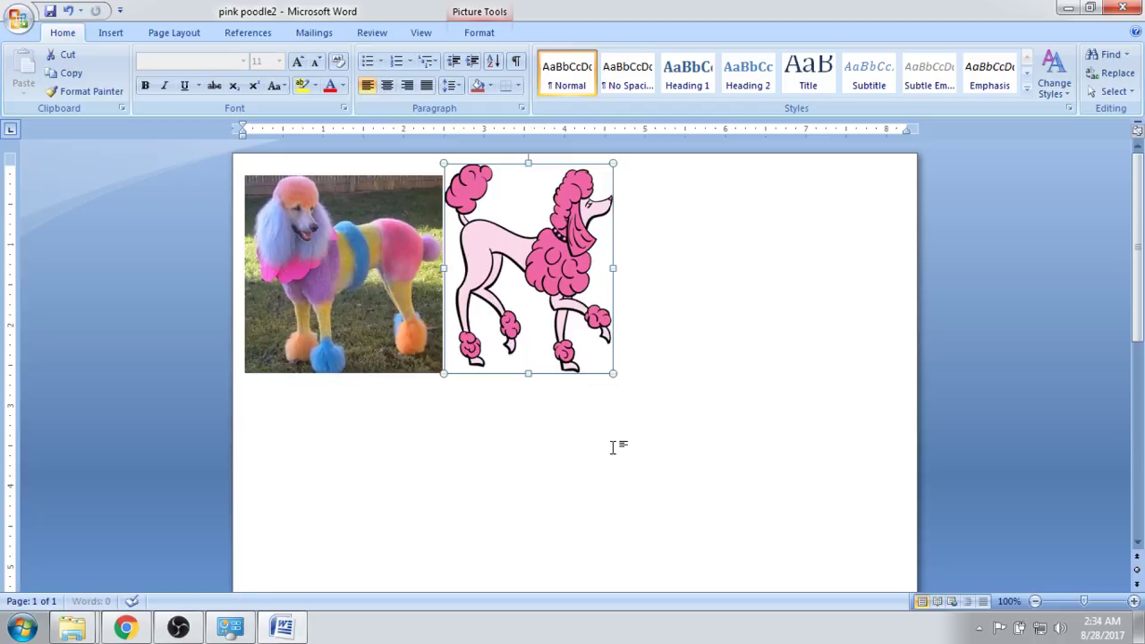
{"action": "left_click", "coordinate": [674, 284]}
{"action": "mouse_move", "coordinate": [78, 635]}
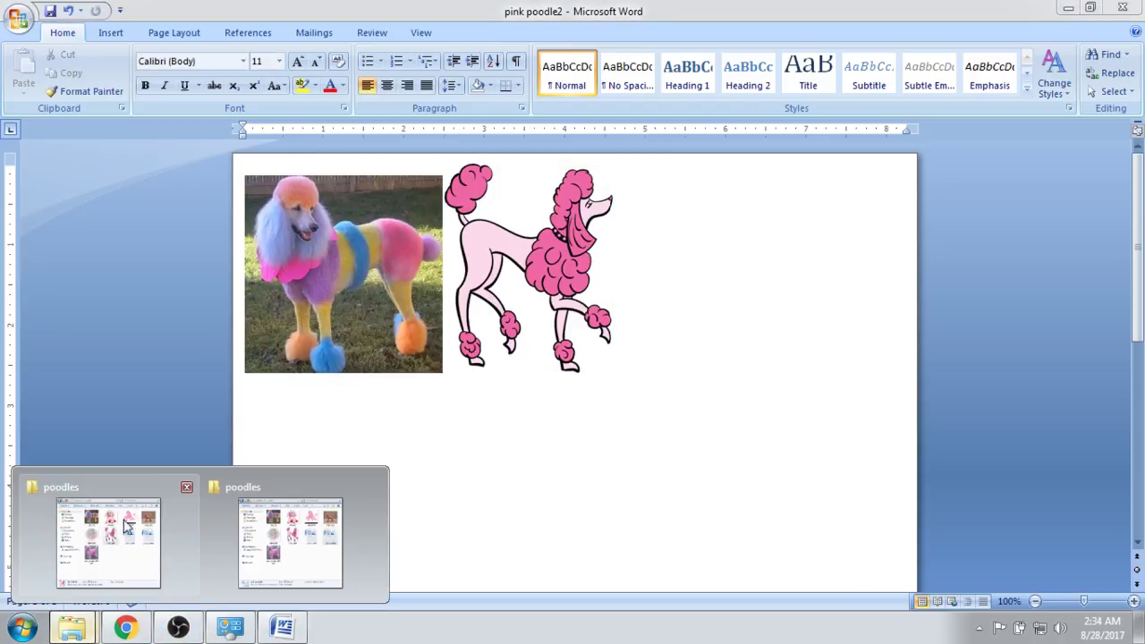
{"action": "left_click", "coordinate": [134, 557]}
{"action": "left_click_drag", "start_coordinate": [430, 210], "coordinate": [669, 284]}
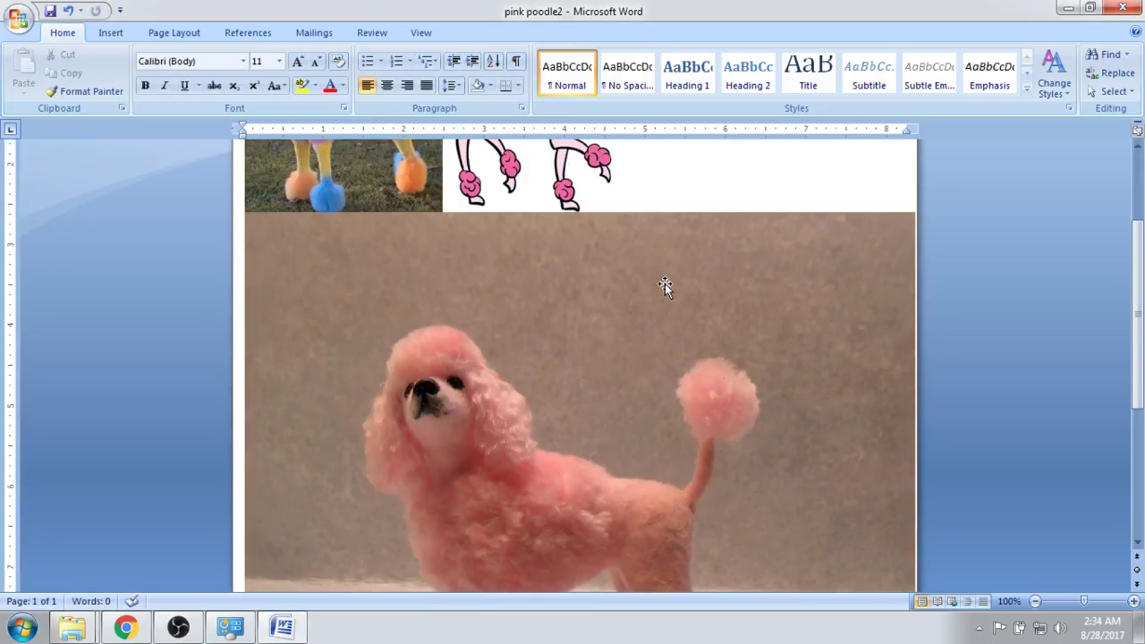
- Shrink the 1600x1430 poodle photo proportionally to about 3.3 inches wide and place it beside the cartoon poodle in the first row
{"action": "scroll", "coordinate": [918, 215], "scroll_direction": "down", "scroll_amount": 3}
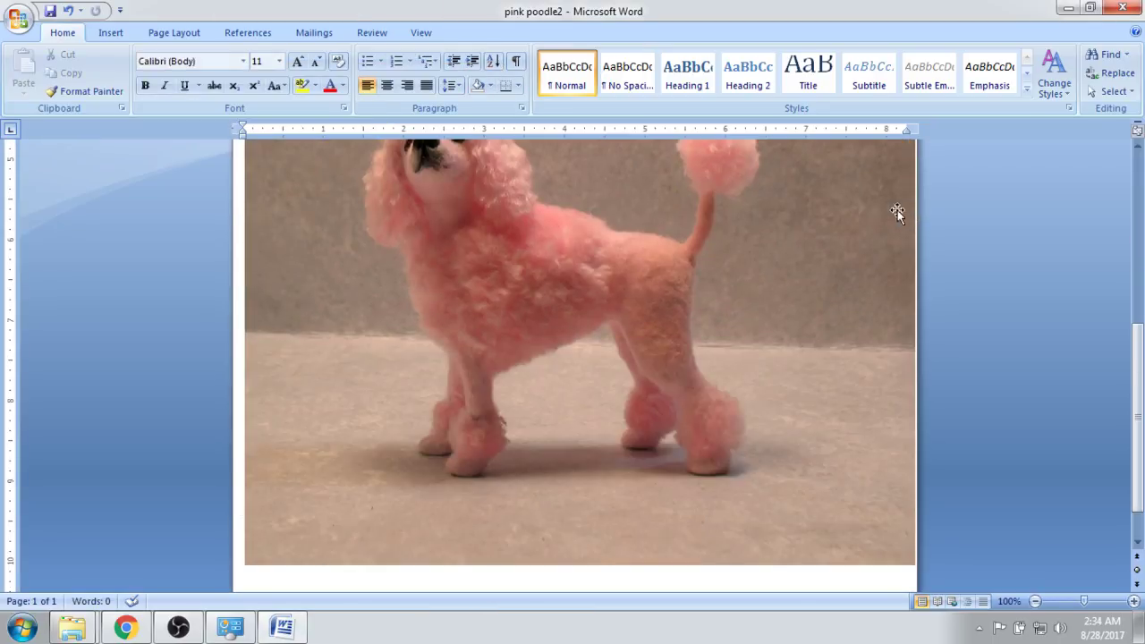
{"action": "left_click", "coordinate": [866, 223]}
{"action": "scroll", "coordinate": [871, 220], "scroll_direction": "up", "scroll_amount": 3}
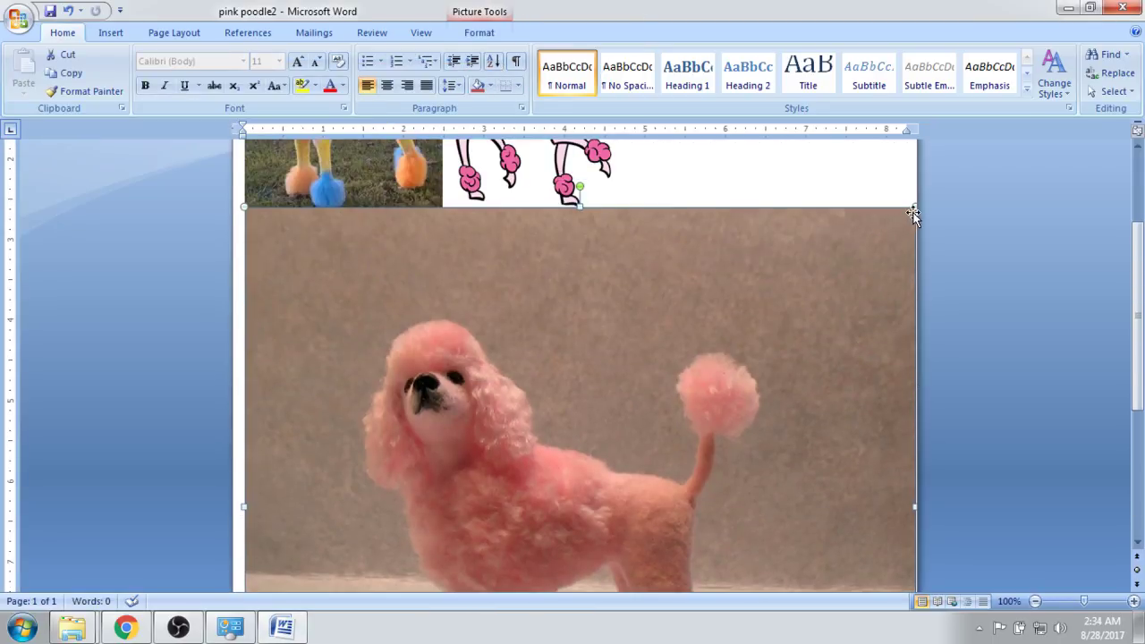
{"action": "left_click_drag", "start_coordinate": [790, 278], "coordinate": [524, 460]}
{"action": "scroll", "coordinate": [588, 415], "scroll_direction": "up", "scroll_amount": 4}
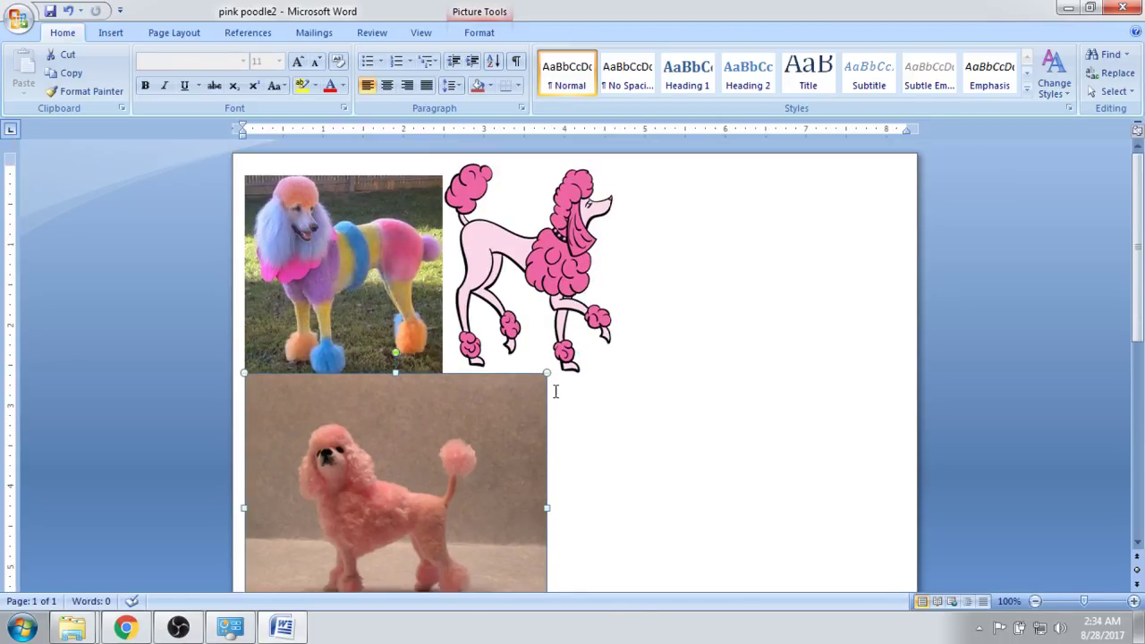
{"action": "left_click_drag", "start_coordinate": [403, 483], "coordinate": [573, 366]}
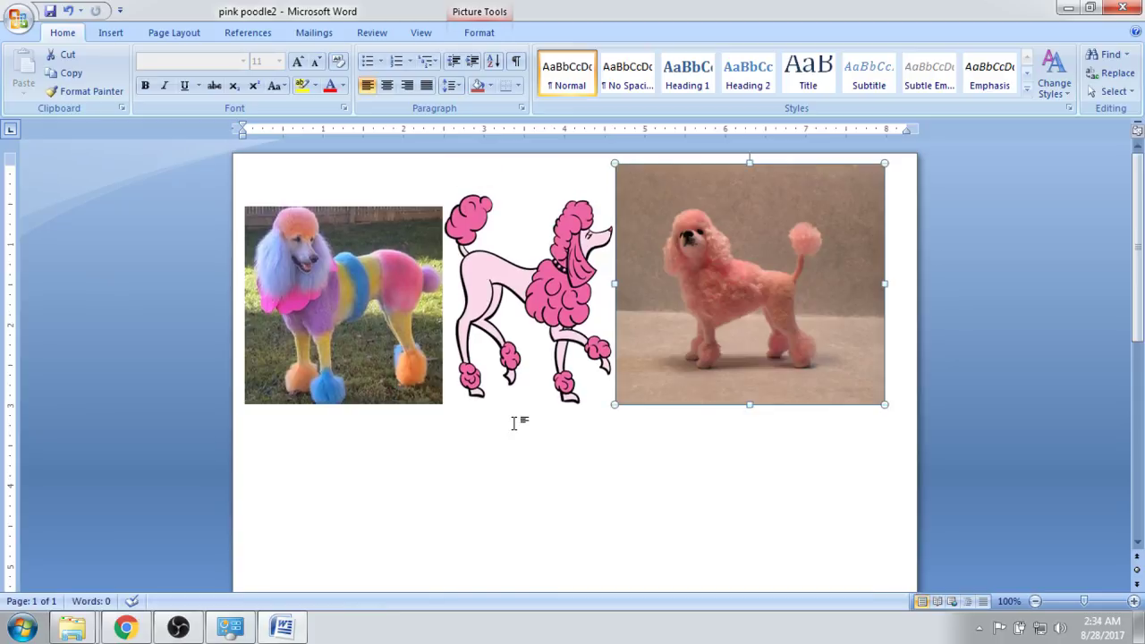
{"action": "left_click", "coordinate": [898, 368]}
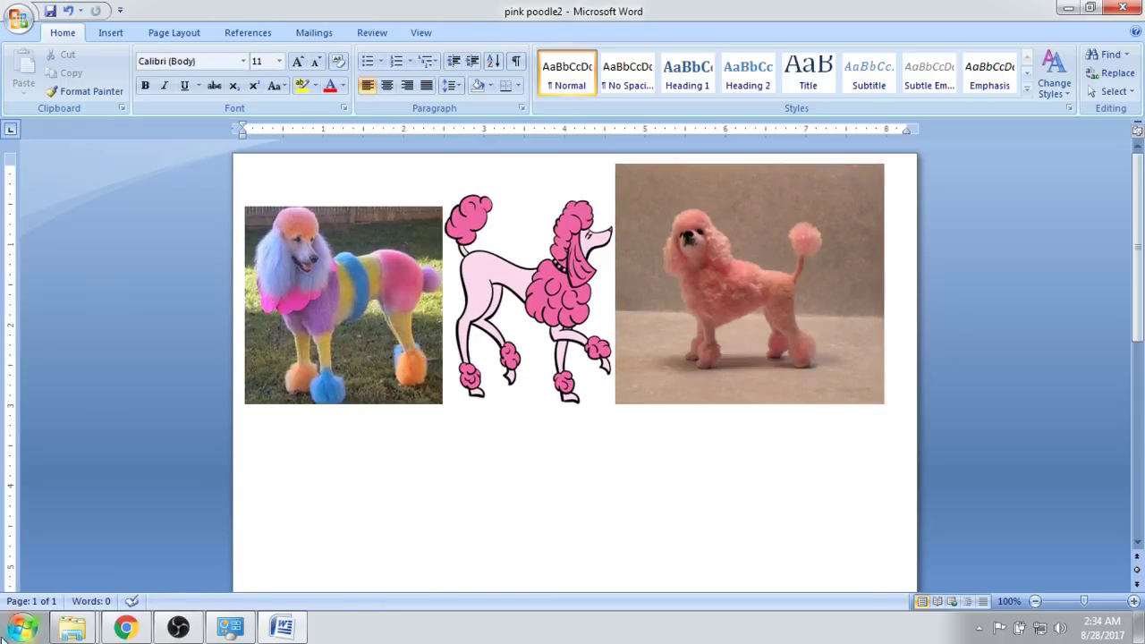
{"action": "left_click", "coordinate": [72, 627]}
{"action": "left_click", "coordinate": [105, 483]}
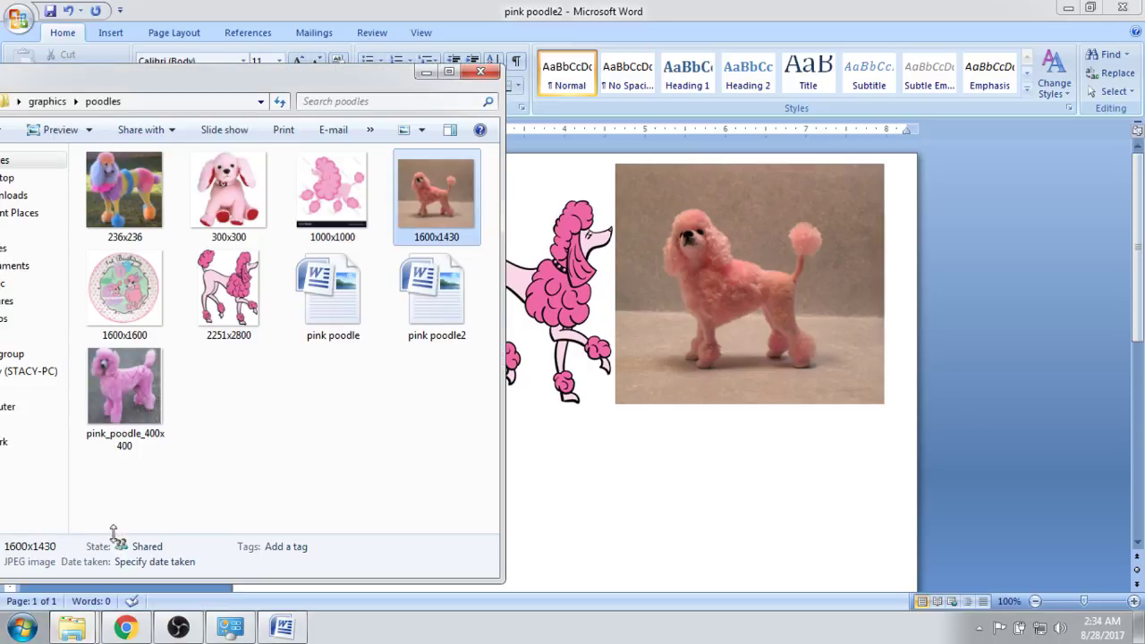
{"action": "left_click", "coordinate": [654, 529]}
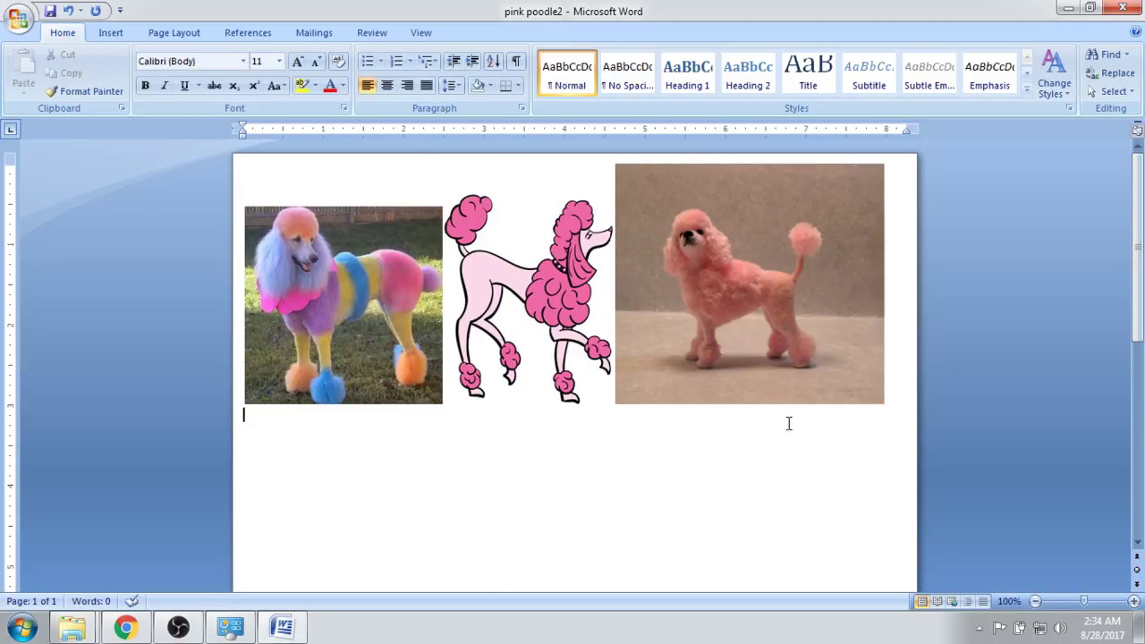
- Delete the 1600x1430 poodle photo and the cartoon poodle, keeping only the rainbow-coloured poodle on the page
{"action": "left_click", "coordinate": [875, 365]}
{"action": "left_click", "coordinate": [896, 360]}
{"action": "key", "text": "BackSpace"}
{"action": "key", "text": "BackSpace"}
{"action": "key", "text": "BackSpace"}
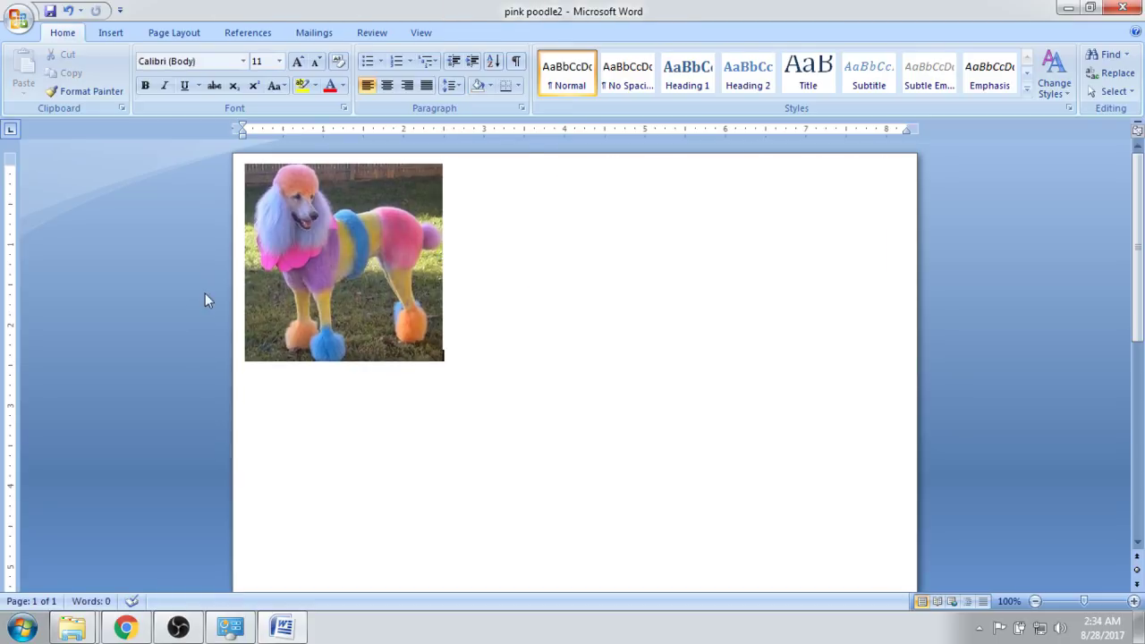
- Insert the plush puppy picture 300x300 from the poodles folder beside the rainbow-coloured poodle
{"action": "left_click", "coordinate": [353, 265]}
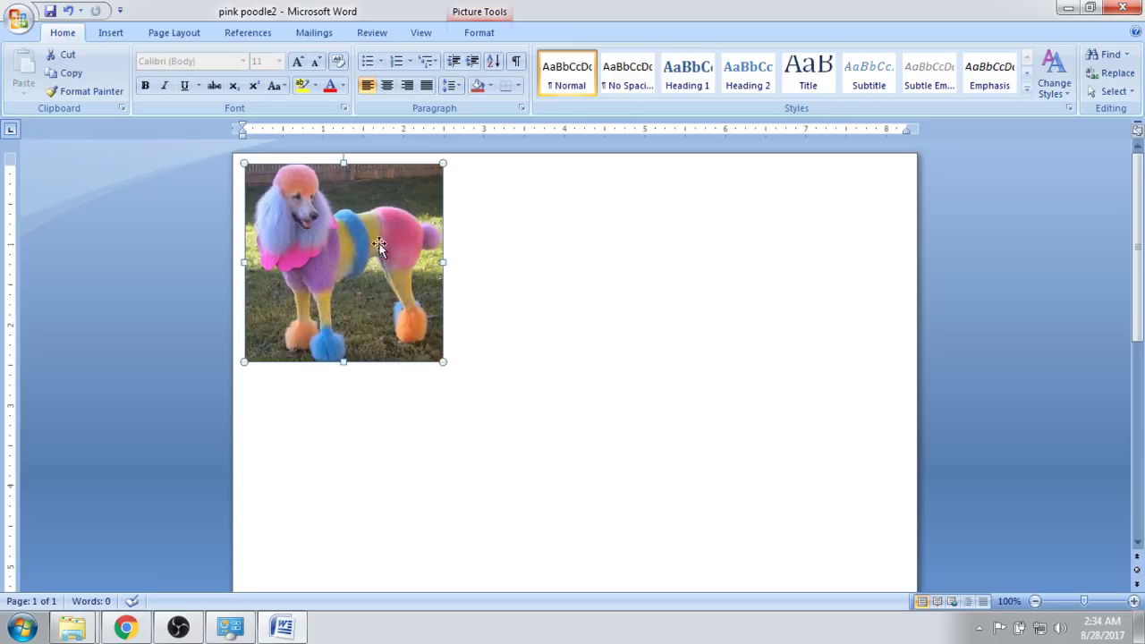
{"action": "left_click", "coordinate": [459, 348]}
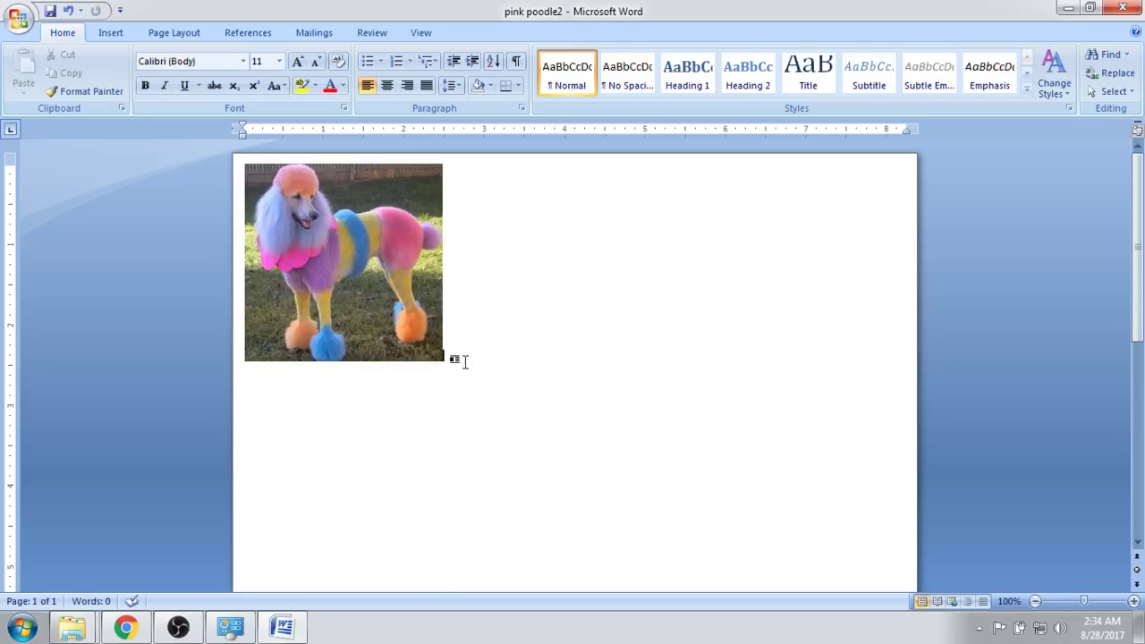
{"action": "left_click", "coordinate": [399, 326]}
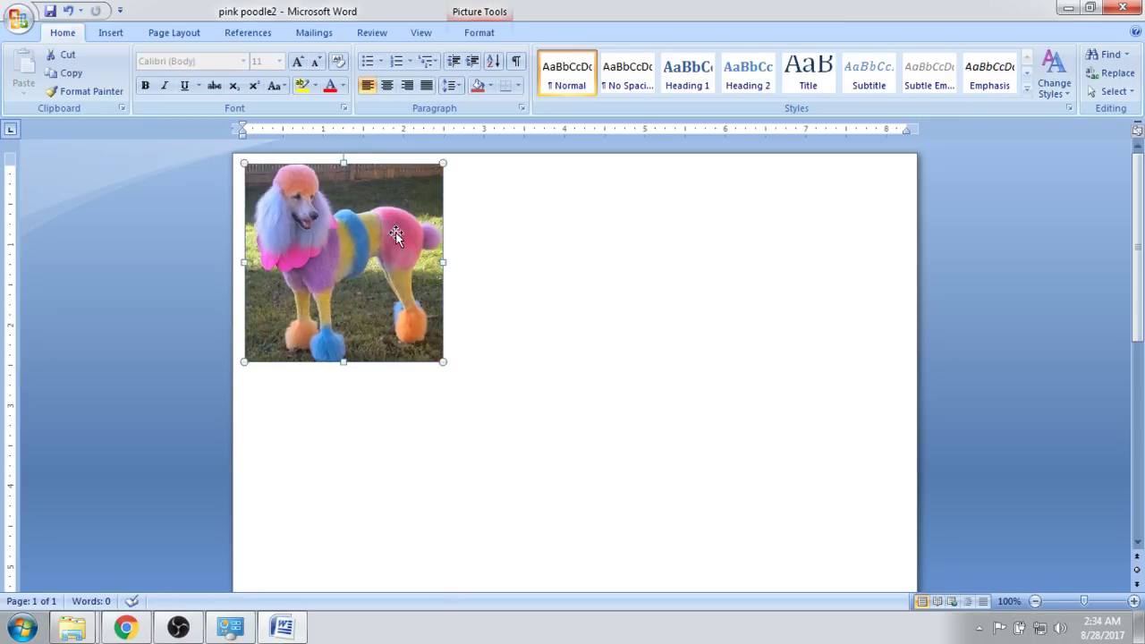
{"action": "left_click", "coordinate": [75, 627]}
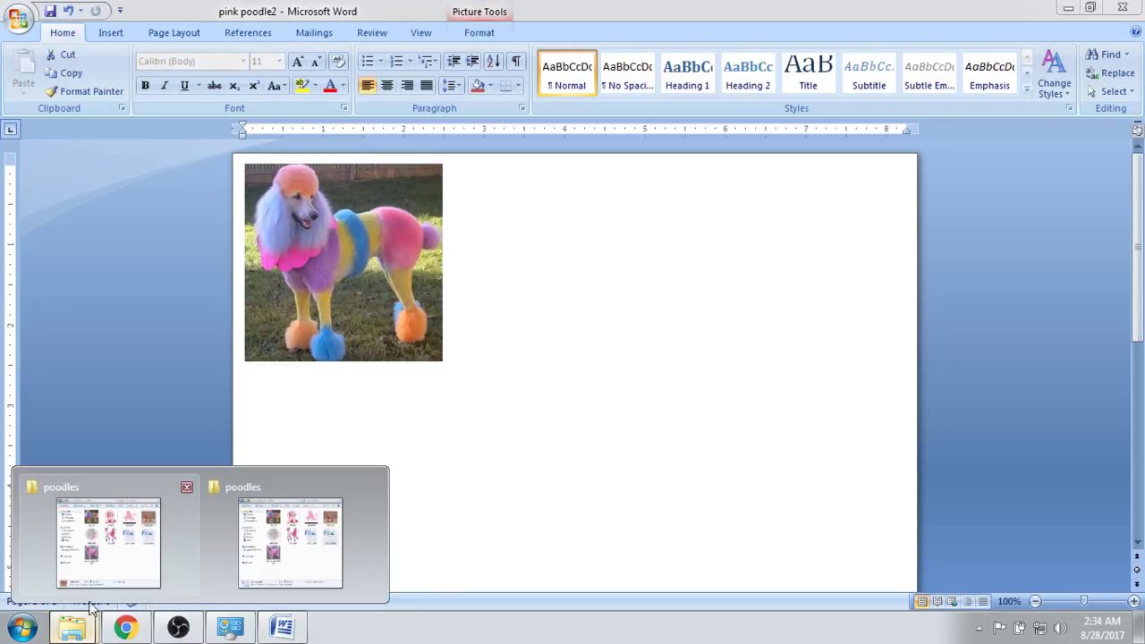
{"action": "left_click", "coordinate": [110, 541]}
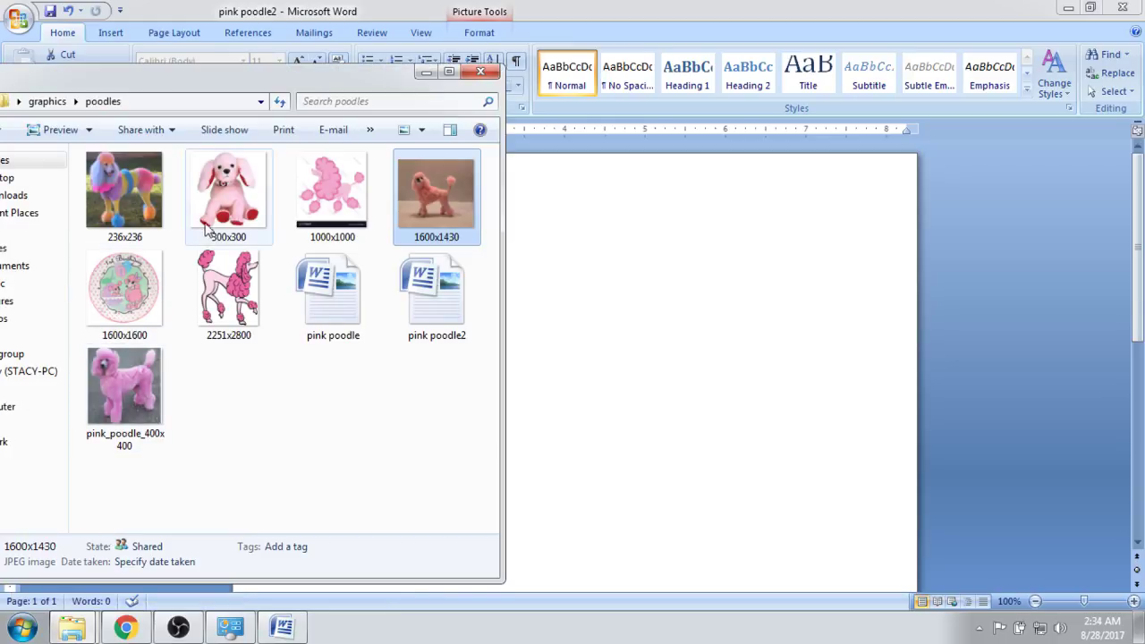
{"action": "left_click_drag", "start_coordinate": [243, 70], "coordinate": [1001, 145]}
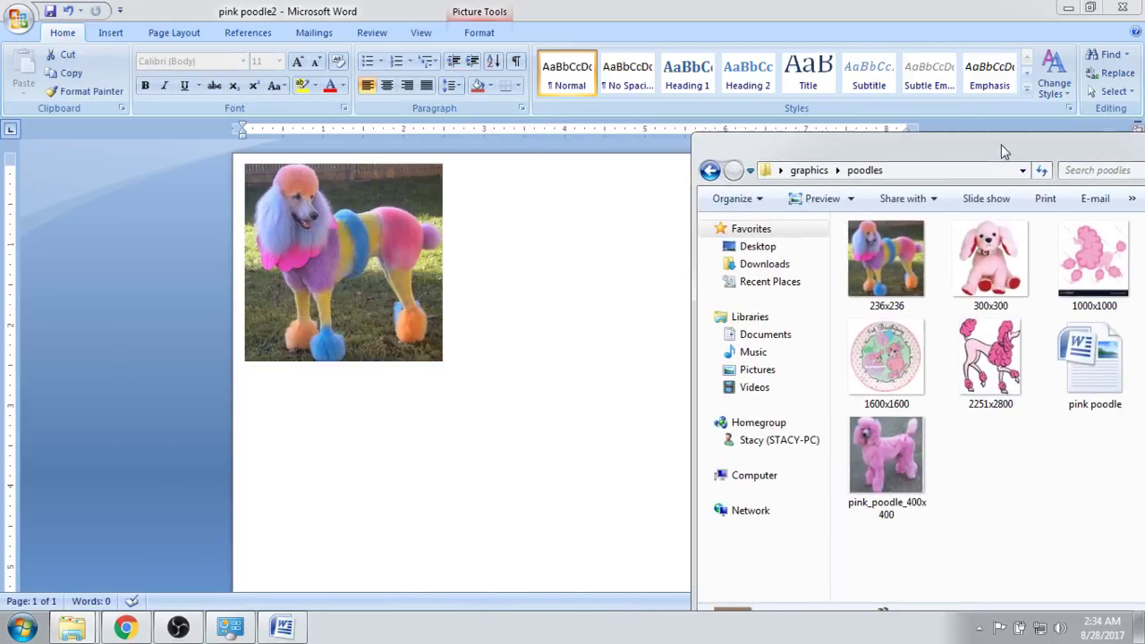
{"action": "left_click_drag", "start_coordinate": [988, 264], "coordinate": [587, 347]}
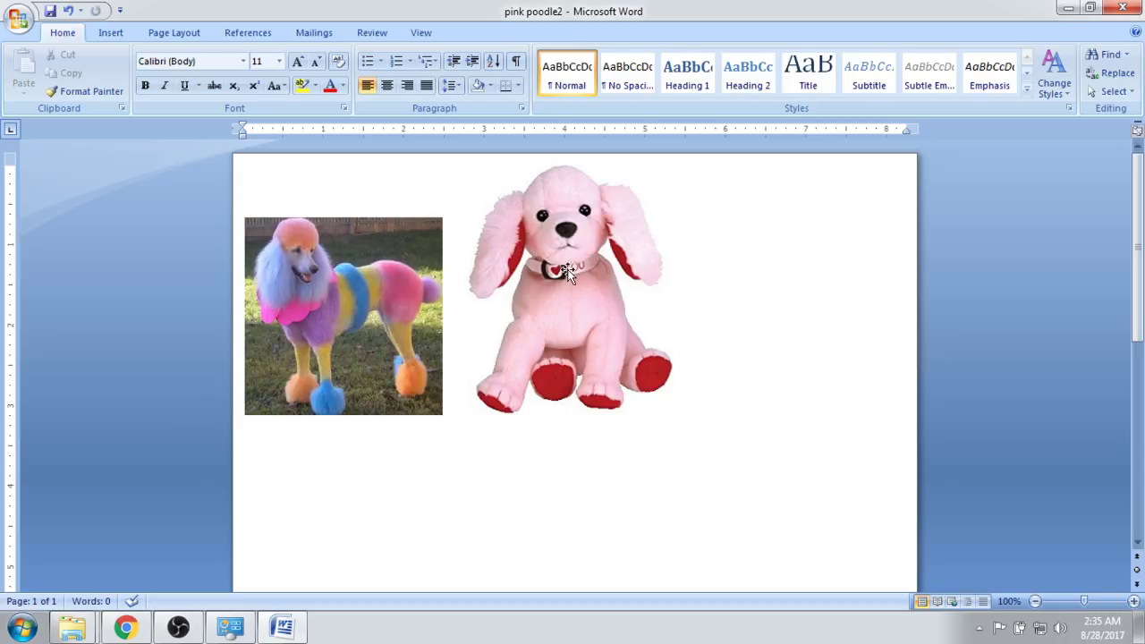
{"action": "left_click_drag", "start_coordinate": [701, 407], "coordinate": [678, 420]}
- Insert the cartoon poodle picture 2251x2800 from the poodles folder after the plush puppy
{"action": "left_click", "coordinate": [703, 404]}
{"action": "mouse_move", "coordinate": [80, 636]}
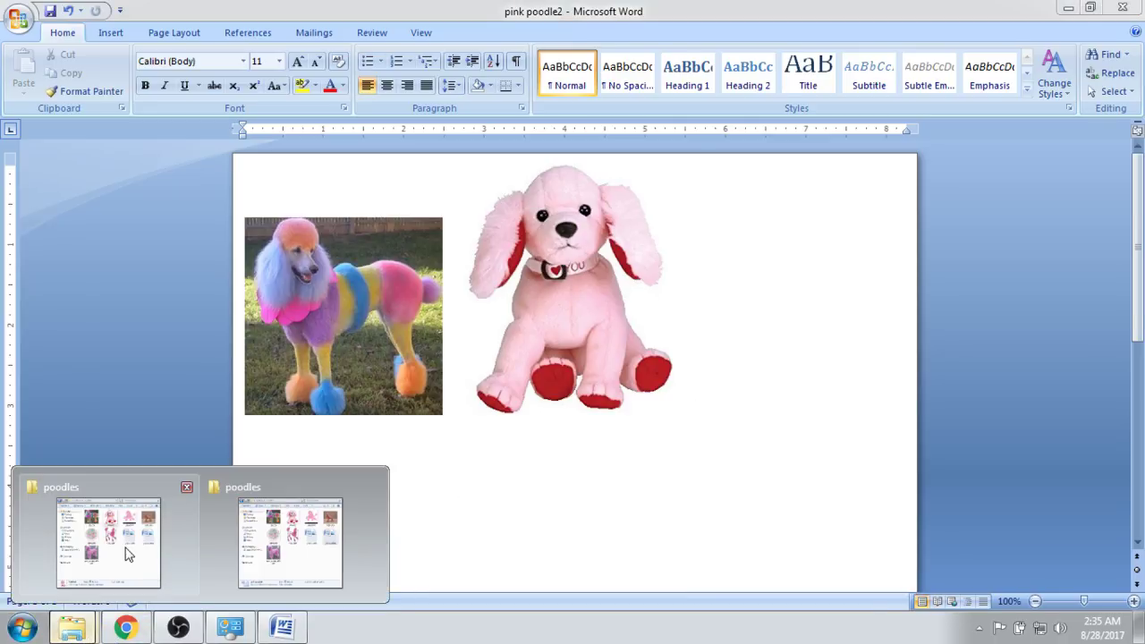
{"action": "left_click", "coordinate": [120, 524]}
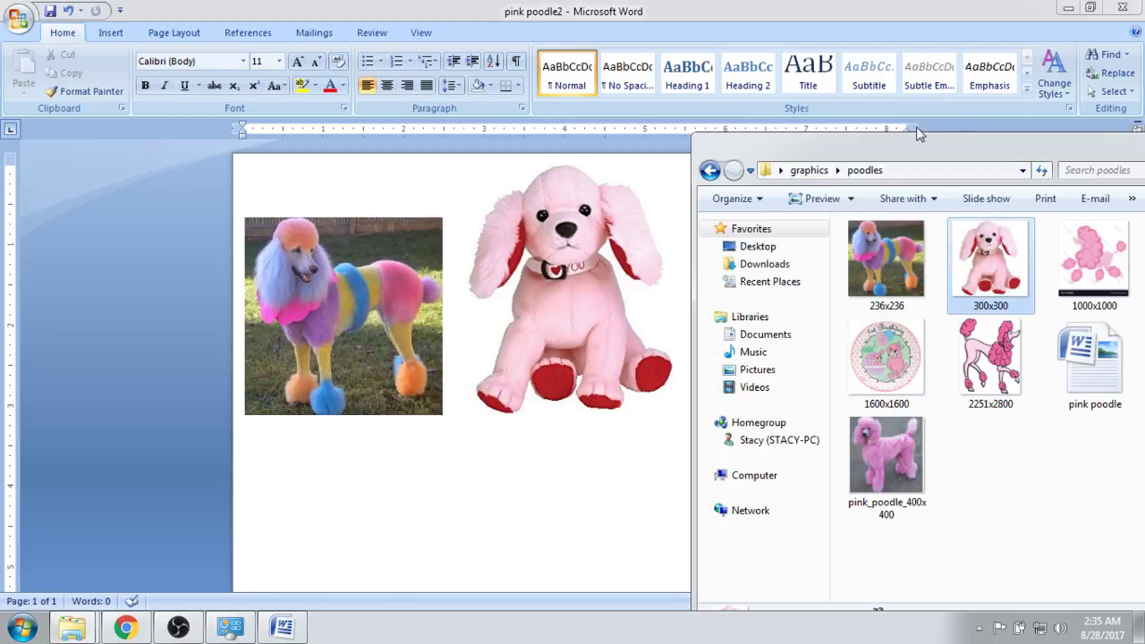
{"action": "left_click_drag", "start_coordinate": [951, 139], "coordinate": [145, 41]}
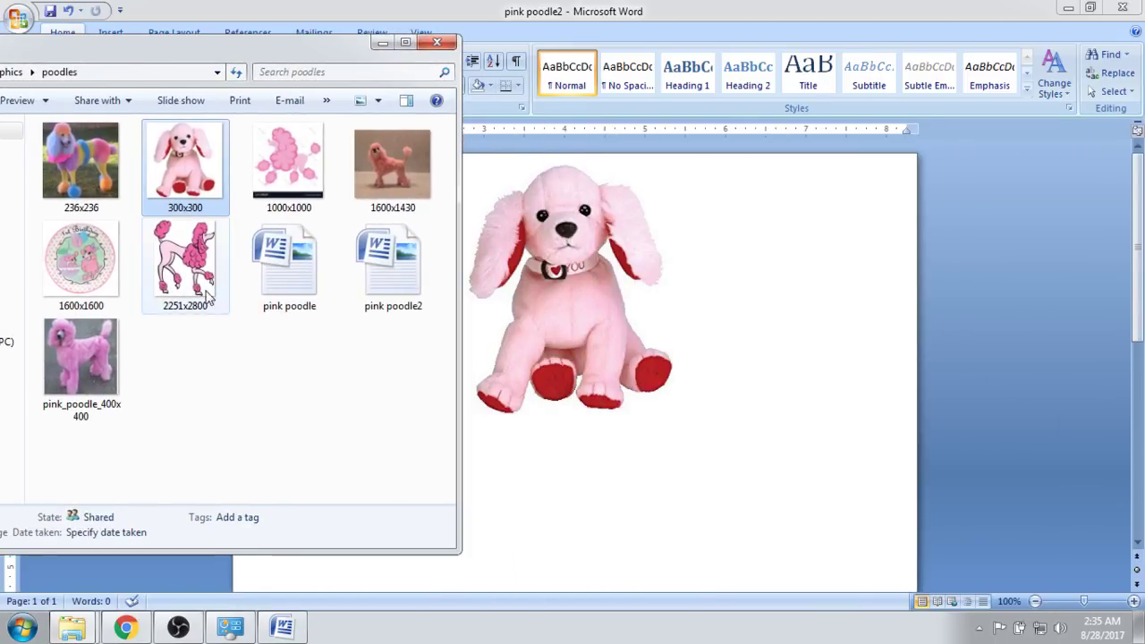
{"action": "left_click_drag", "start_coordinate": [185, 259], "coordinate": [716, 305]}
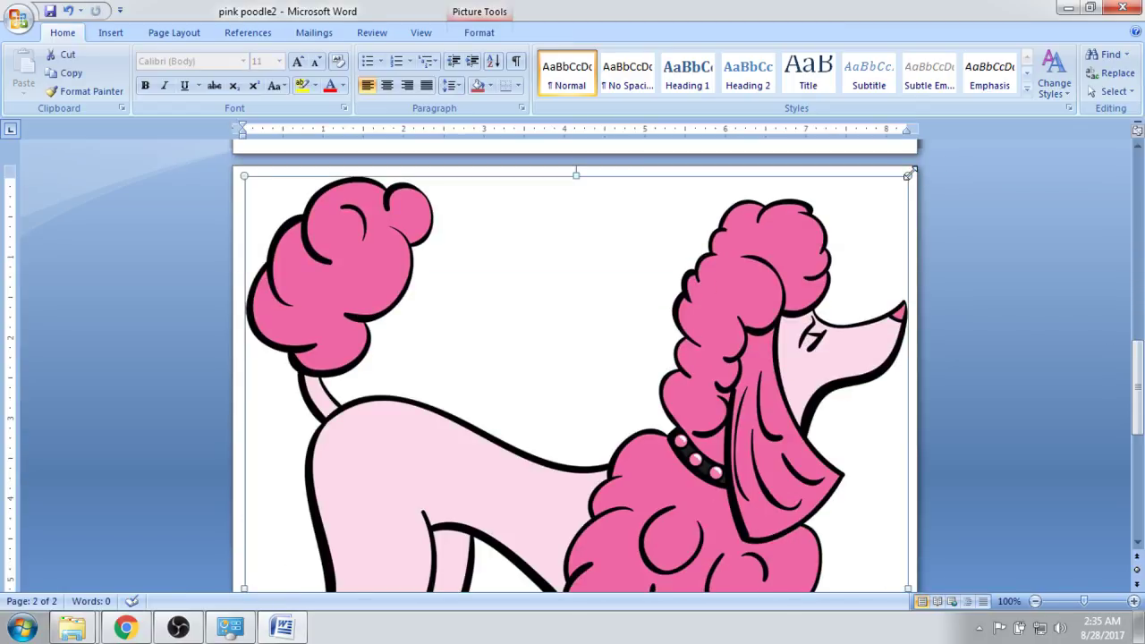
- Shrink the cartoon poodle proportionally to about 3.3 inches wide so it fits below the first row of pictures
{"action": "left_click_drag", "start_coordinate": [529, 197], "coordinate": [583, 396]}
{"action": "left_click_drag", "start_coordinate": [635, 294], "coordinate": [508, 444]}
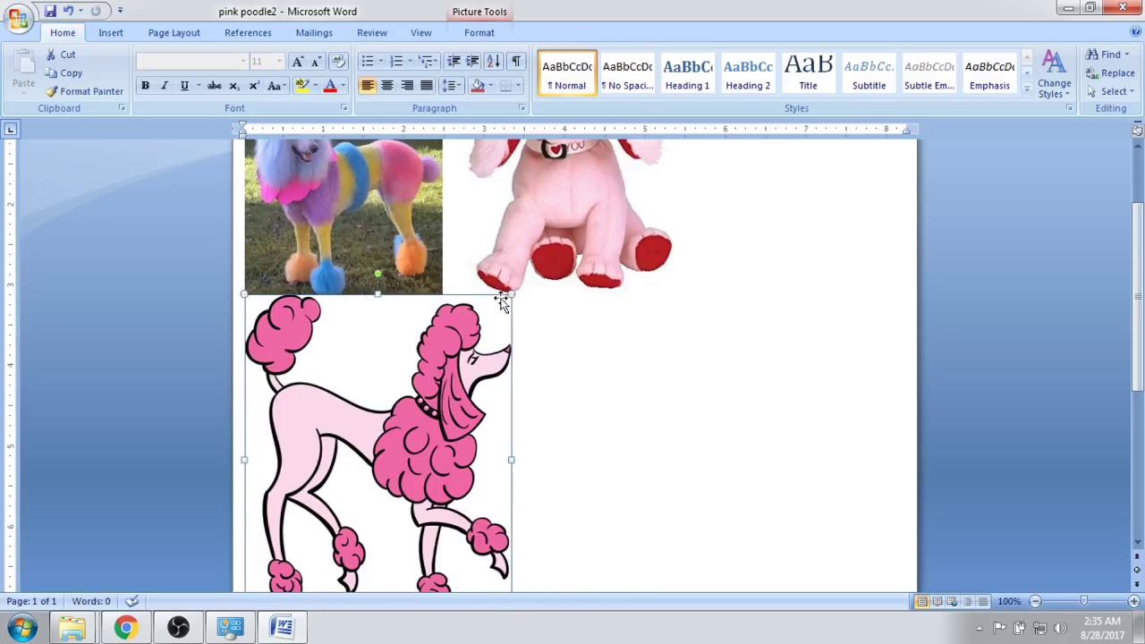
{"action": "scroll", "coordinate": [652, 341], "scroll_direction": "down", "scroll_amount": 3}
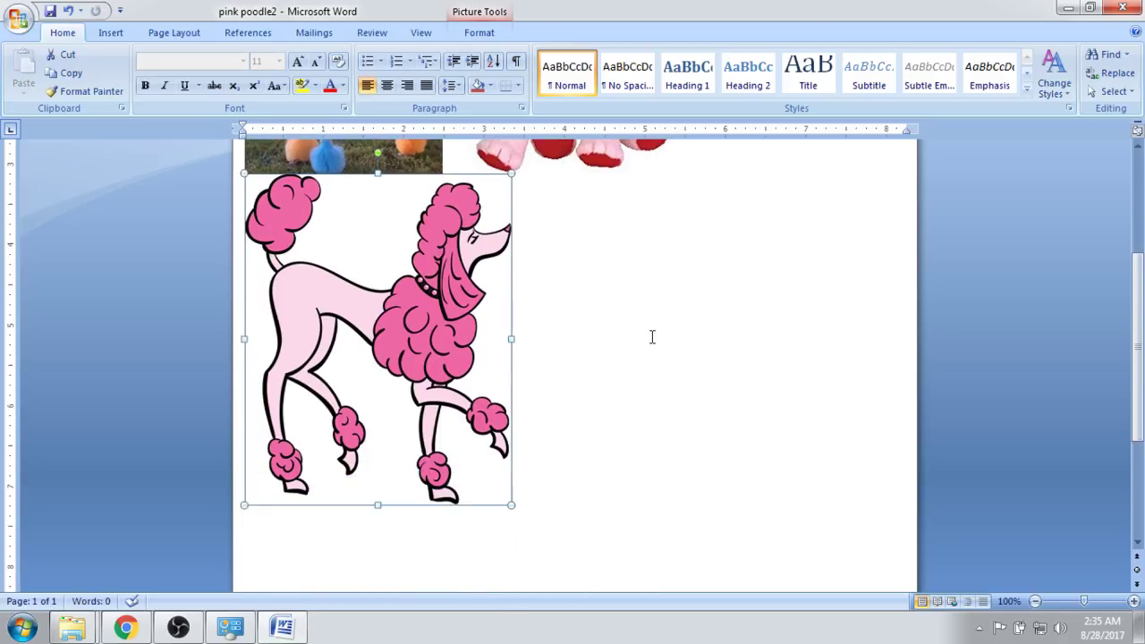
{"action": "scroll", "coordinate": [726, 299], "scroll_direction": "up", "scroll_amount": 6}
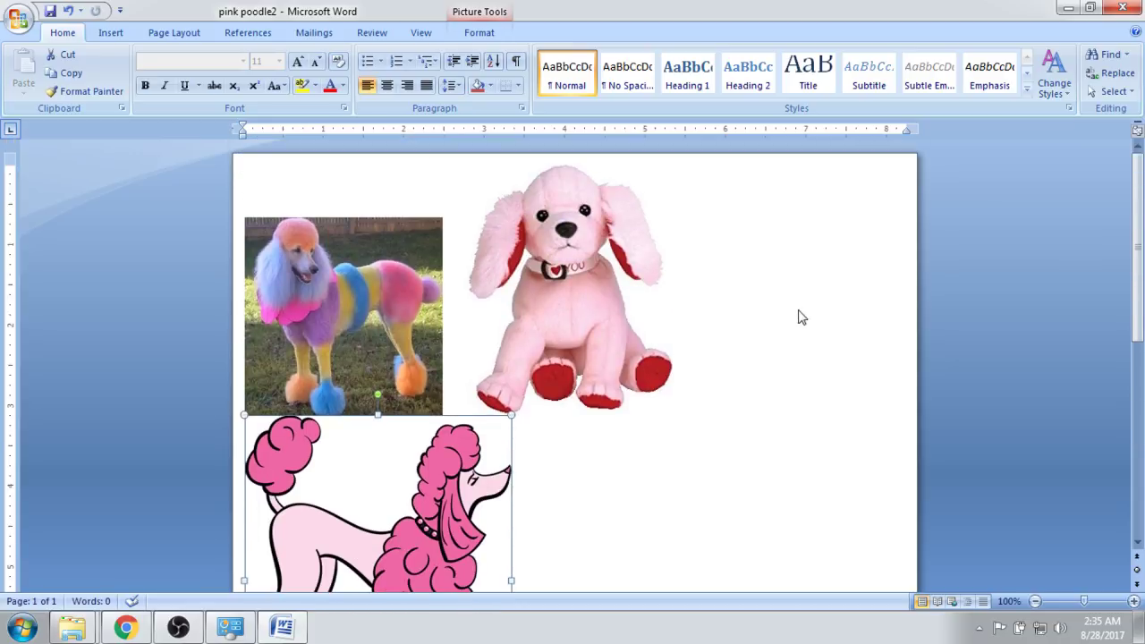
- Close the duplicate poodles folder window
{"action": "left_click", "coordinate": [725, 261]}
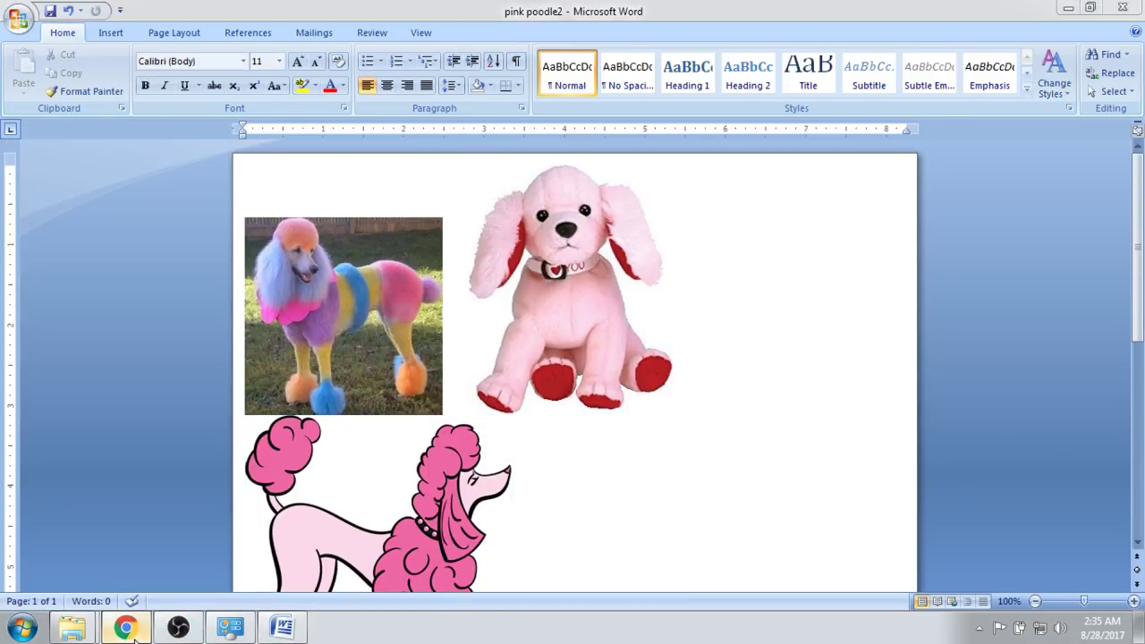
{"action": "left_click", "coordinate": [1068, 7]}
{"action": "left_click", "coordinate": [1068, 7]}
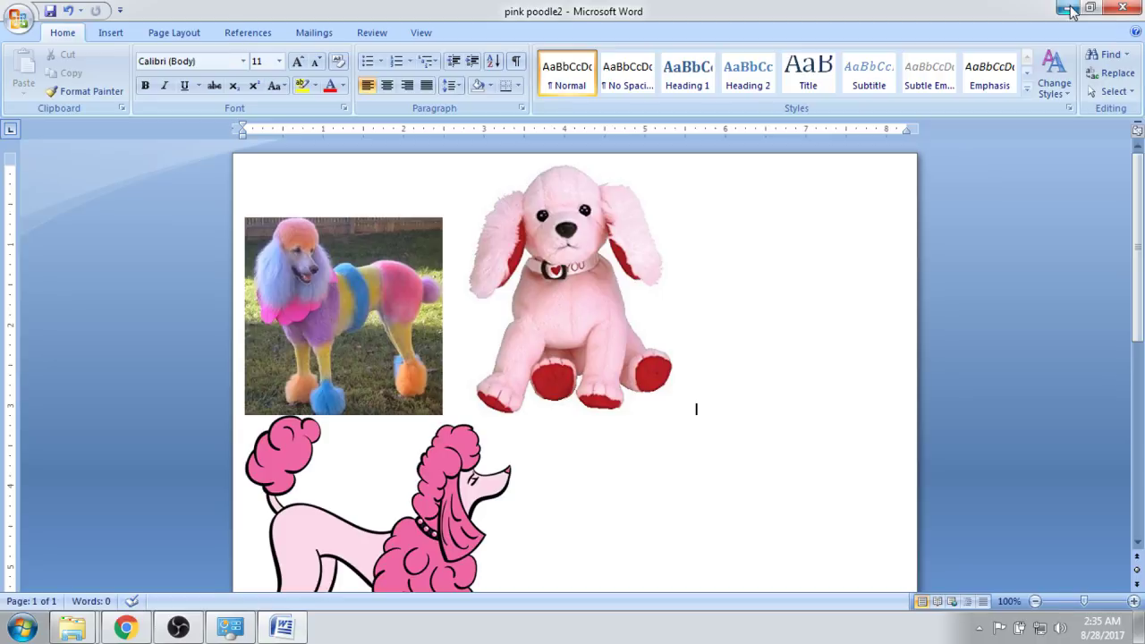
{"action": "mouse_move", "coordinate": [97, 631]}
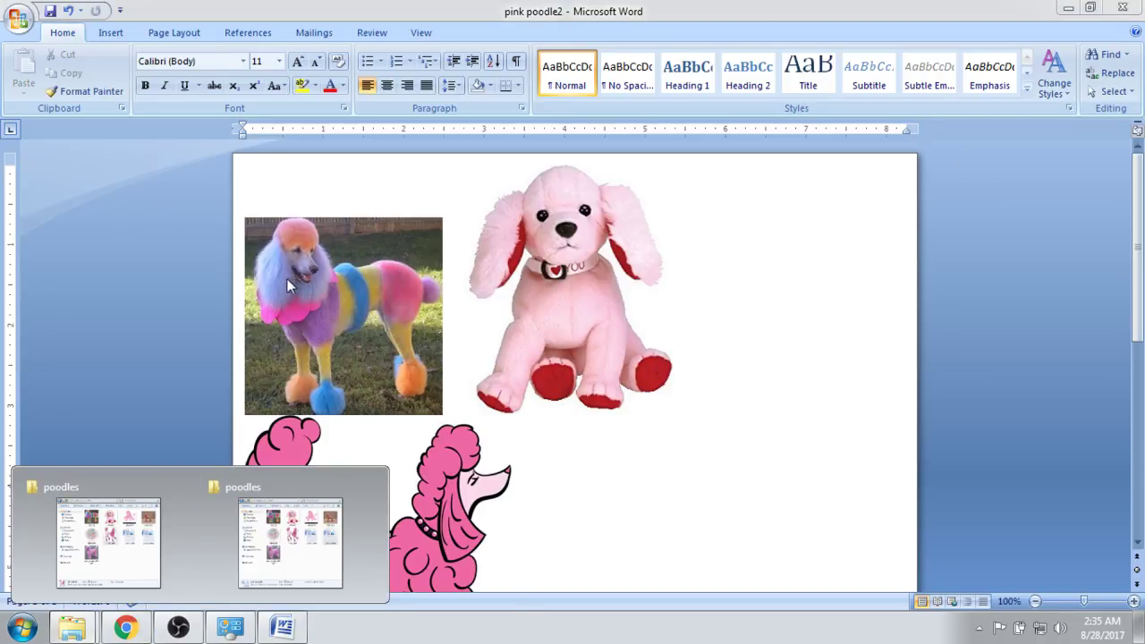
{"action": "left_click", "coordinate": [367, 488]}
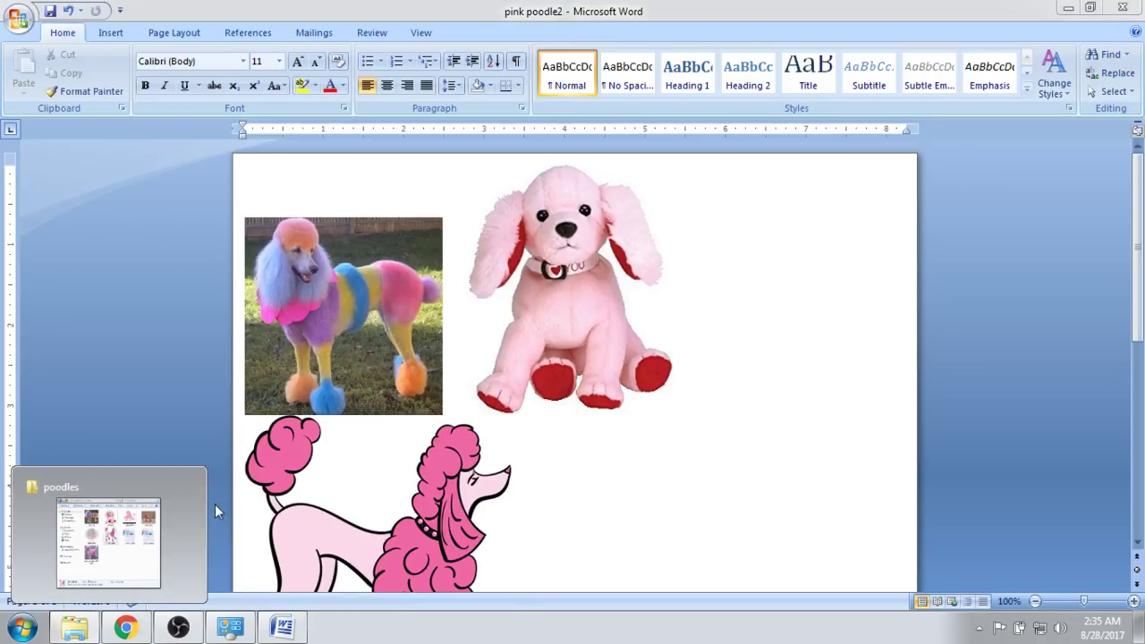
- Insert the photo pink_poodle_400x400 from the poodles folder in front of the cartoon poodle in the second row
{"action": "left_click", "coordinate": [134, 536]}
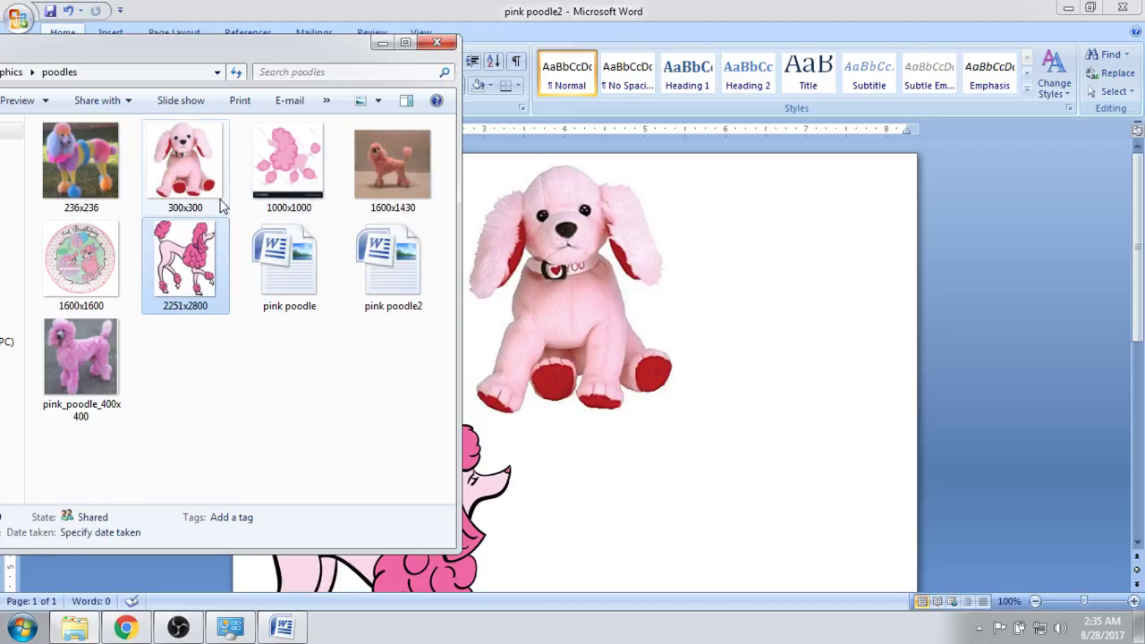
{"action": "left_click_drag", "start_coordinate": [96, 350], "coordinate": [506, 285]}
{"action": "scroll", "coordinate": [767, 282], "scroll_direction": "down", "scroll_amount": 3}
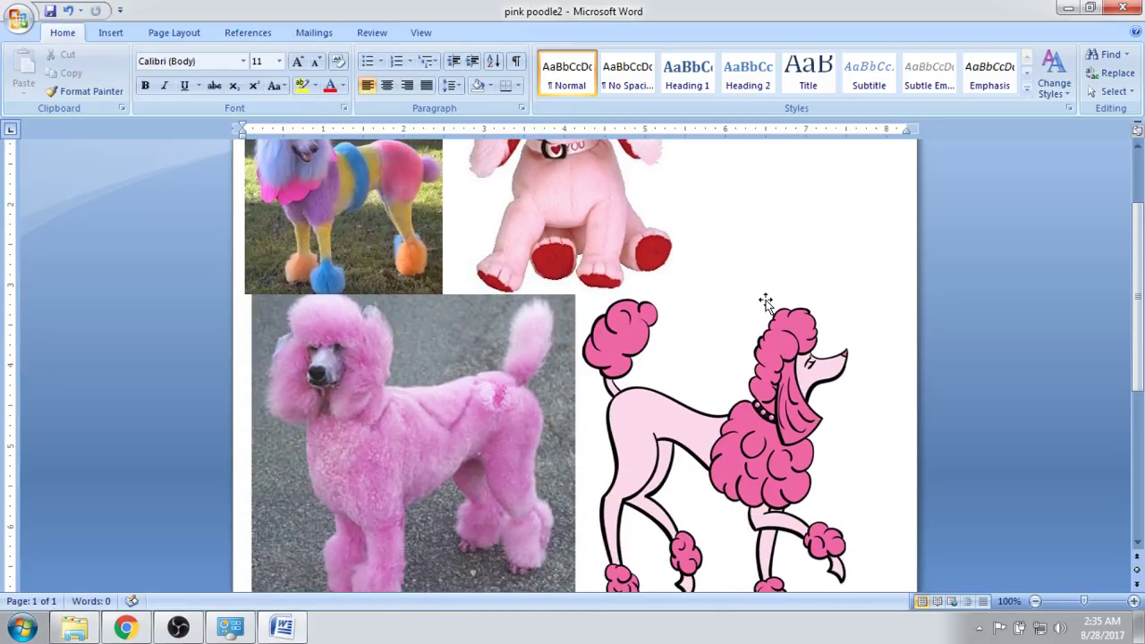
- Shrink the pink poodle photo to about 2.5 inches wide and move it into the first row after the plush puppy
{"action": "left_click", "coordinate": [530, 343]}
{"action": "left_click_drag", "start_coordinate": [580, 294], "coordinate": [444, 453]}
{"action": "scroll", "coordinate": [821, 195], "scroll_direction": "up", "scroll_amount": 2}
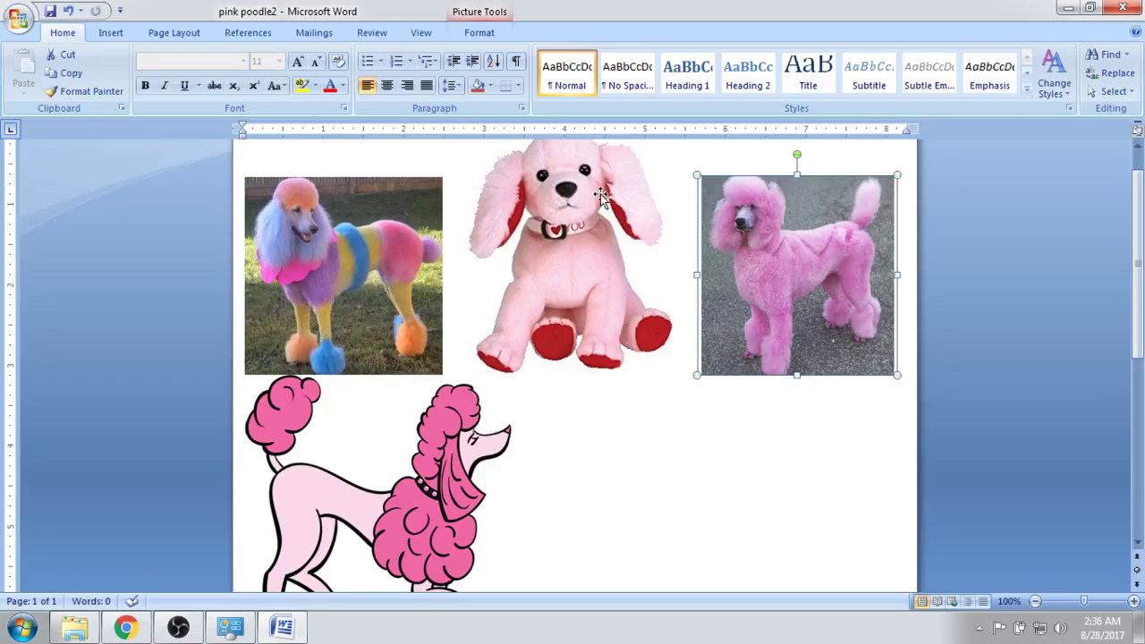
{"action": "scroll", "coordinate": [573, 259], "scroll_direction": "up", "scroll_amount": 1}
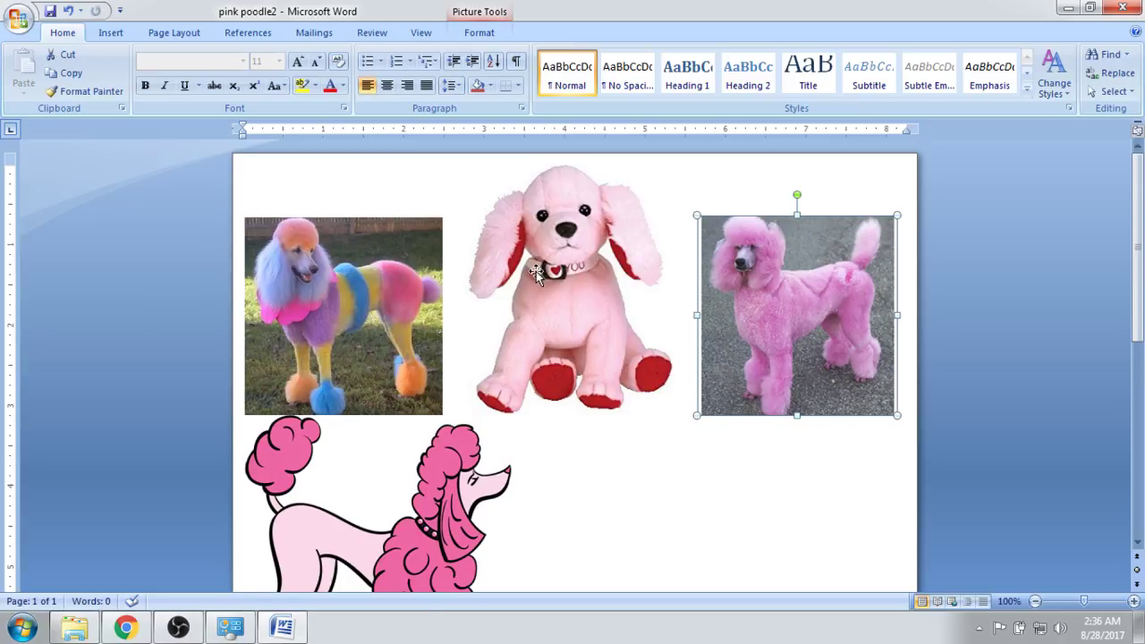
- Move the plush puppy picture from the first row down to the second row, directly after the cartoon poodle
{"action": "scroll", "coordinate": [536, 271], "scroll_direction": "down", "scroll_amount": 3}
{"action": "left_click_drag", "start_coordinate": [580, 200], "coordinate": [583, 210]}
{"action": "left_click_drag", "start_coordinate": [633, 437], "coordinate": [633, 438]}
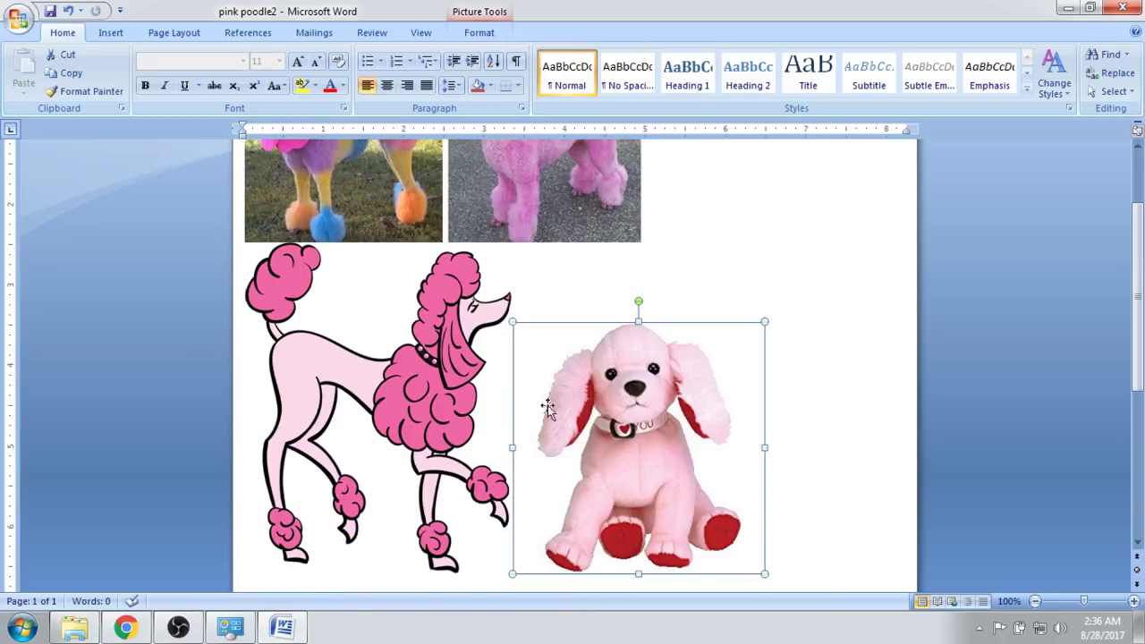
{"action": "scroll", "coordinate": [639, 379], "scroll_direction": "up", "scroll_amount": 3}
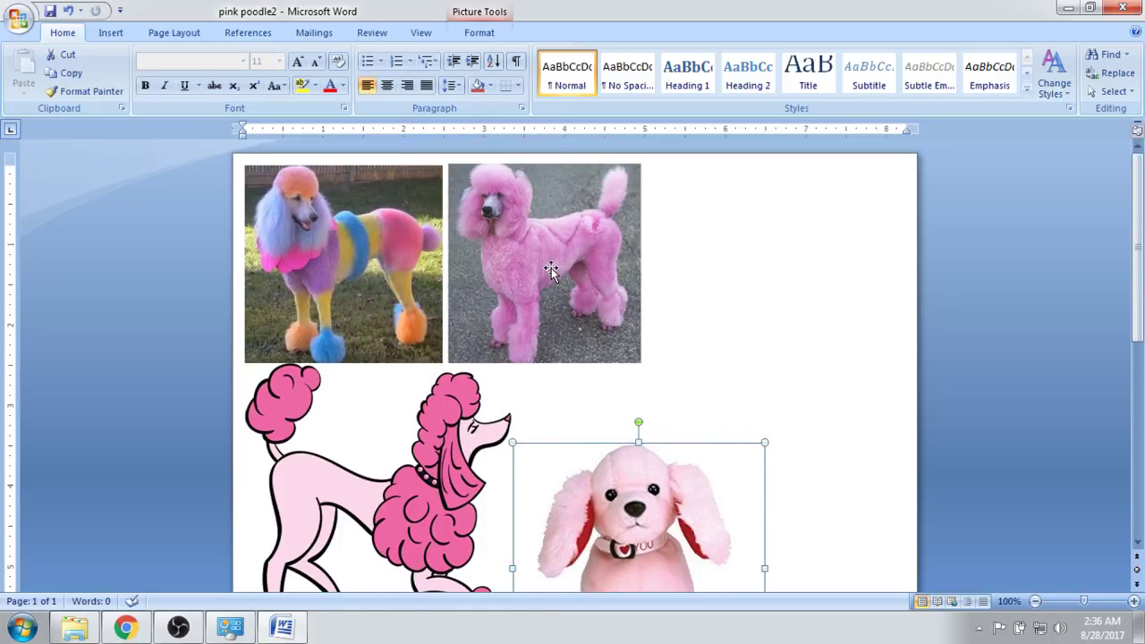
- Try to move the pink poodle photo into the empty space at the end of the first row
{"action": "left_click_drag", "start_coordinate": [552, 268], "coordinate": [800, 258]}
{"action": "left_click_drag", "start_coordinate": [594, 265], "coordinate": [801, 270]}
{"action": "left_click", "coordinate": [695, 281]}
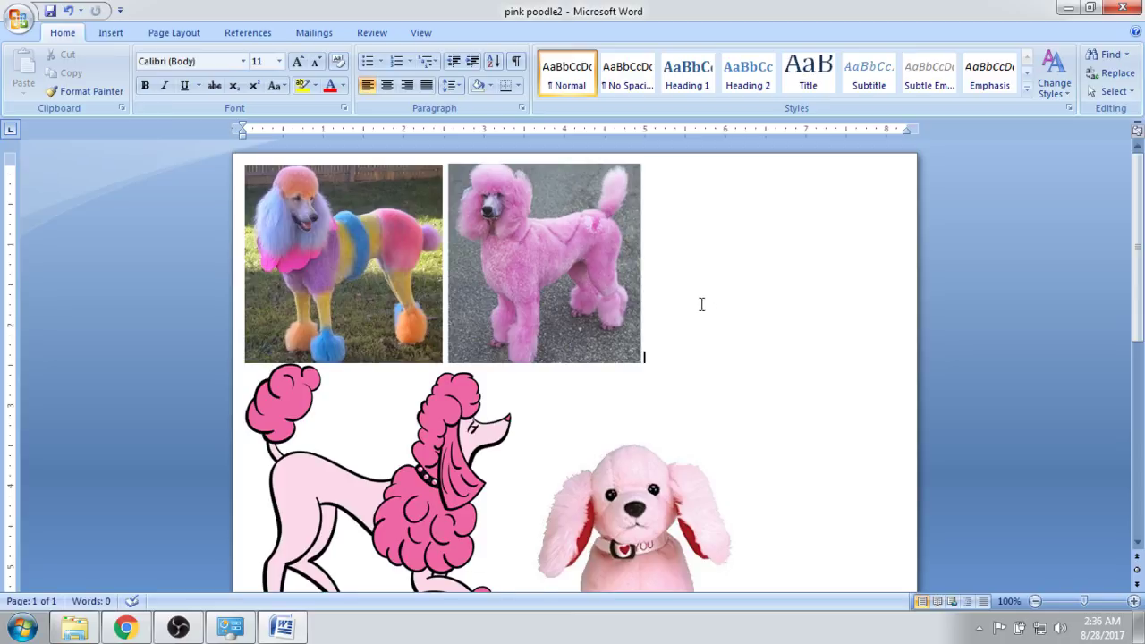
{"action": "left_click_drag", "start_coordinate": [497, 244], "coordinate": [498, 242]}
{"action": "left_click_drag", "start_coordinate": [776, 234], "coordinate": [807, 226]}
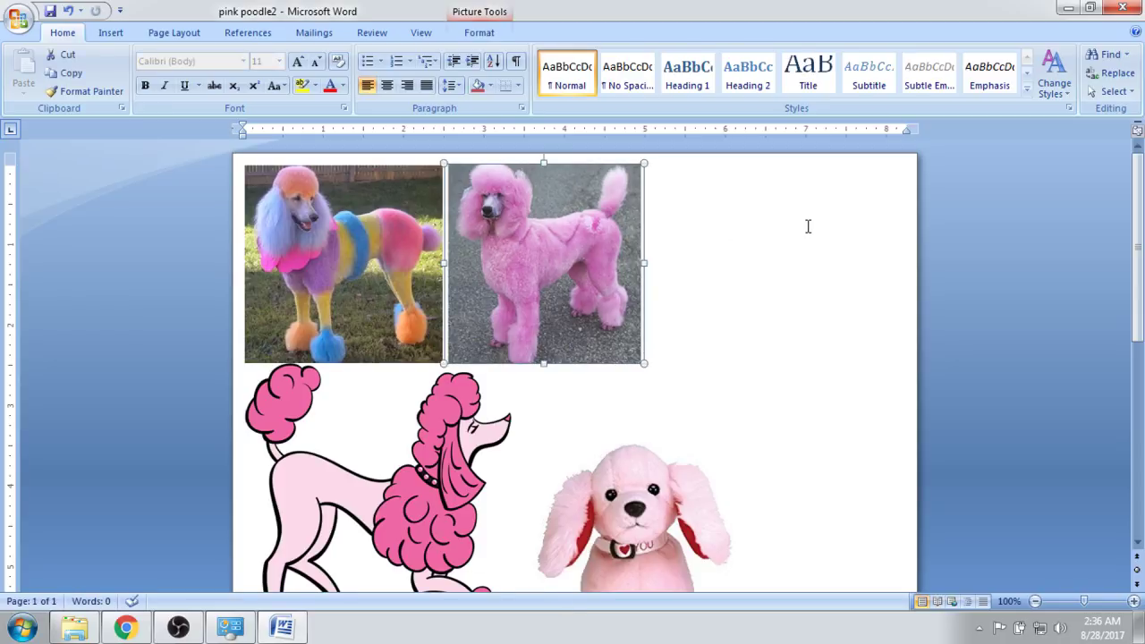
- Move the pink poodle photo from the first row down to the second row, after the plush puppy
{"action": "scroll", "coordinate": [807, 226], "scroll_direction": "down", "scroll_amount": 2}
{"action": "left_click_drag", "start_coordinate": [542, 172], "coordinate": [831, 526]}
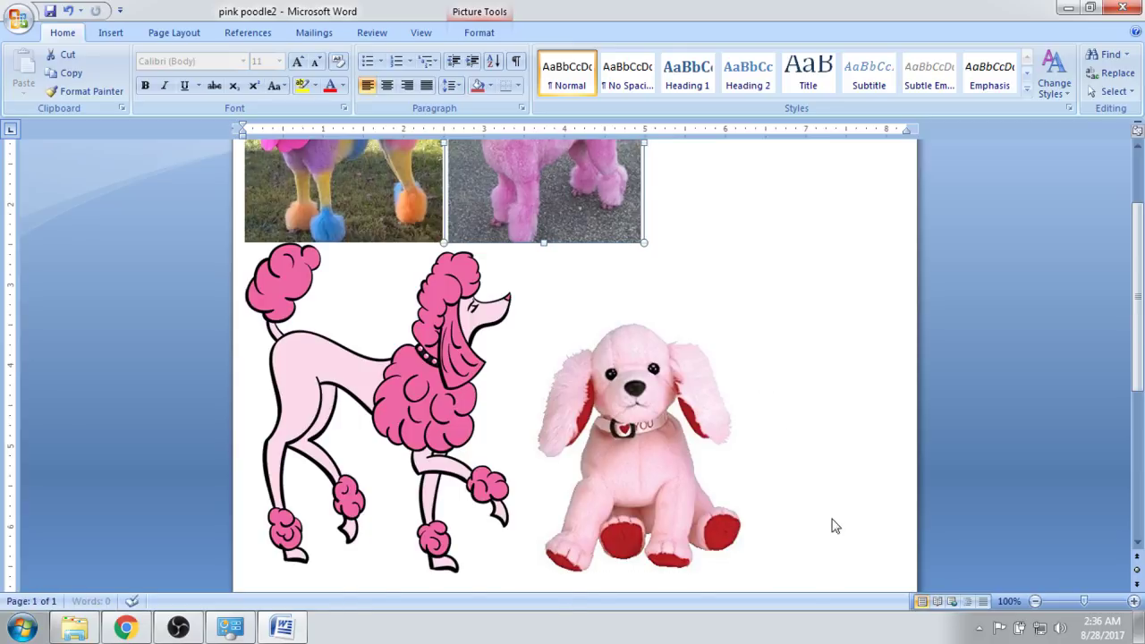
{"action": "scroll", "coordinate": [671, 305], "scroll_direction": "up", "scroll_amount": 2}
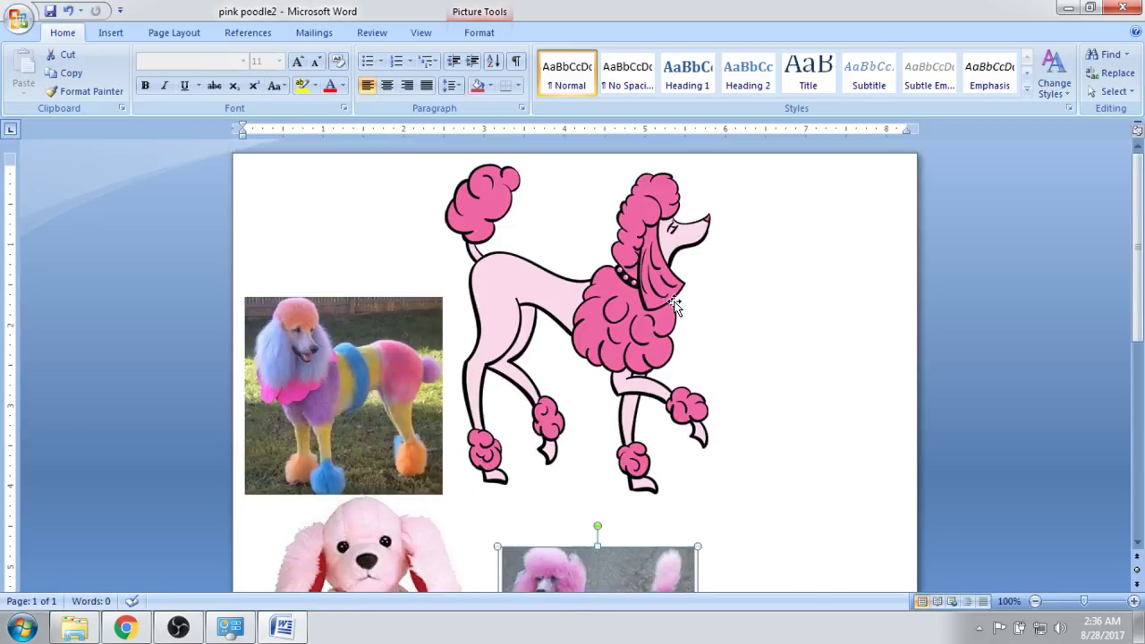
{"action": "scroll", "coordinate": [674, 306], "scroll_direction": "down", "scroll_amount": 2}
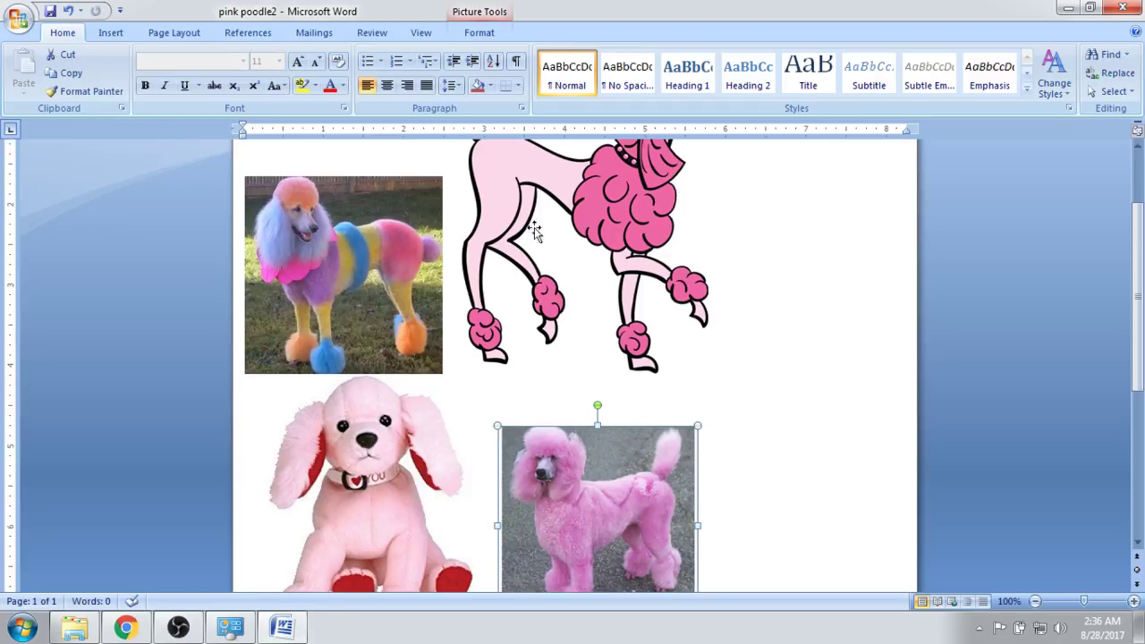
{"action": "scroll", "coordinate": [658, 349], "scroll_direction": "down", "scroll_amount": 4}
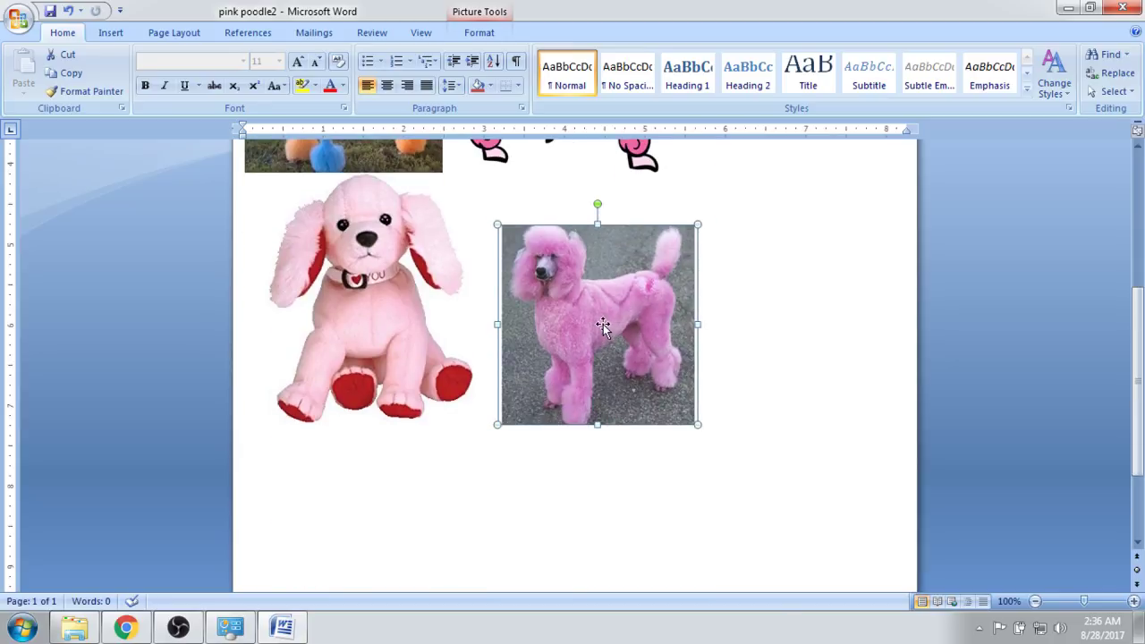
{"action": "scroll", "coordinate": [716, 330], "scroll_direction": "up", "scroll_amount": 6}
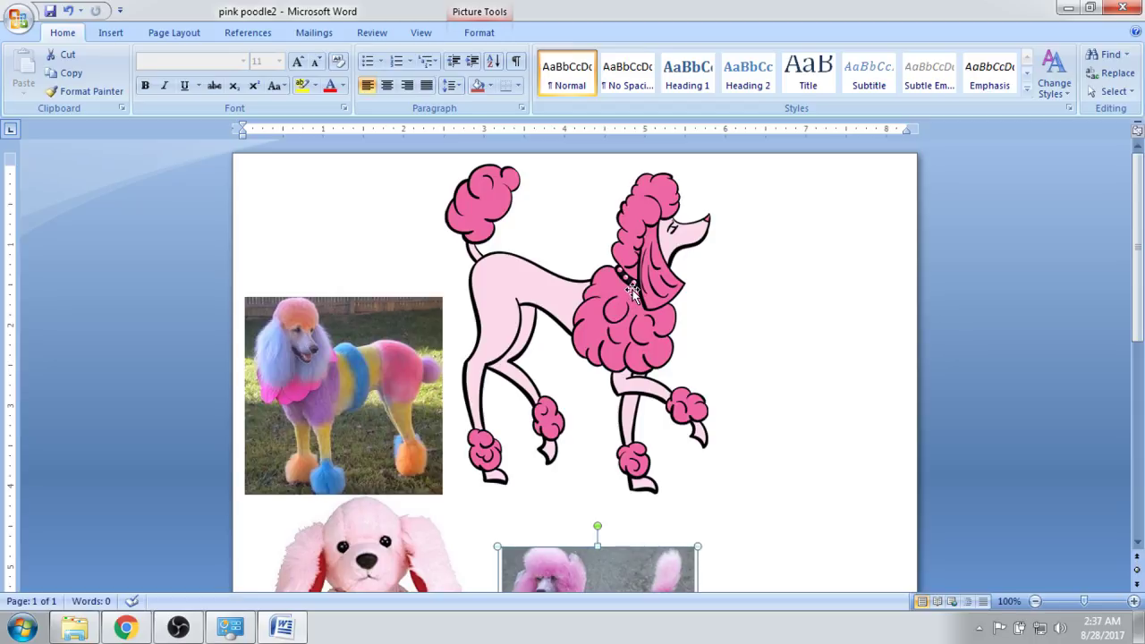
- Recolor the cartoon poodle picture with the purple dark variation in its picture formatting
{"action": "left_click", "coordinate": [608, 305]}
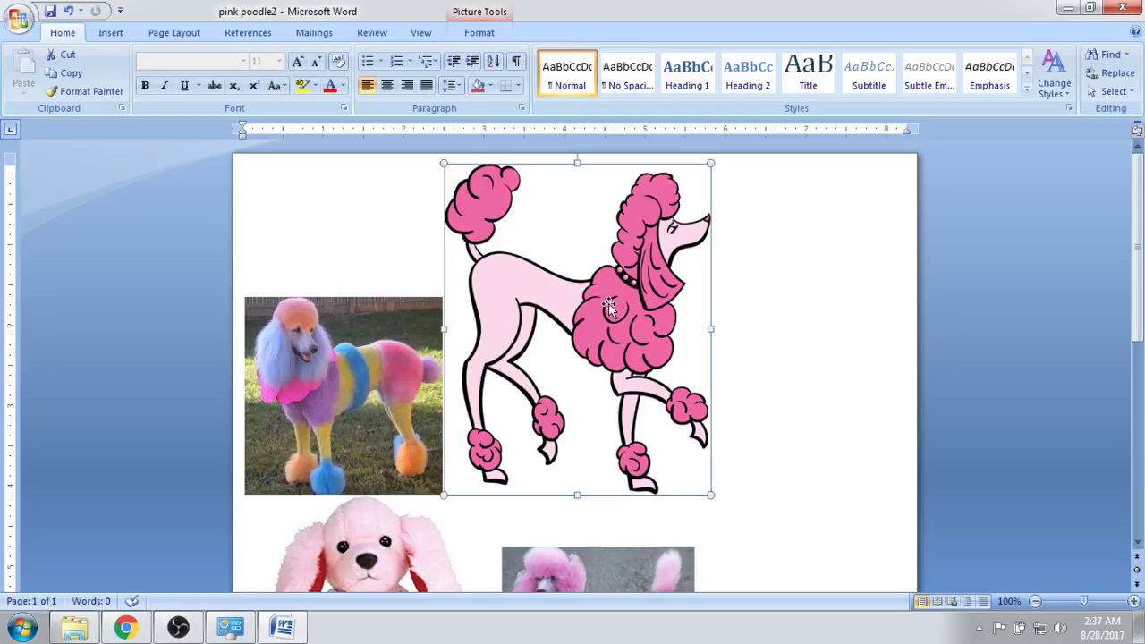
{"action": "right_click", "coordinate": [615, 315]}
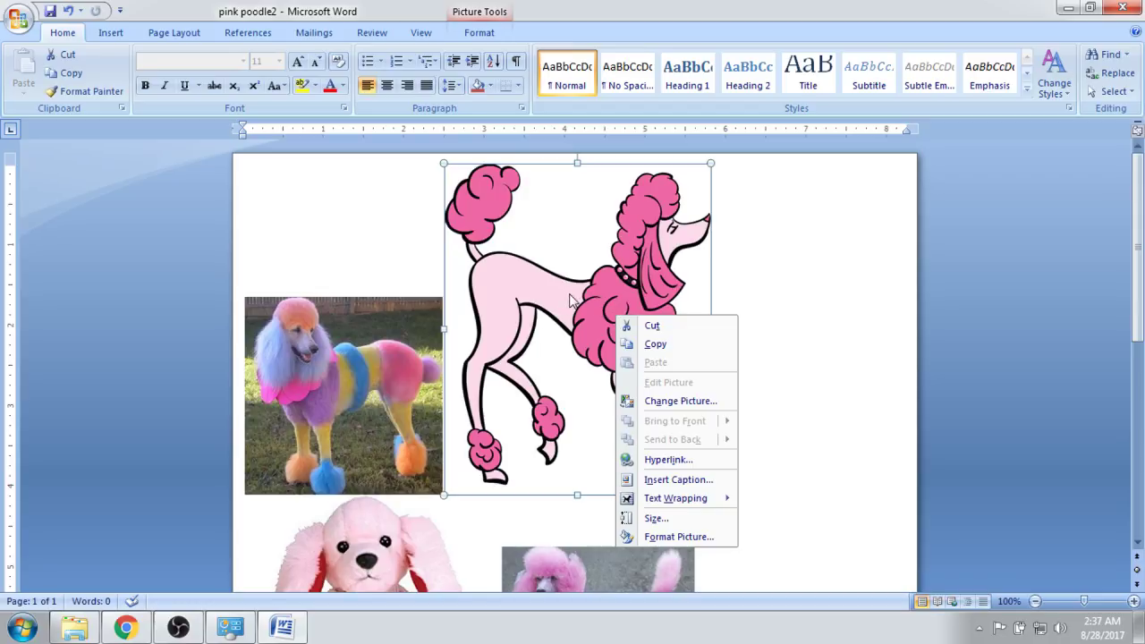
{"action": "left_click", "coordinate": [659, 541]}
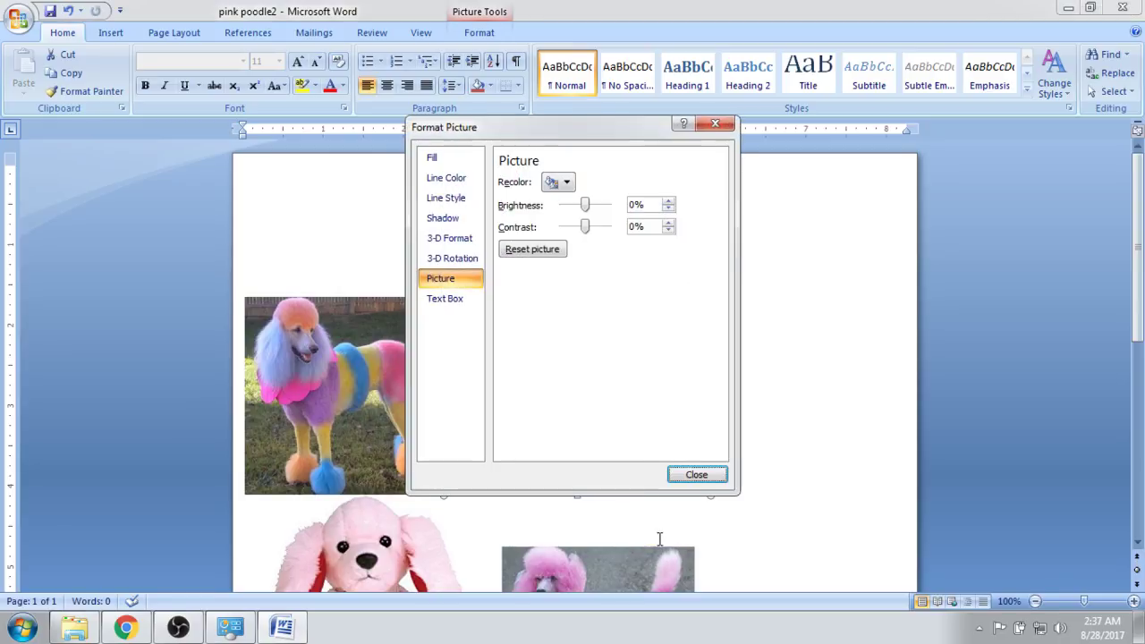
{"action": "left_click_drag", "start_coordinate": [639, 125], "coordinate": [344, 165]}
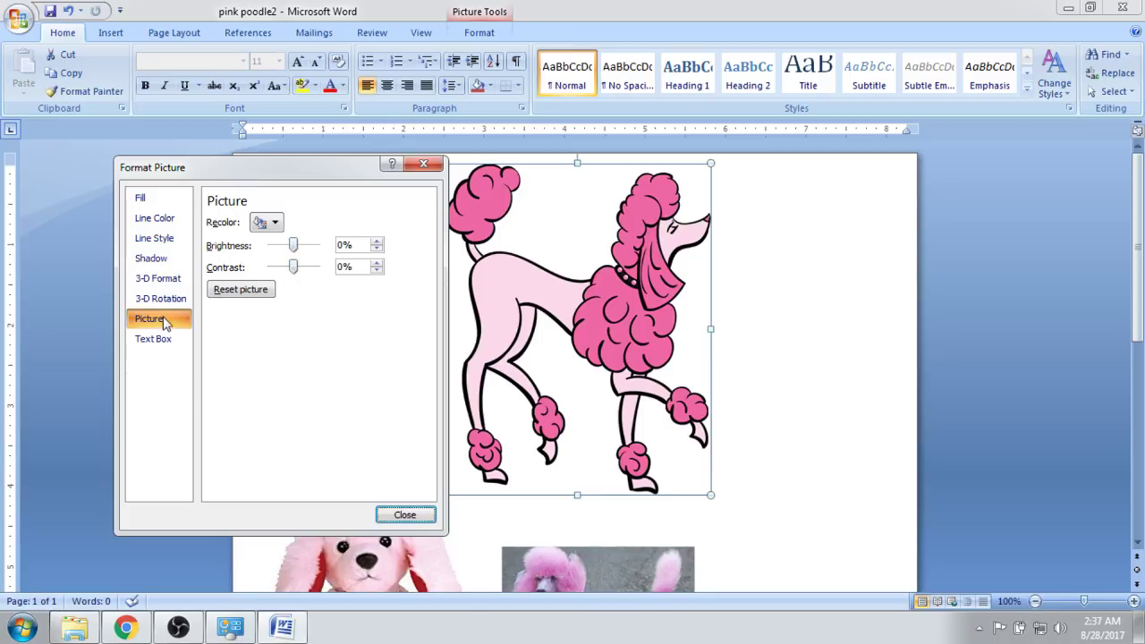
{"action": "left_click", "coordinate": [271, 225]}
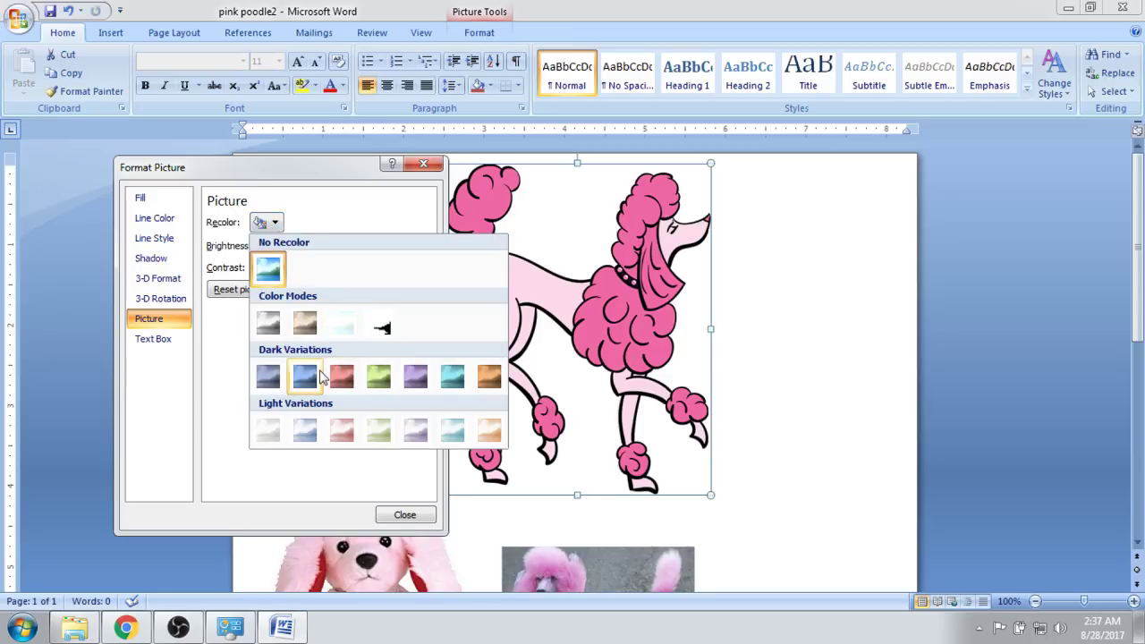
{"action": "left_click", "coordinate": [416, 377]}
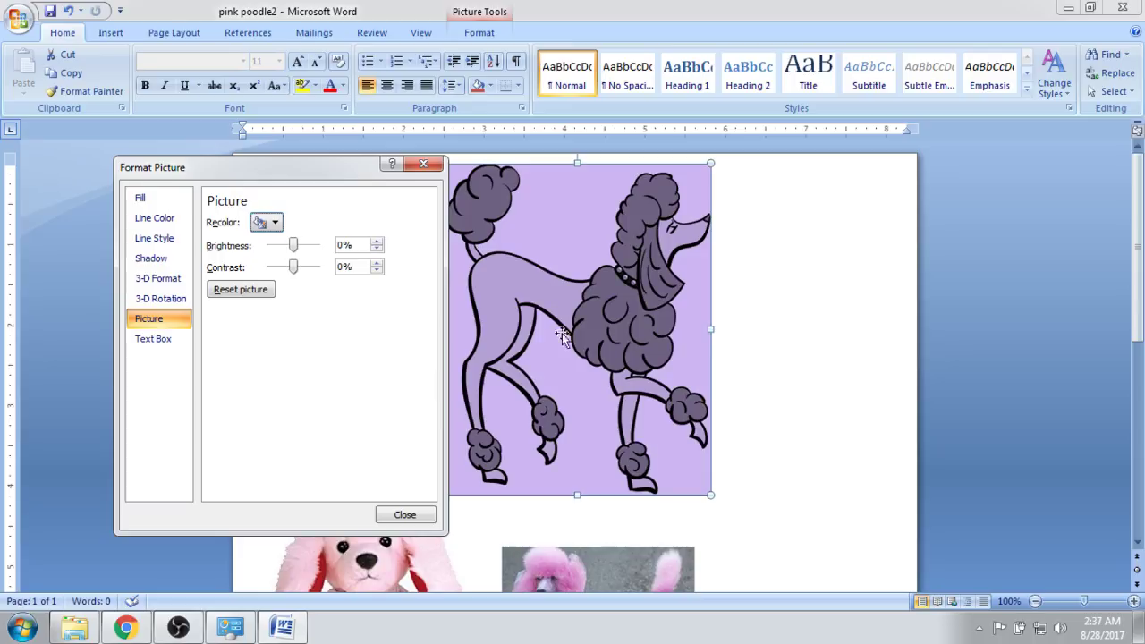
- Try the washout, light aqua, light red and dark red recolor options on the cartoon poodle
{"action": "left_click", "coordinate": [265, 222]}
{"action": "left_click", "coordinate": [353, 331]}
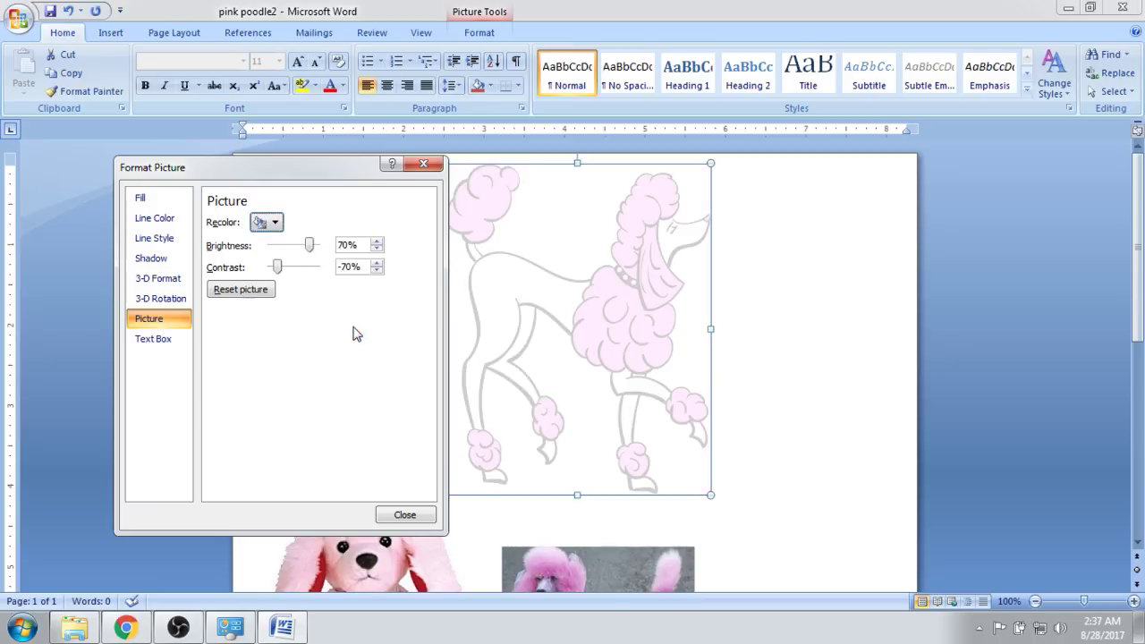
{"action": "left_click", "coordinate": [273, 224]}
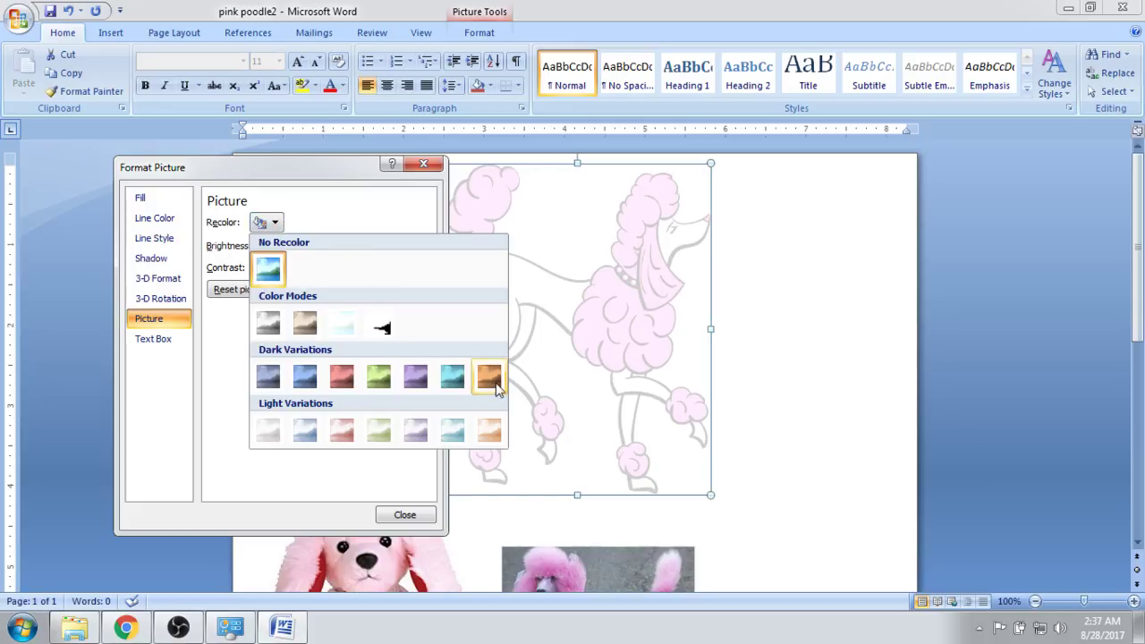
{"action": "left_click", "coordinate": [459, 423]}
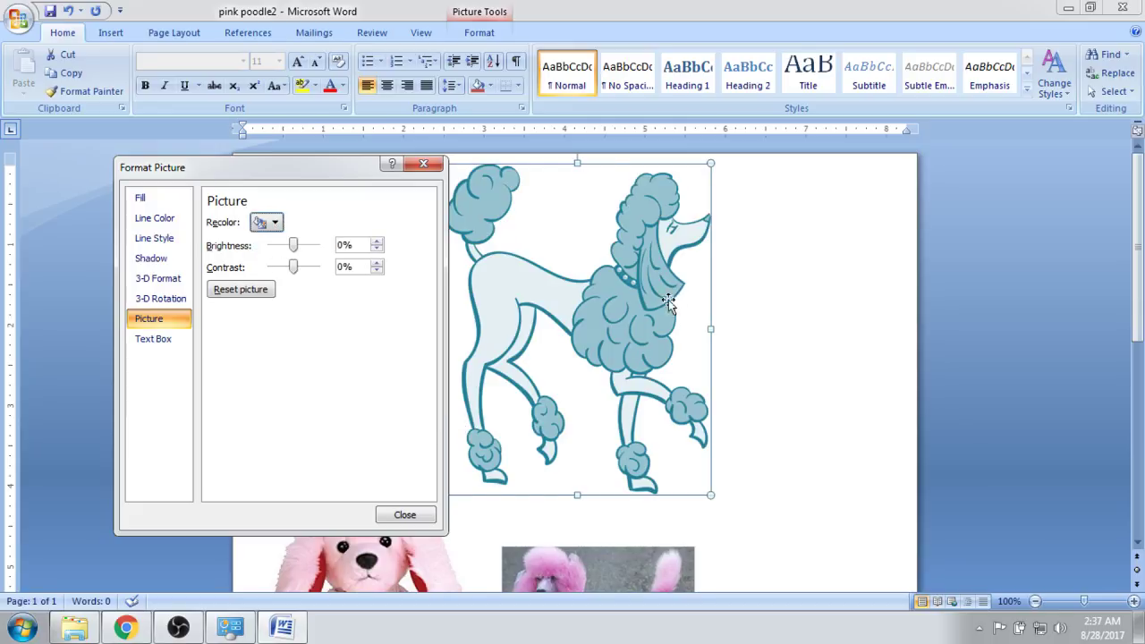
{"action": "left_click", "coordinate": [265, 223]}
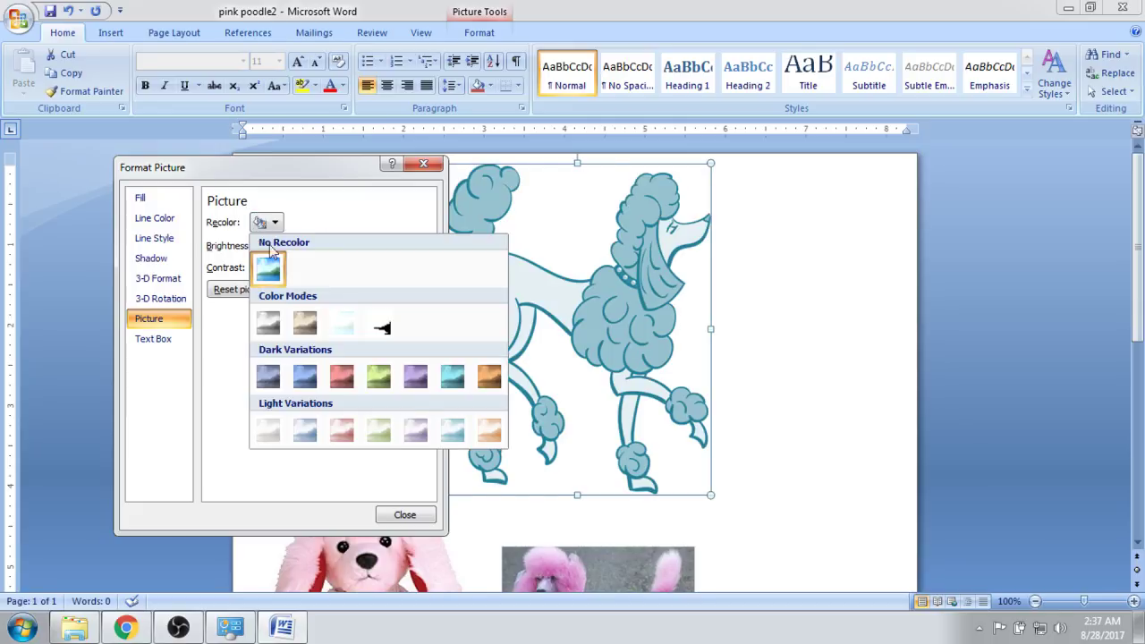
{"action": "left_click", "coordinate": [343, 430]}
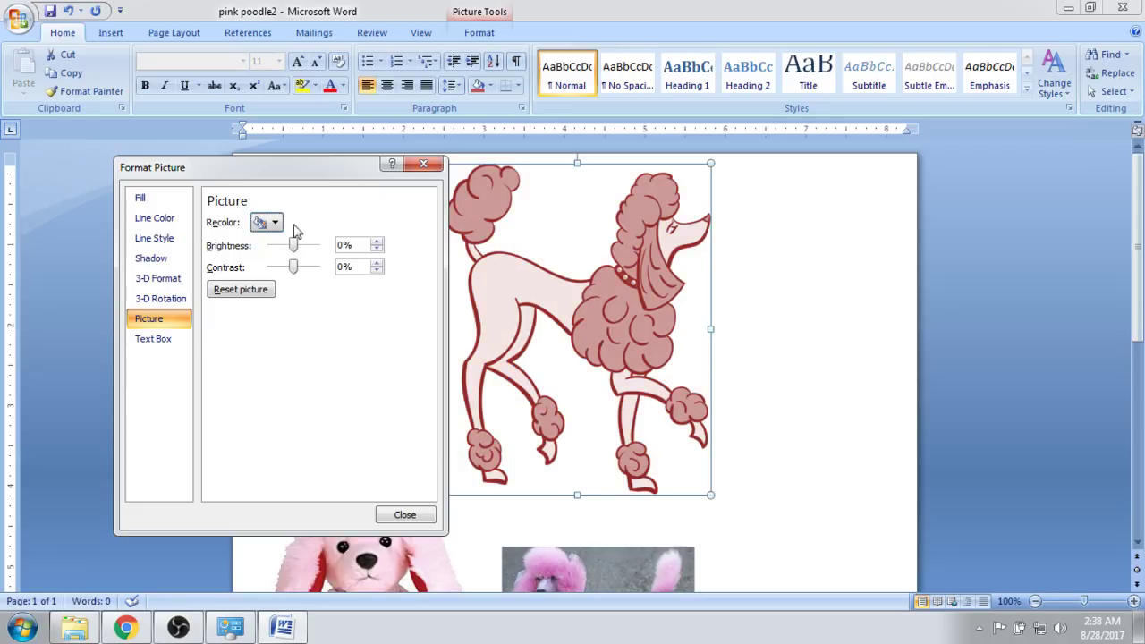
{"action": "left_click", "coordinate": [260, 222]}
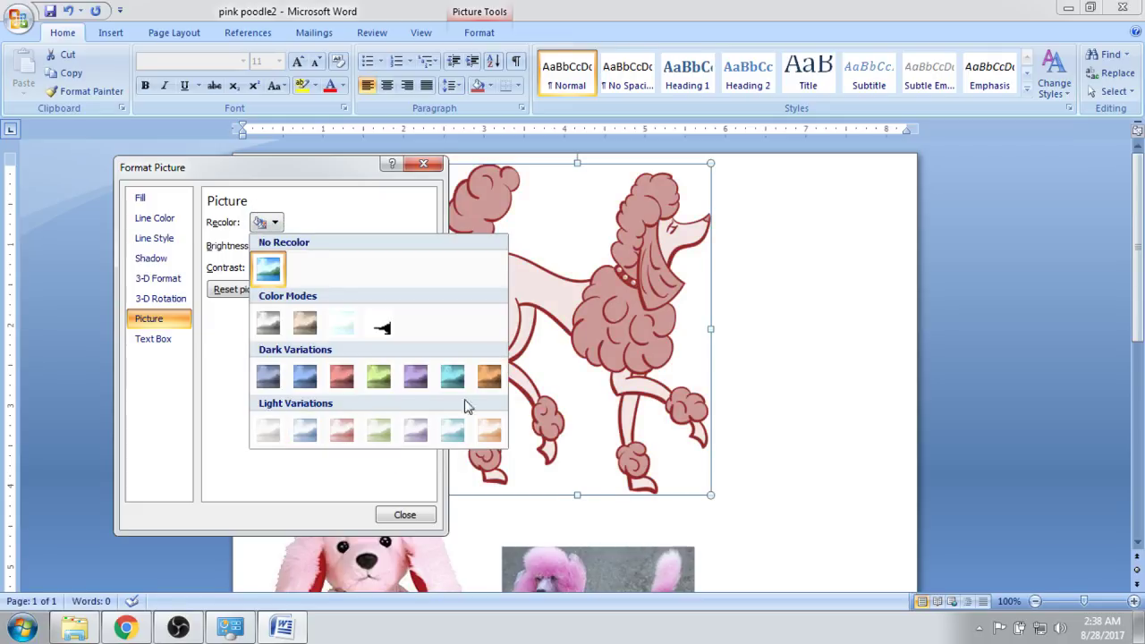
{"action": "left_click", "coordinate": [341, 377]}
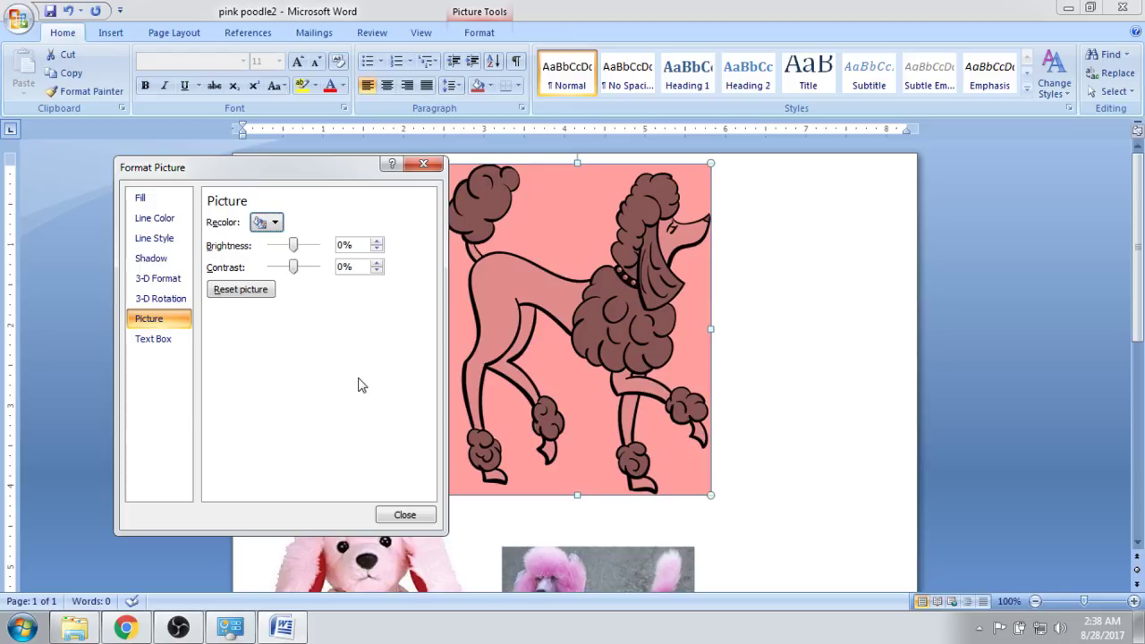
- Reset the cartoon poodle picture to its original look and close the picture formatting
{"action": "left_click", "coordinate": [255, 298]}
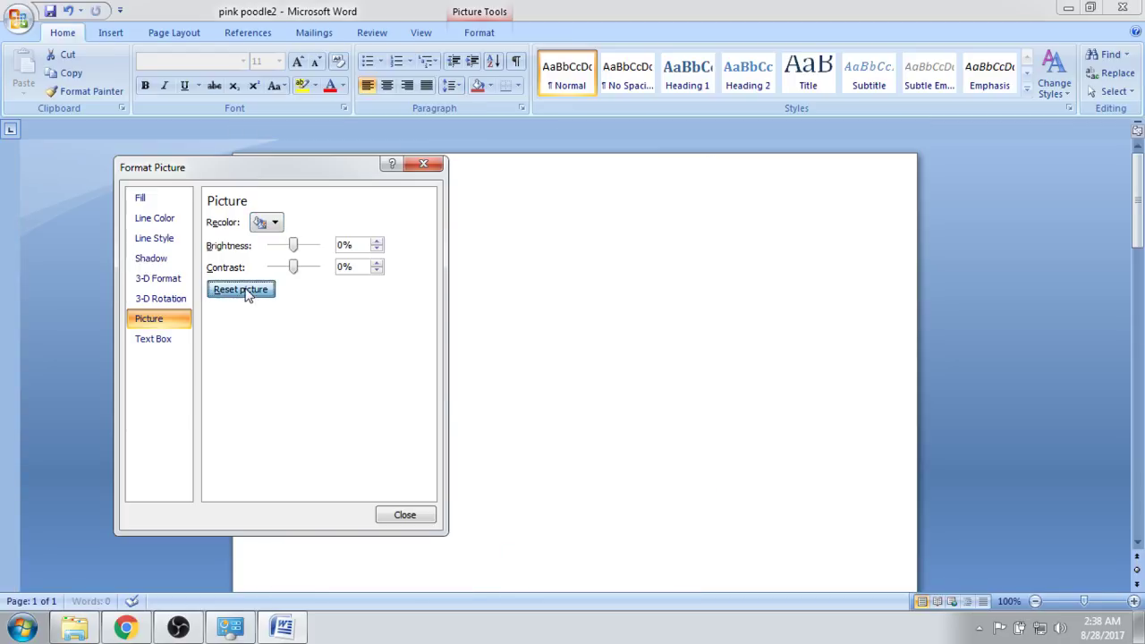
{"action": "mouse_move", "coordinate": [301, 183]}
{"action": "left_mouse_down"}
{"action": "mouse_move", "coordinate": [852, 363]}
{"action": "mouse_move", "coordinate": [797, 342]}
{"action": "mouse_move", "coordinate": [374, 281]}
{"action": "mouse_move", "coordinate": [290, 194]}
{"action": "left_mouse_up"}
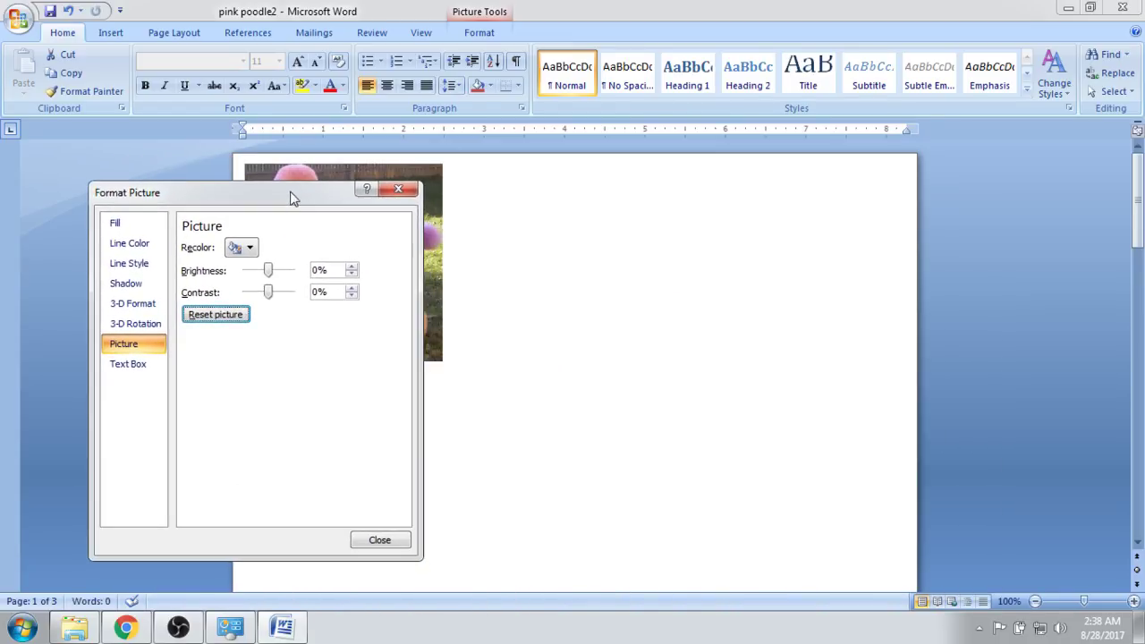
{"action": "left_click", "coordinate": [358, 542]}
- Shrink the cartoon poodle to about 4.5 inches wide so it fits beside the rainbow poodle photo in the first row
{"action": "scroll", "coordinate": [514, 416], "scroll_direction": "down", "scroll_amount": 10}
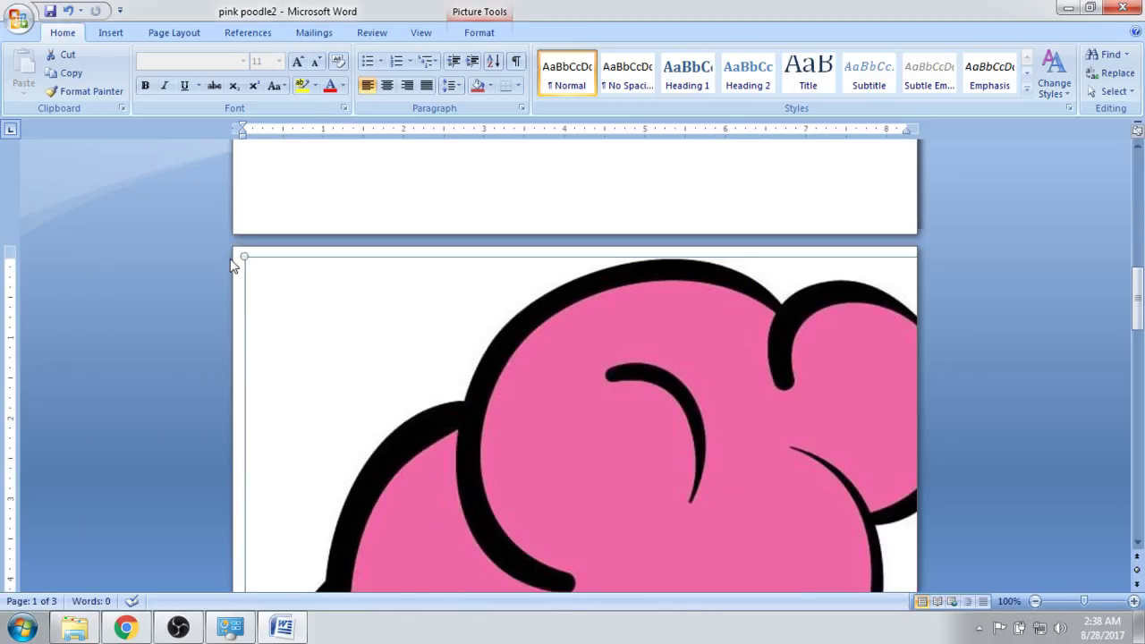
{"action": "left_click_drag", "start_coordinate": [242, 257], "coordinate": [619, 582]}
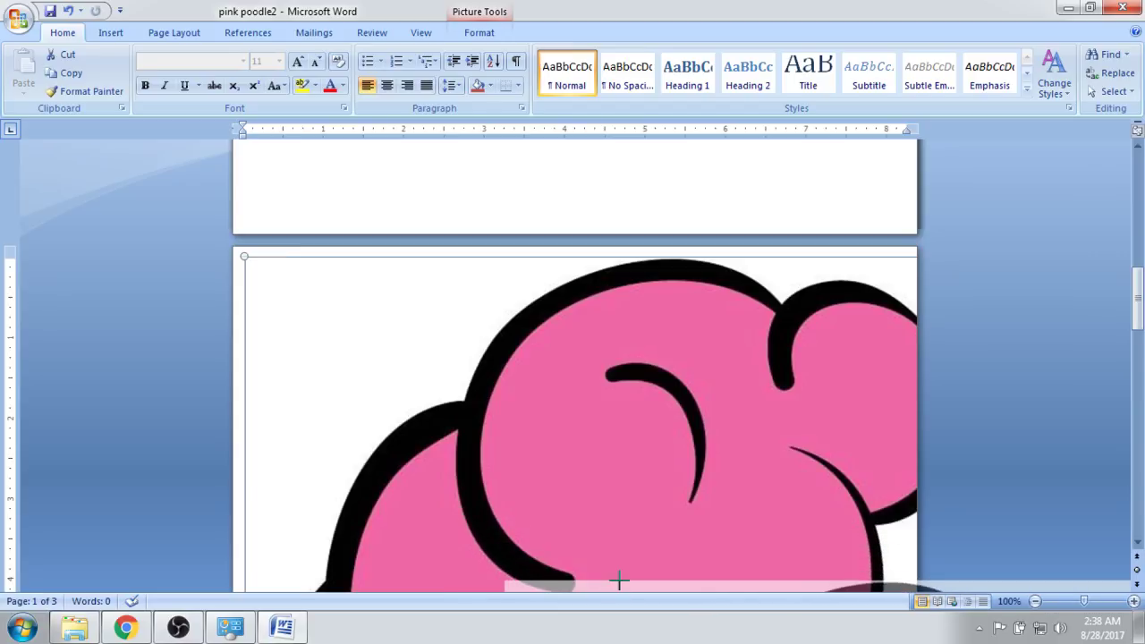
{"action": "left_click_drag", "start_coordinate": [595, 493], "coordinate": [244, 257]}
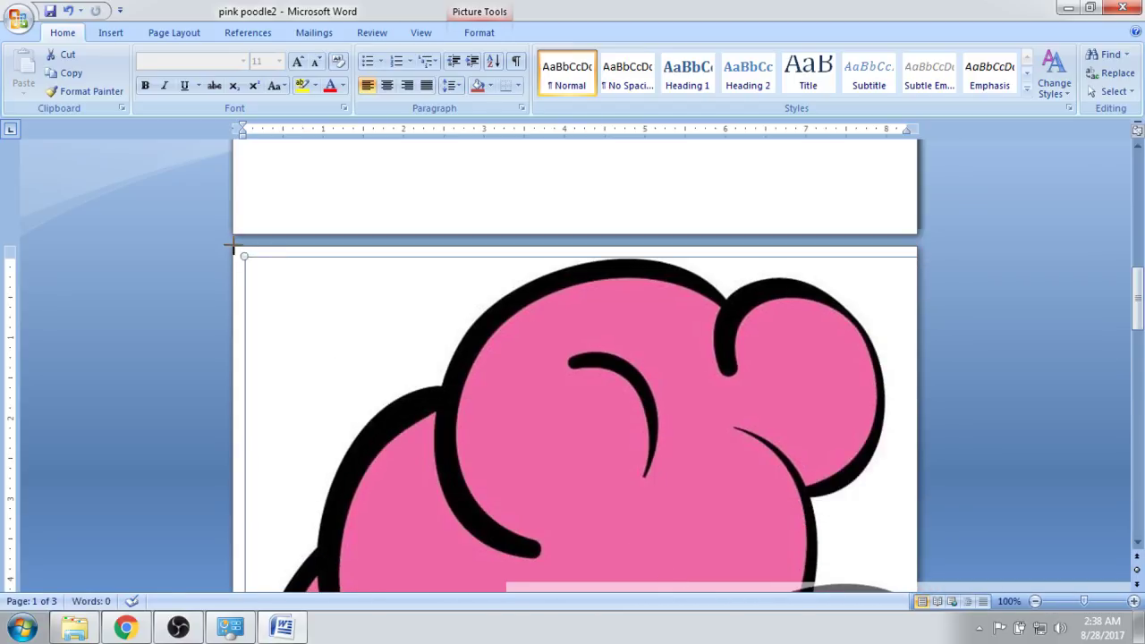
{"action": "left_click_drag", "start_coordinate": [245, 256], "coordinate": [430, 383]}
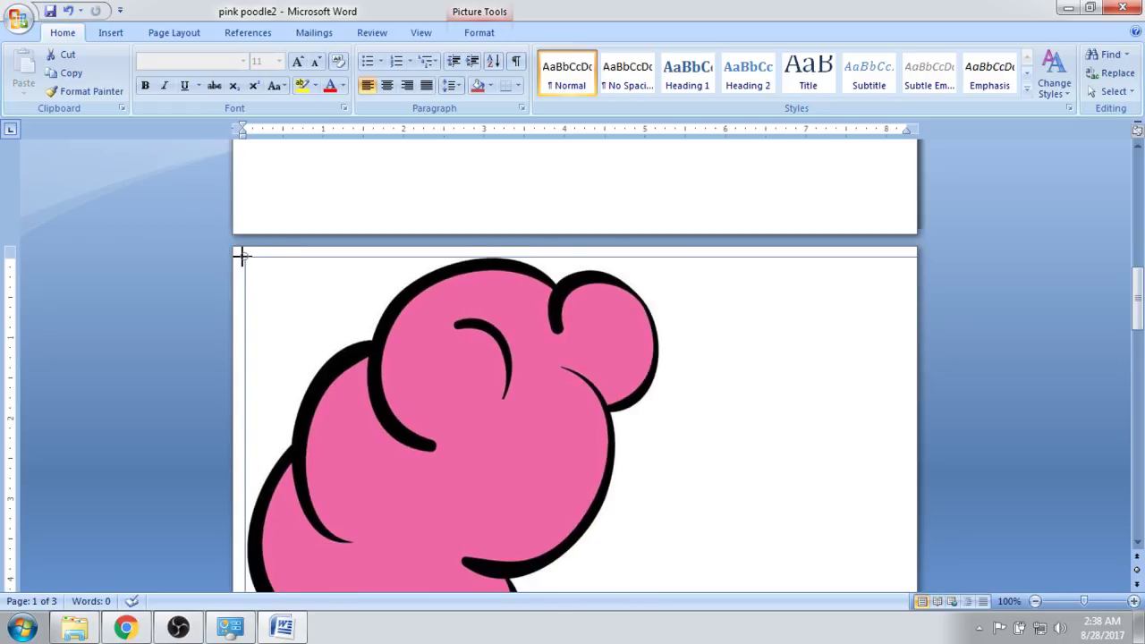
{"action": "mouse_move", "coordinate": [244, 257]}
{"action": "left_mouse_down"}
{"action": "mouse_move", "coordinate": [624, 516]}
{"action": "mouse_move", "coordinate": [212, 243]}
{"action": "mouse_move", "coordinate": [243, 257]}
{"action": "left_mouse_up"}
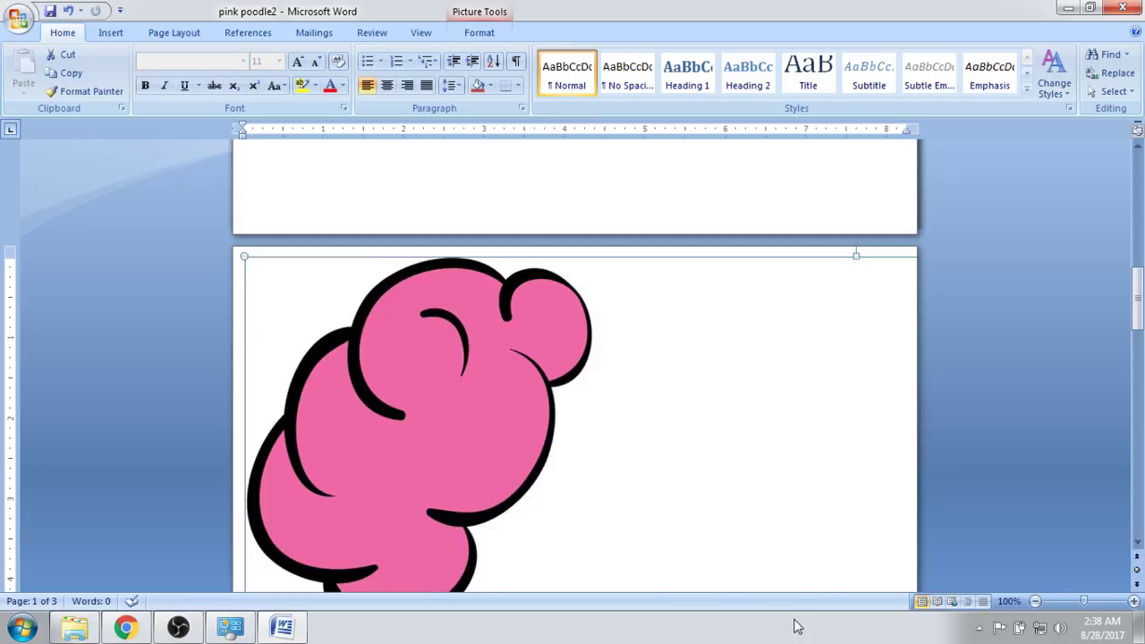
{"action": "left_click_drag", "start_coordinate": [334, 352], "coordinate": [198, 264]}
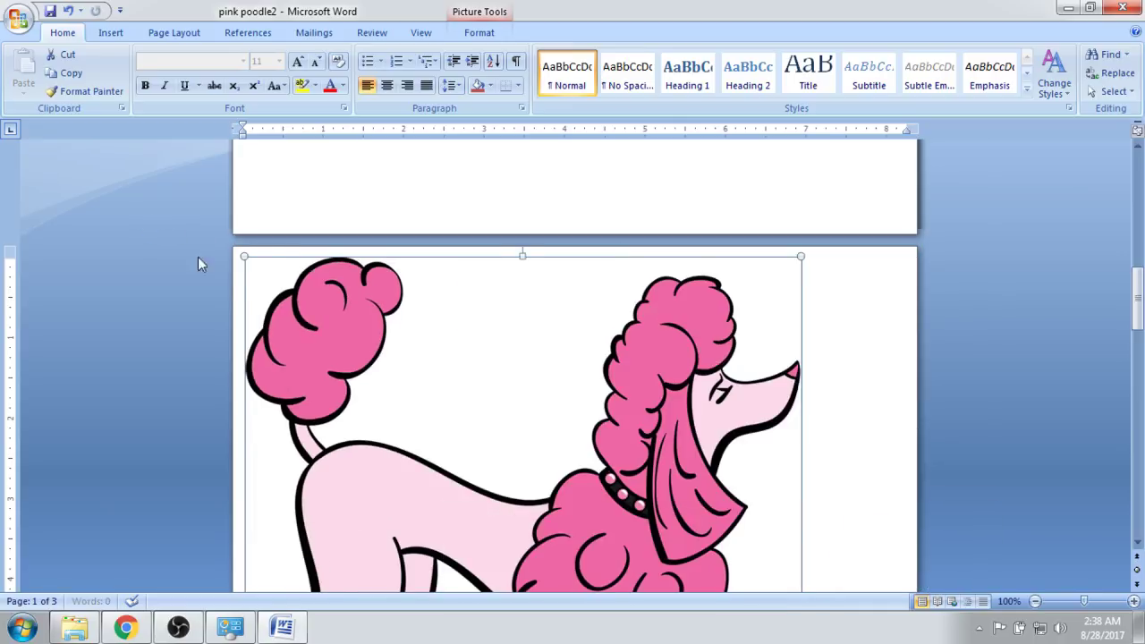
{"action": "left_click_drag", "start_coordinate": [493, 422], "coordinate": [632, 394]}
{"action": "scroll", "coordinate": [631, 394], "scroll_direction": "up", "scroll_amount": 10}
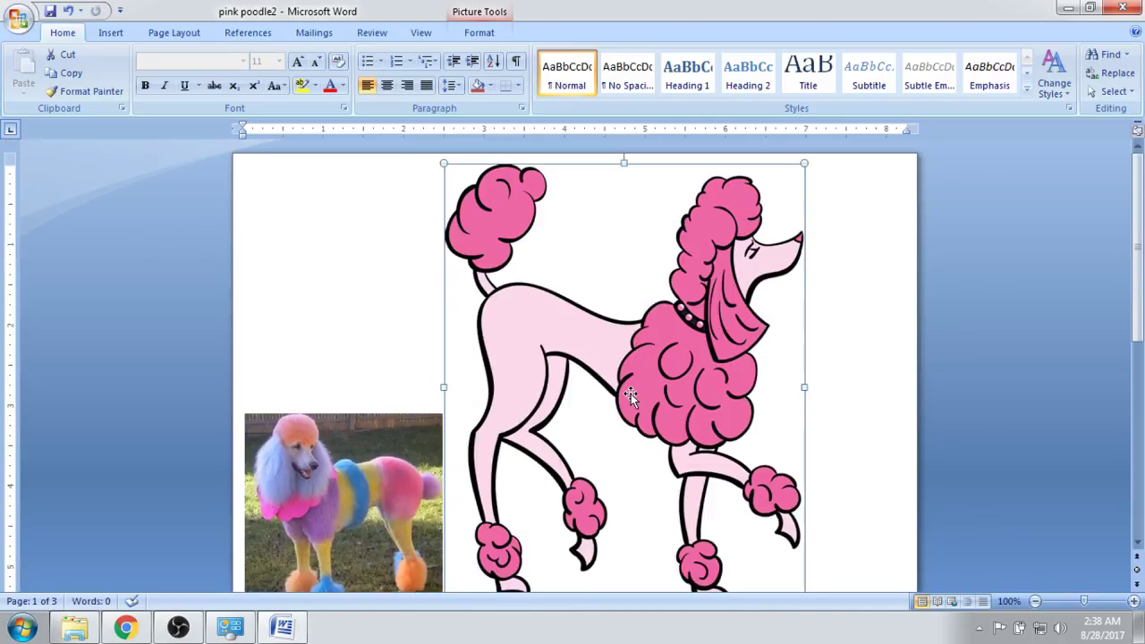
- Recolor the rainbow poodle photo with the light aqua variation in its picture formatting
{"action": "left_click", "coordinate": [386, 447]}
{"action": "scroll", "coordinate": [389, 438], "scroll_direction": "down", "scroll_amount": 3}
{"action": "right_click", "coordinate": [391, 422]}
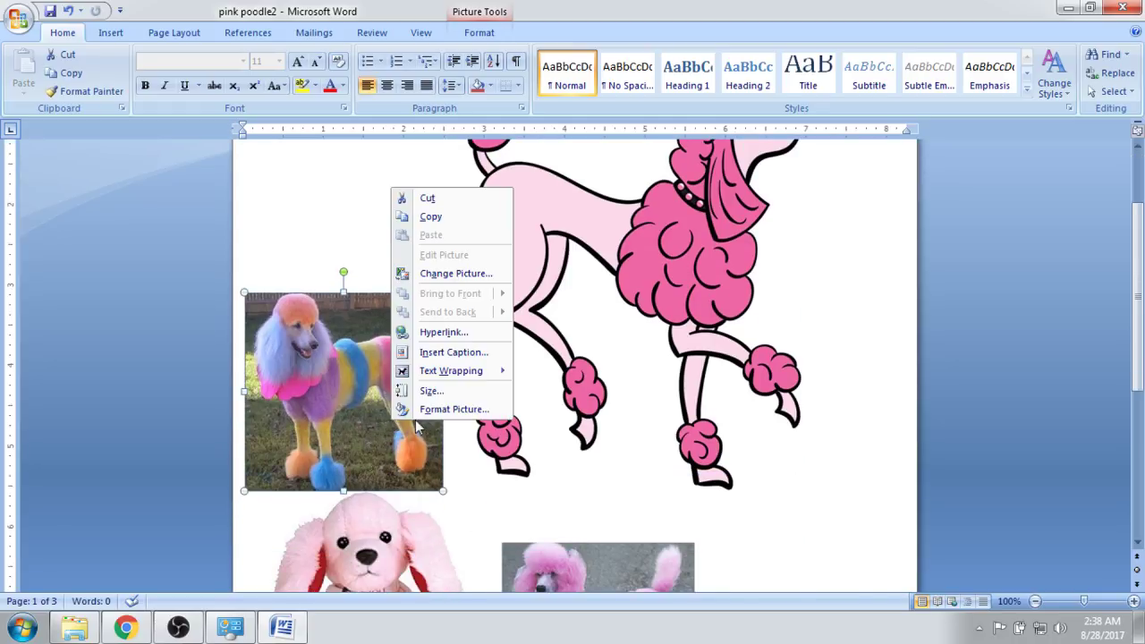
{"action": "left_click", "coordinate": [425, 408]}
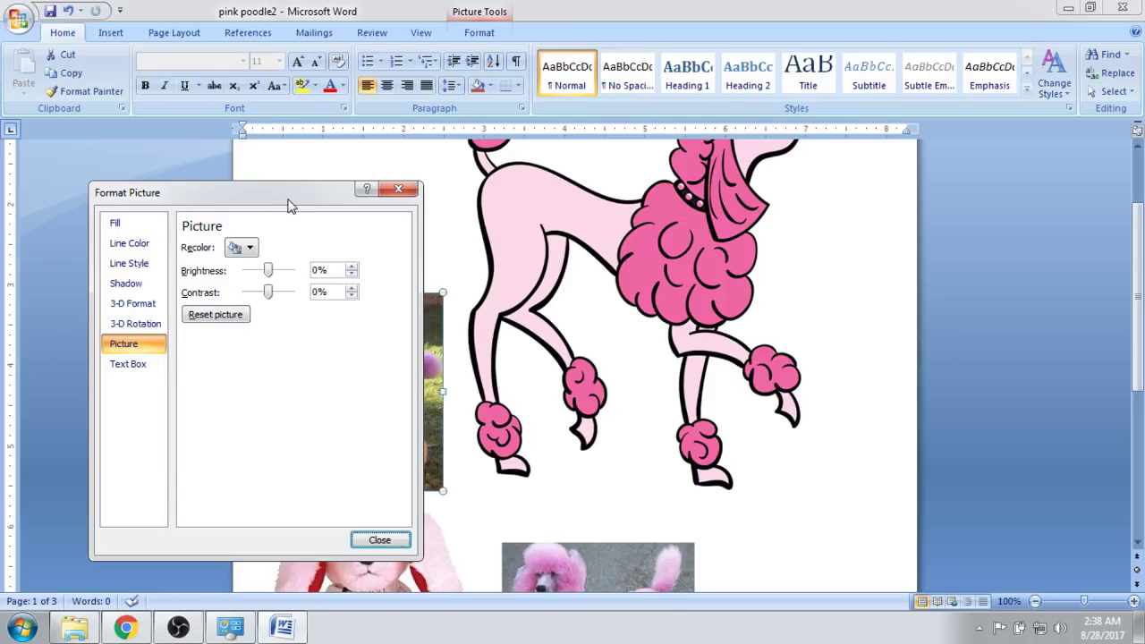
{"action": "left_click_drag", "start_coordinate": [279, 200], "coordinate": [703, 204]}
{"action": "left_click", "coordinate": [666, 245]}
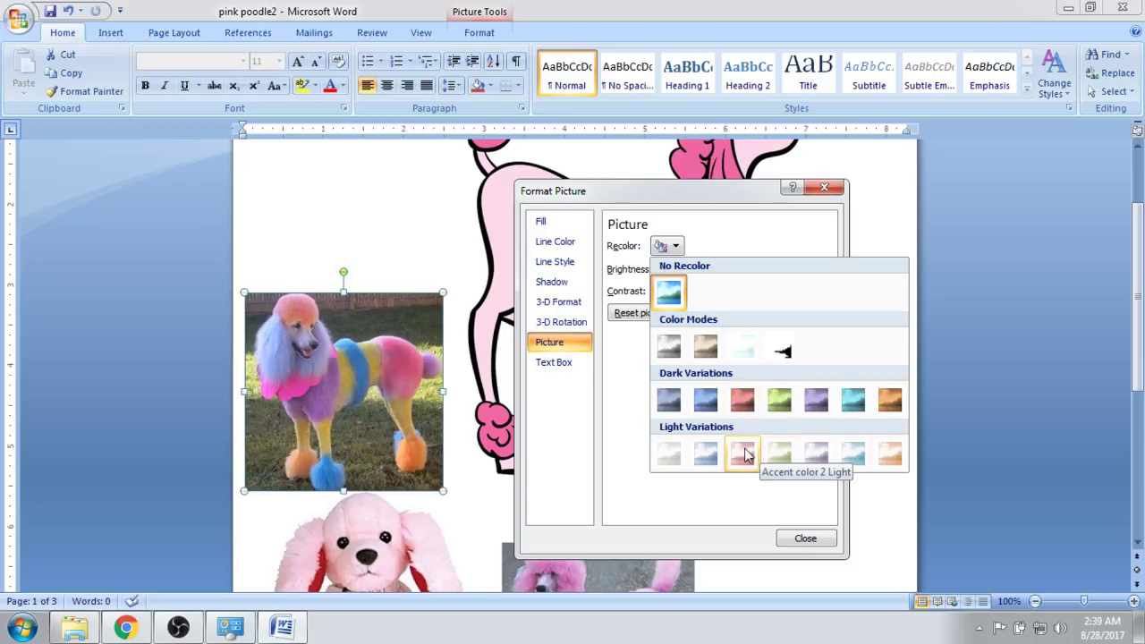
{"action": "left_click", "coordinate": [851, 454]}
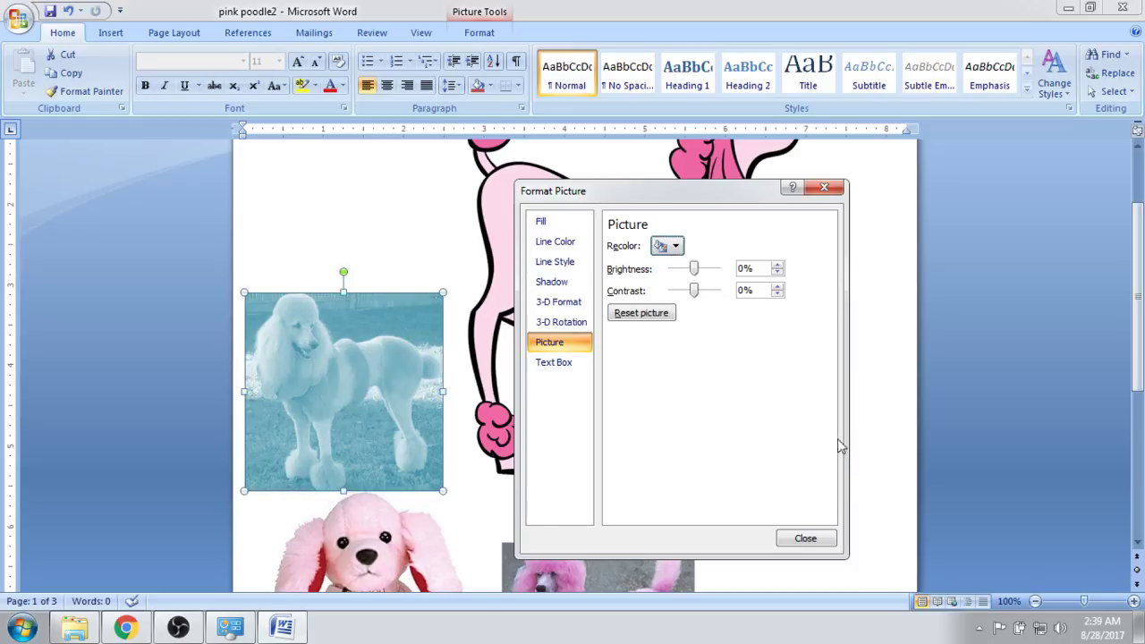
- Reset the rainbow poodle photo's picture settings and open its 3-D format options
{"action": "left_click", "coordinate": [650, 320]}
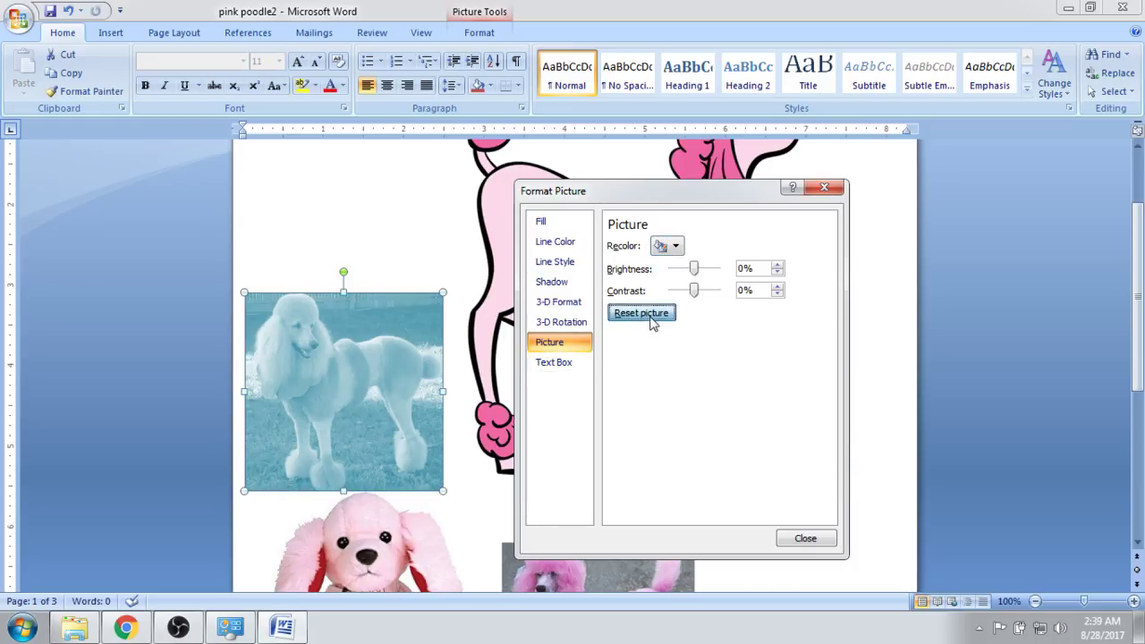
{"action": "left_click", "coordinate": [554, 304]}
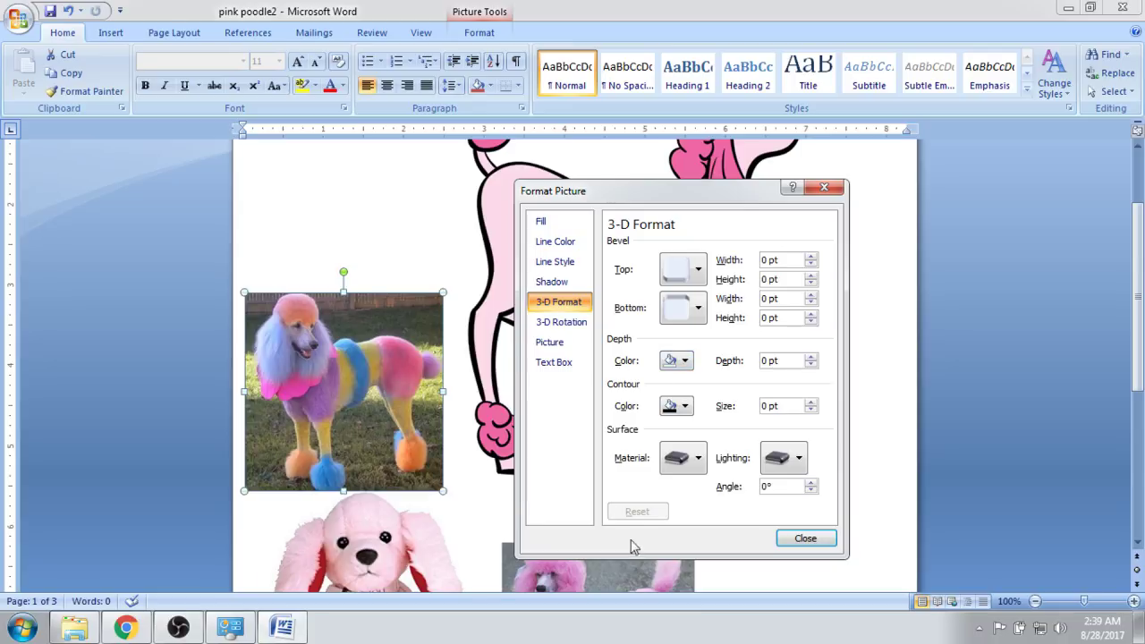
- Close the rainbow poodle photo's formatting dialog and try beveled black oval, thick black matte and soft-edge picture styles on it
{"action": "left_click", "coordinate": [806, 538]}
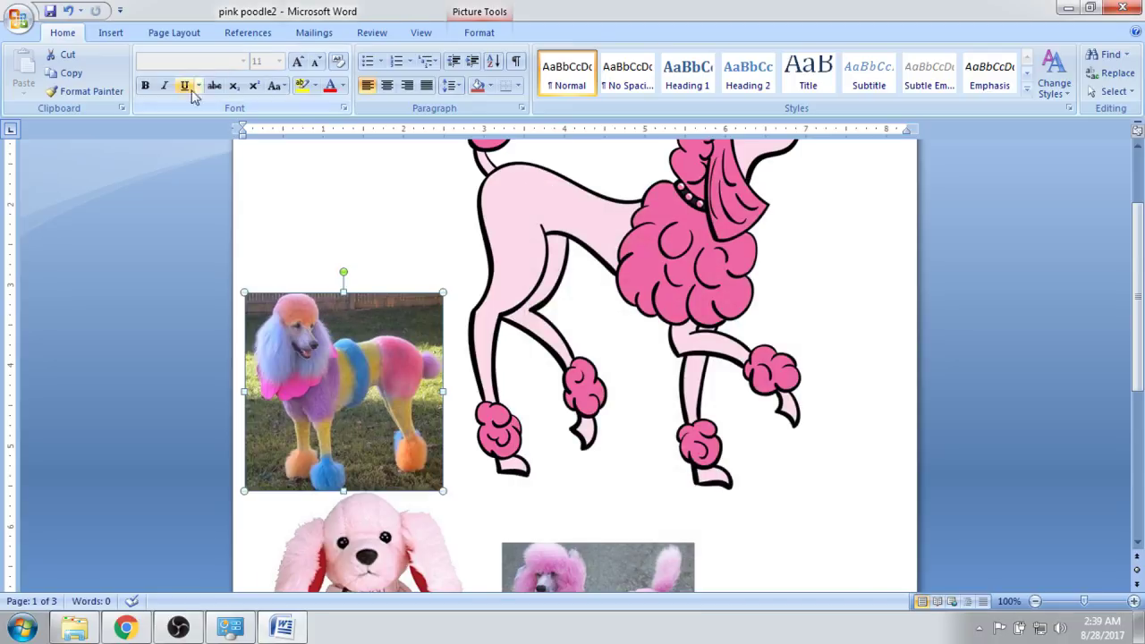
{"action": "left_click", "coordinate": [477, 33]}
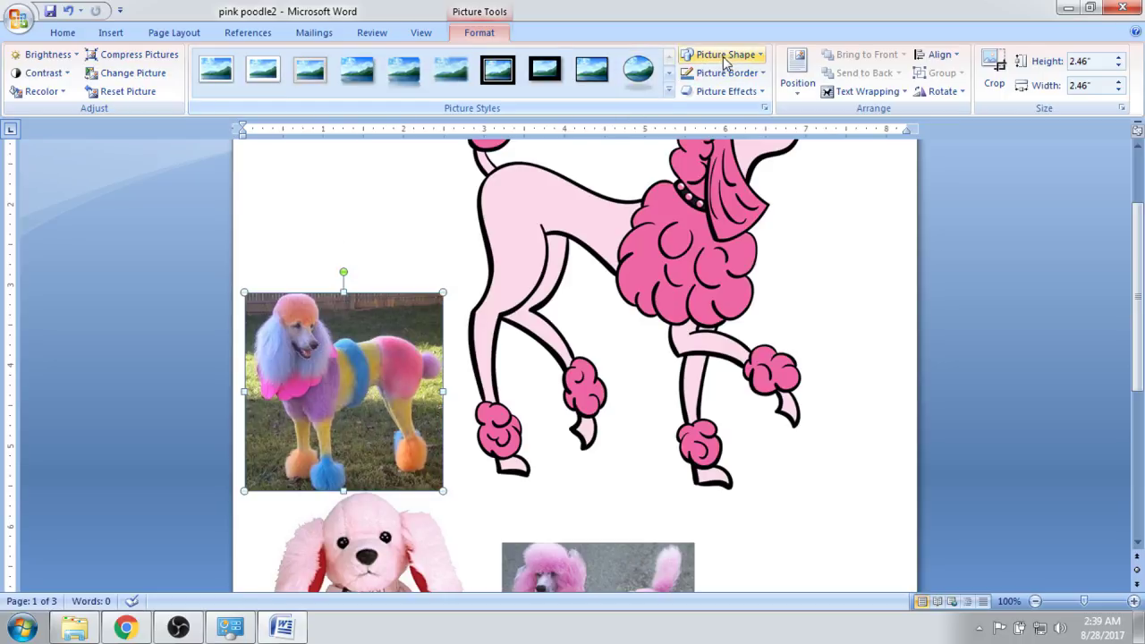
{"action": "left_click", "coordinate": [640, 73]}
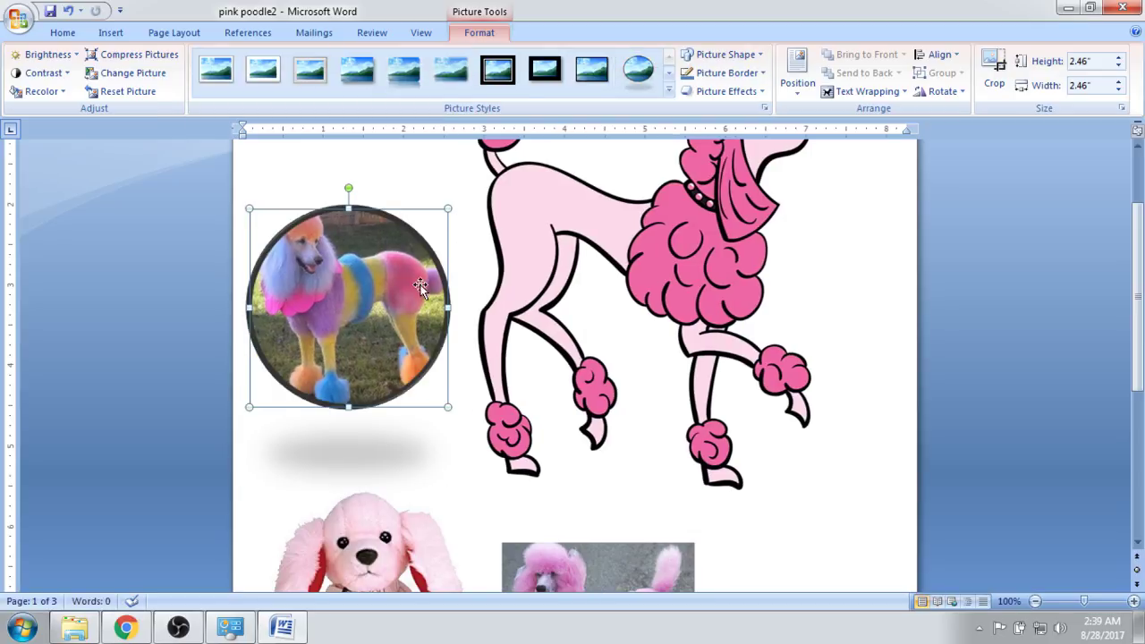
{"action": "left_click", "coordinate": [545, 75]}
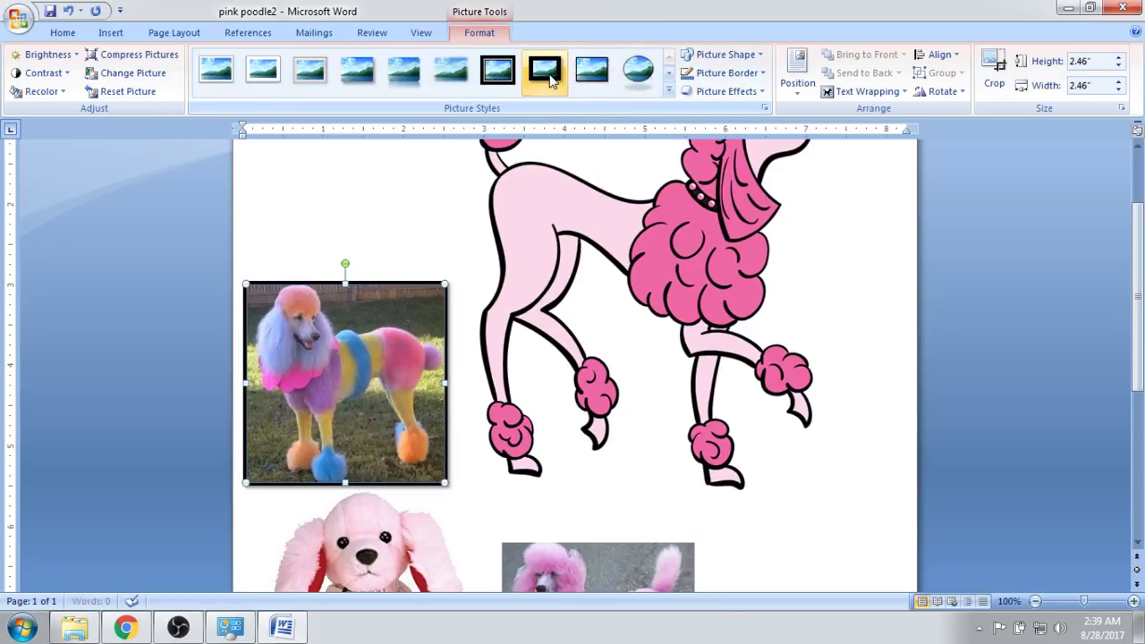
{"action": "left_click", "coordinate": [548, 78]}
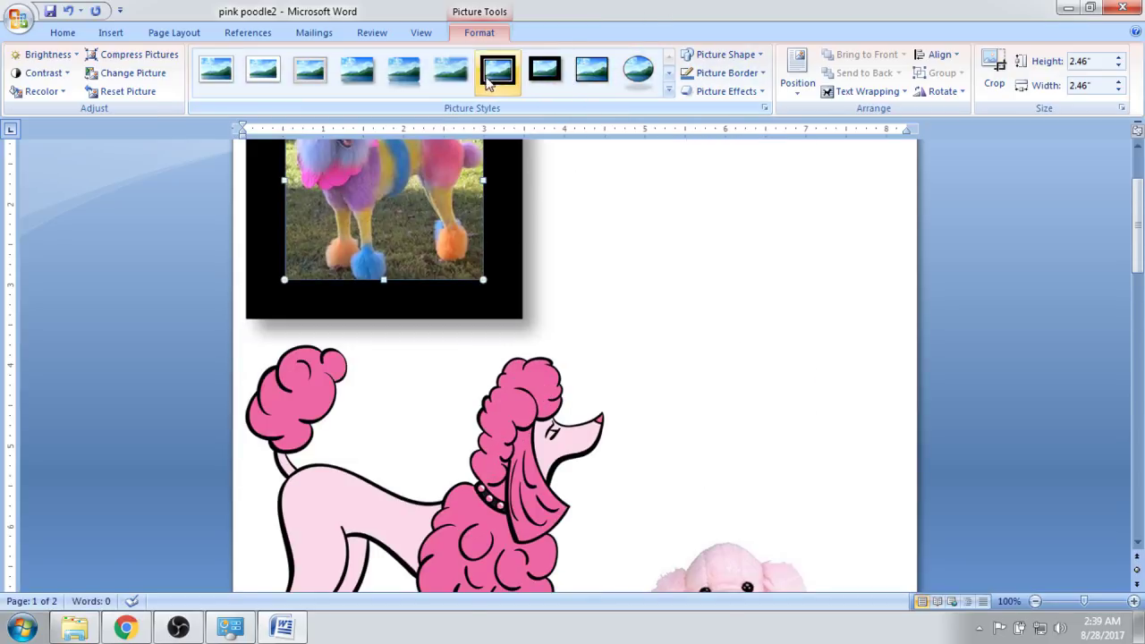
{"action": "left_click", "coordinate": [442, 77]}
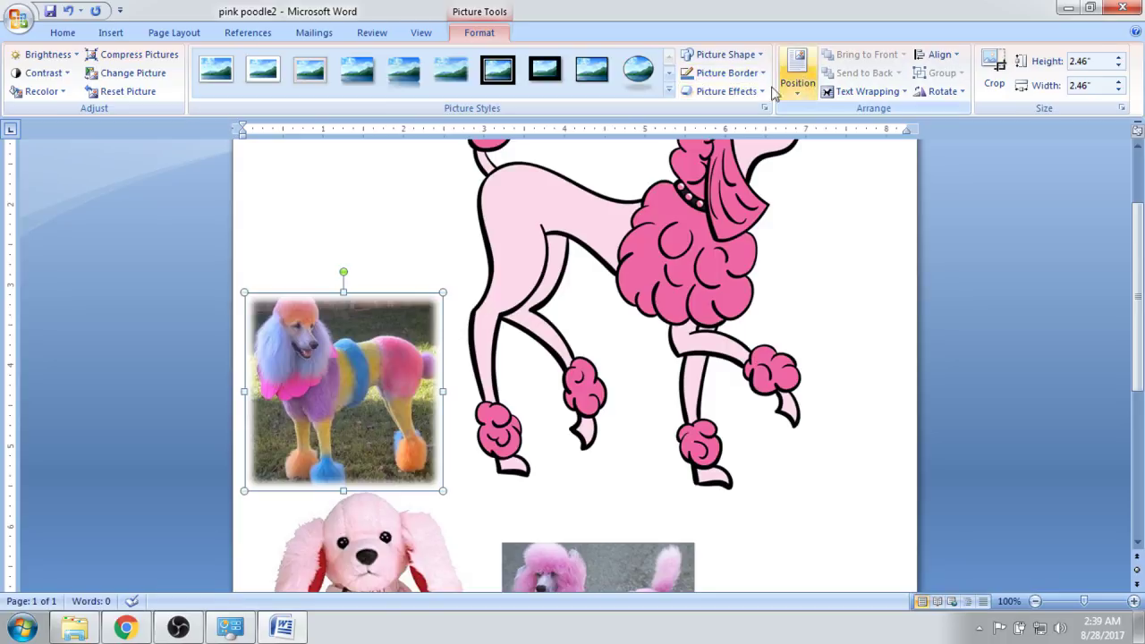
- Apply the first Parallel 3-D rotation effect to the rainbow poodle photo
{"action": "left_click", "coordinate": [702, 91]}
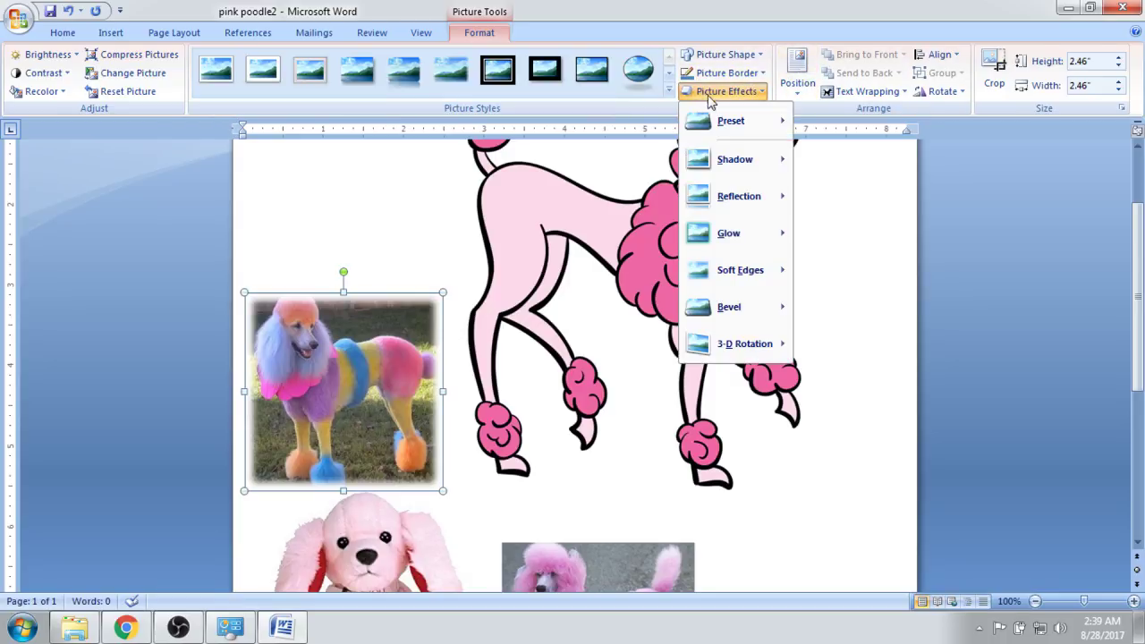
{"action": "mouse_move", "coordinate": [713, 199]}
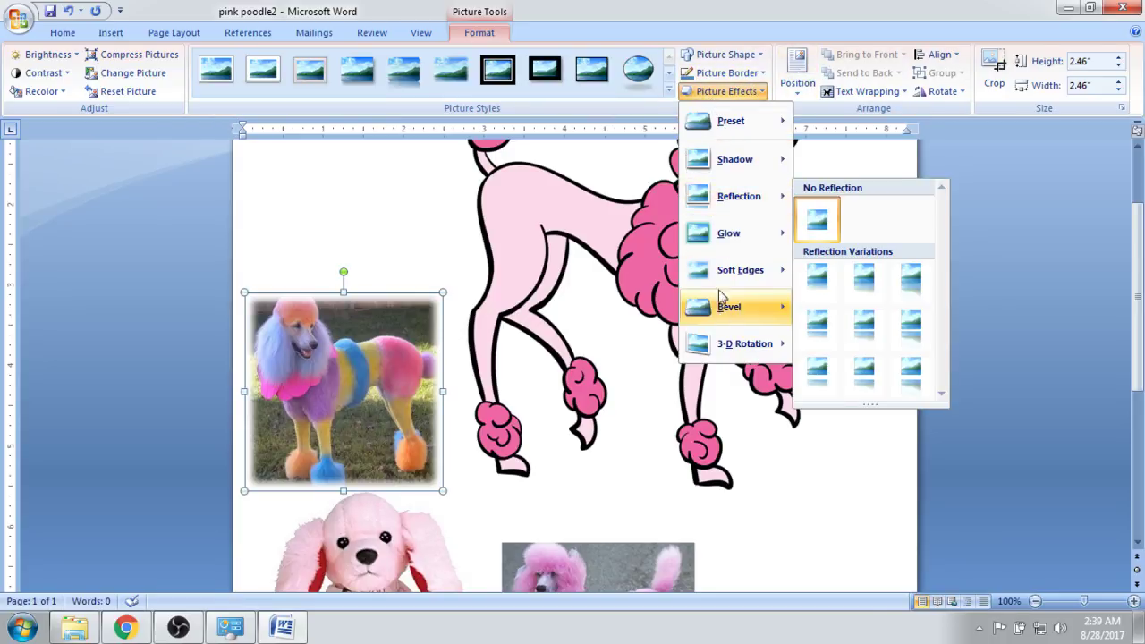
{"action": "mouse_move", "coordinate": [703, 348]}
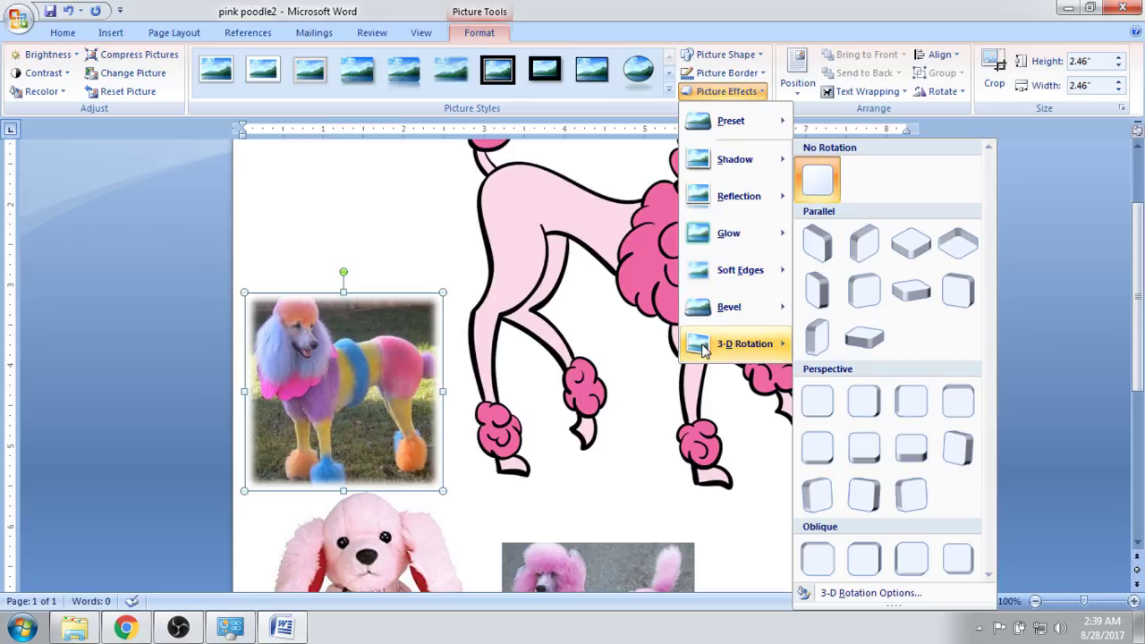
{"action": "left_click", "coordinate": [816, 240]}
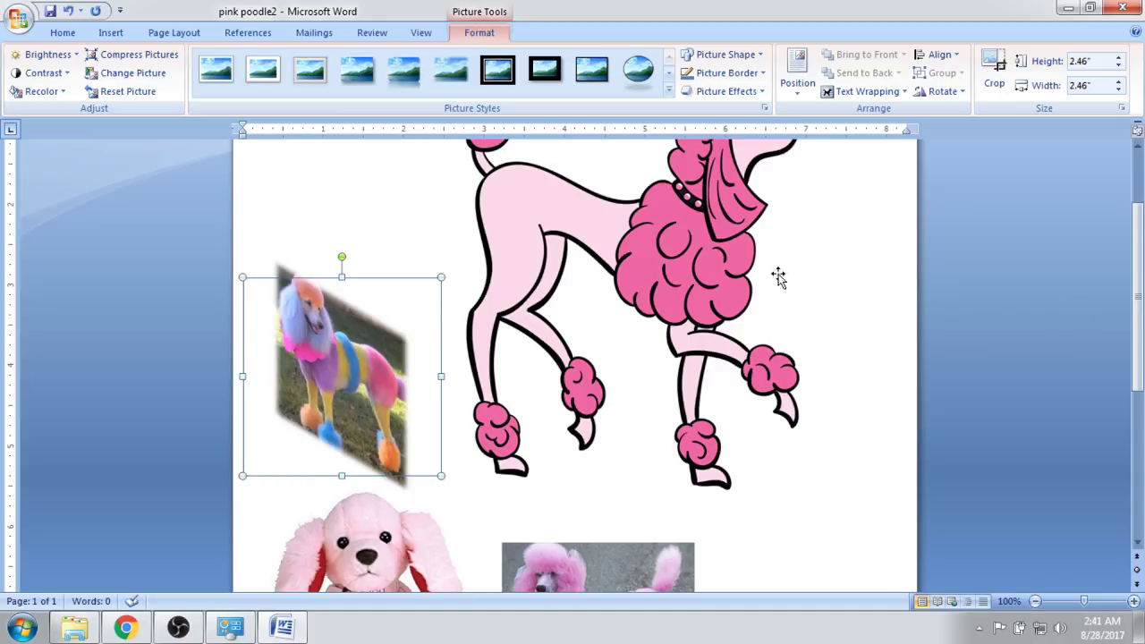
- Close pink poodle2 without saving its changes and close the poodles folder window
{"action": "scroll", "coordinate": [799, 289], "scroll_direction": "down", "scroll_amount": 5}
{"action": "scroll", "coordinate": [799, 289], "scroll_direction": "down", "scroll_amount": 2}
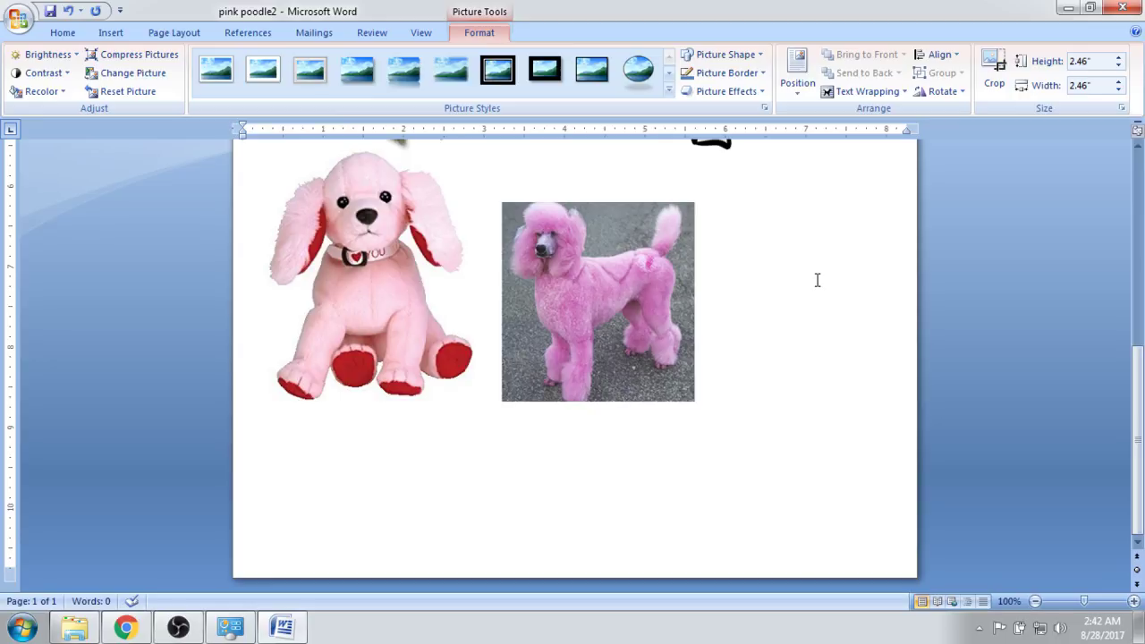
{"action": "left_click", "coordinate": [1122, 7]}
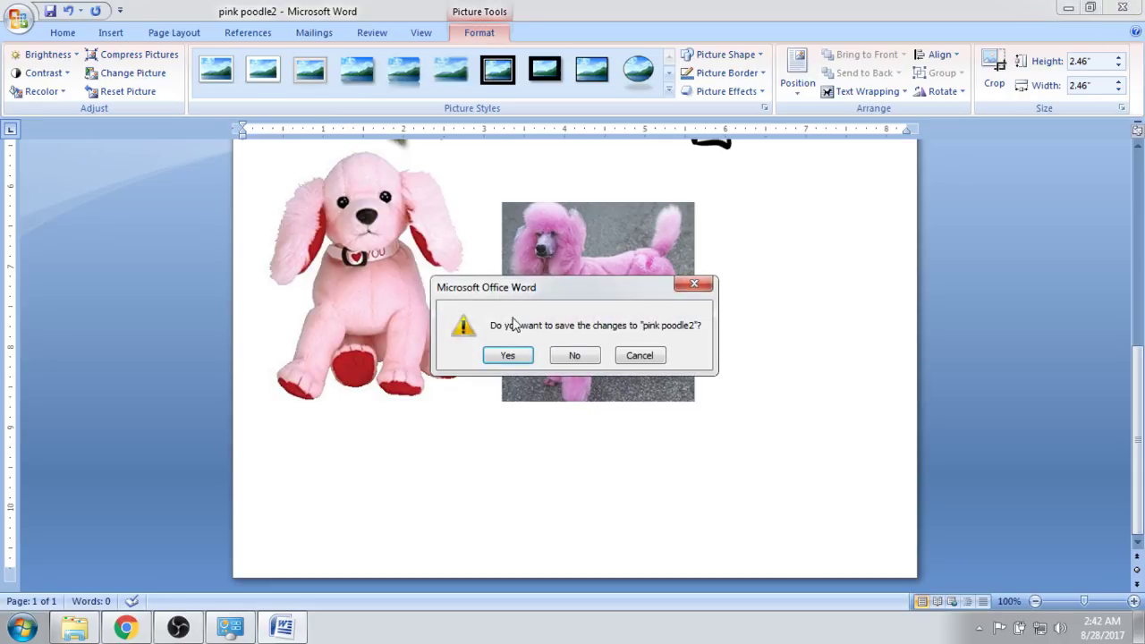
{"action": "left_click", "coordinate": [573, 356]}
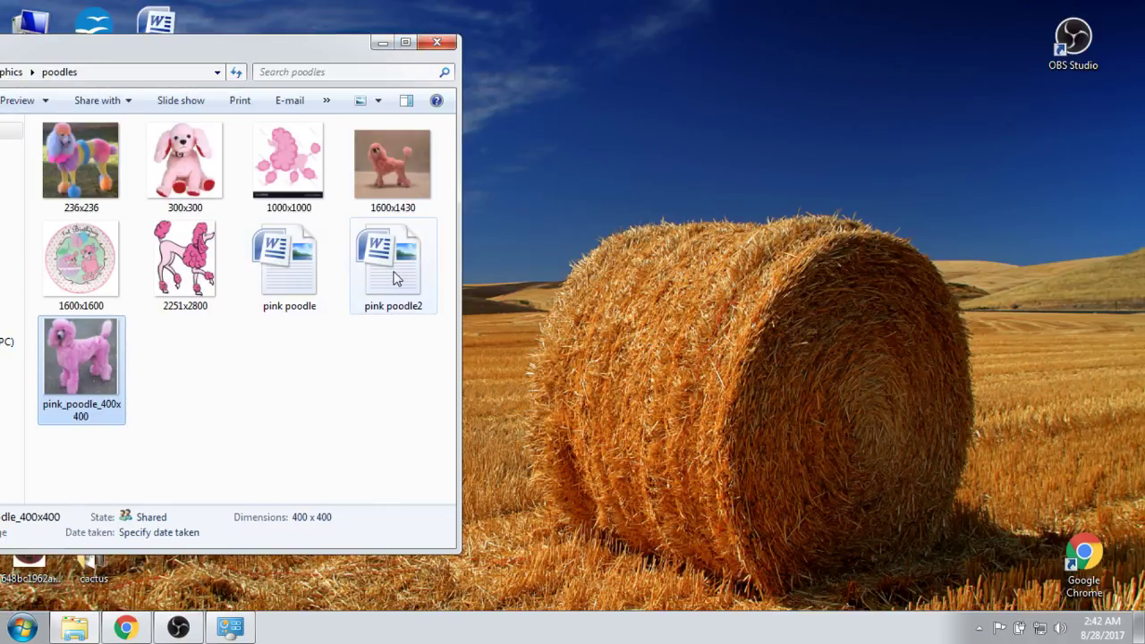
{"action": "left_click", "coordinate": [437, 43]}
- Open a new blank Word document and shrink all four page margins to about 0.1 to 0.2 inch
{"action": "double_click", "coordinate": [153, 34]}
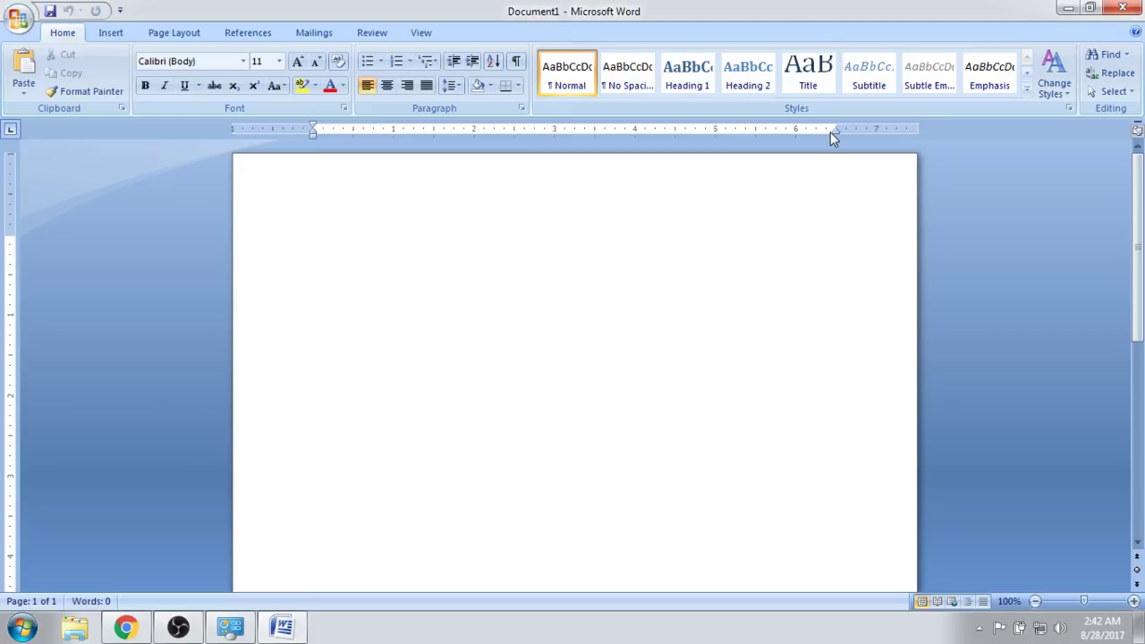
{"action": "left_click_drag", "start_coordinate": [834, 131], "coordinate": [902, 134]}
{"action": "left_click_drag", "start_coordinate": [312, 130], "coordinate": [242, 115]}
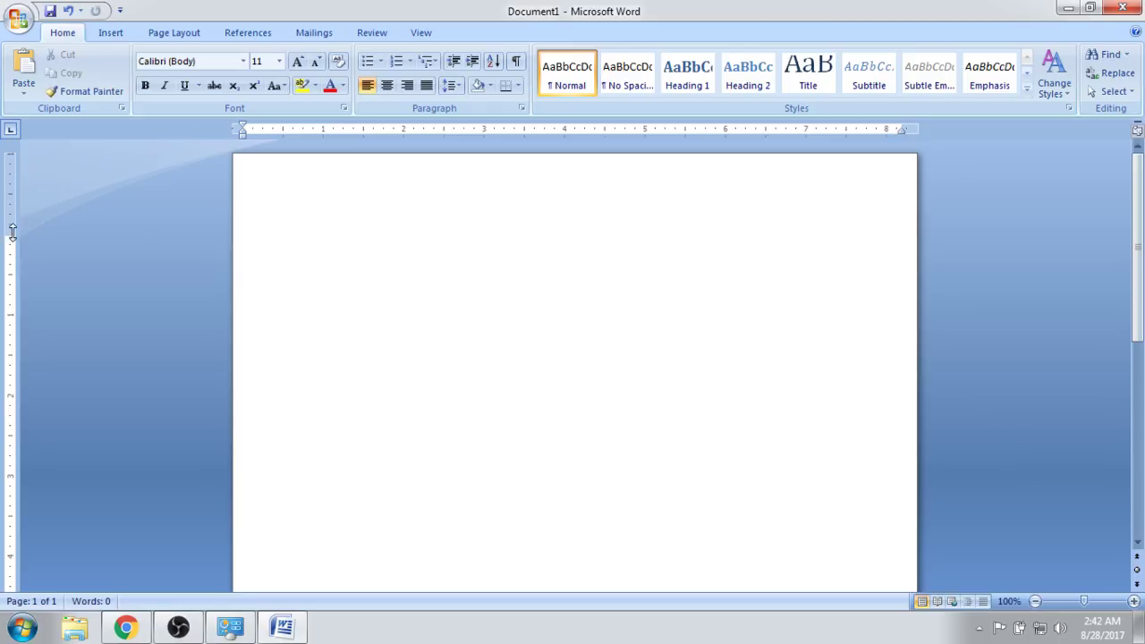
{"action": "left_click_drag", "start_coordinate": [10, 234], "coordinate": [24, 164]}
{"action": "scroll", "coordinate": [45, 212], "scroll_direction": "down", "scroll_amount": 8}
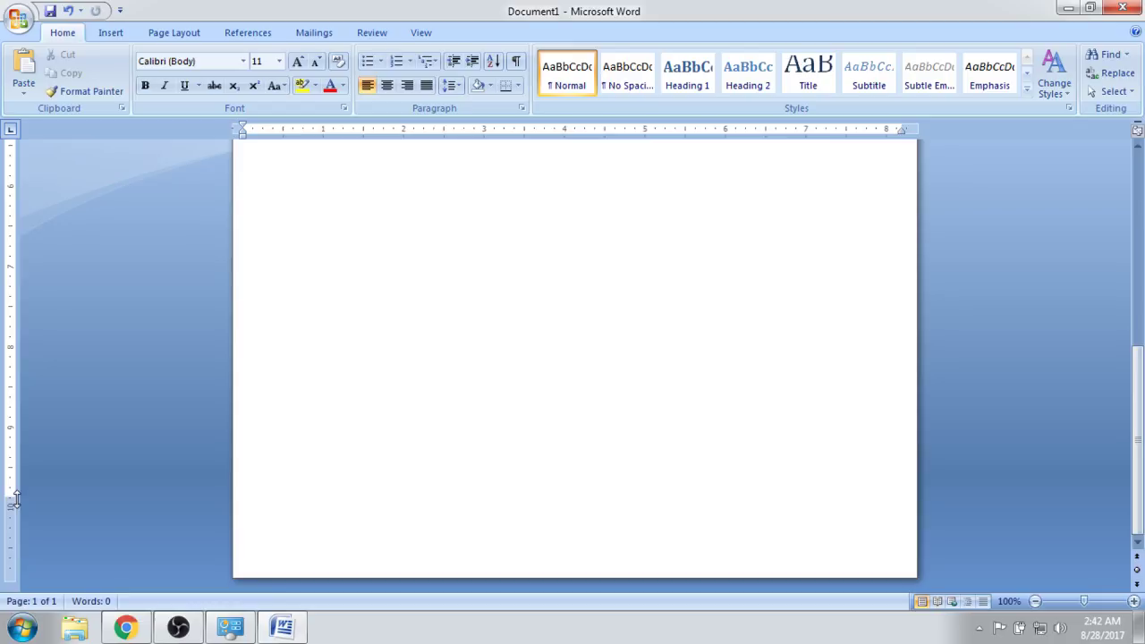
{"action": "left_click_drag", "start_coordinate": [14, 498], "coordinate": [14, 564]}
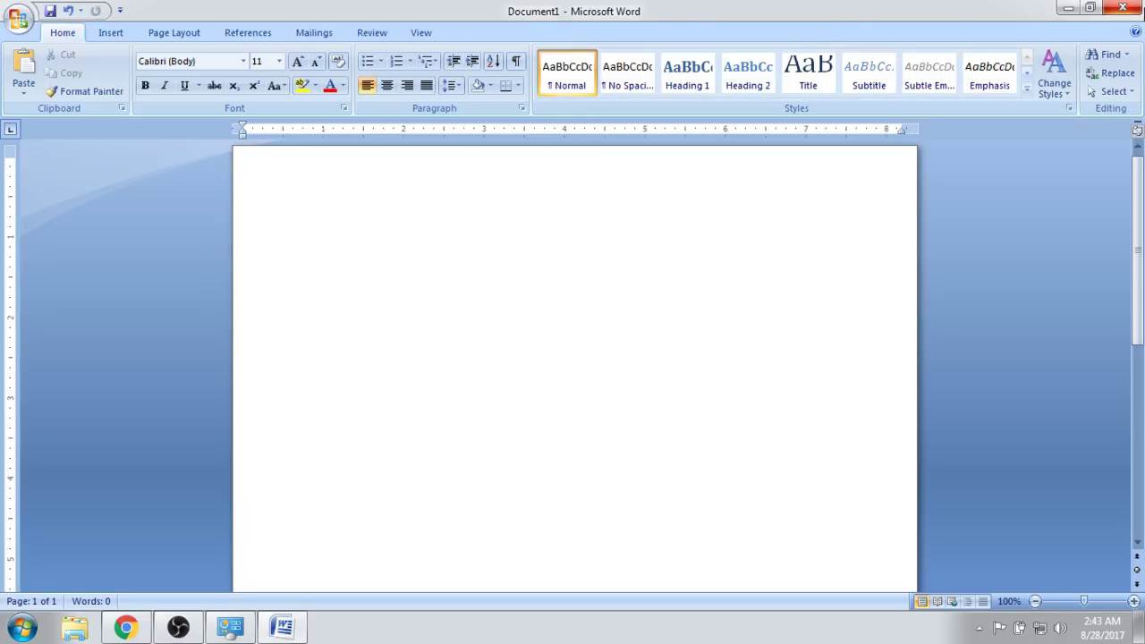
- Switch to Chrome, look through the general web results for pink poodle, and return to the image results
{"action": "left_click", "coordinate": [1068, 8]}
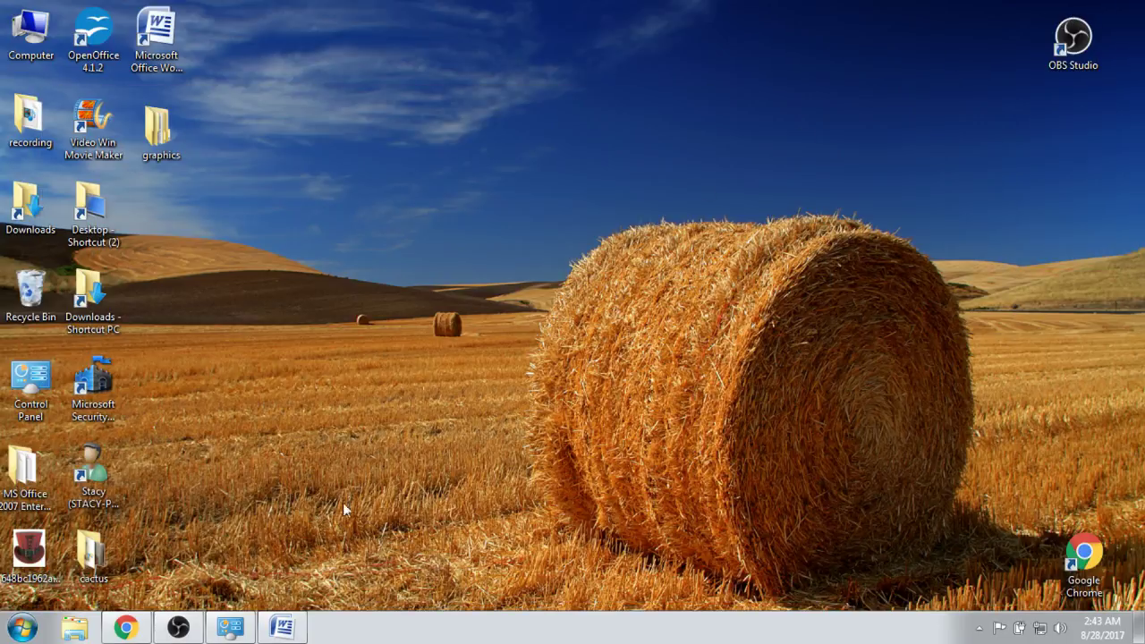
{"action": "left_click", "coordinate": [125, 627]}
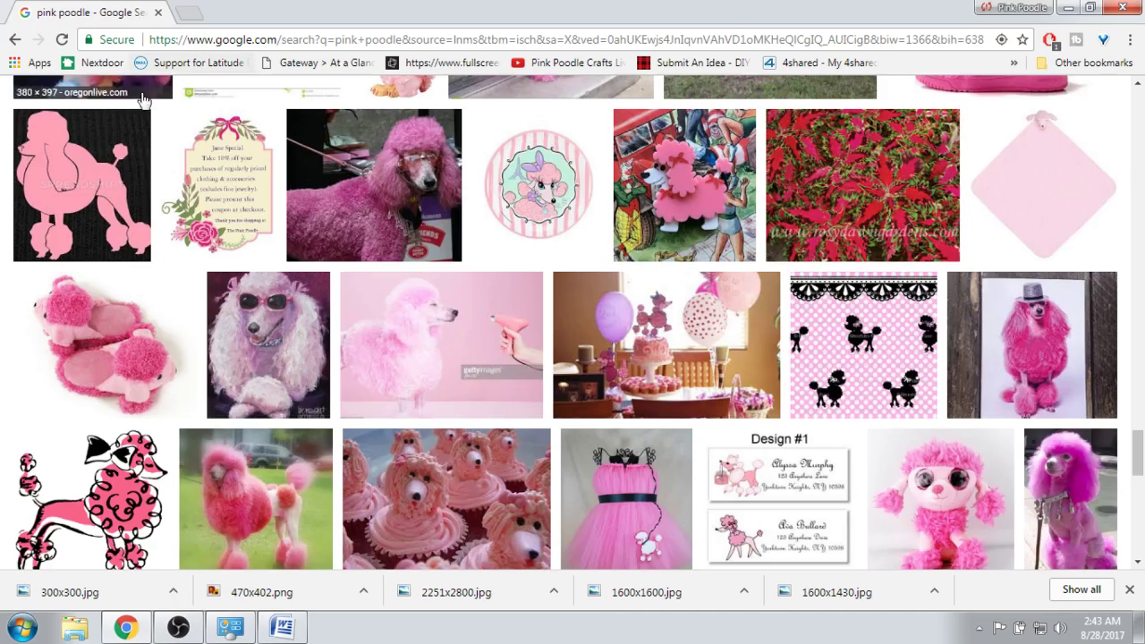
{"action": "scroll", "coordinate": [144, 99], "scroll_direction": "up", "scroll_amount": 20}
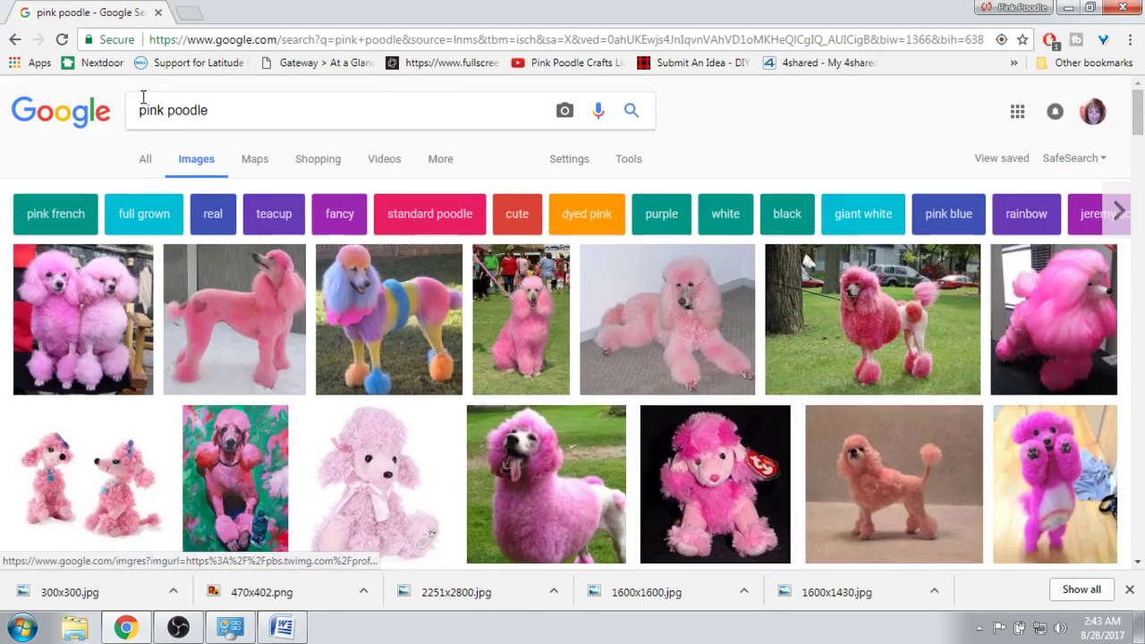
{"action": "left_click", "coordinate": [143, 161]}
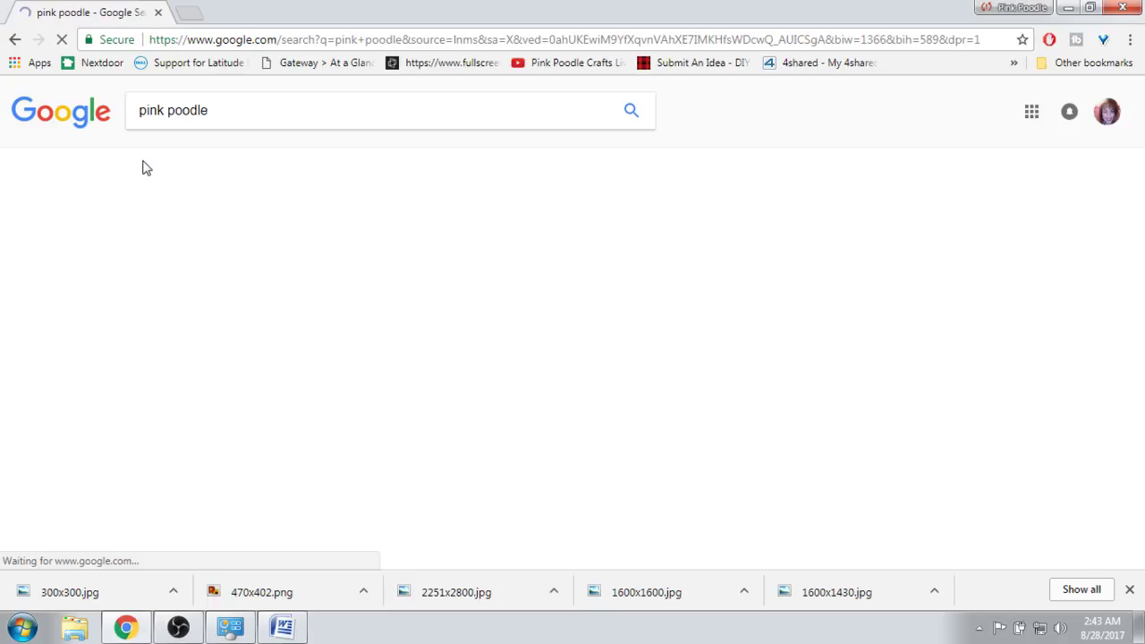
{"action": "scroll", "coordinate": [202, 269], "scroll_direction": "down", "scroll_amount": 10}
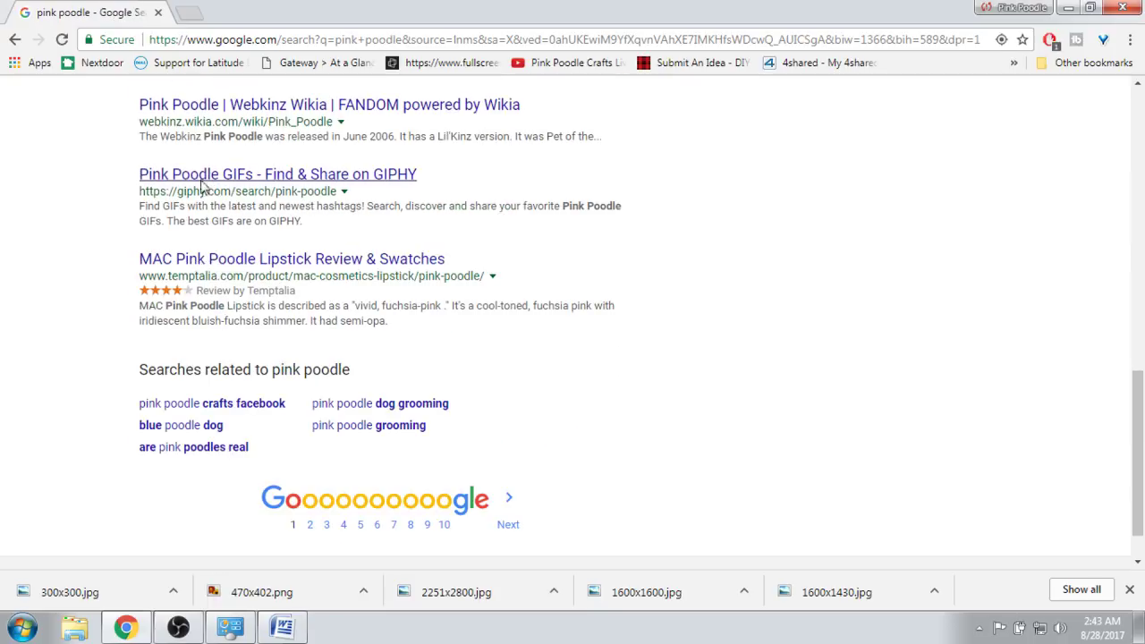
{"action": "scroll", "coordinate": [231, 229], "scroll_direction": "up", "scroll_amount": 10}
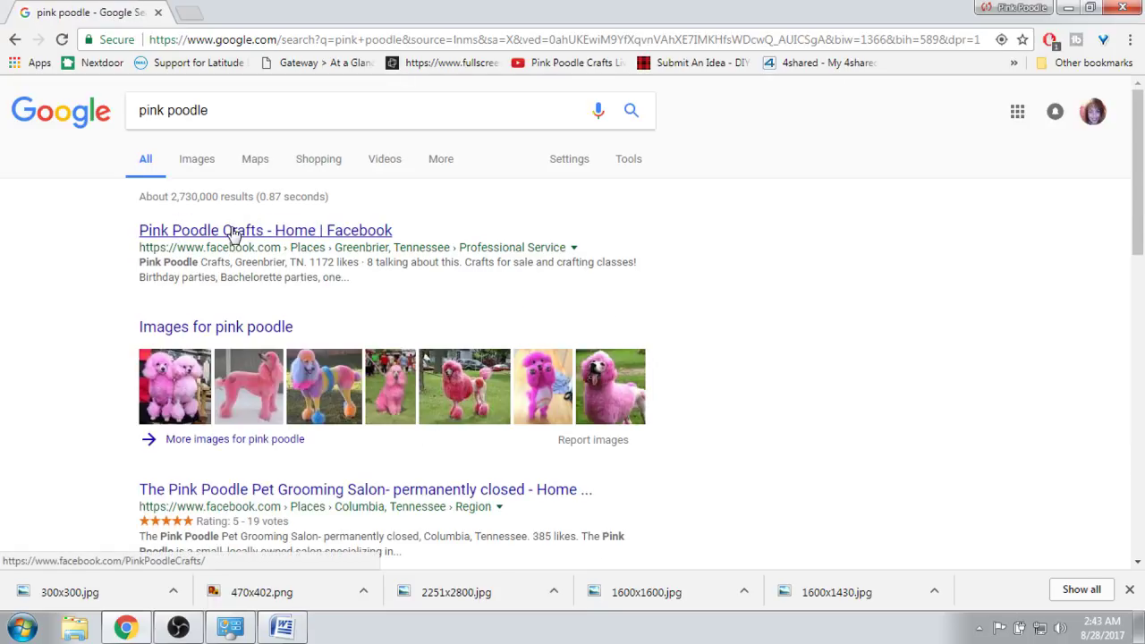
{"action": "left_click", "coordinate": [203, 170]}
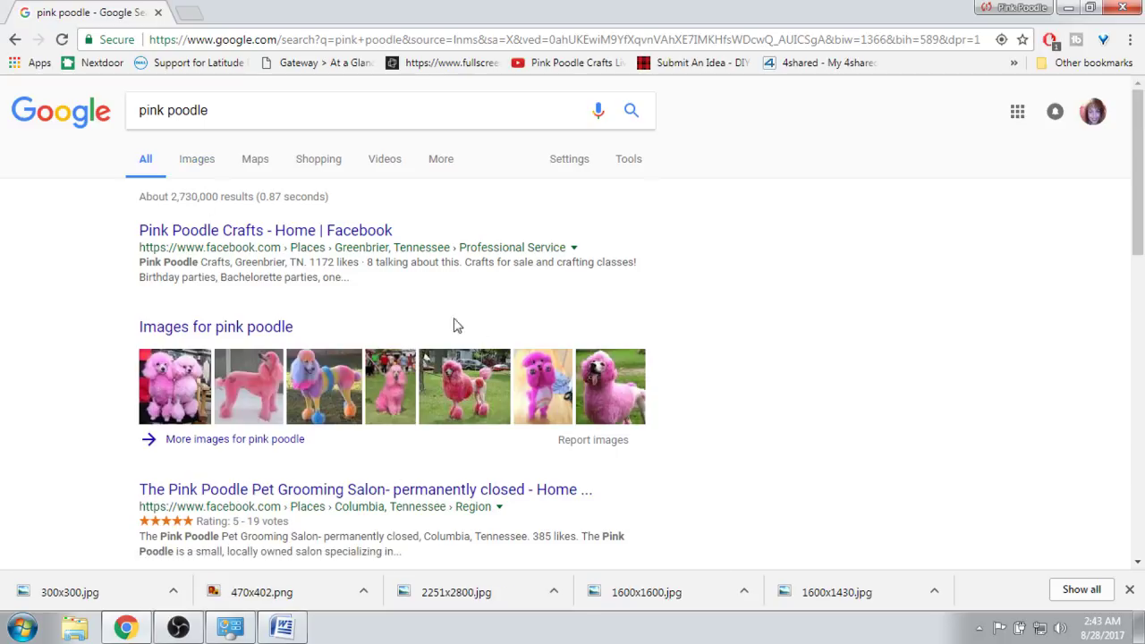
{"action": "left_click", "coordinate": [197, 164]}
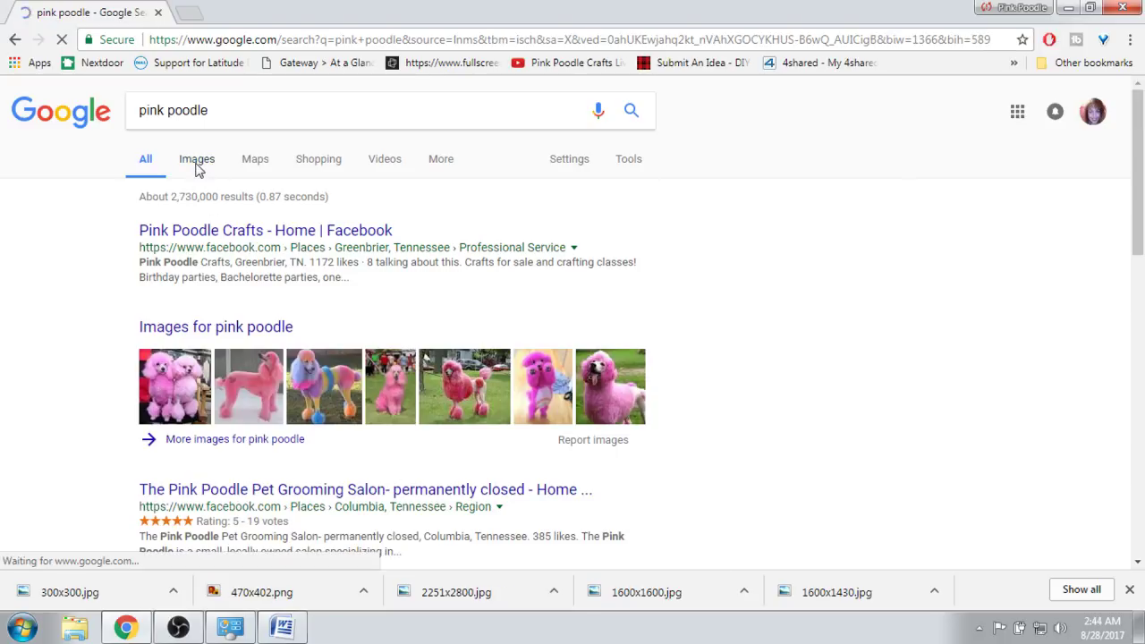
- Browse the pink poodle image results to examine the variety of pictures available
{"action": "scroll", "coordinate": [799, 267], "scroll_direction": "down", "scroll_amount": 5}
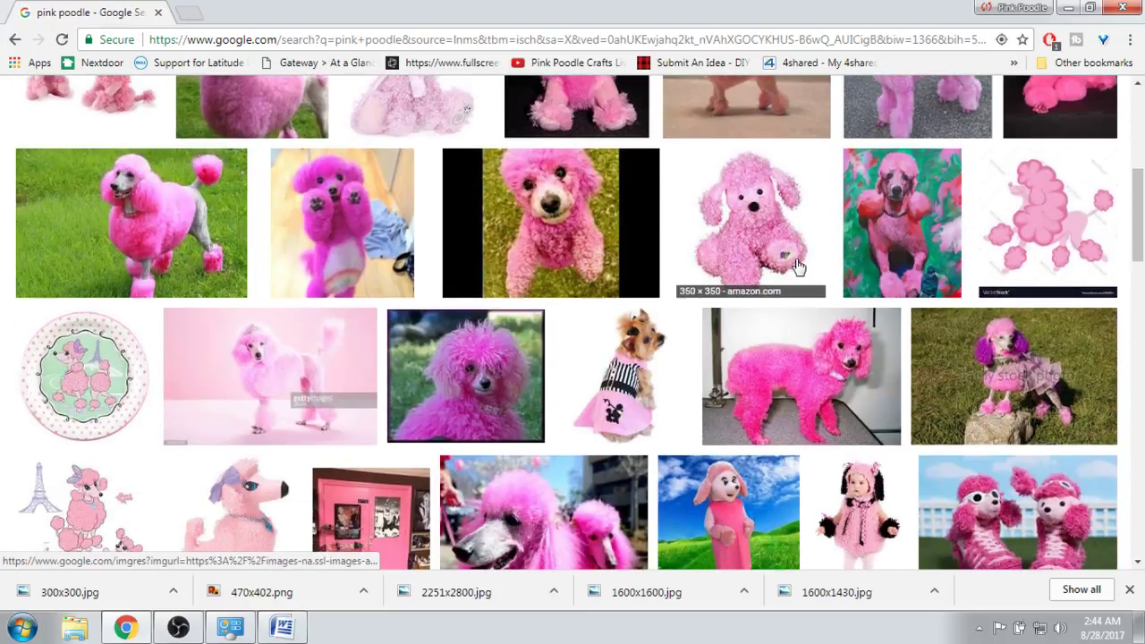
{"action": "scroll", "coordinate": [461, 315], "scroll_direction": "down", "scroll_amount": 1}
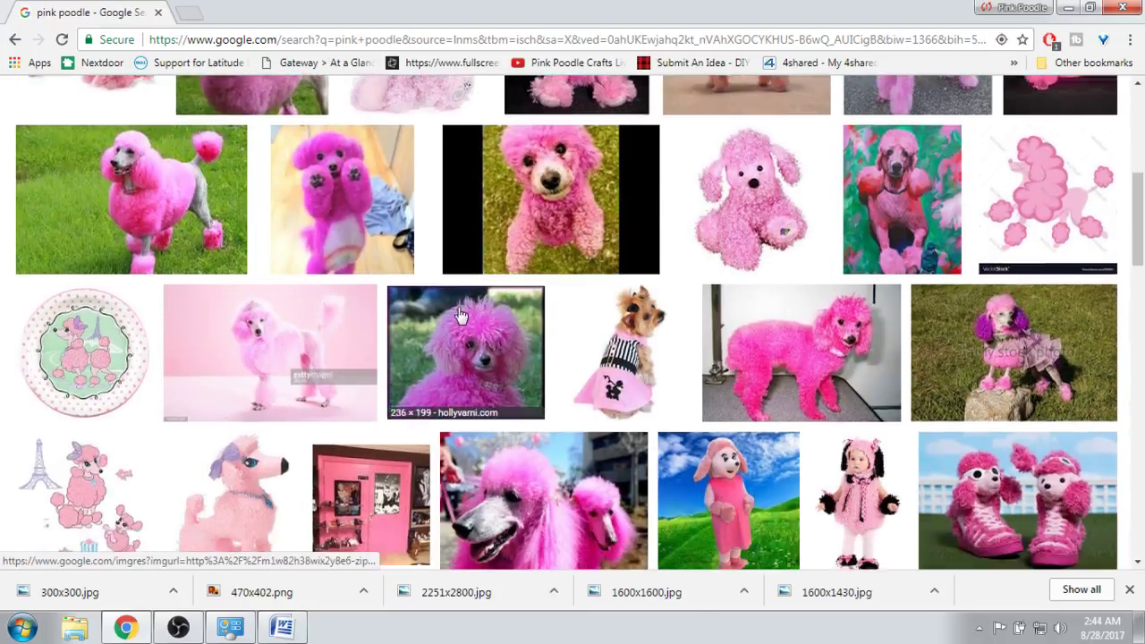
{"action": "scroll", "coordinate": [460, 315], "scroll_direction": "down", "scroll_amount": 15}
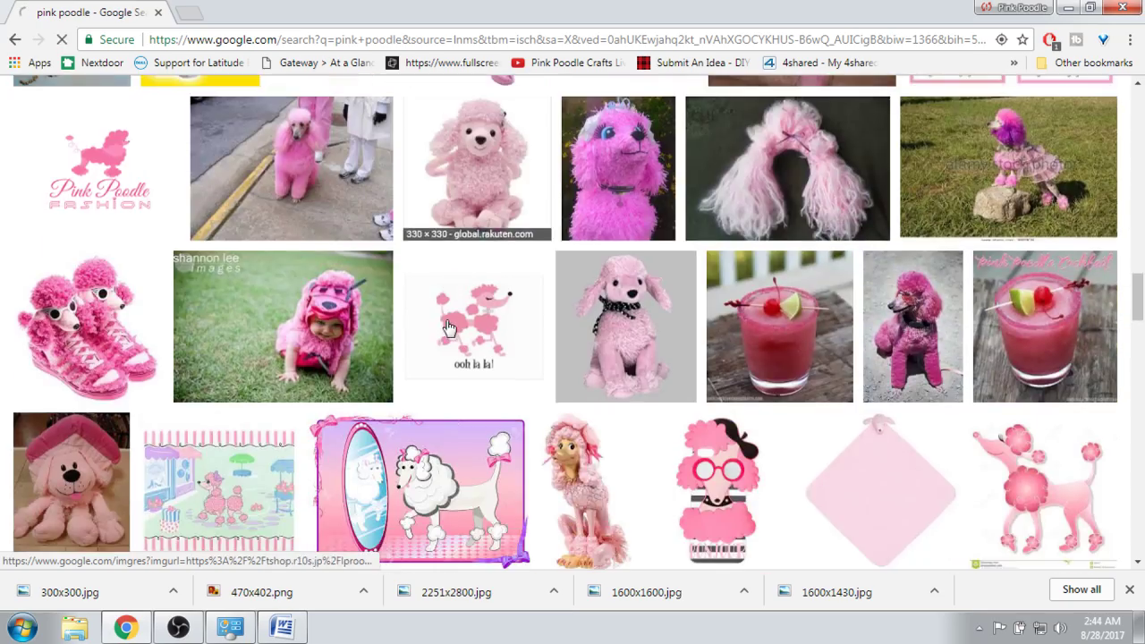
{"action": "scroll", "coordinate": [449, 327], "scroll_direction": "up", "scroll_amount": 10}
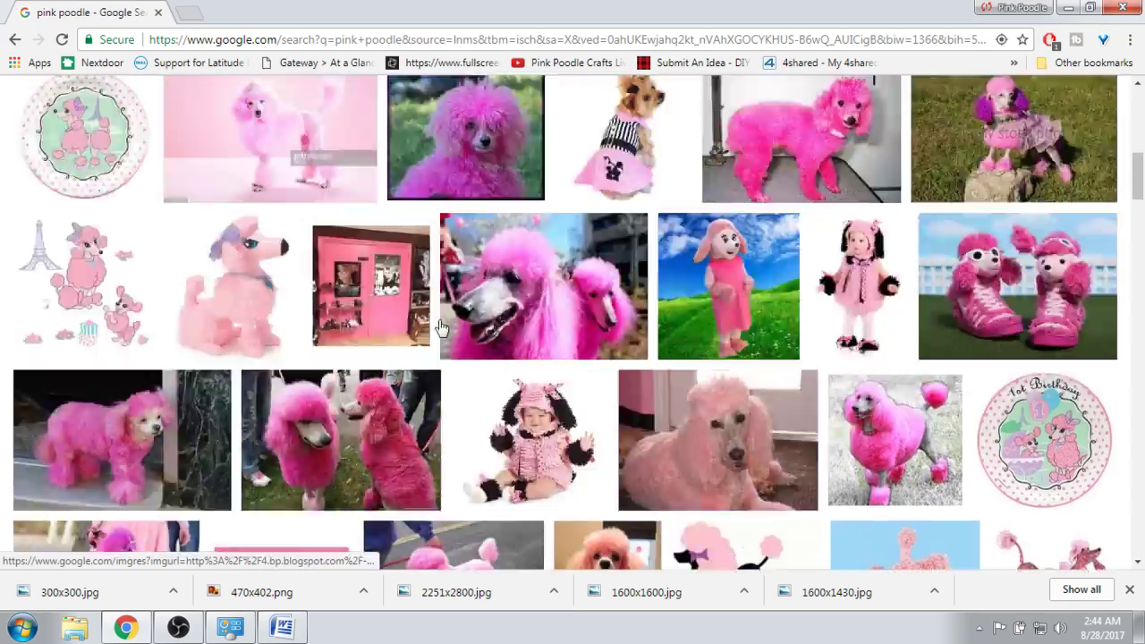
{"action": "scroll", "coordinate": [439, 318], "scroll_direction": "up", "scroll_amount": 10}
{"action": "scroll", "coordinate": [430, 330], "scroll_direction": "down", "scroll_amount": 12}
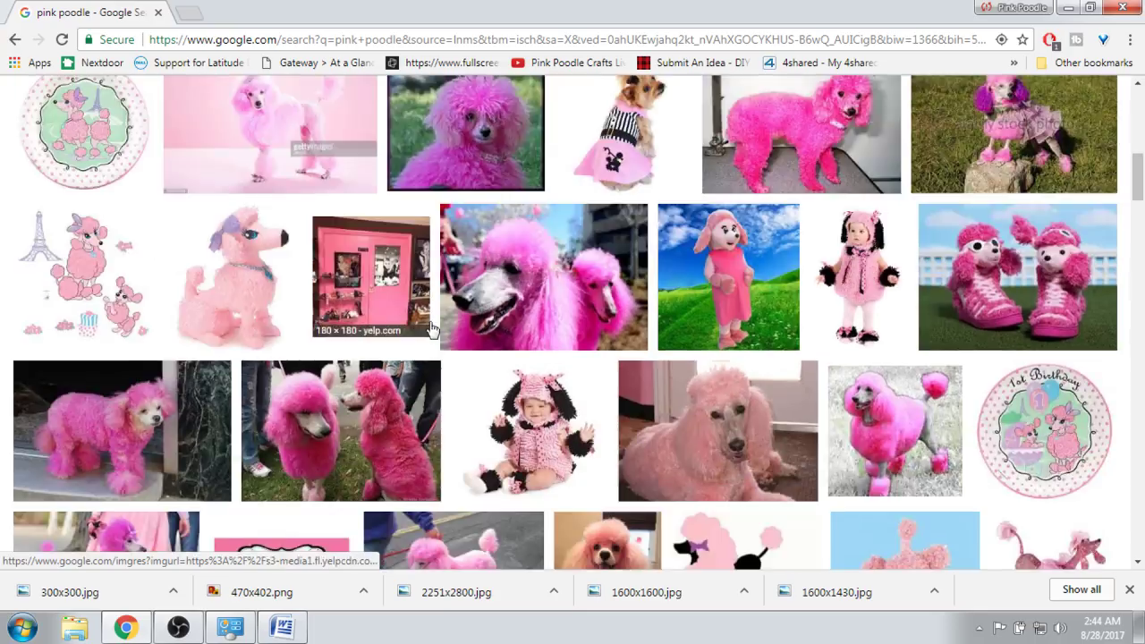
{"action": "scroll", "coordinate": [431, 330], "scroll_direction": "down", "scroll_amount": 15}
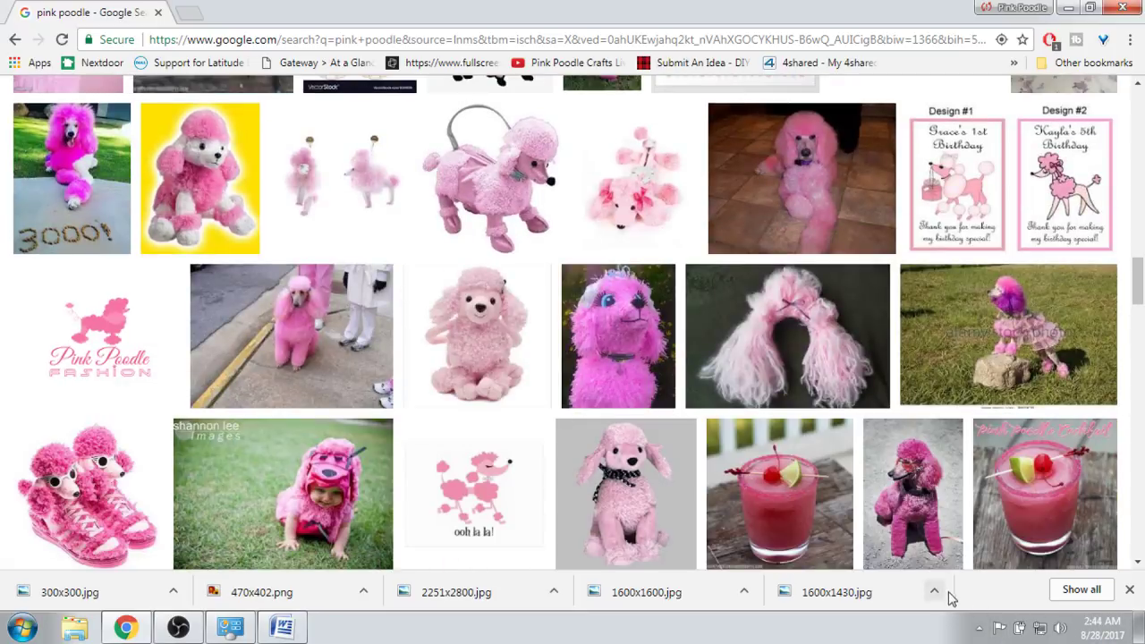
{"action": "left_click", "coordinate": [978, 627]}
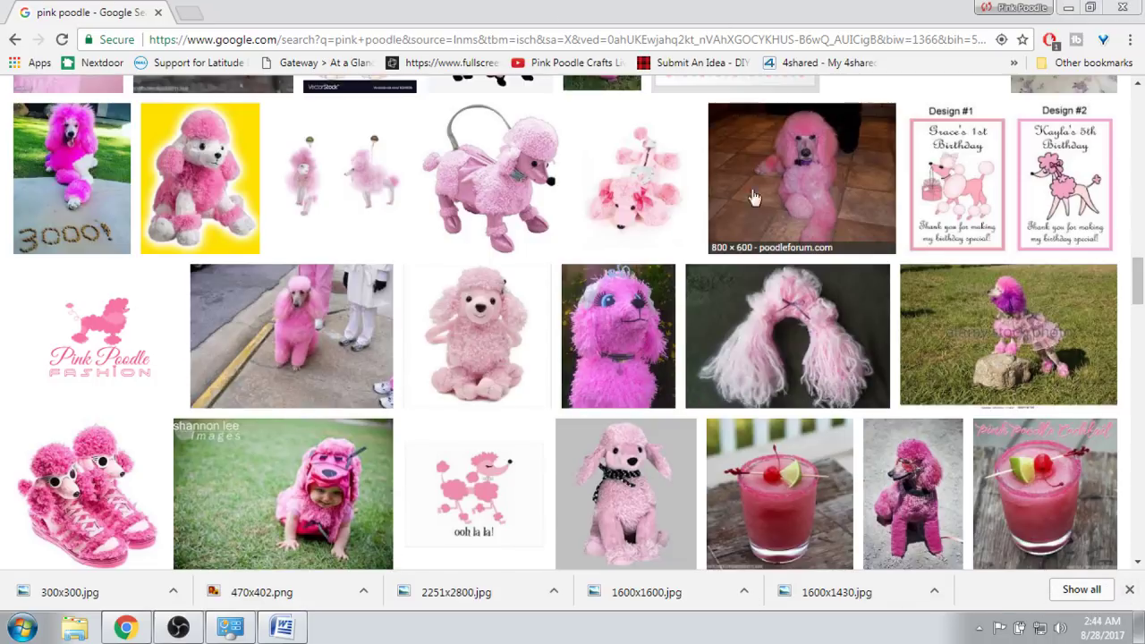
- Close Chrome, switch to OBS Studio and activate the Desktop Cam scene
{"action": "left_click", "coordinate": [1121, 8]}
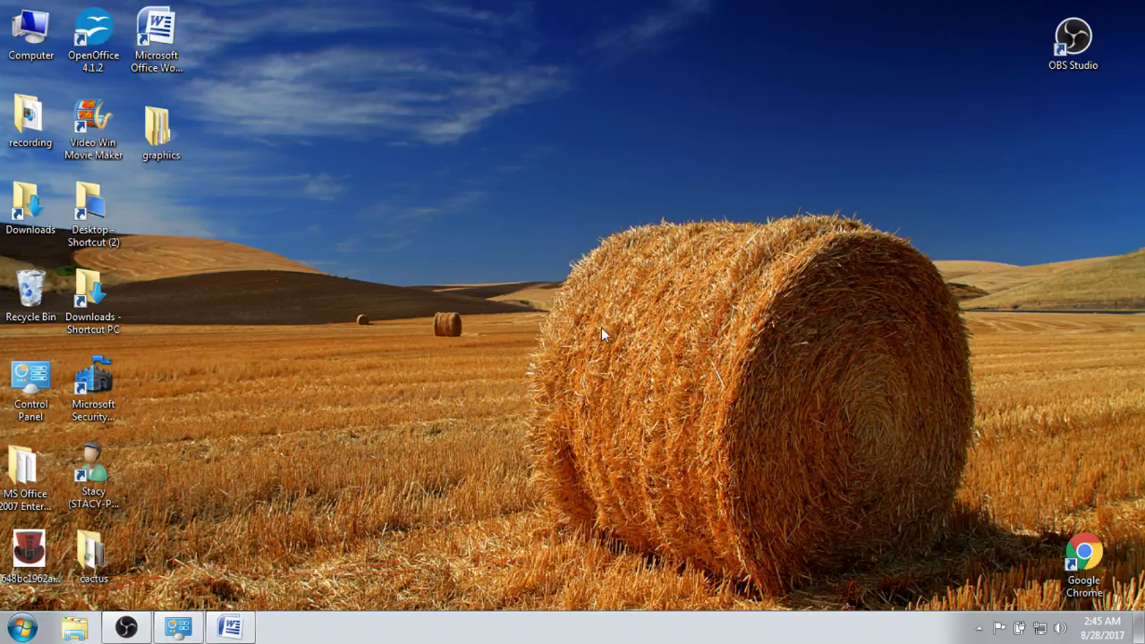
{"action": "left_click", "coordinate": [126, 627]}
{"action": "left_click", "coordinate": [501, 477]}
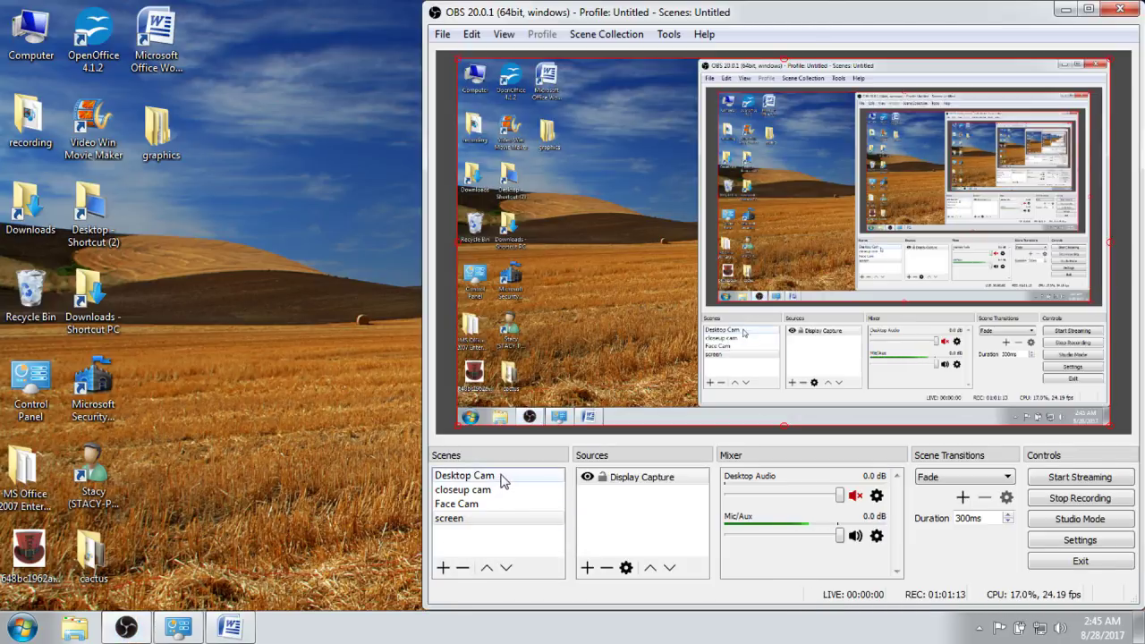